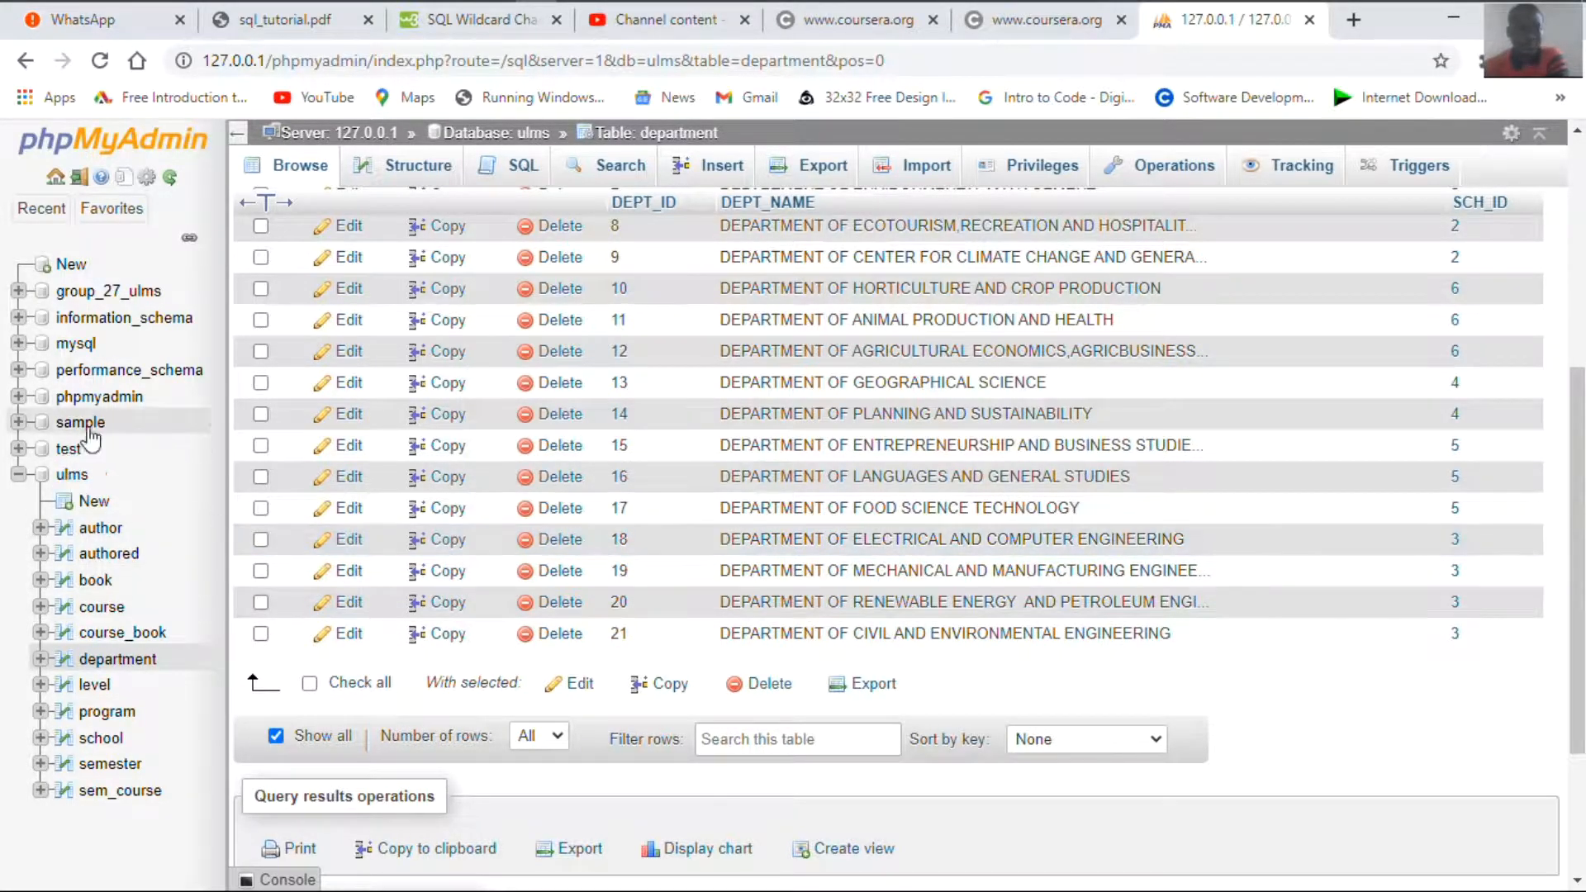
# Open the ulms database and browse its program table
pyautogui.click(81, 480)
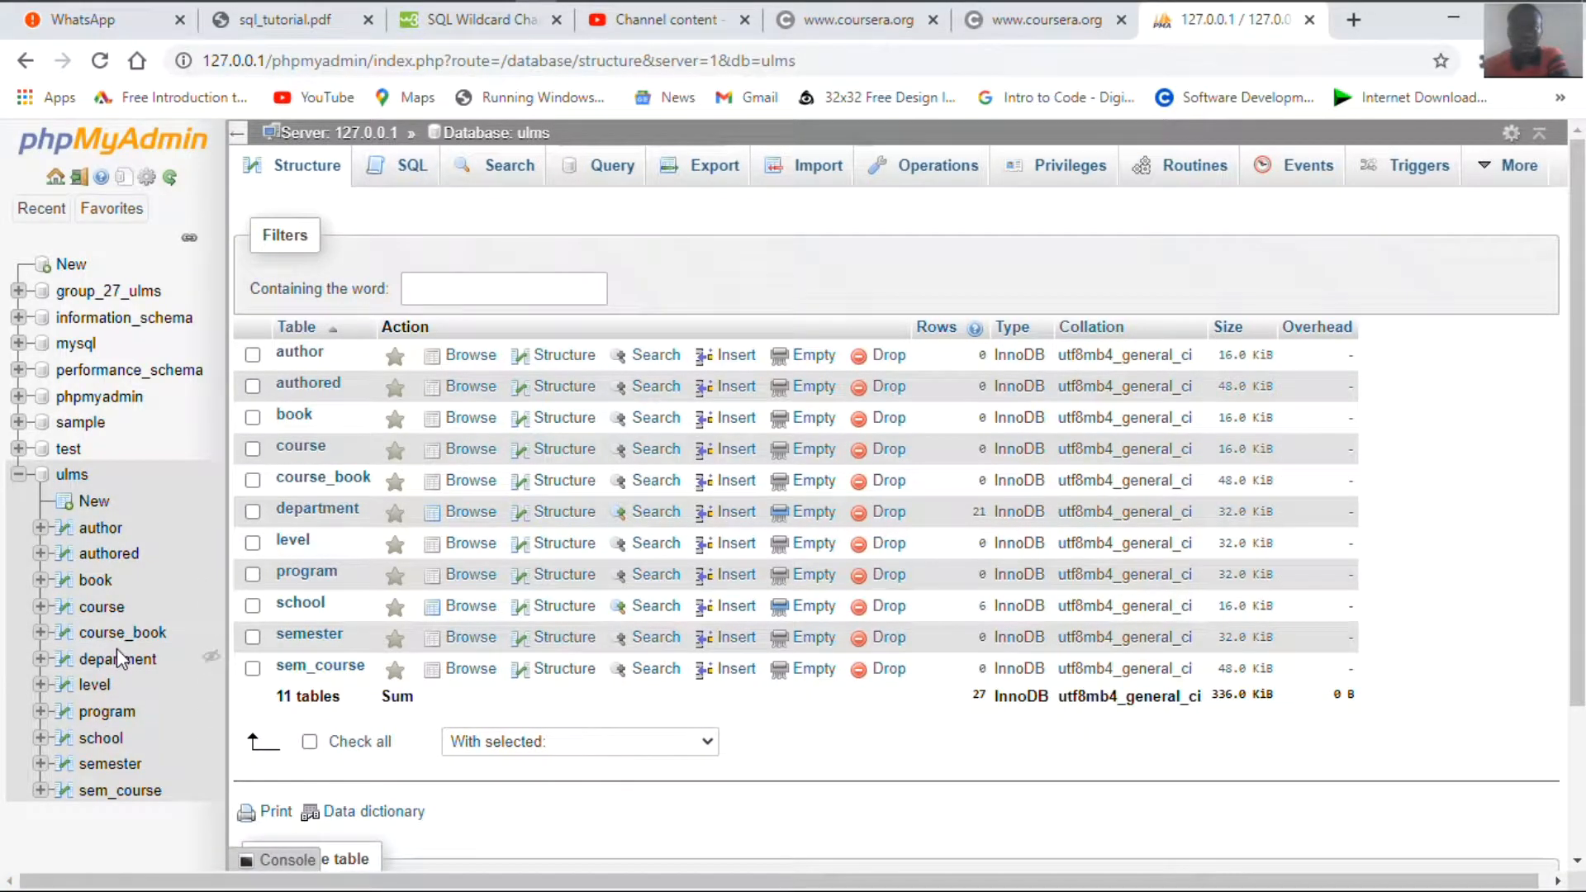
pyautogui.click(103, 715)
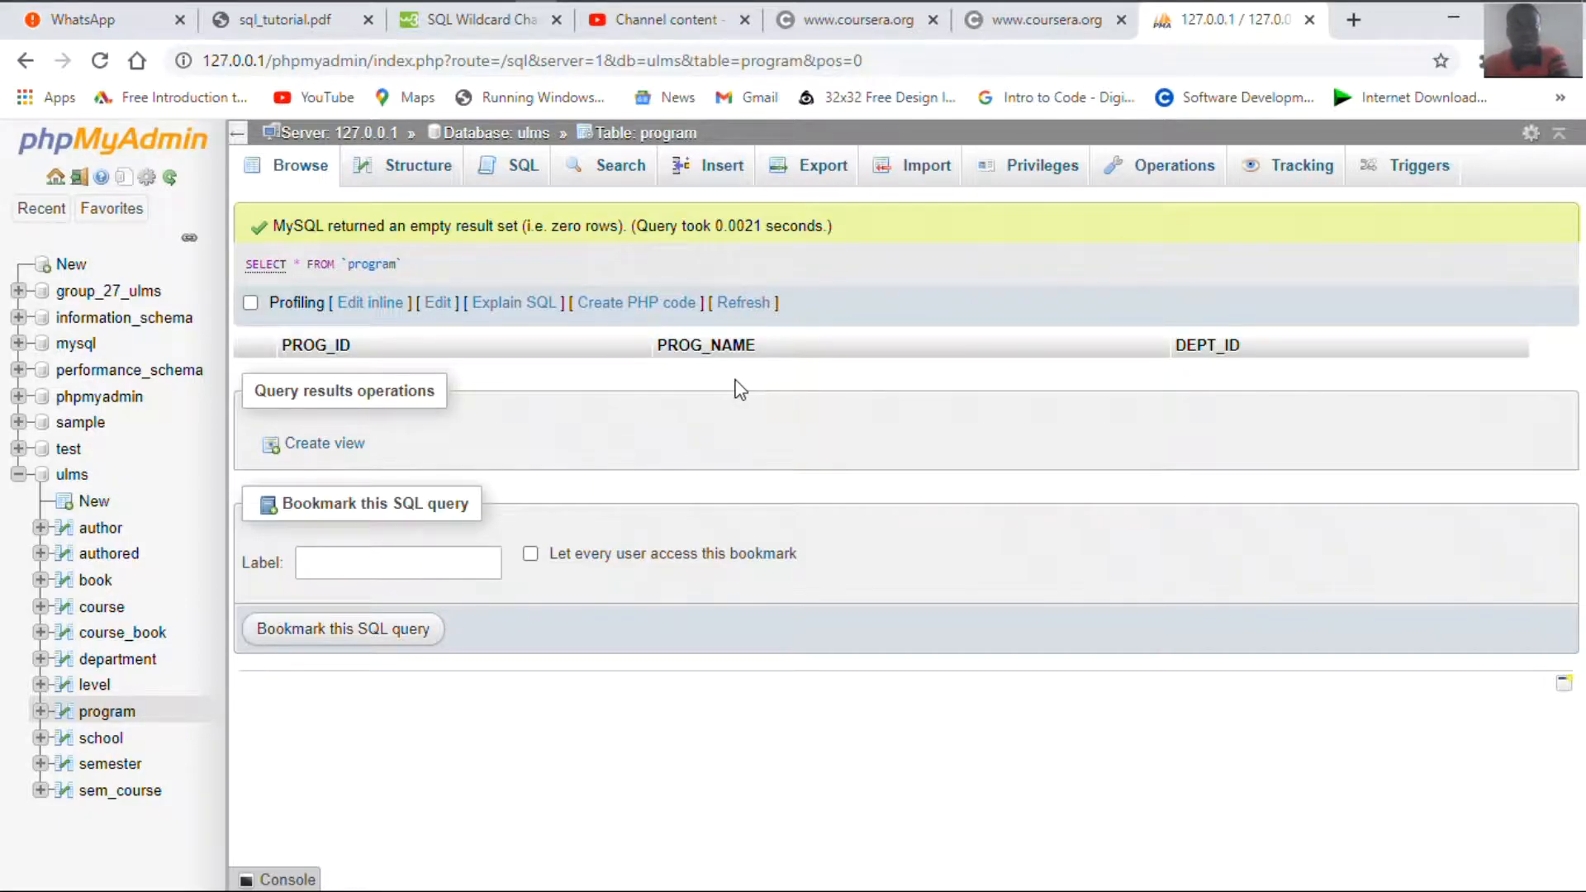
# Switch to the PROGRAMS.xlsx workbook in Excel and clear all department IDs below the DEPT_ID heading
pyautogui.moveTo(715, 7)
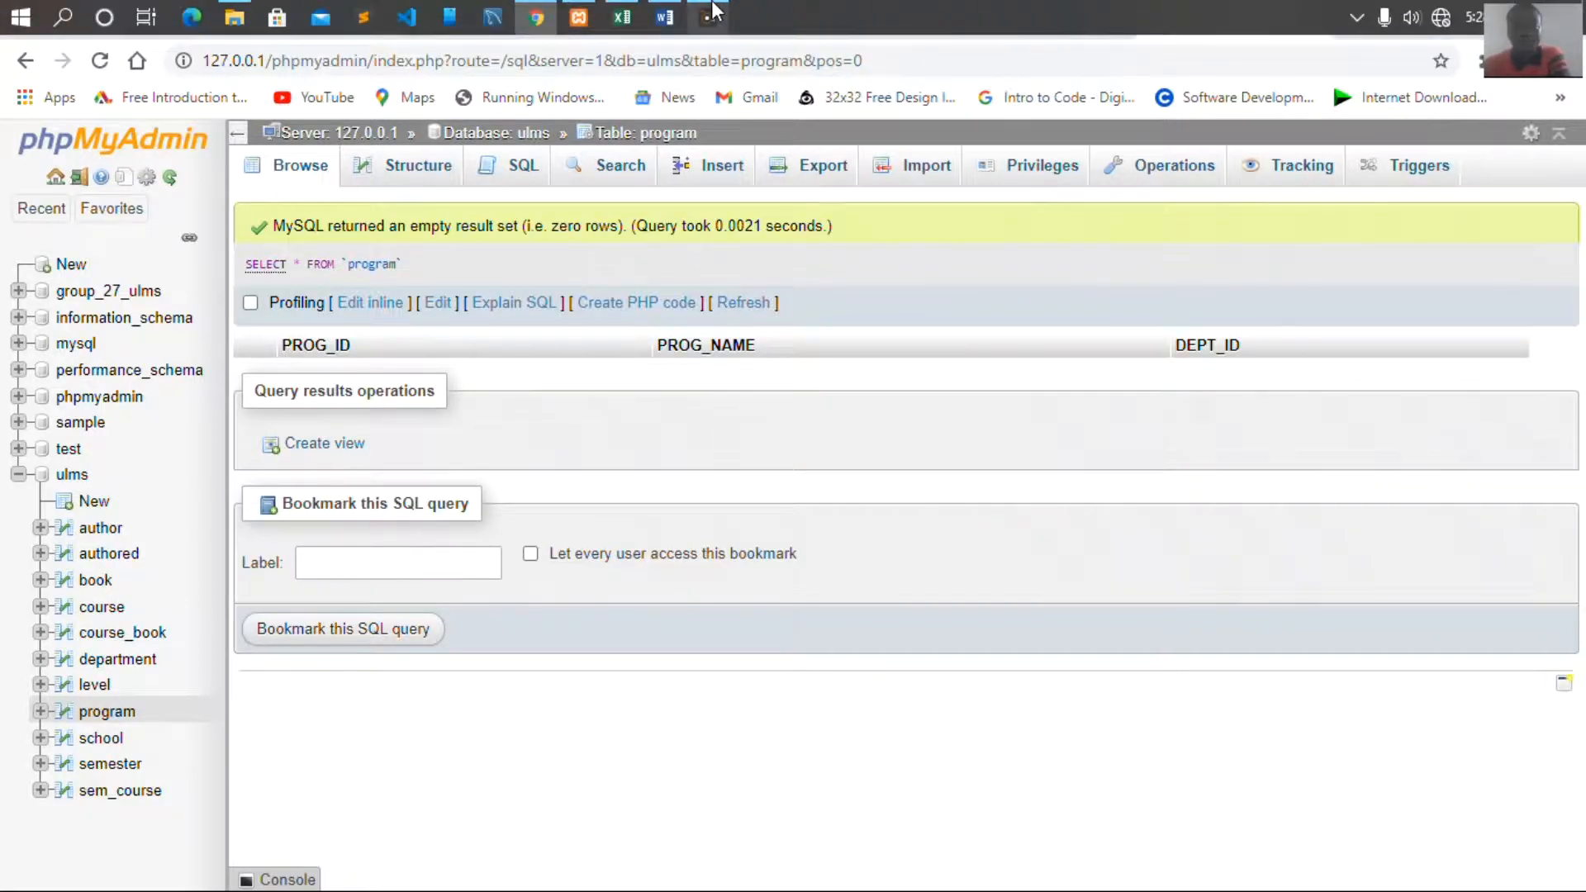
pyautogui.click(632, 18)
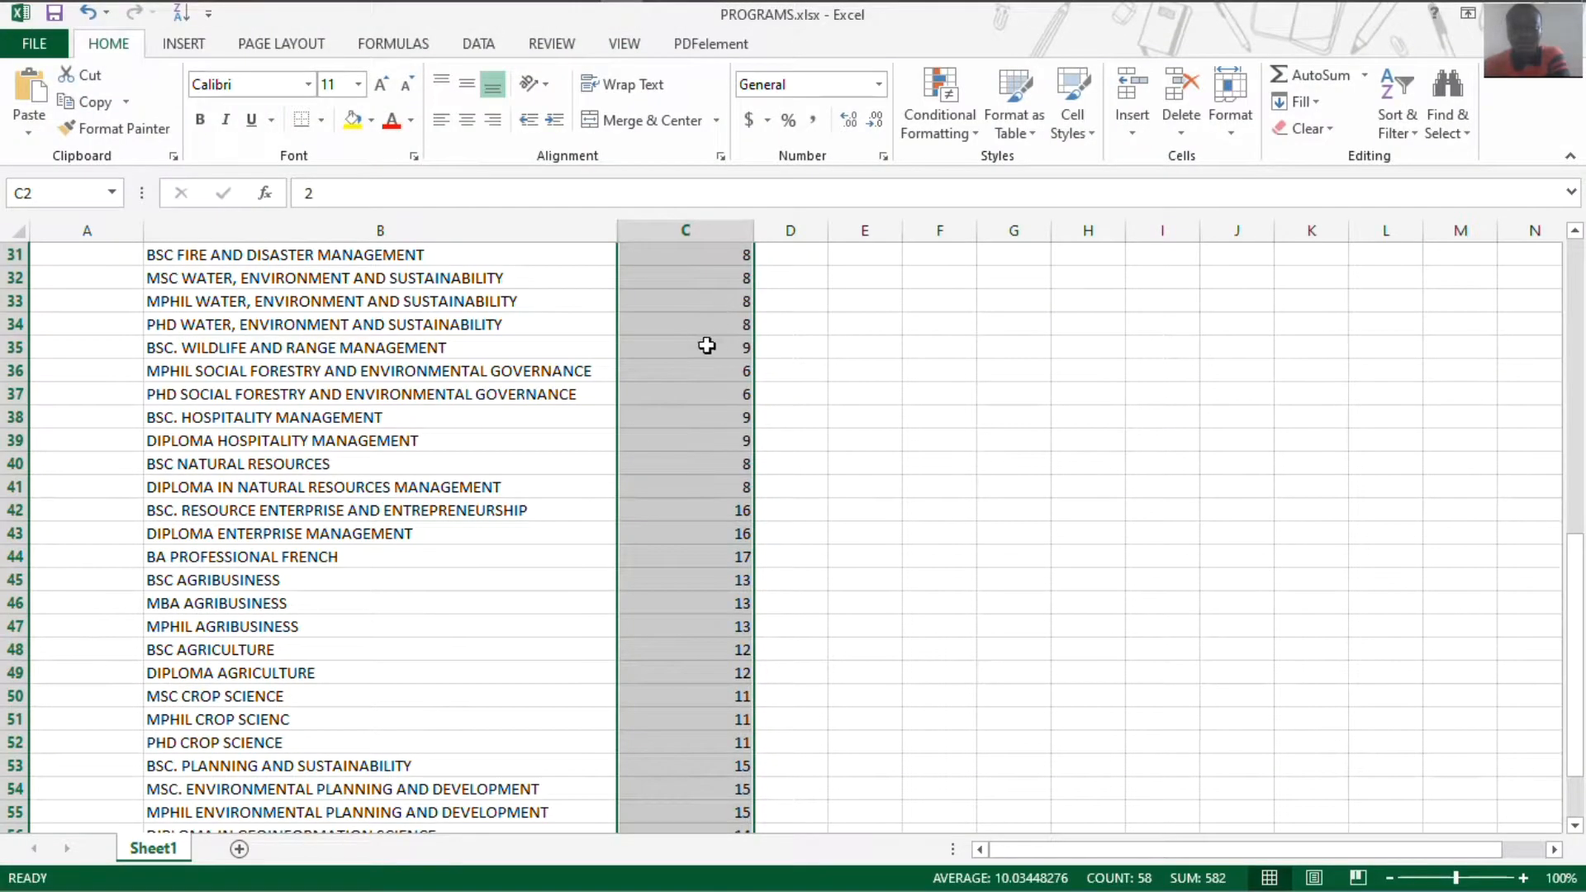
pyautogui.scroll(10, 706, 346)
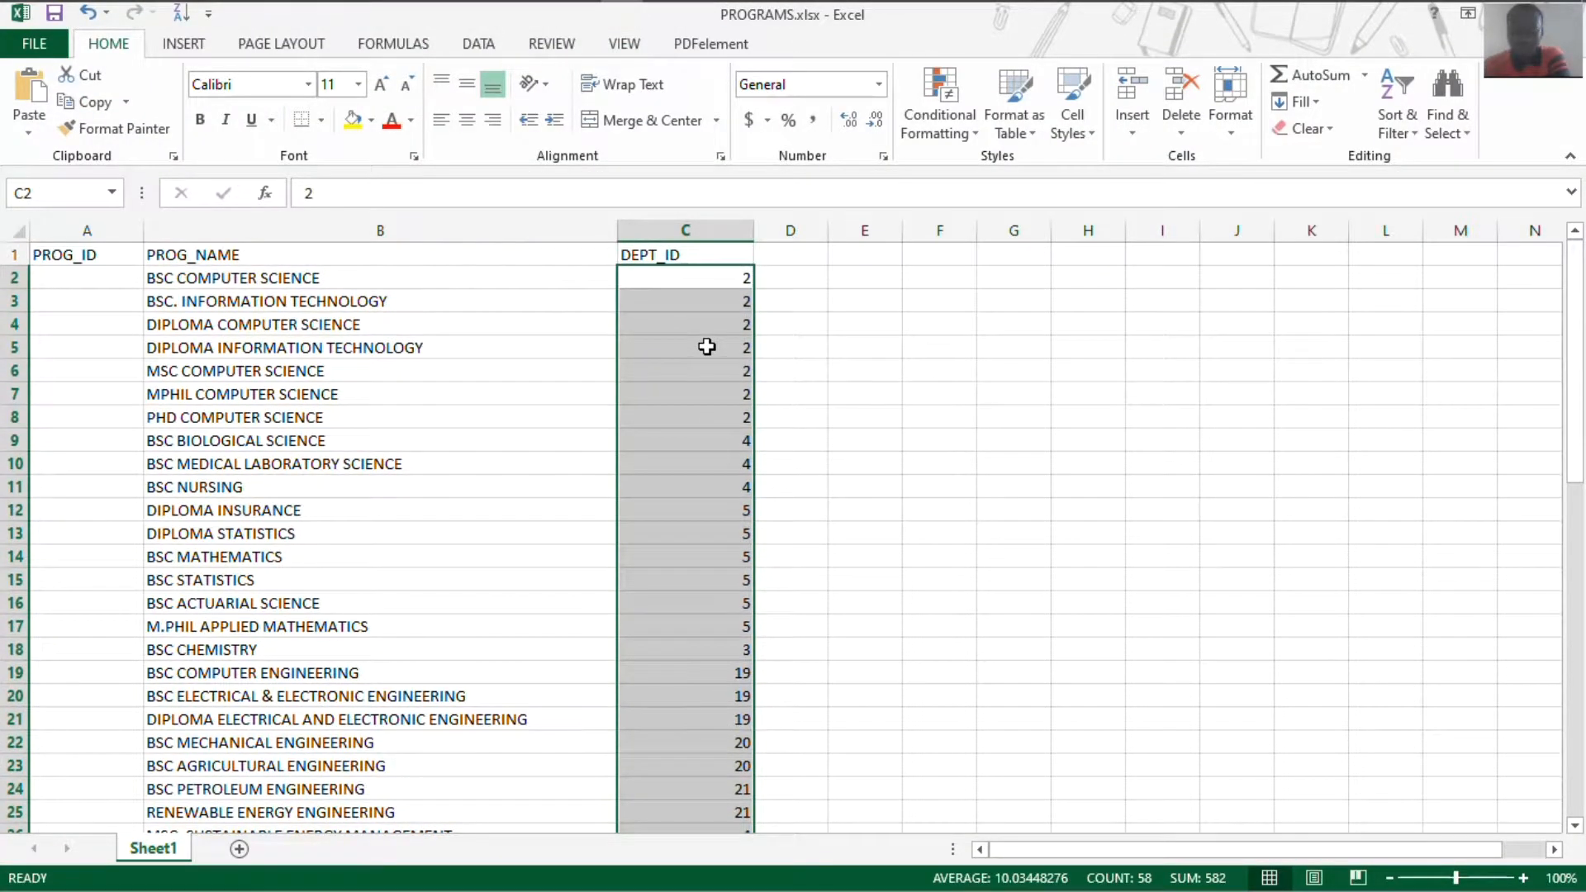
pyautogui.press('Delete')
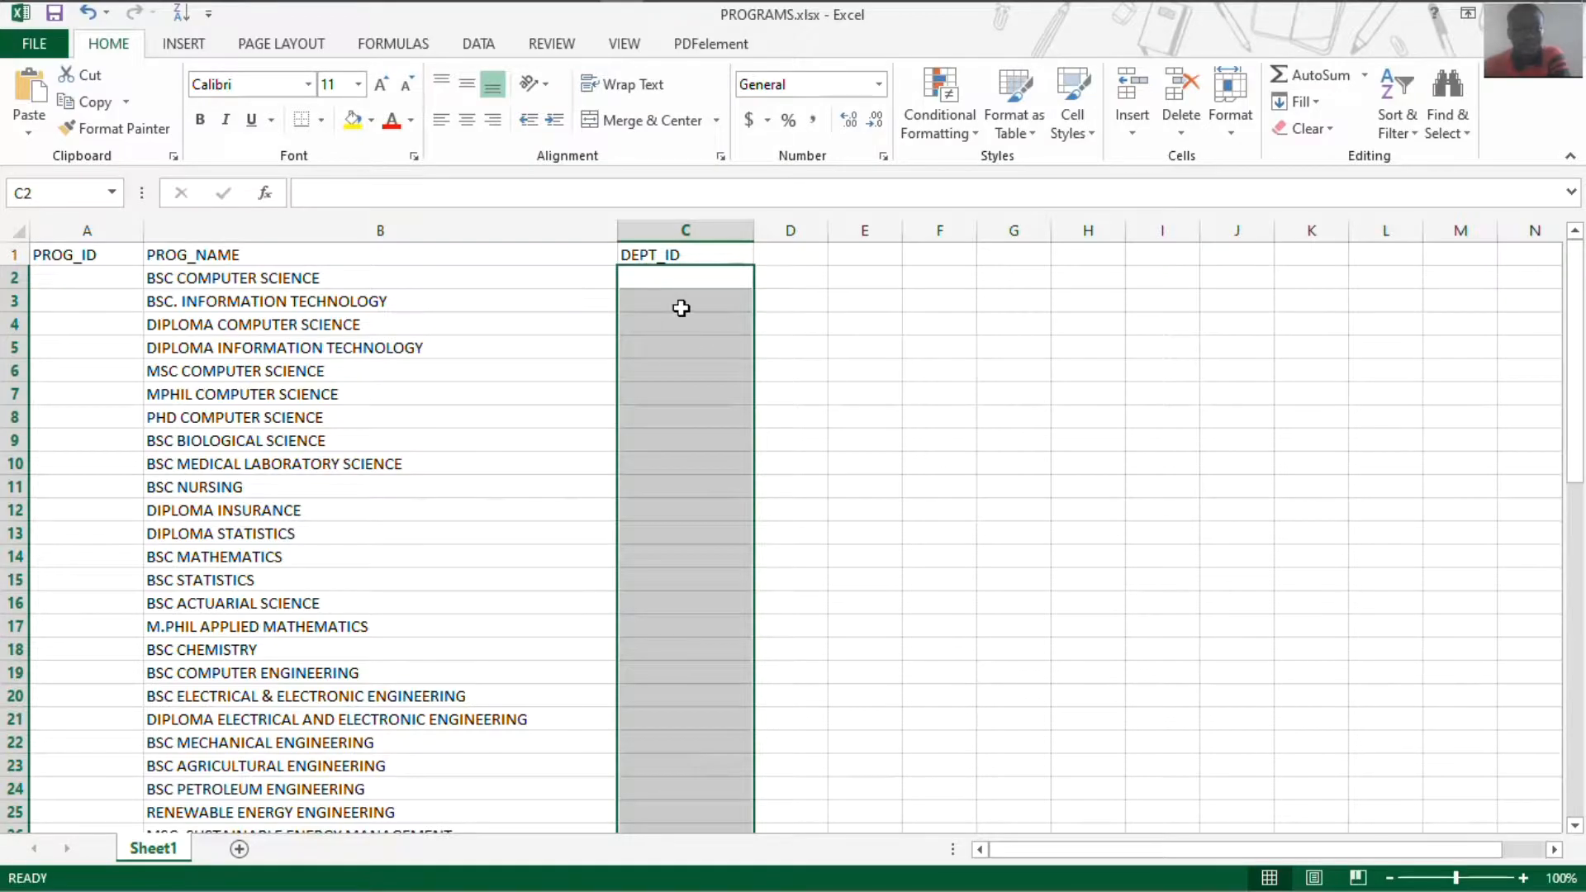
# Review the first programme names in the PROG_NAME column
pyautogui.click(379, 403)
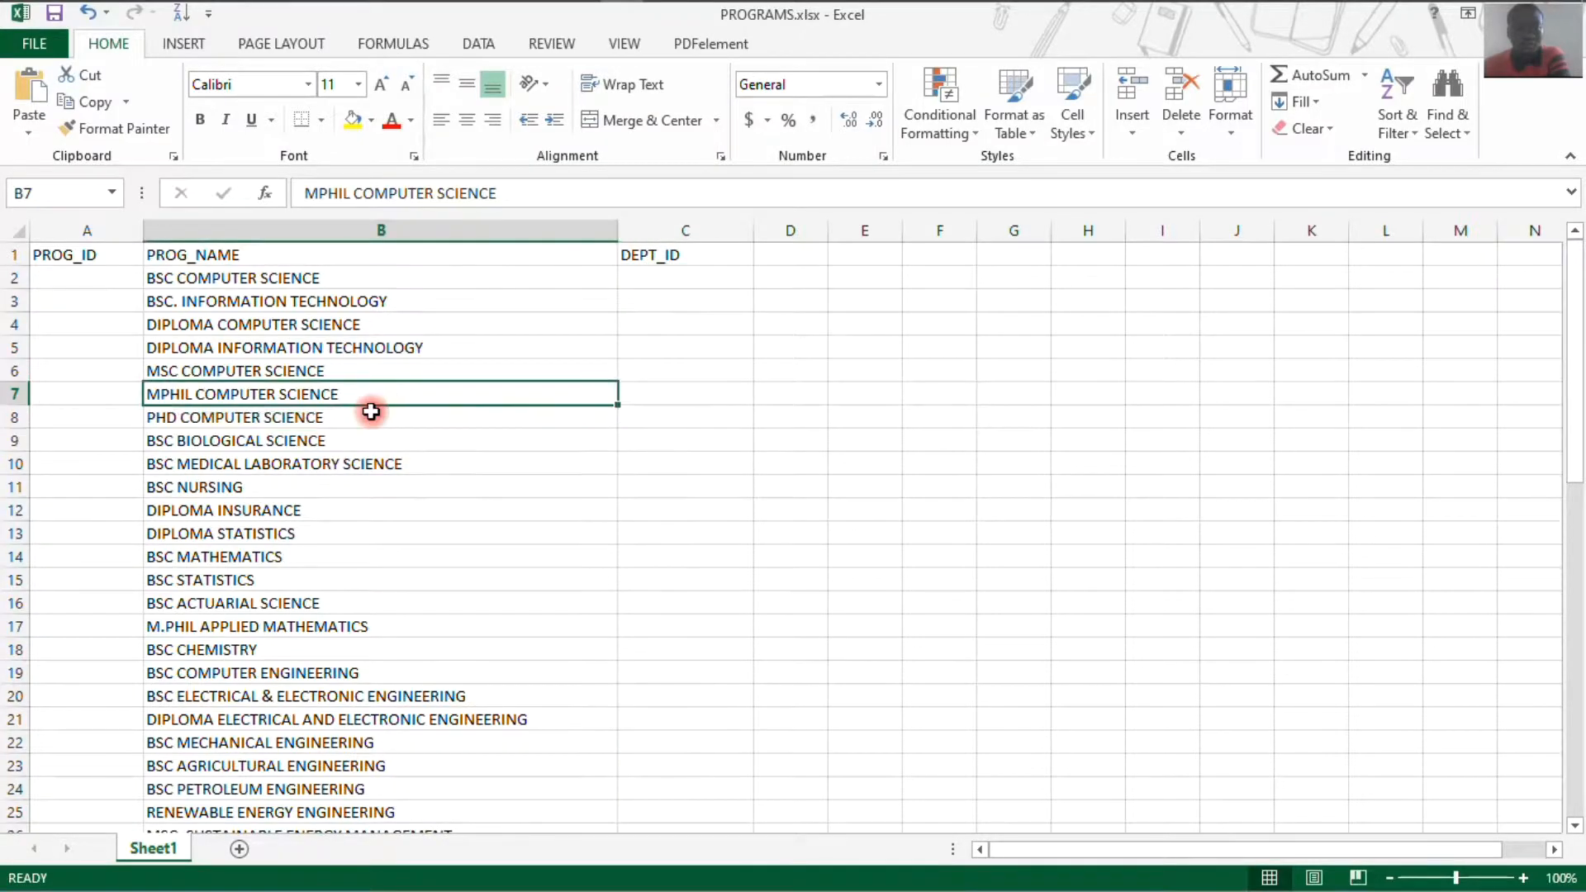
pyautogui.click(213, 285)
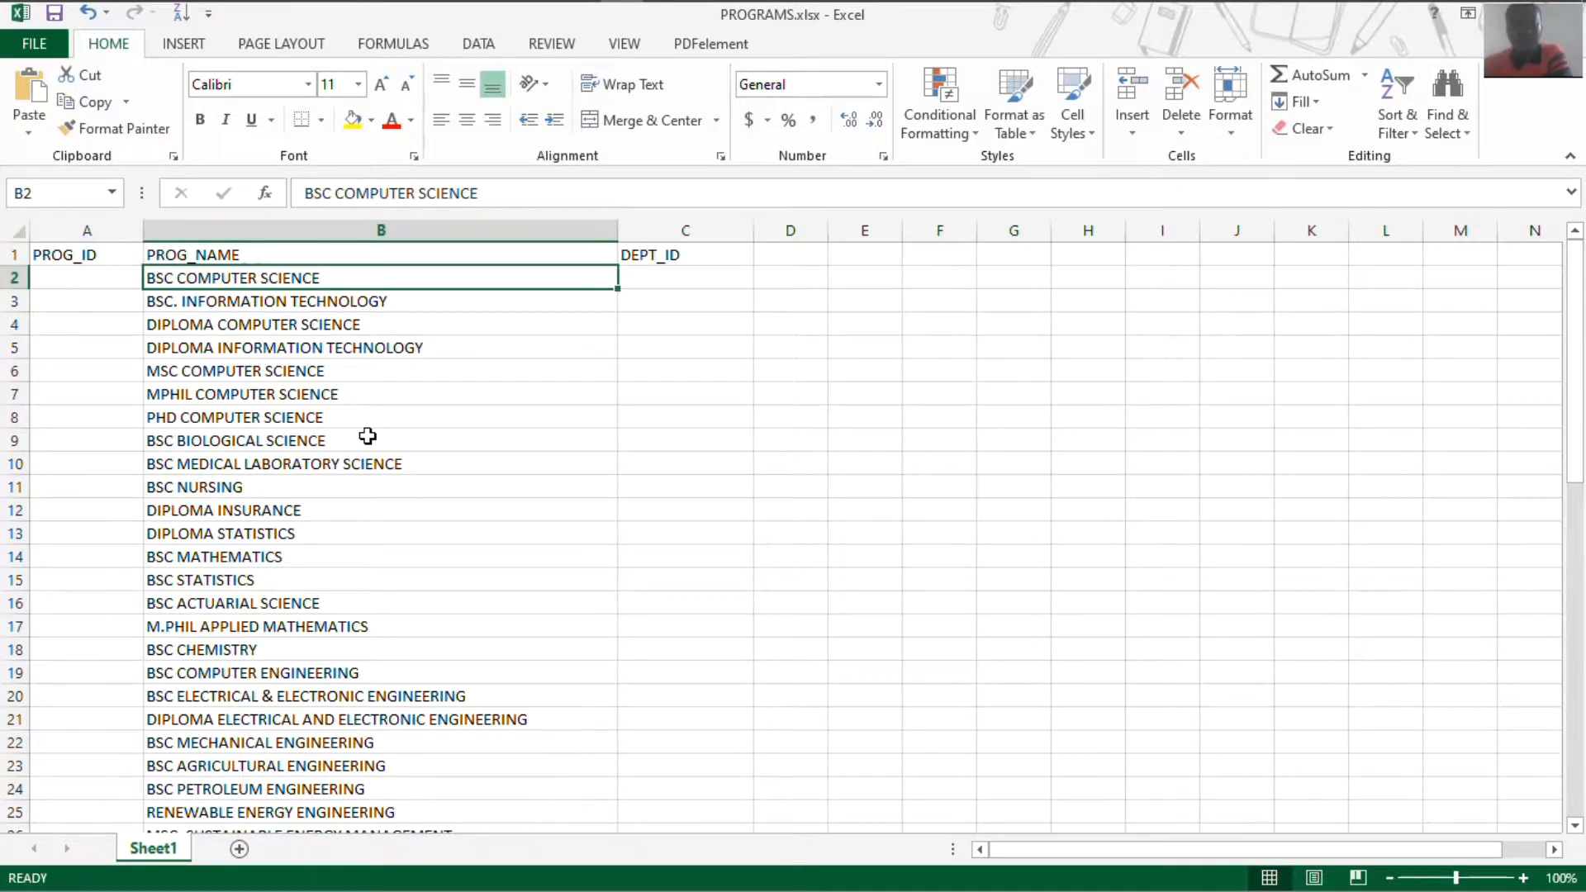
pyautogui.click(429, 316)
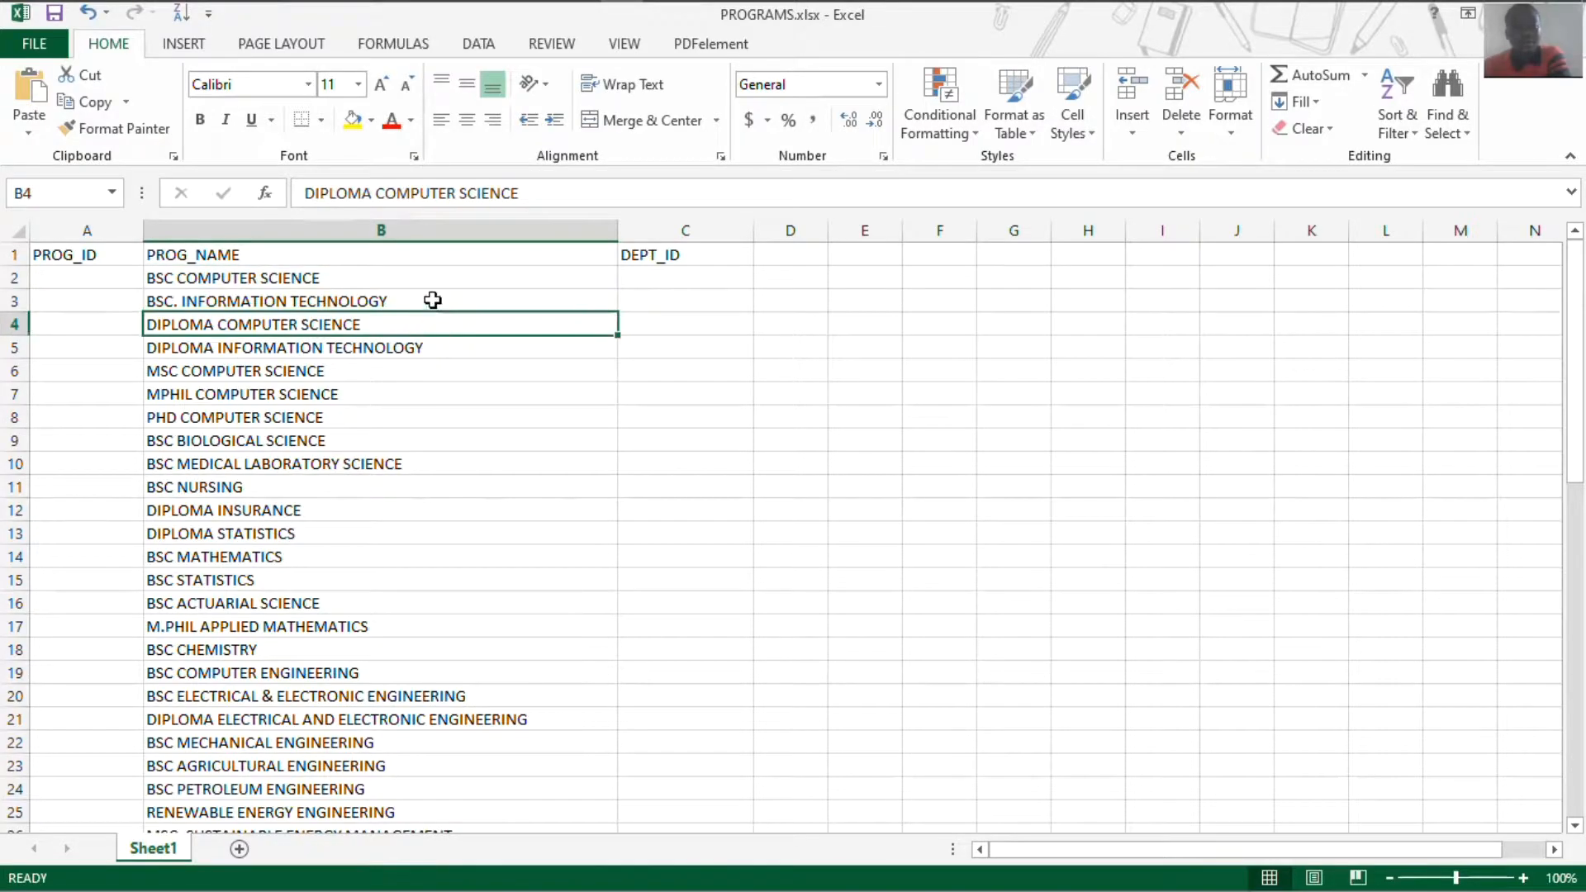
pyautogui.click(432, 296)
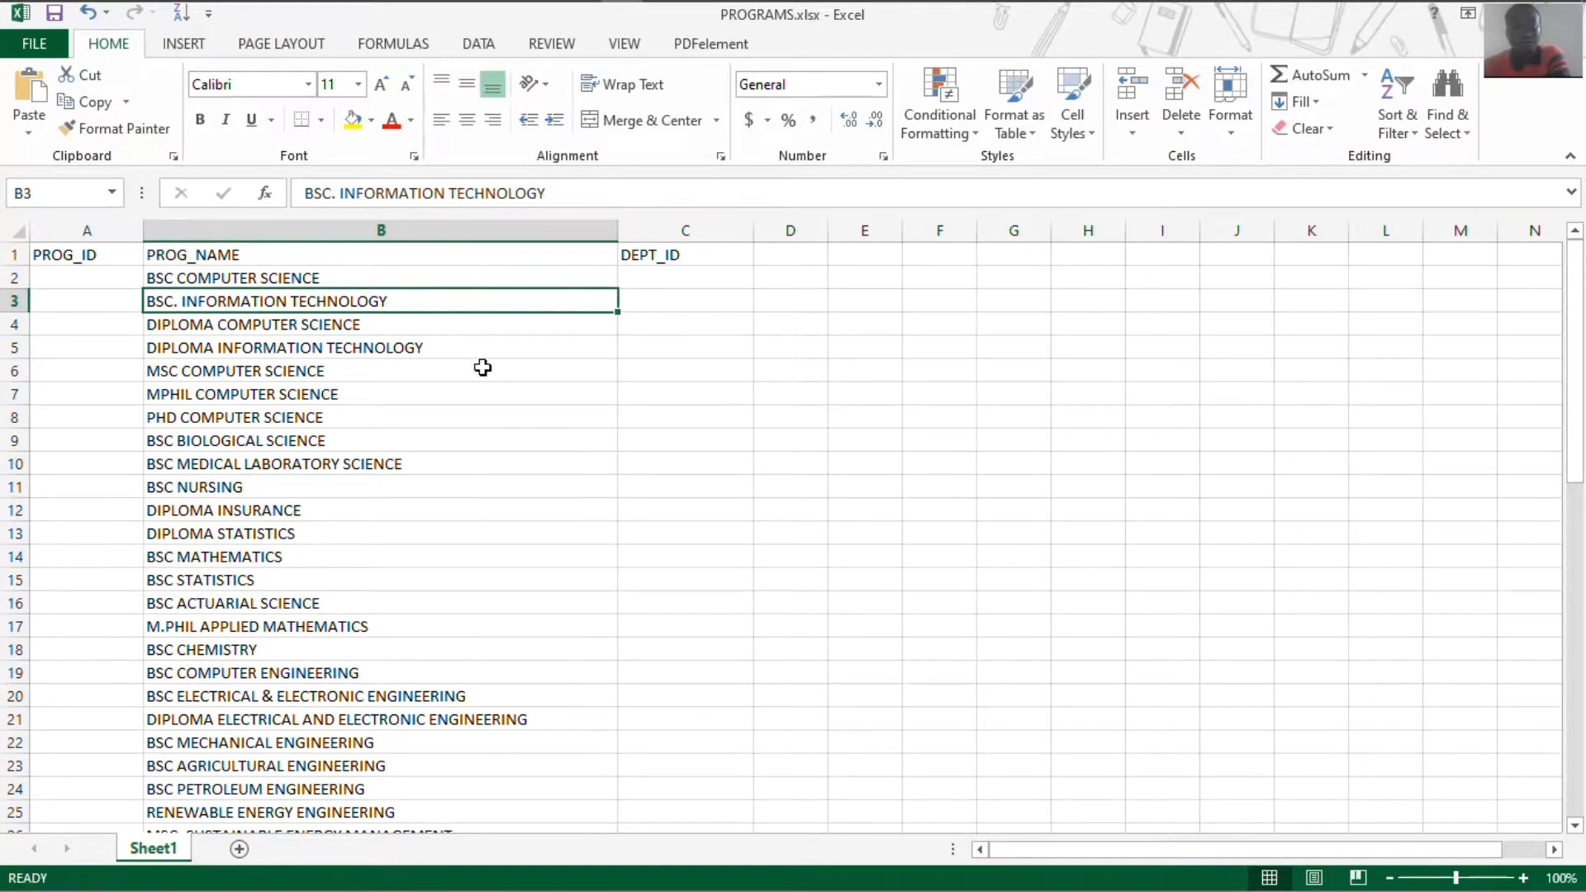
# Compare the program table's columns in phpMyAdmin with the workbook's PROG_ID, PROG_NAME and DEPT_ID headings
pyautogui.moveTo(487, 10)
pyautogui.click(536, 6)
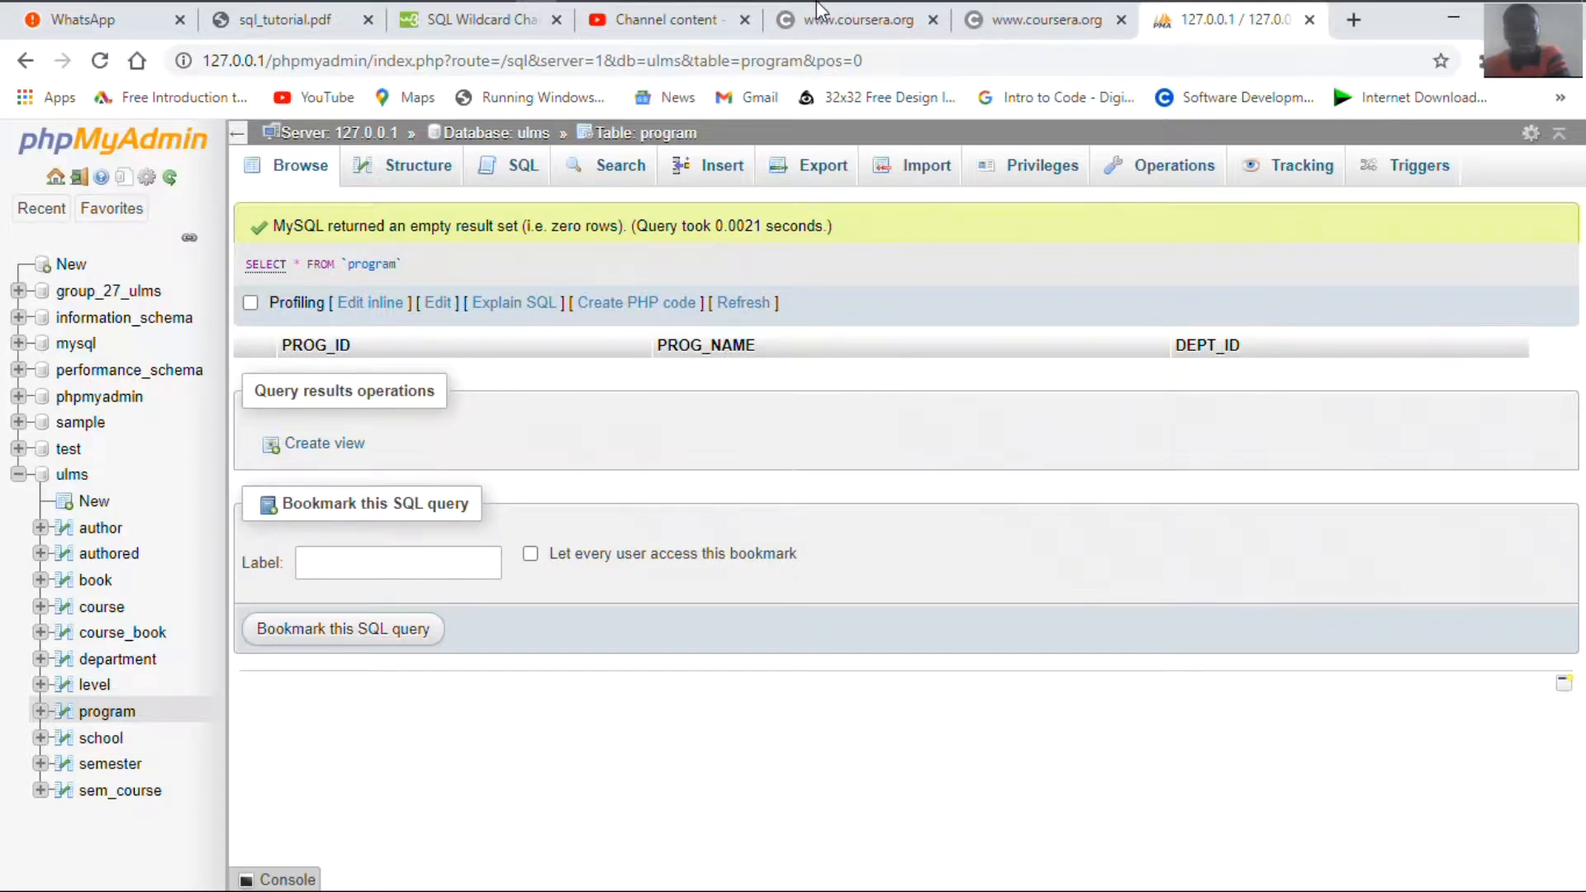
pyautogui.moveTo(796, 2)
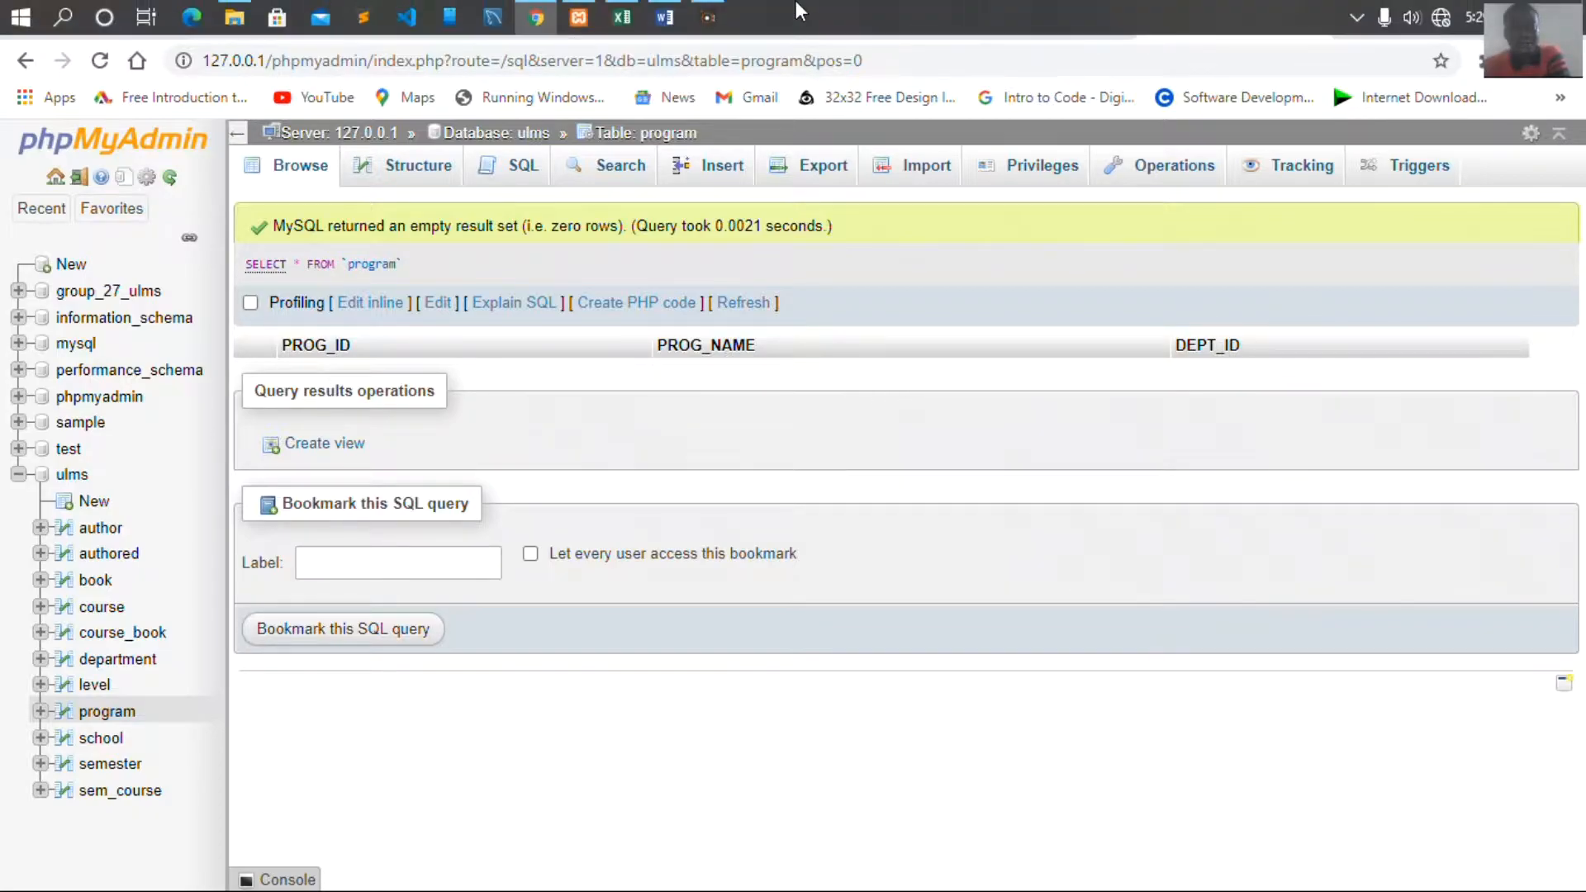
pyautogui.click(636, 17)
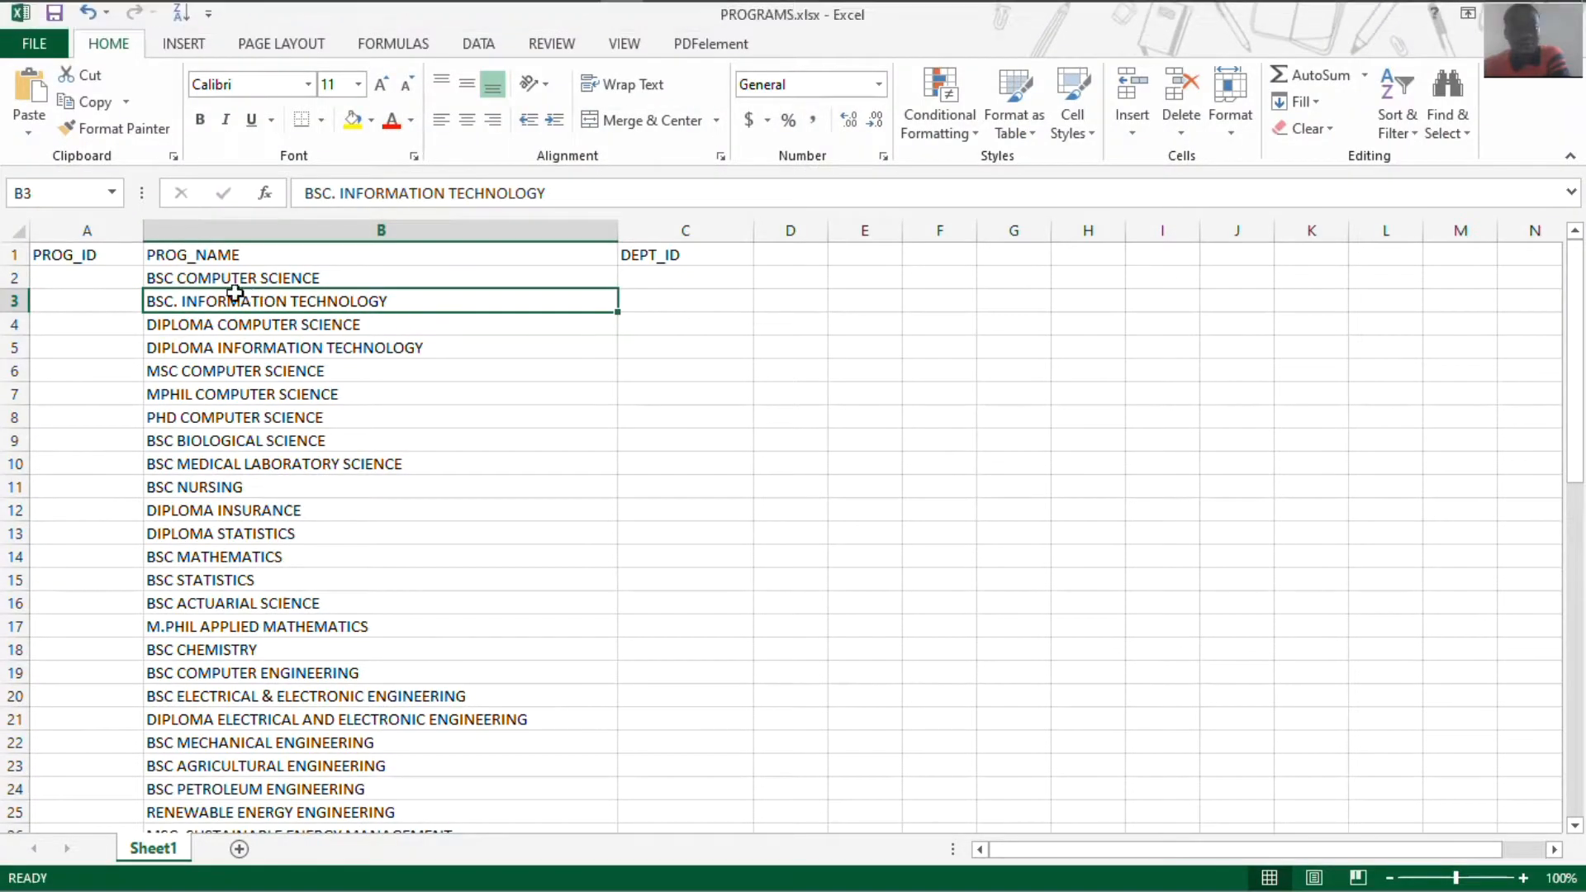
pyautogui.click(97, 257)
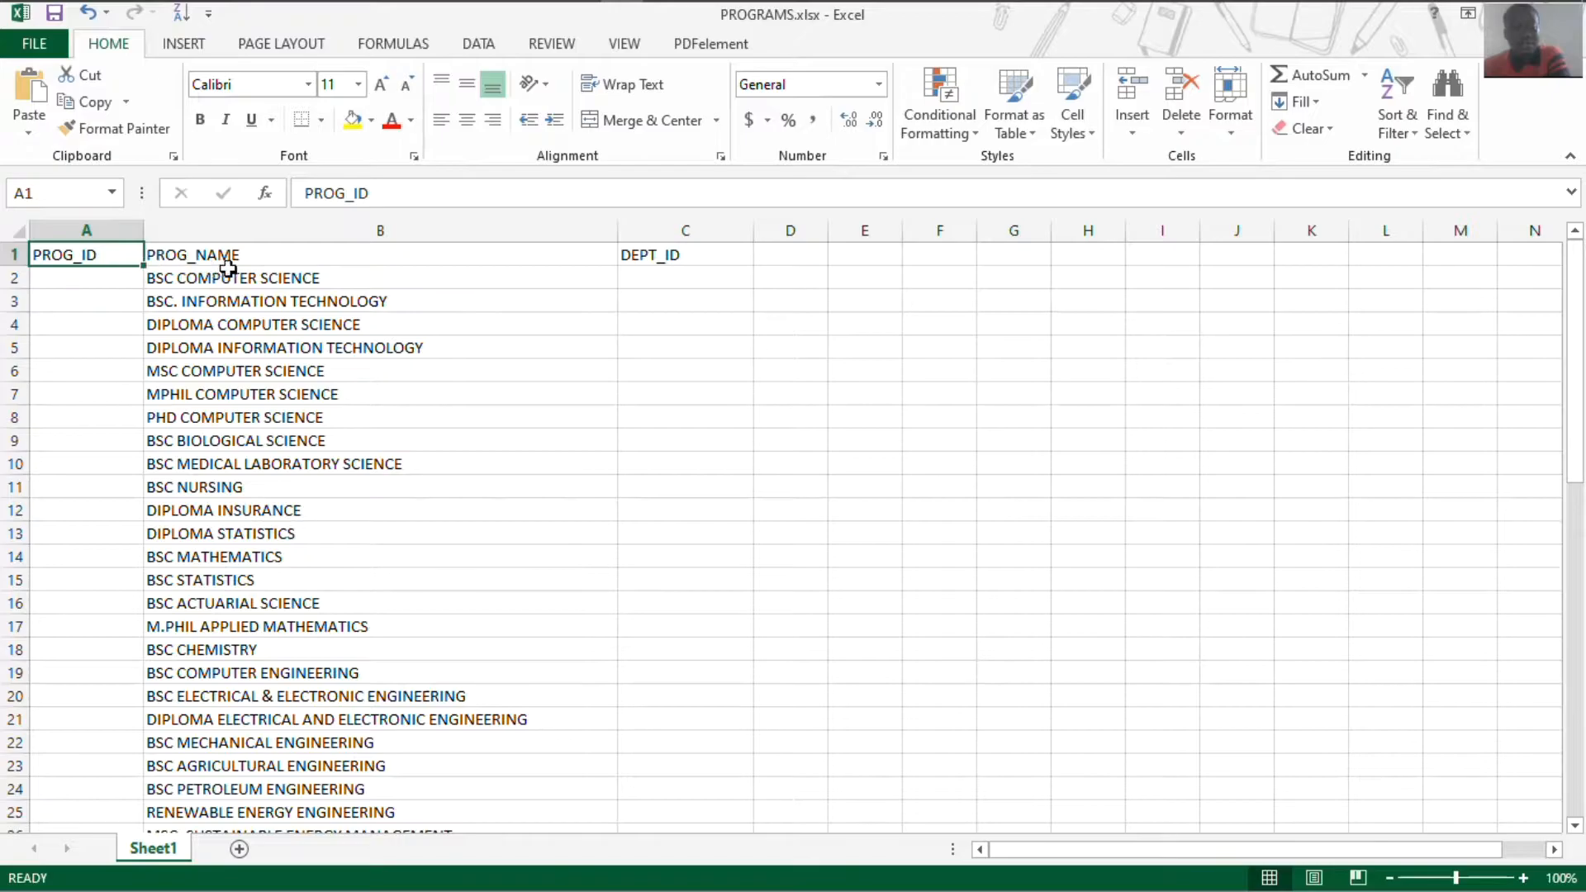
pyautogui.click(274, 271)
pyautogui.click(329, 235)
pyautogui.click(329, 251)
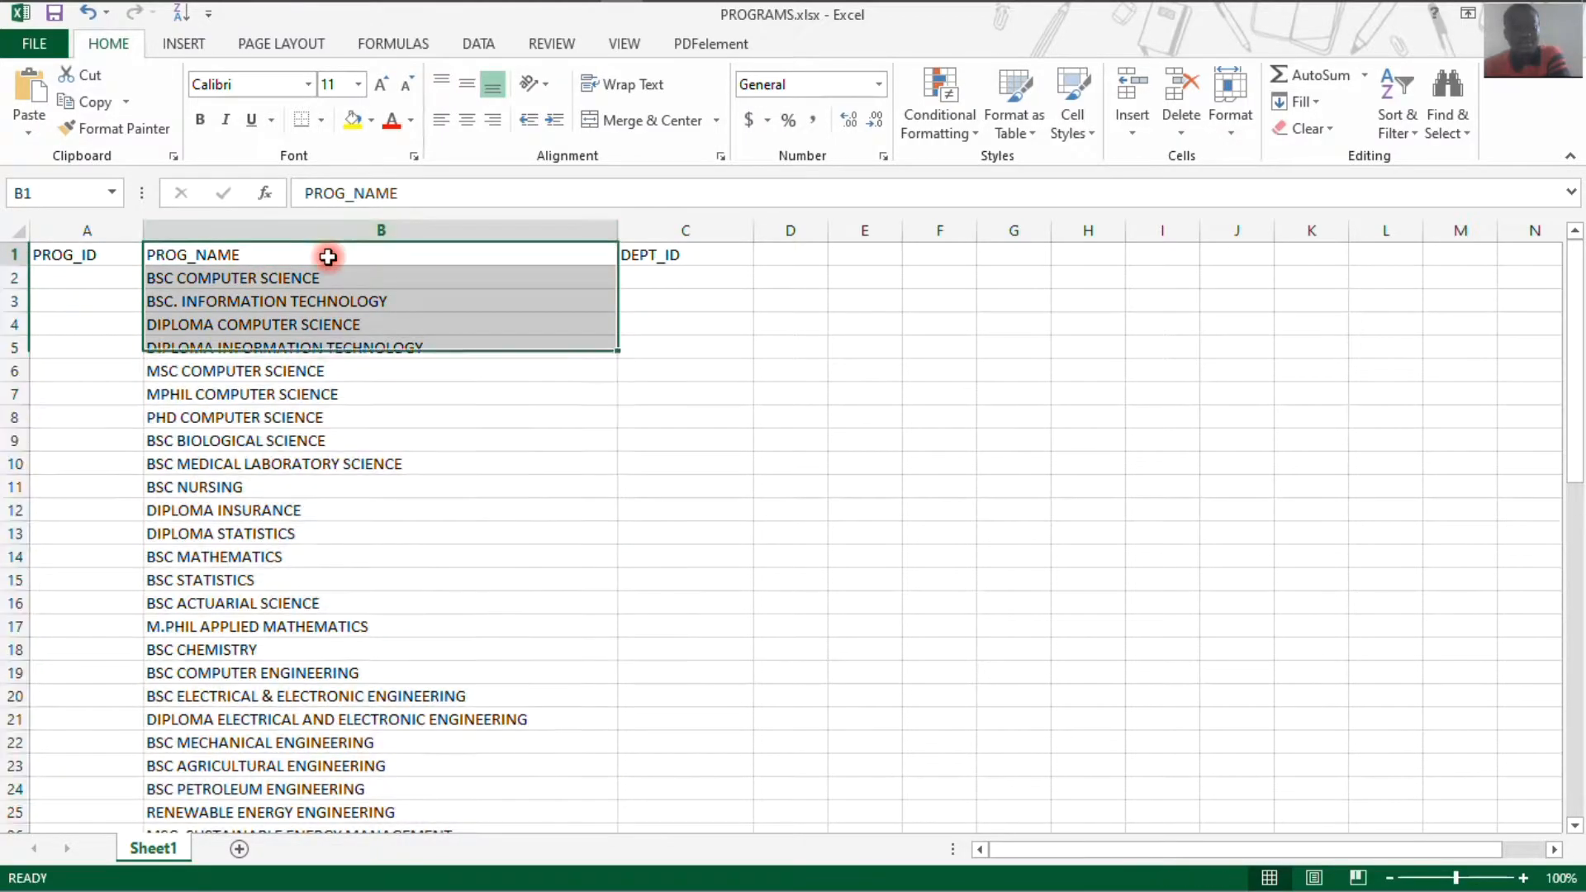
pyautogui.click(696, 261)
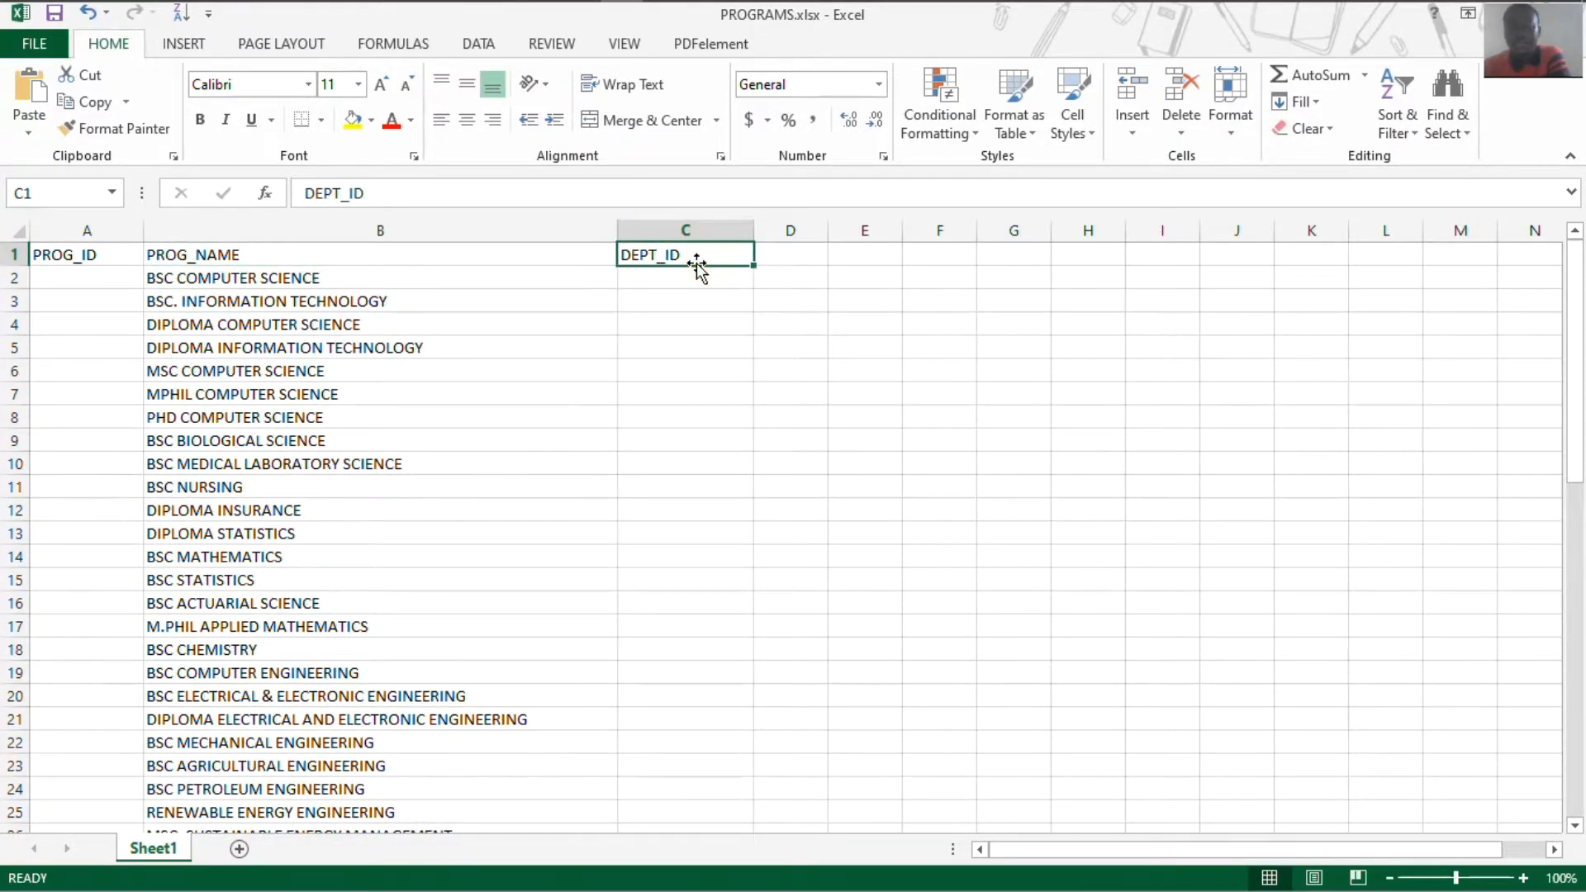
# Switch to phpMyAdmin in Chrome, check the department table's records, and return to the program table
pyautogui.moveTo(650, 18)
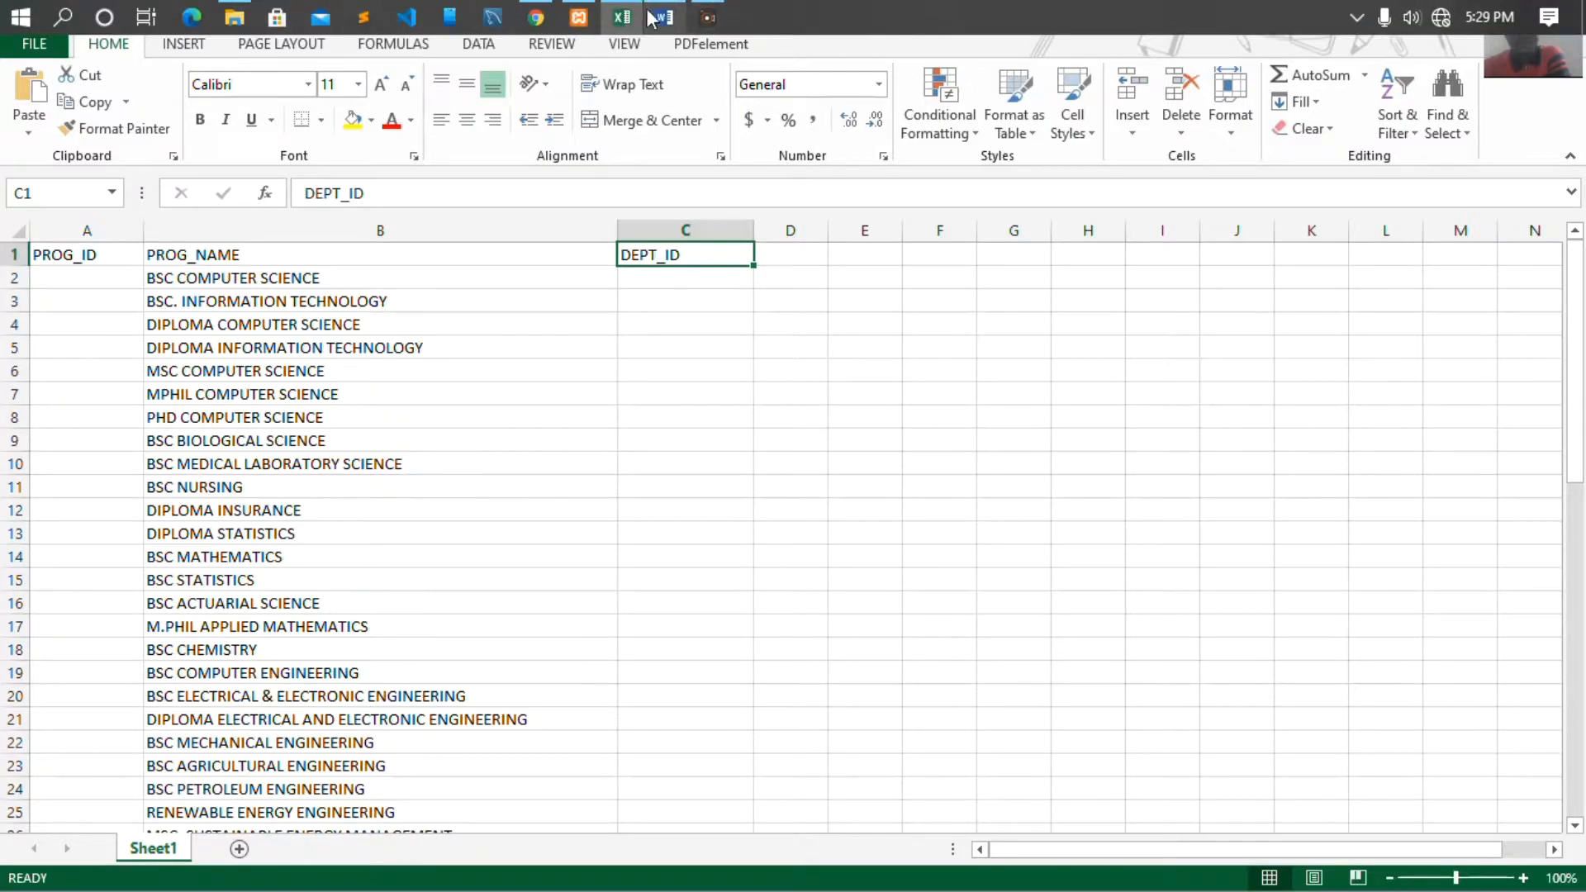
pyautogui.click(536, 18)
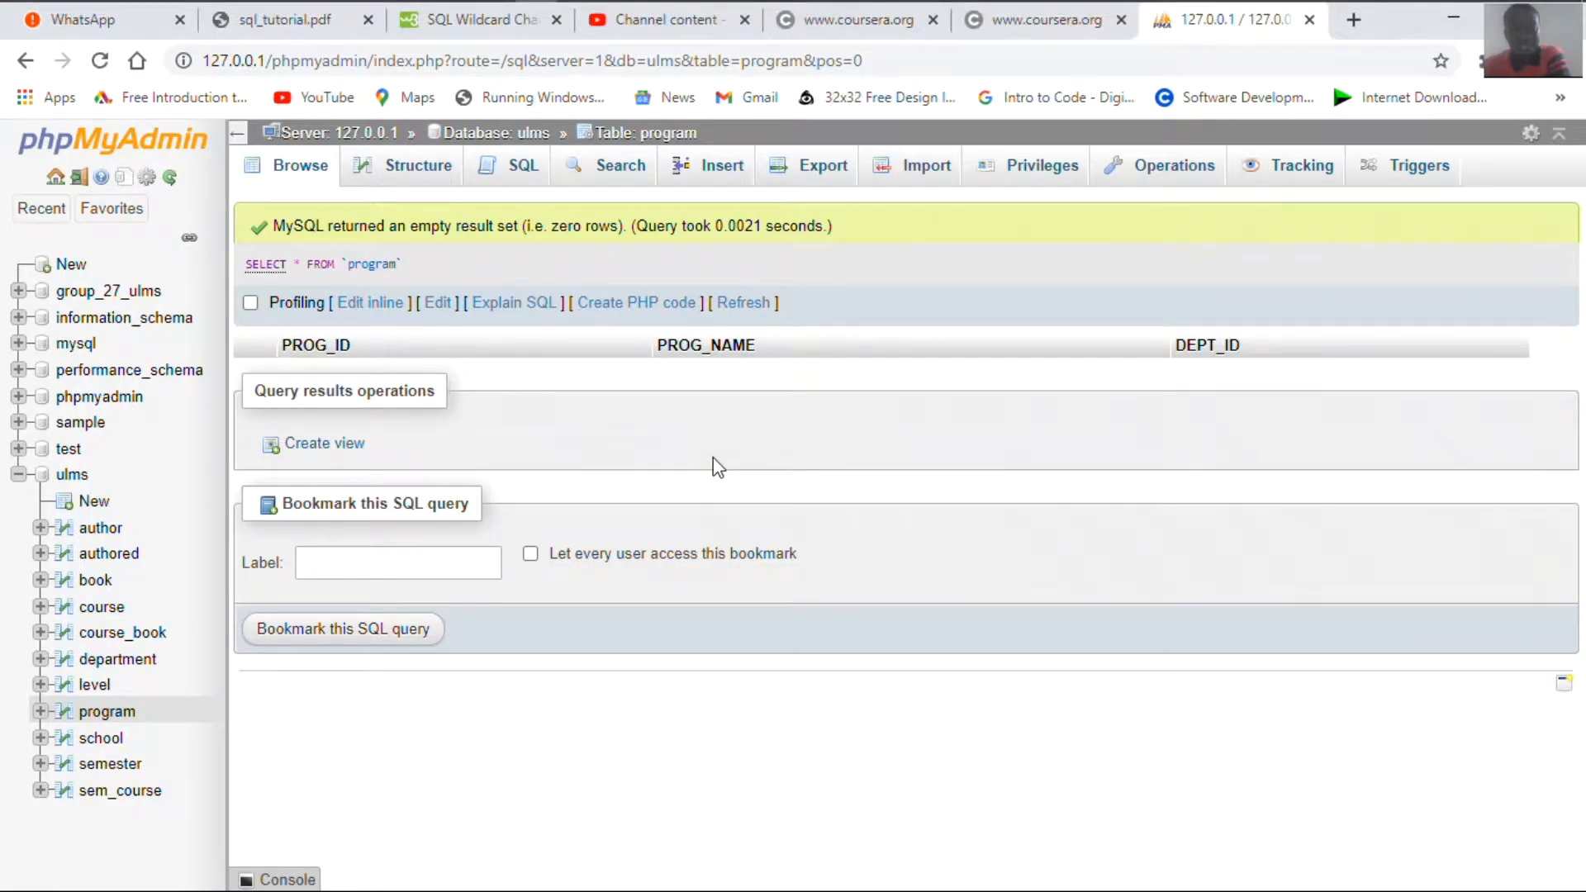
pyautogui.click(120, 658)
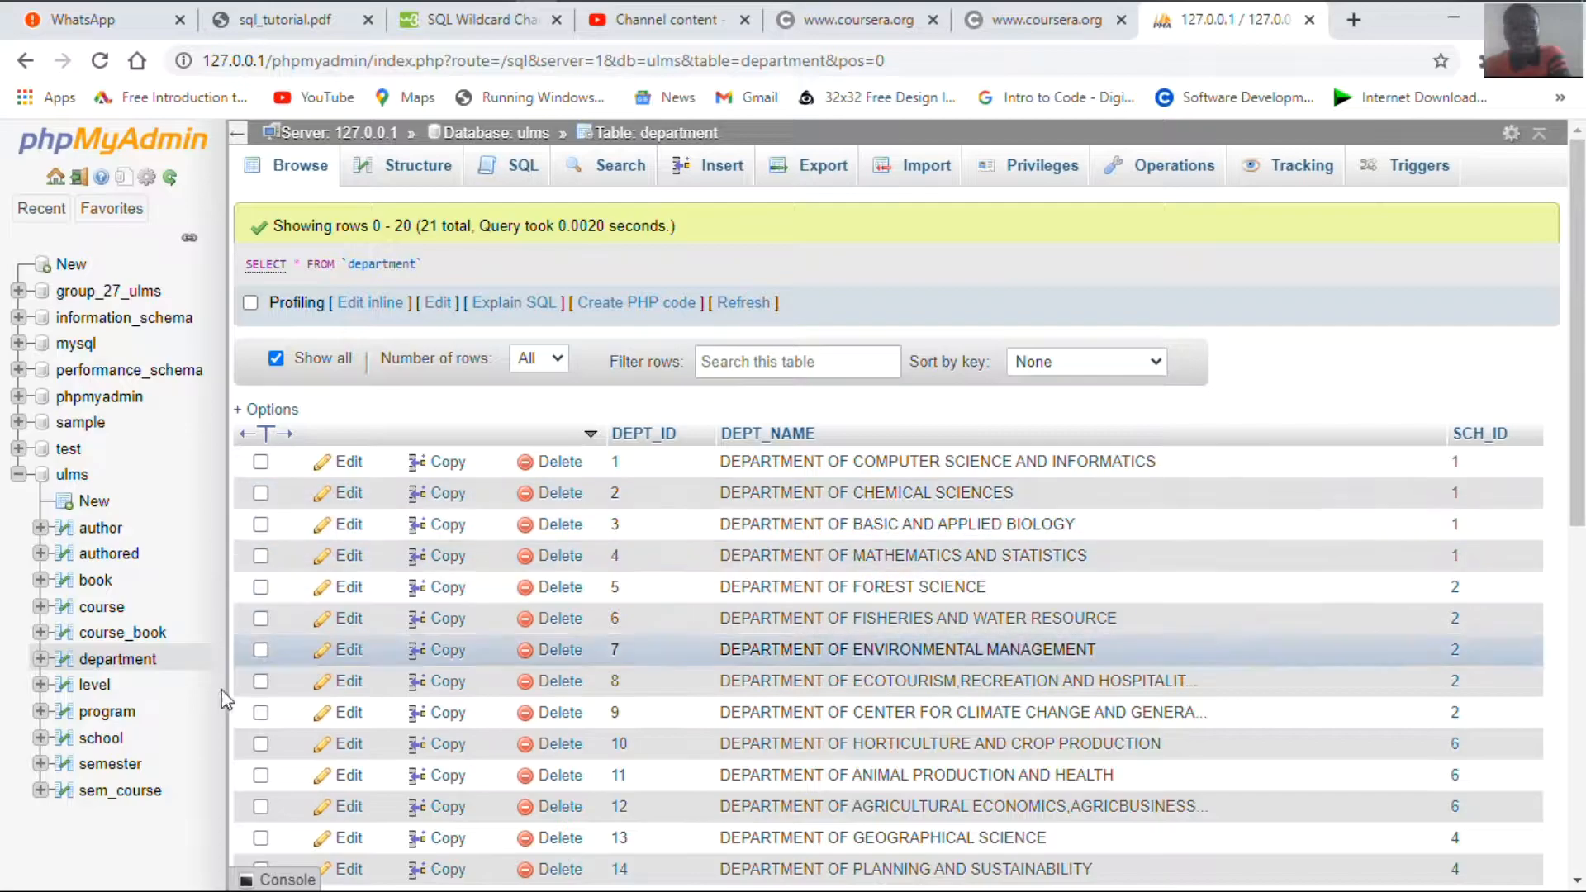
pyautogui.click(126, 715)
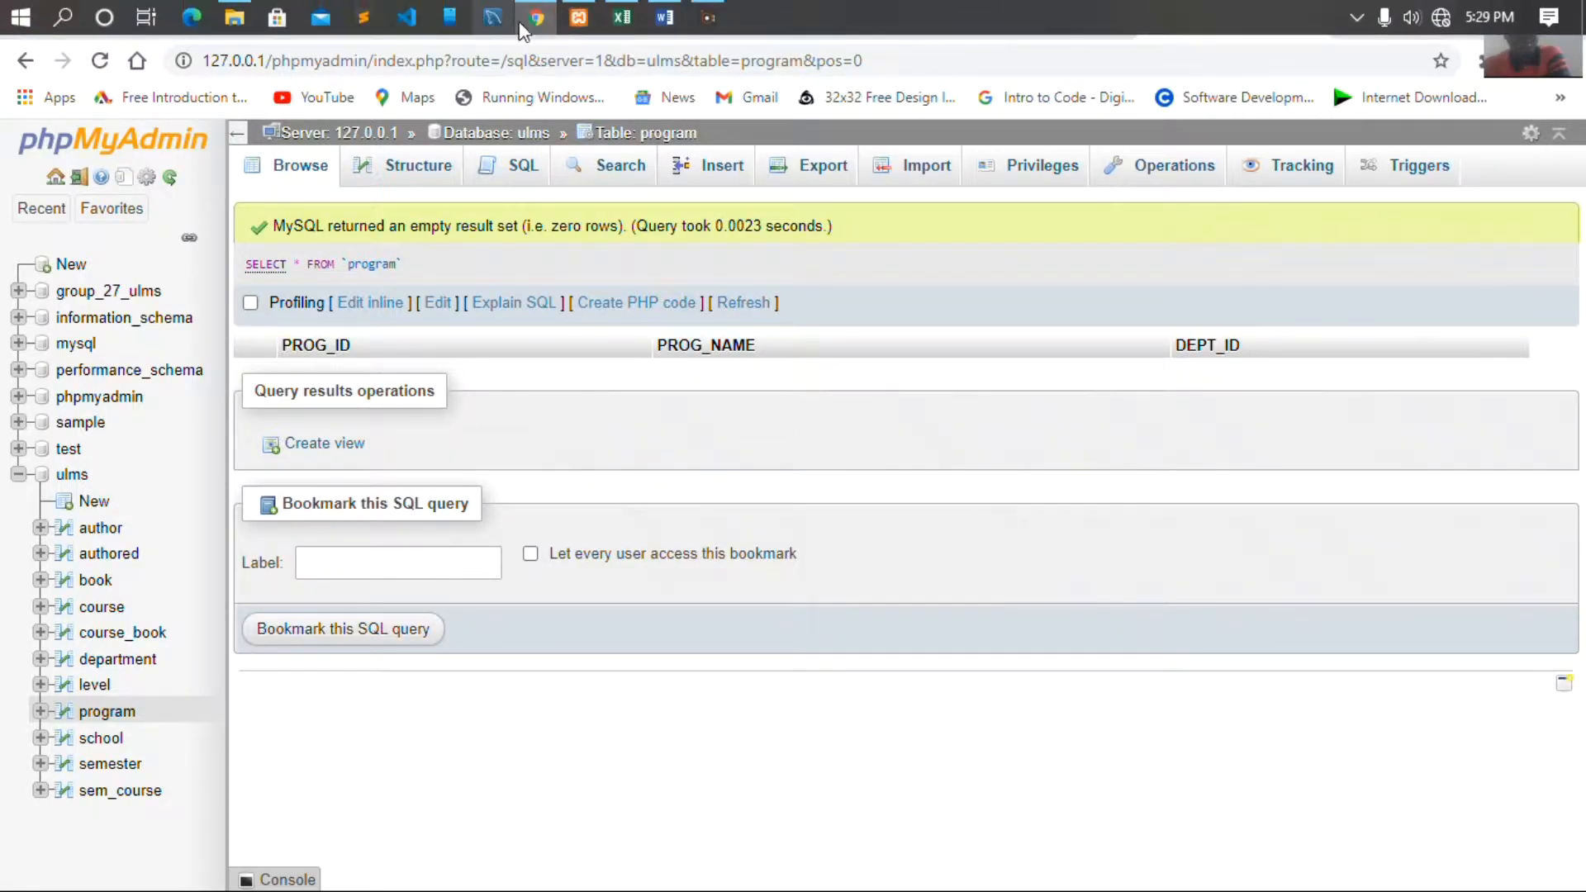
# Return to the Excel workbook and select the empty DEPT_ID cell for BSC COMPUTER SCIENCE
pyautogui.click(621, 17)
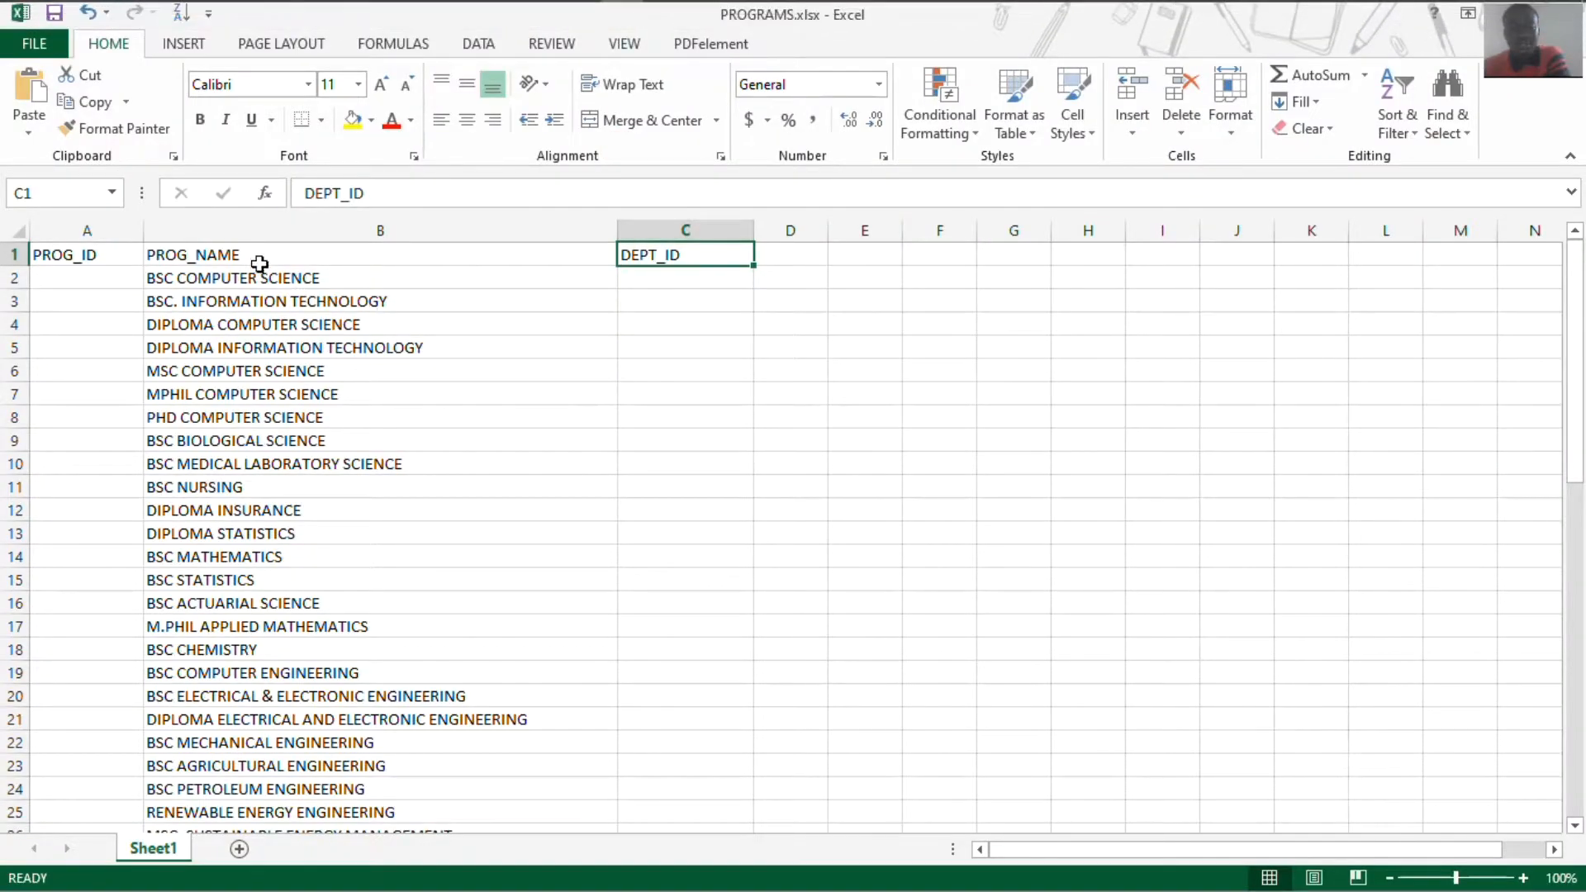
pyautogui.click(702, 279)
pyautogui.click(707, 303)
pyautogui.click(702, 348)
pyautogui.click(702, 374)
pyautogui.click(701, 435)
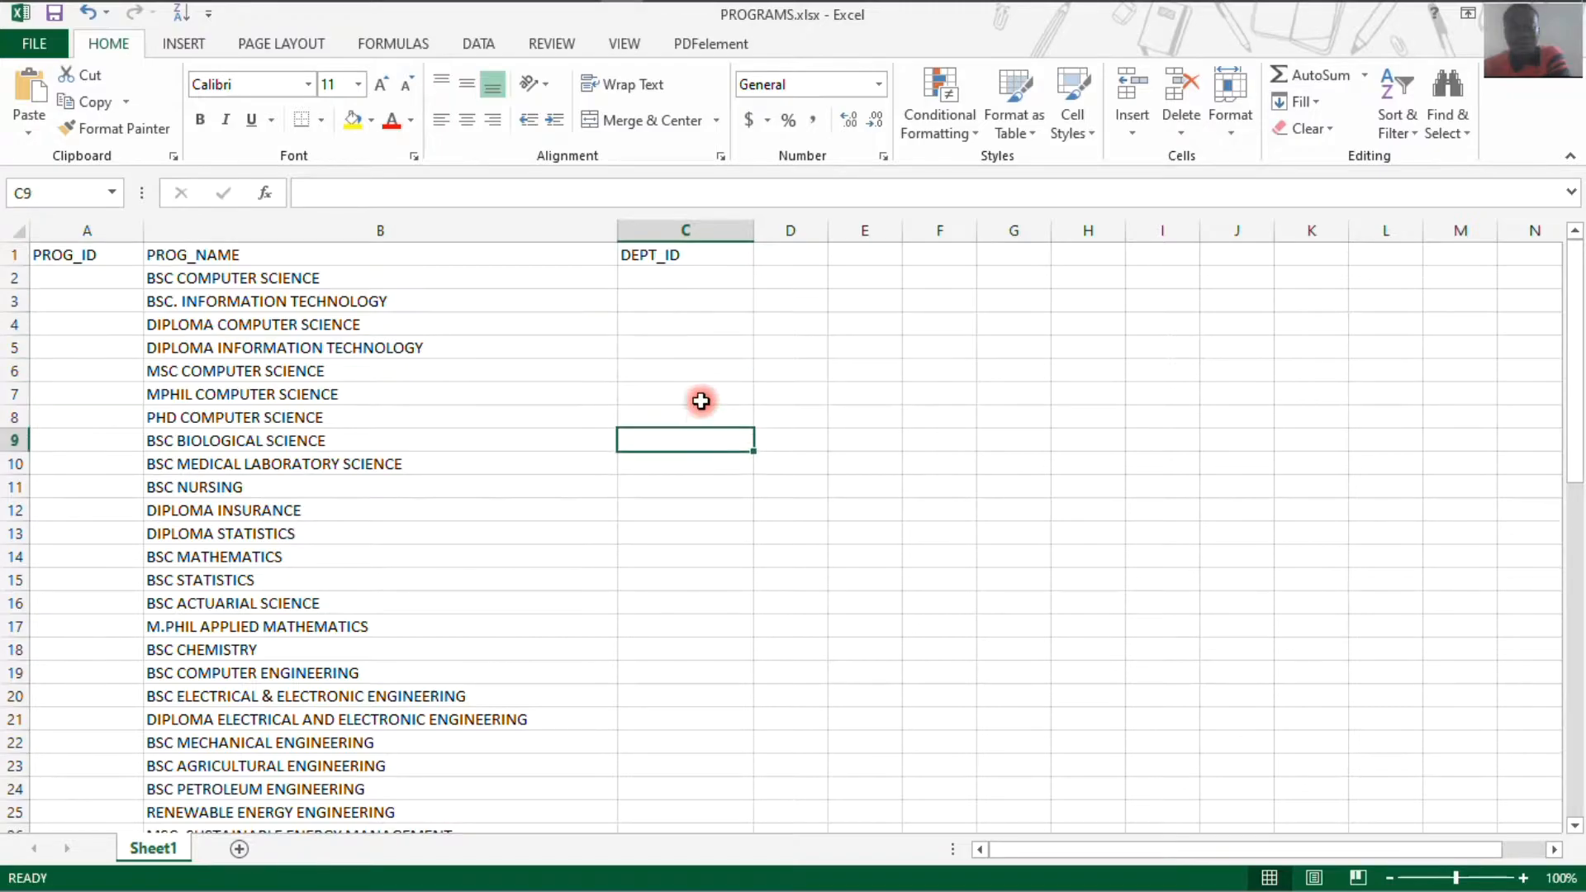
pyautogui.click(707, 279)
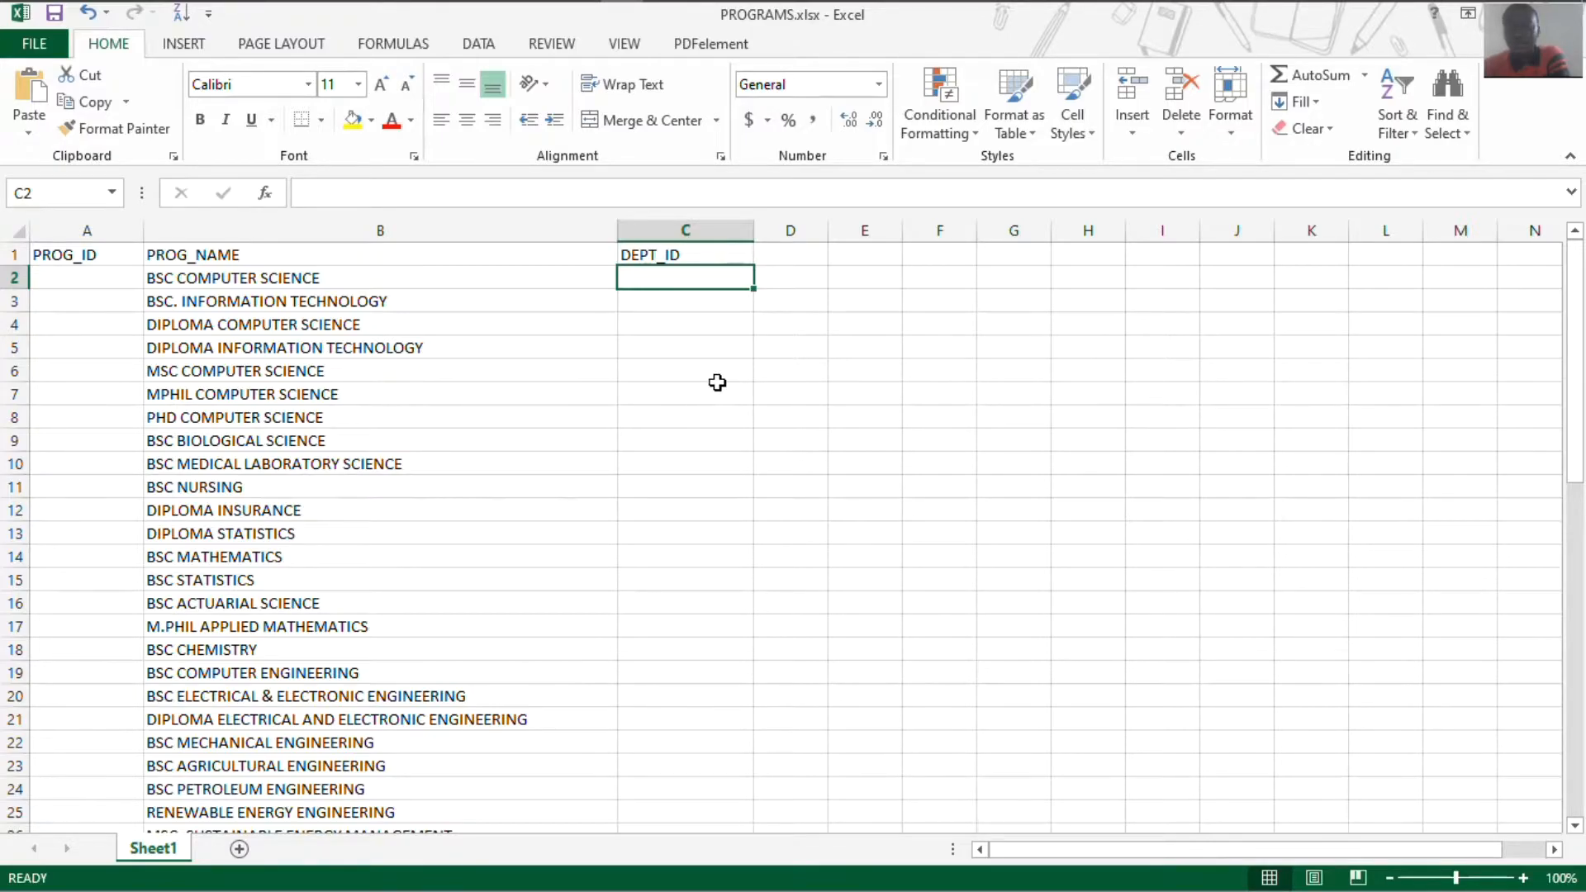
# Restore the workbook from full screen to a smaller window and move it toward the lower-left area of the desktop
pyautogui.doubleClick(1320, 21)
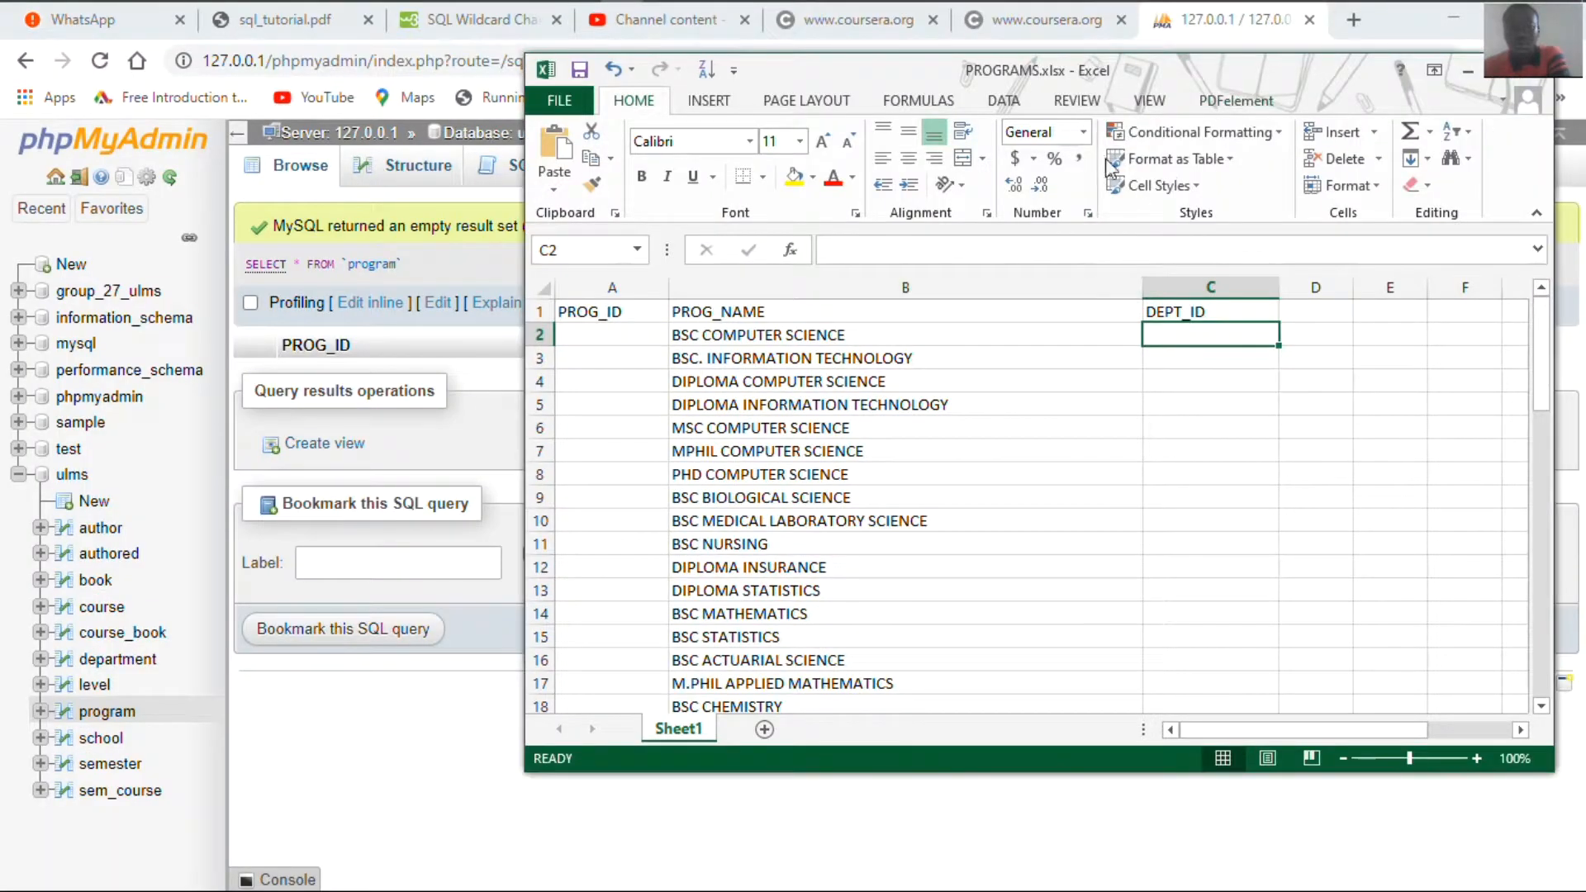
pyautogui.moveTo(1128, 79); pyautogui.dragTo(849, 197)
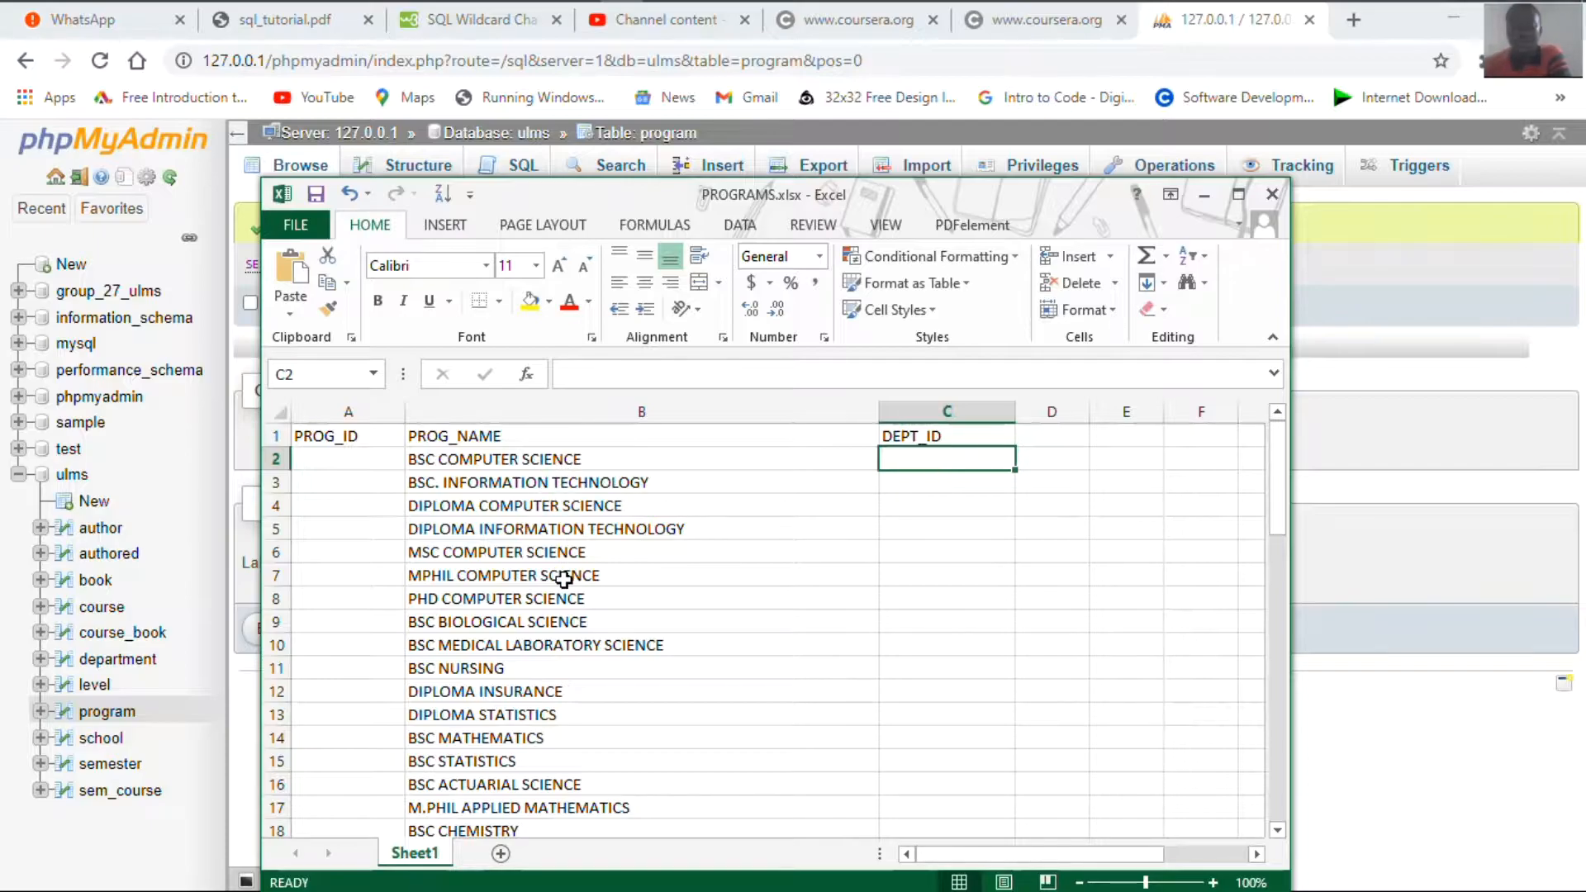
pyautogui.moveTo(637, 196); pyautogui.dragTo(484, 259)
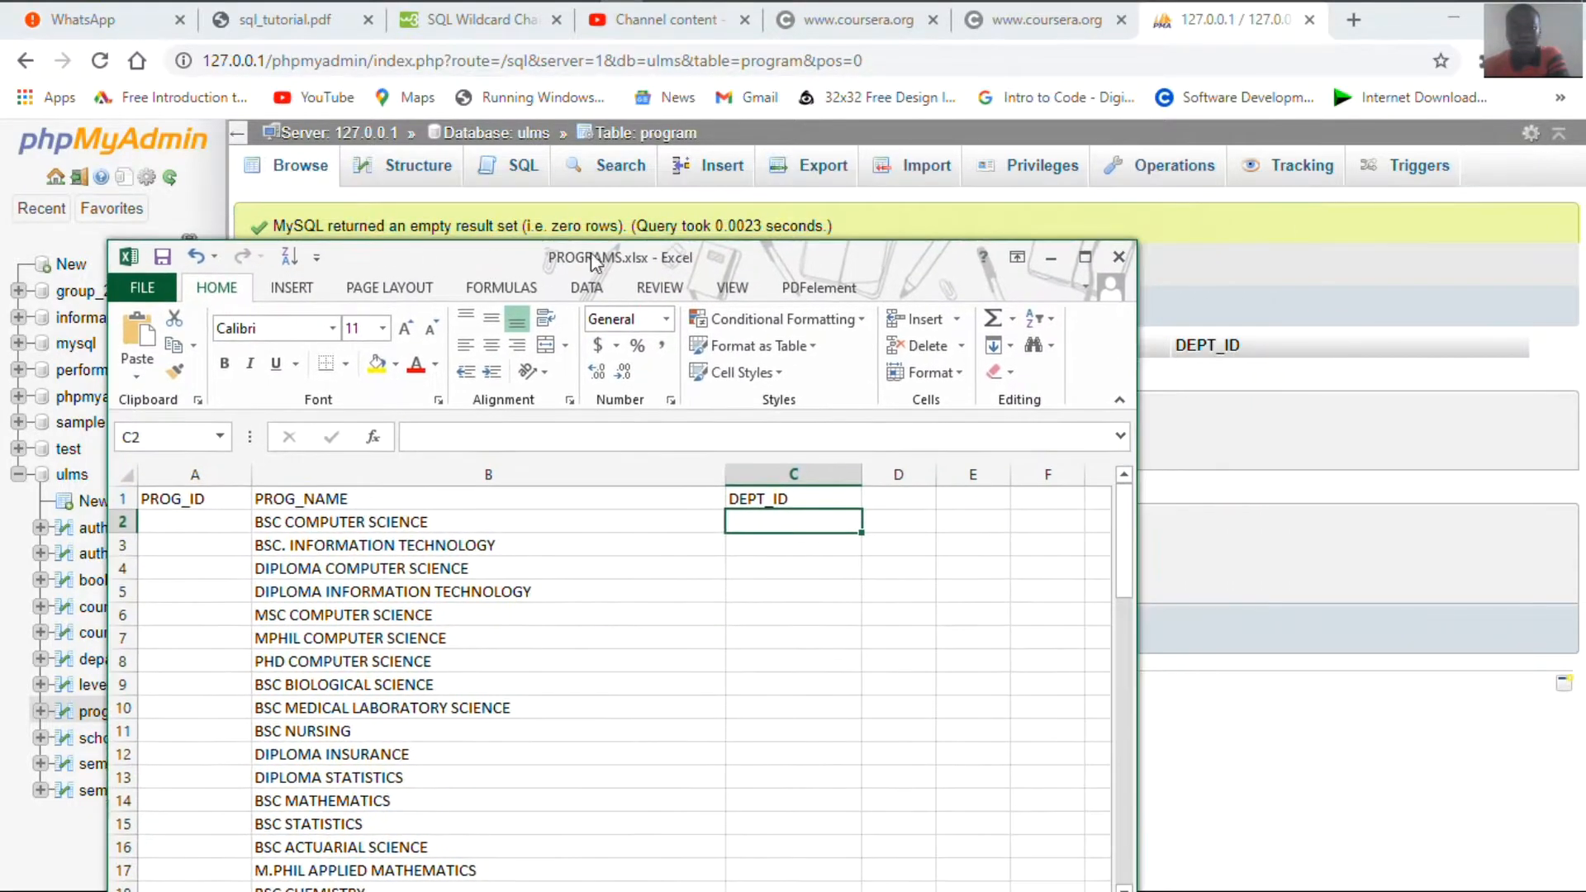
# Bring up DATABASE MANAGEMENT.docx in Word and place its window beside the workbook's programme list
pyautogui.click(665, 18)
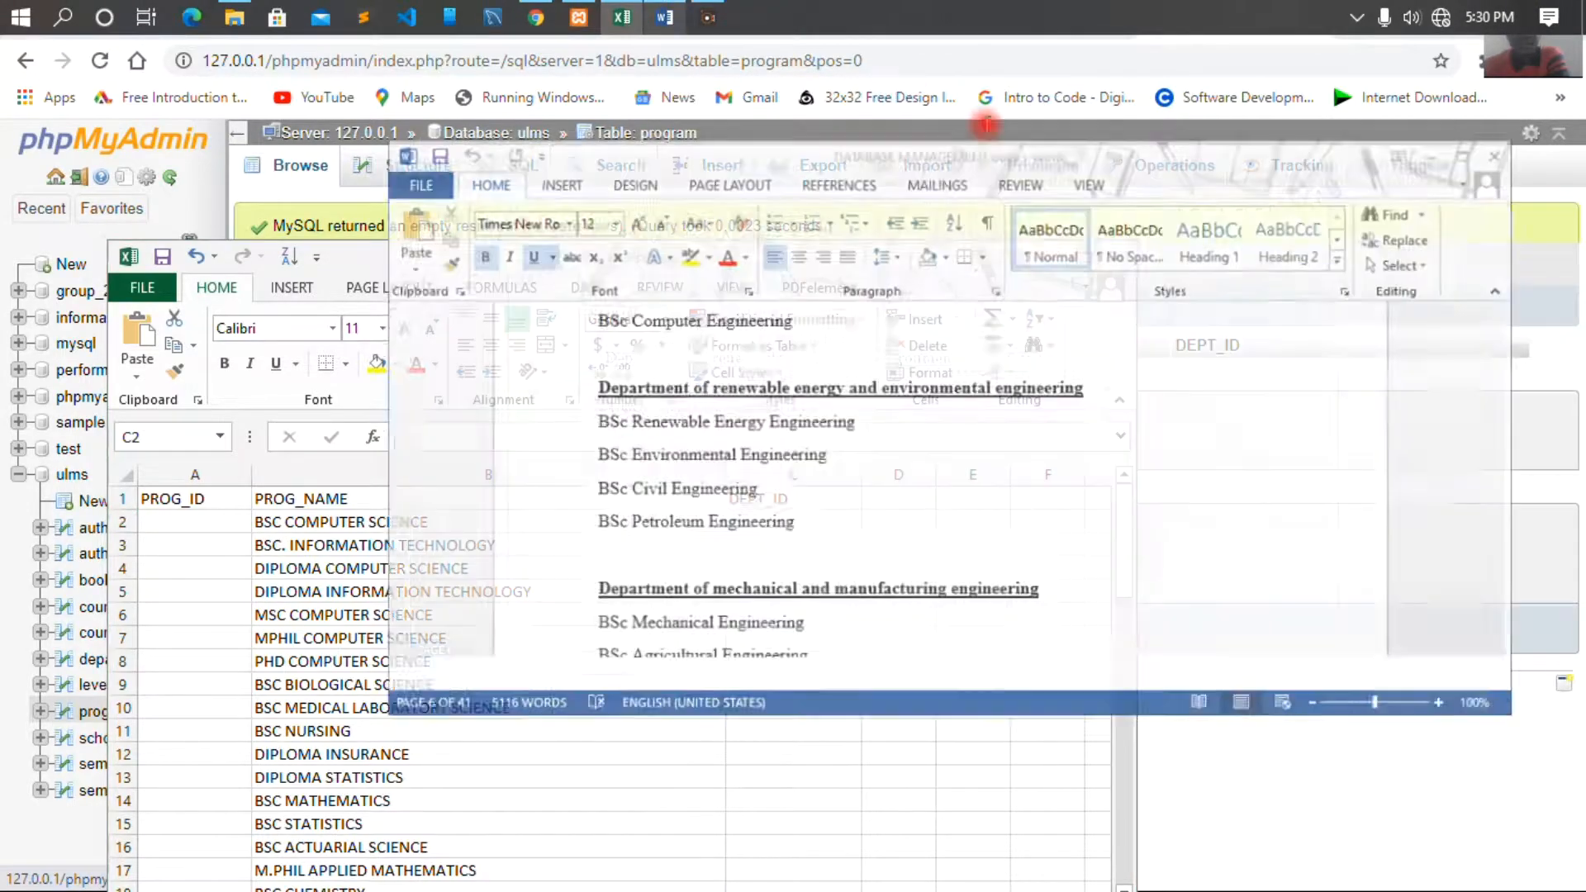
pyautogui.moveTo(1030, 176); pyautogui.dragTo(1081, 81)
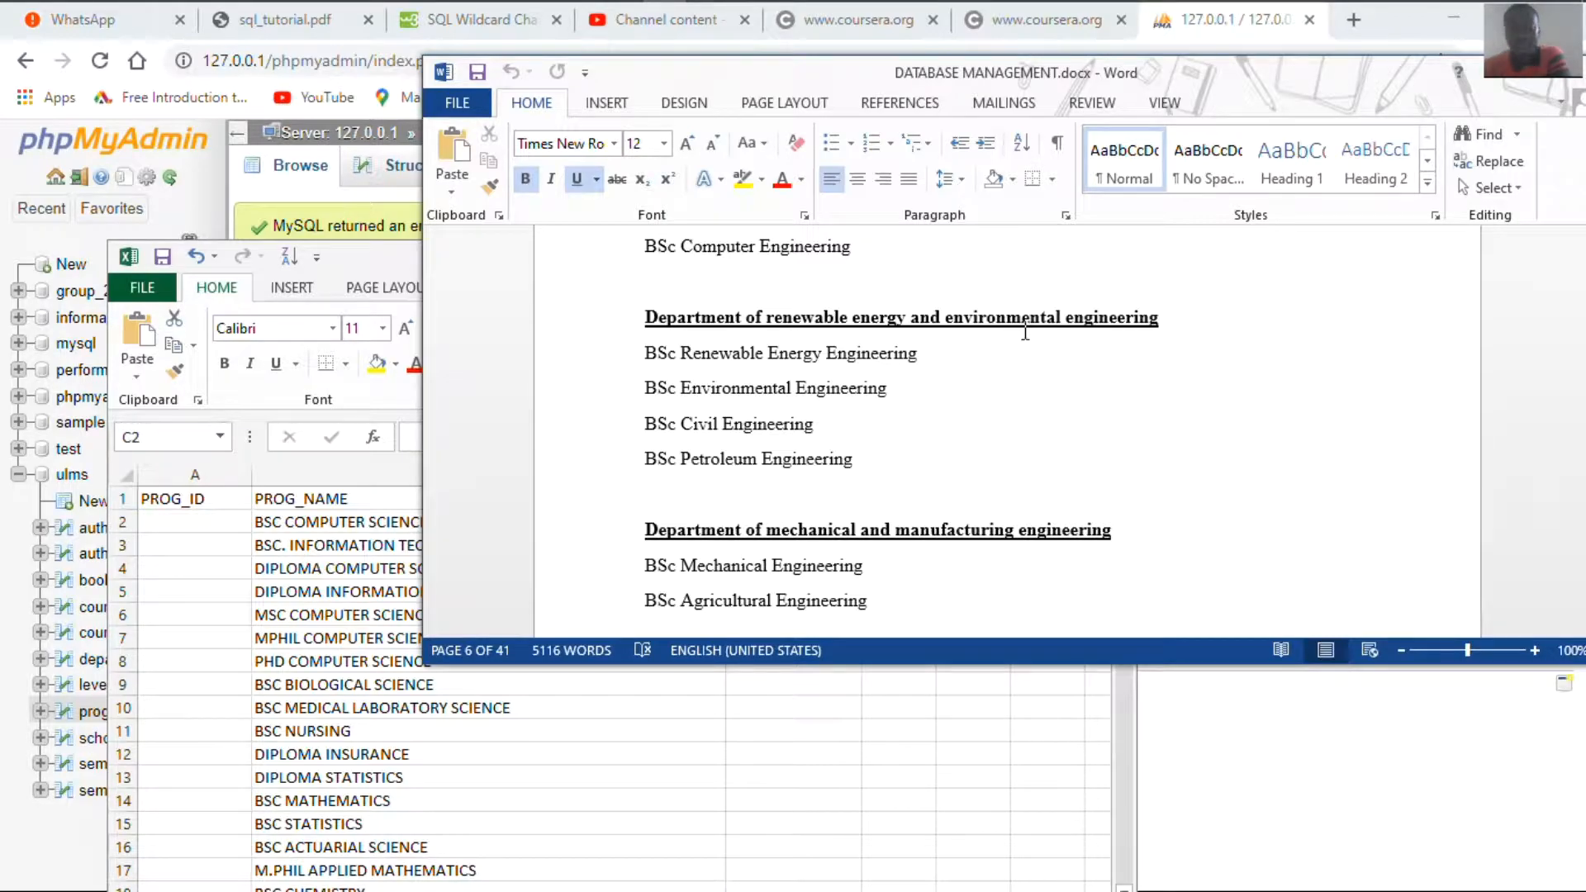
pyautogui.moveTo(948, 76); pyautogui.dragTo(1302, 73)
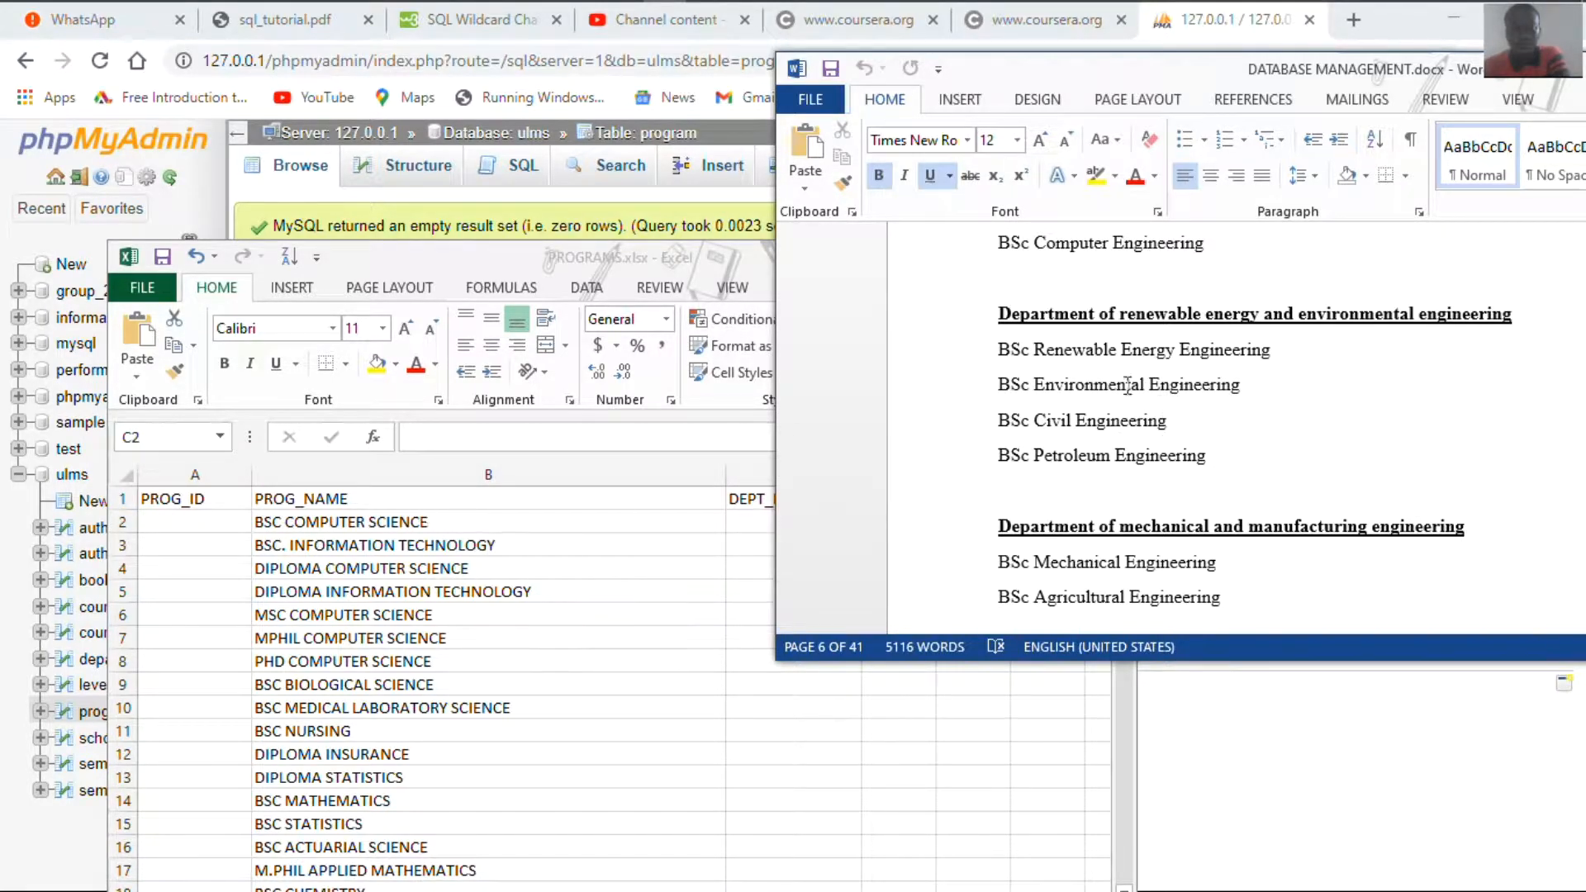
# Examine the document's department listings and find the programmes under Department of computer science and informatics
pyautogui.scroll(15, 1048, 361)
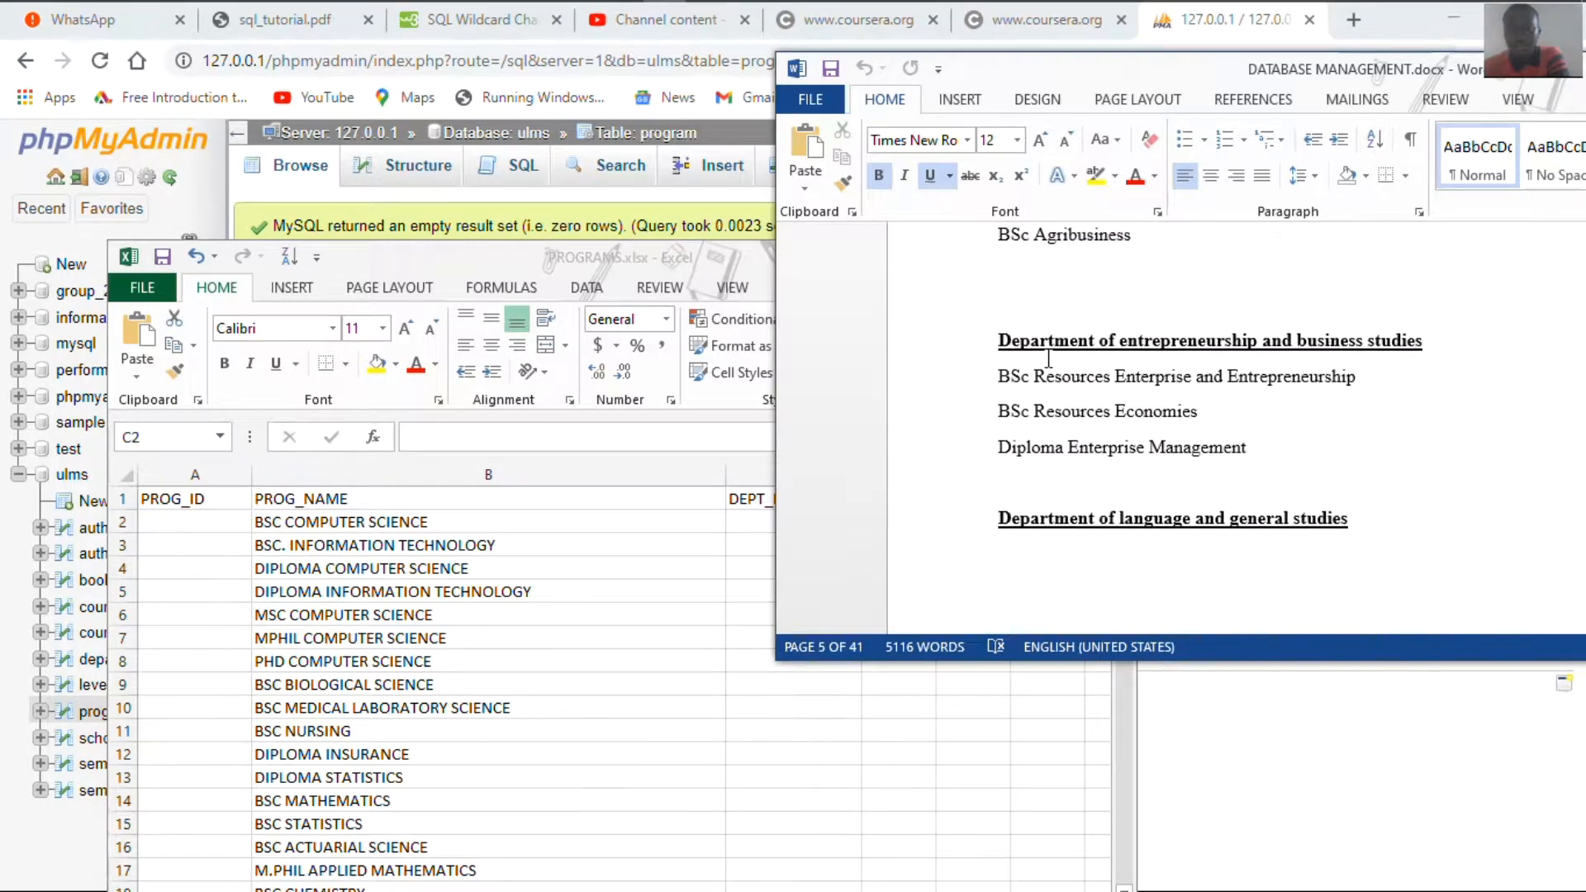
pyautogui.scroll(15, 1048, 361)
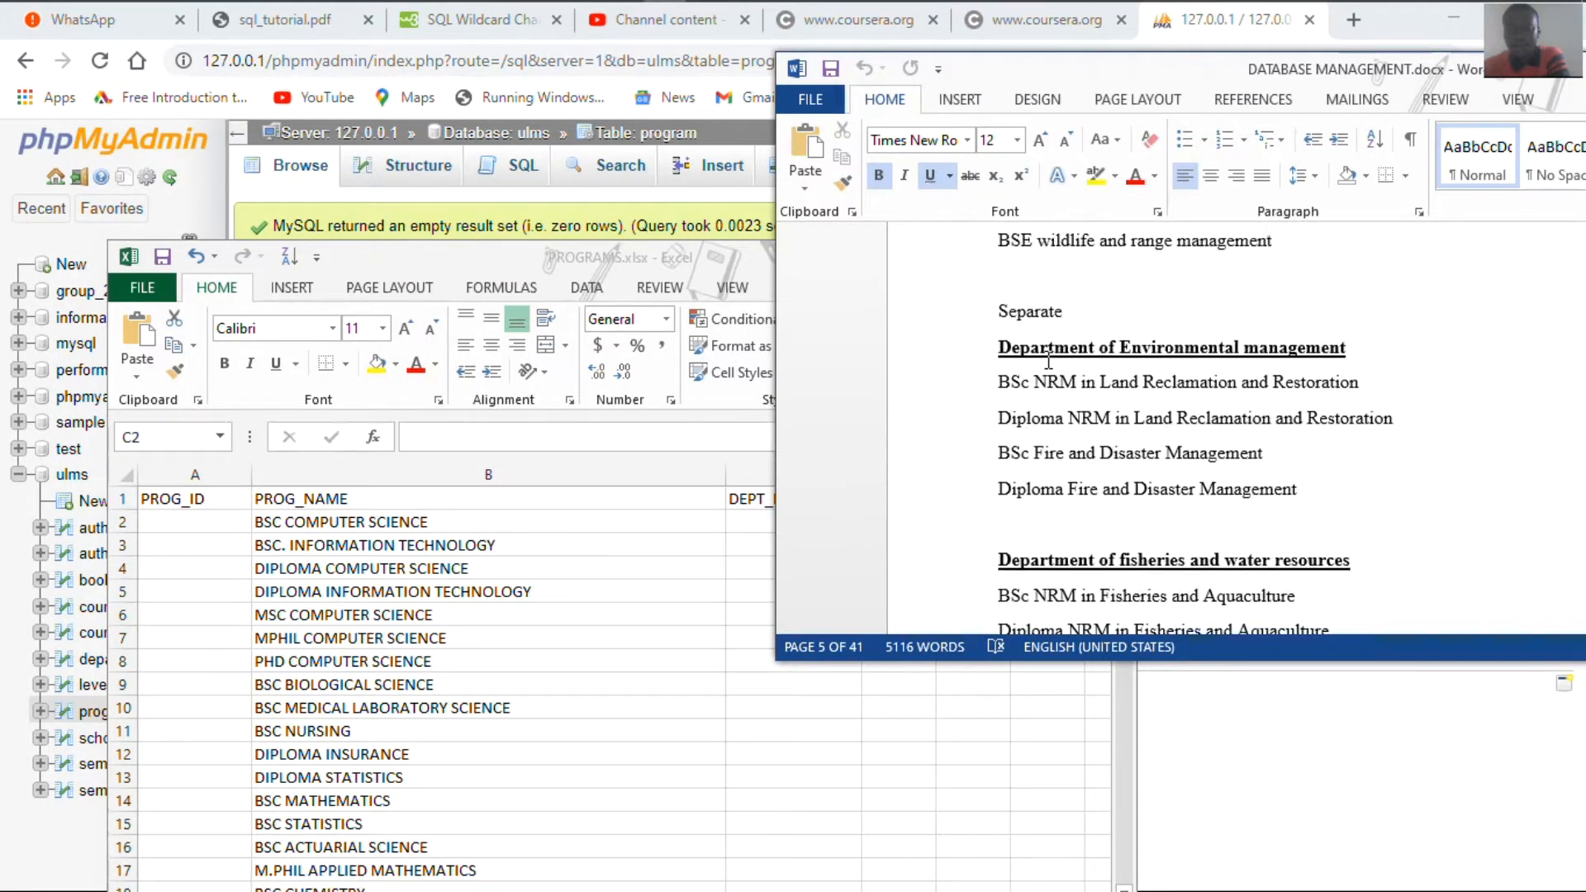
pyautogui.scroll(15, 1048, 361)
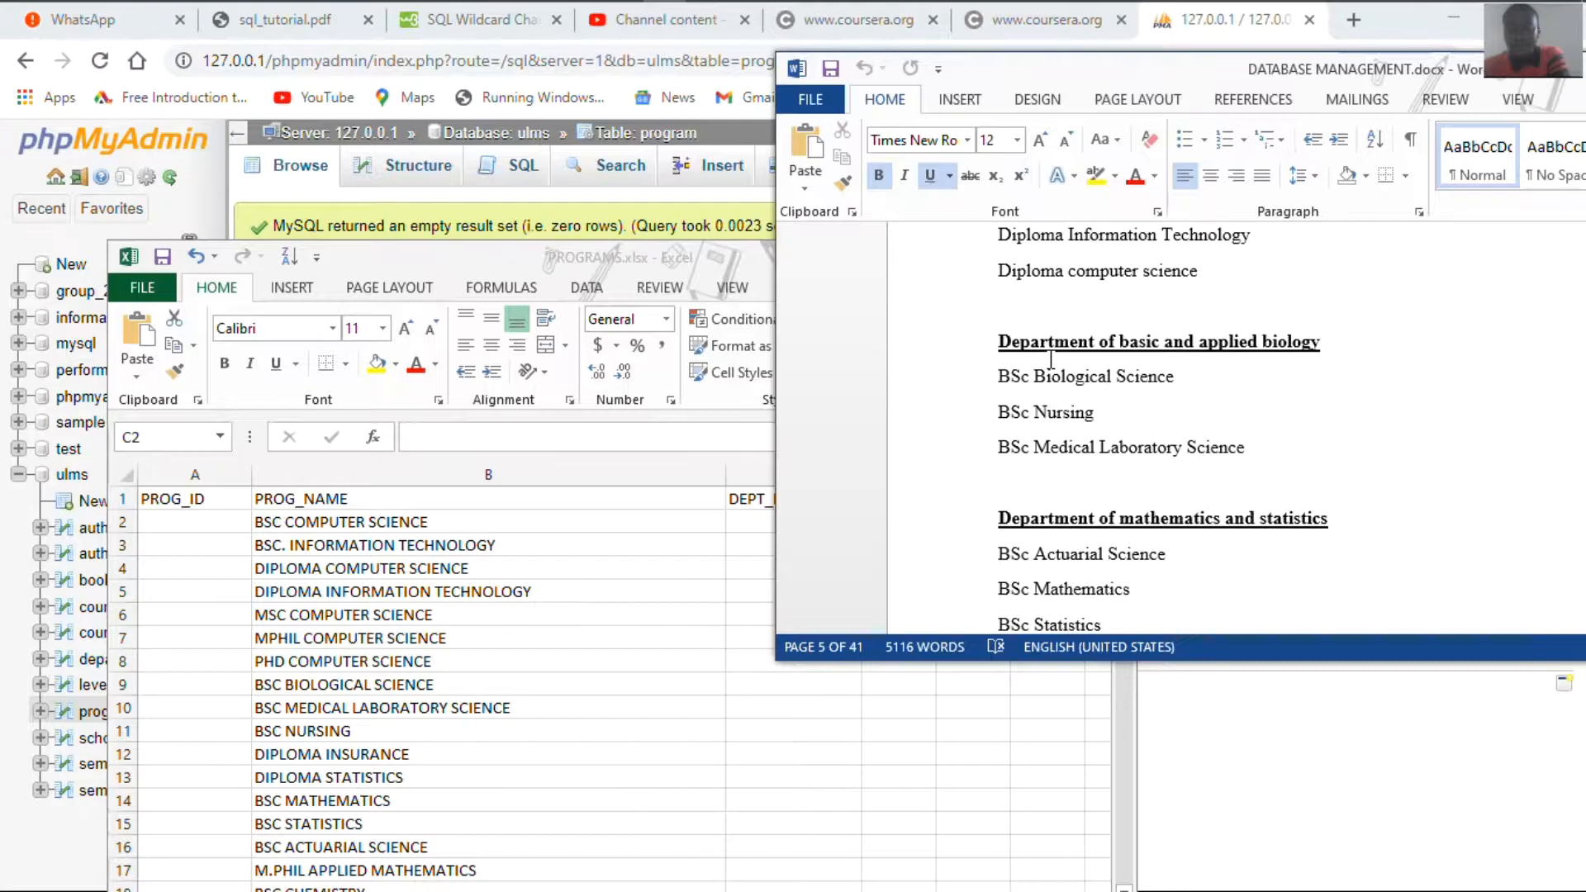
pyautogui.scroll(15, 1050, 363)
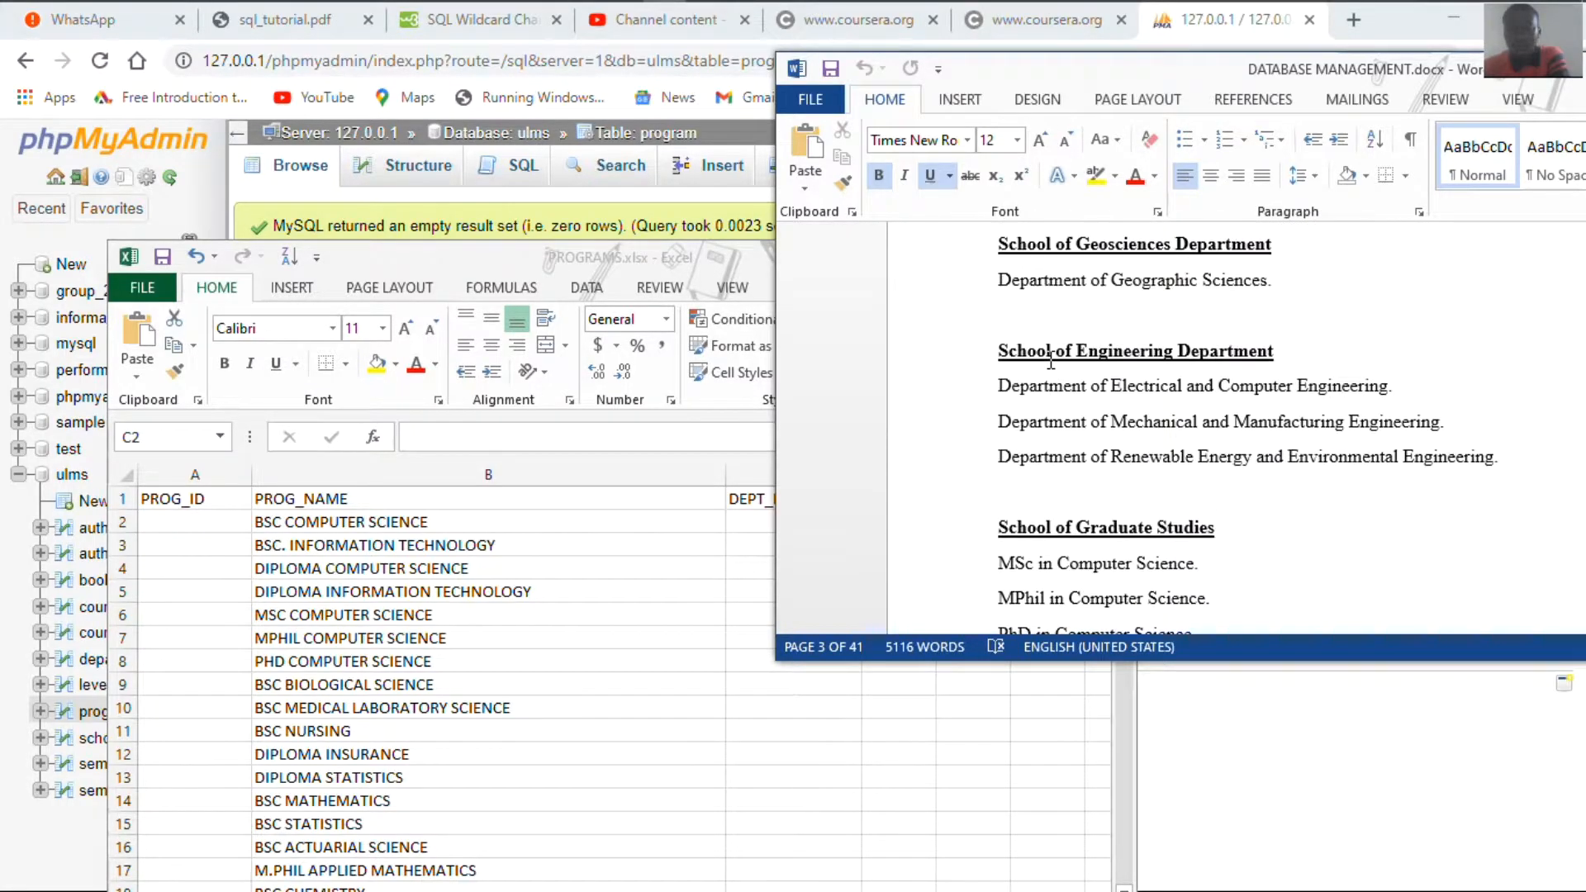
pyautogui.scroll(-10, 1050, 361)
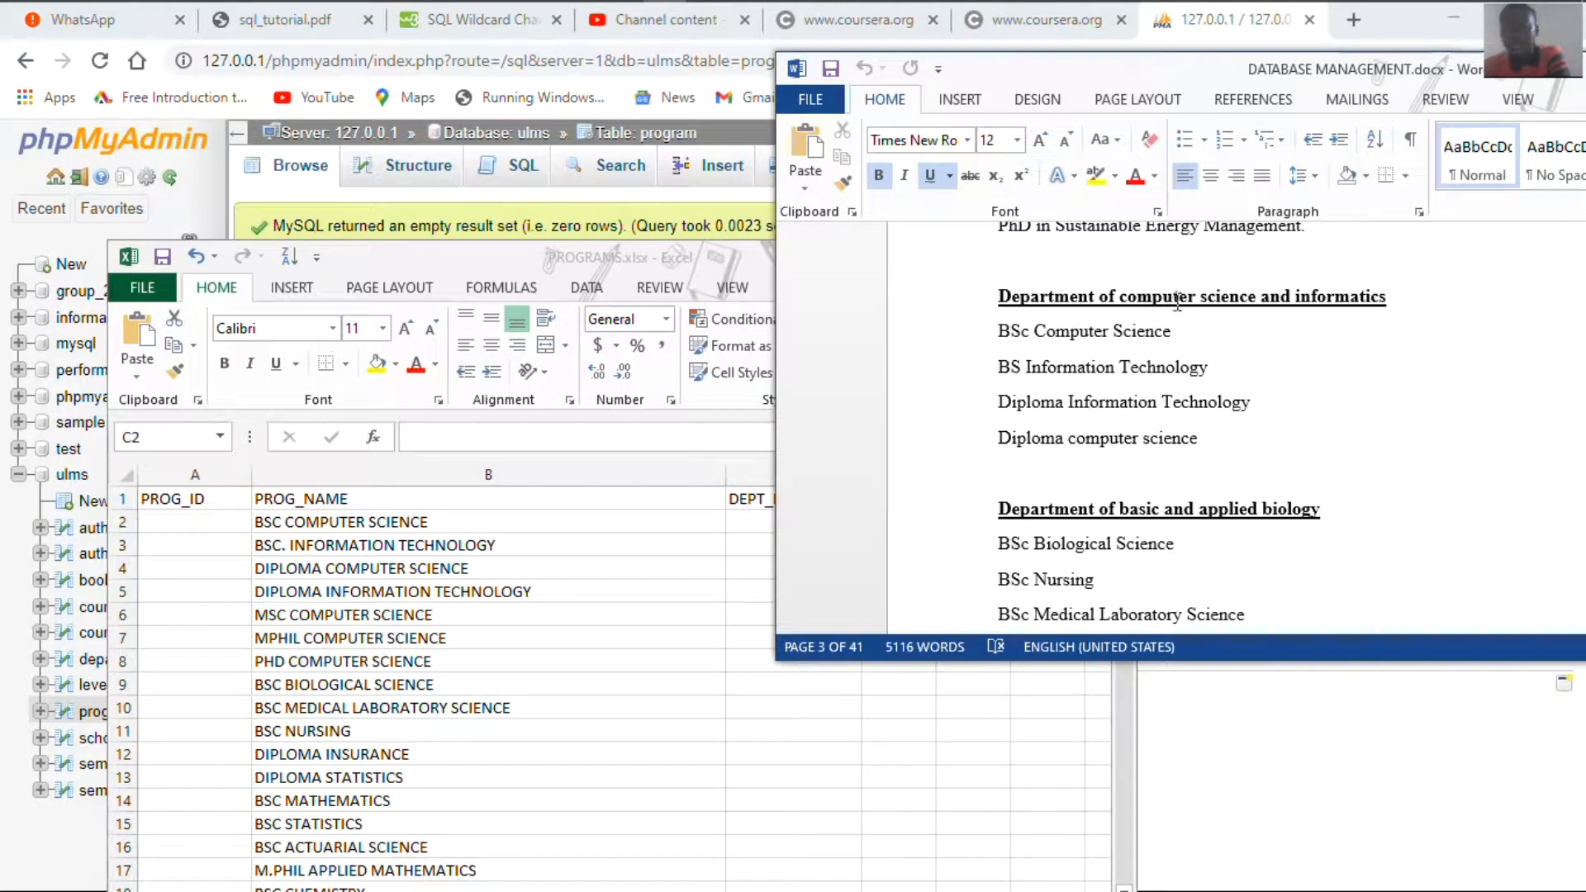
pyautogui.click(996, 325)
pyautogui.moveTo(1080, 323); pyautogui.dragTo(1155, 324)
pyautogui.click(1215, 331)
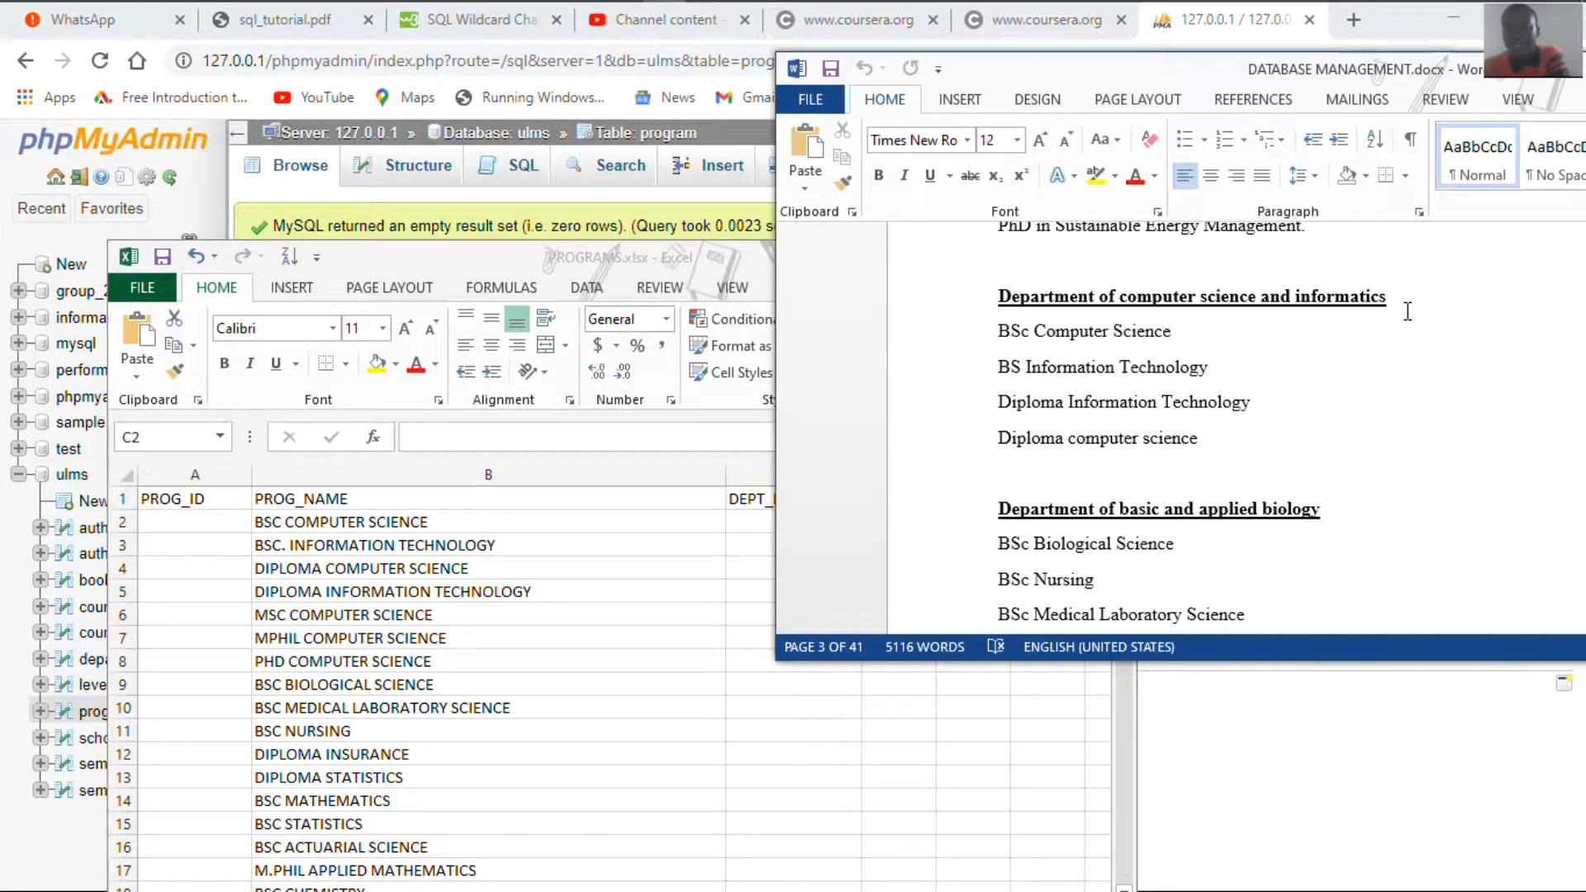
# Find the computer science department's ID in phpMyAdmin's ulms department table and enter DEPT_ID 1 for BSC COMPUTER SCIENCE in the Excel workbook
pyautogui.click(437, 205)
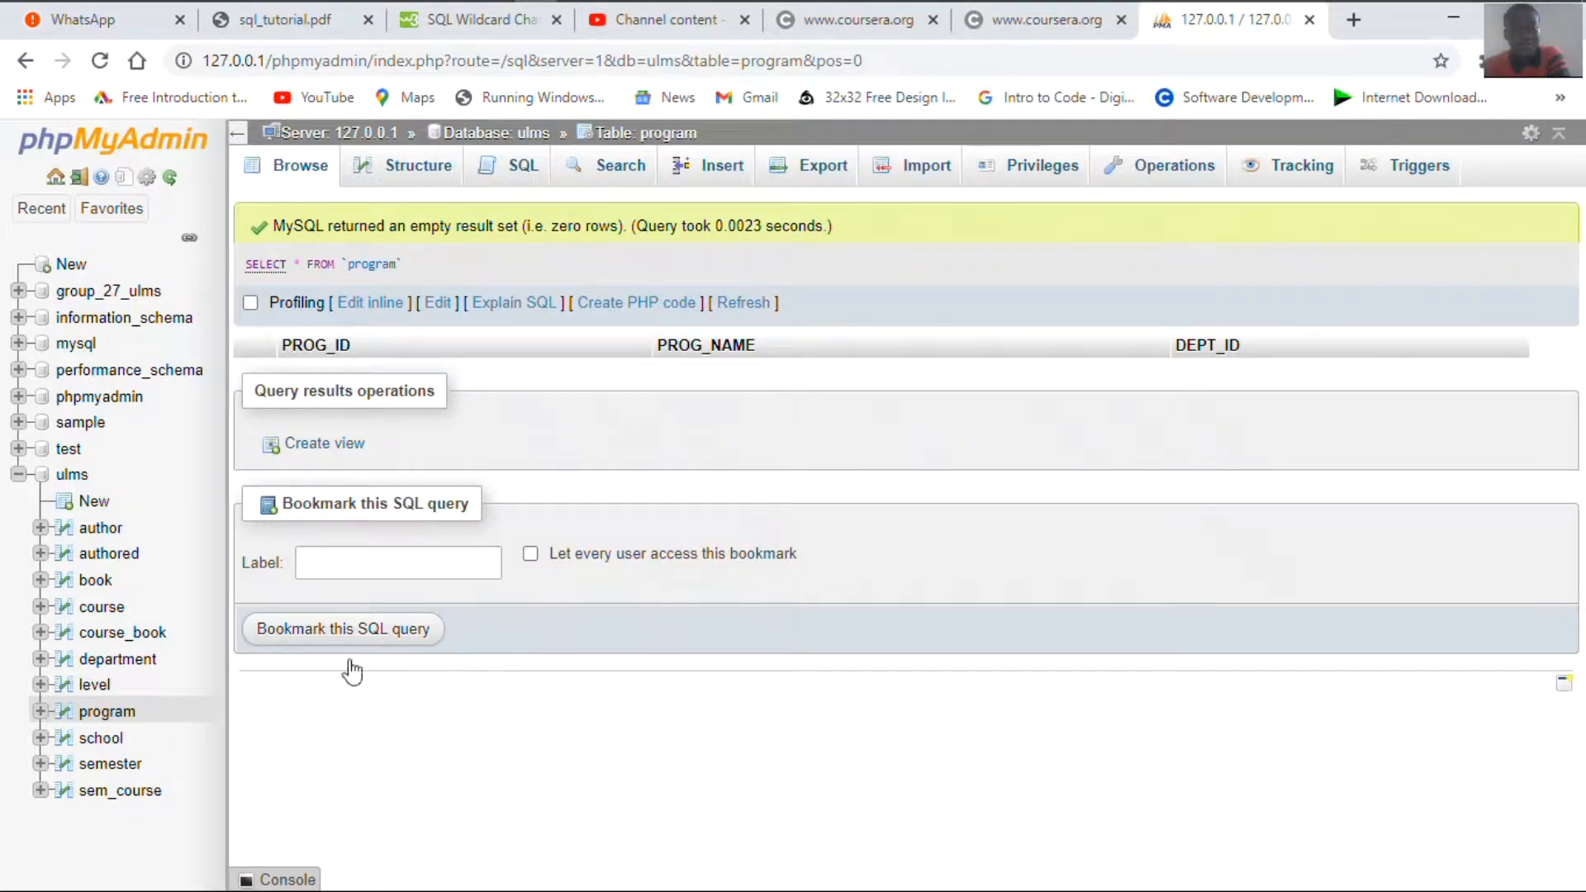
pyautogui.click(142, 661)
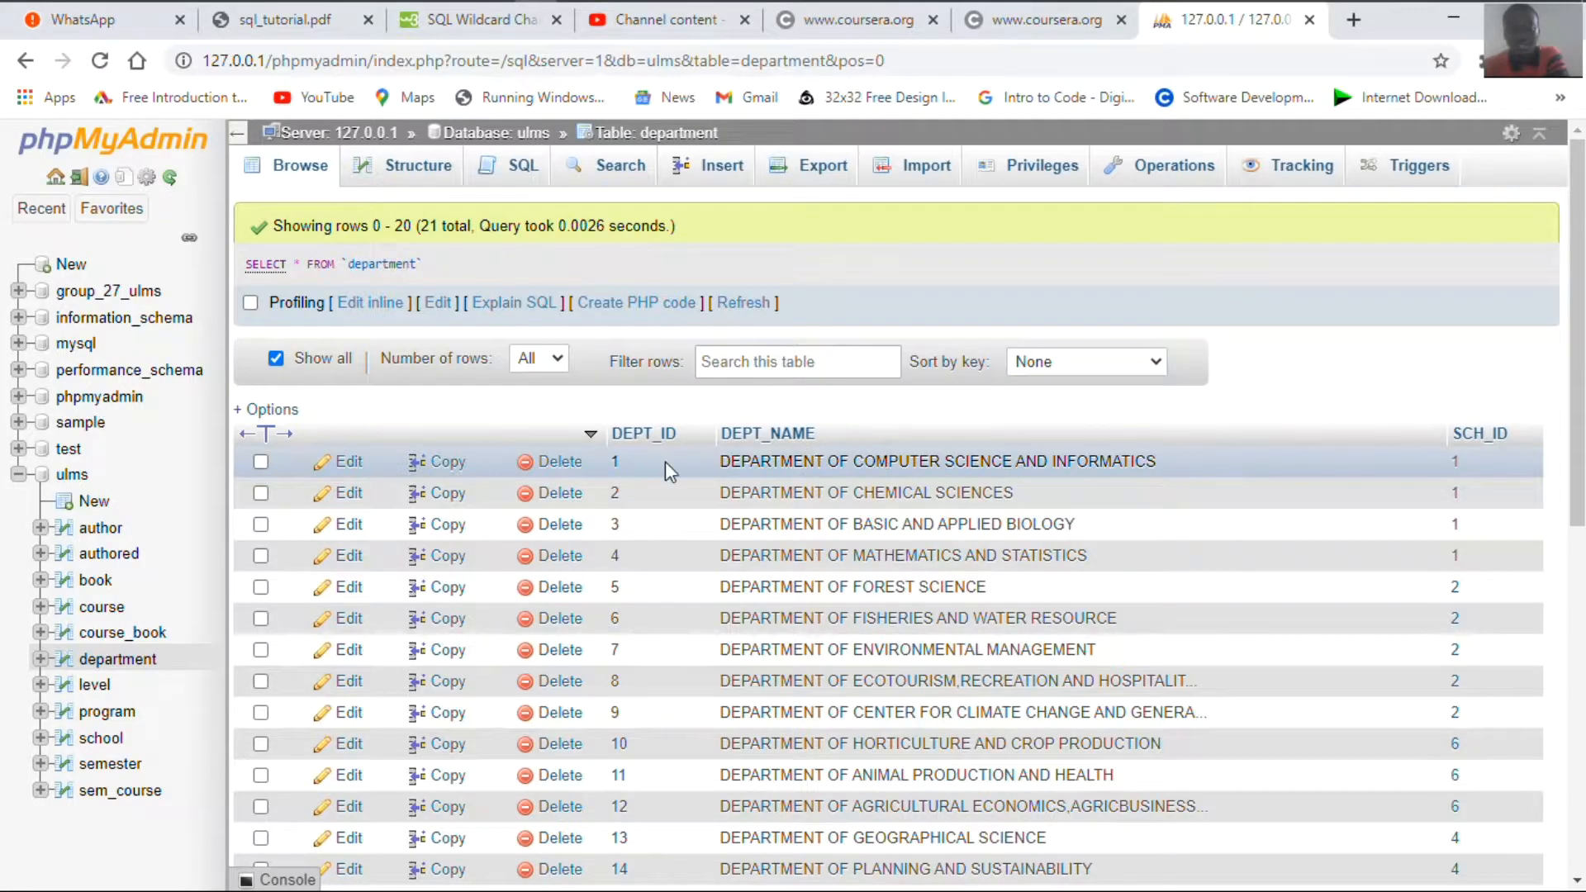
pyautogui.click(621, 13)
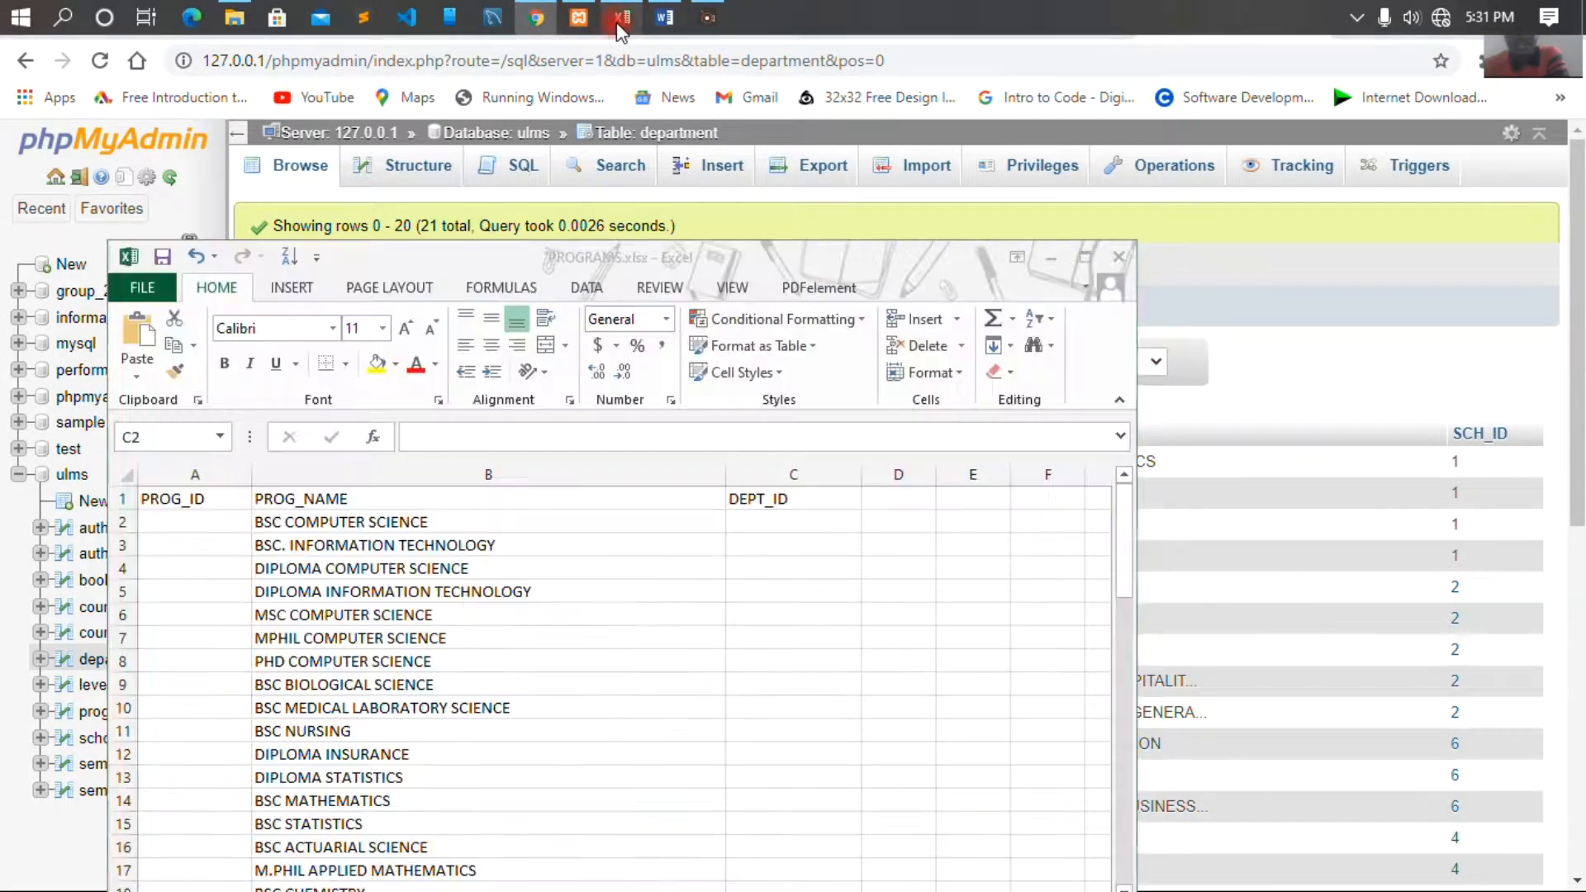
pyautogui.click(318, 523)
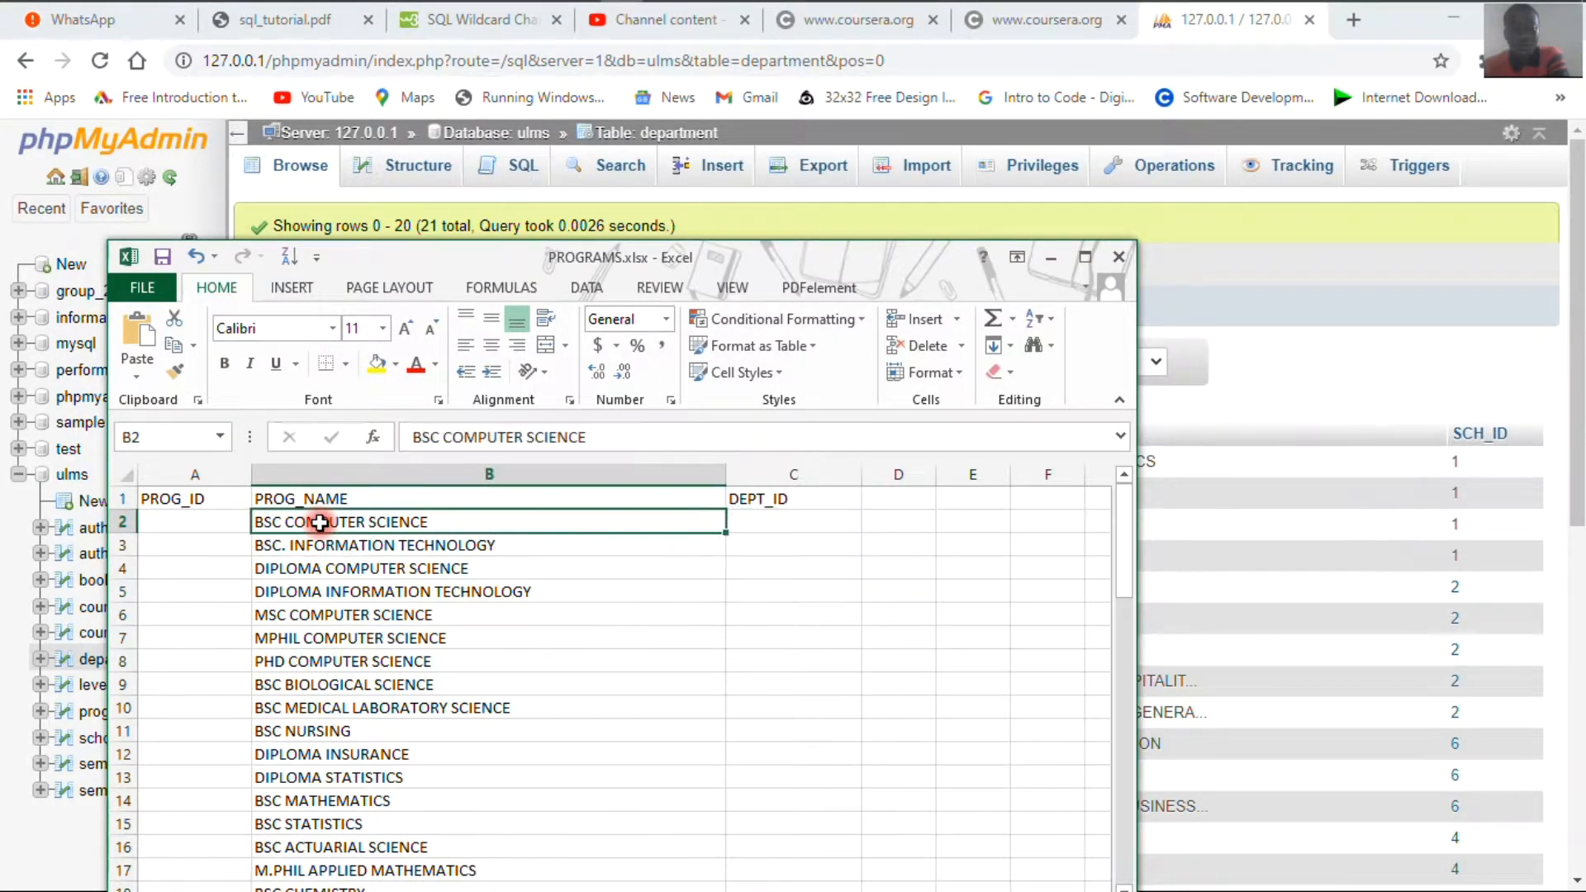
pyautogui.click(797, 518)
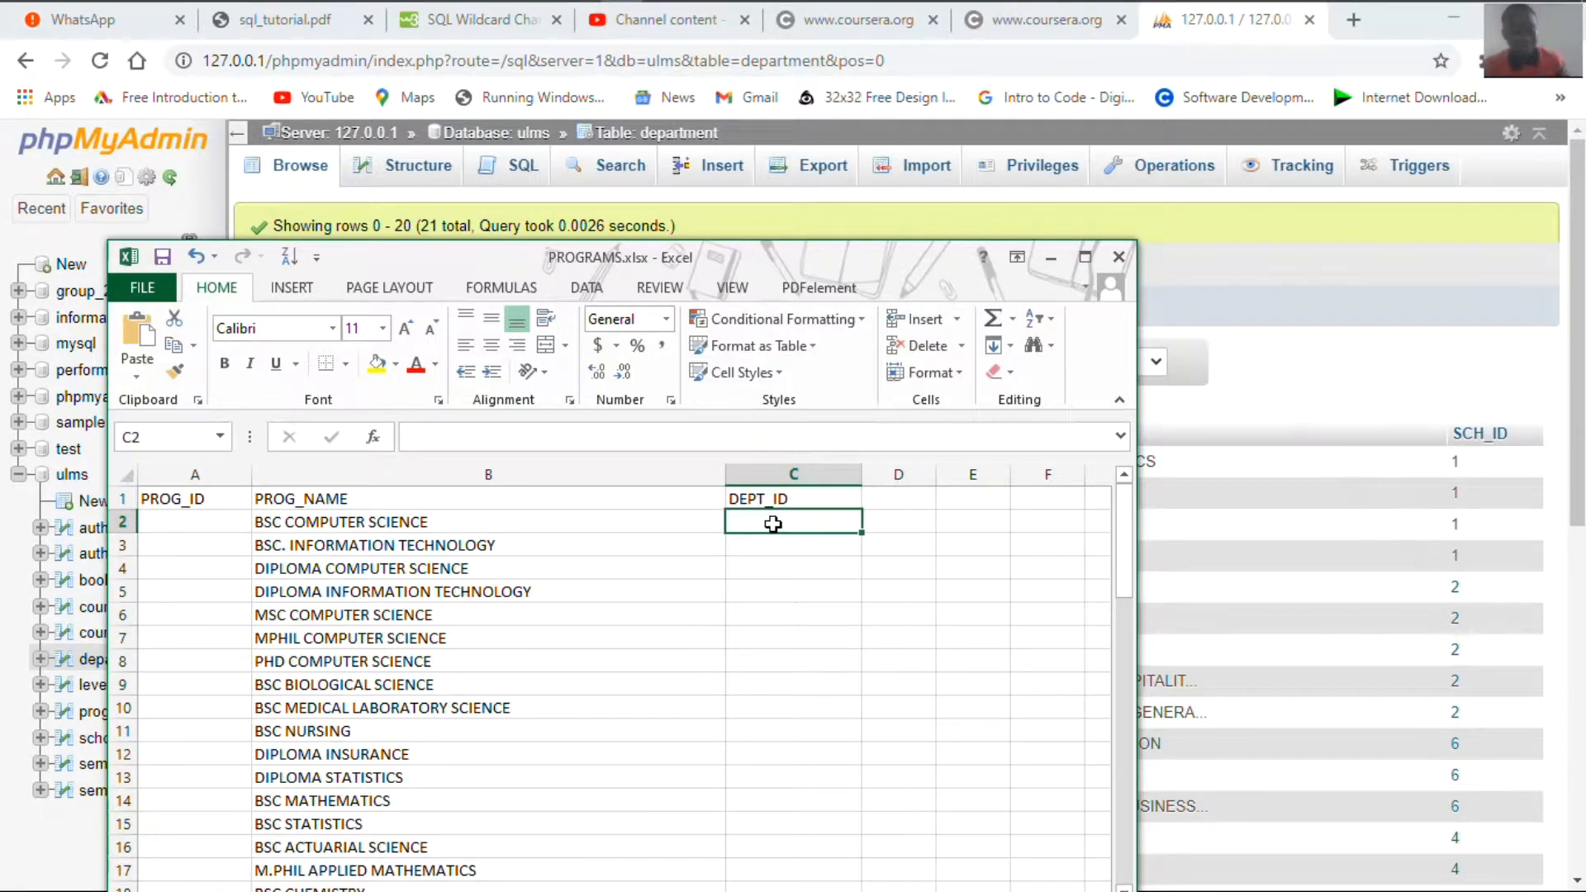
pyautogui.write('1')
# Check the programme's department in the Word document and enter DEPT_ID 1 for BSC. INFORMATION TECHNOLOGY in the workbook
pyautogui.moveTo(825, 2)
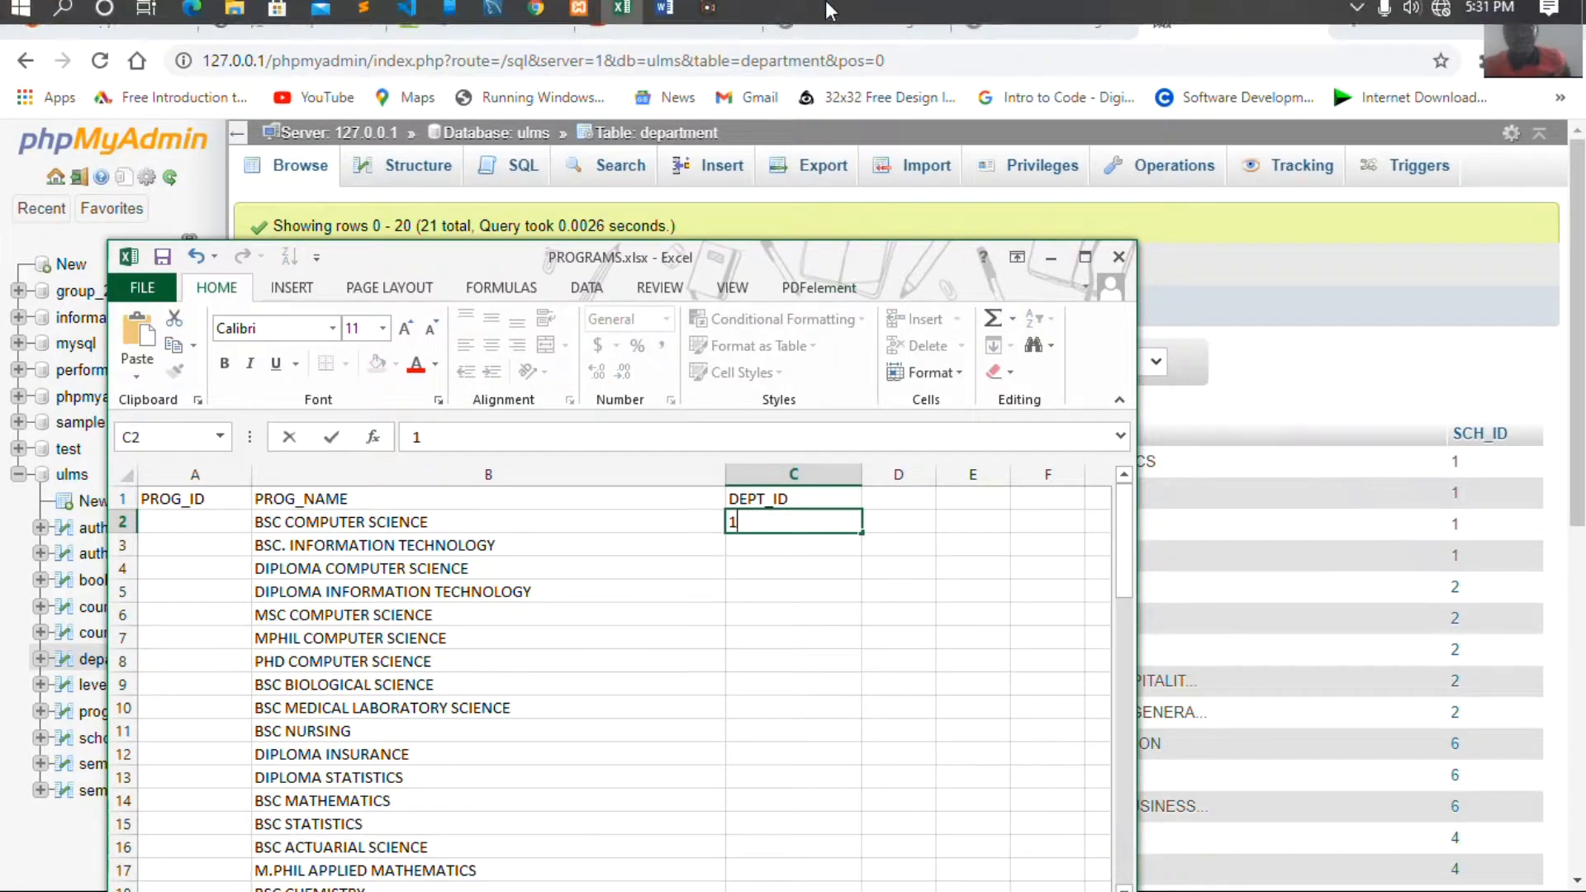
pyautogui.click(661, 16)
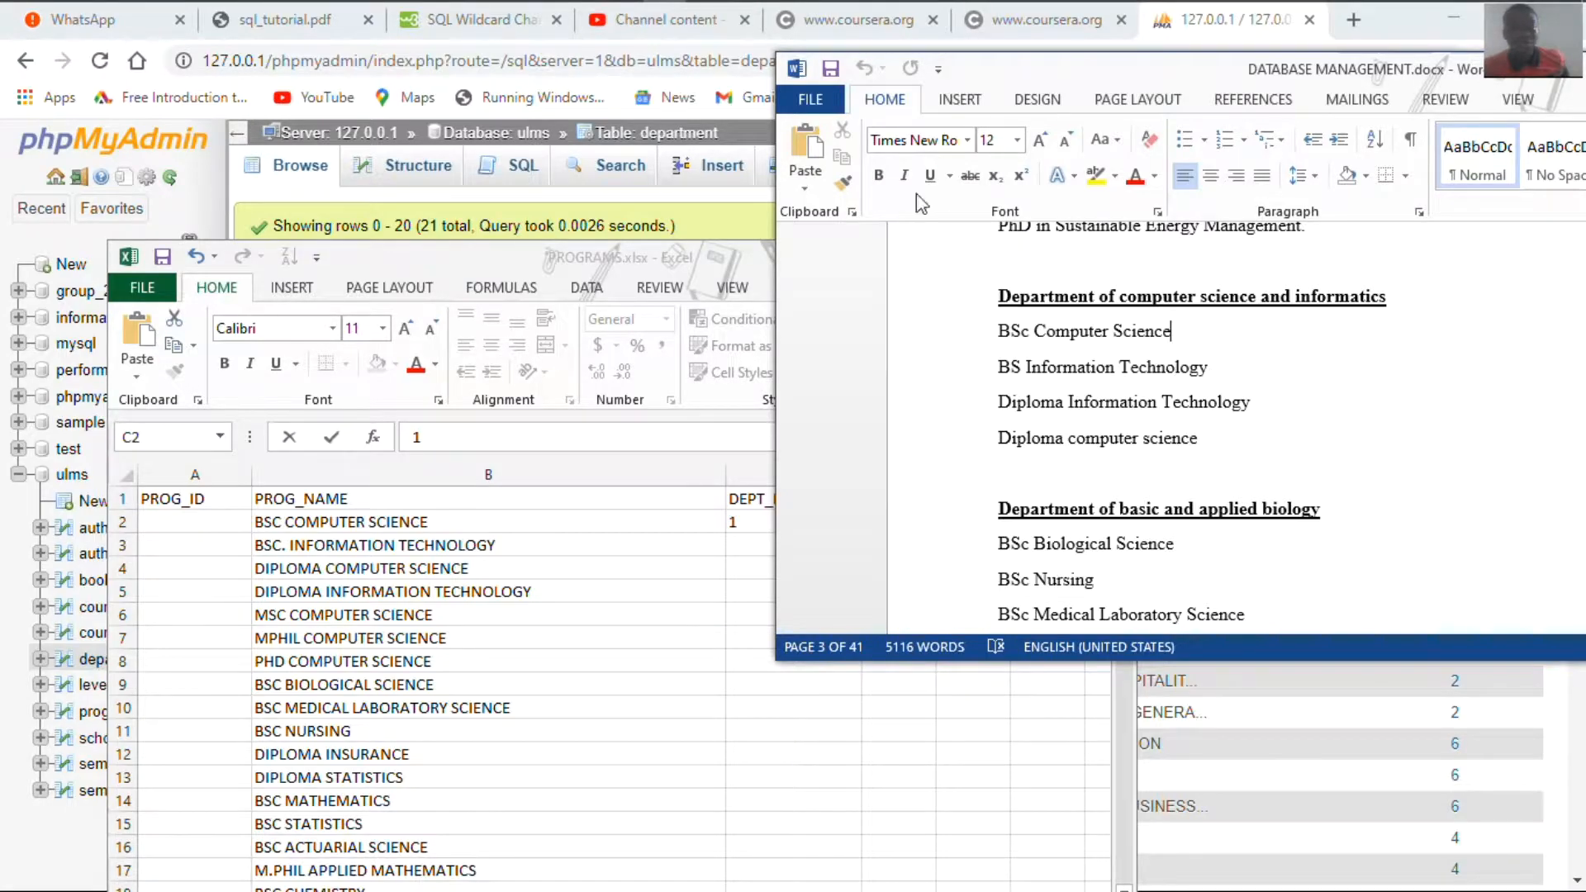
pyautogui.click(391, 538)
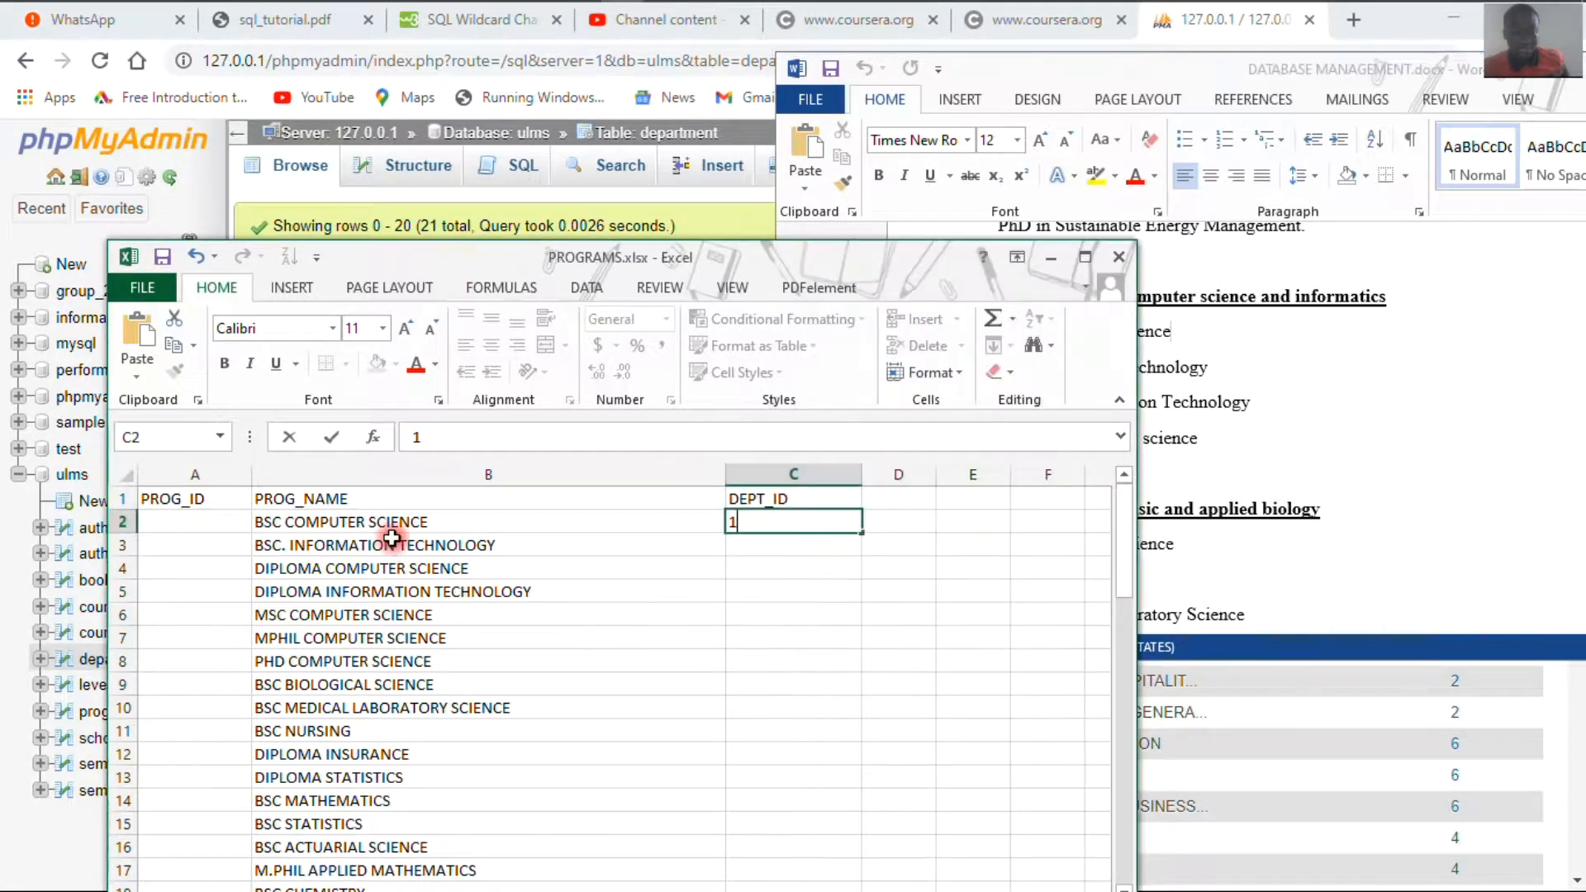
pyautogui.click(285, 549)
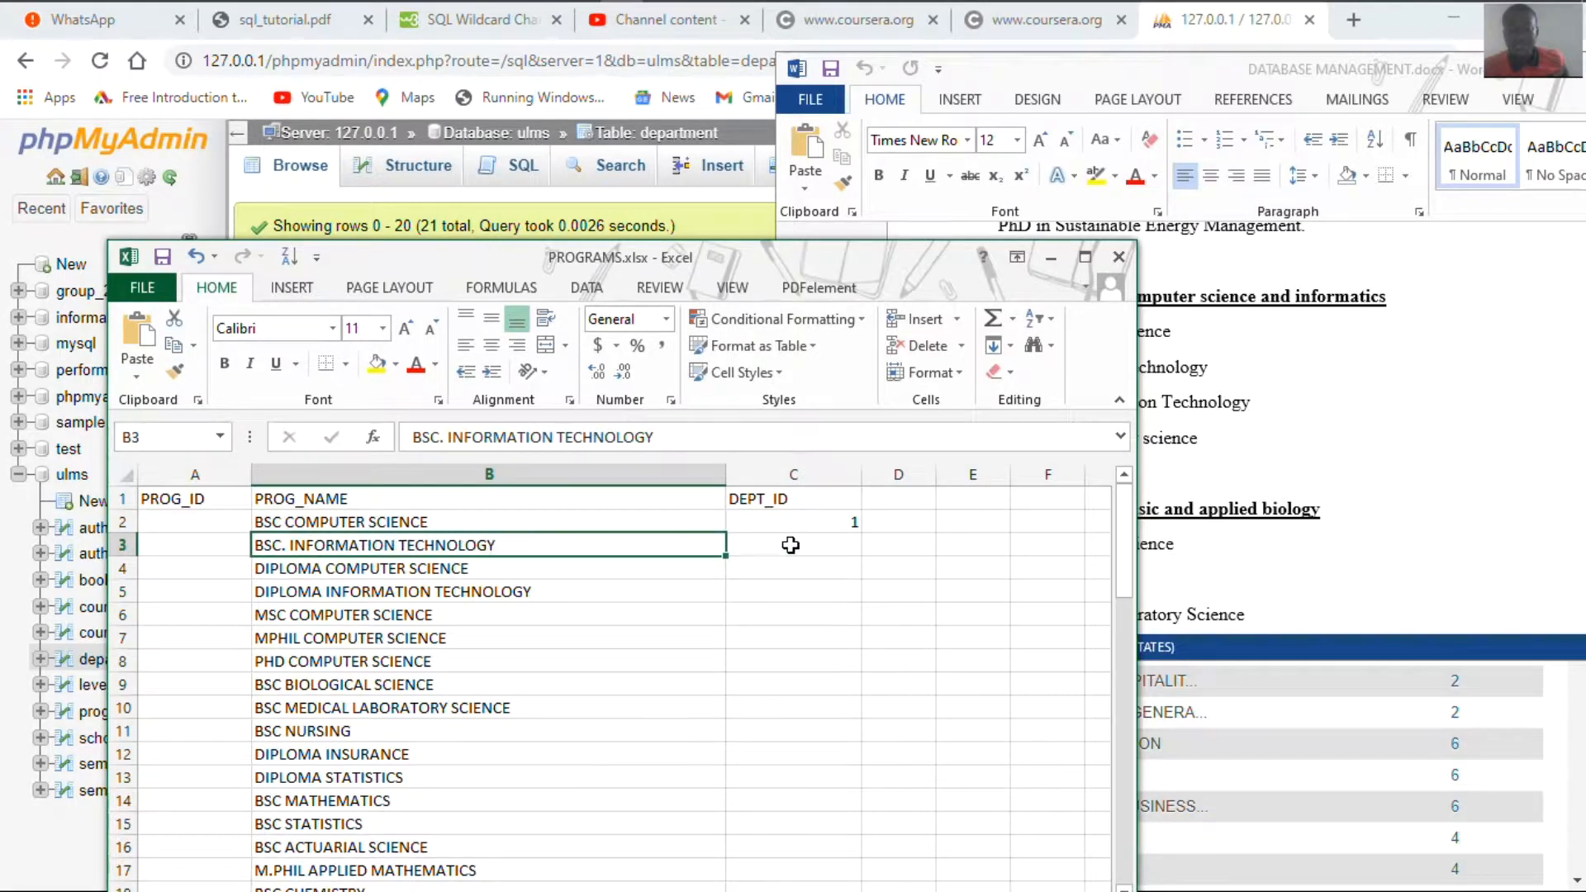
pyautogui.click(850, 546)
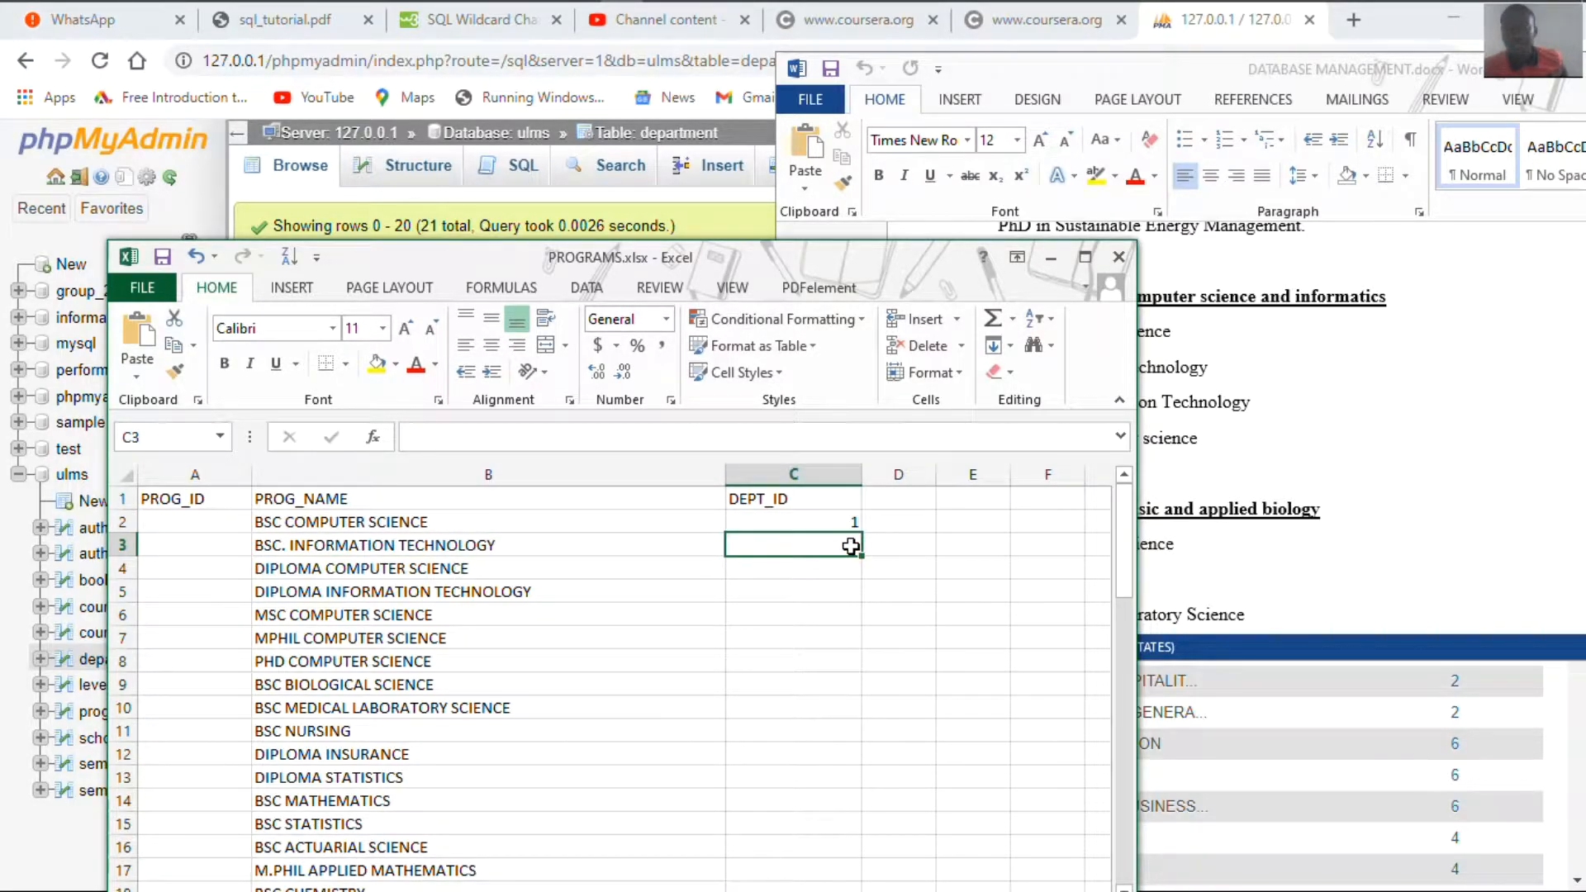
pyautogui.write('1')
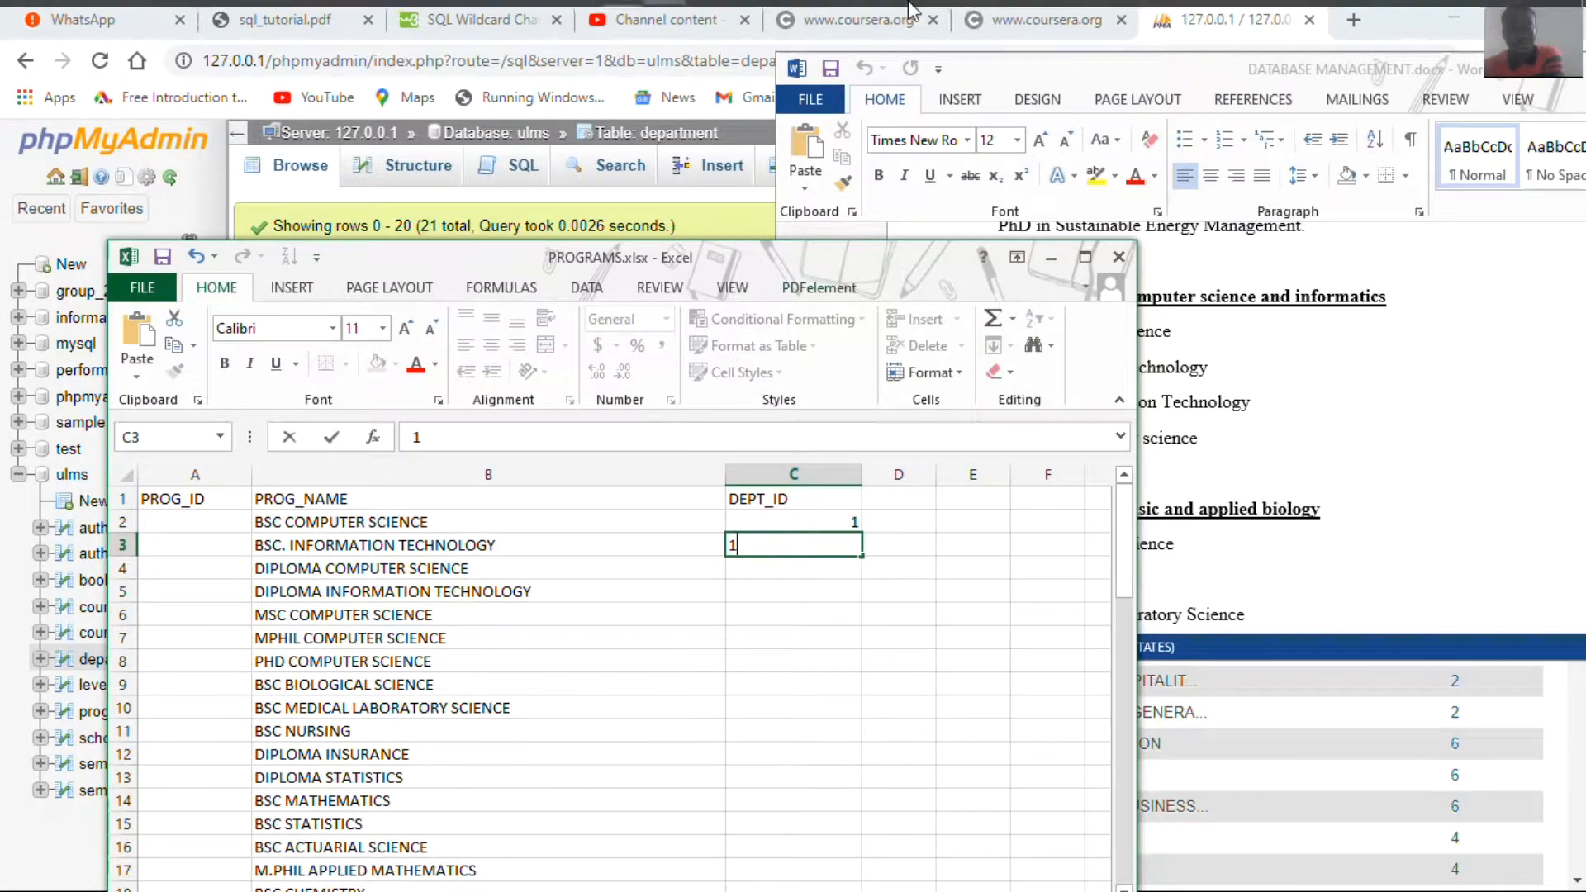
# Consult the computer science and informatics listing in Word, and enter DEPT_ID 1 for DIPLOMA COMPUTER SCIENCE in the workbook
pyautogui.moveTo(774, 29)
pyautogui.click(665, 19)
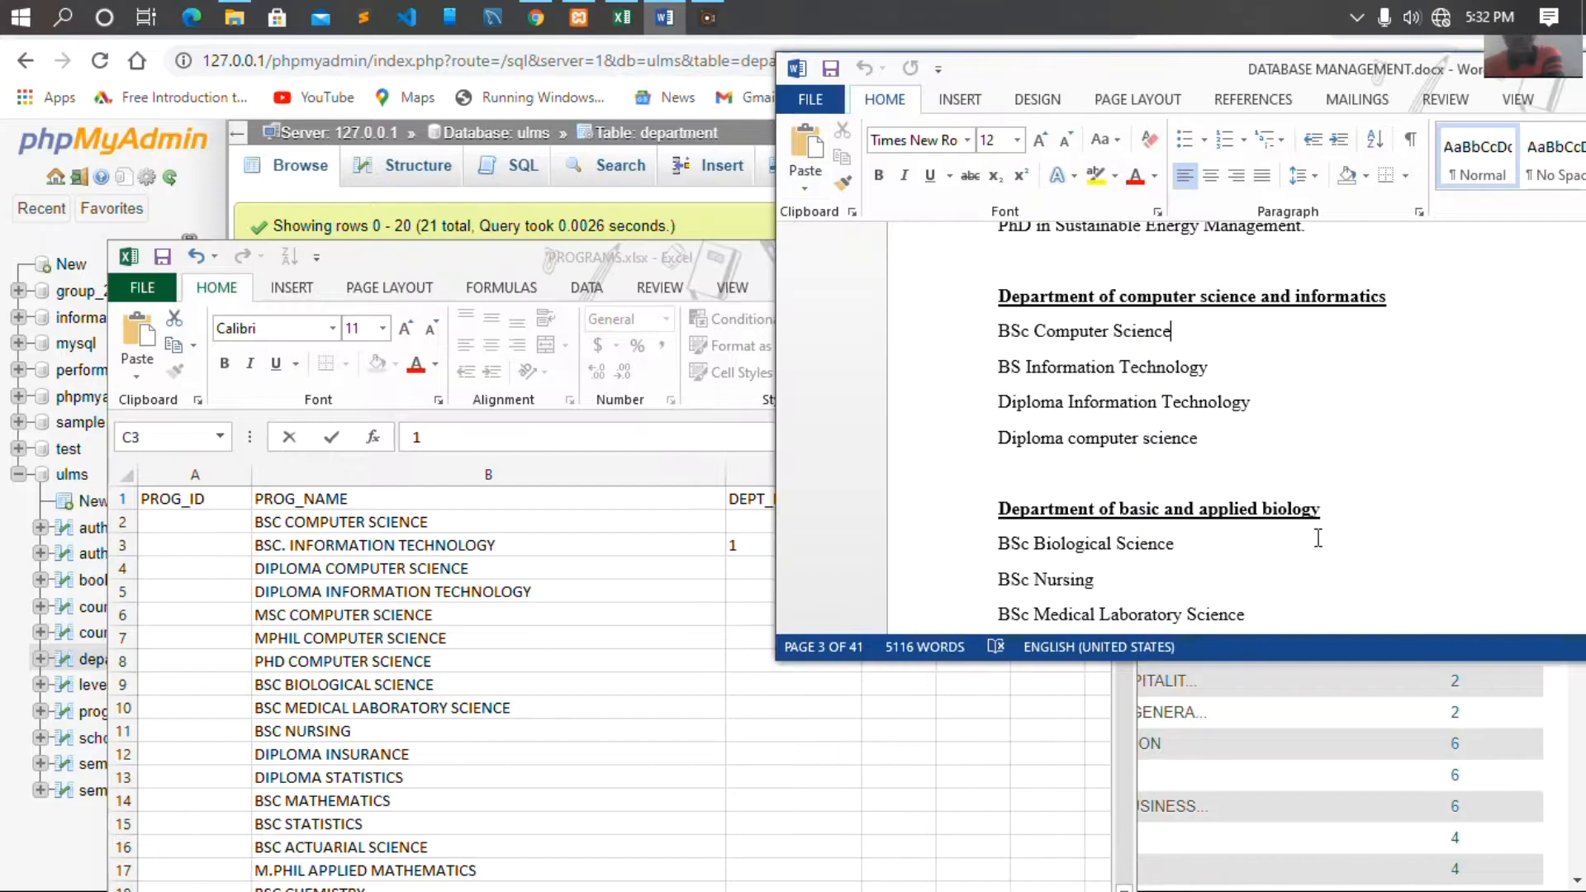
pyautogui.click(1187, 343)
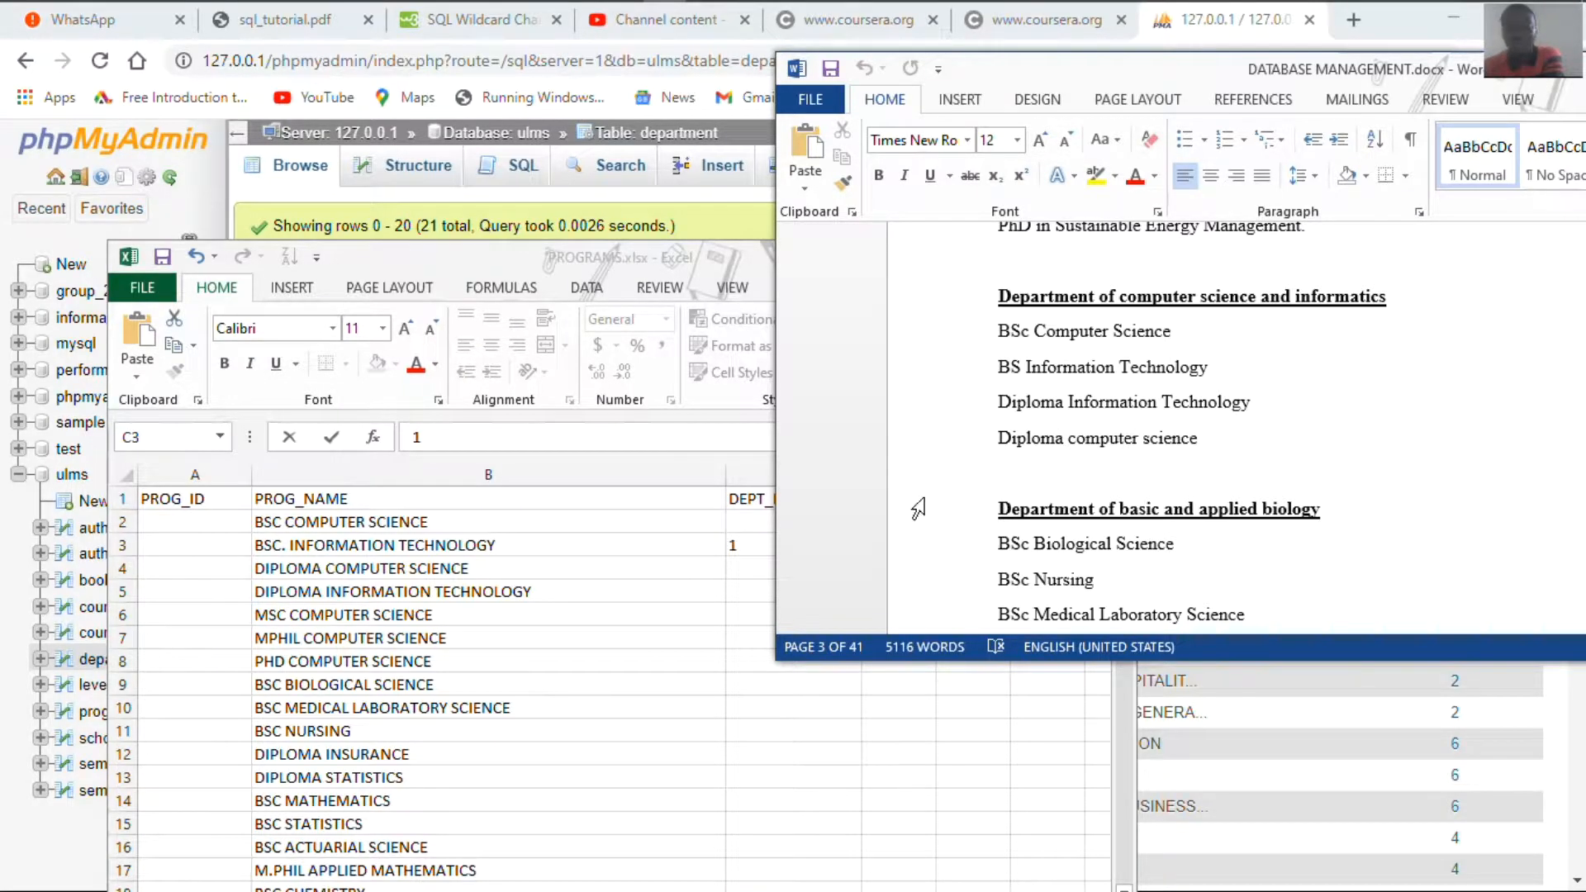
pyautogui.hotkey('alt', 'Tab')
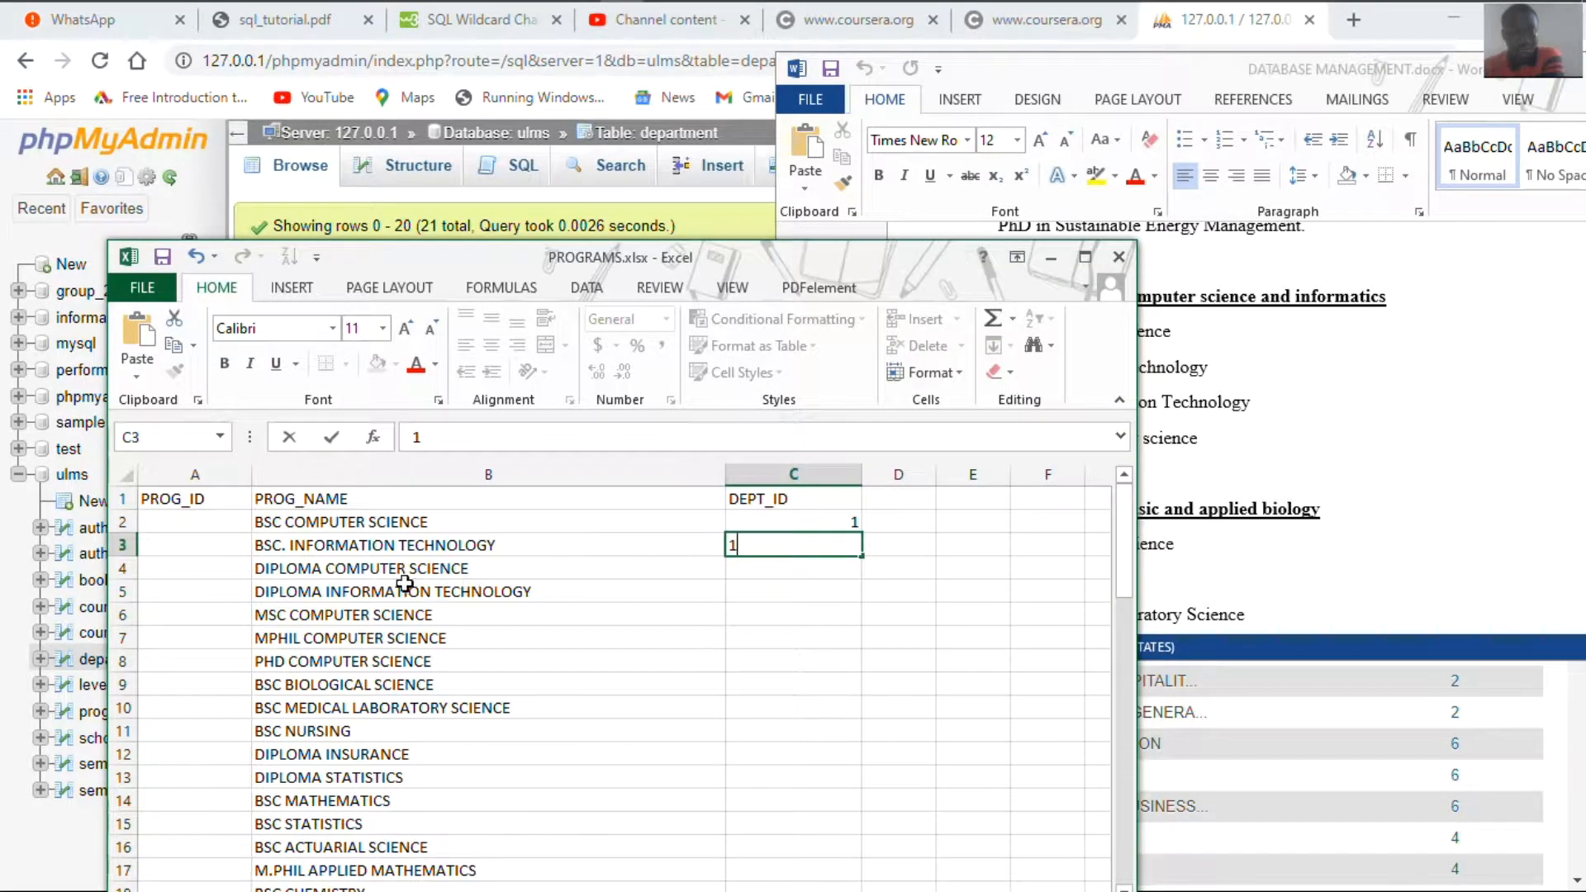
pyautogui.click(302, 578)
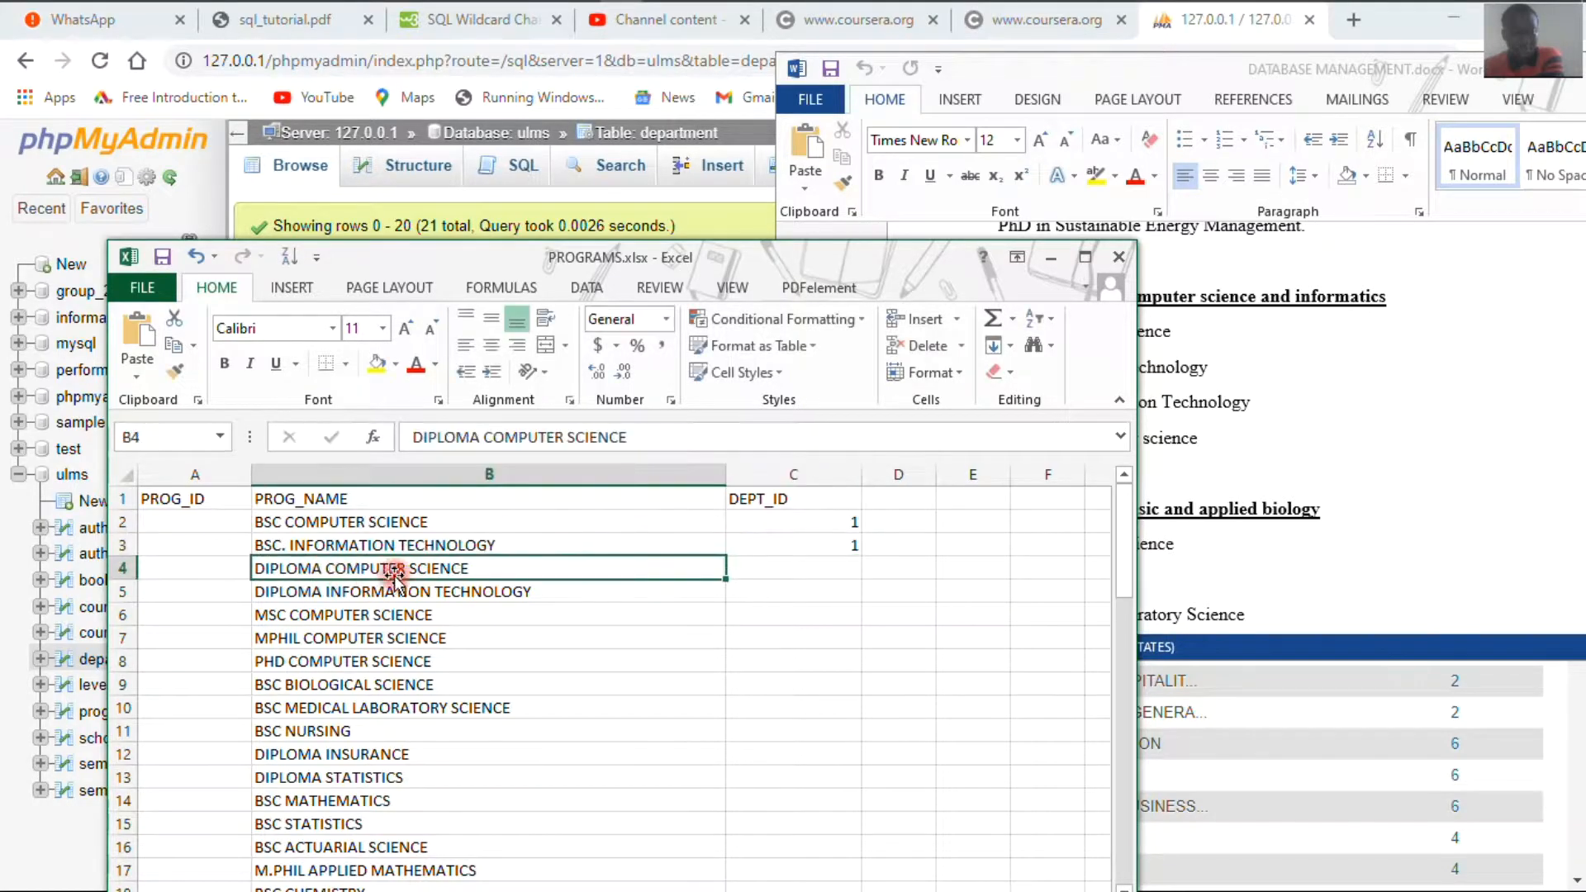
pyautogui.click(778, 570)
pyautogui.write('1')
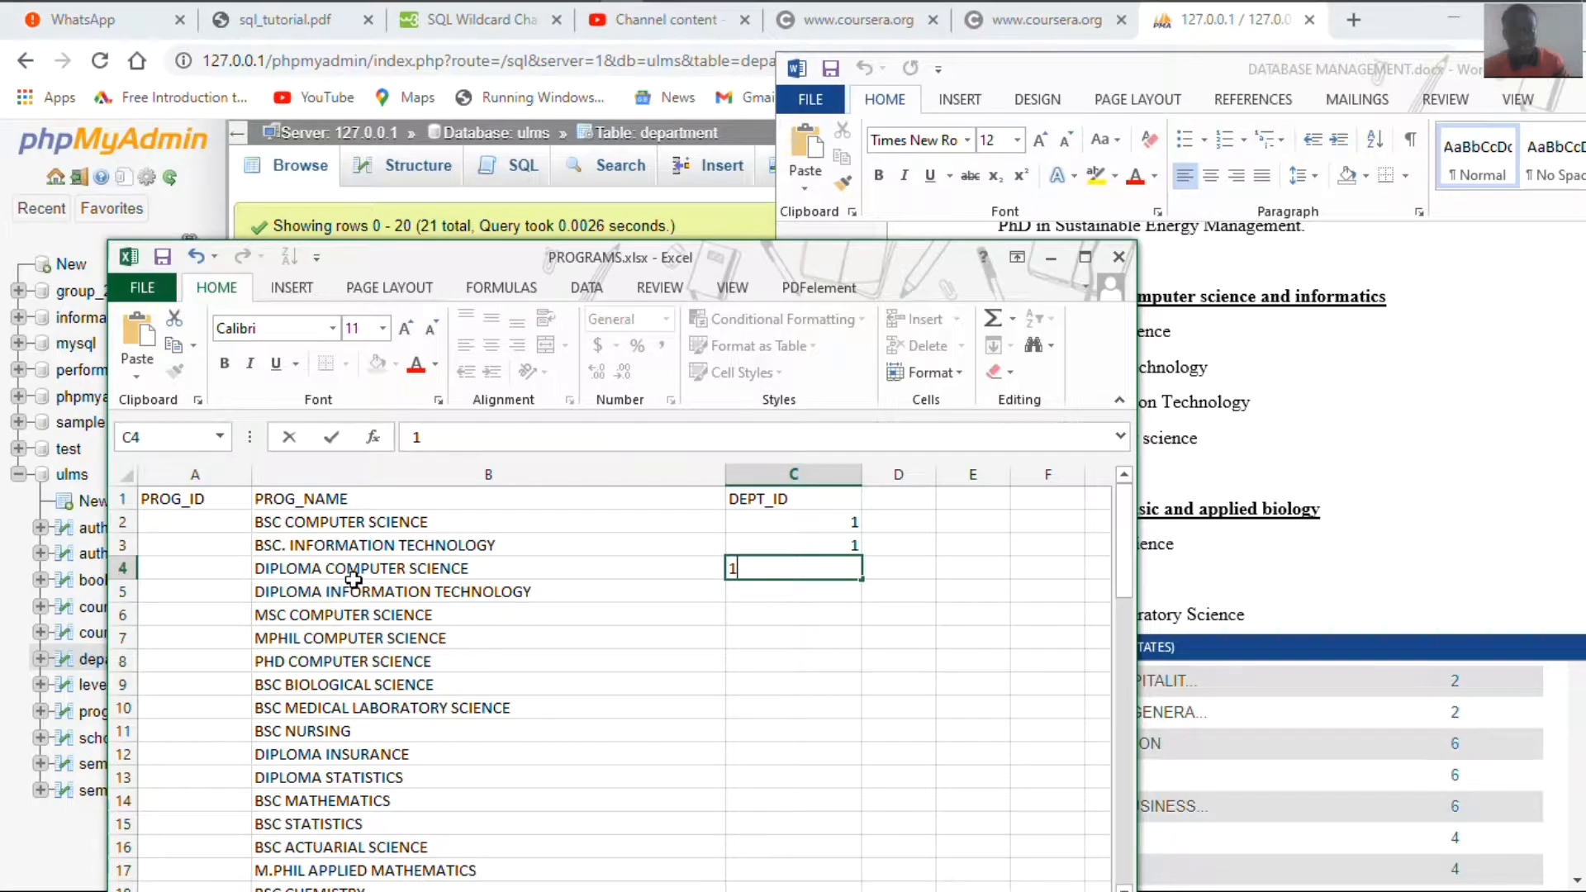
# Enter DEPT_ID 1 for DIPLOMA INFORMATION TECHNOLOGY
pyautogui.click(555, 588)
pyautogui.click(824, 593)
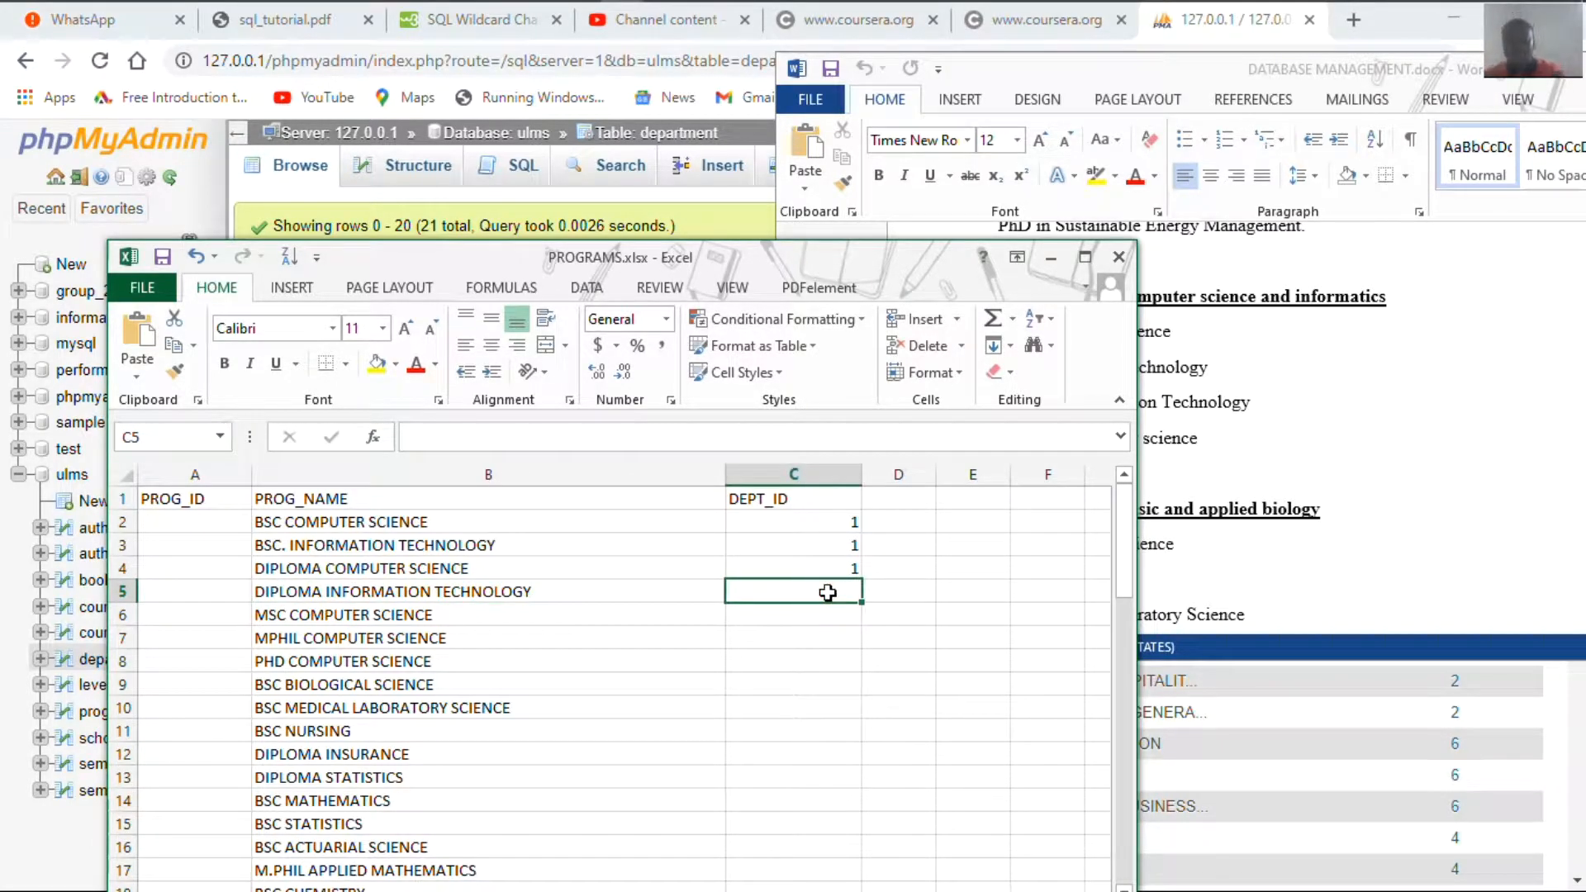
pyautogui.write('1')
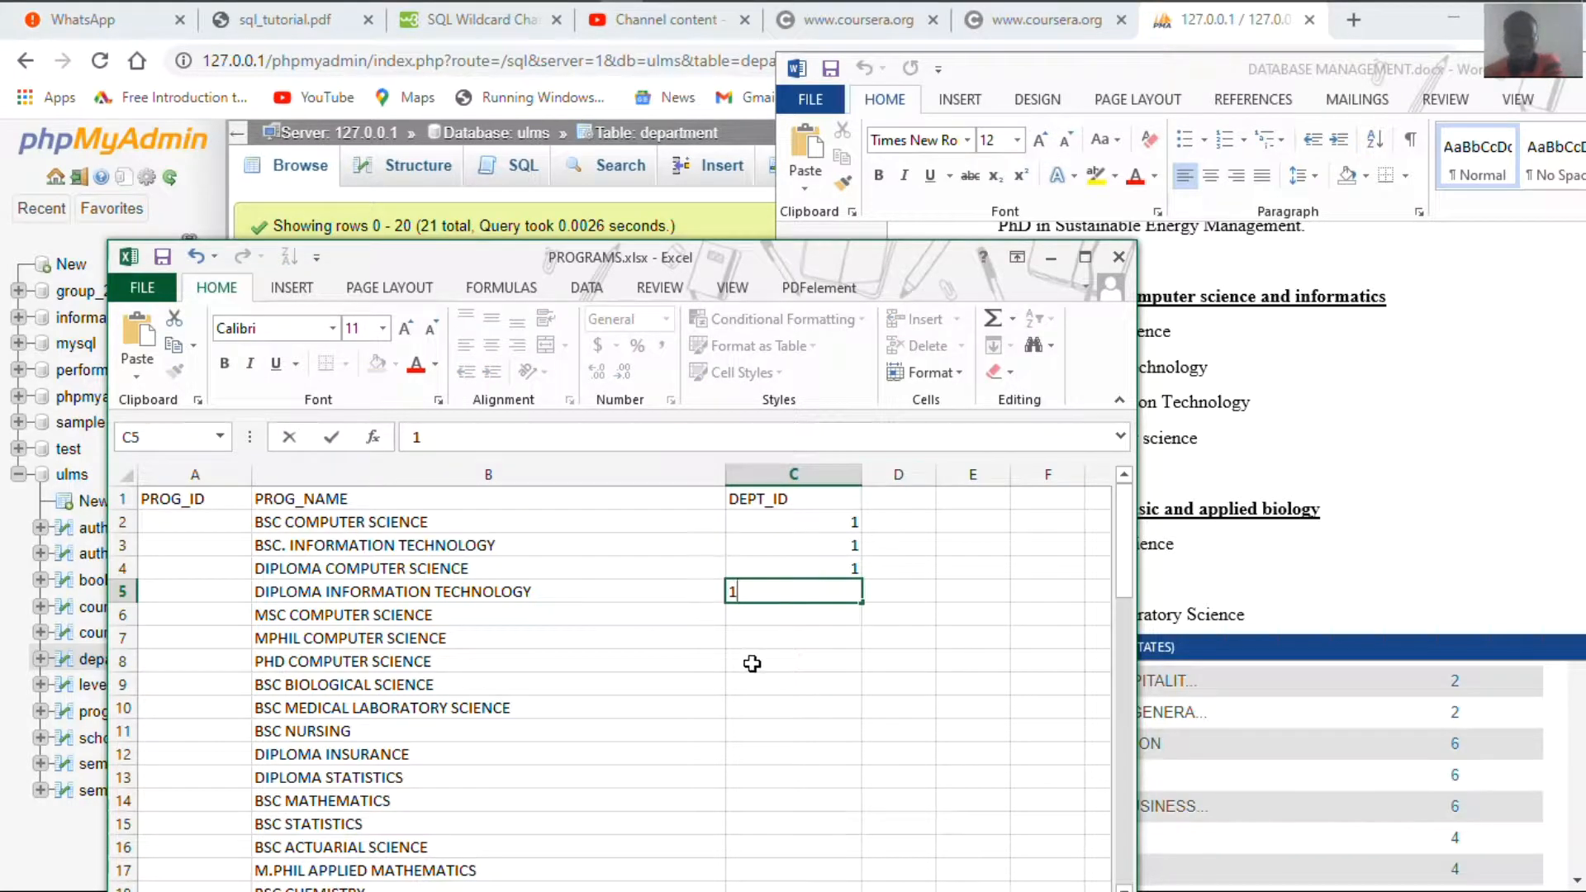
pyautogui.click(630, 619)
# Examine the Word document's basic and applied biology programmes and look up that department's ID in phpMyAdmin's department table
pyautogui.click(1302, 364)
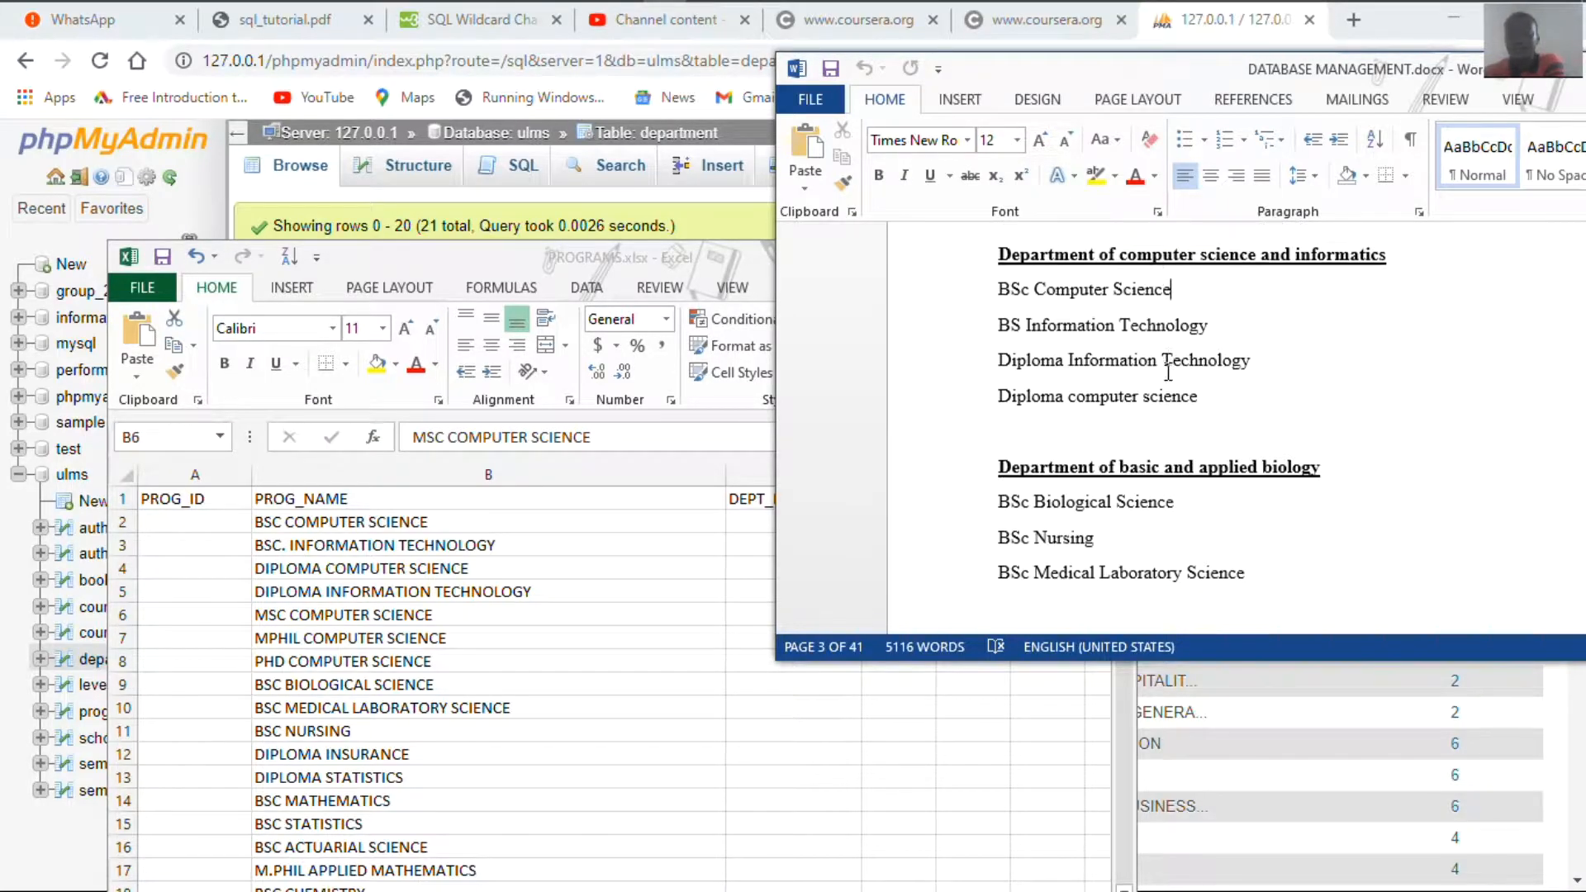
pyautogui.scroll(-3, 1164, 355)
pyautogui.scroll(-3, 1168, 372)
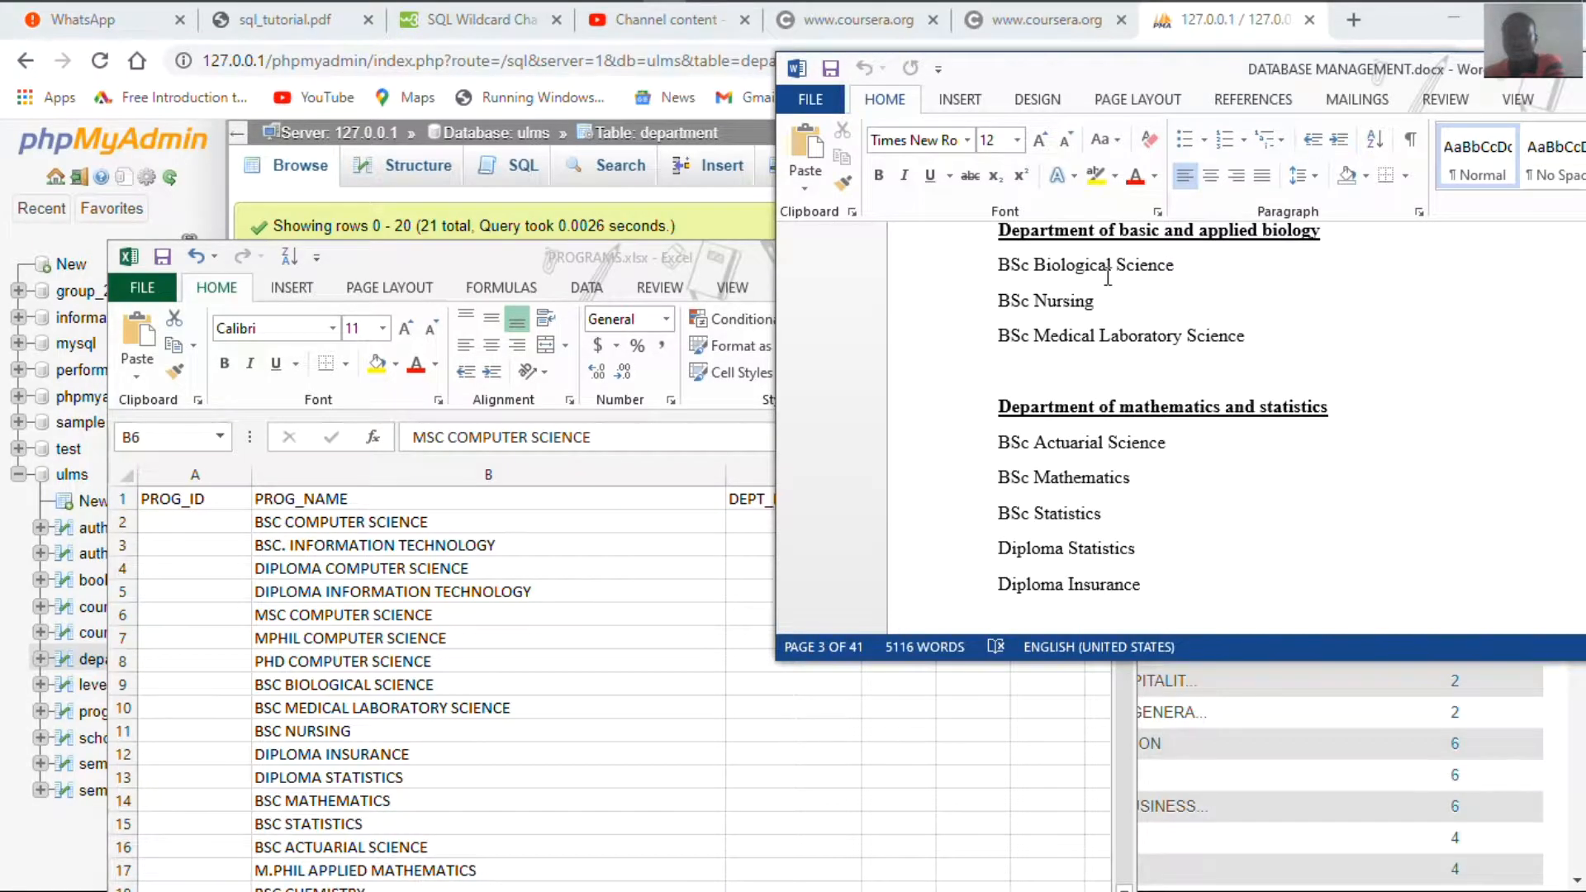
pyautogui.scroll(1, 1108, 277)
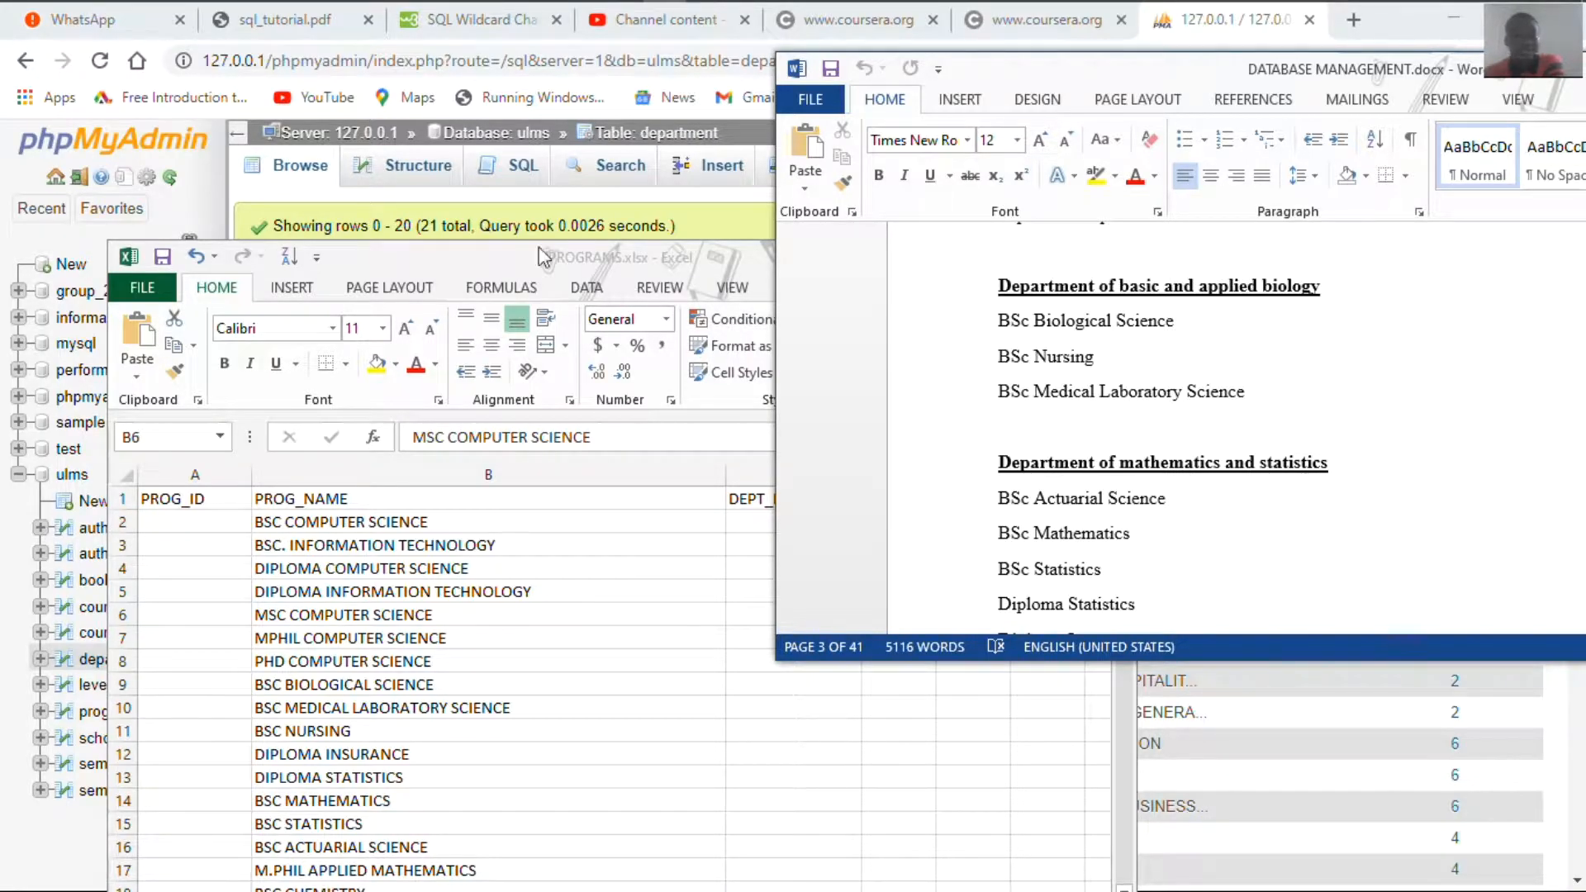
pyautogui.click(408, 203)
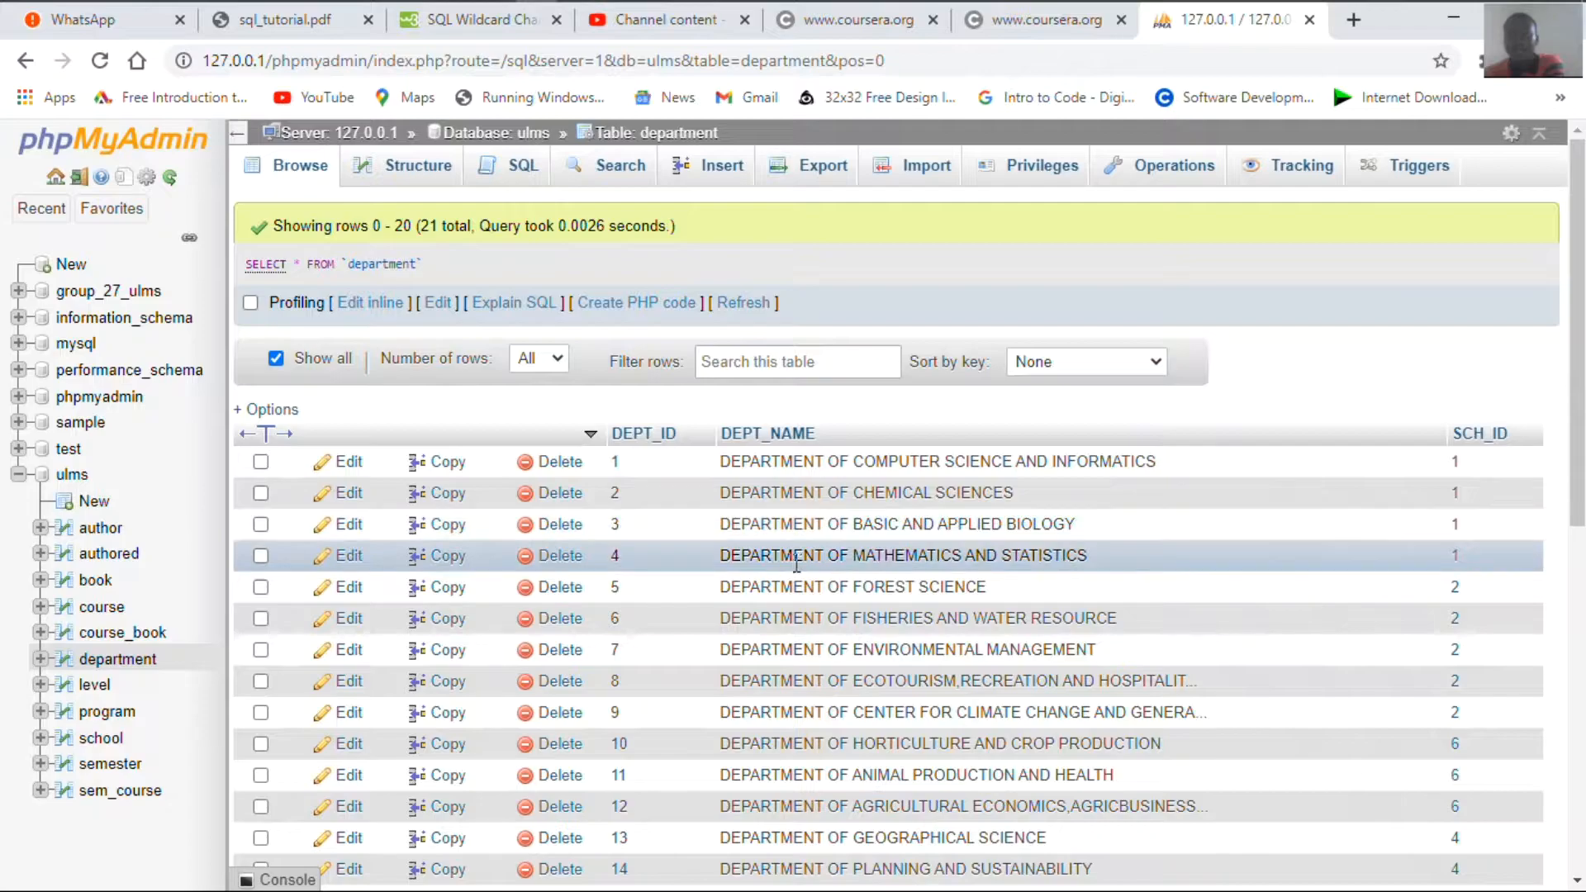
pyautogui.moveTo(906, 2)
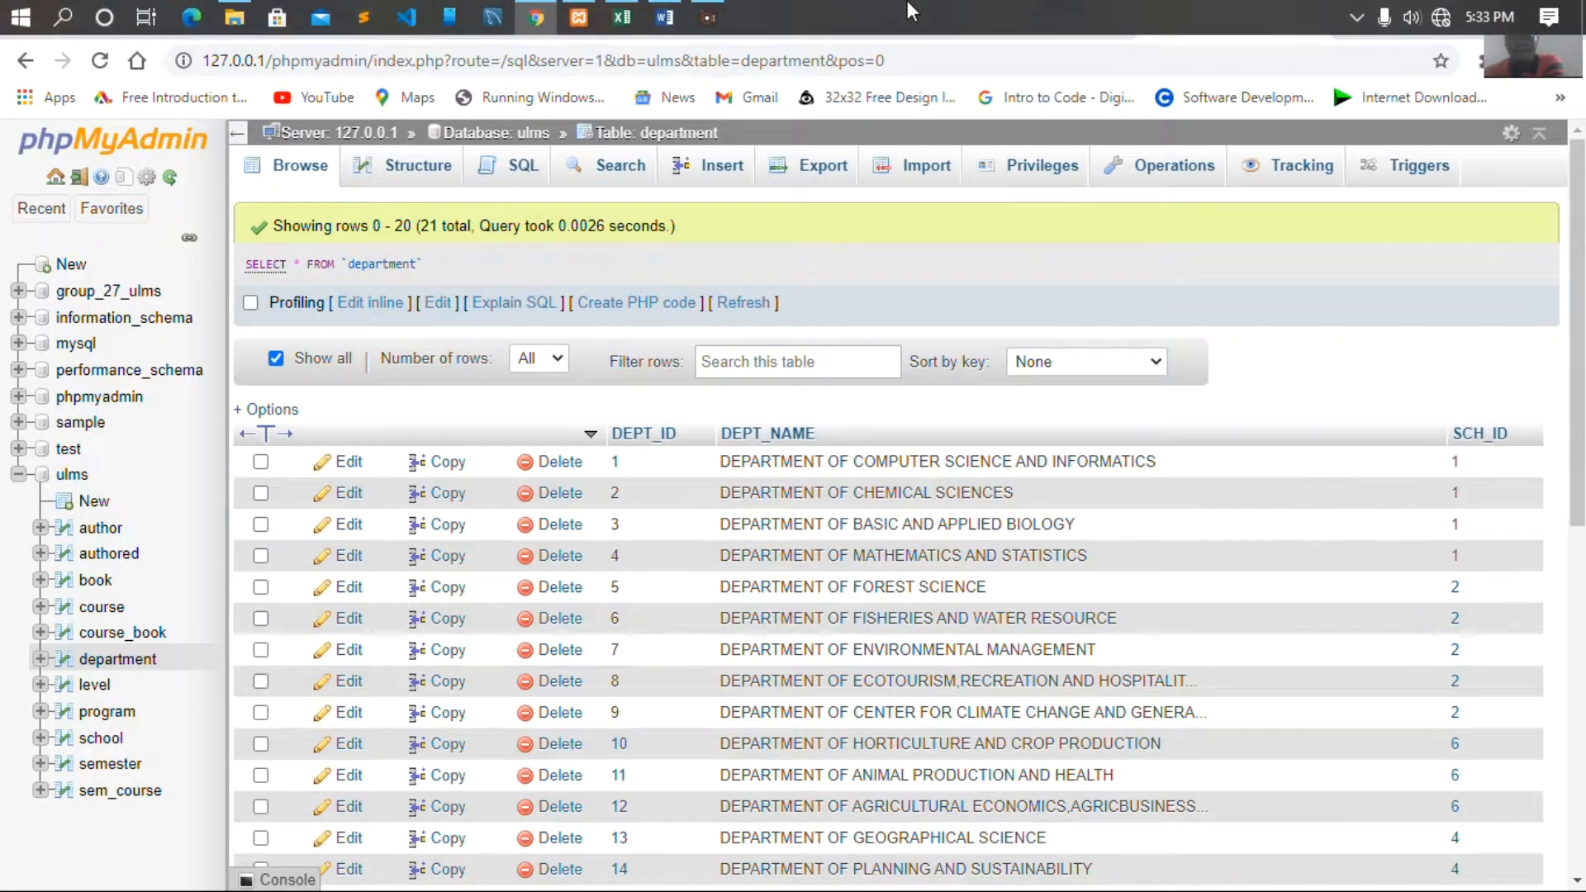
pyautogui.click(665, 28)
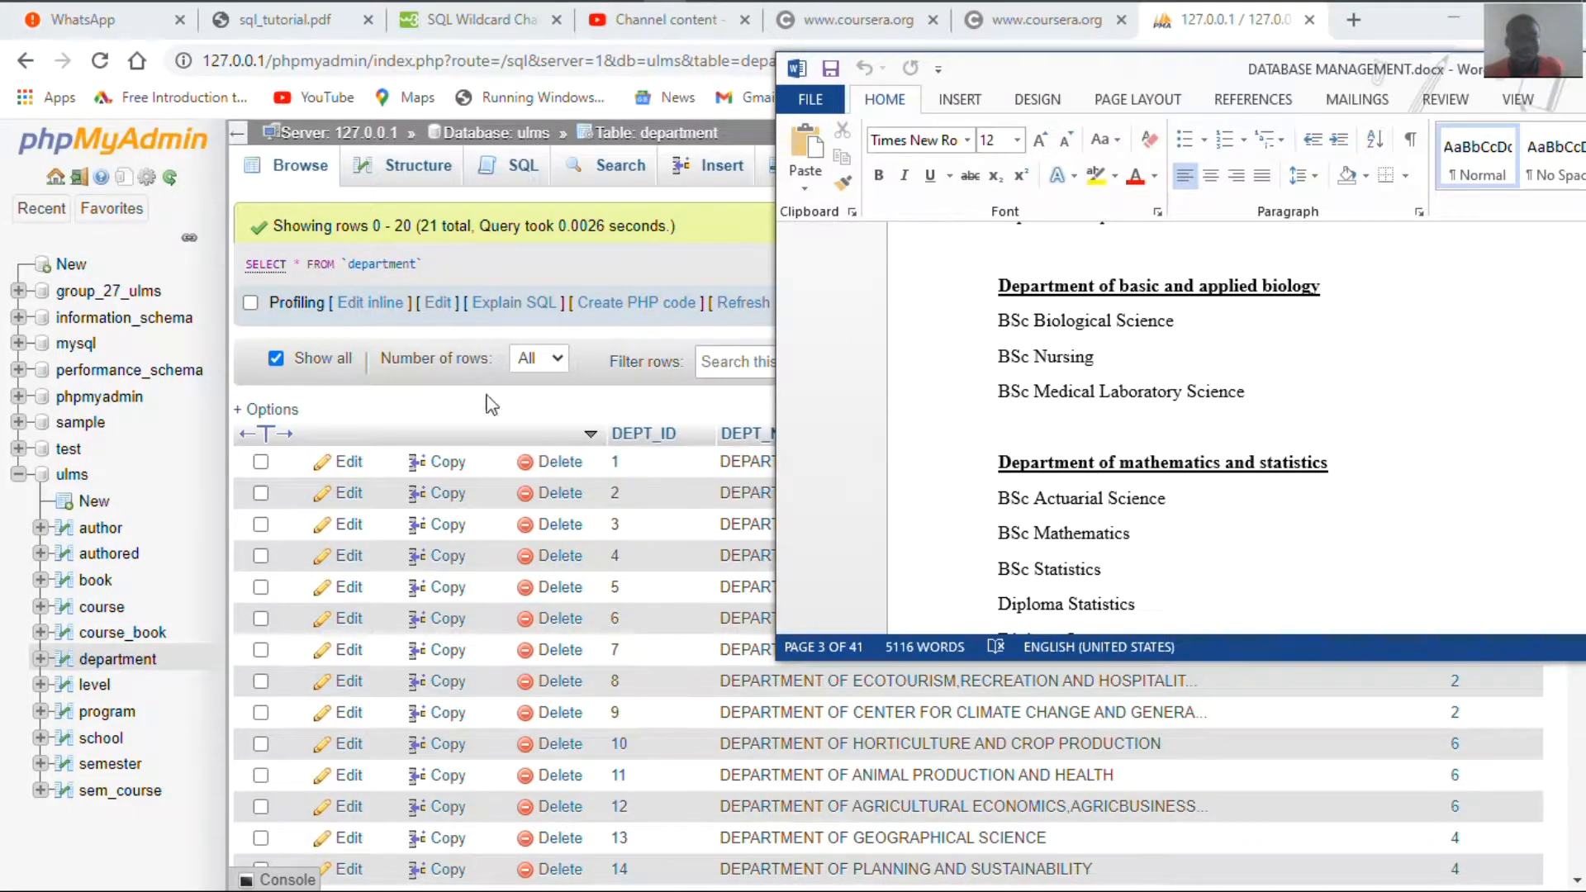
# Bring up the PROGRAMS workbook and reposition and narrow its window so the Word document's programme listings are visible beside it
pyautogui.click(622, 17)
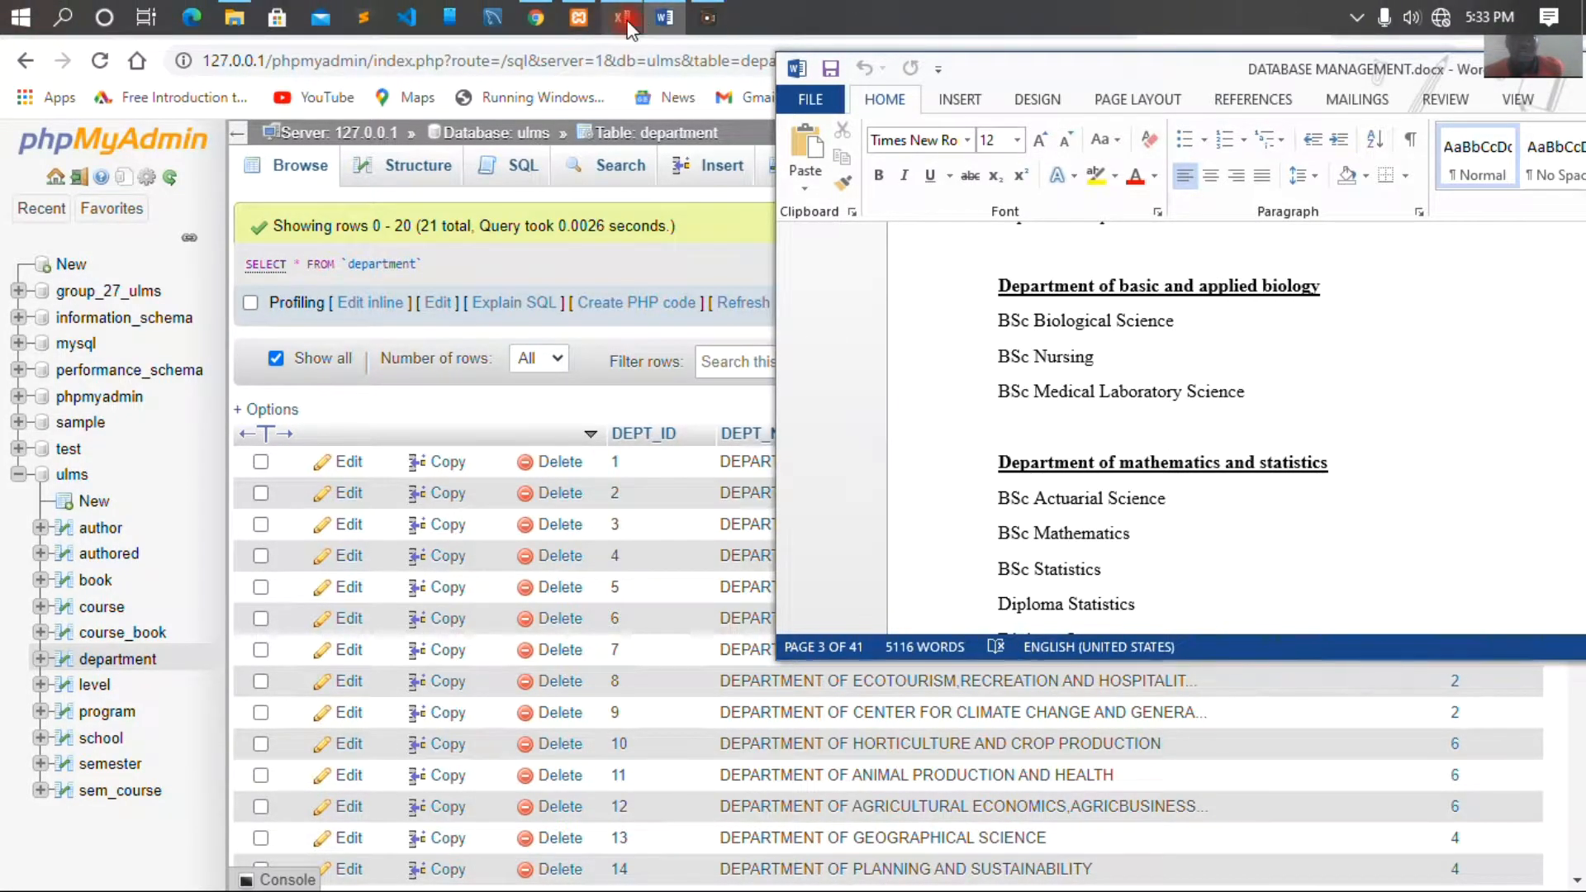
pyautogui.moveTo(613, 245); pyautogui.dragTo(803, 365)
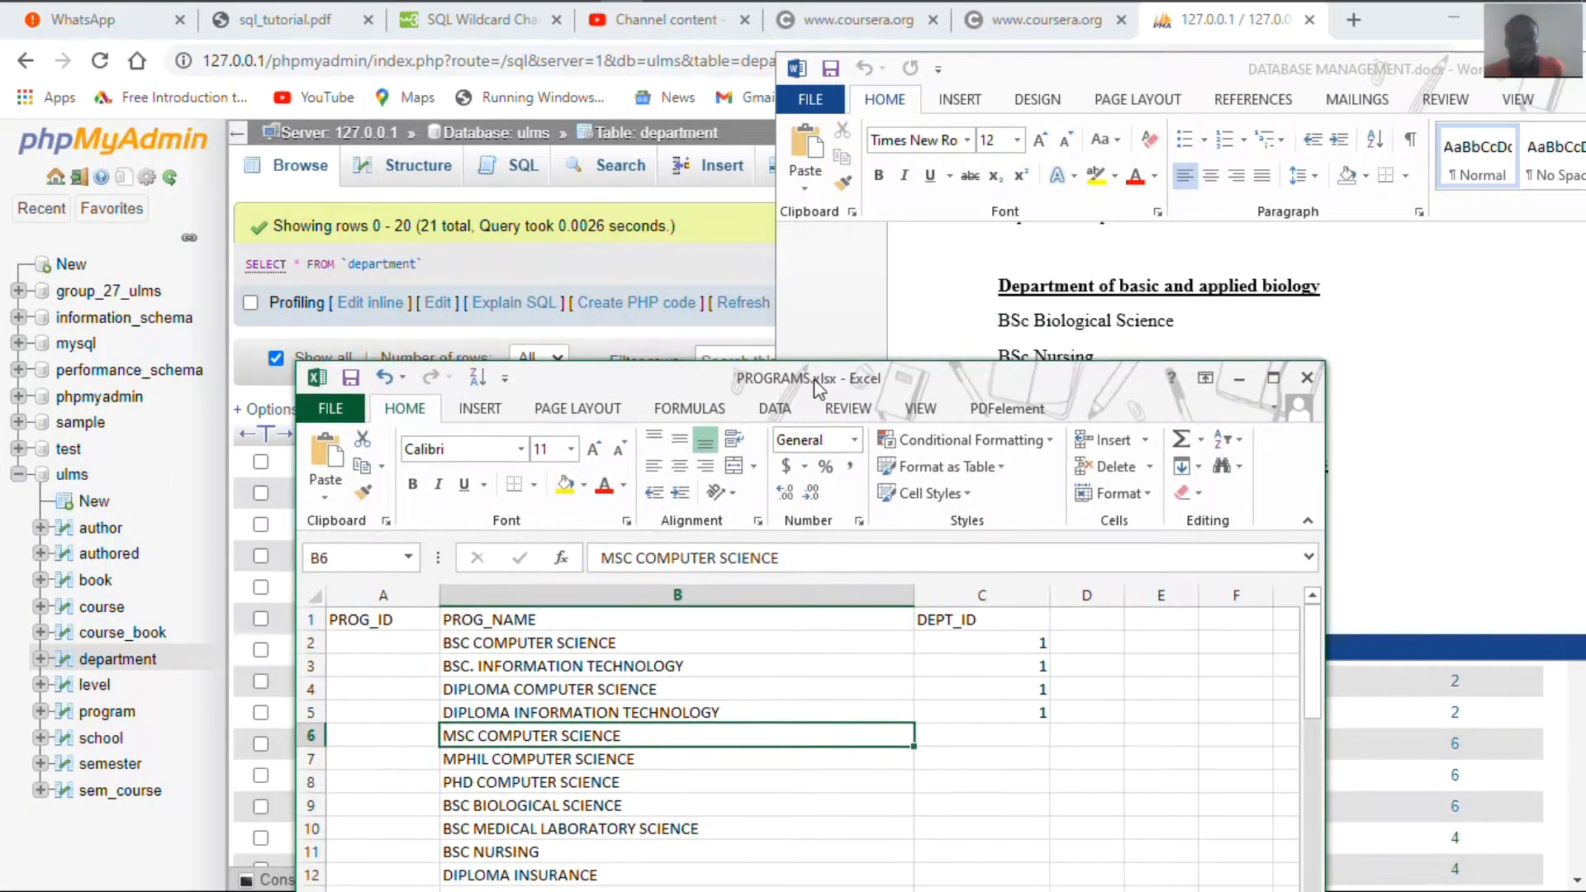
pyautogui.moveTo(697, 388); pyautogui.dragTo(441, 123)
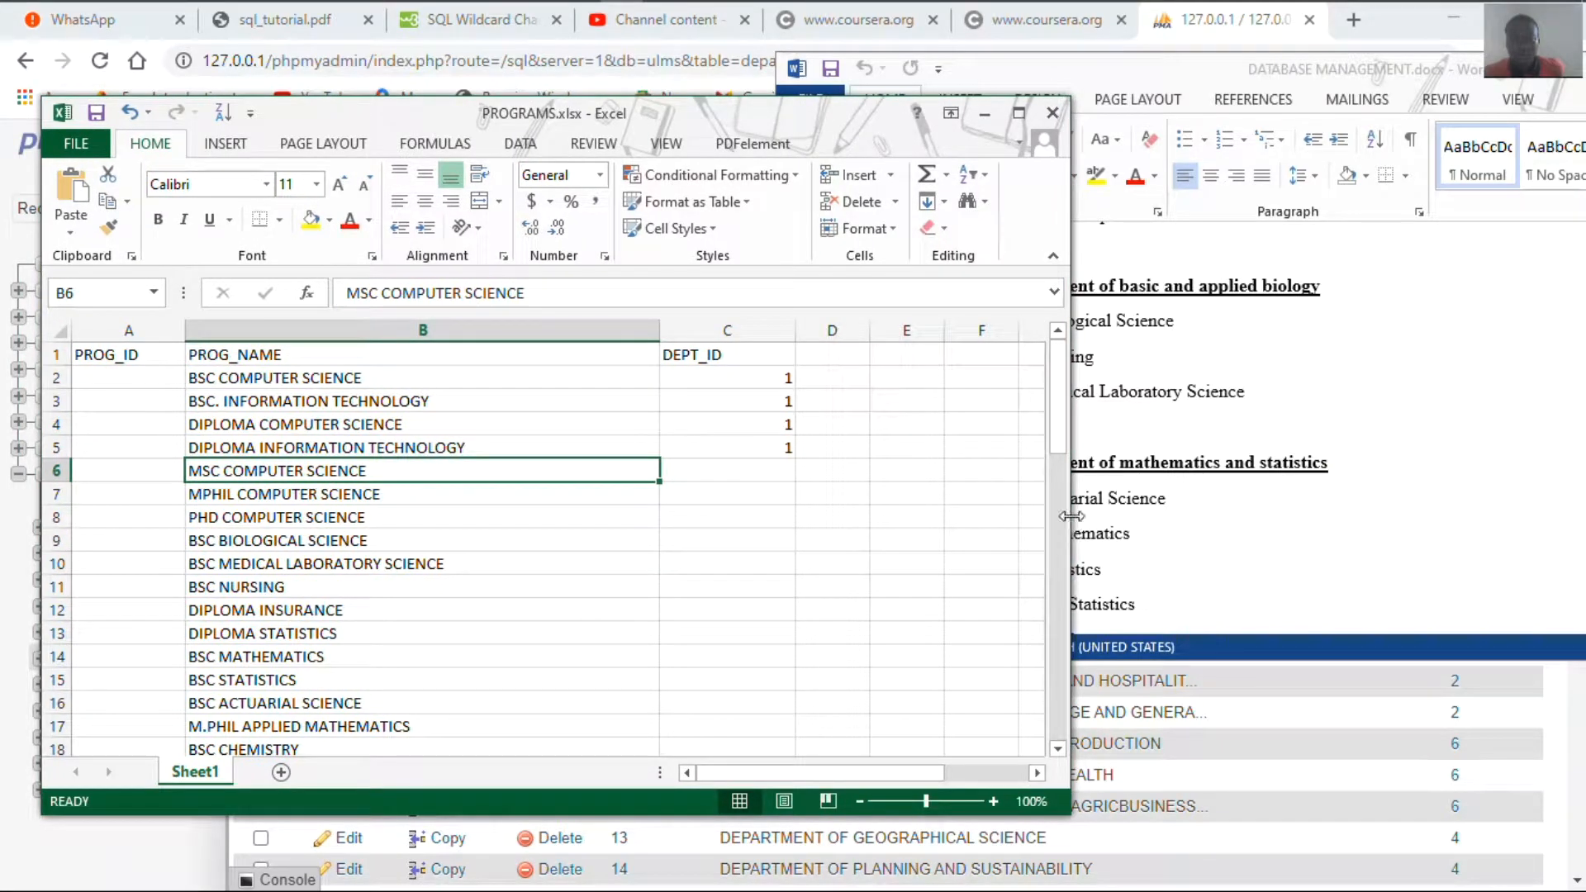
pyautogui.moveTo(1071, 522); pyautogui.dragTo(852, 457)
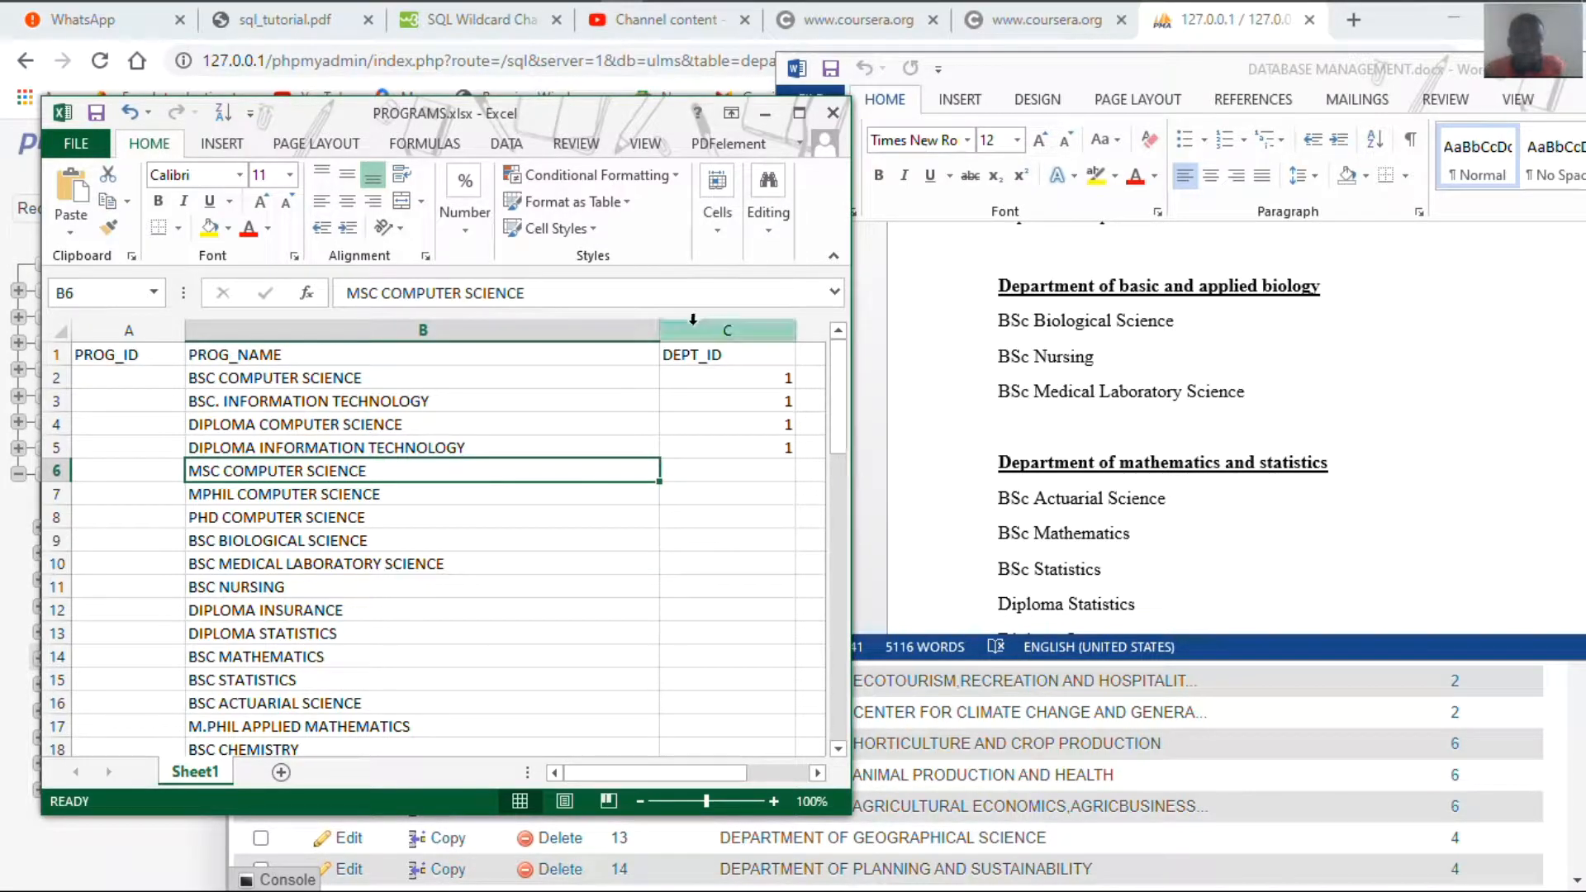
# Recheck the basic and applied biology ID in phpMyAdmin's department table and enter DEPT_ID 3 for BSC BIOLOGICAL SCIENCE in the workbook
pyautogui.click(276, 541)
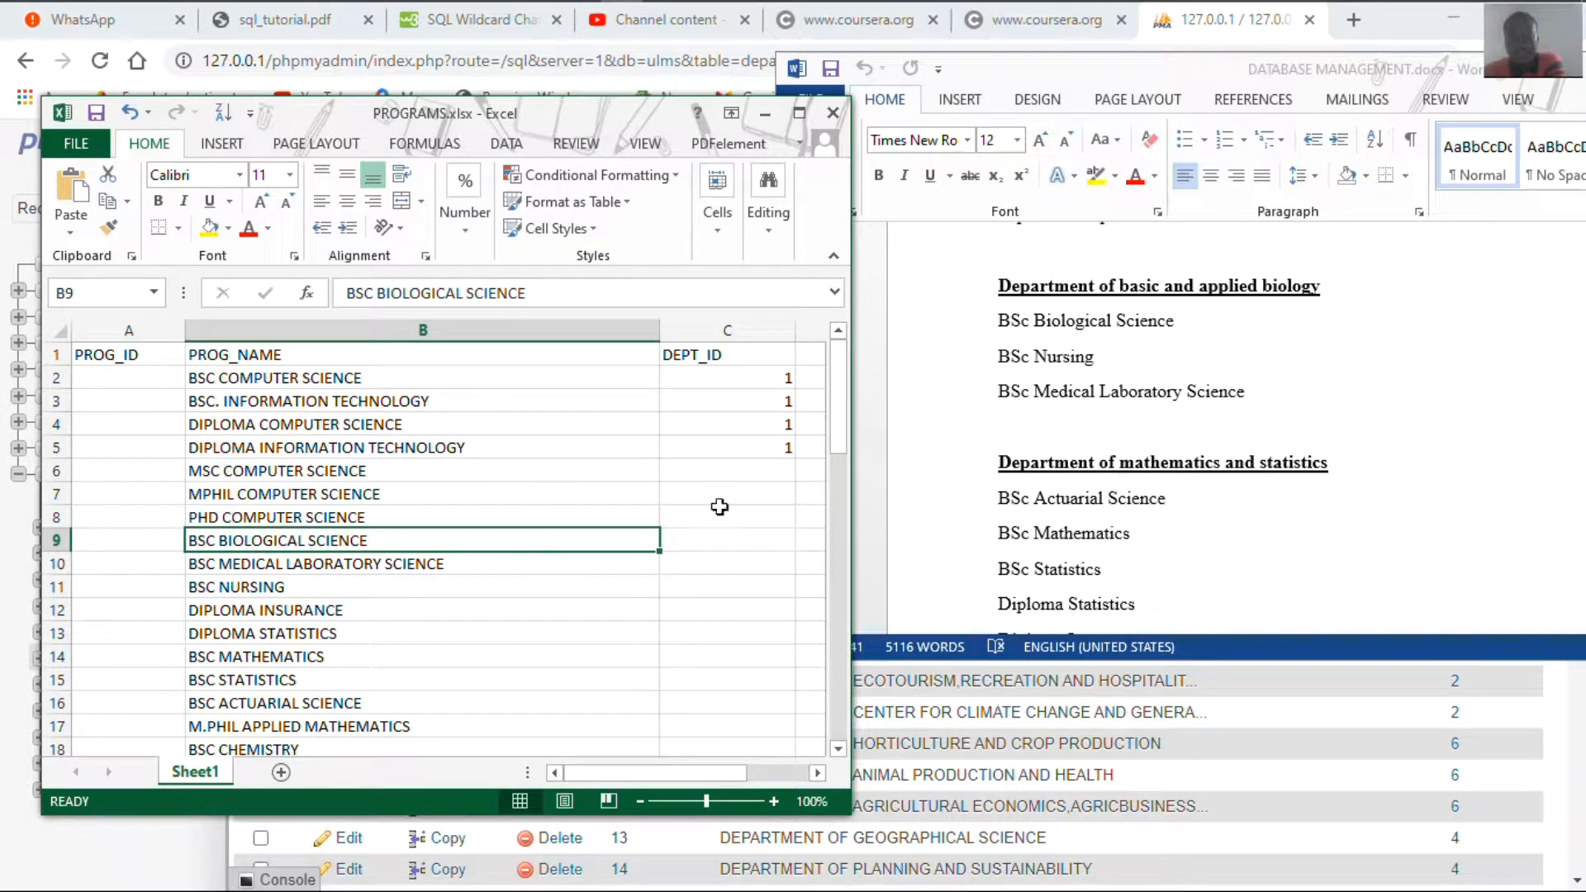
pyautogui.moveTo(682, 9)
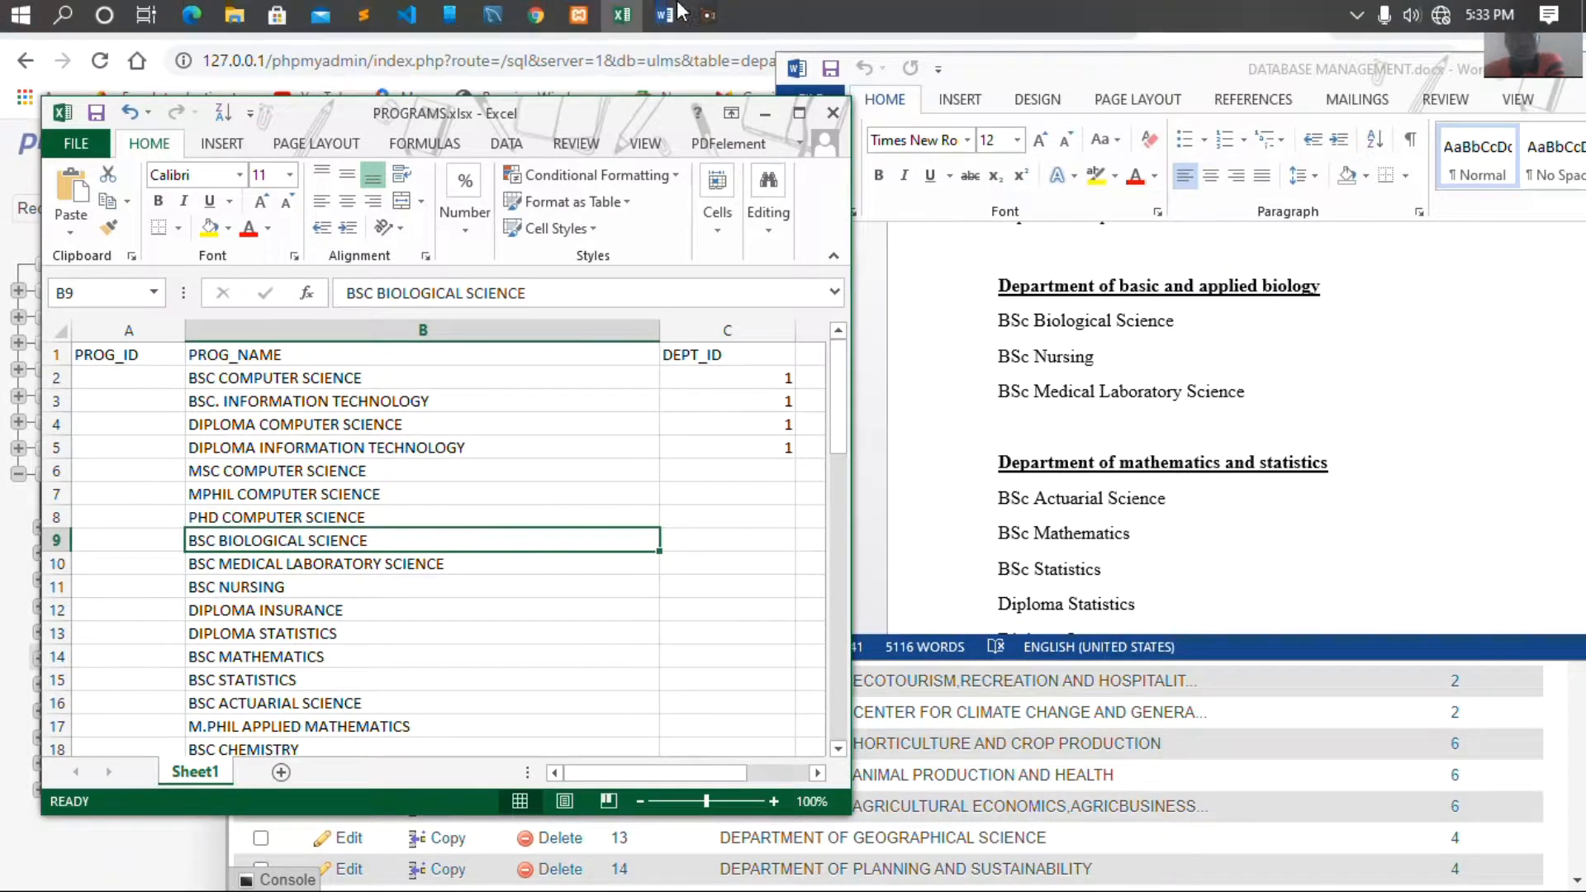
pyautogui.click(540, 17)
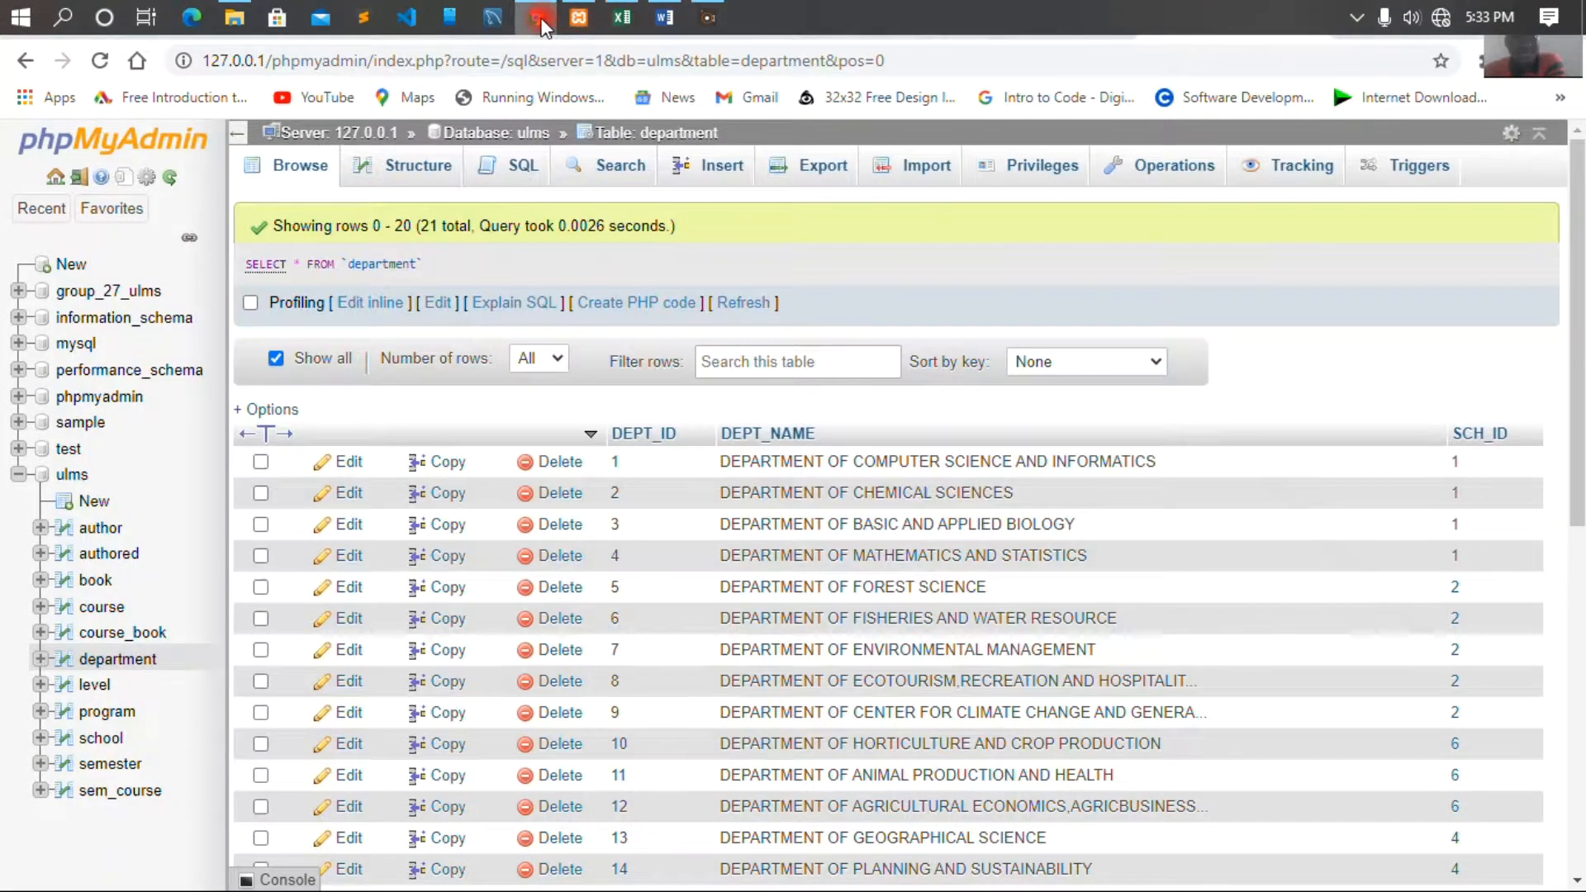
pyautogui.click(610, 10)
pyautogui.click(733, 544)
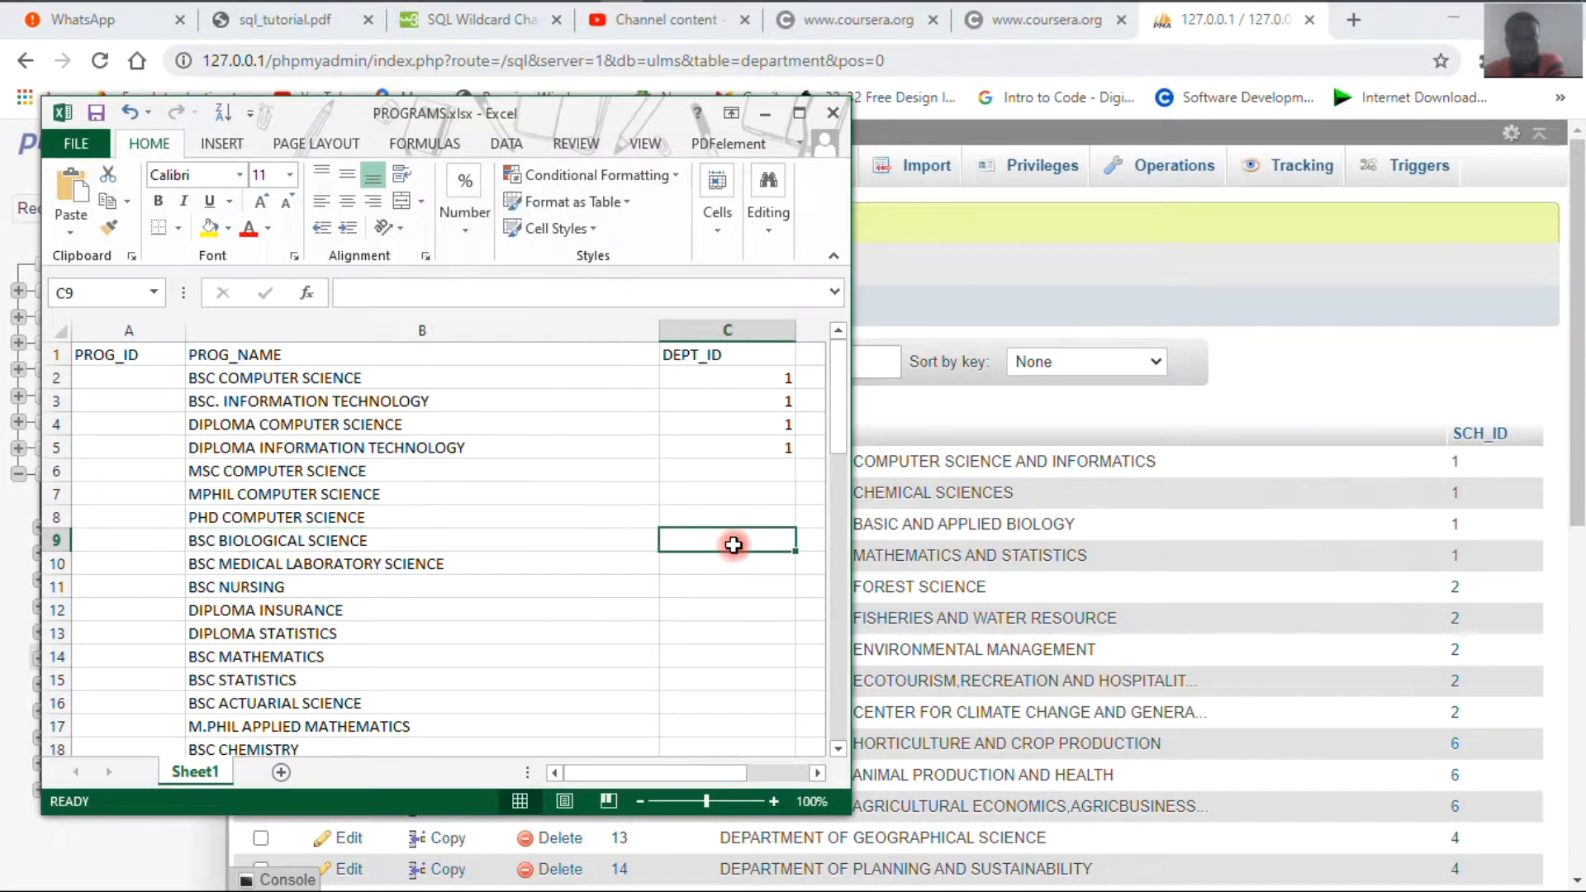
pyautogui.write('3')
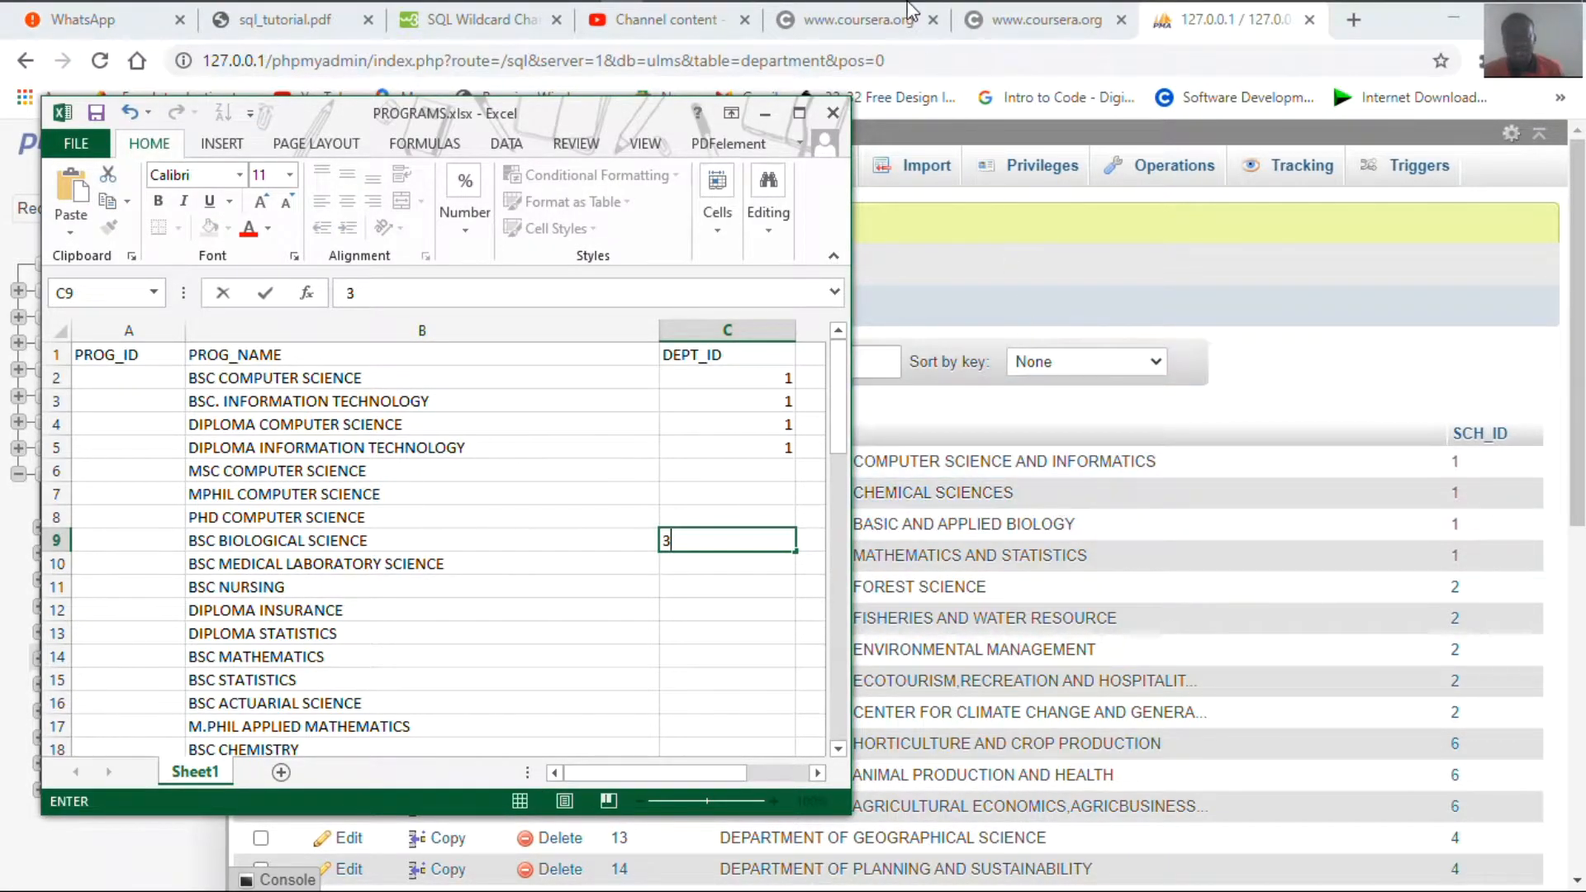
# Bring up the Word document's applied biology list beside the workbook and enter DEPT_ID 3 for BSC NURSING and BSC MEDICAL LABORATORY SCIENCE
pyautogui.moveTo(953, 2)
pyautogui.click(666, 19)
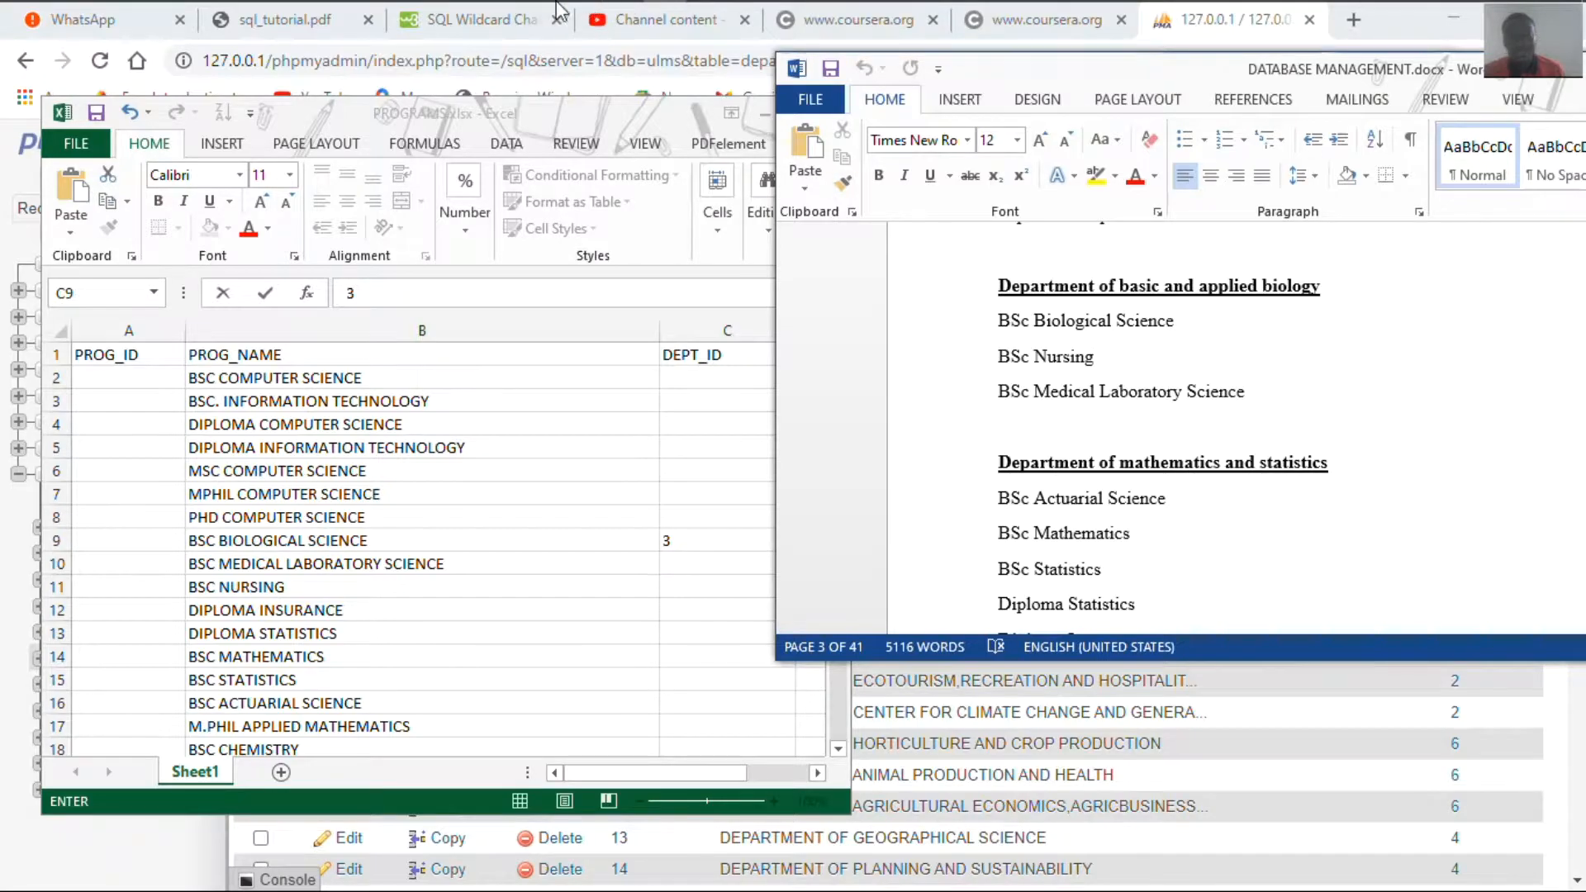
pyautogui.click(292, 511)
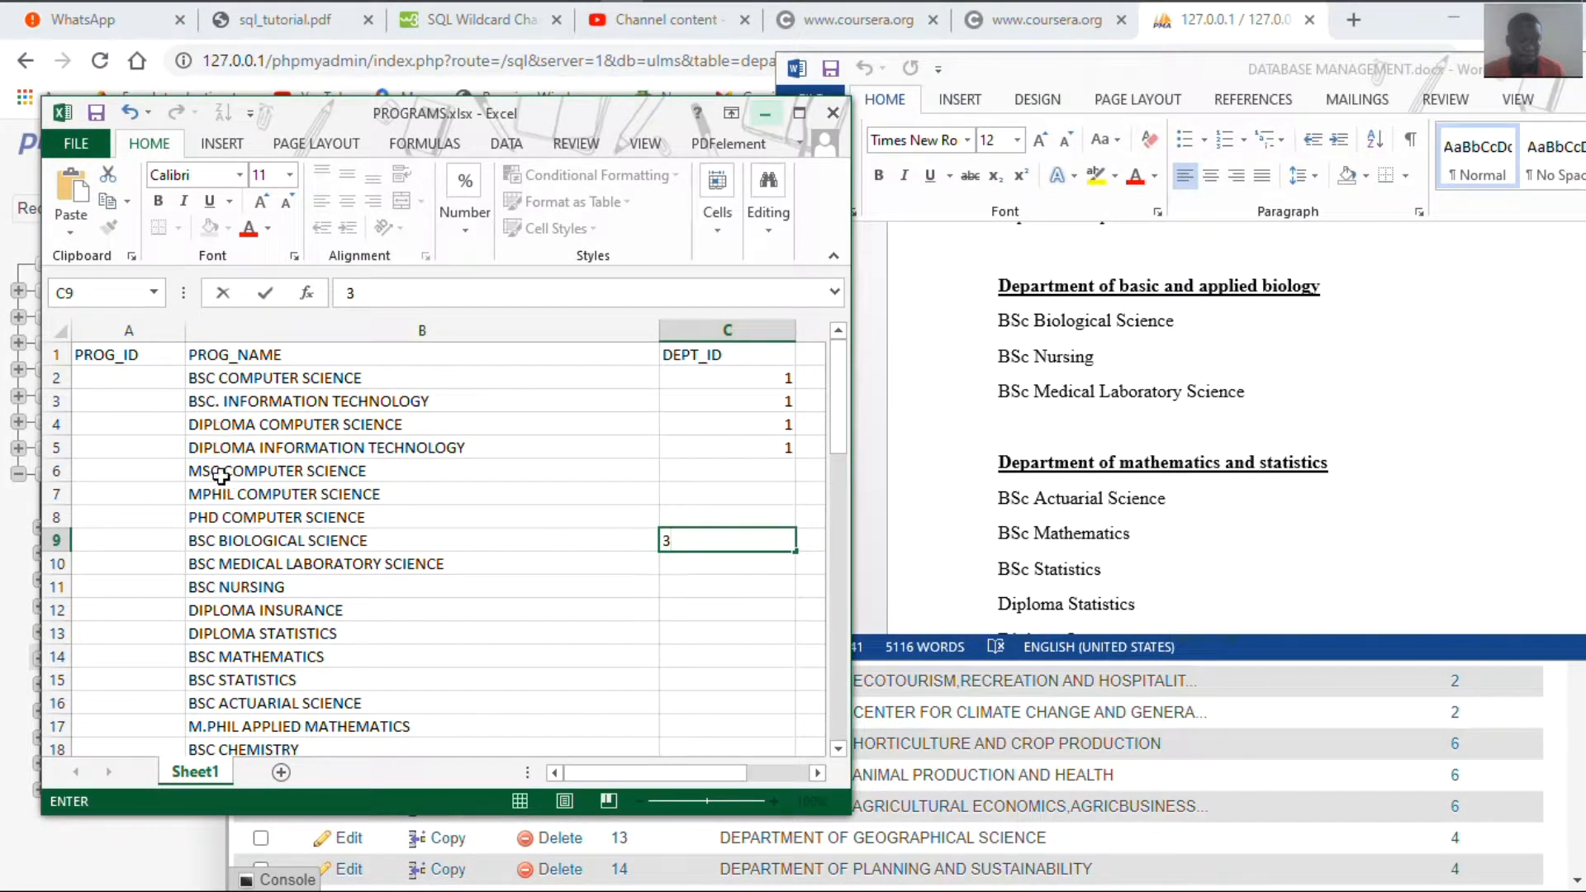
pyautogui.click(272, 588)
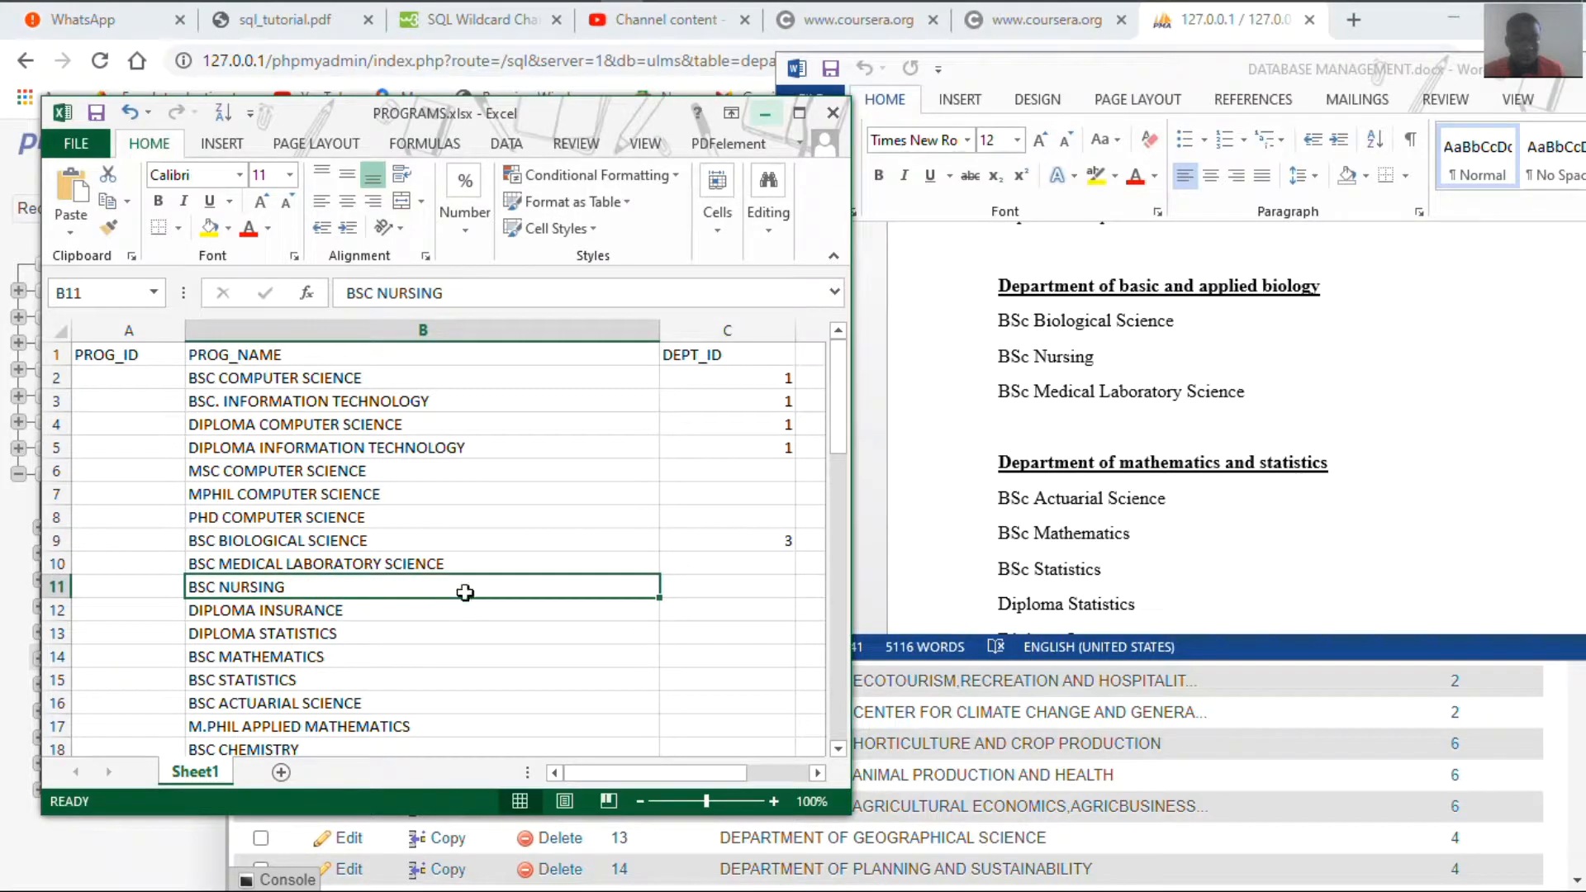
pyautogui.click(726, 587)
pyautogui.write('3')
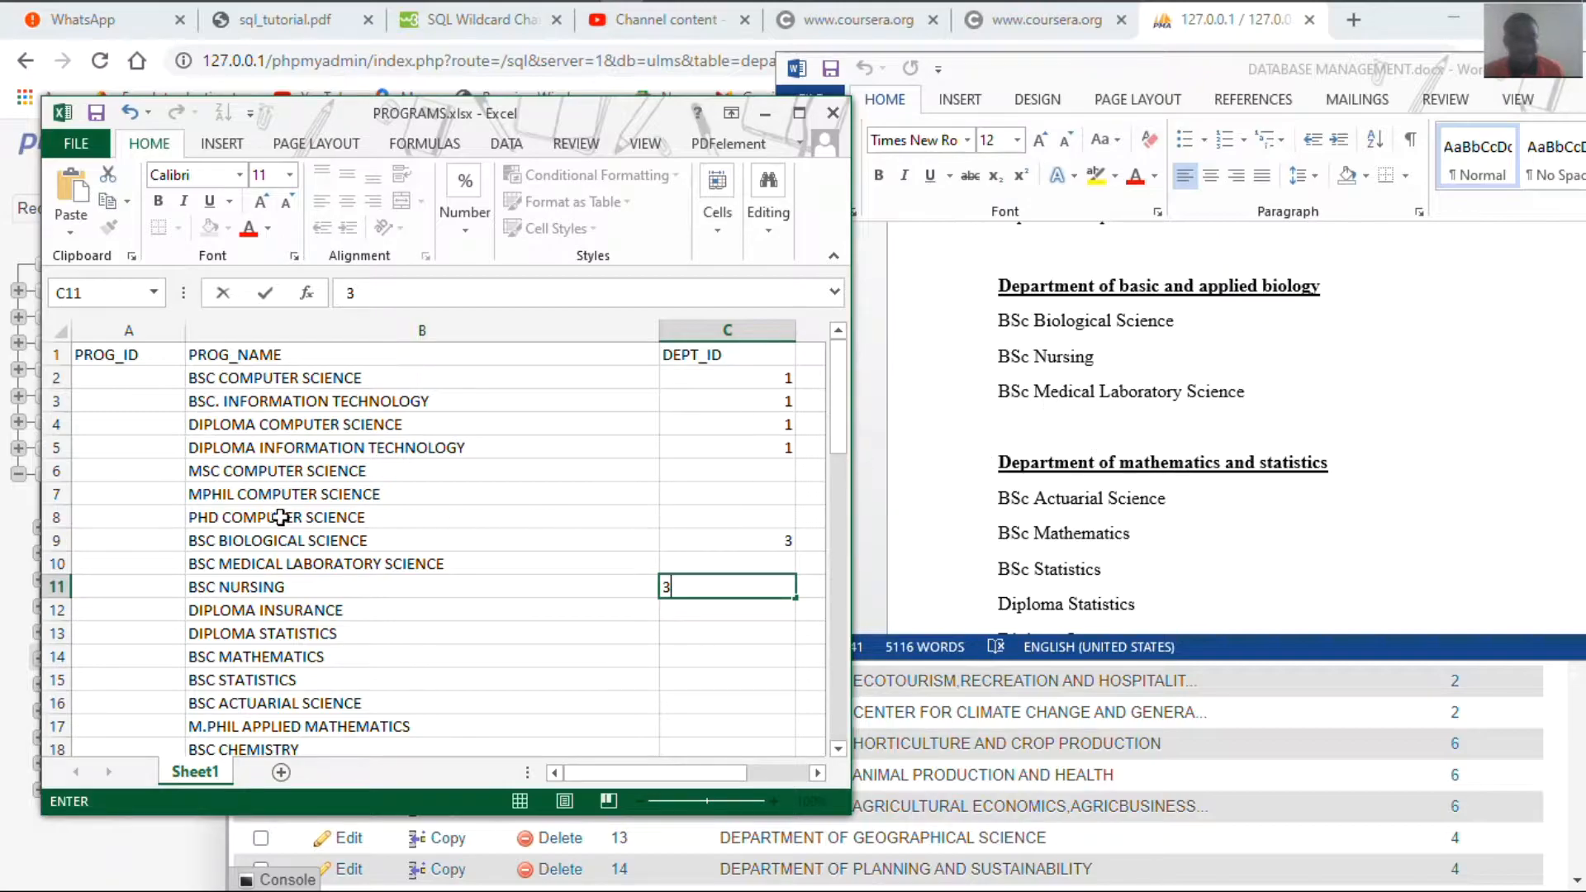
pyautogui.click(413, 564)
pyautogui.click(732, 565)
pyautogui.write('3')
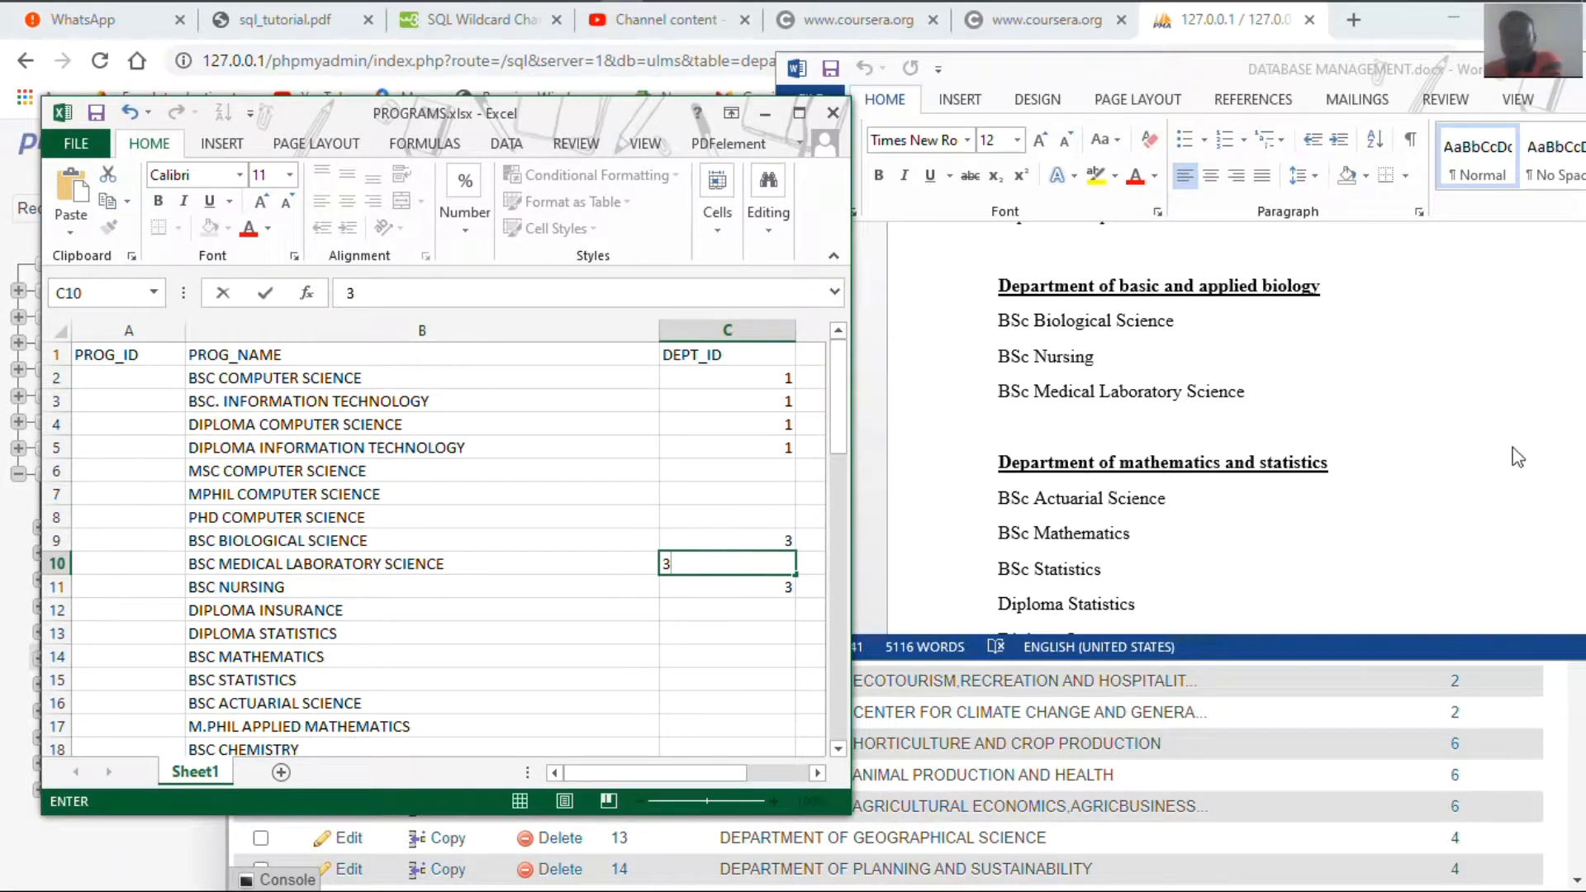
# Examine the Word document's mathematics and statistics programmes and look up that department's ID in phpMyAdmin's department table
pyautogui.click(1246, 318)
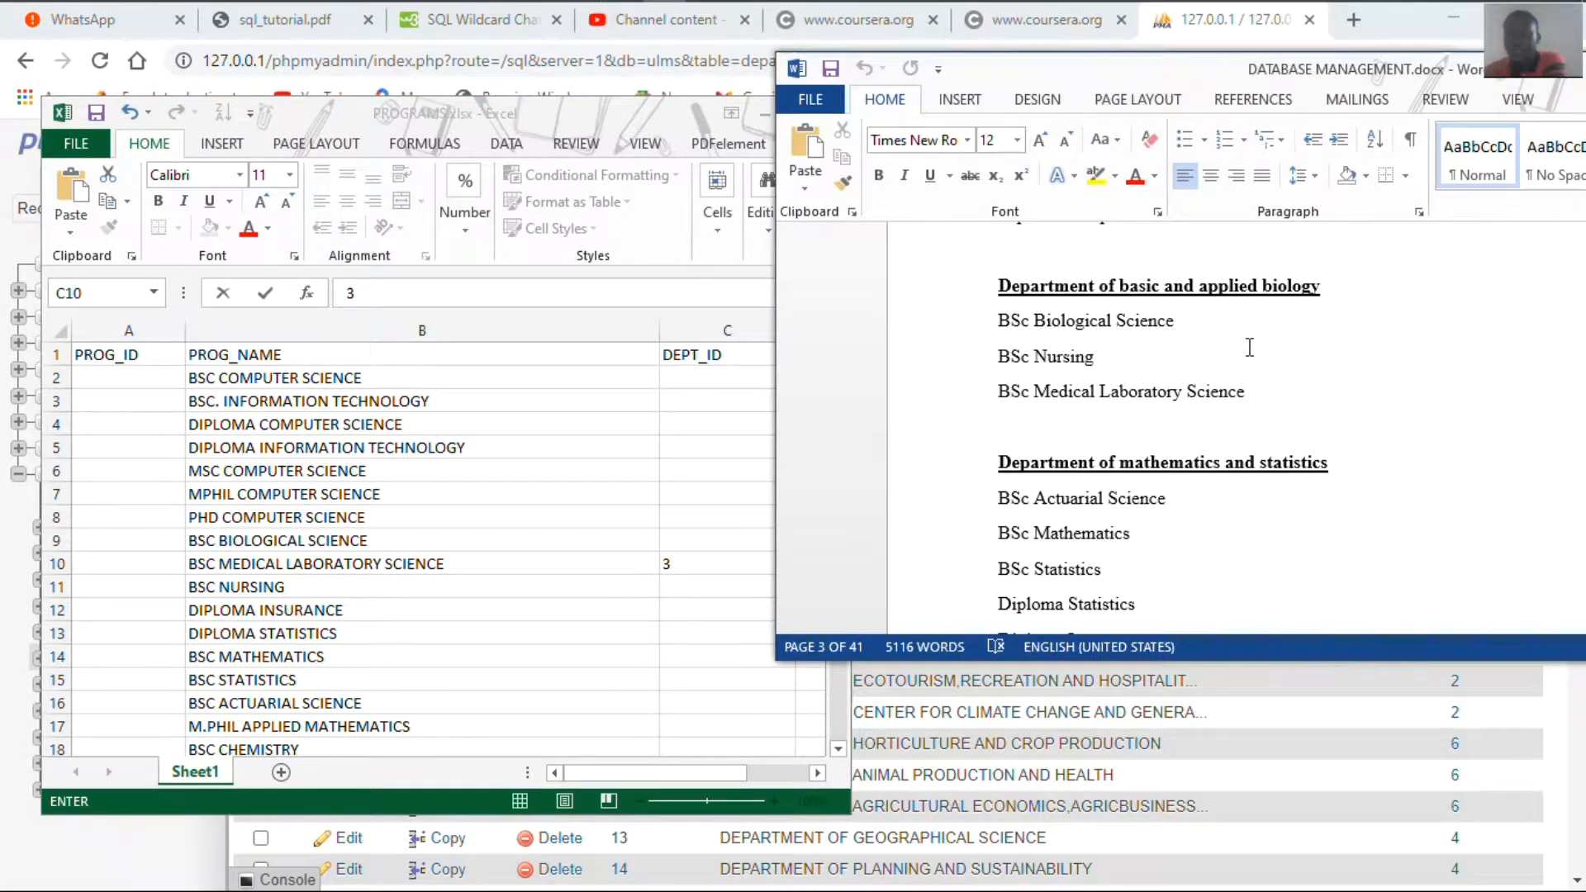
pyautogui.scroll(-5, 1234, 377)
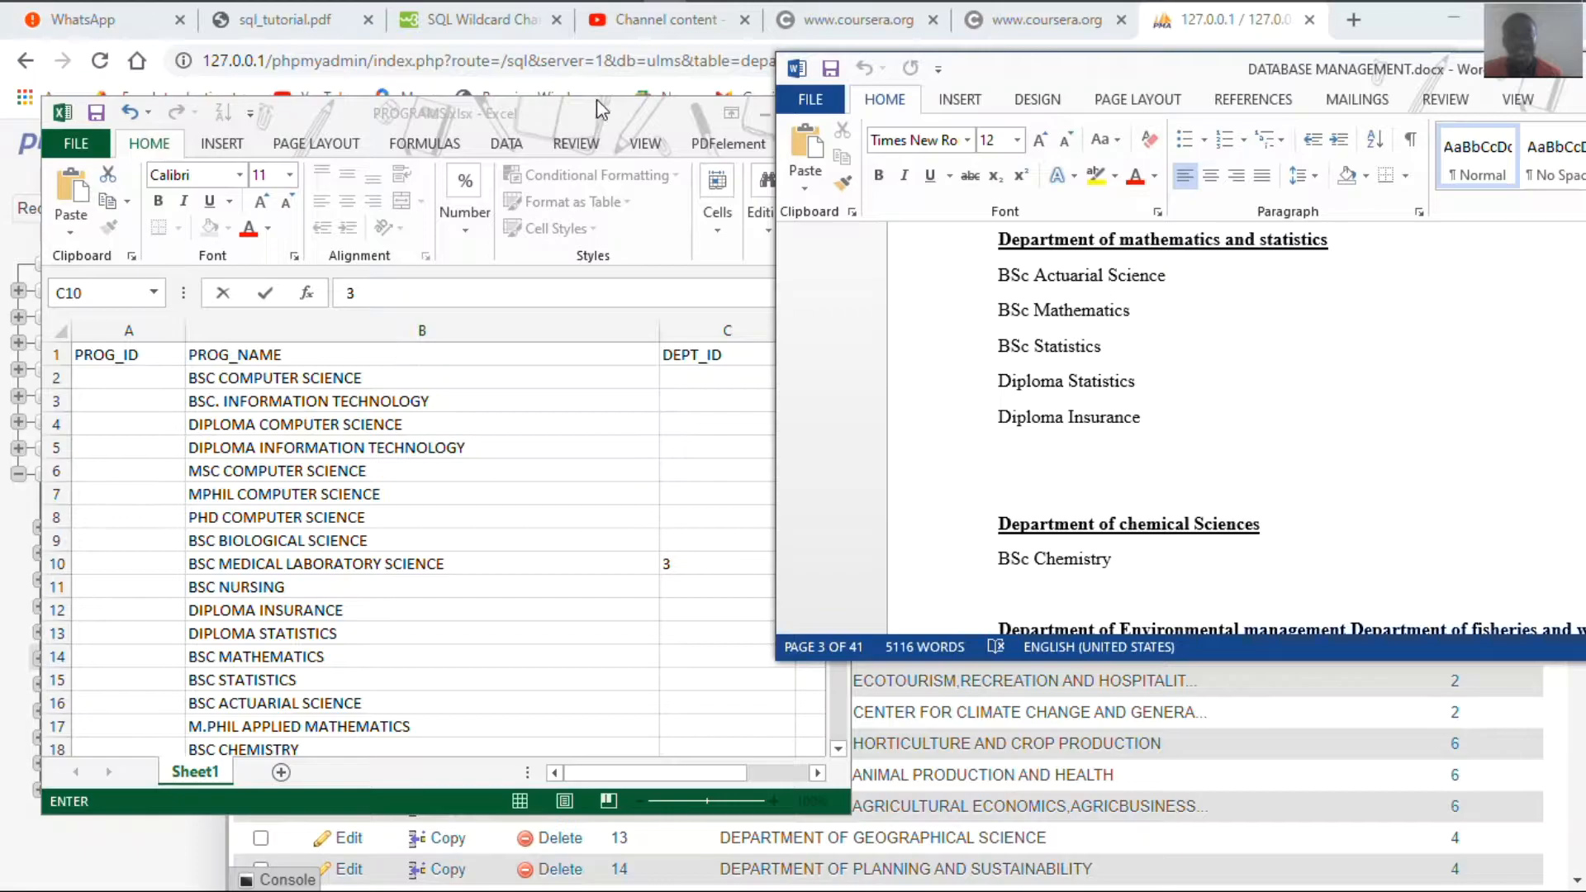
pyautogui.click(506, 83)
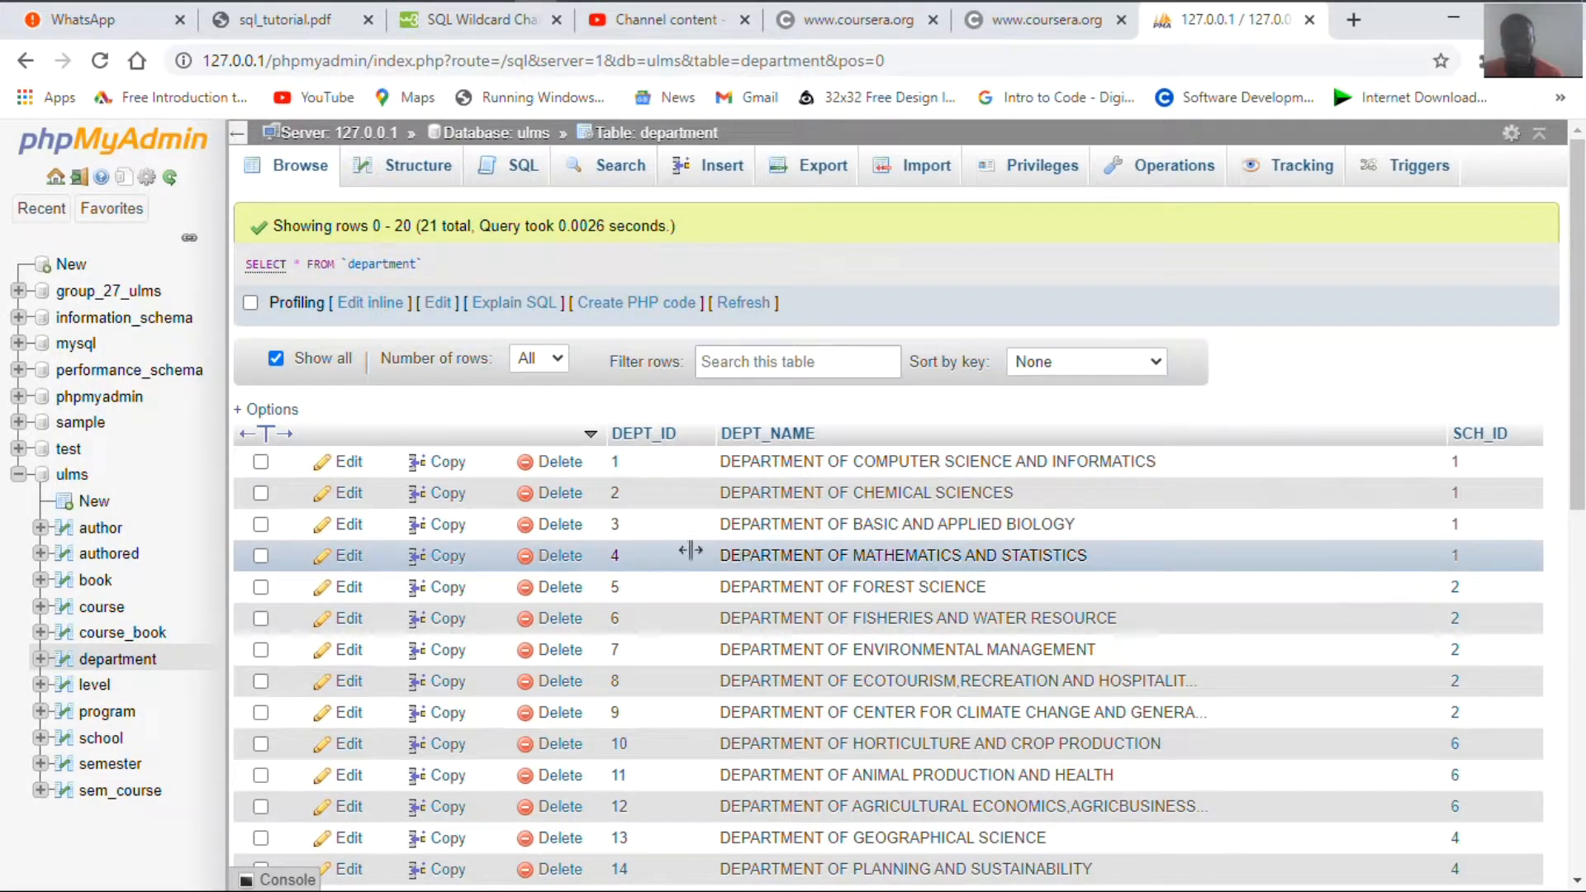
pyautogui.moveTo(519, 10)
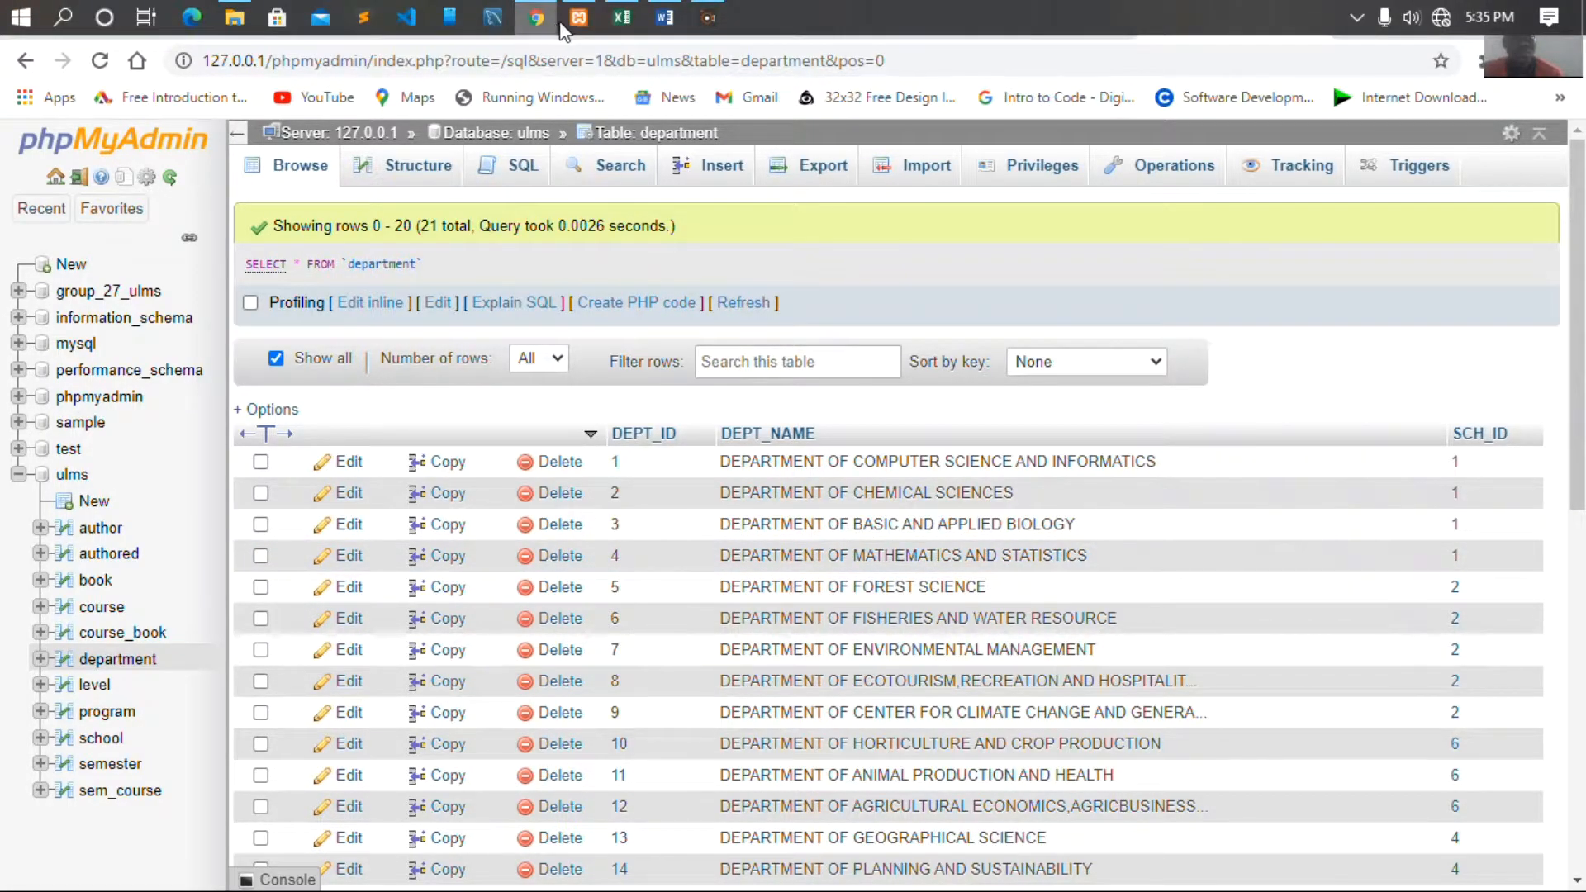
pyautogui.click(622, 16)
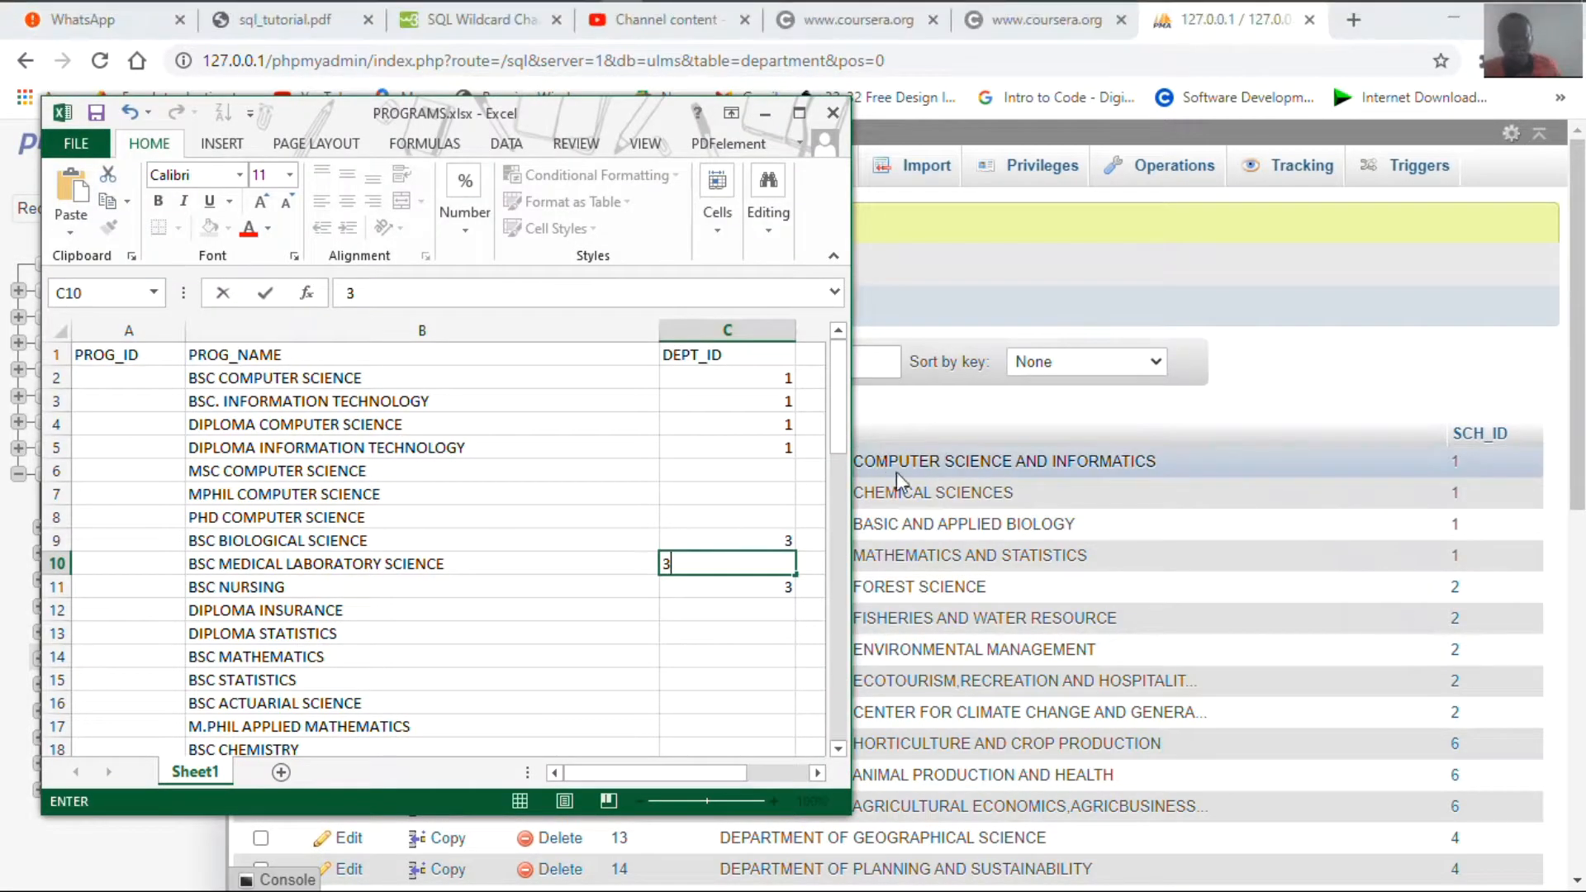
pyautogui.click(665, 18)
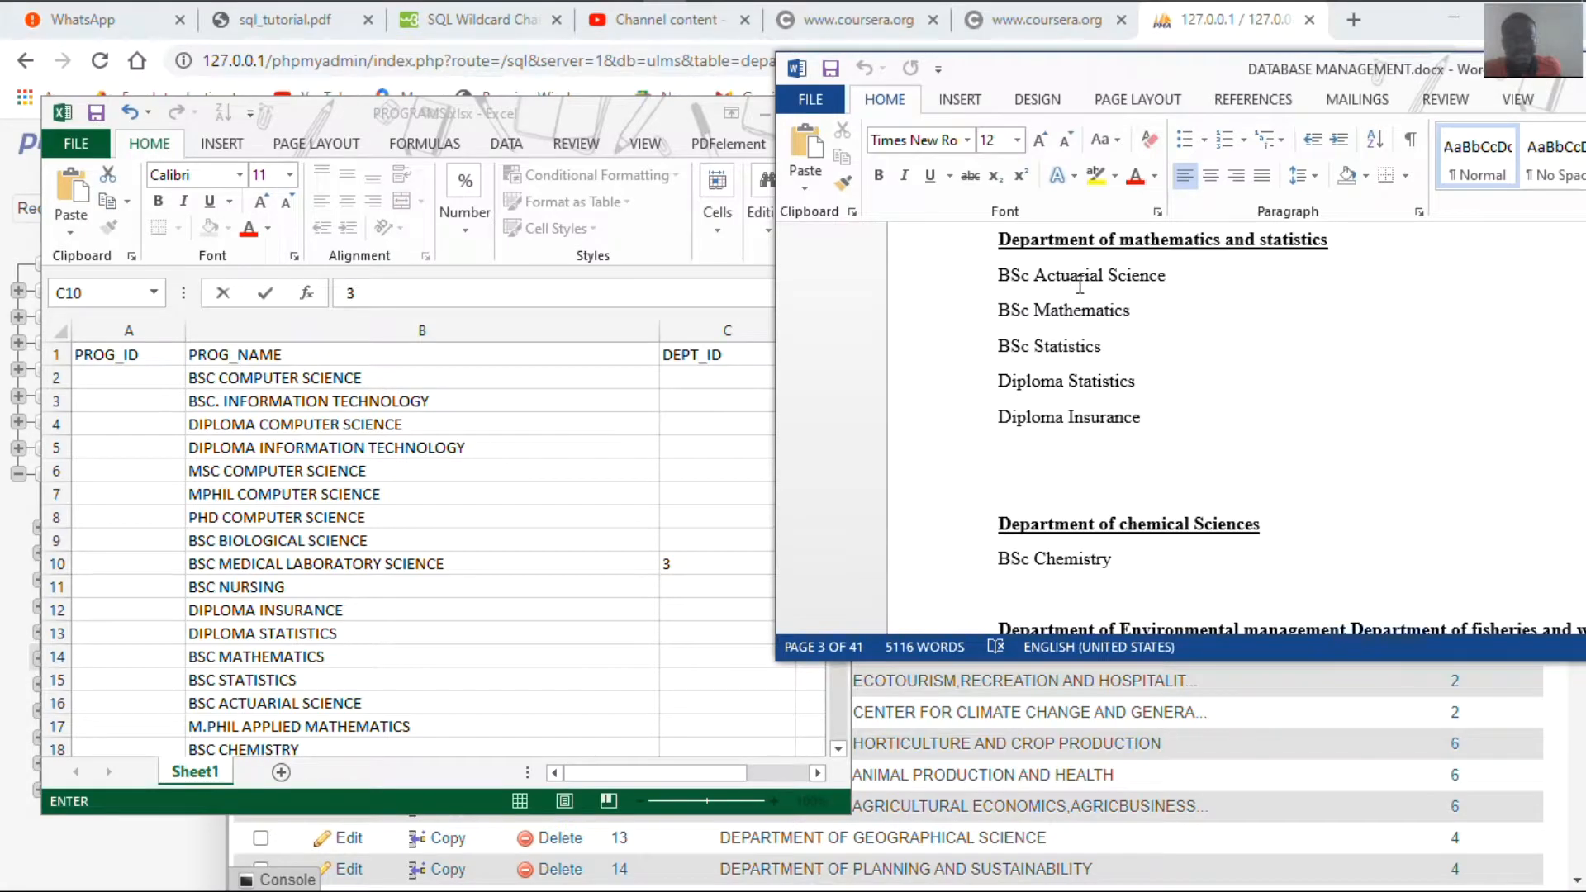
# Enter DEPT_ID 4 for BSC ACTUARIAL SCIENCE and BSC MATHEMATICS in the PROGRAMS workbook
pyautogui.click(318, 500)
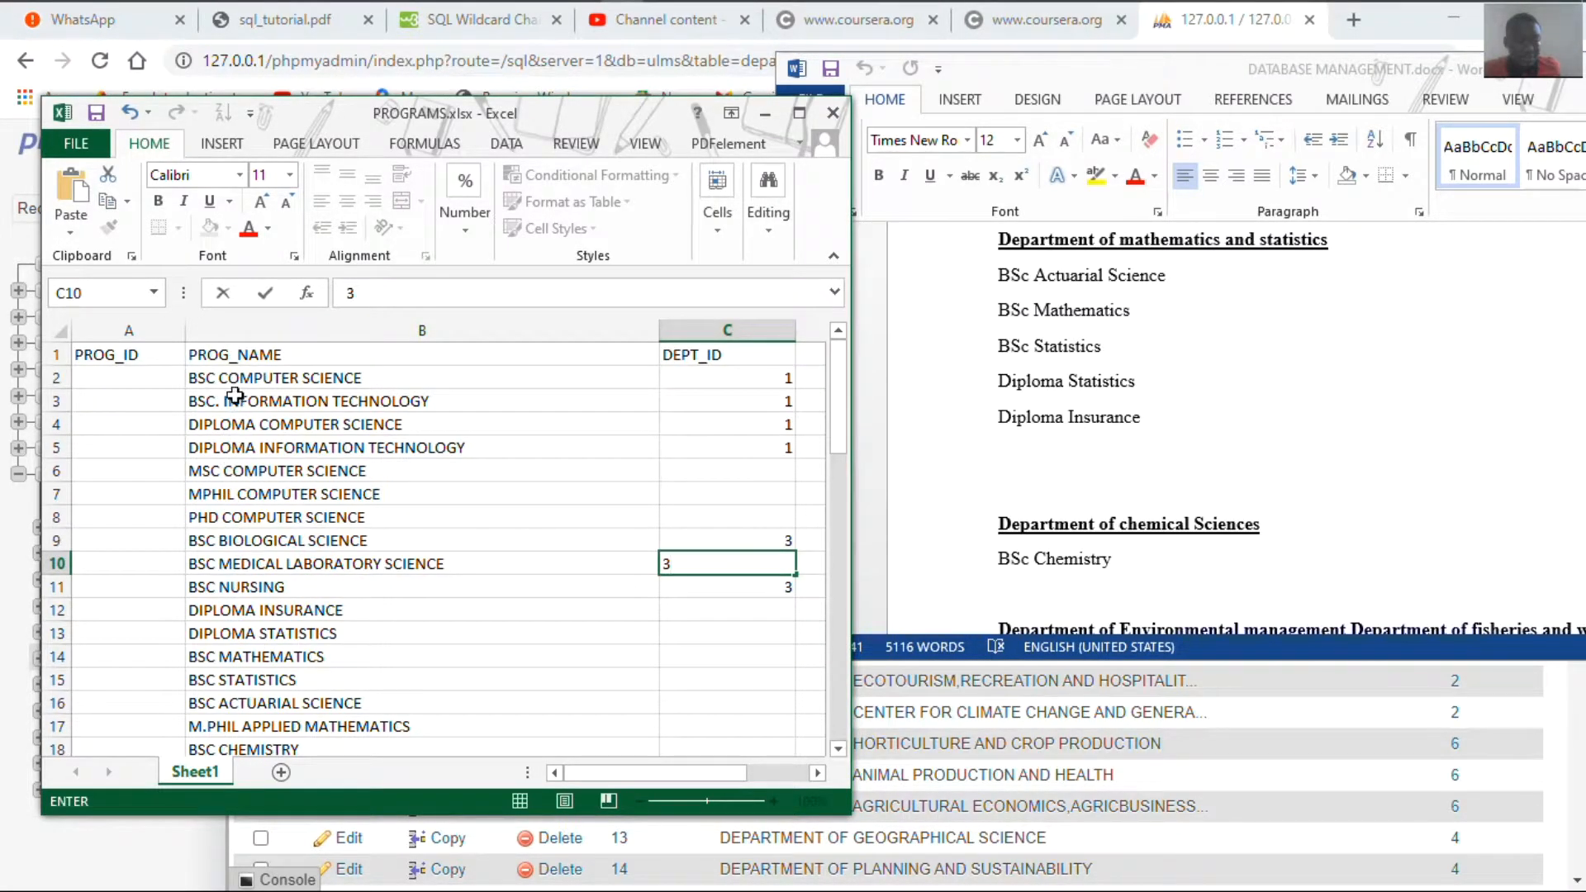
pyautogui.scroll(-2, 285, 603)
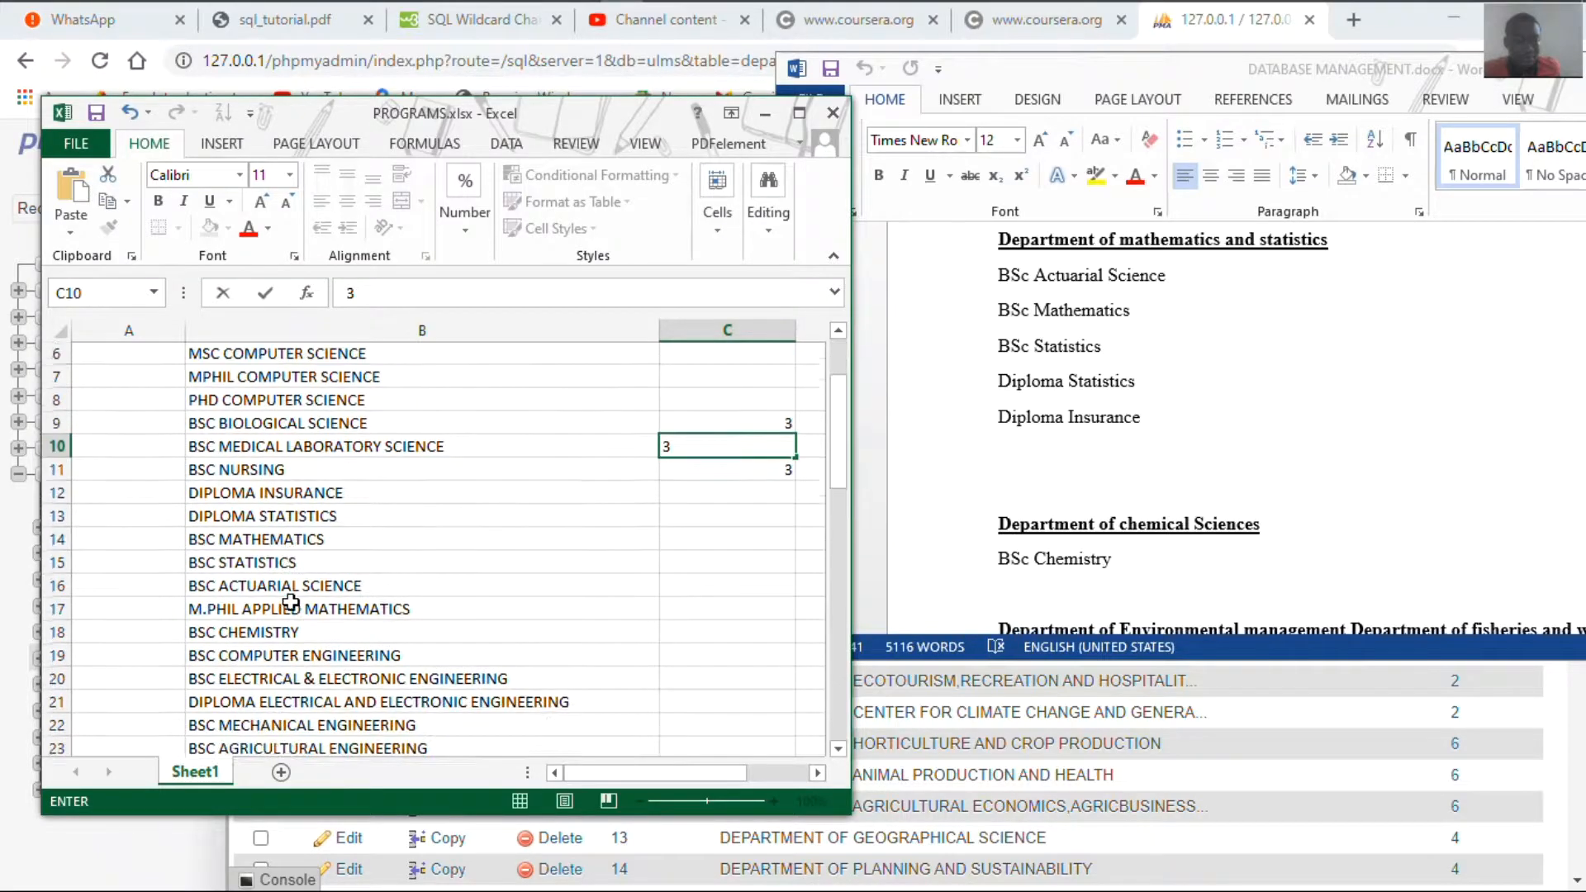
pyautogui.click(285, 567)
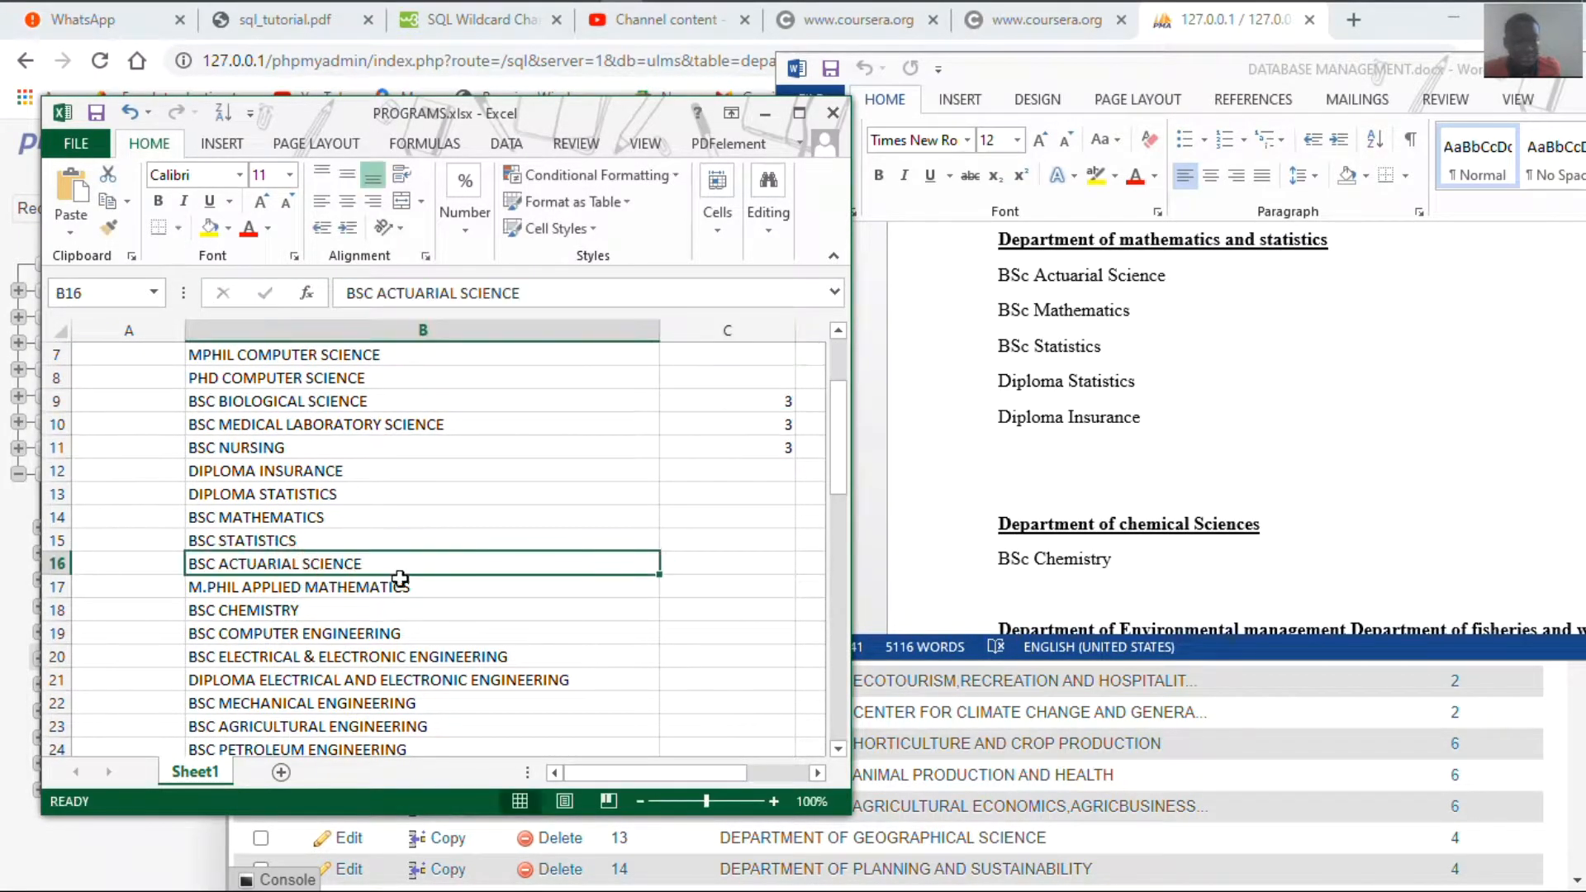
pyautogui.click(718, 572)
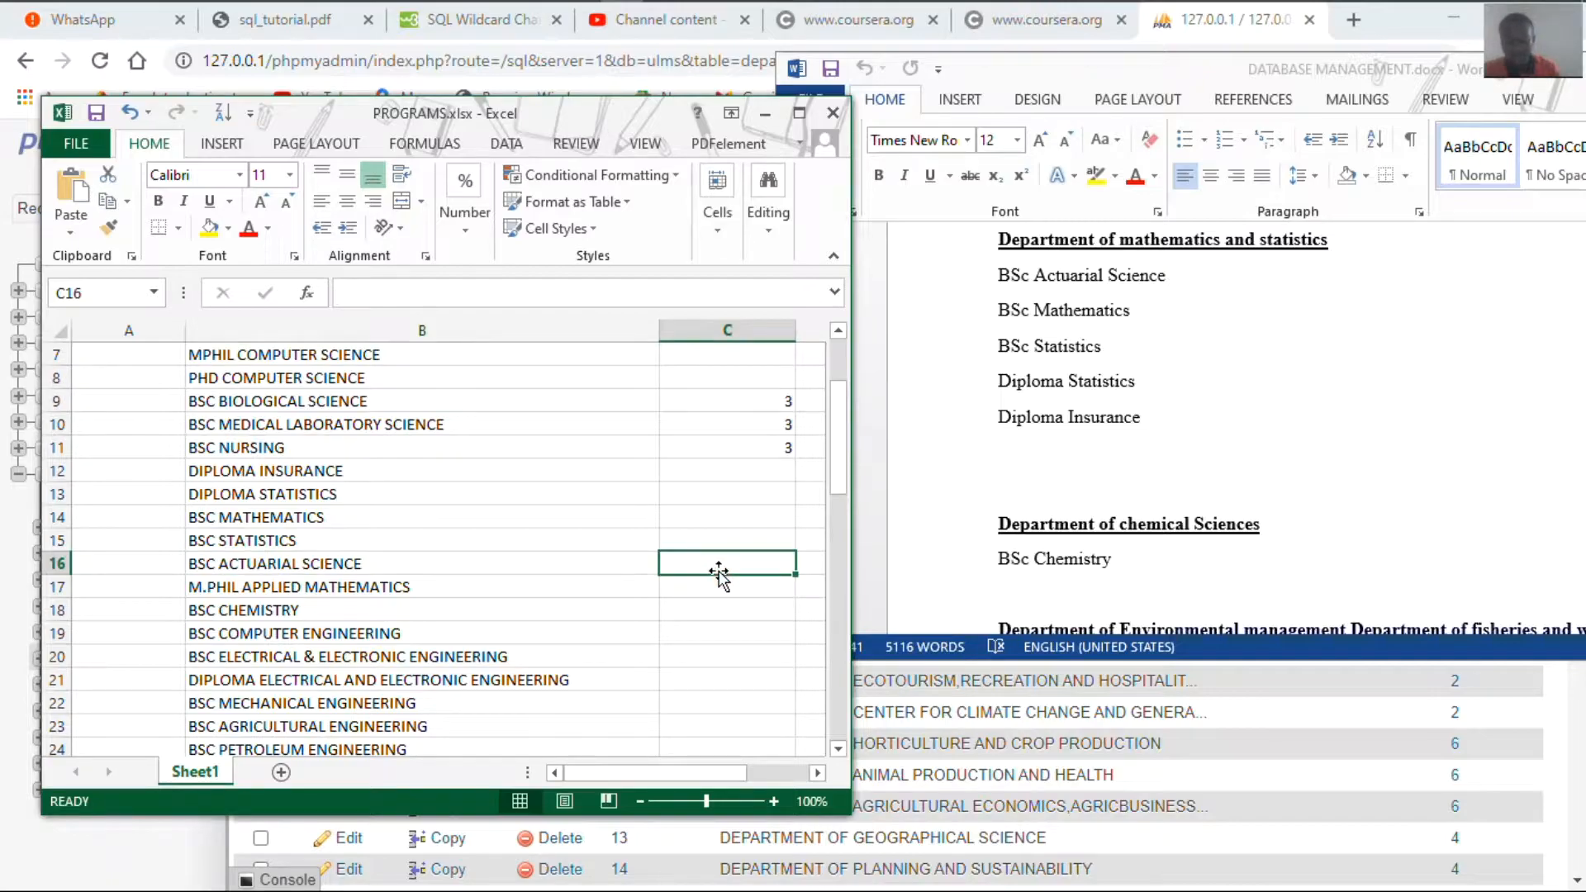
pyautogui.write('4')
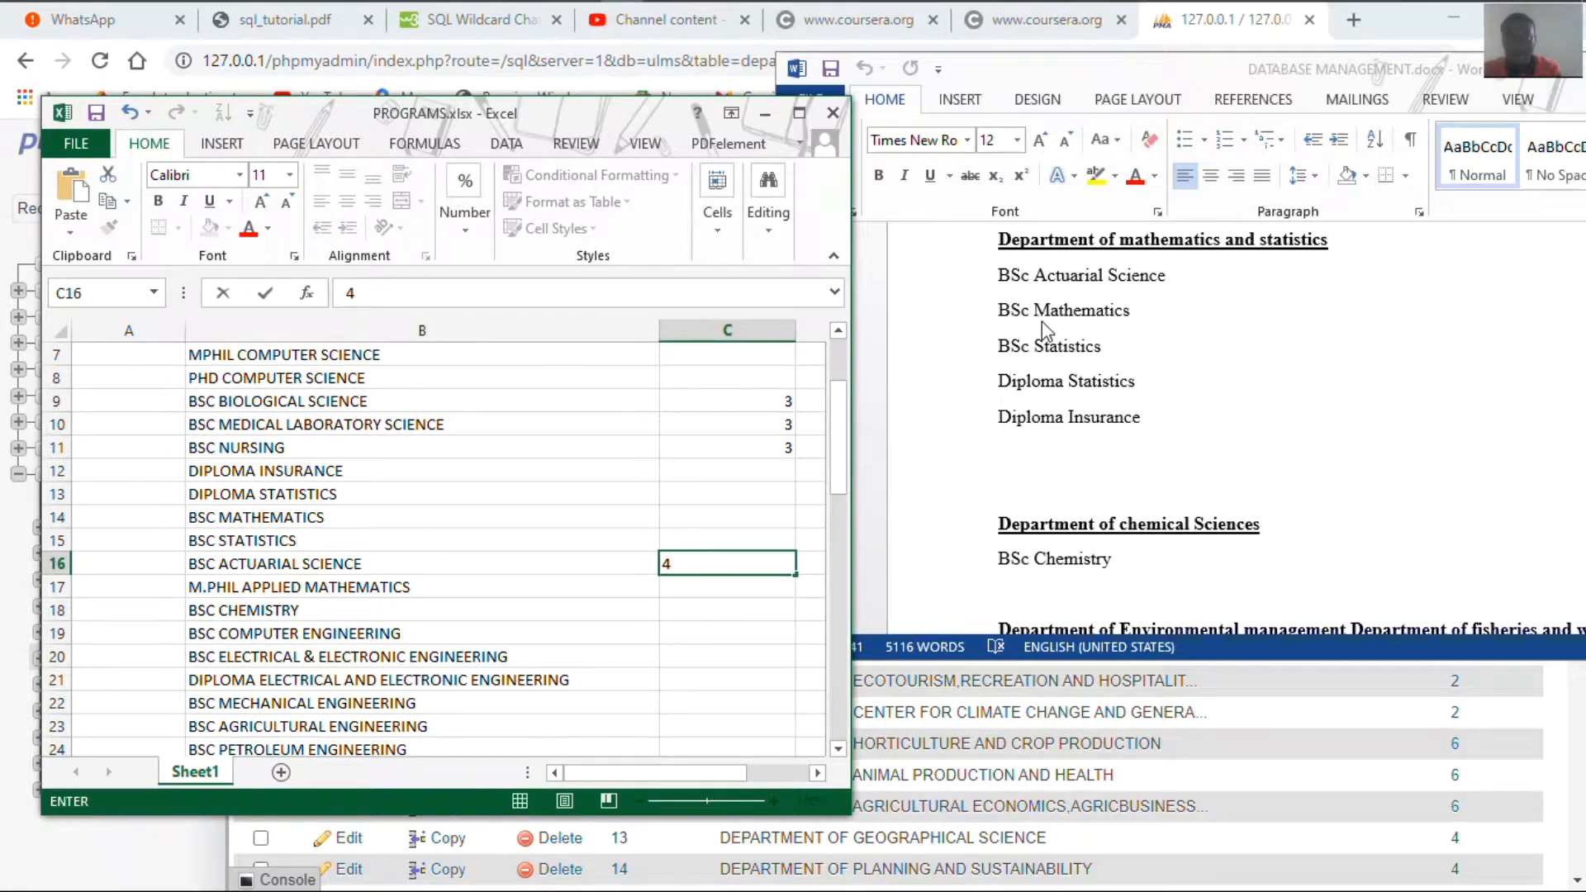
pyautogui.click(247, 522)
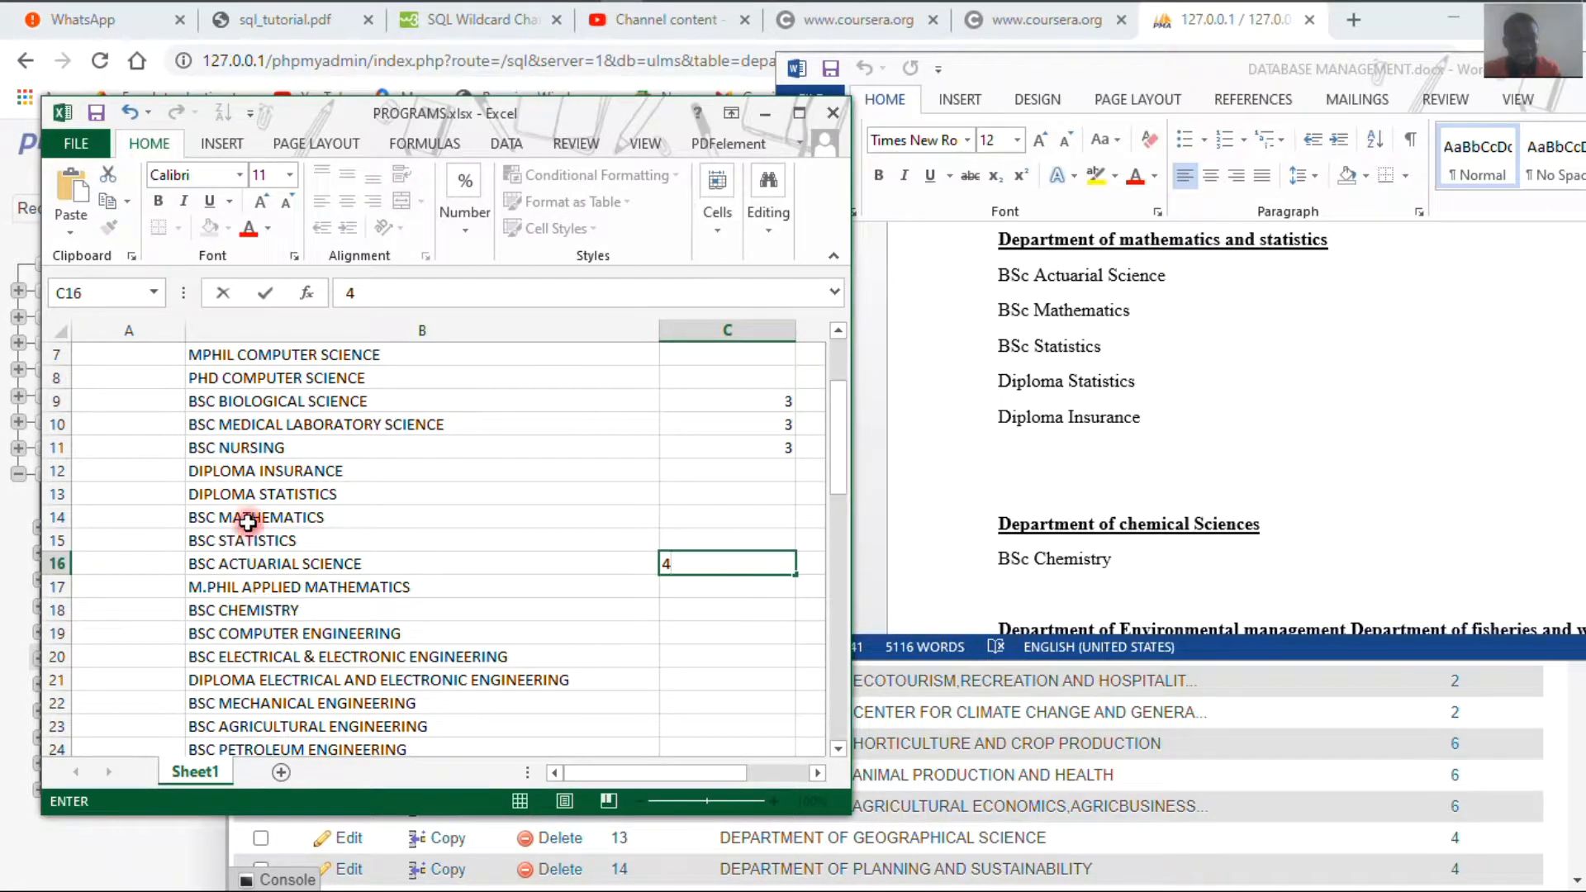
pyautogui.click(686, 517)
pyautogui.write('4')
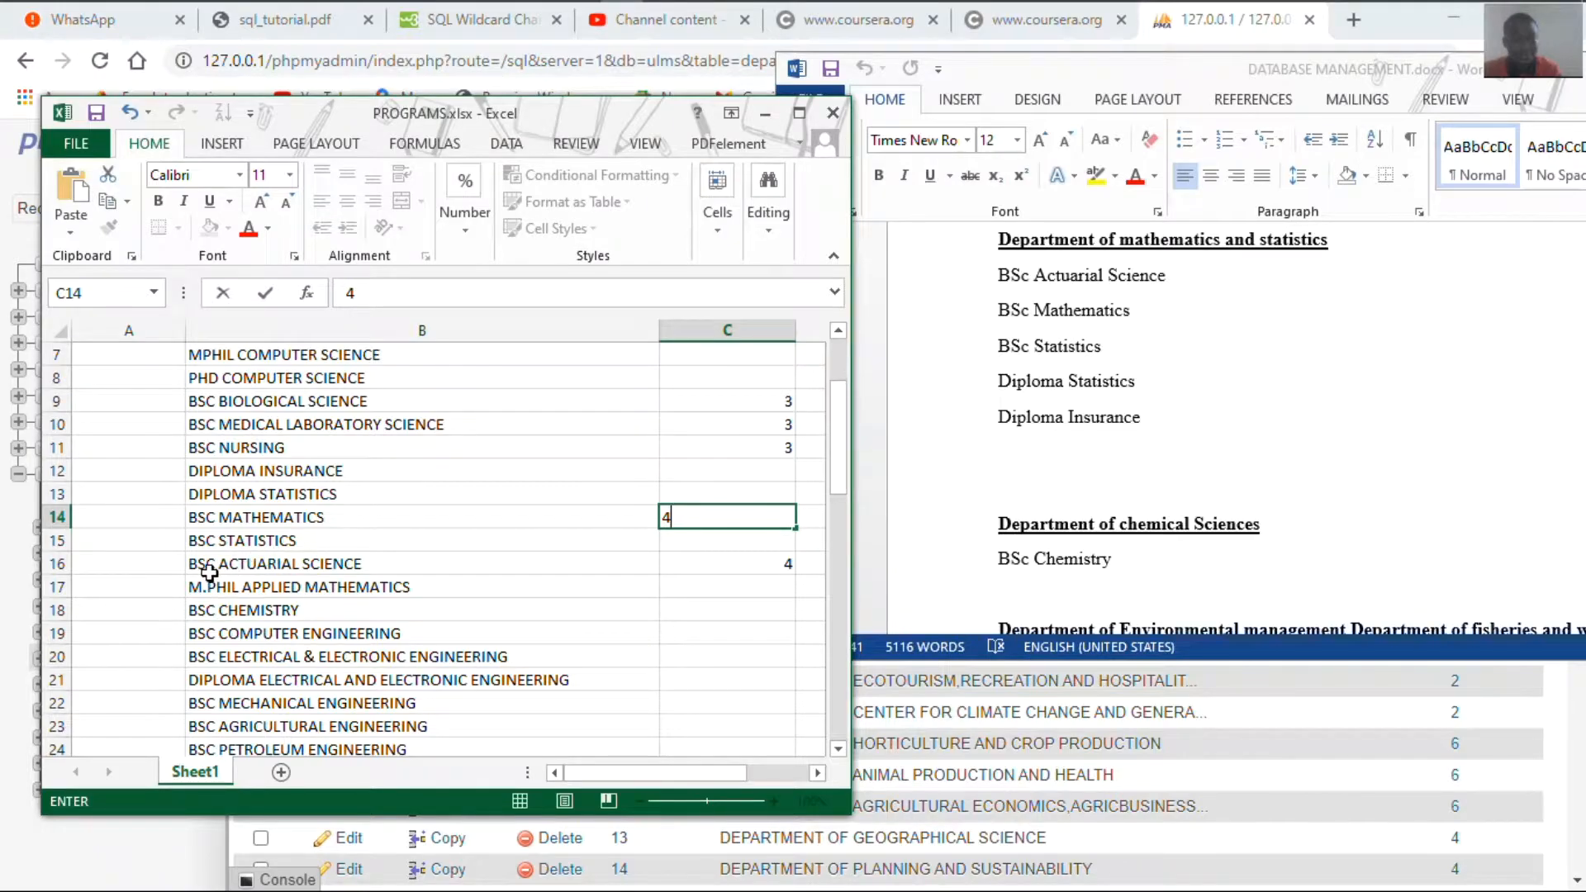
# Enter DEPT_ID 4 for BSC STATISTICS, DIPLOMA STATISTICS and DIPLOMA INSURANCE, correcting any mistyped entries
pyautogui.click(727, 545)
pyautogui.write('44')
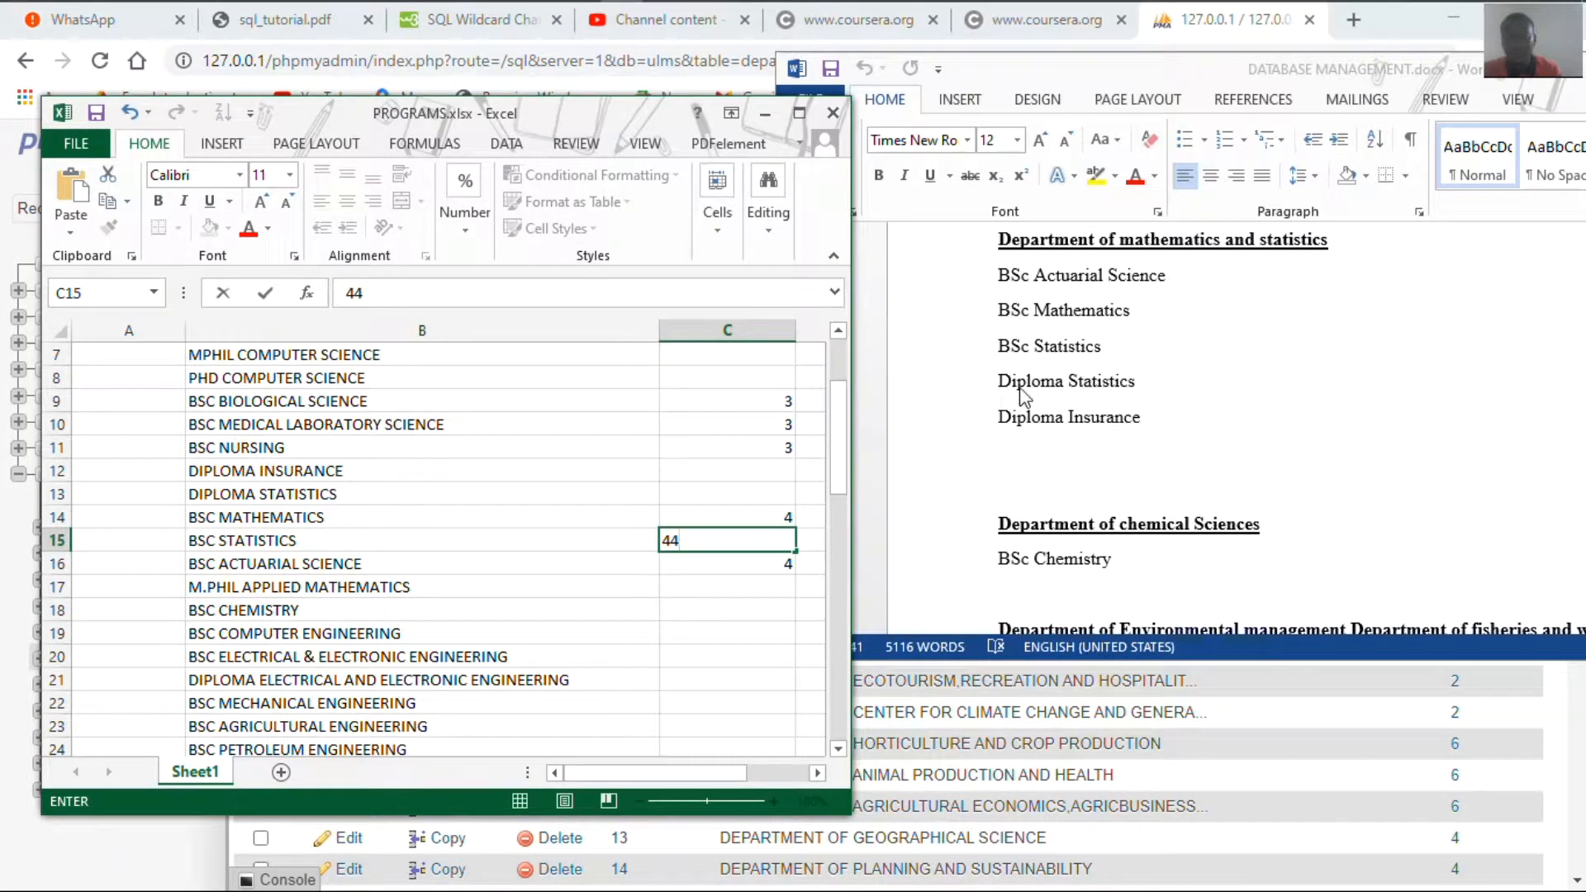
pyautogui.scroll(-1, 510, 526)
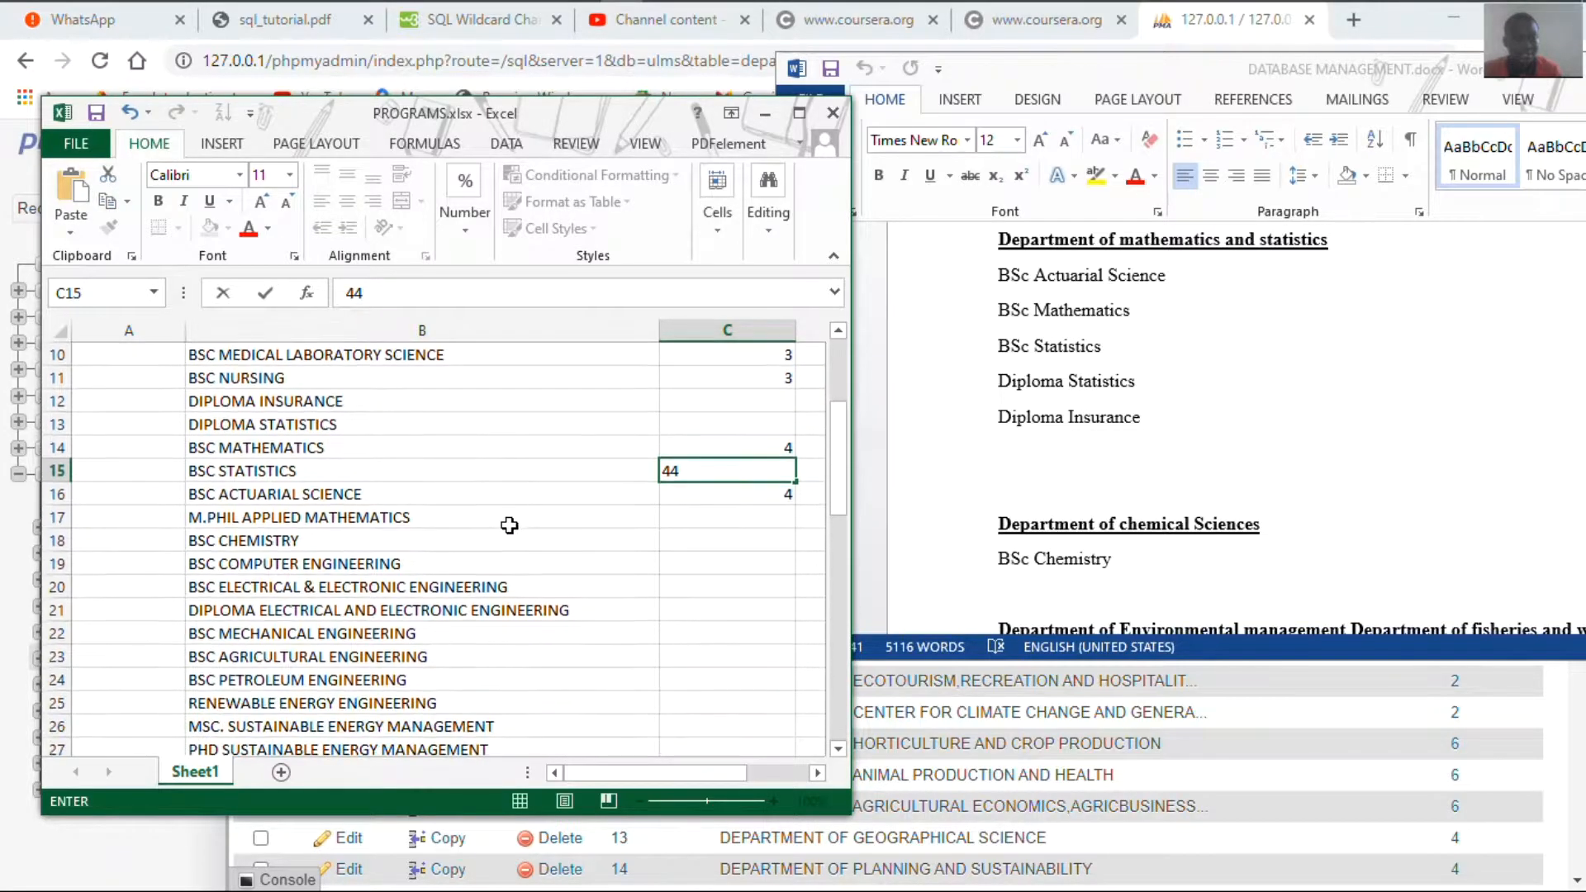
pyautogui.click(787, 425)
pyautogui.write('4')
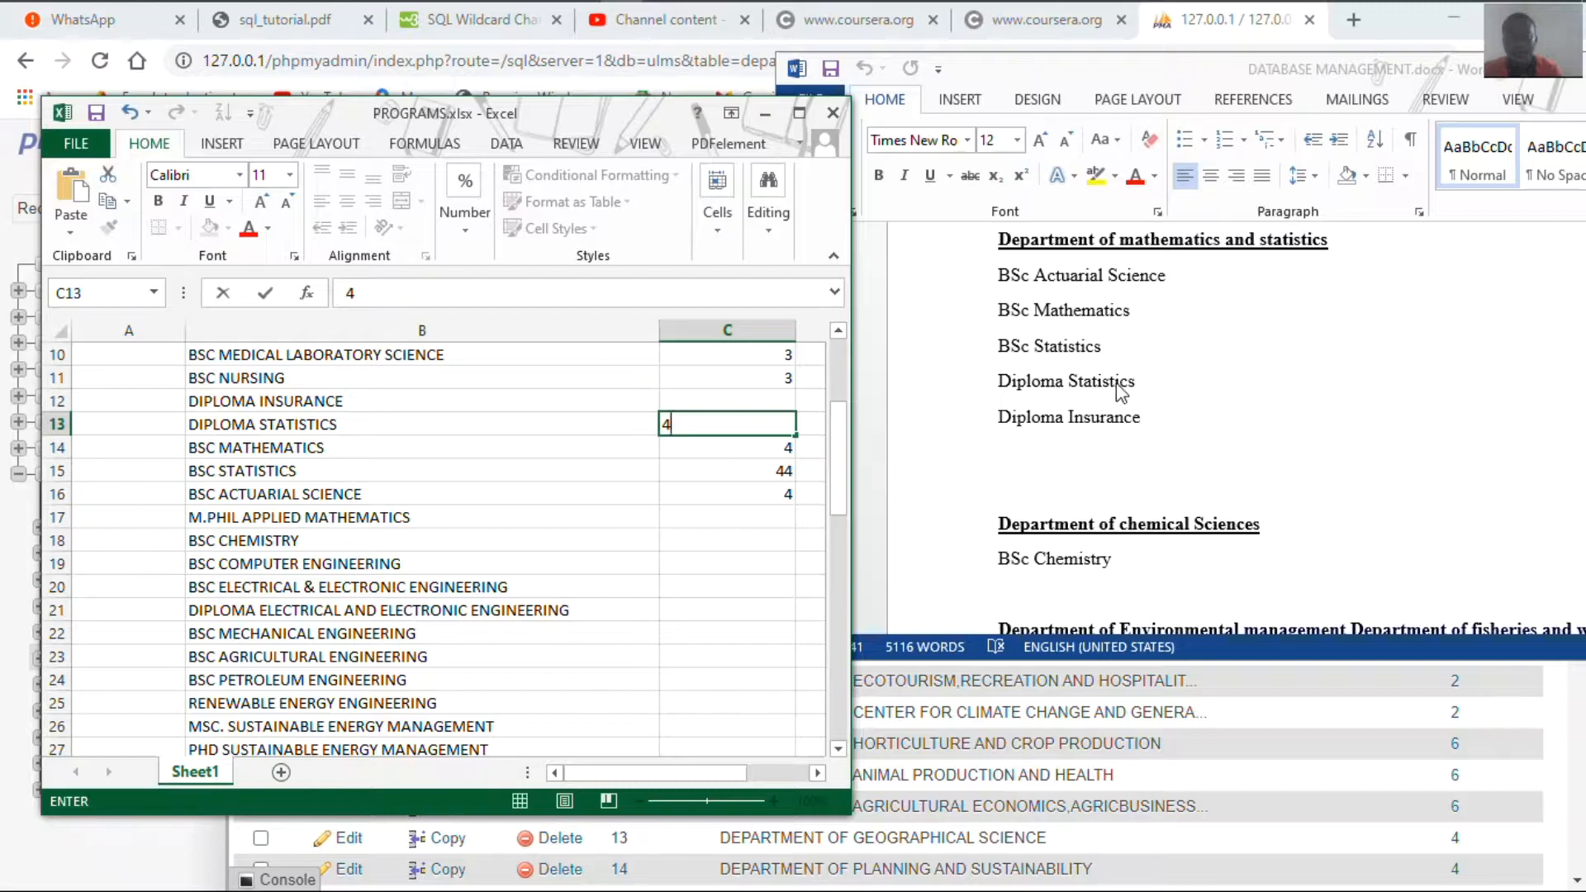
pyautogui.write('4')
pyautogui.click(738, 470)
pyautogui.write('4')
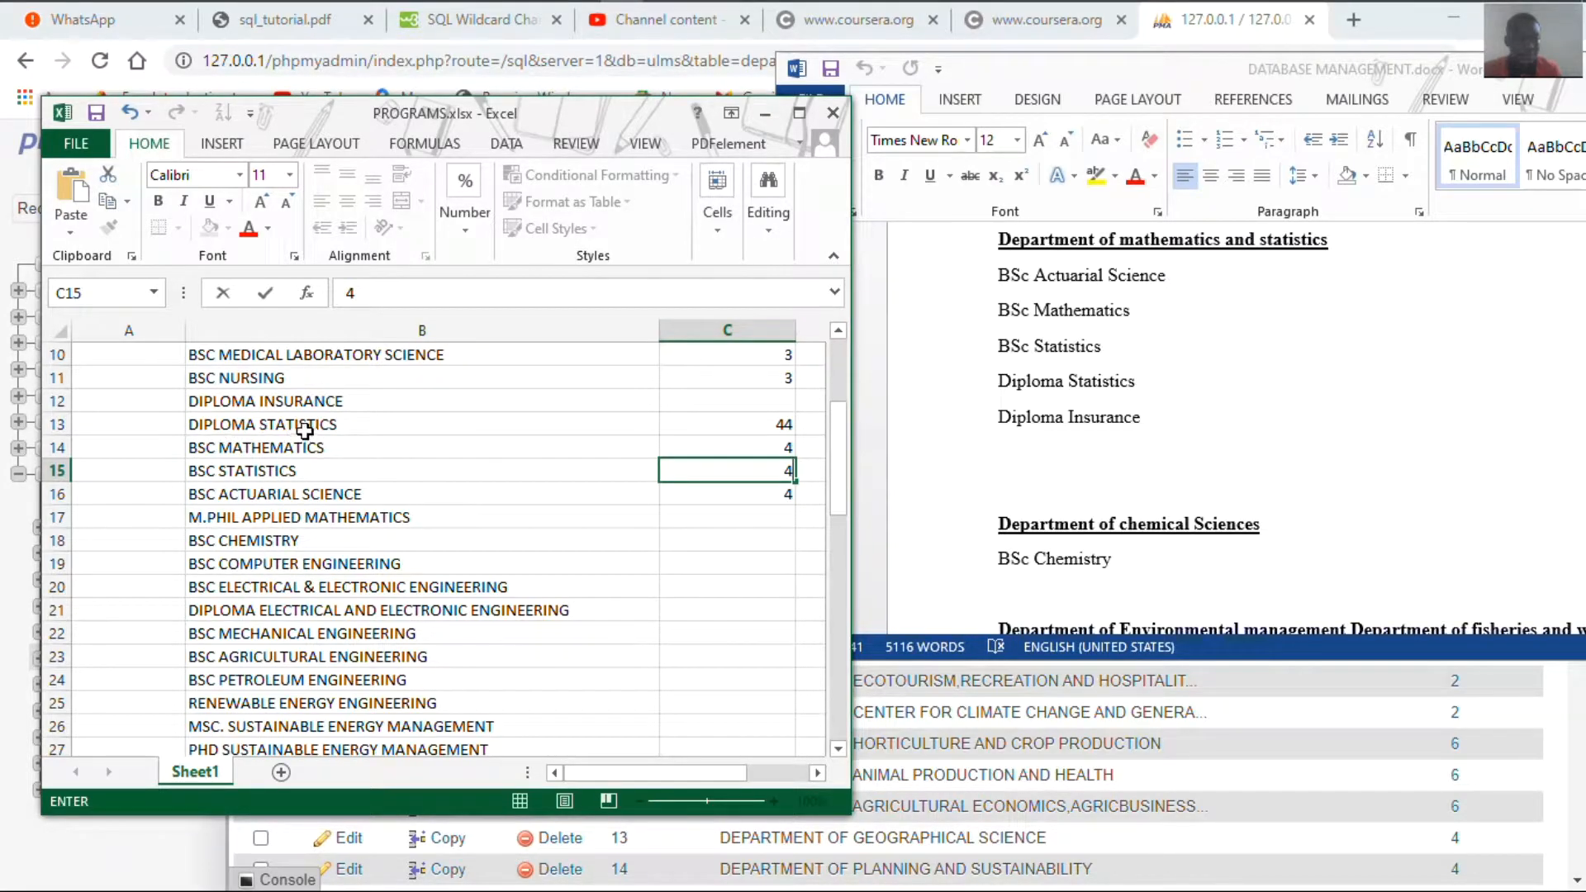
pyautogui.click(756, 403)
pyautogui.write('4')
pyautogui.click(778, 425)
pyautogui.write('4')
pyautogui.click(776, 516)
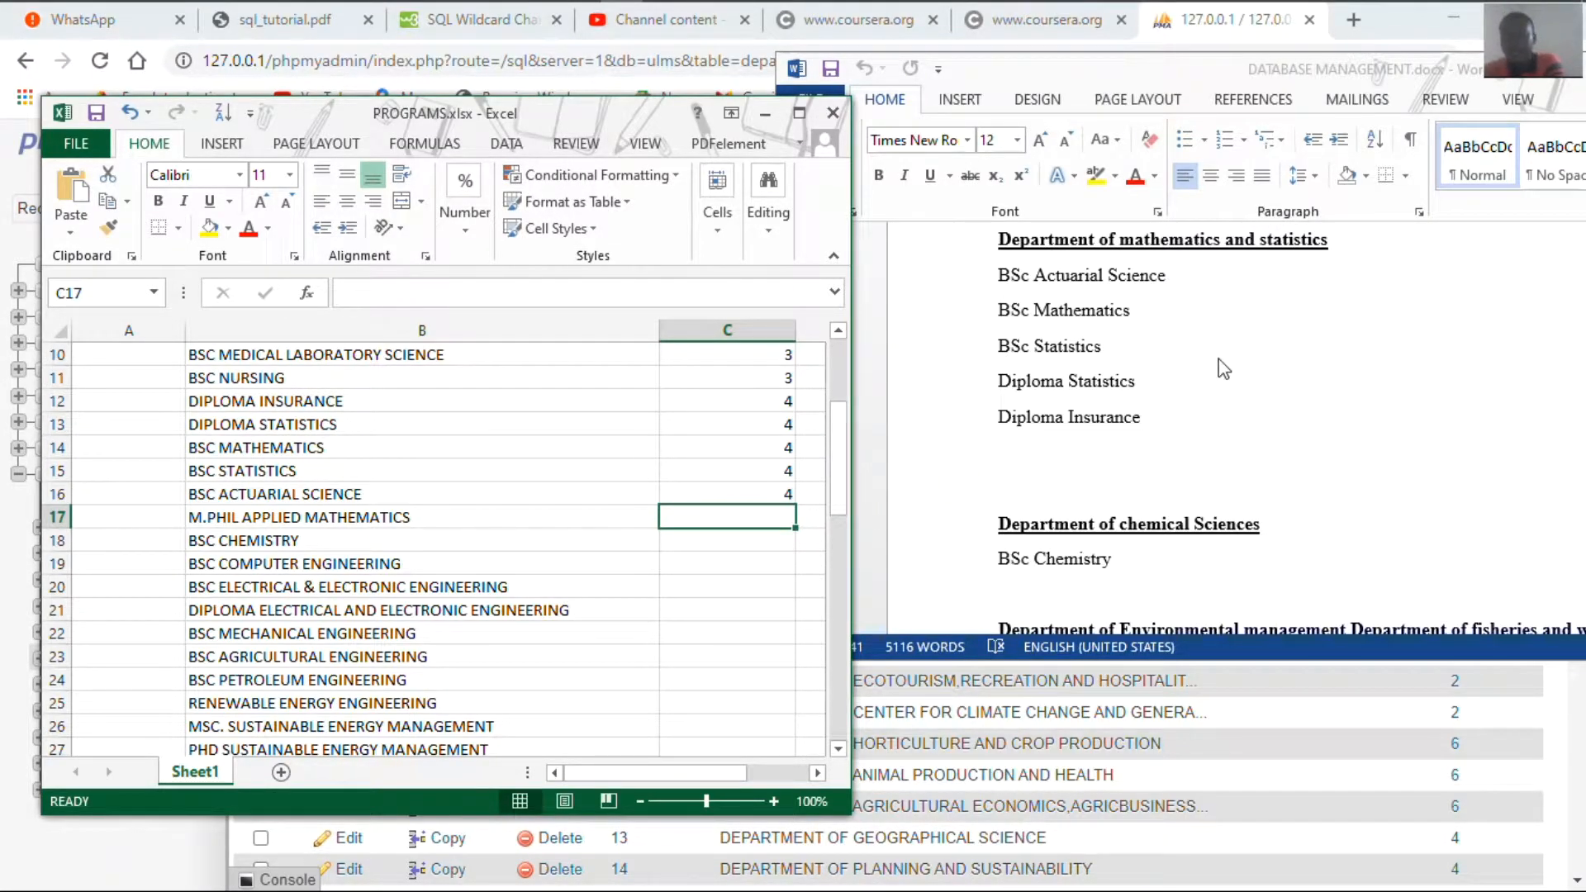
# Find the chemical sciences programmes in the Word document and move the PROGRAMS workbook window lower to expose phpMyAdmin behind it
pyautogui.scroll(-2, 1239, 364)
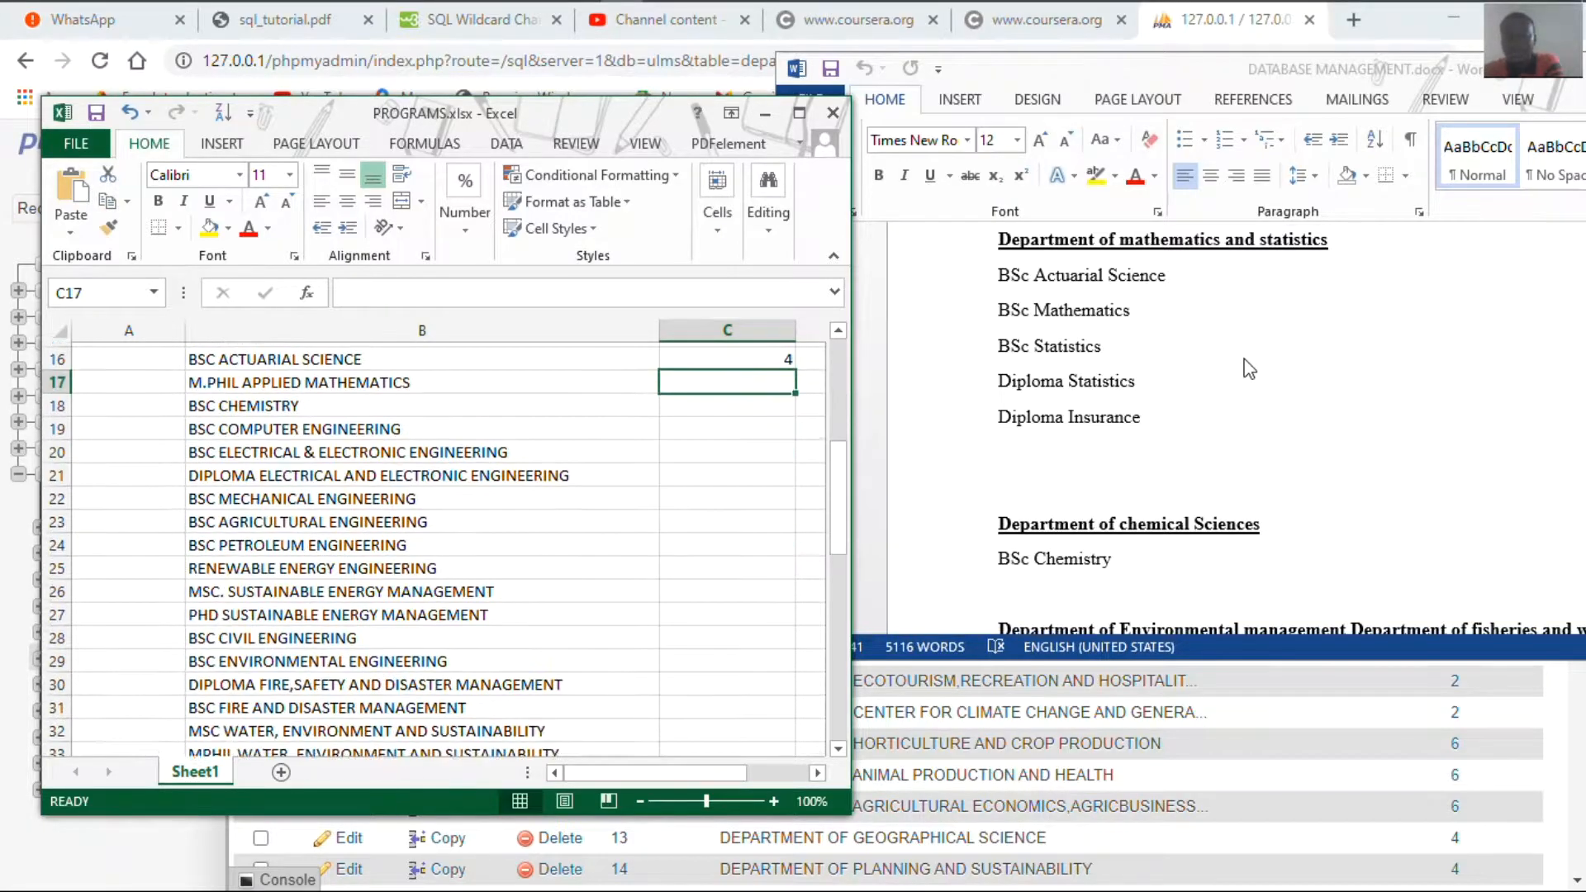
pyautogui.click(1245, 403)
pyautogui.scroll(-3, 1246, 404)
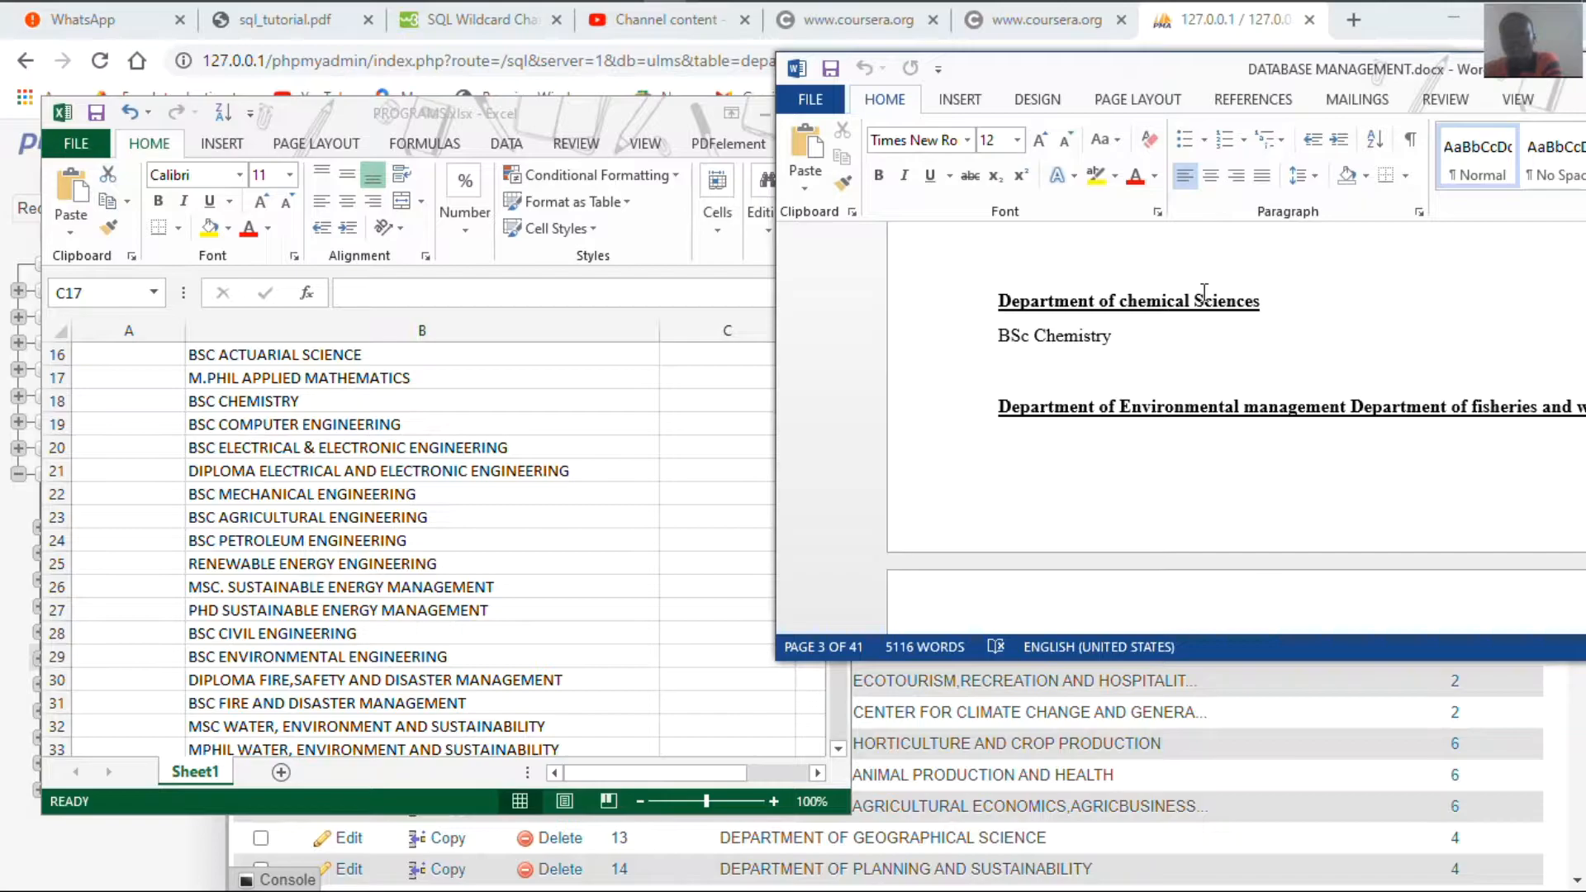
pyautogui.moveTo(562, 115); pyautogui.dragTo(566, 291)
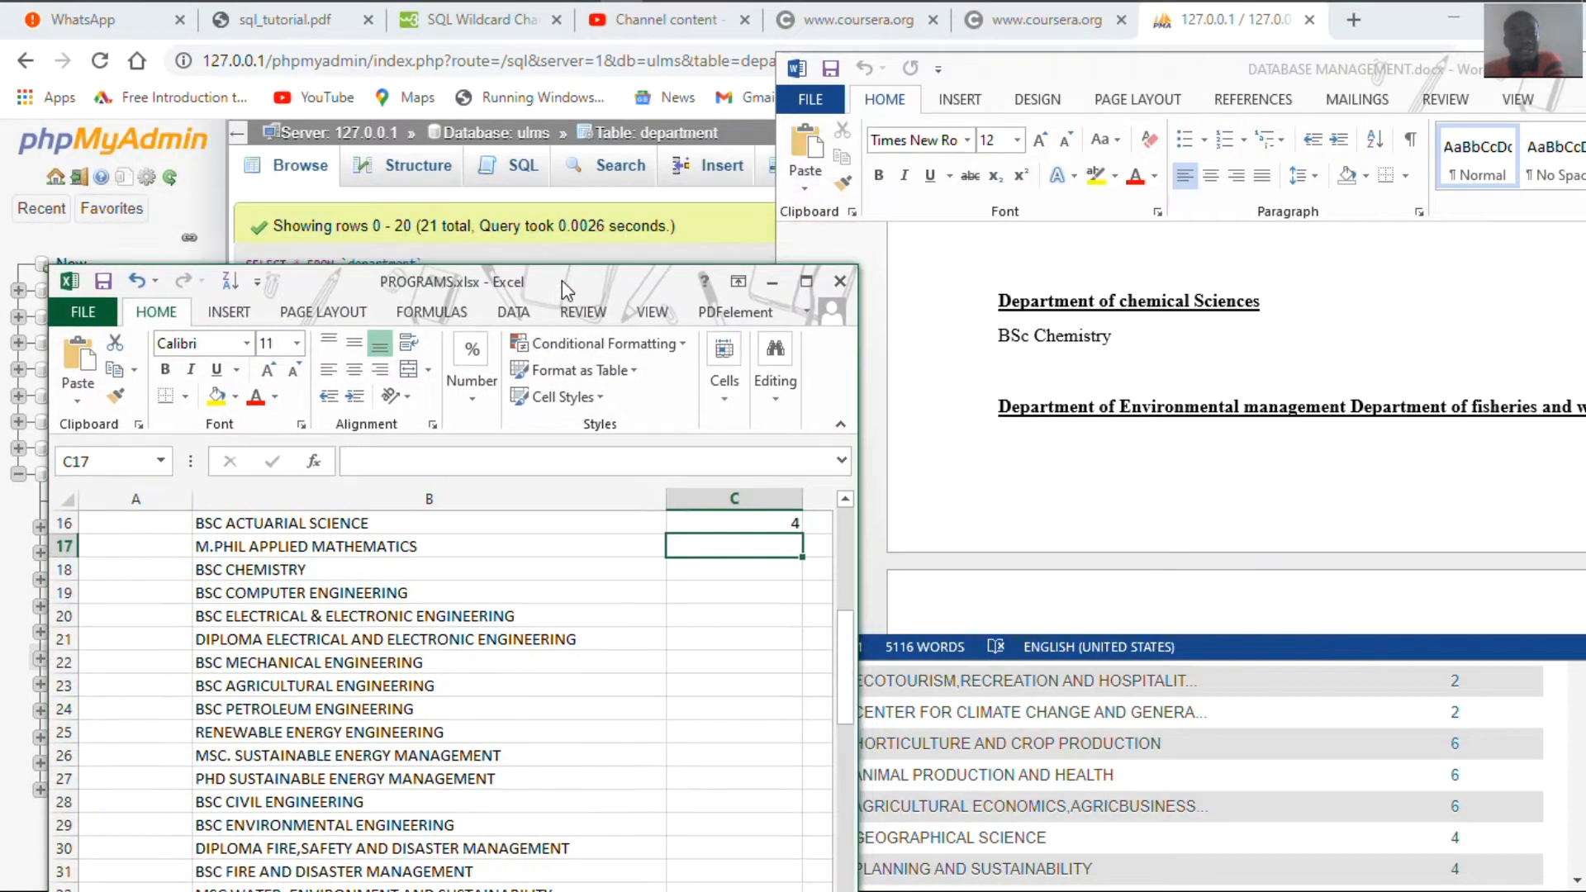
# Look up the chemical sciences department's ID in phpMyAdmin's department table, checking the department name against the Word document
pyautogui.click(605, 192)
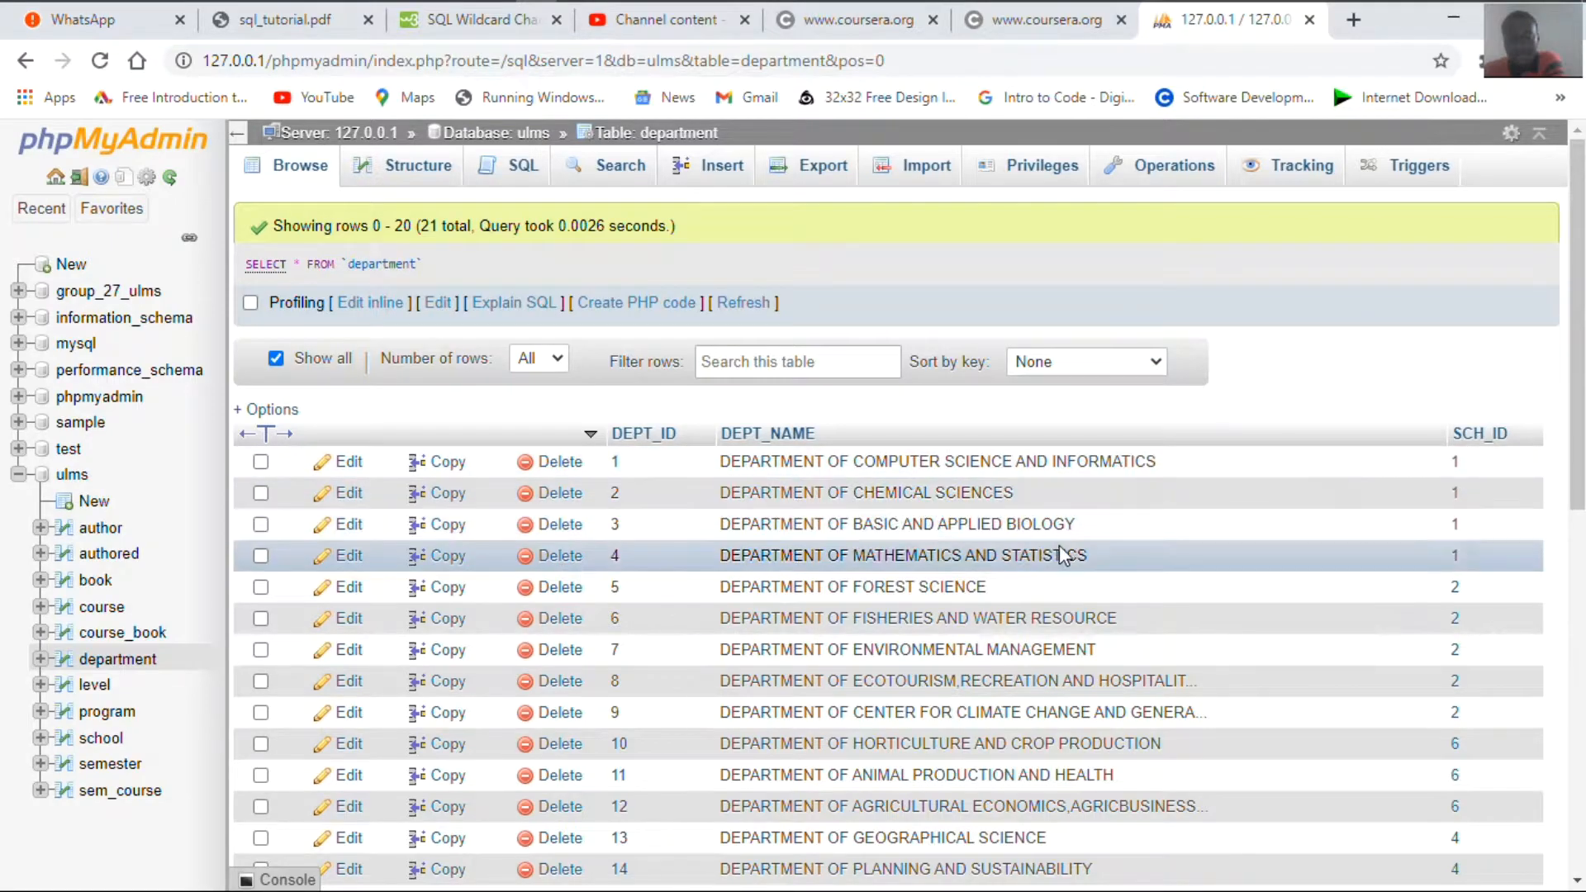
pyautogui.moveTo(1057, 12)
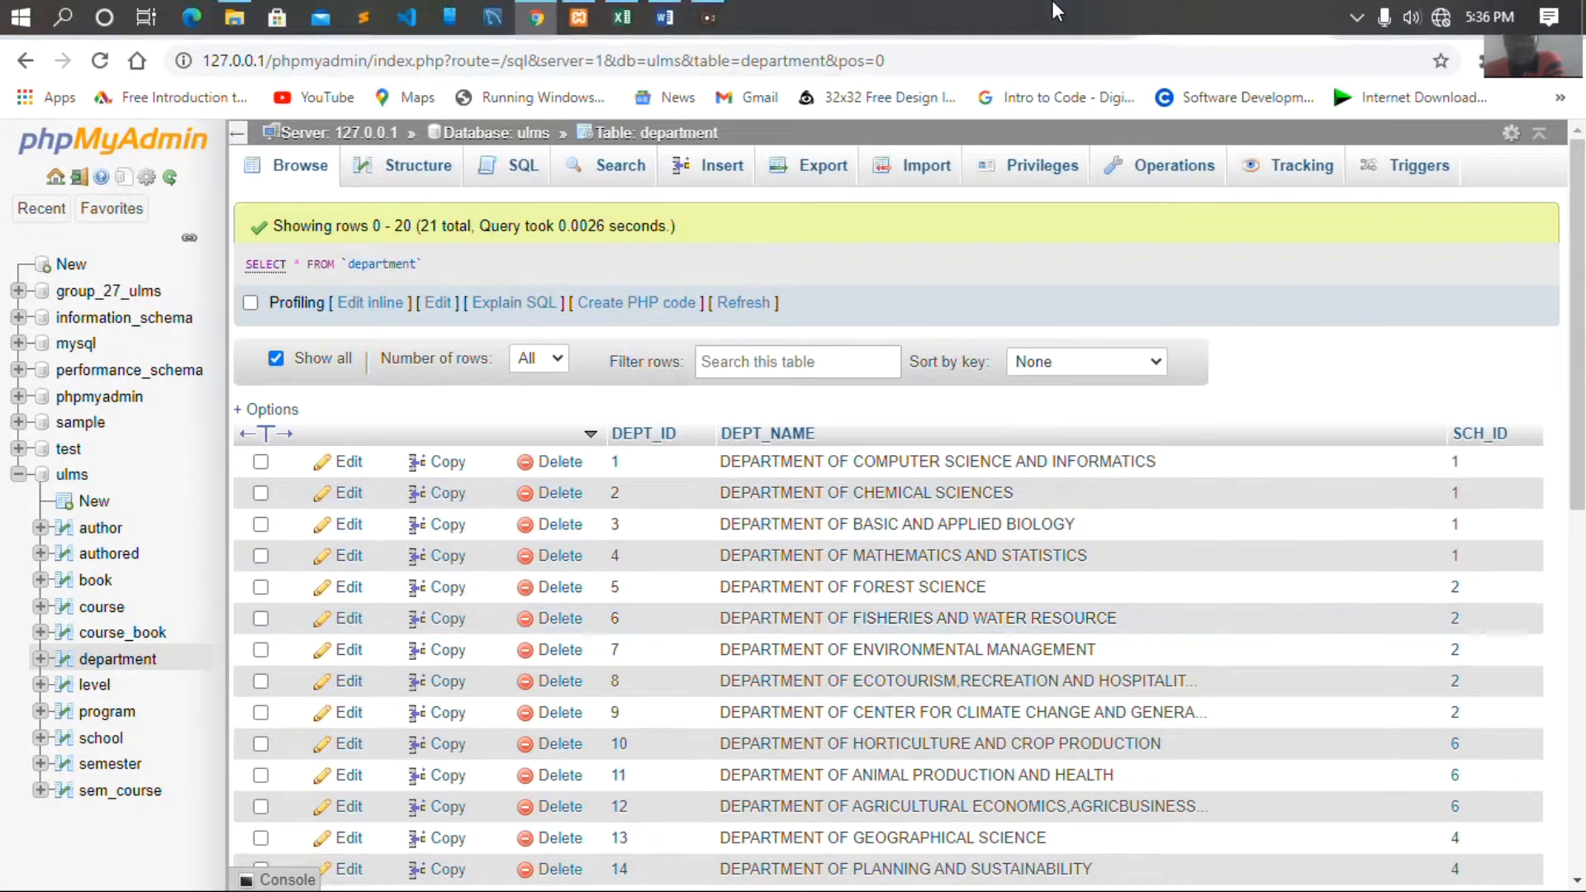
pyautogui.click(663, 17)
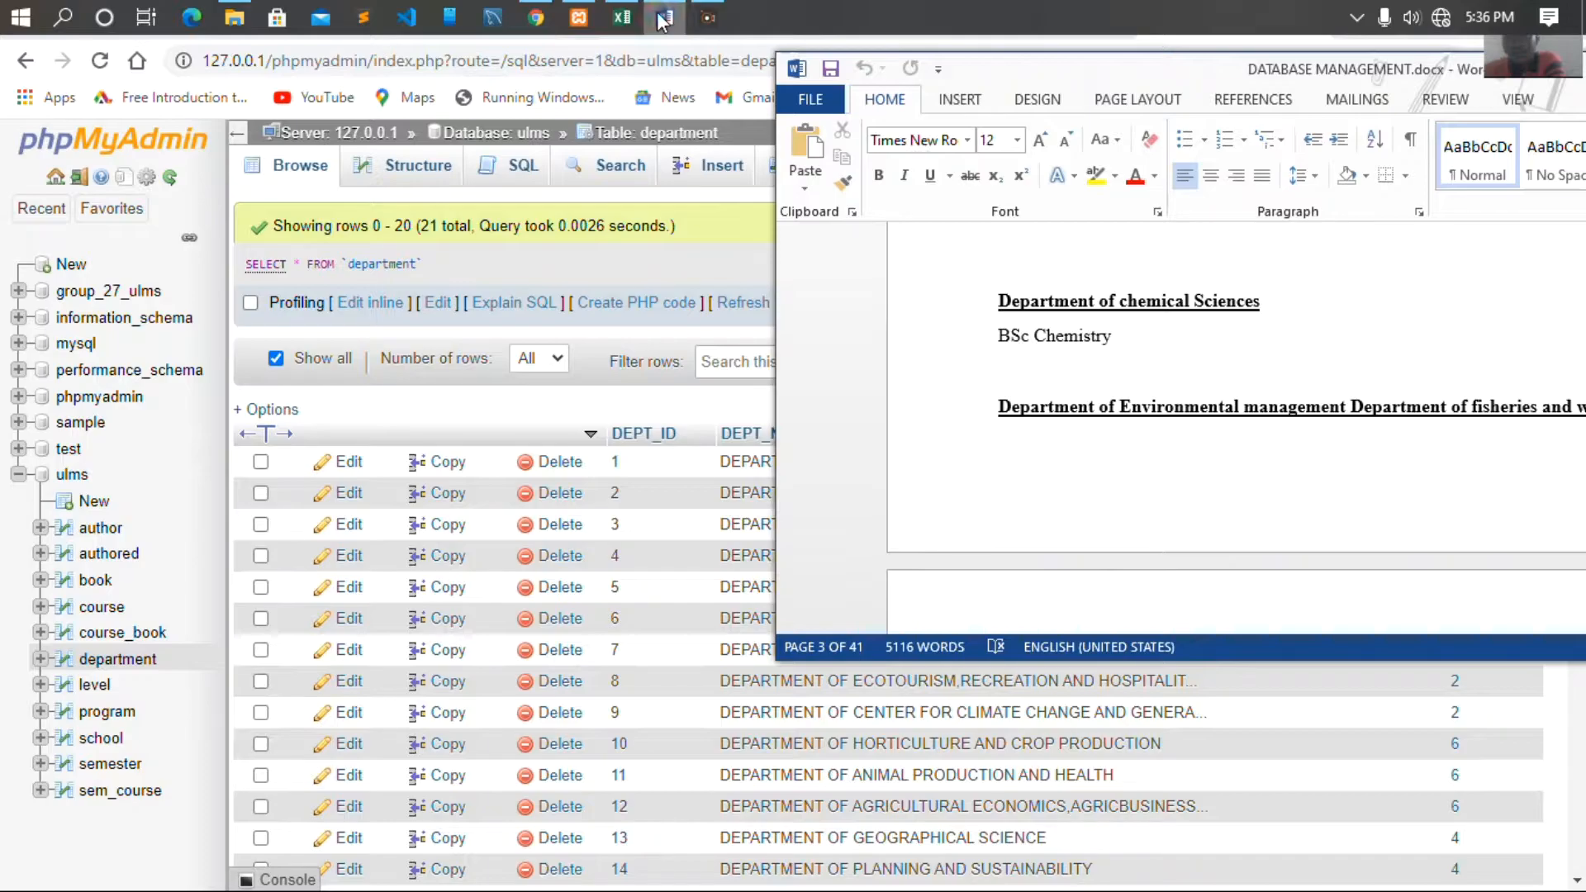
pyautogui.click(663, 17)
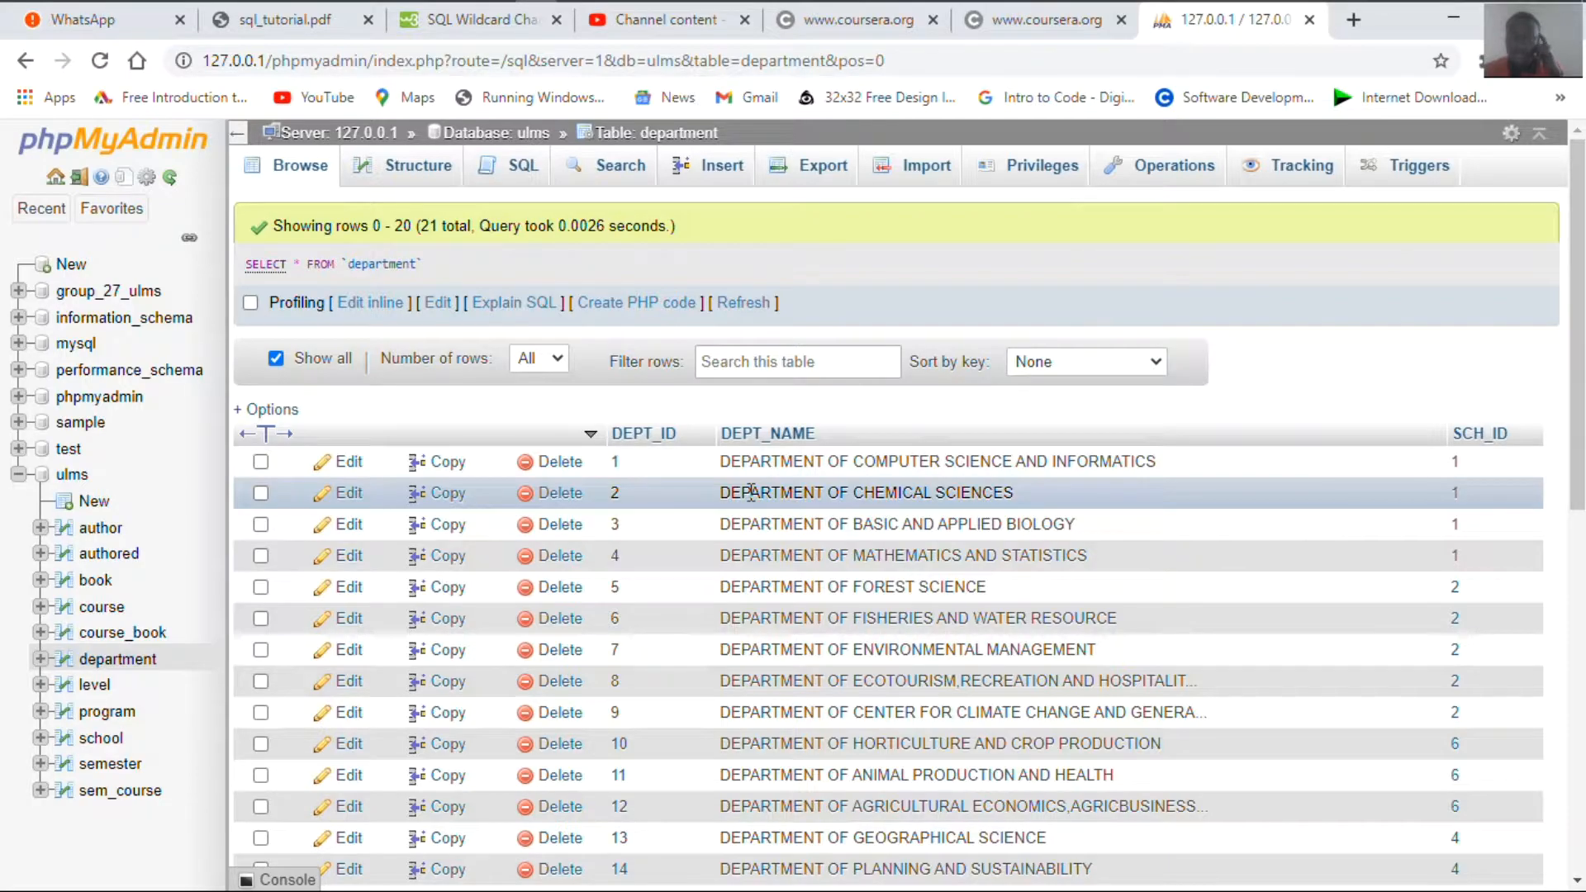
pyautogui.moveTo(686, 10)
# Bring the workbook and Word document back side by side and enter DEPT_ID 2 for BSC CHEMISTRY
pyautogui.click(631, 17)
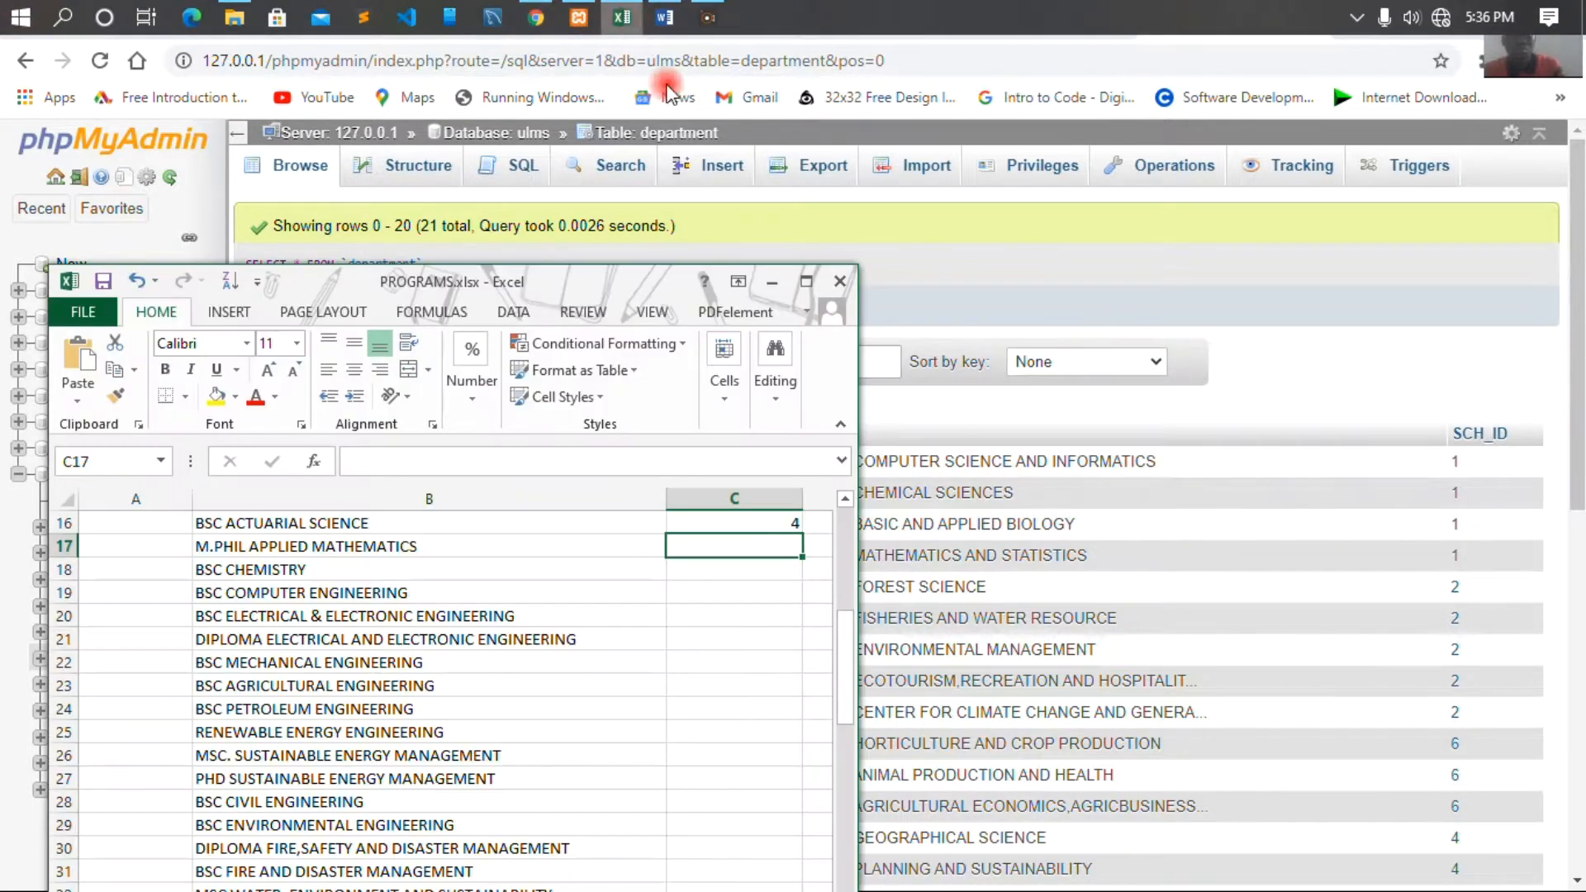
pyautogui.click(665, 18)
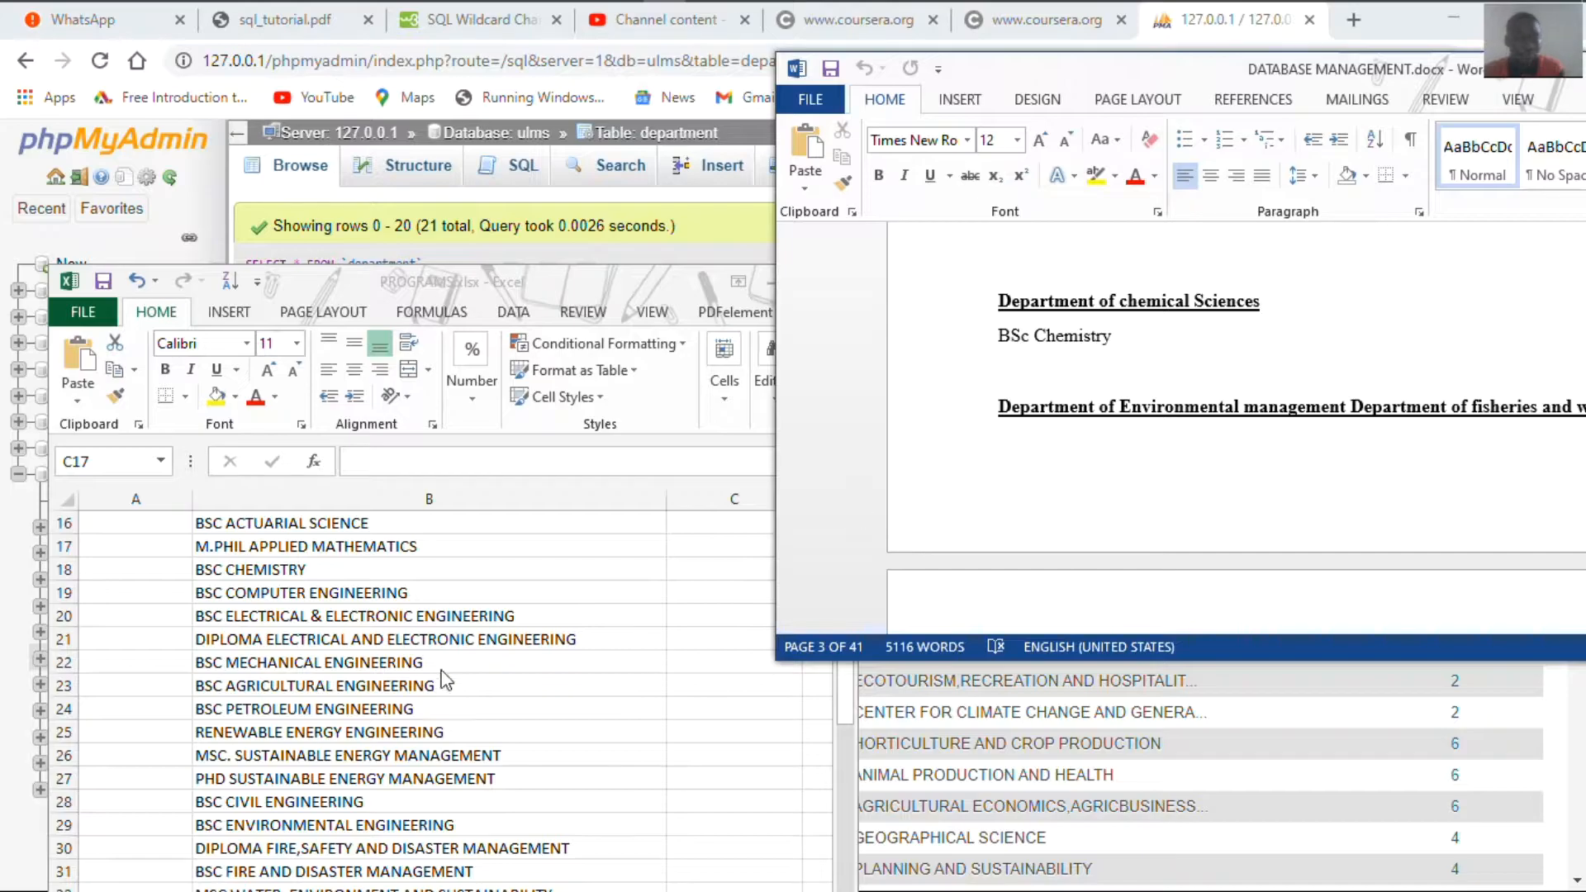
pyautogui.click(353, 567)
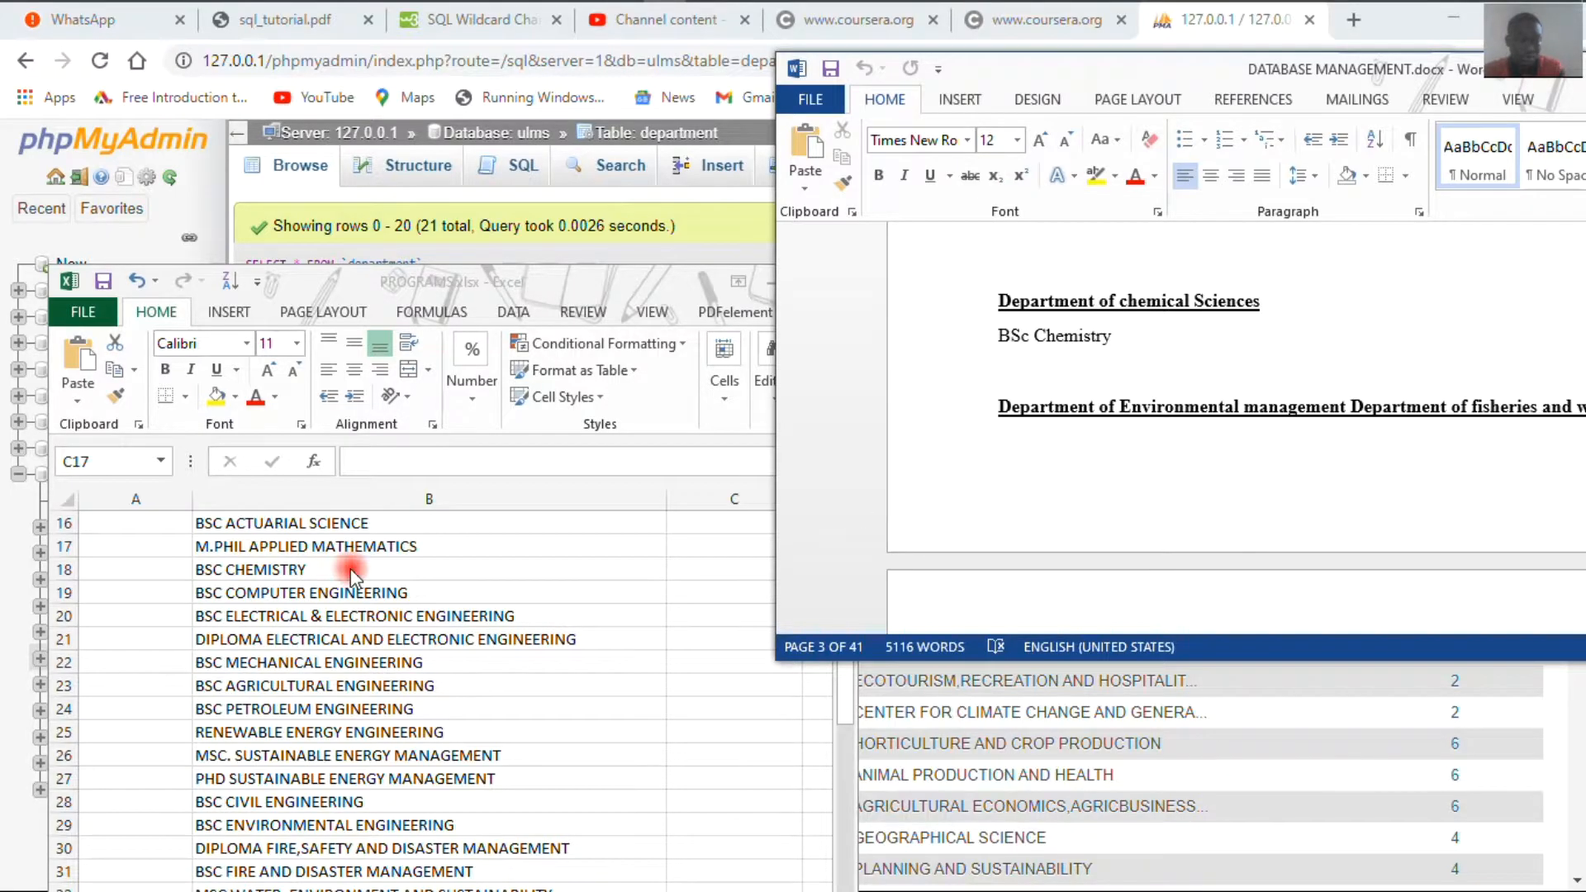
pyautogui.click(727, 572)
pyautogui.write('2')
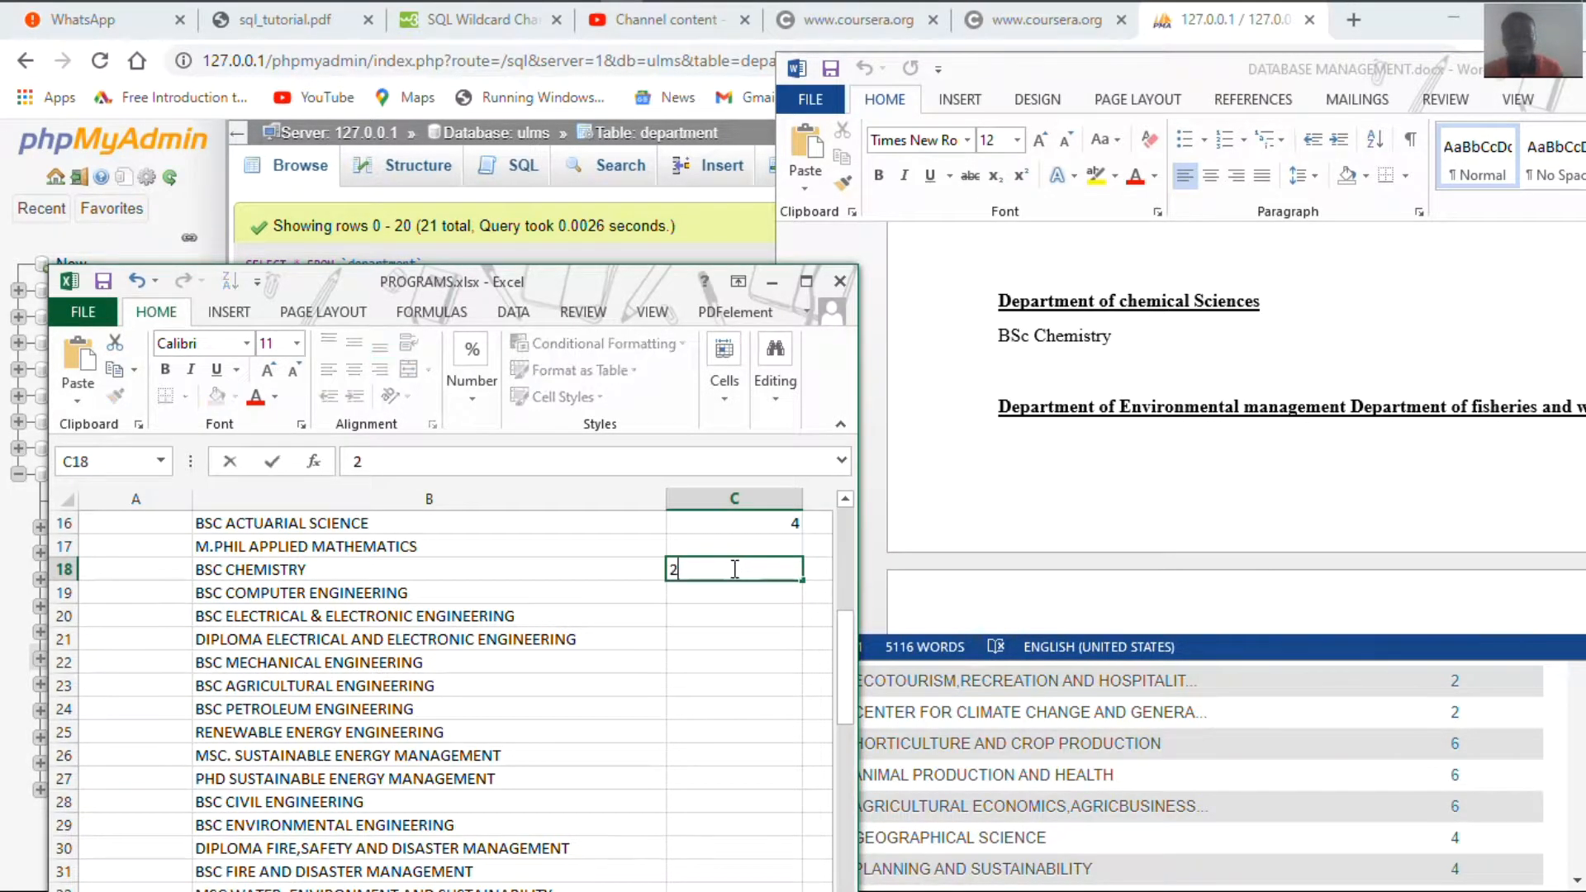
pyautogui.click(1127, 470)
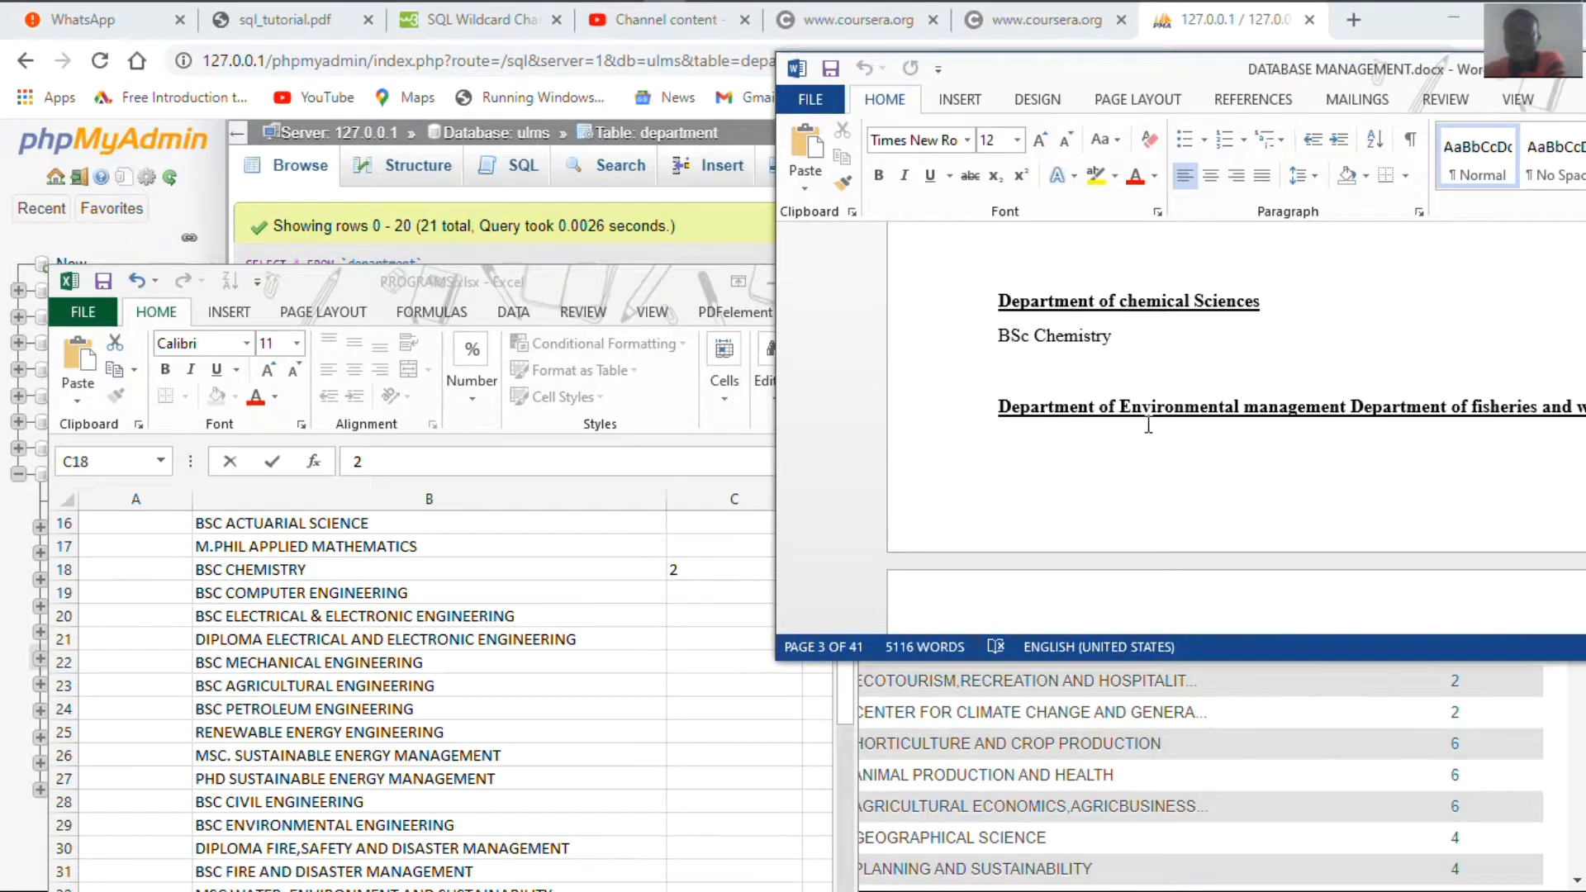
# Read the programmes listed under the Department of Environmental management heading in the Word document, moving its window so both lists can be compared
pyautogui.scroll(-3, 1148, 426)
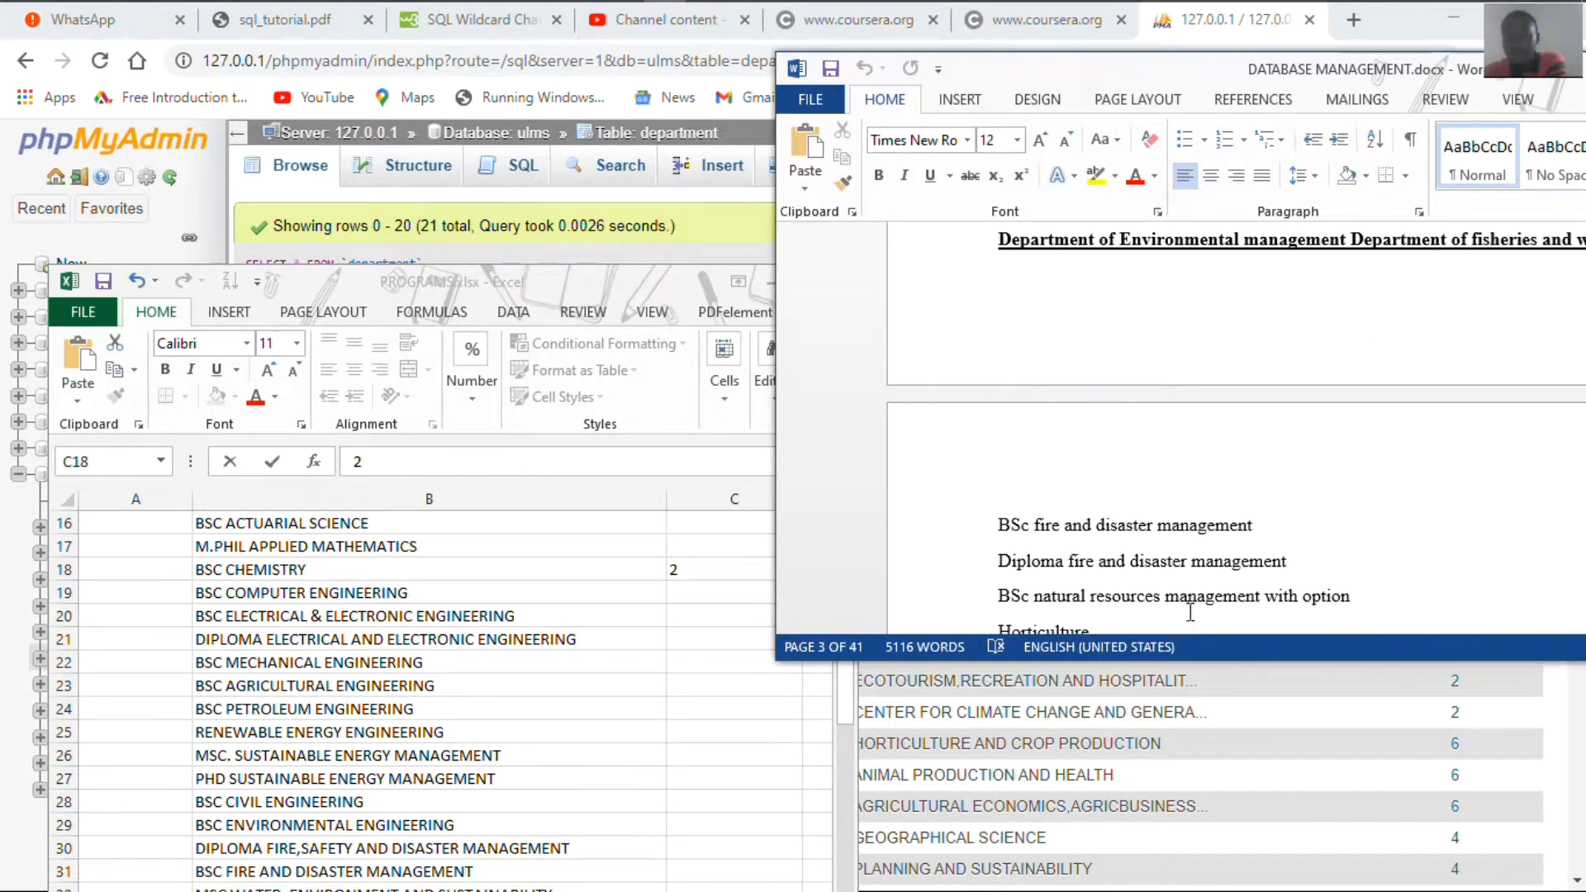
pyautogui.moveTo(1255, 83); pyautogui.dragTo(1082, 78)
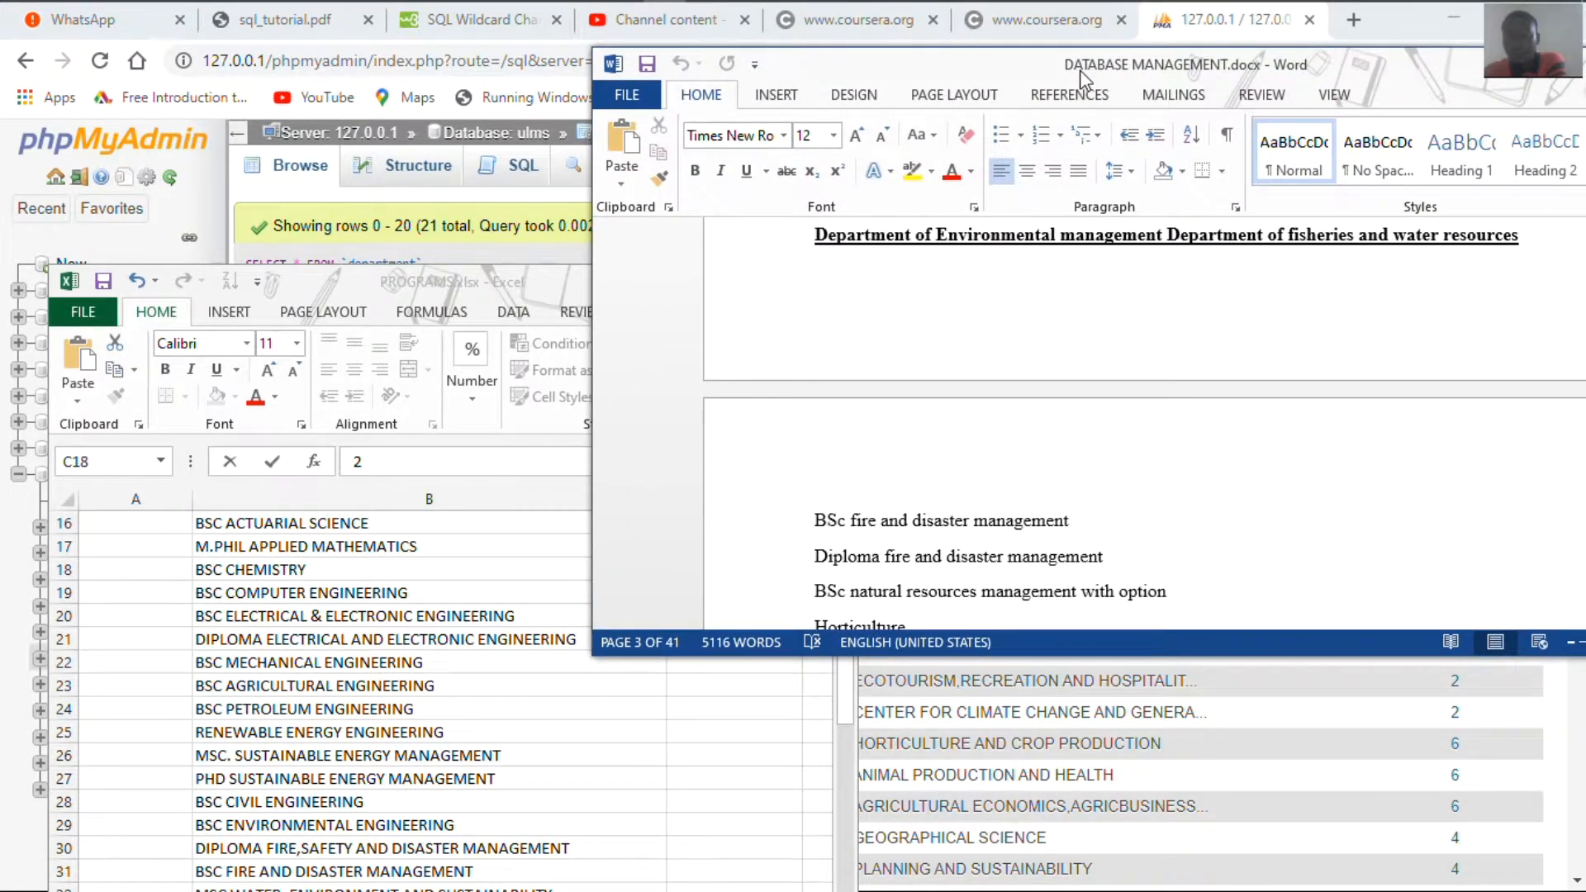
pyautogui.moveTo(1082, 78); pyautogui.dragTo(1311, 63)
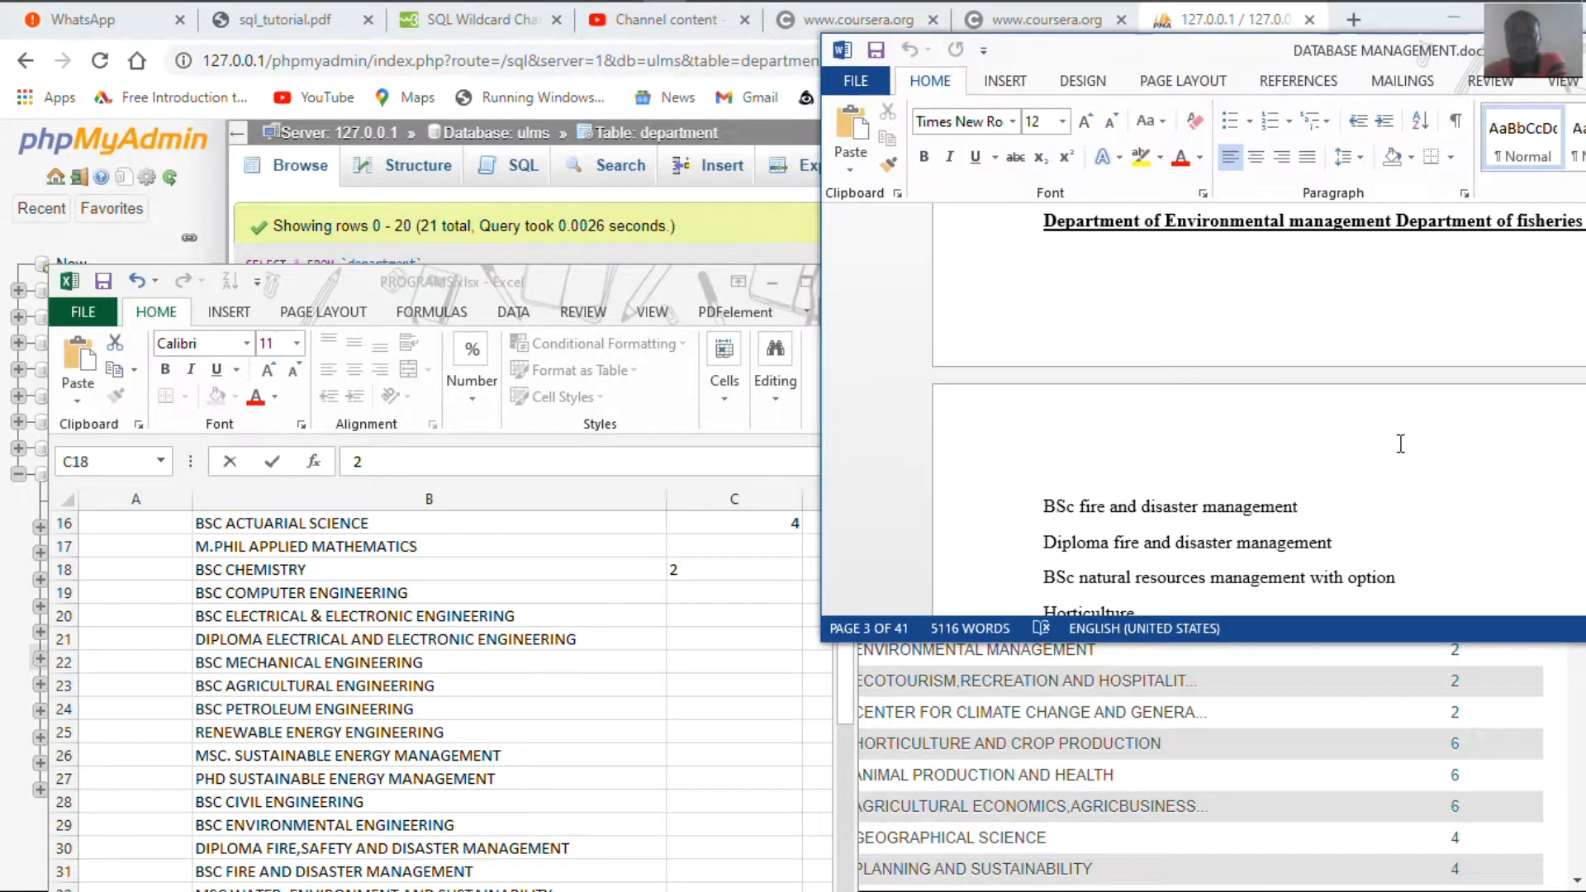
pyautogui.scroll(-3, 1401, 444)
pyautogui.scroll(-2, 1400, 444)
pyautogui.scroll(1, 1400, 444)
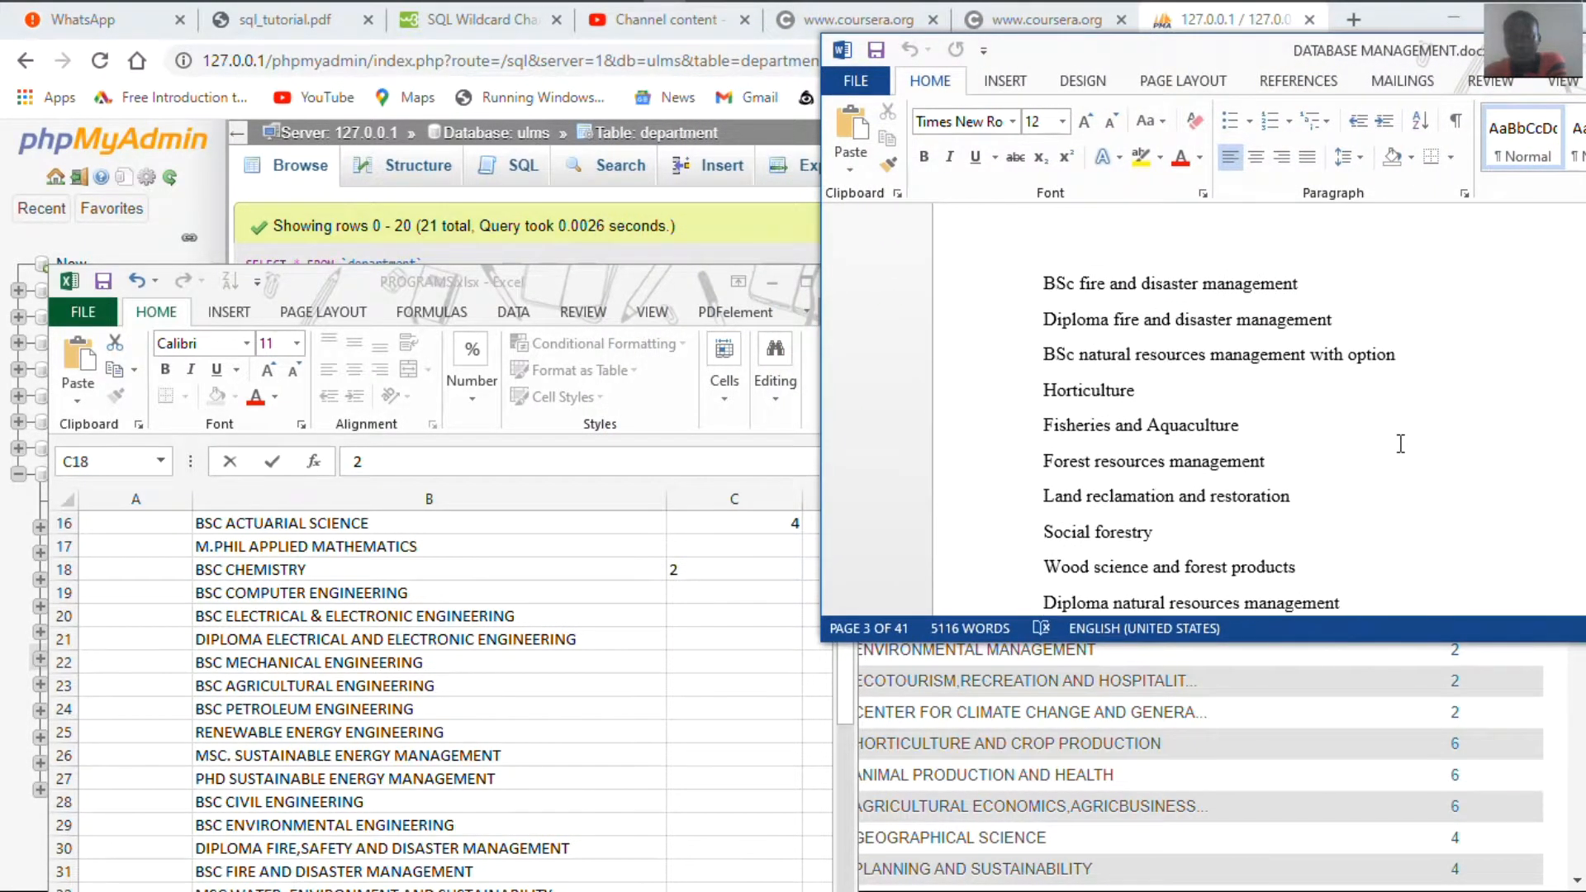
pyautogui.scroll(-1, 1401, 444)
pyautogui.scroll(3, 1401, 444)
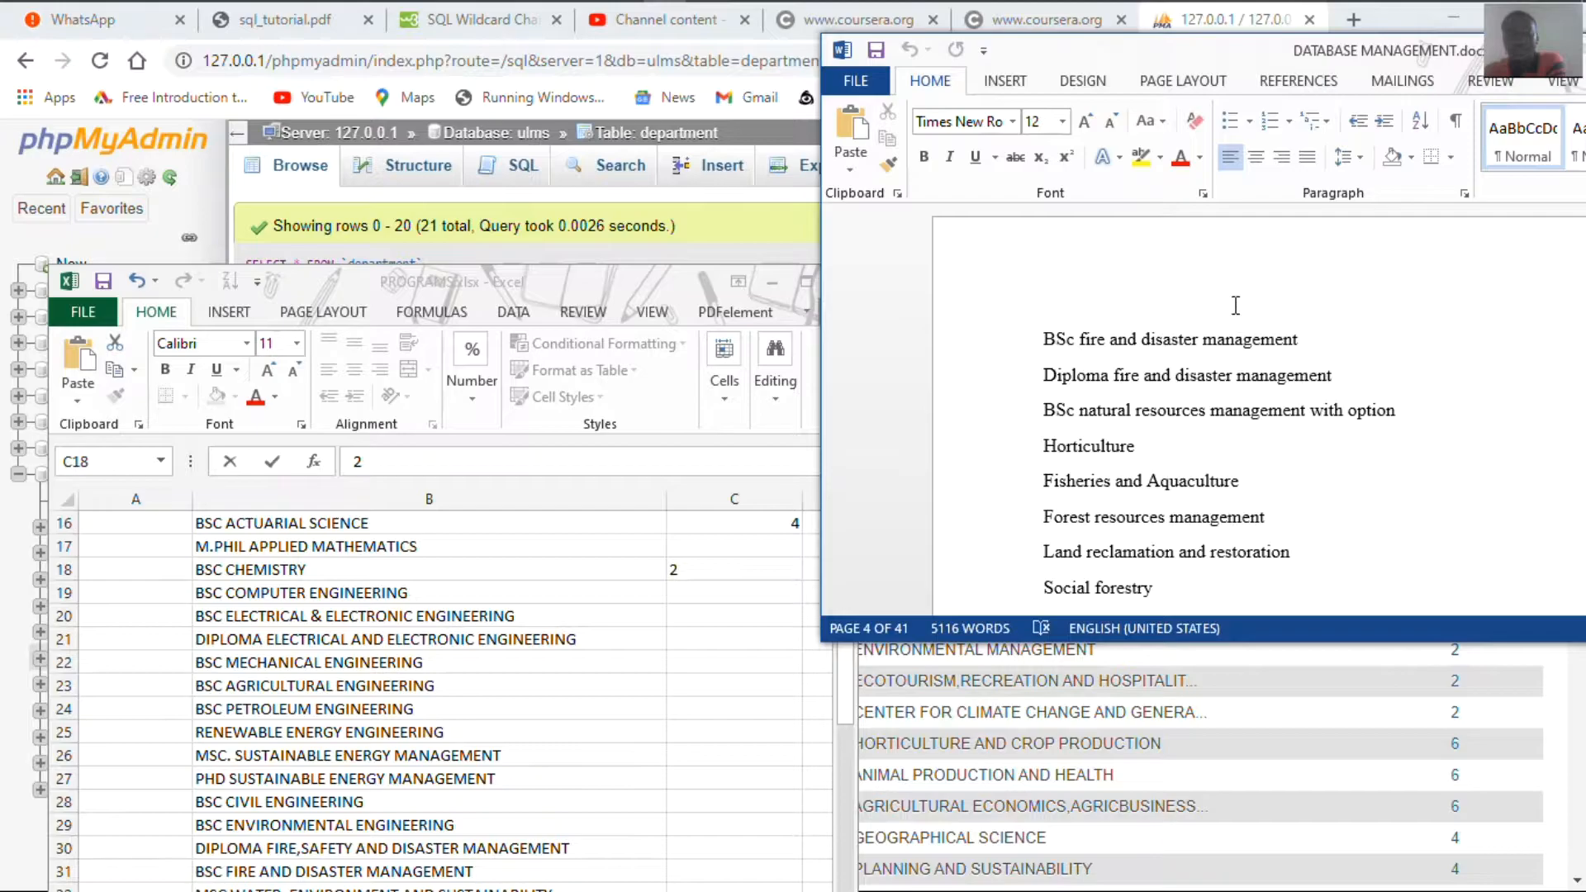
pyautogui.scroll(6, 1235, 305)
pyautogui.scroll(-3, 1236, 306)
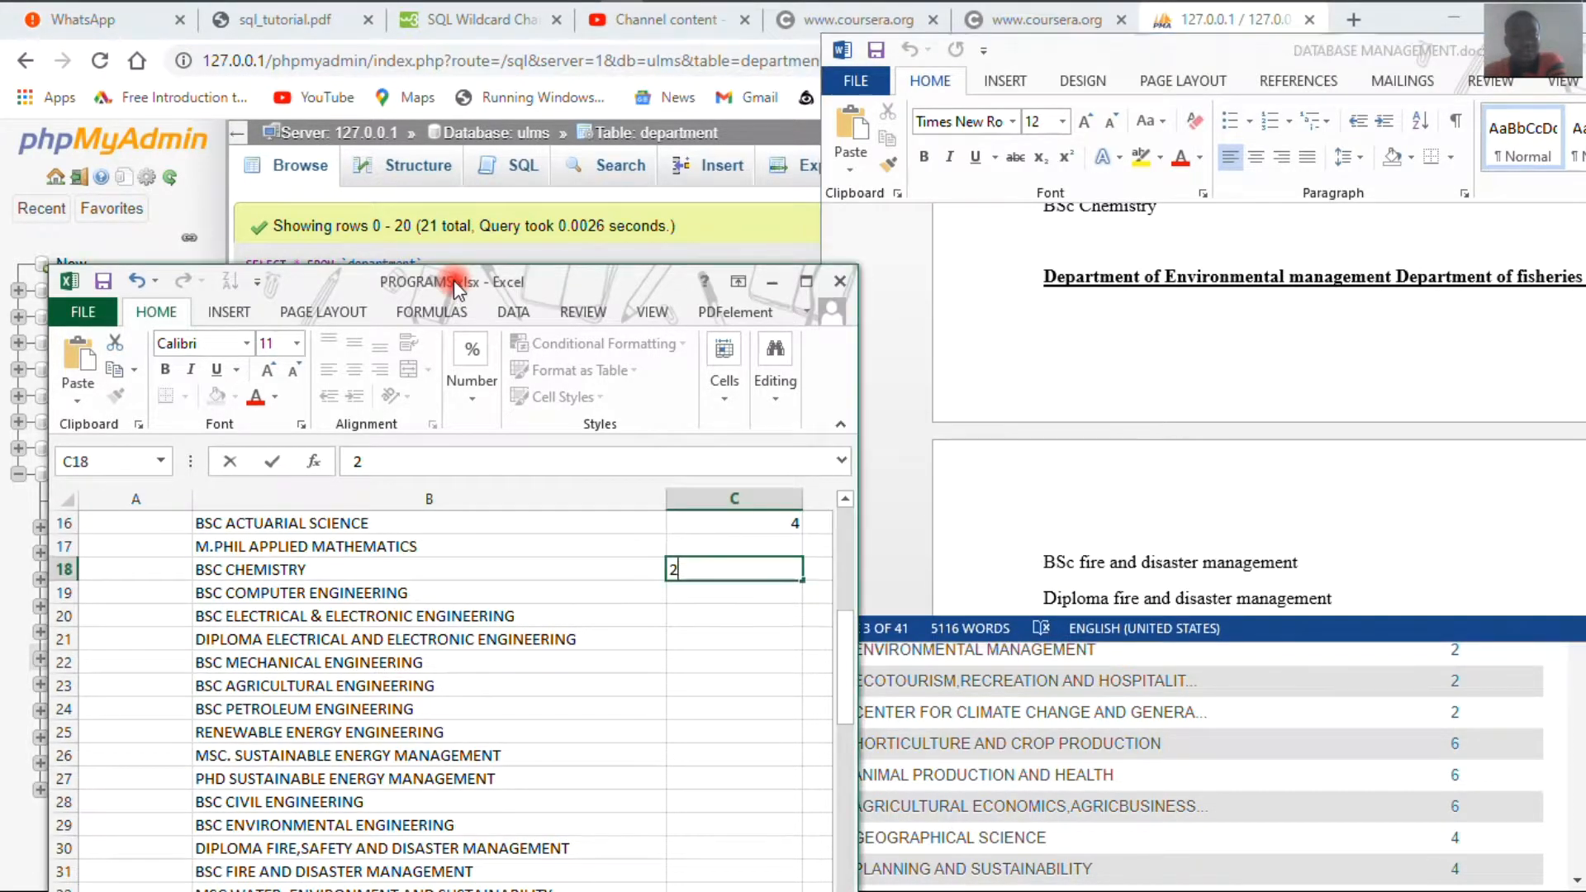
# Look up the environmental management department's ID in phpMyAdmin's department table
pyautogui.click(467, 253)
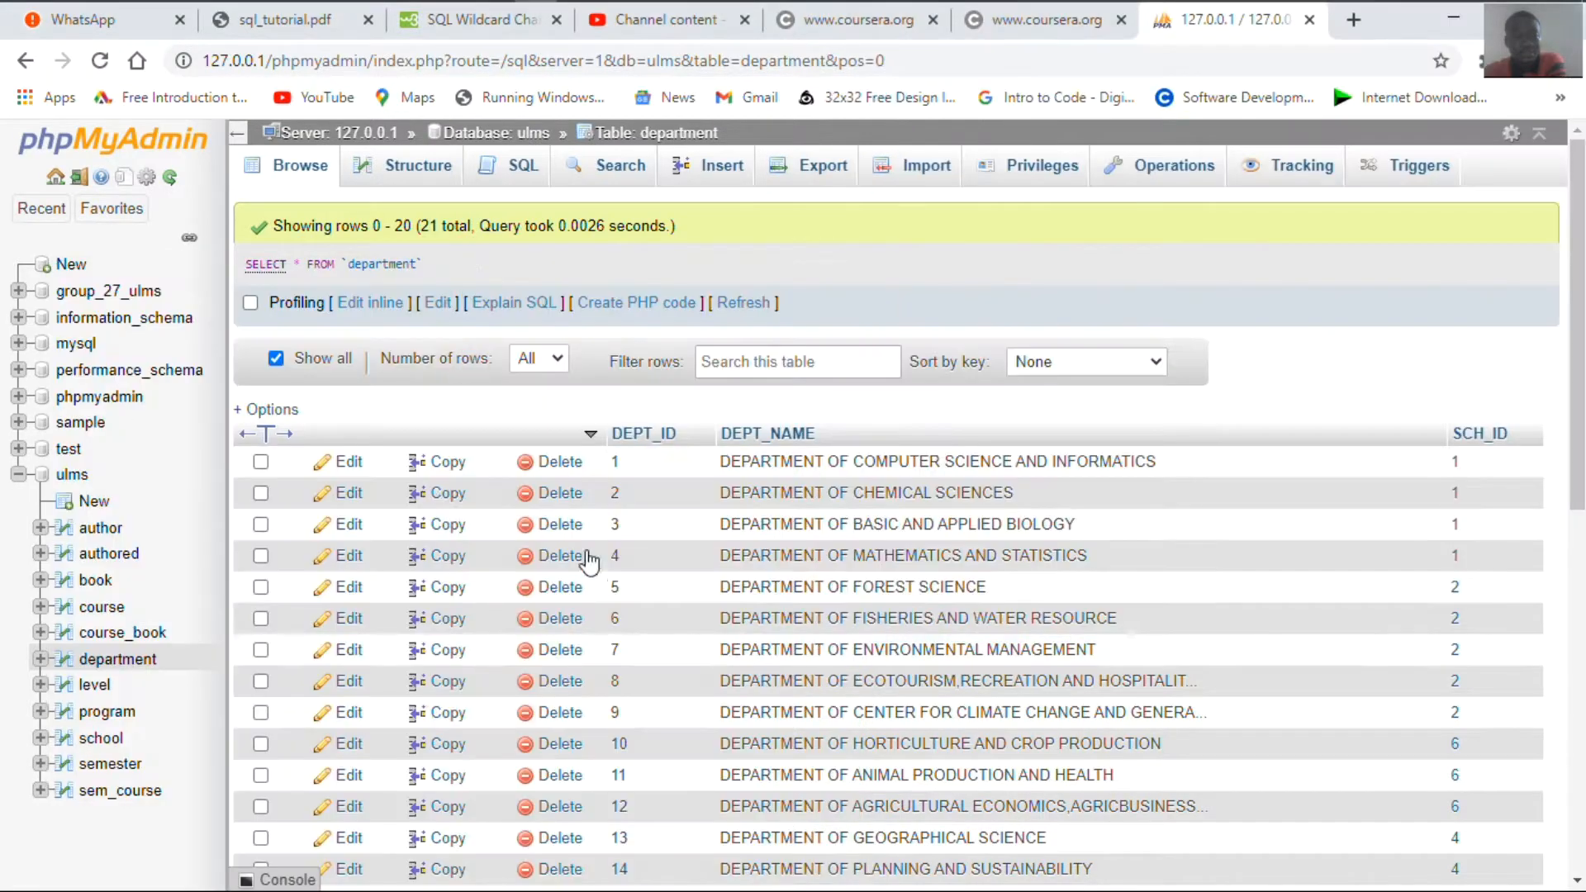
pyautogui.doubleClick(919, 649)
pyautogui.click(659, 647)
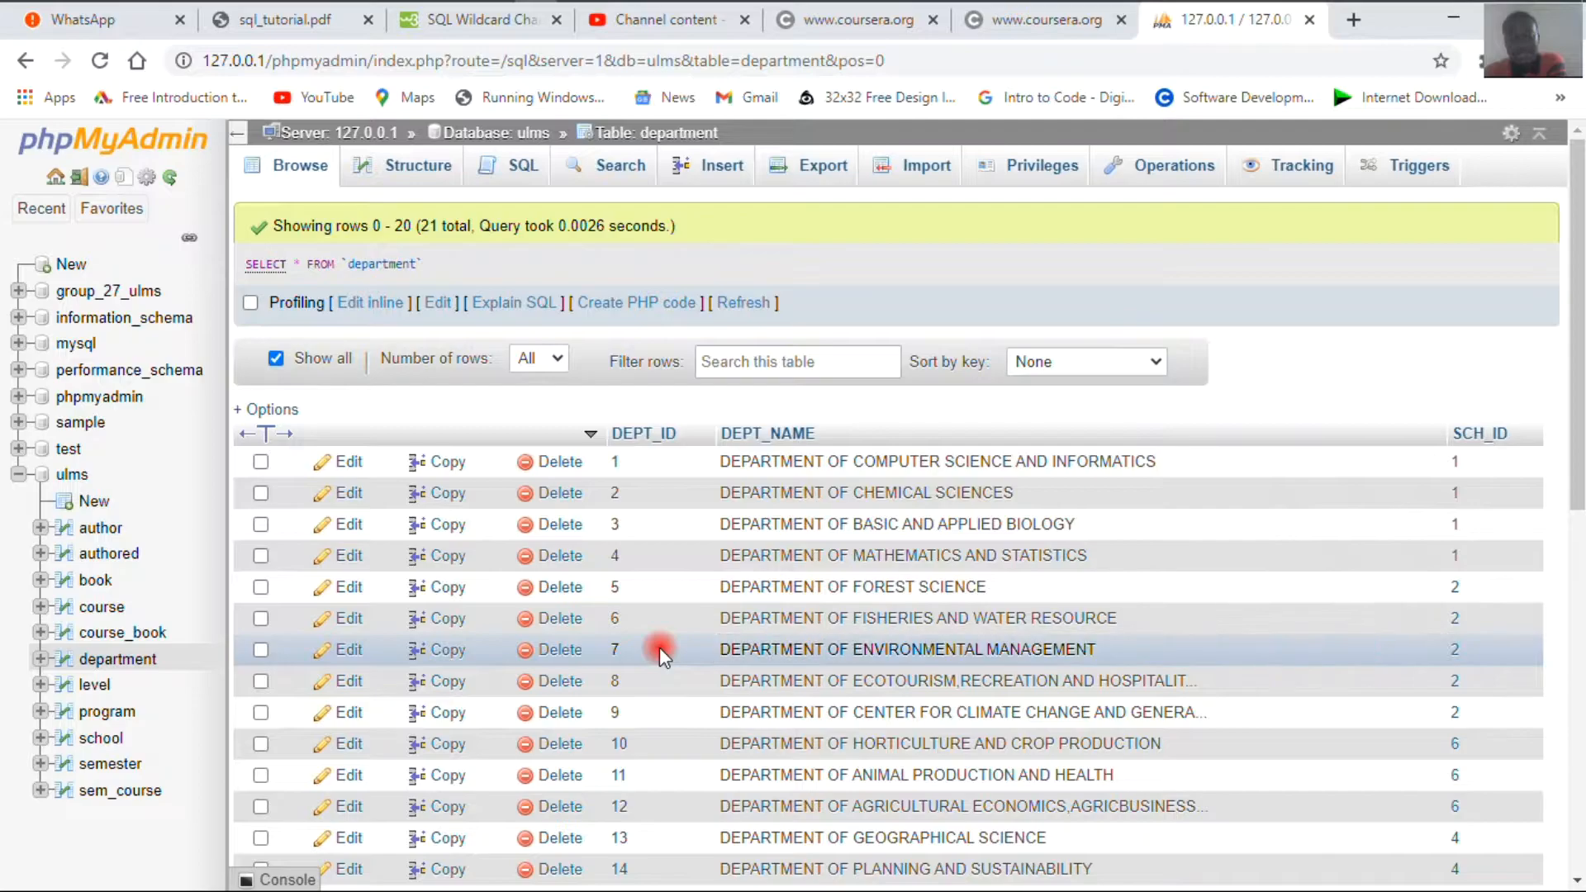
# Bring the workbook and the Word programme list back on screen and move the PROGRAMS workbook window higher to expose more rows
pyautogui.moveTo(748, 2)
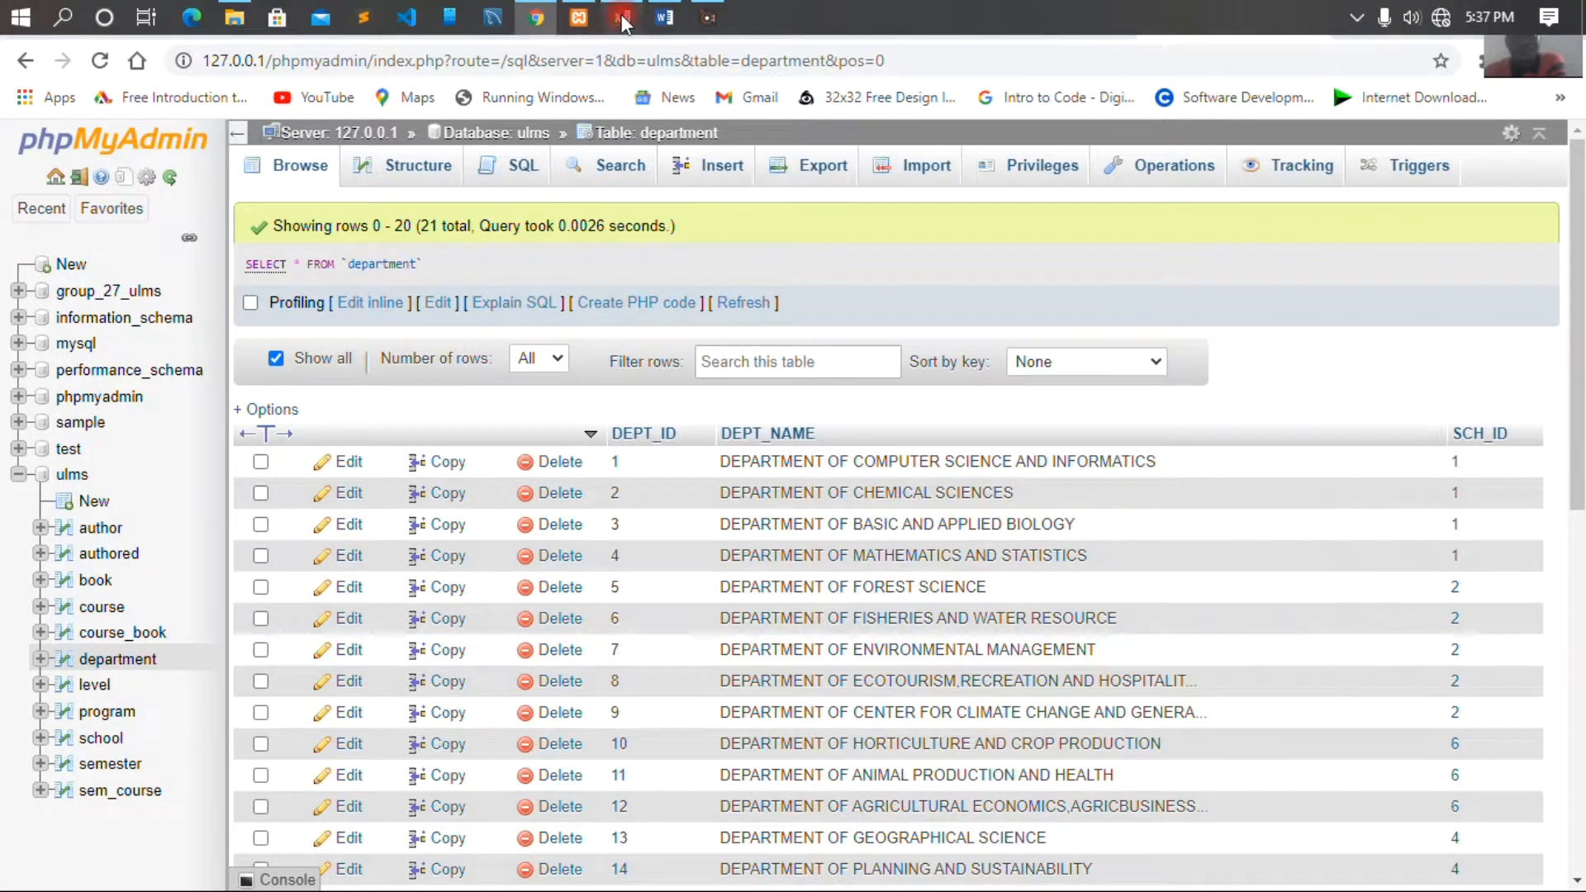
pyautogui.click(621, 17)
pyautogui.click(665, 16)
pyautogui.scroll(-3, 1202, 427)
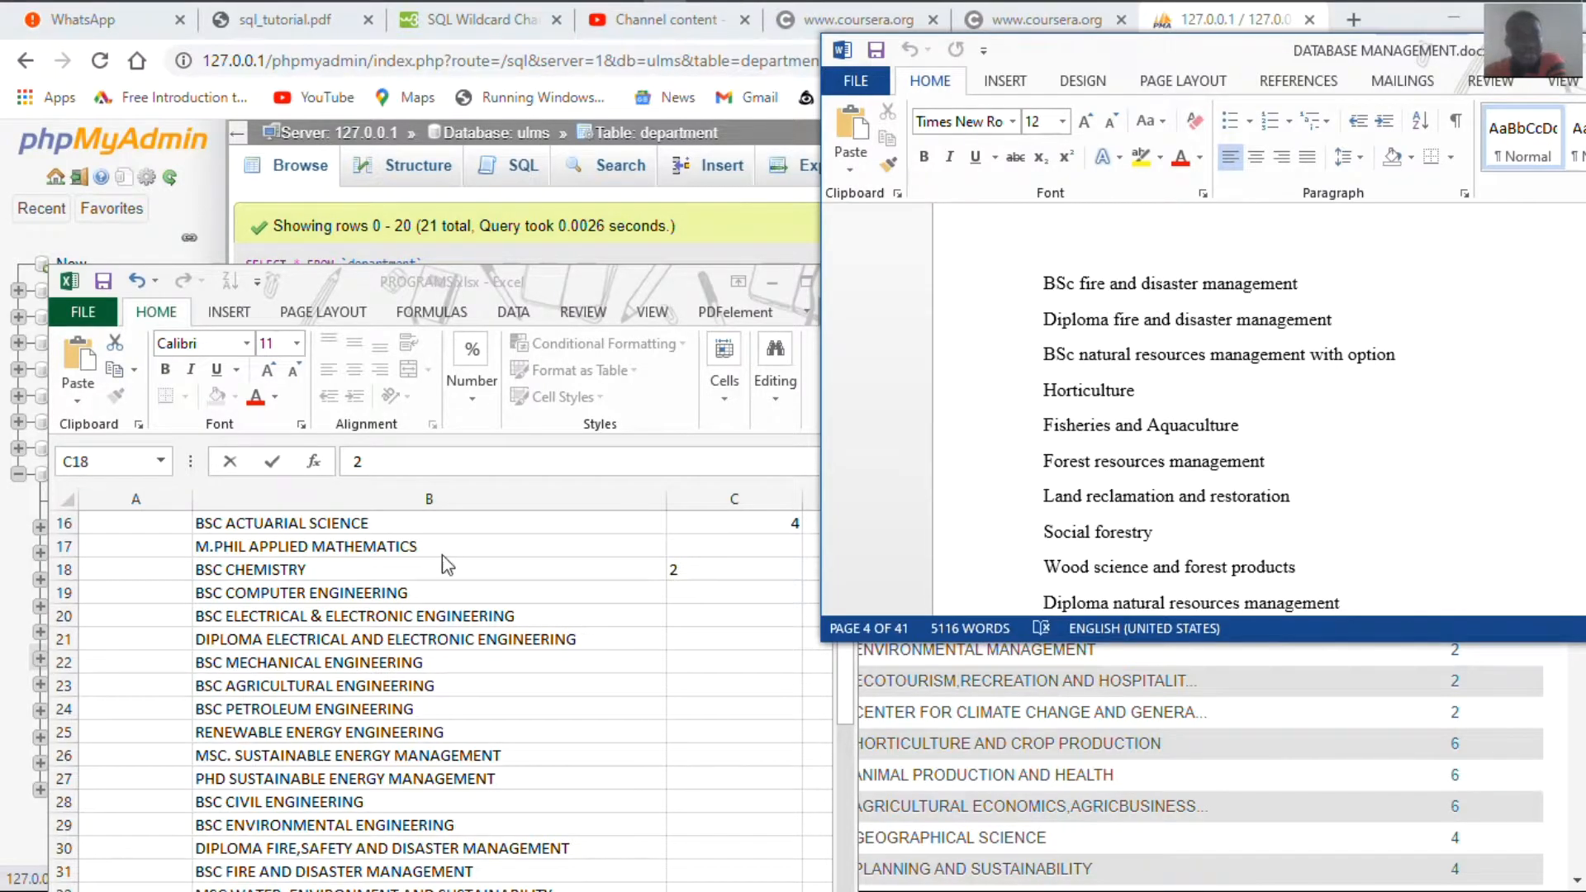
pyautogui.click(411, 285)
pyautogui.moveTo(518, 284); pyautogui.dragTo(523, 162)
pyautogui.write('2')
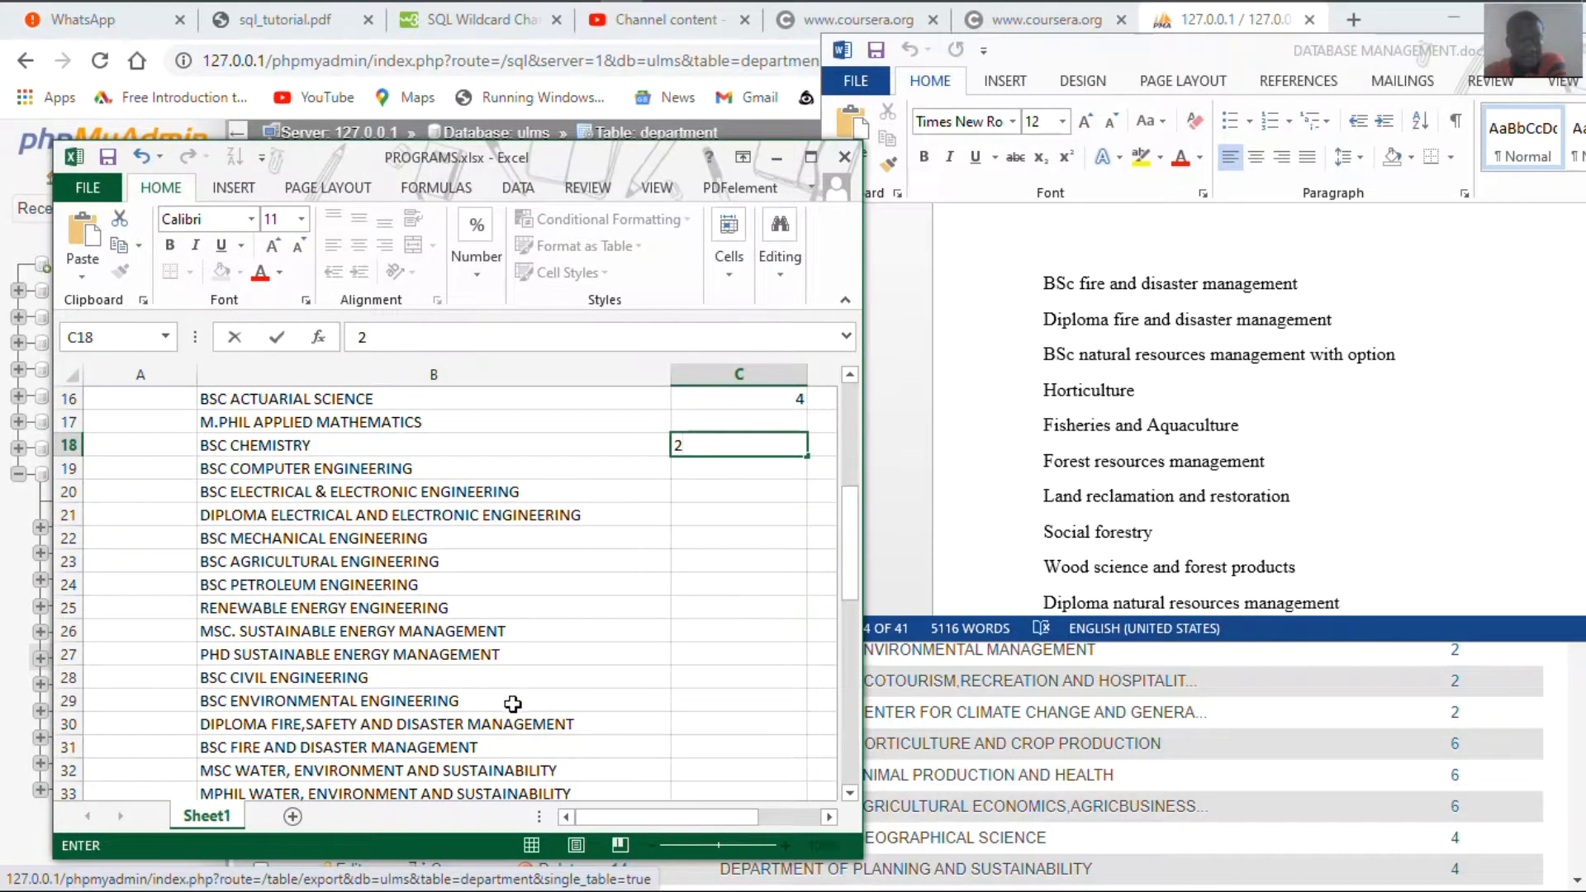
# Enter DEPT_ID 7 for BSC FIRE AND DISASTER MANAGEMENT and DIPLOMA FIRE,SAFETY AND DISASTER MANAGEMENT
pyautogui.scroll(-2, 518, 708)
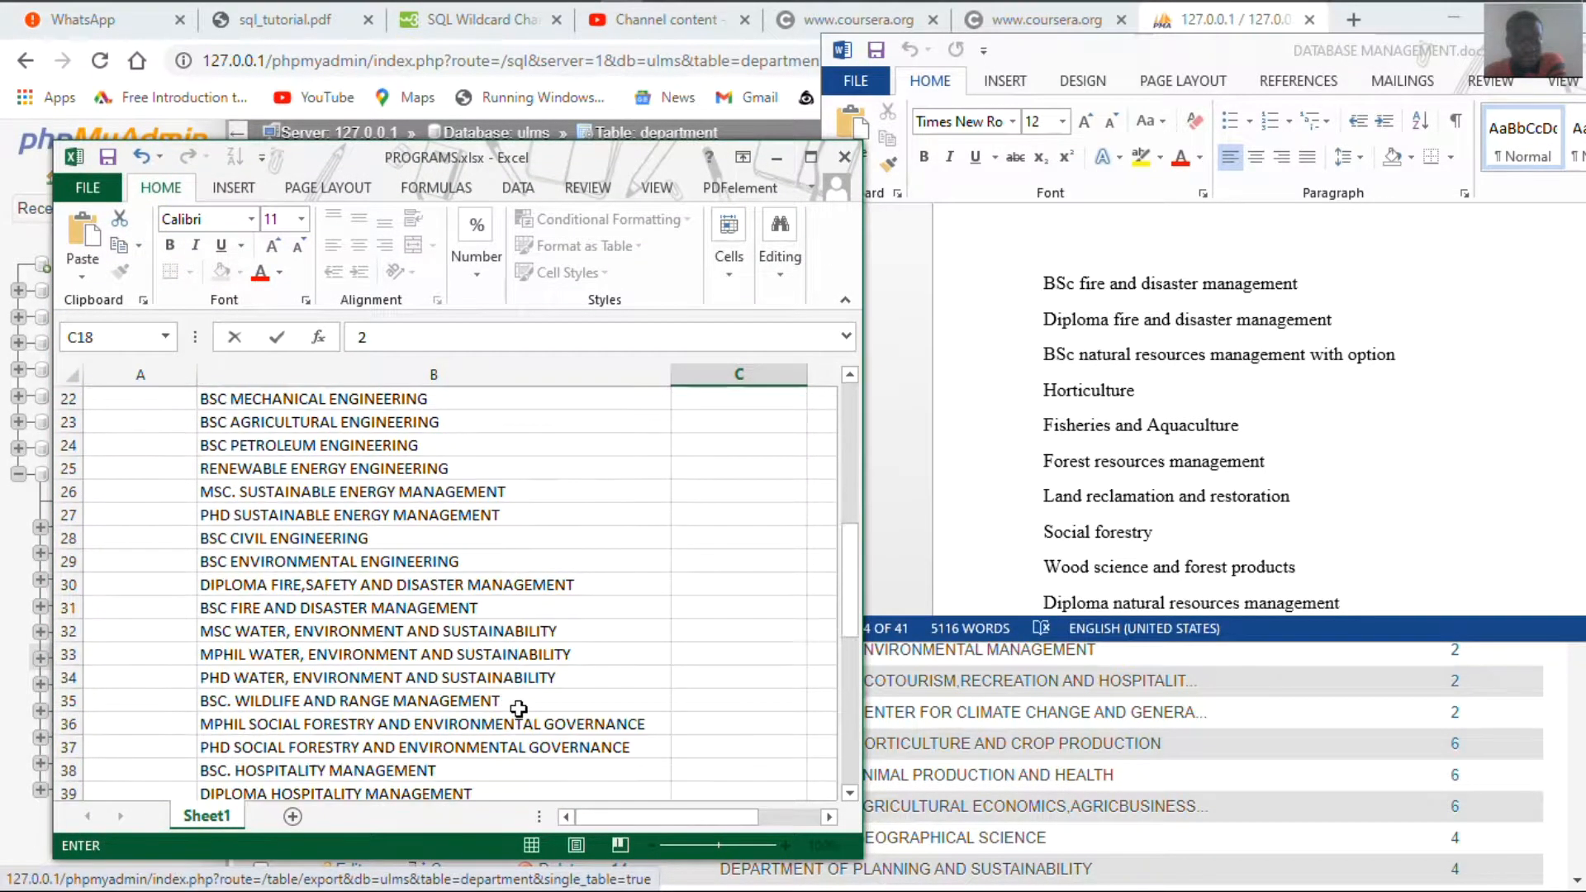
pyautogui.click(258, 604)
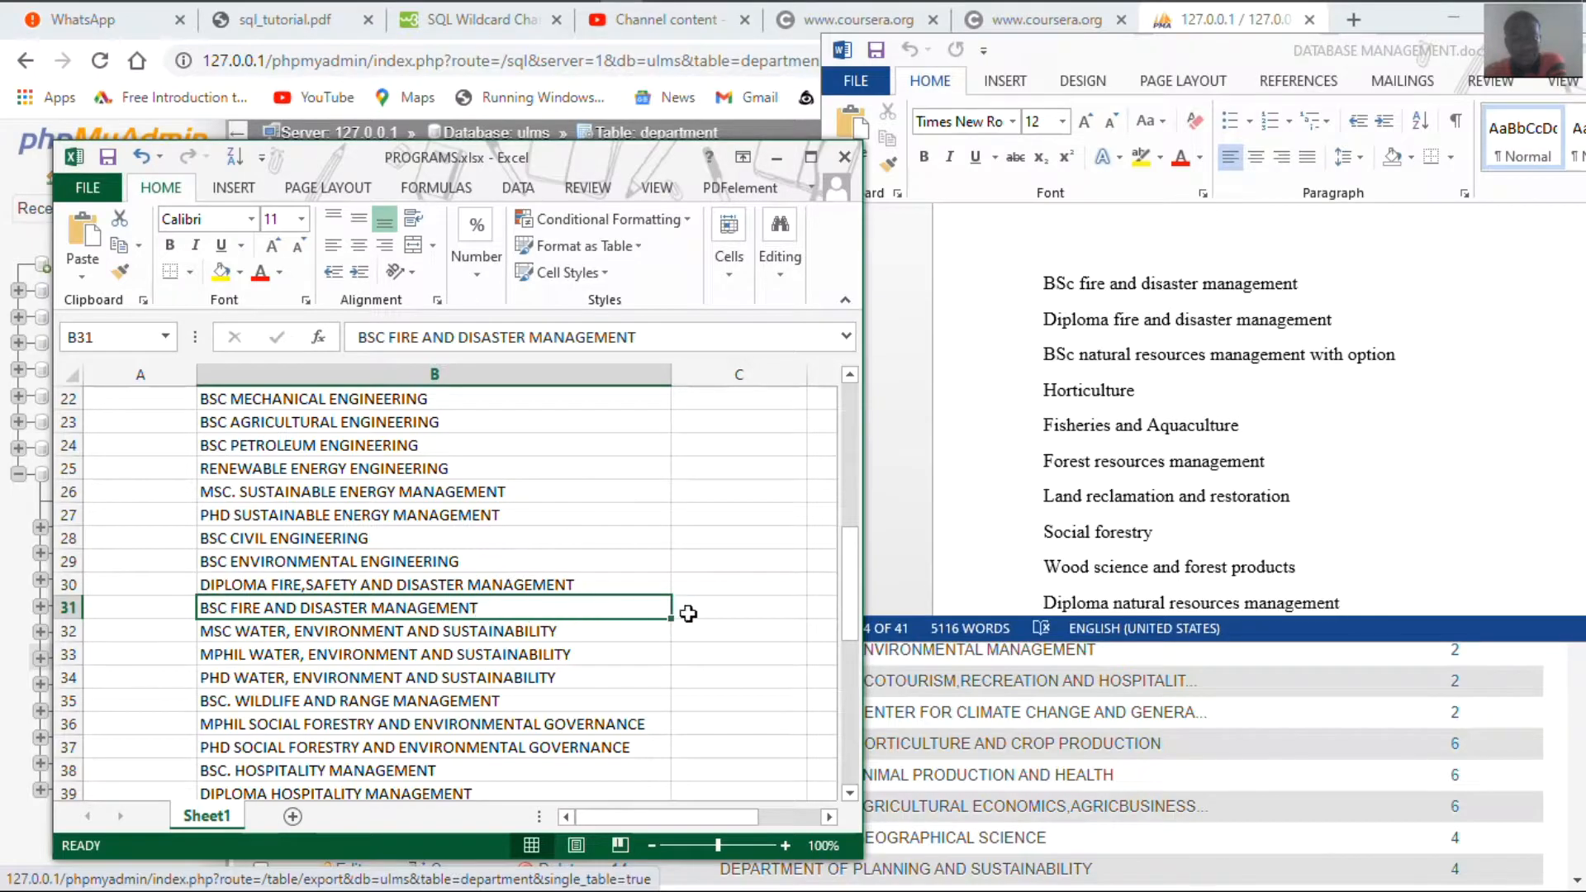
pyautogui.click(739, 615)
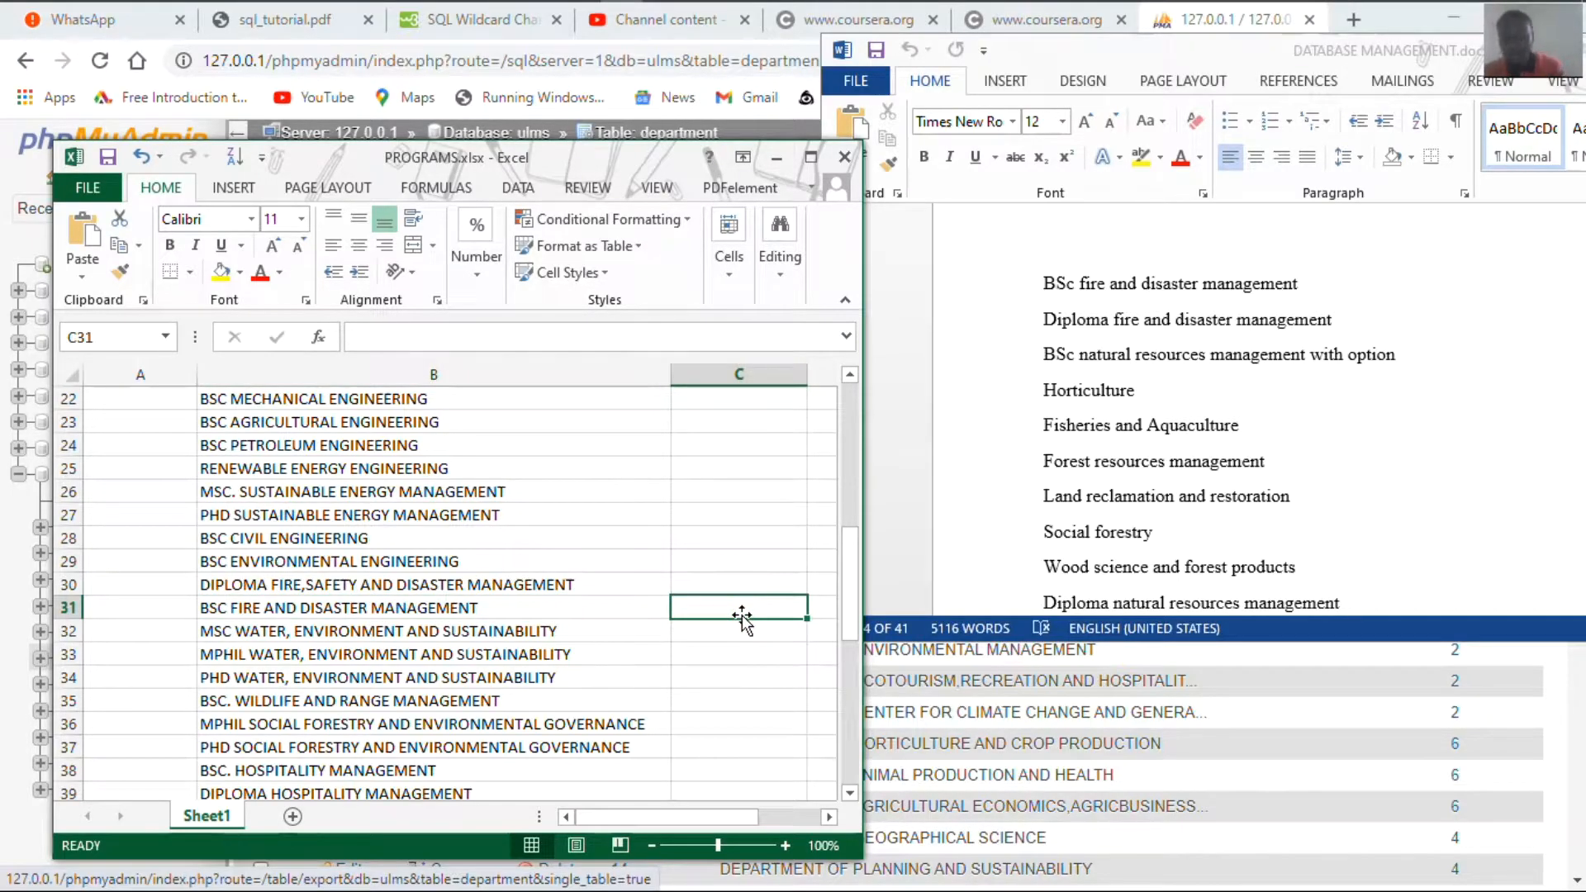
pyautogui.write('7')
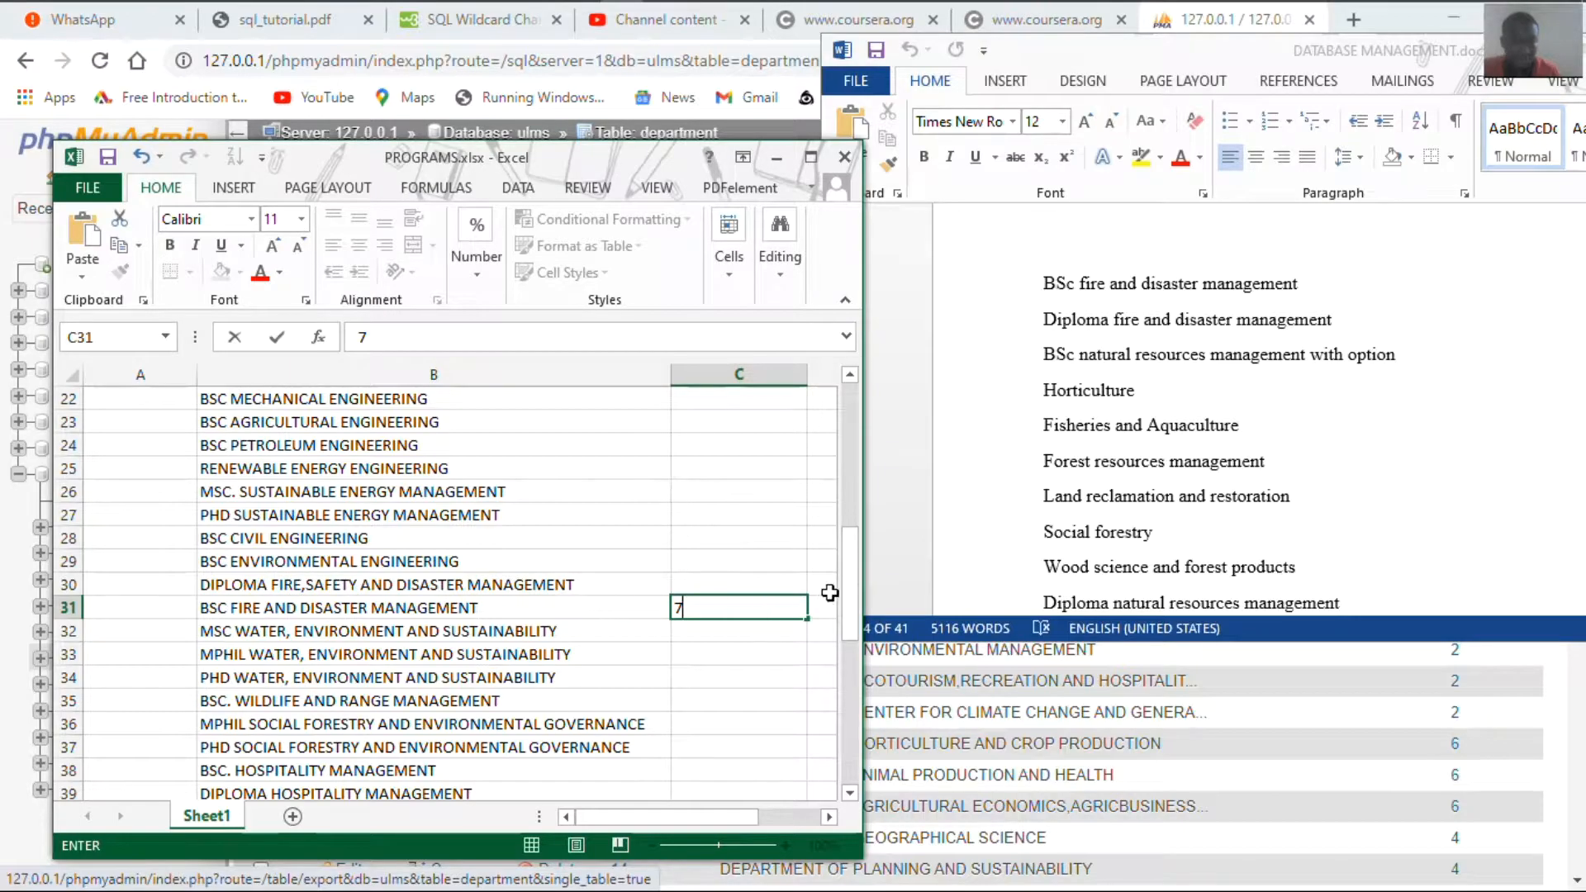
pyautogui.click(775, 586)
pyautogui.write('7')
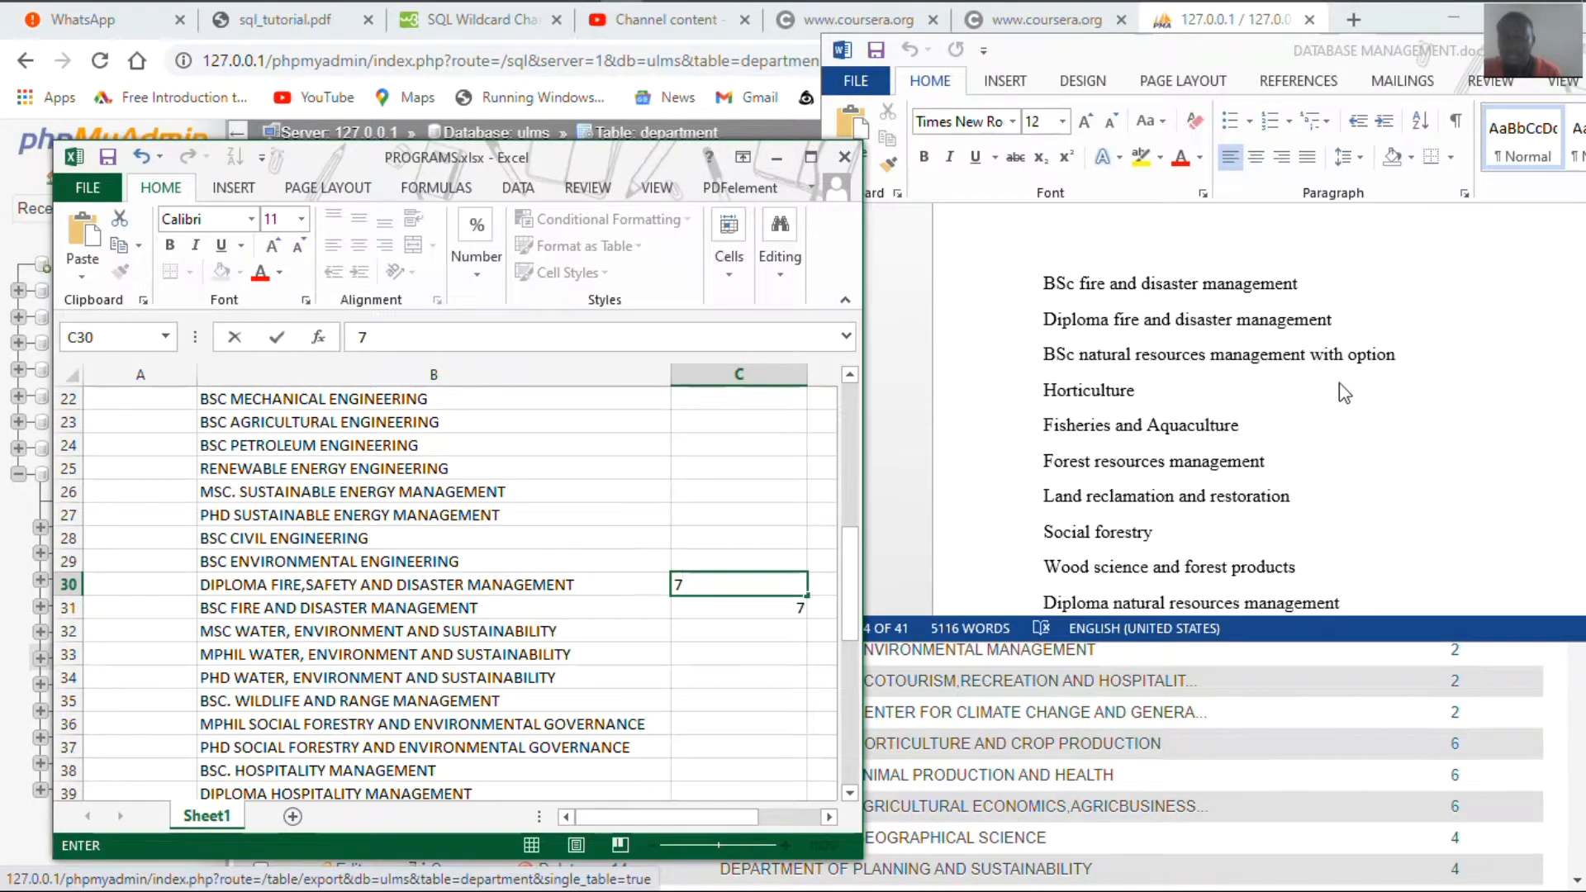
# Find BSC NATURAL RESOURCES in the programme list and enter DEPT_ID 7 for it
pyautogui.scroll(-1, 614, 508)
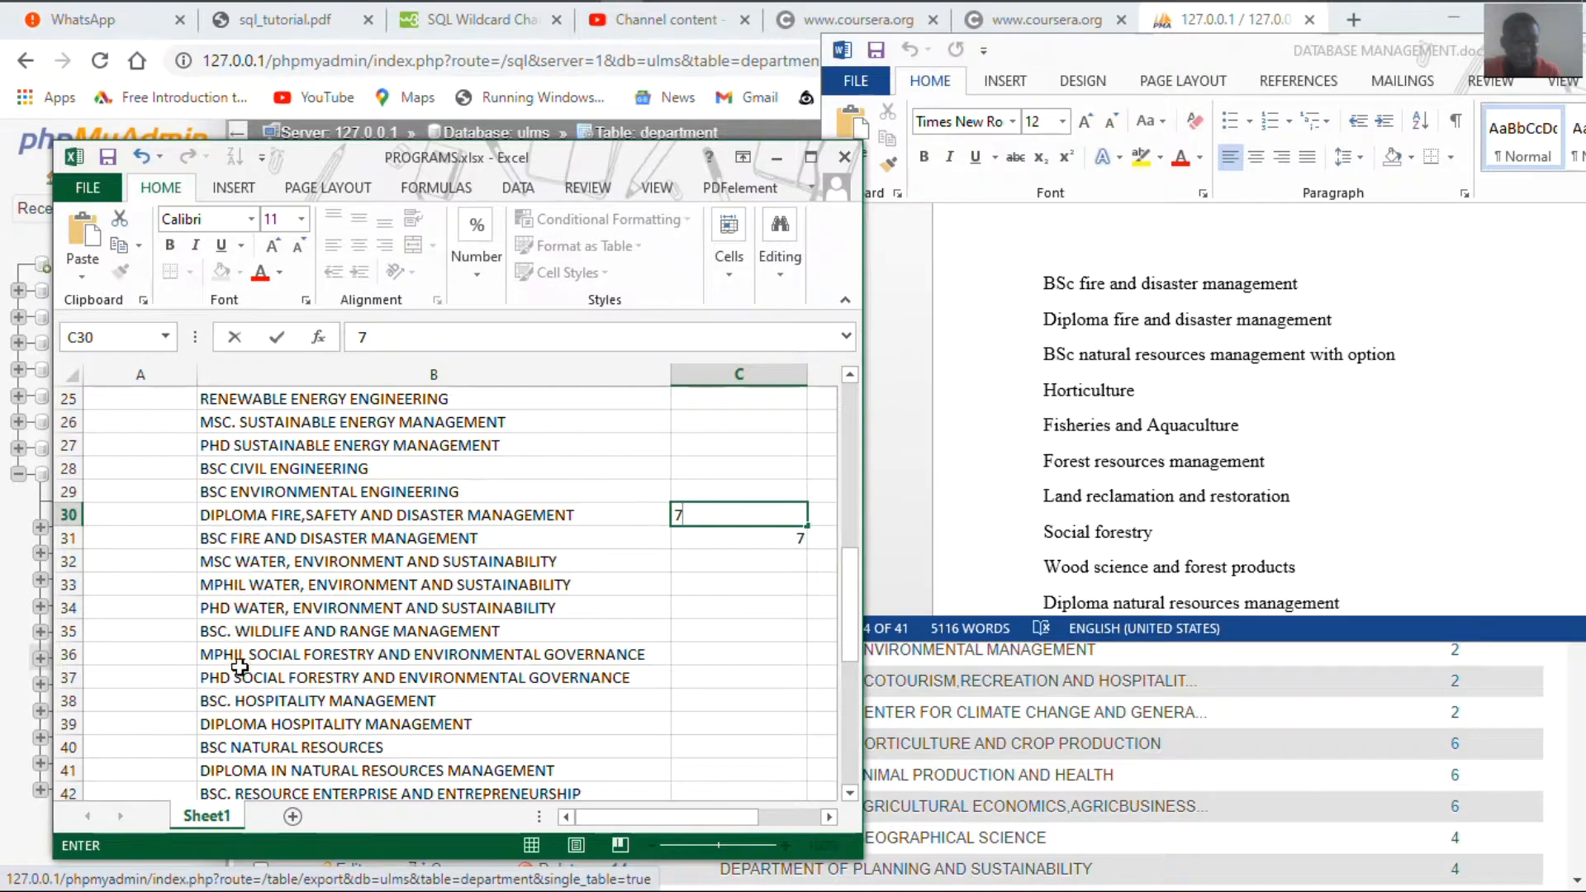
pyautogui.scroll(-2, 264, 731)
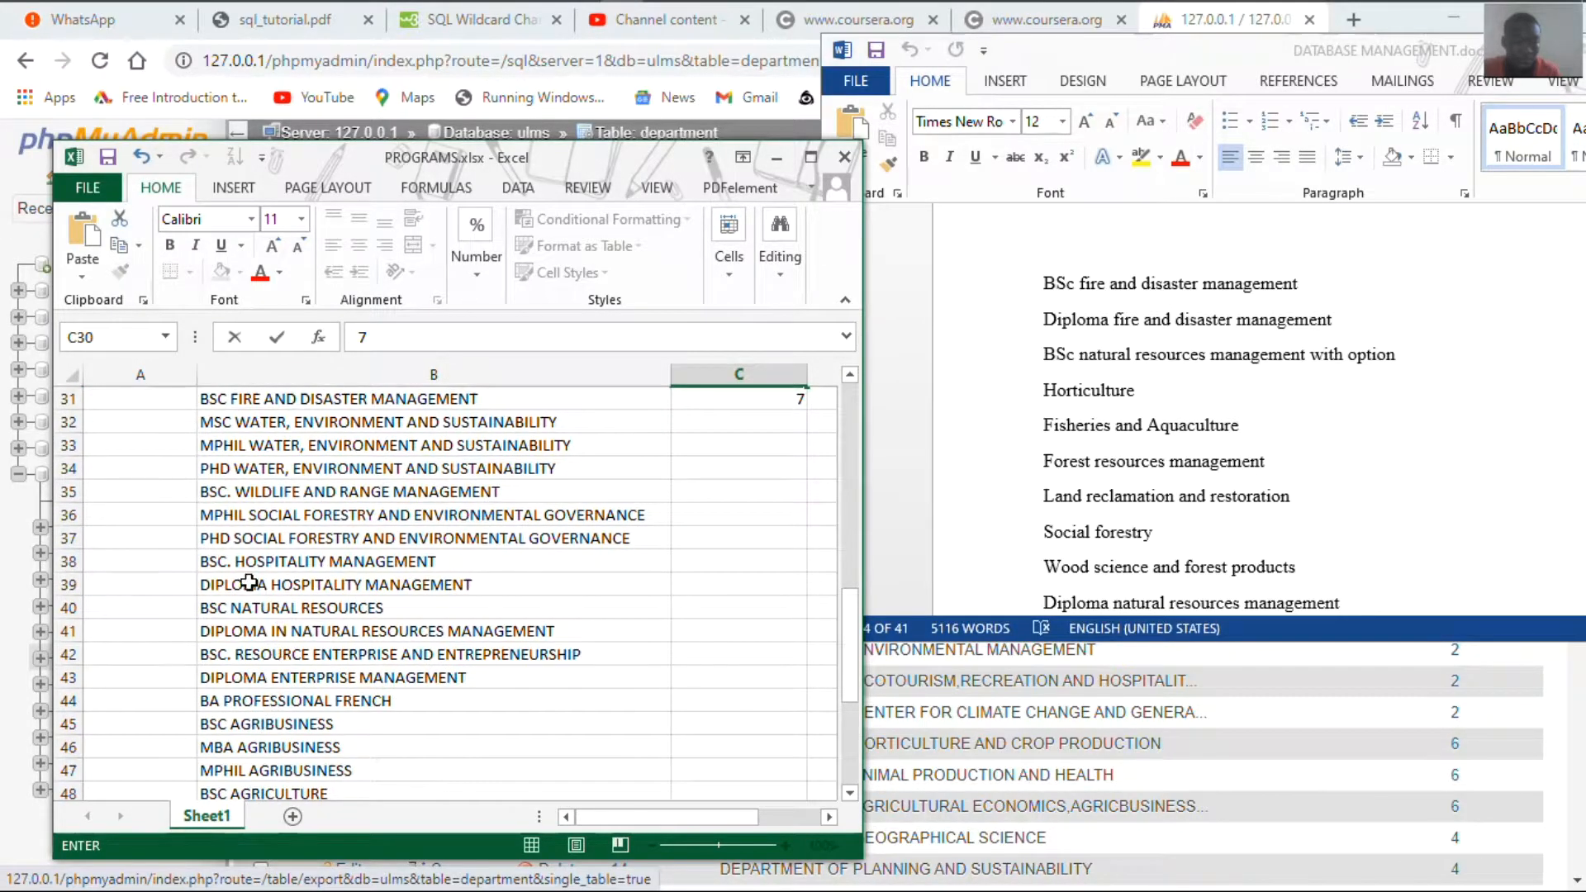
pyautogui.click(511, 615)
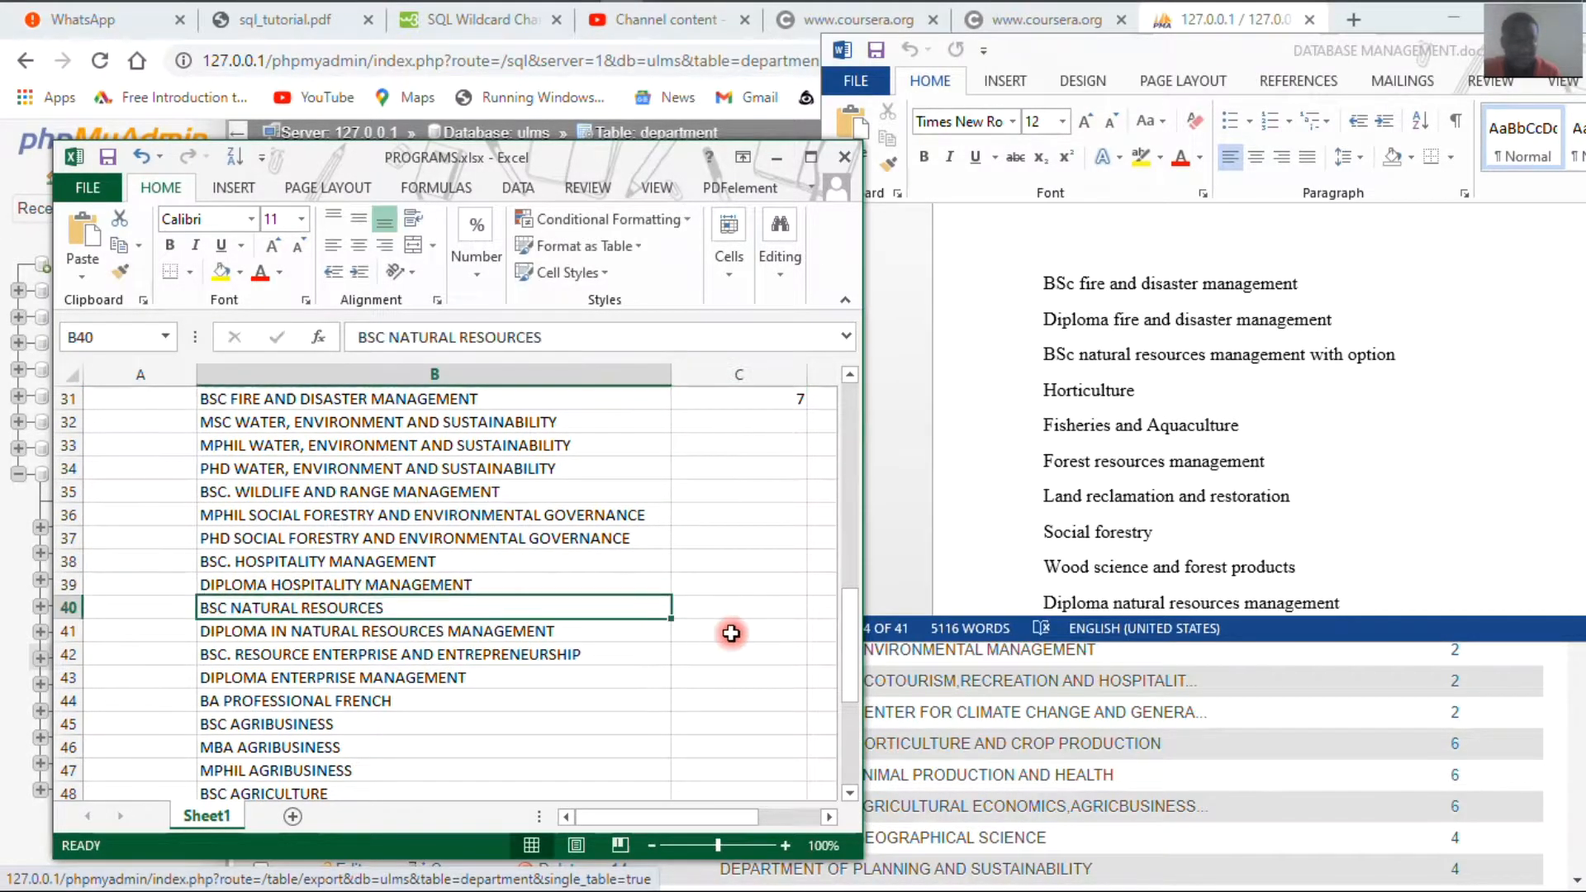
pyautogui.click(774, 607)
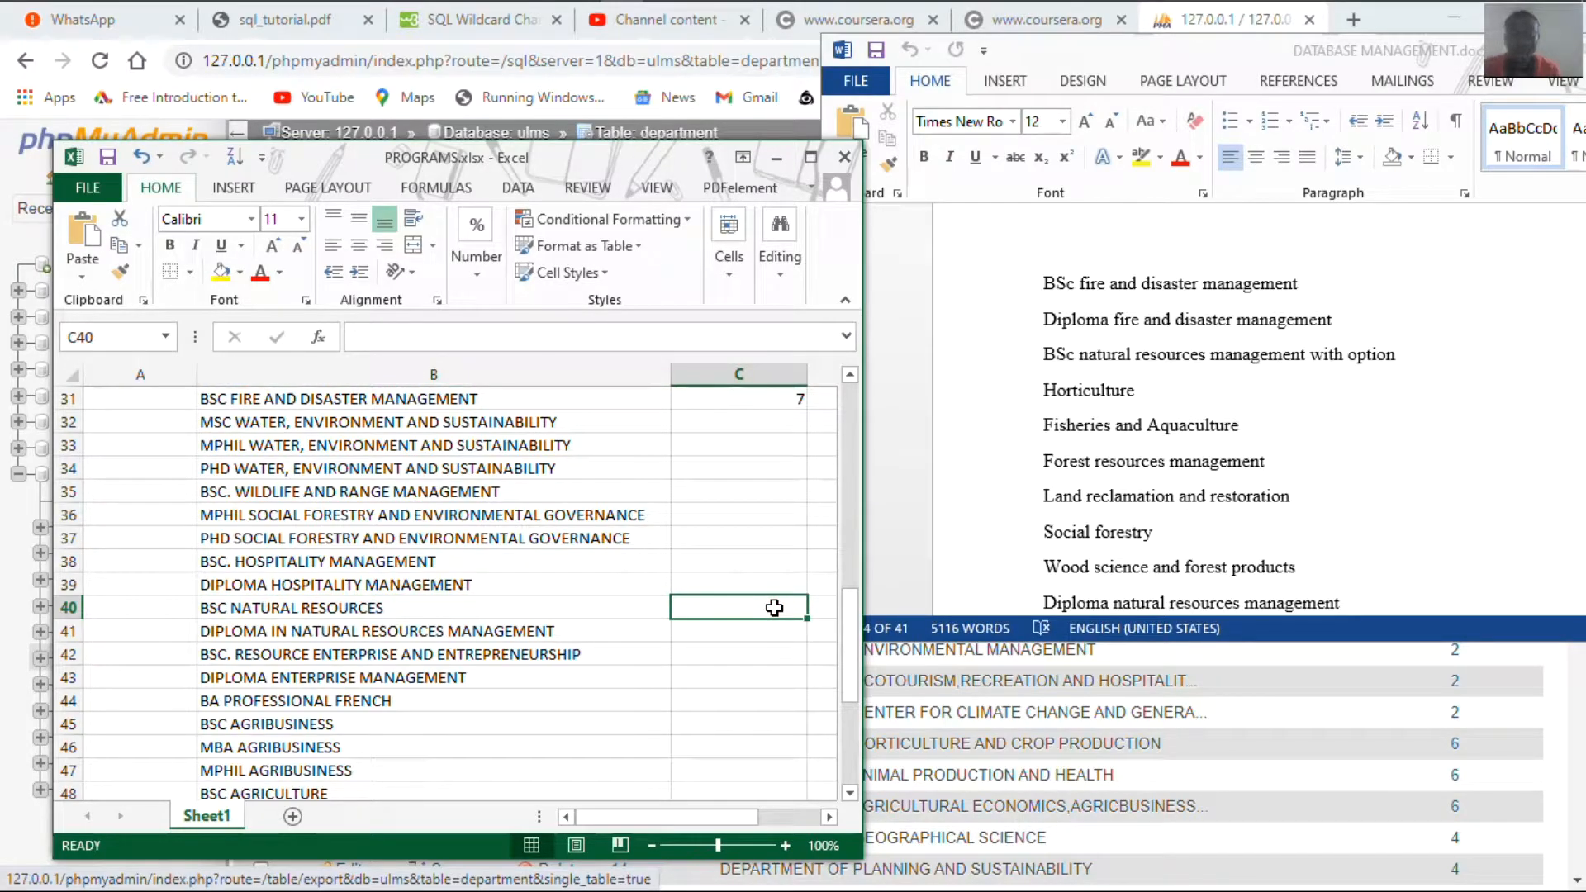
pyautogui.write('7')
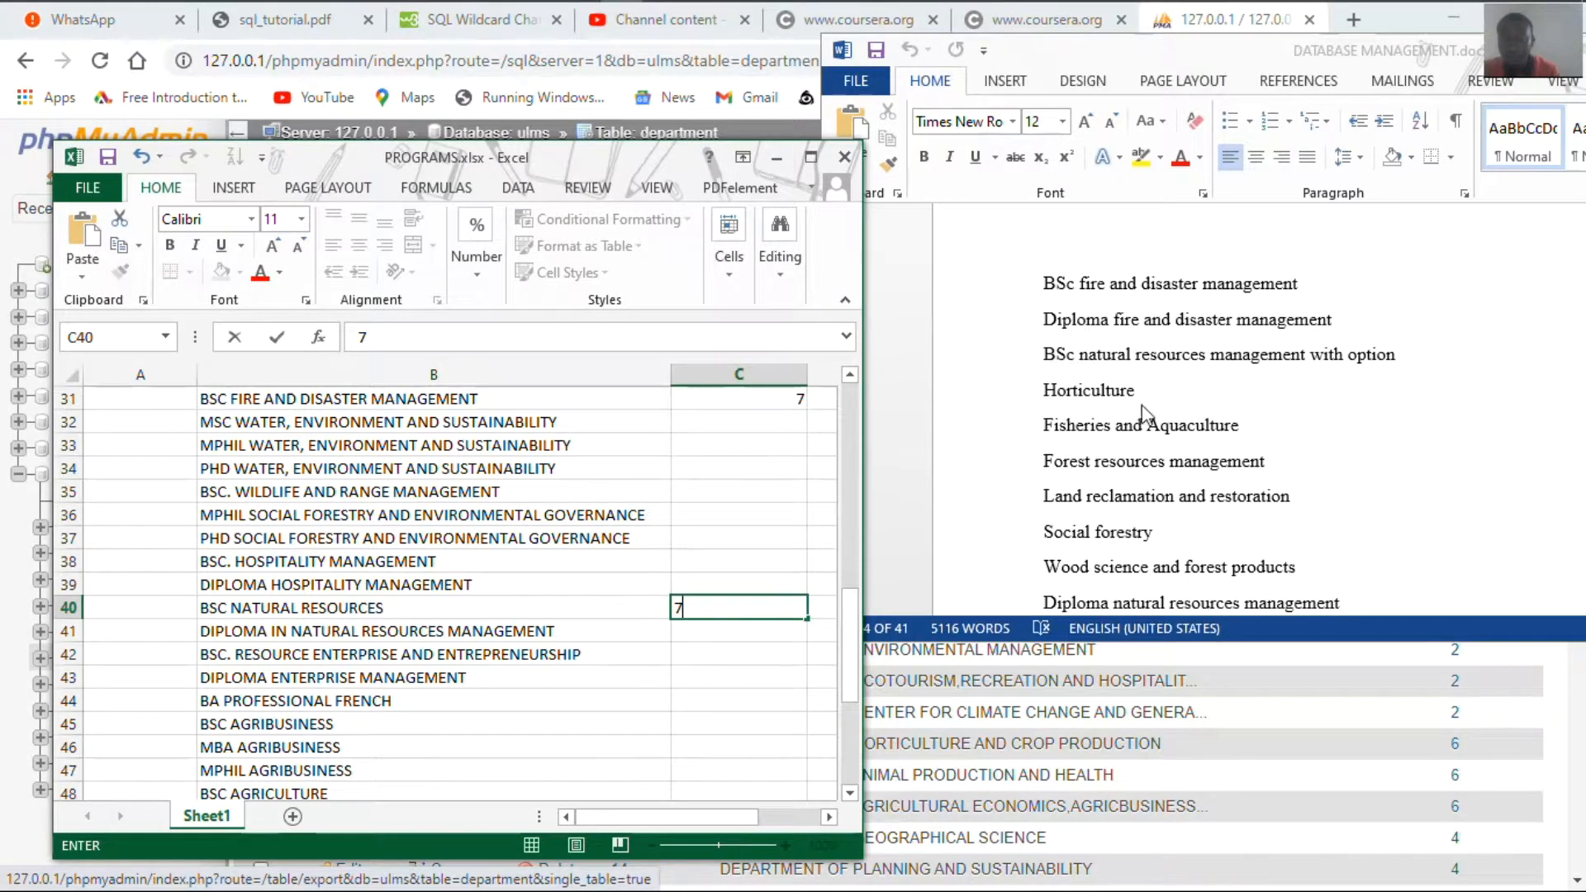
# Search the workbook's whole programme list for the natural resources options named in Word, such as Horticulture and Fisheries and Aquaculture
pyautogui.scroll(-1, 1145, 417)
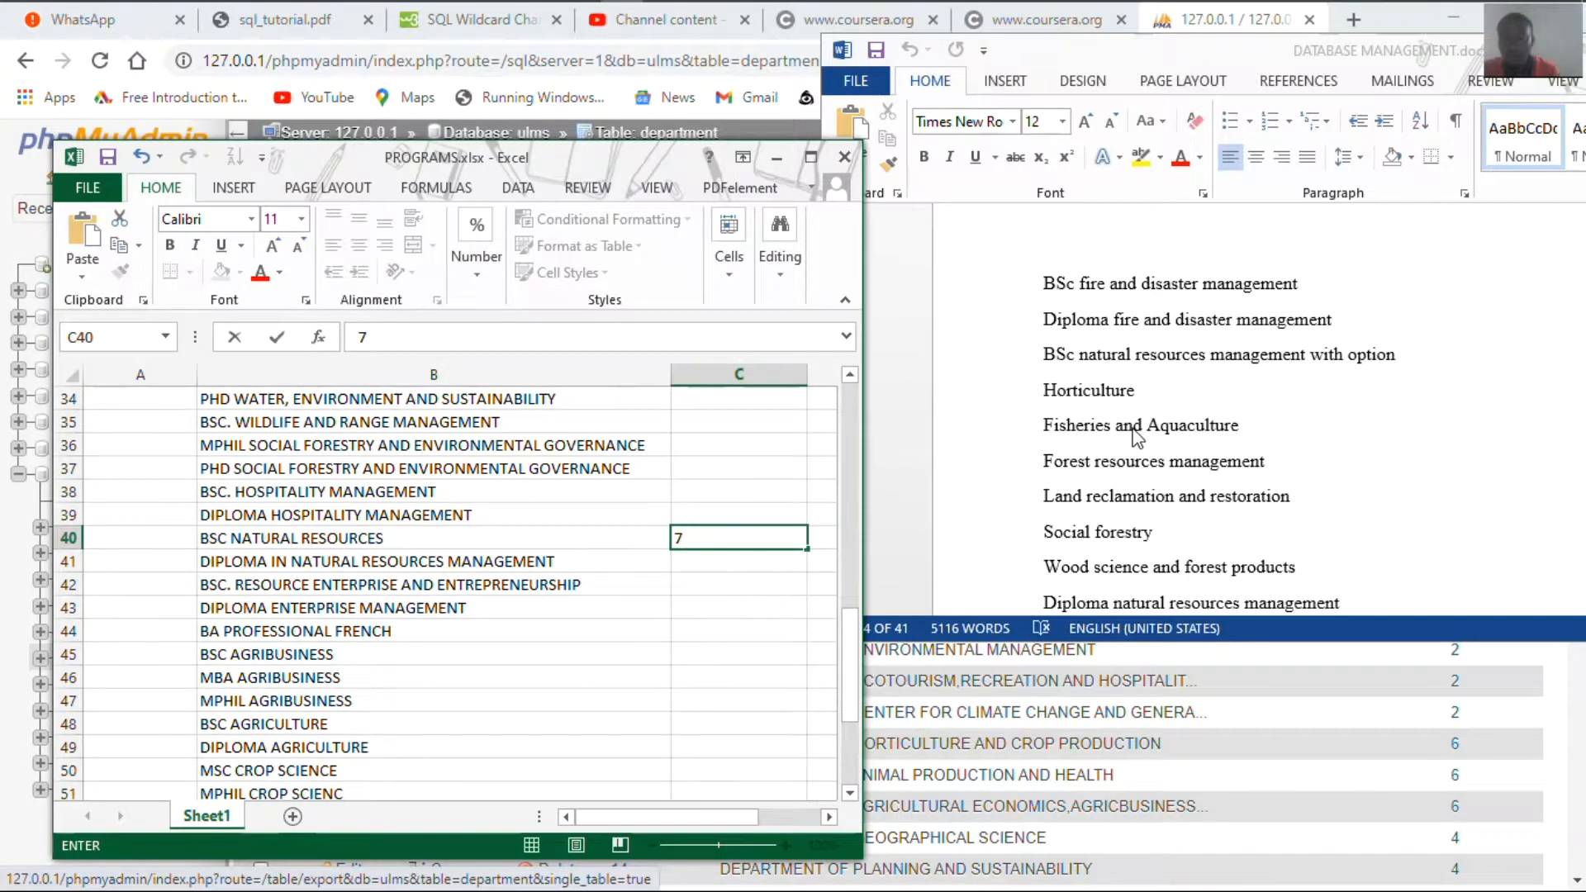
pyautogui.scroll(1, 1137, 438)
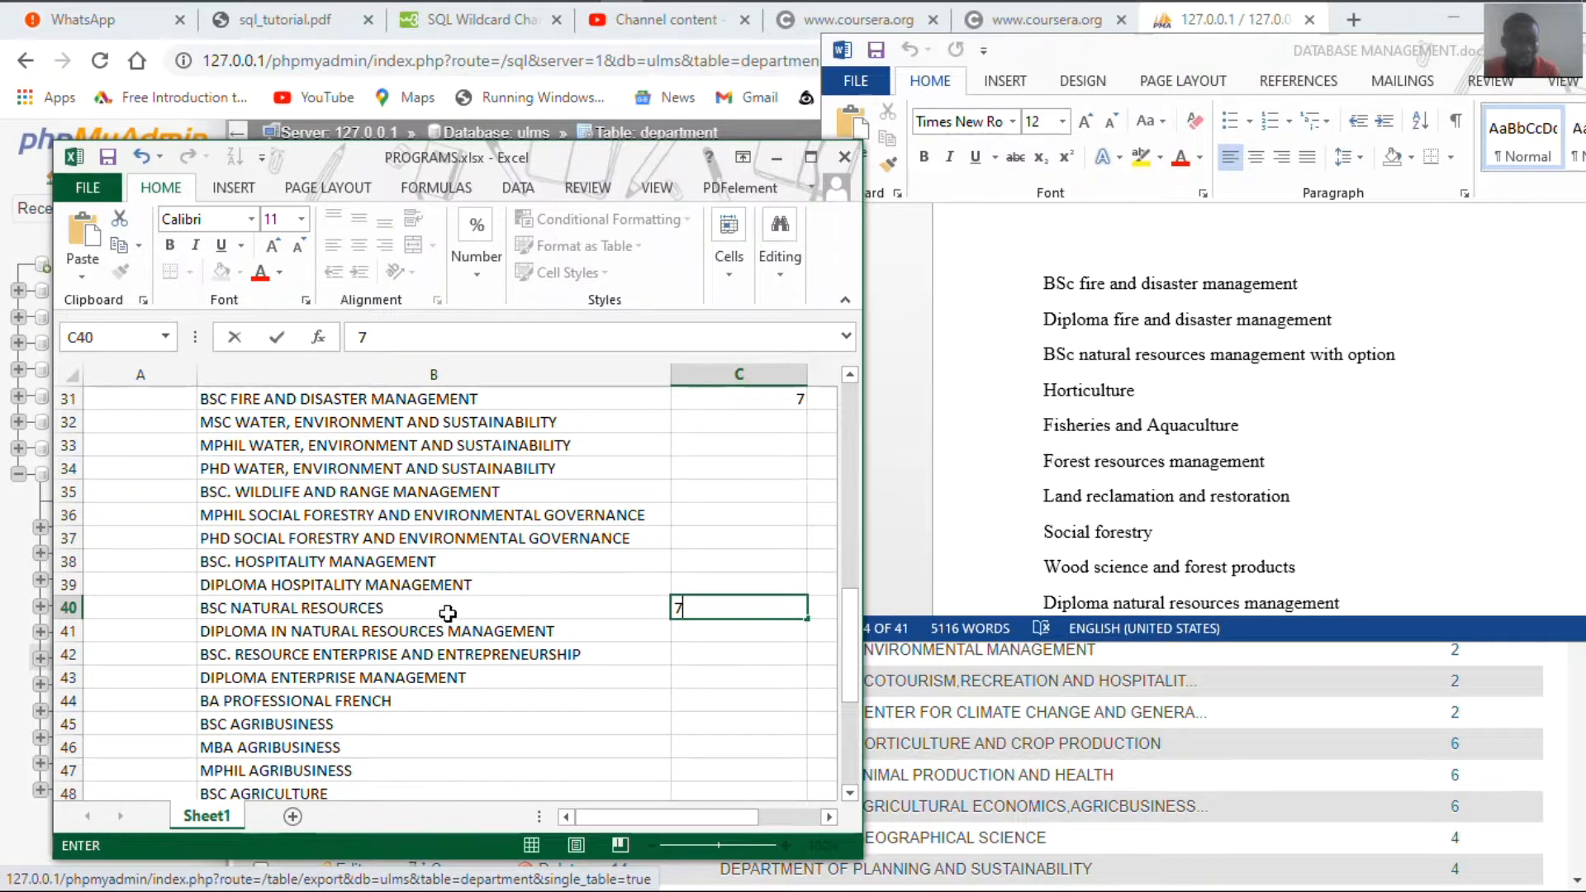
pyautogui.scroll(-2, 450, 637)
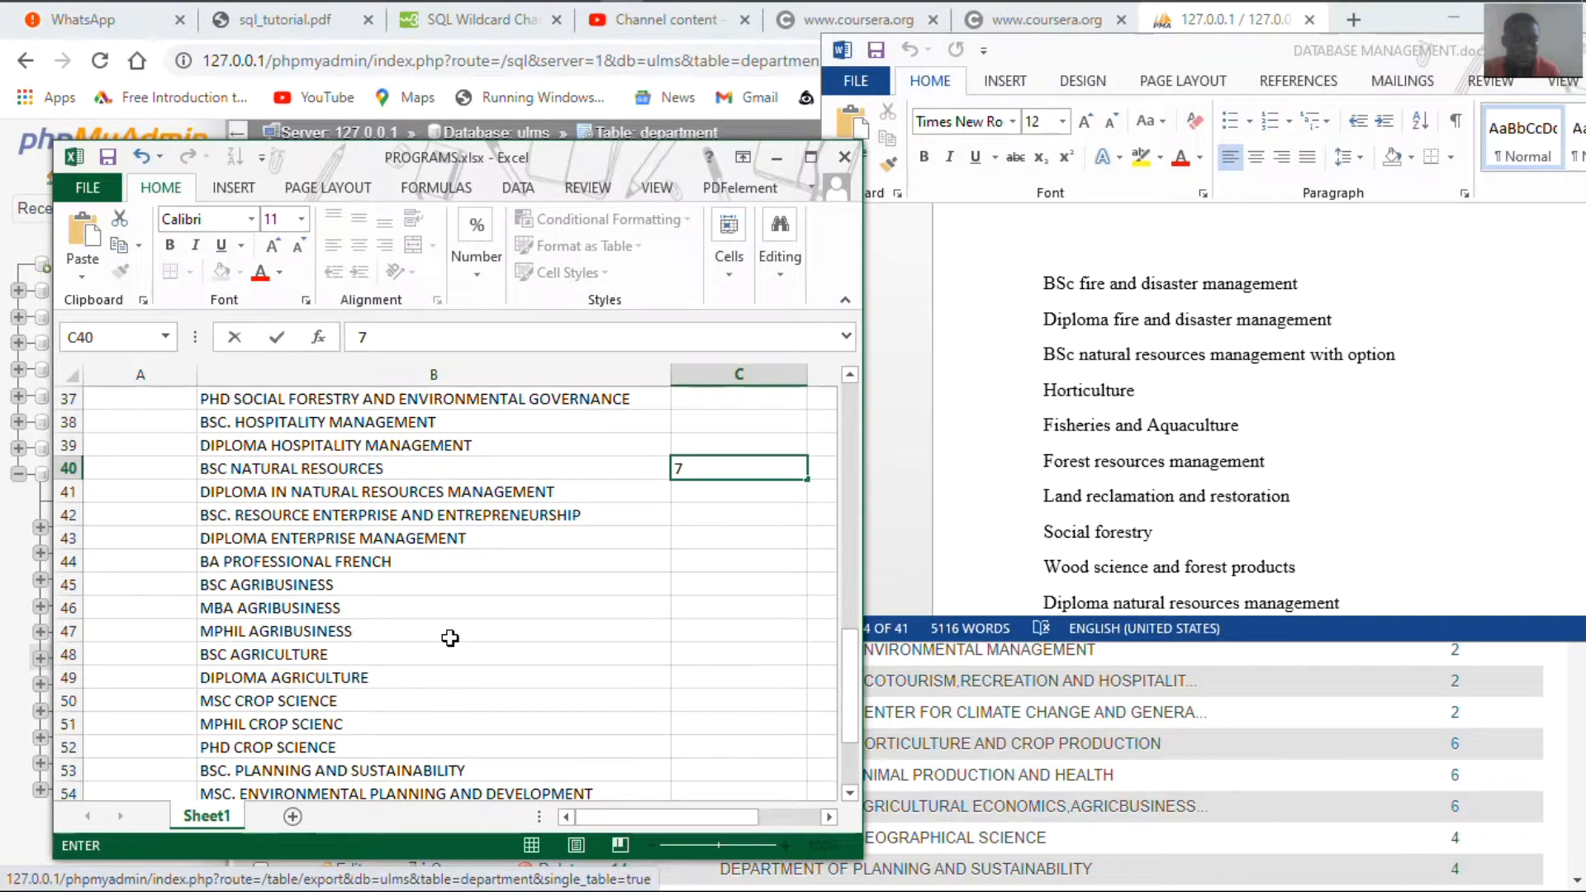
pyautogui.scroll(-4, 450, 637)
pyautogui.scroll(1, 450, 637)
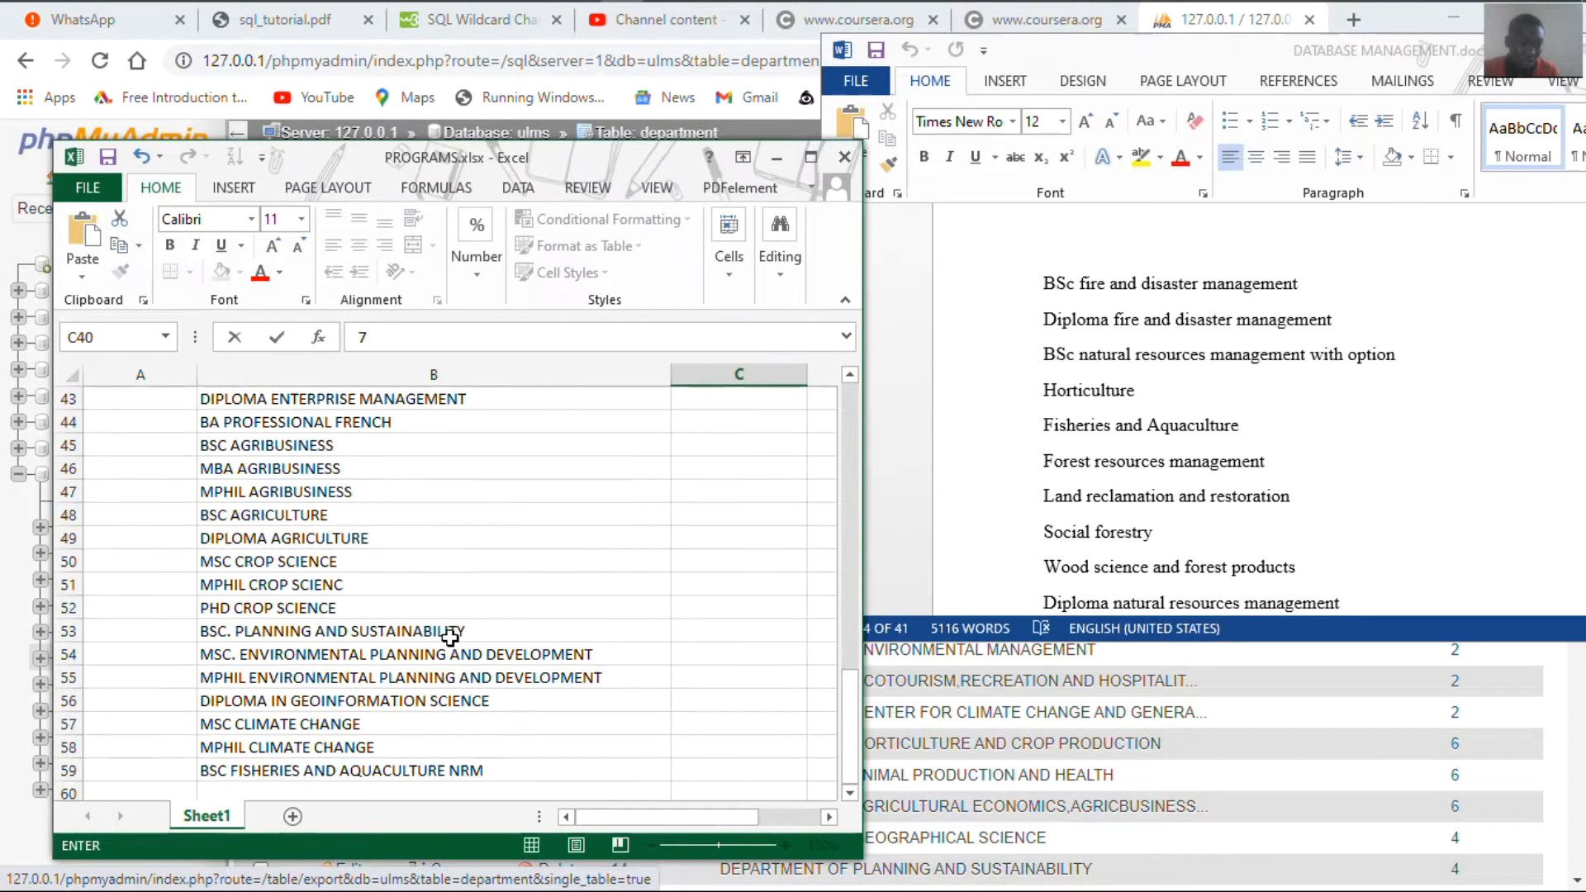
pyautogui.scroll(-1, 450, 638)
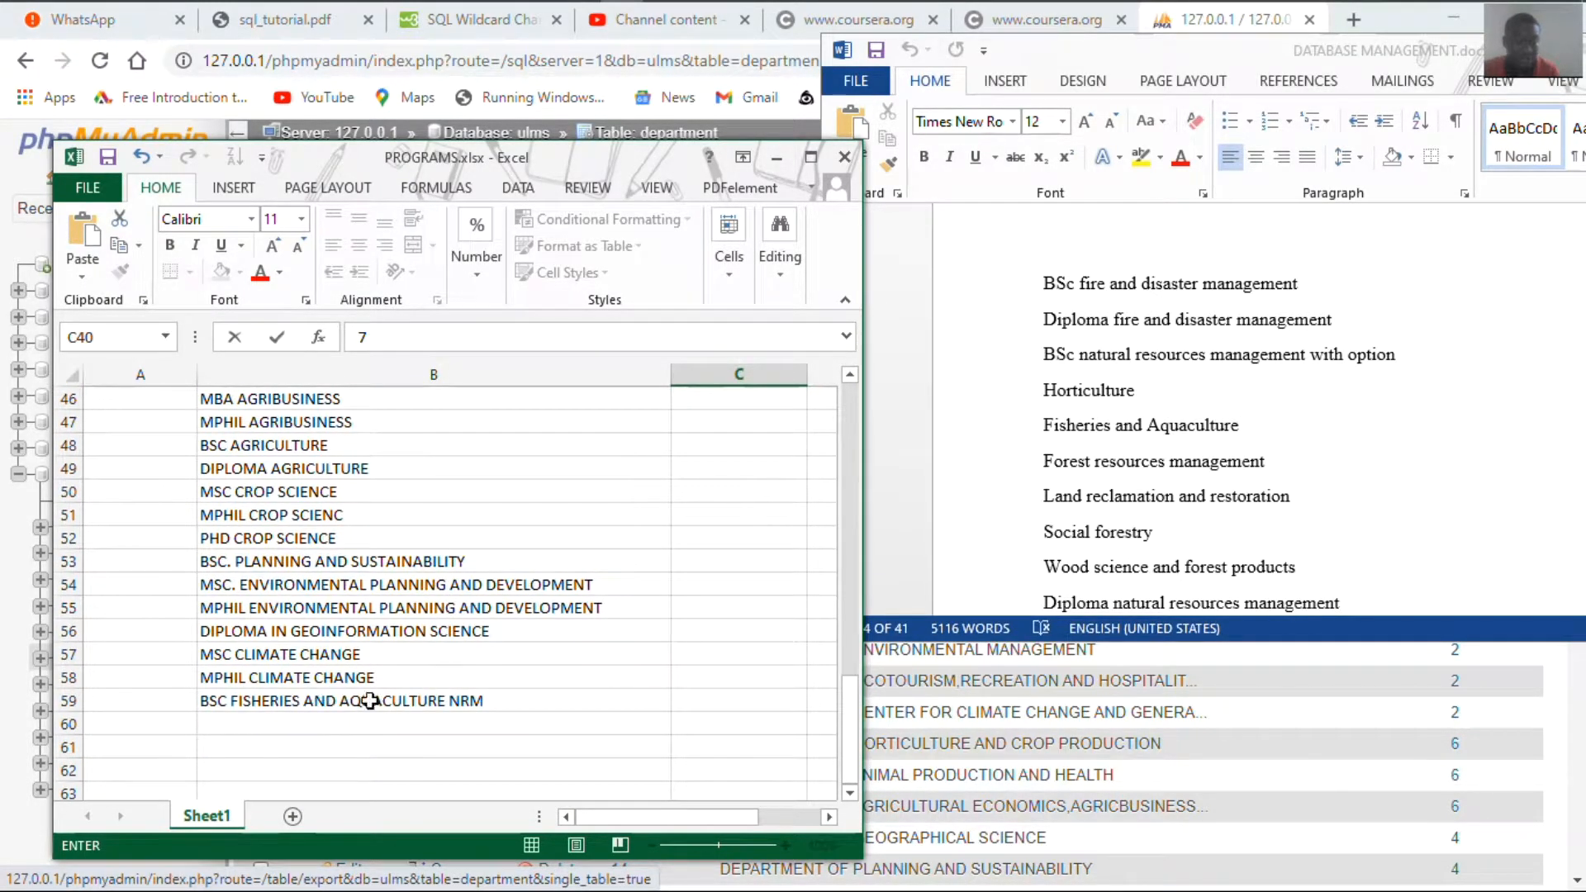
pyautogui.scroll(1, 392, 648)
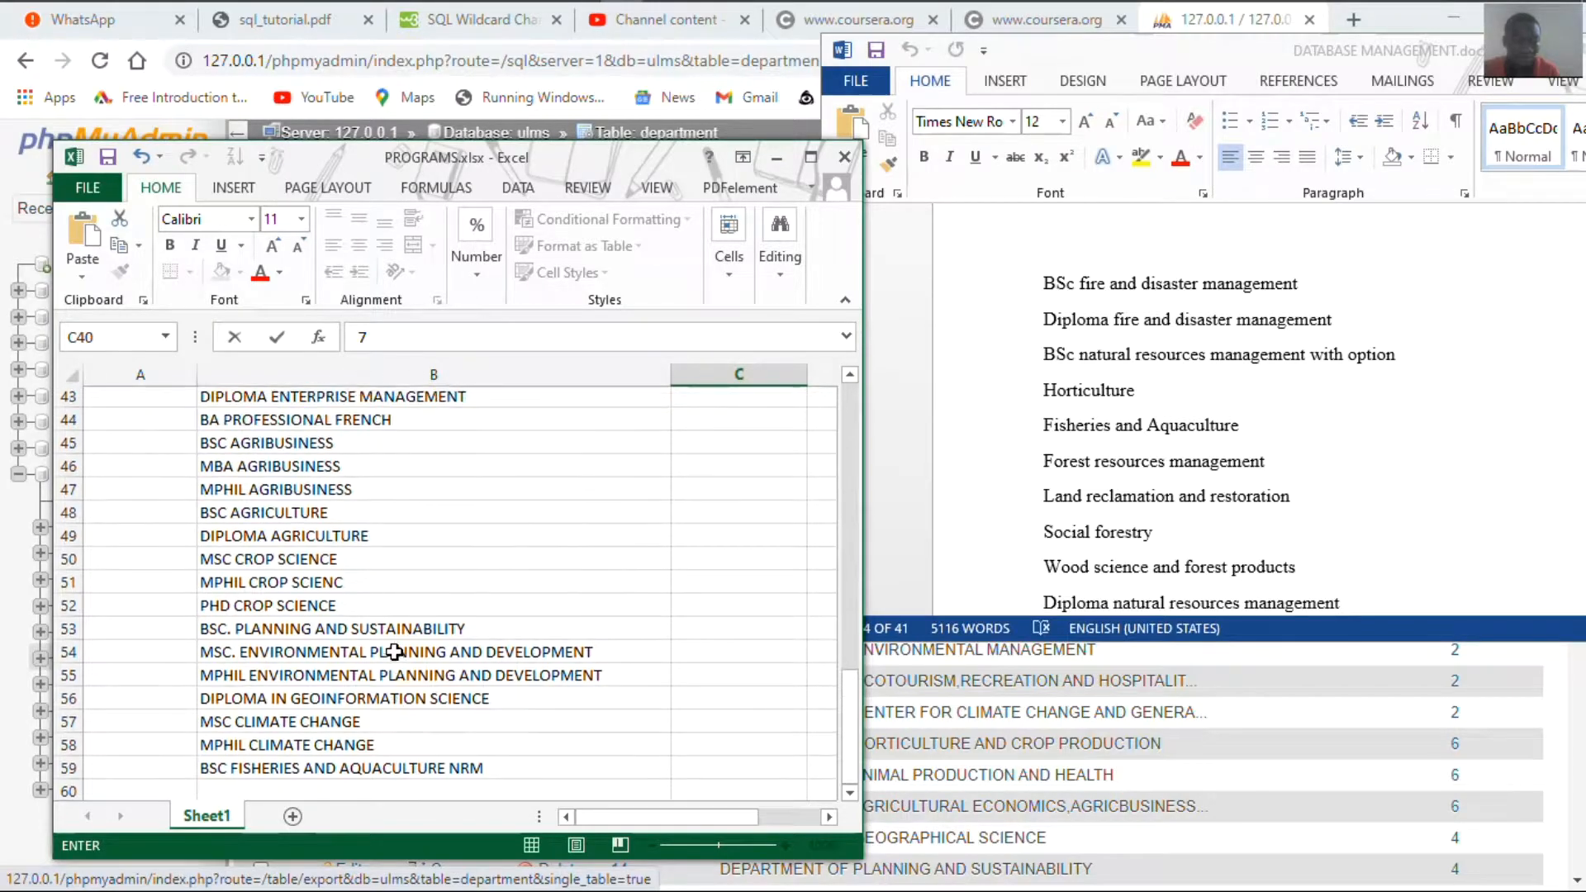
pyautogui.scroll(2, 394, 653)
pyautogui.scroll(1, 388, 645)
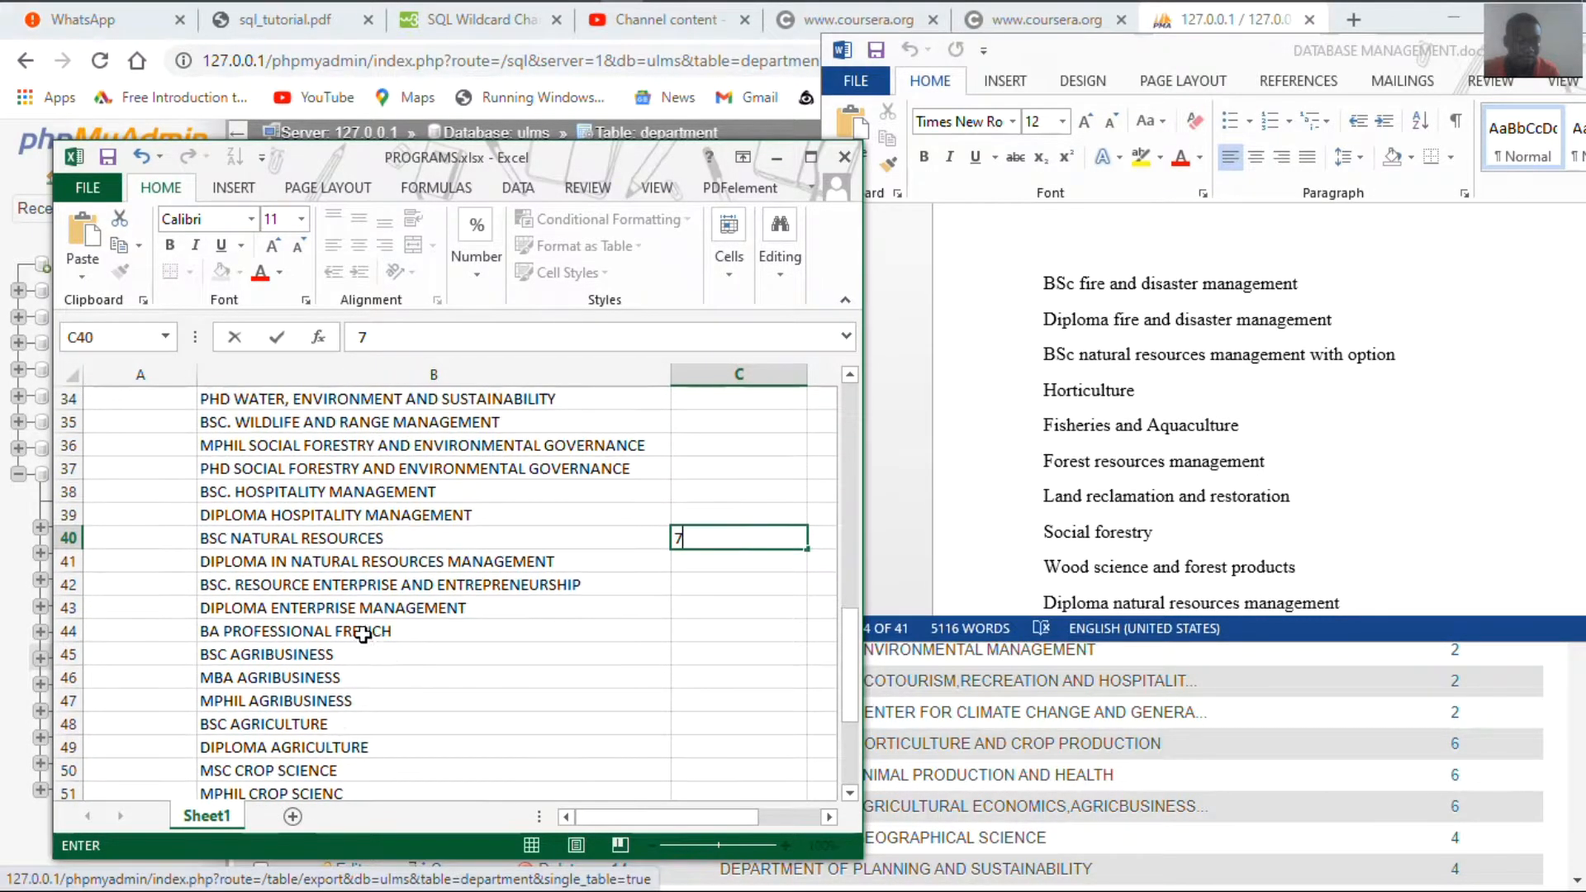
pyautogui.scroll(1, 329, 600)
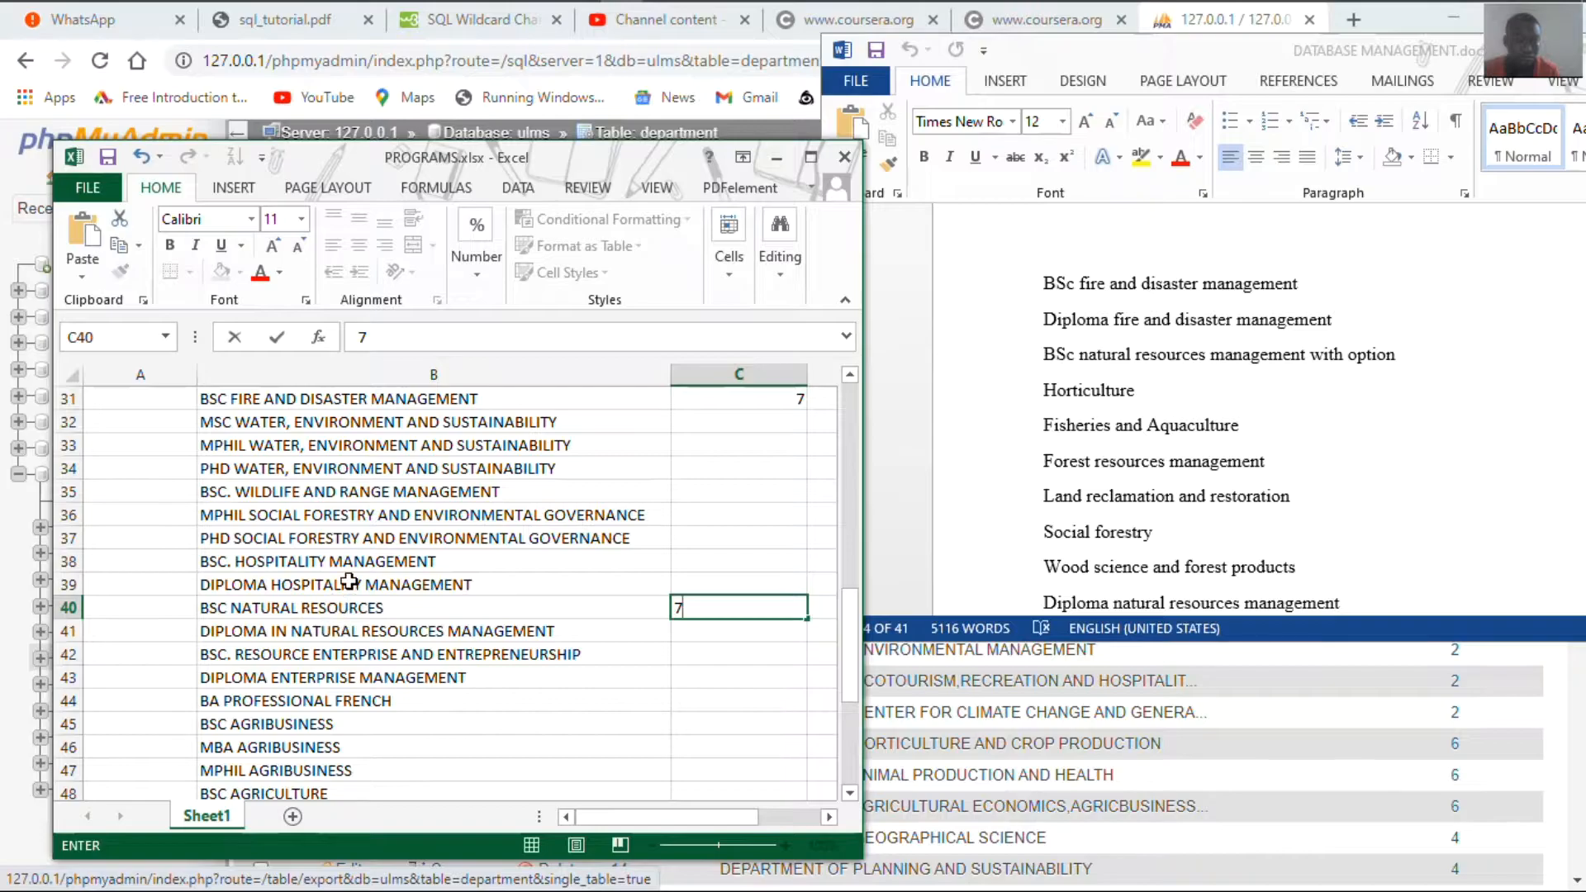
pyautogui.scroll(1, 348, 582)
pyautogui.scroll(1, 348, 582)
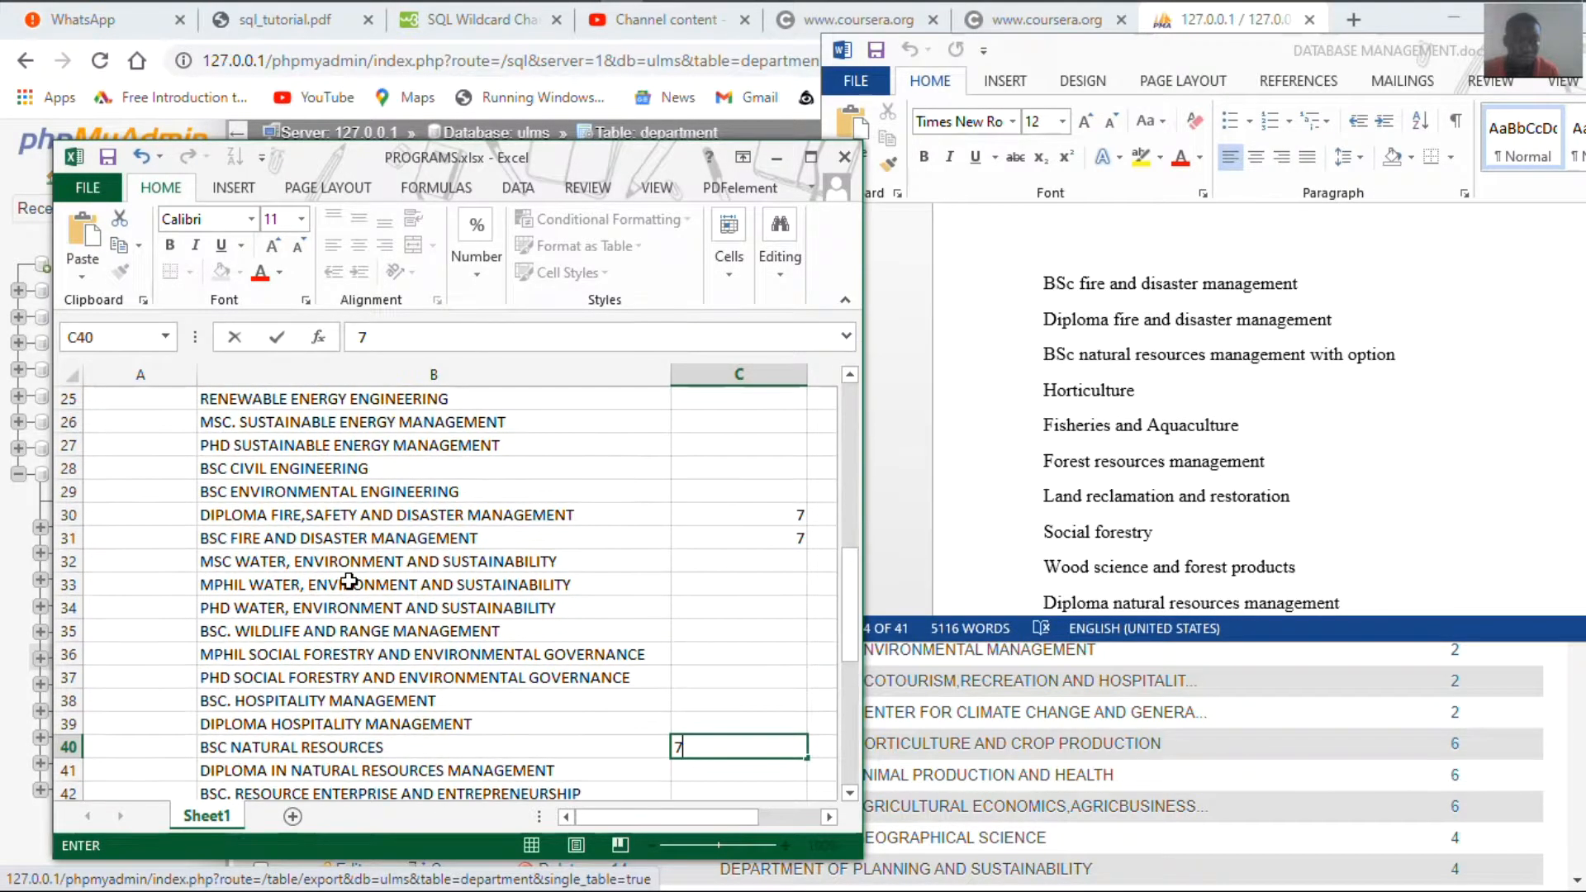
pyautogui.scroll(2, 348, 583)
pyautogui.scroll(5, 349, 582)
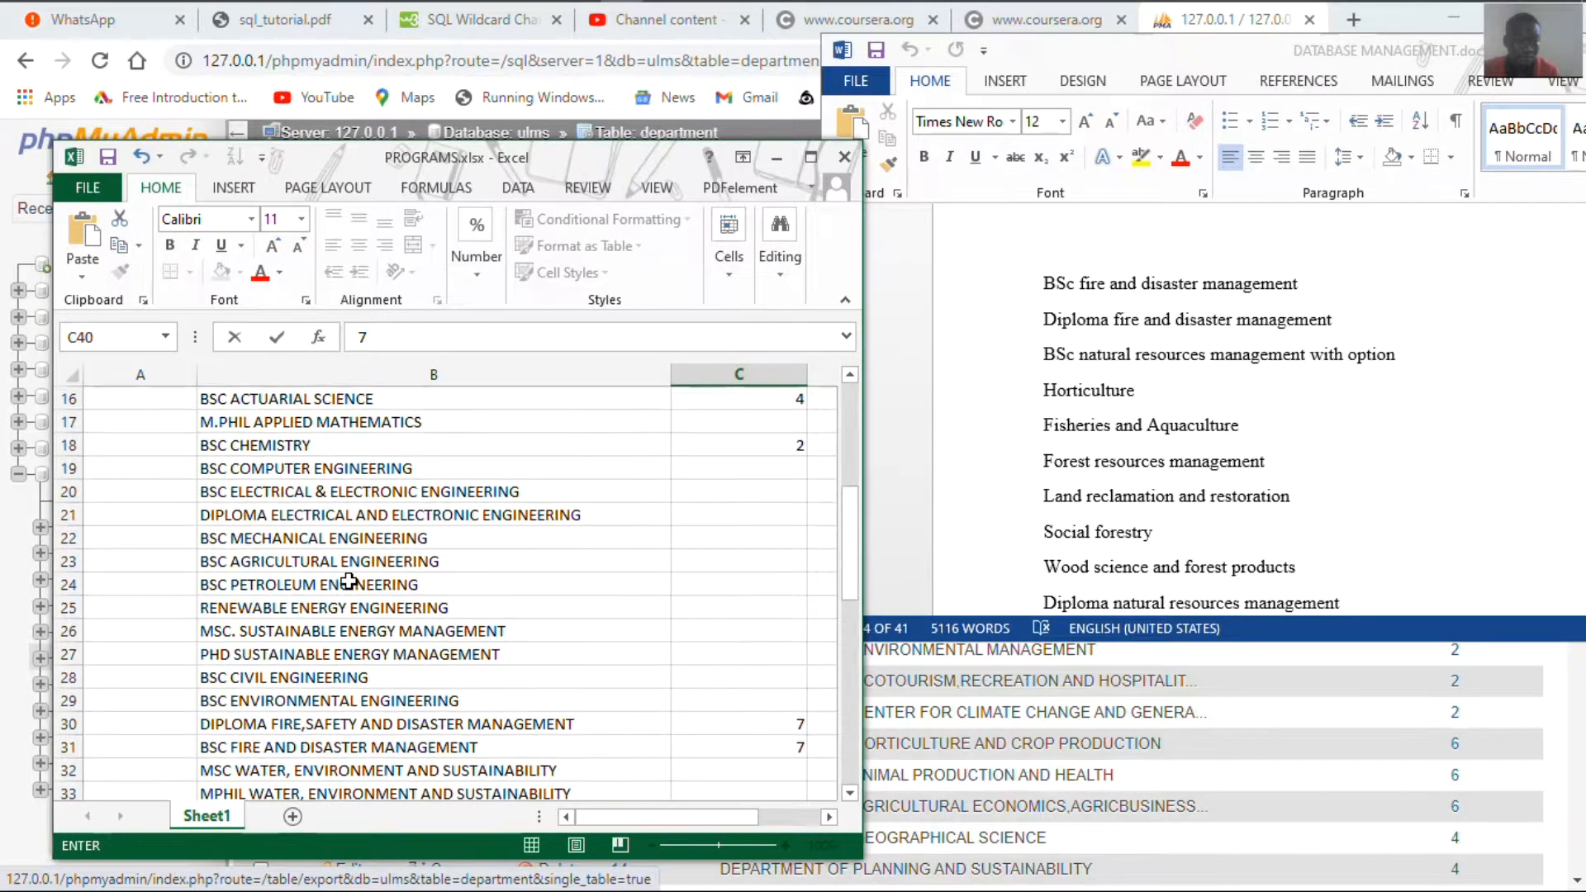
pyautogui.scroll(1, 349, 583)
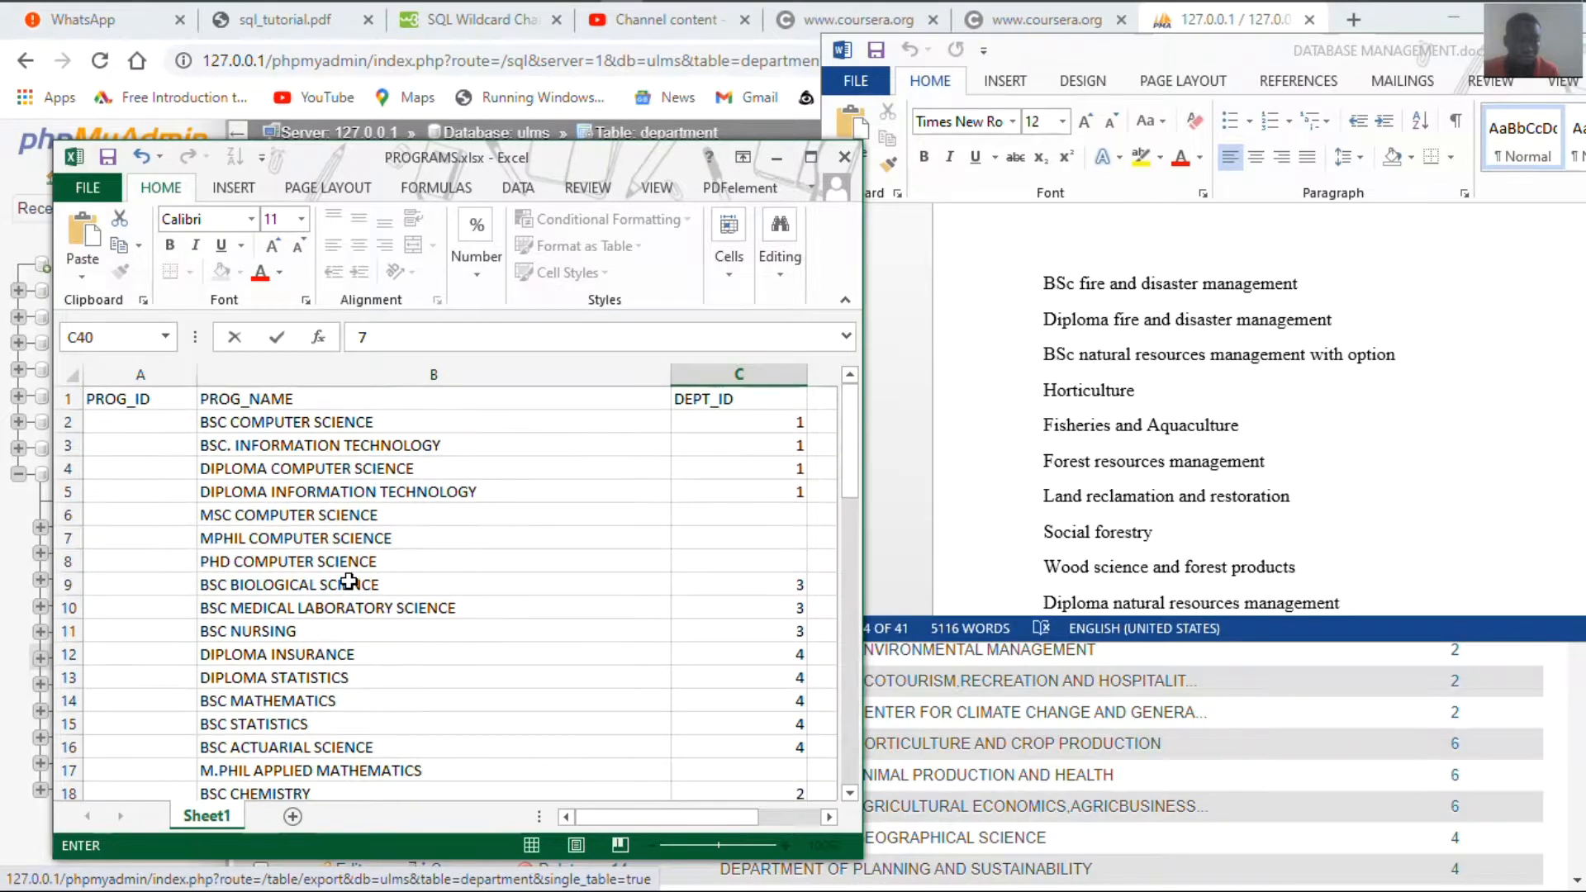
pyautogui.scroll(-6, 349, 582)
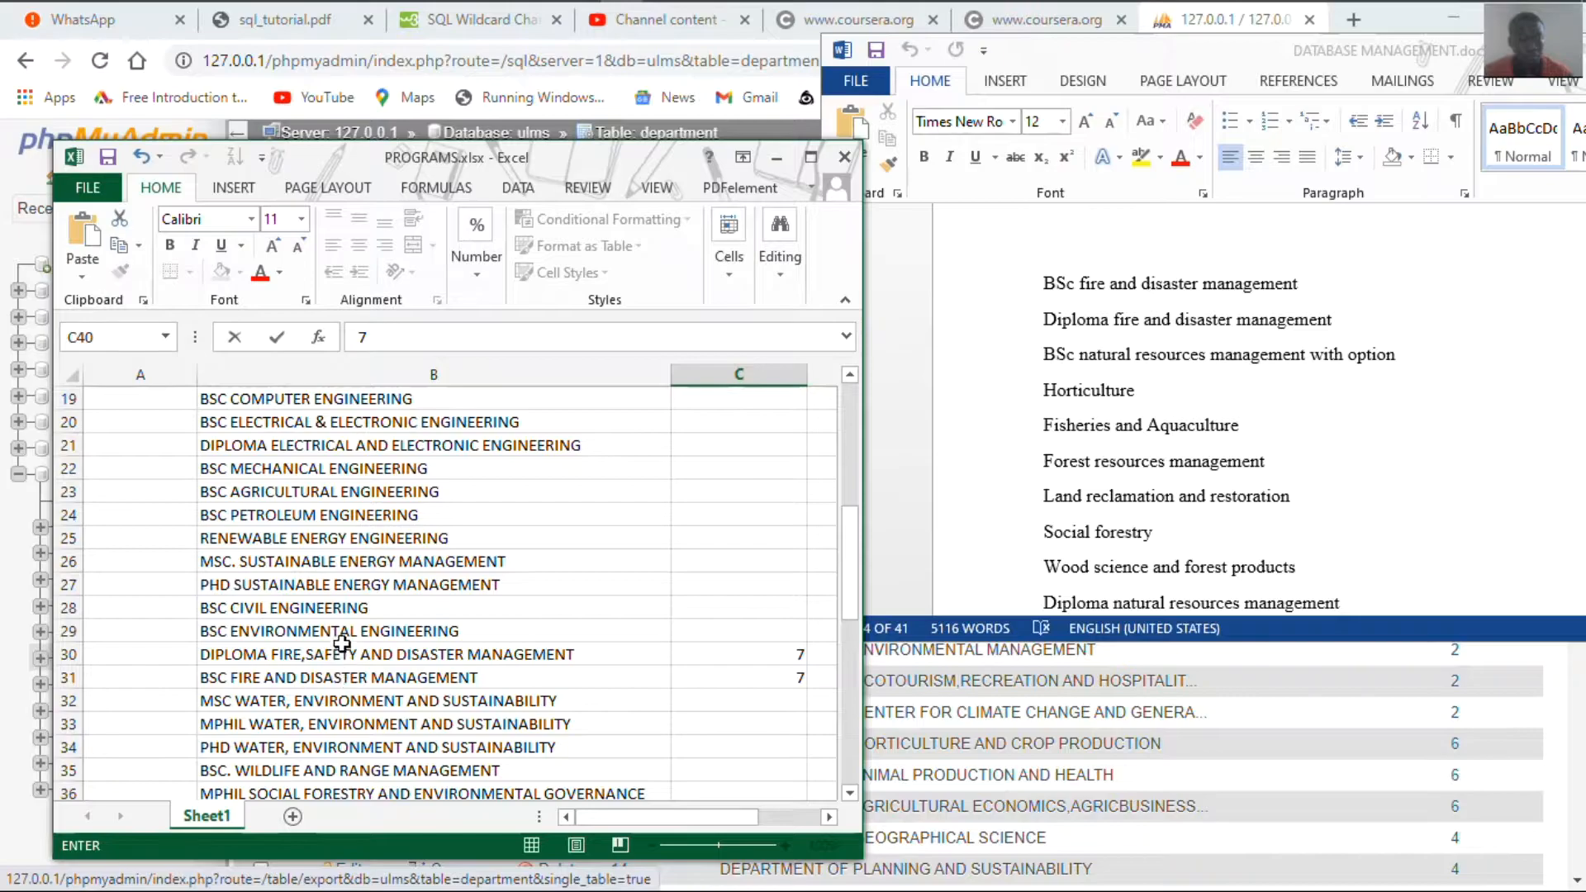
pyautogui.scroll(-4, 342, 584)
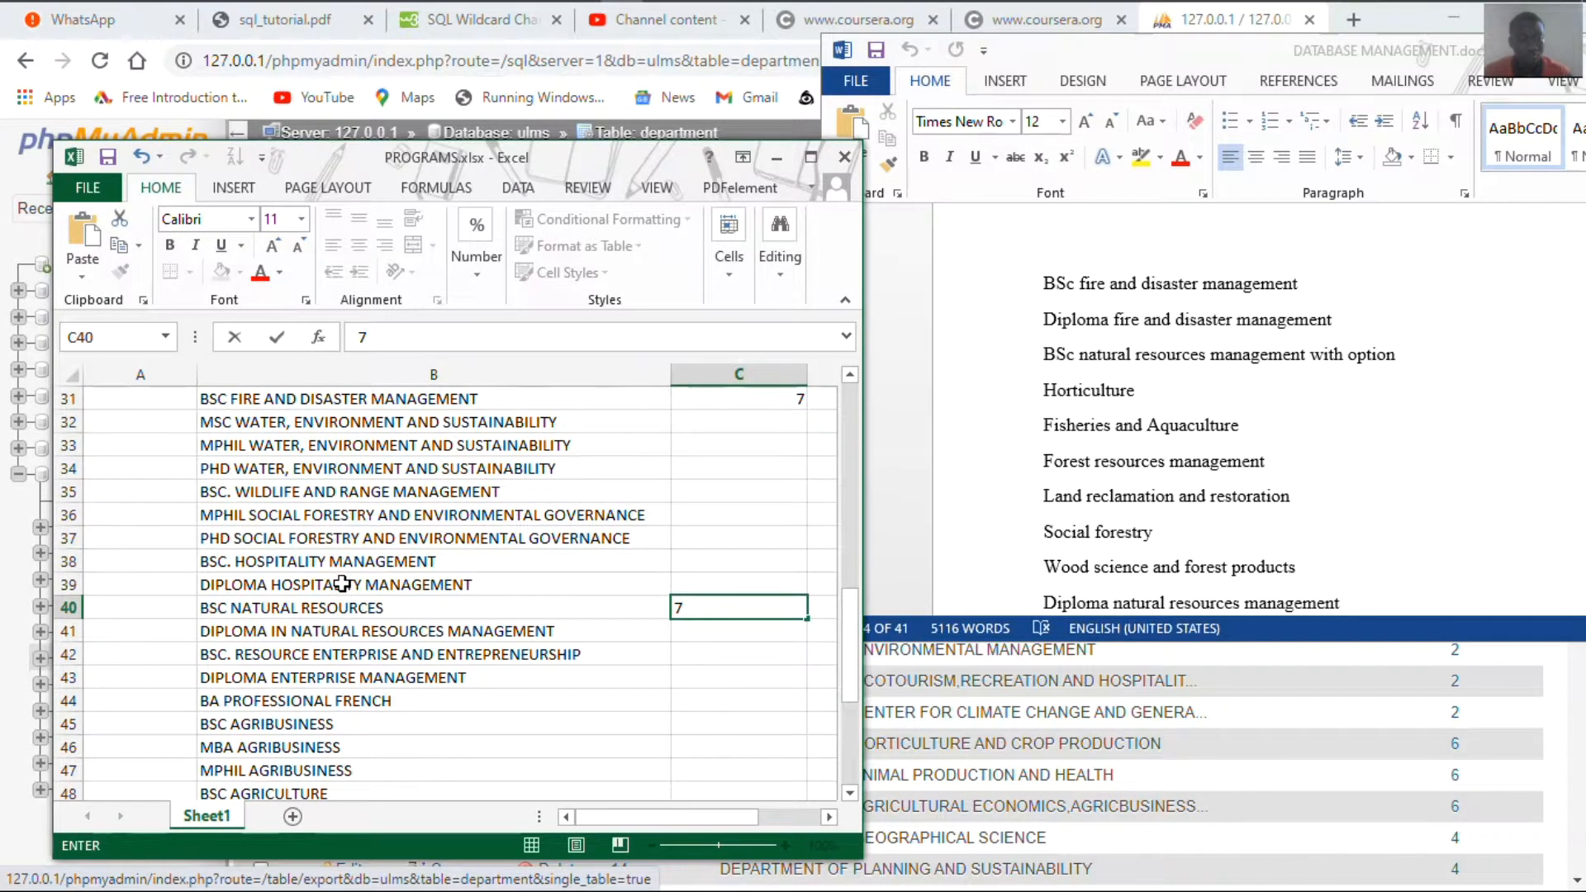
pyautogui.click(1211, 393)
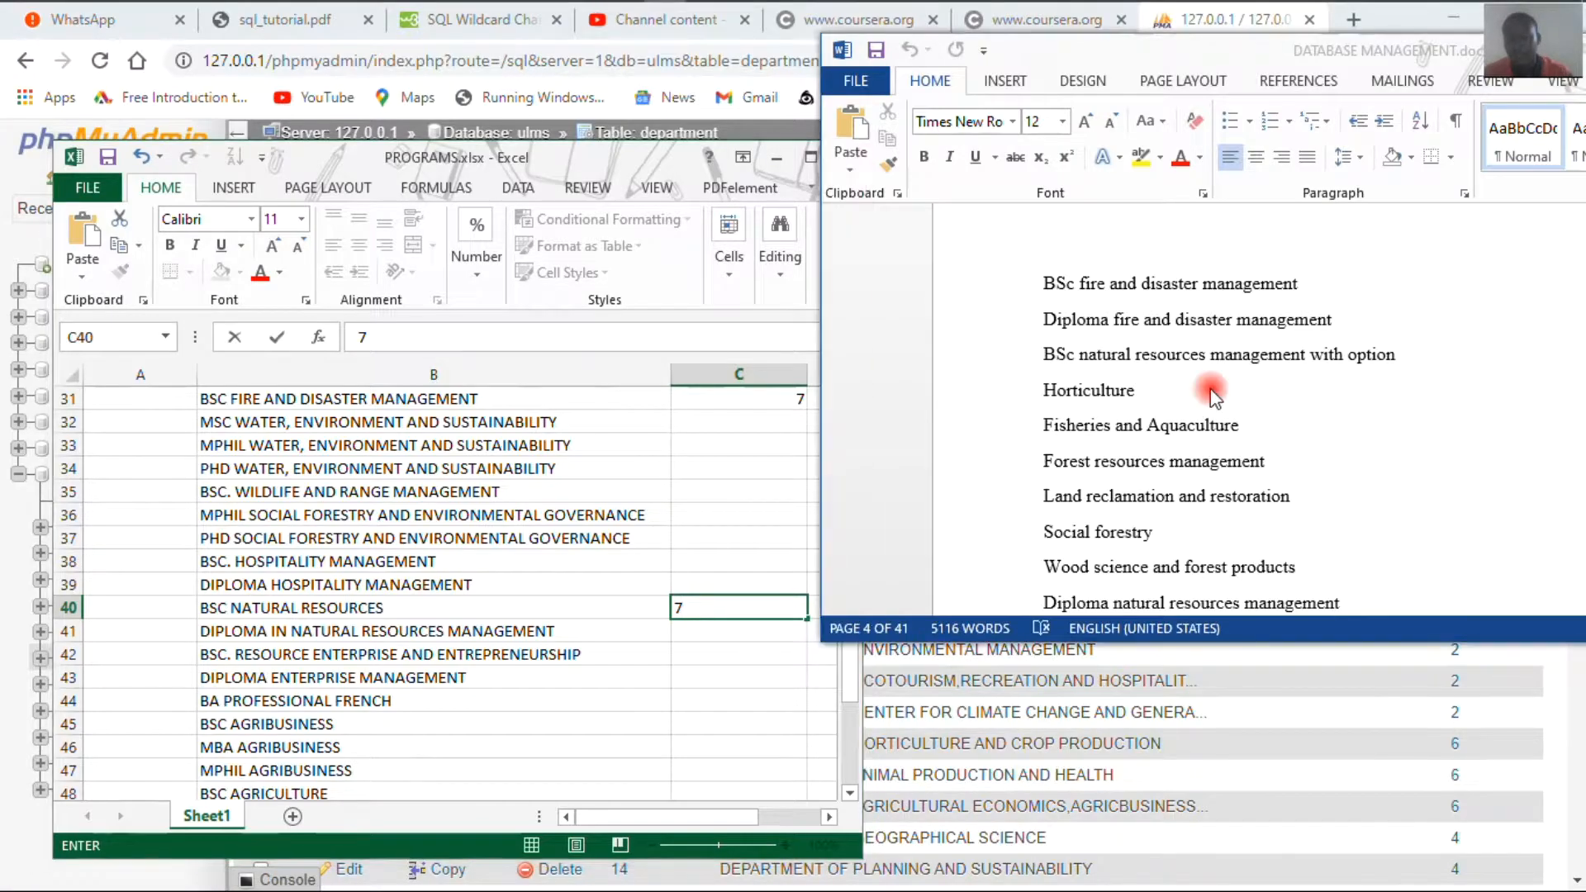
# Enter DEPT_ID 7 for DIPLOMA IN NATURAL RESOURCES MANAGEMENT
pyautogui.scroll(-3, 1210, 393)
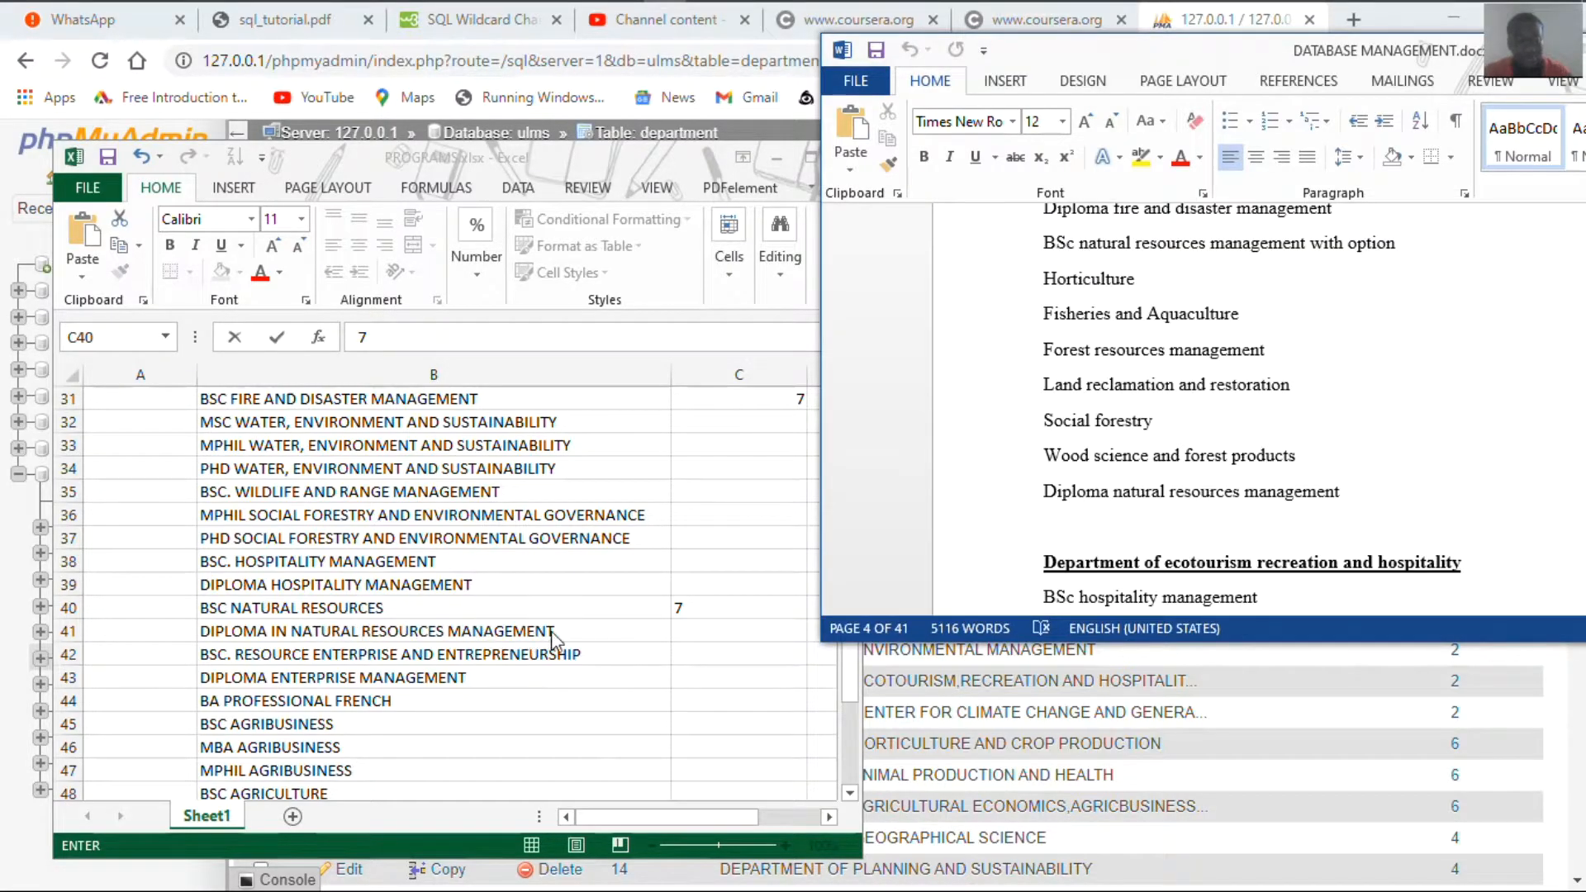
pyautogui.click(698, 632)
pyautogui.write('7')
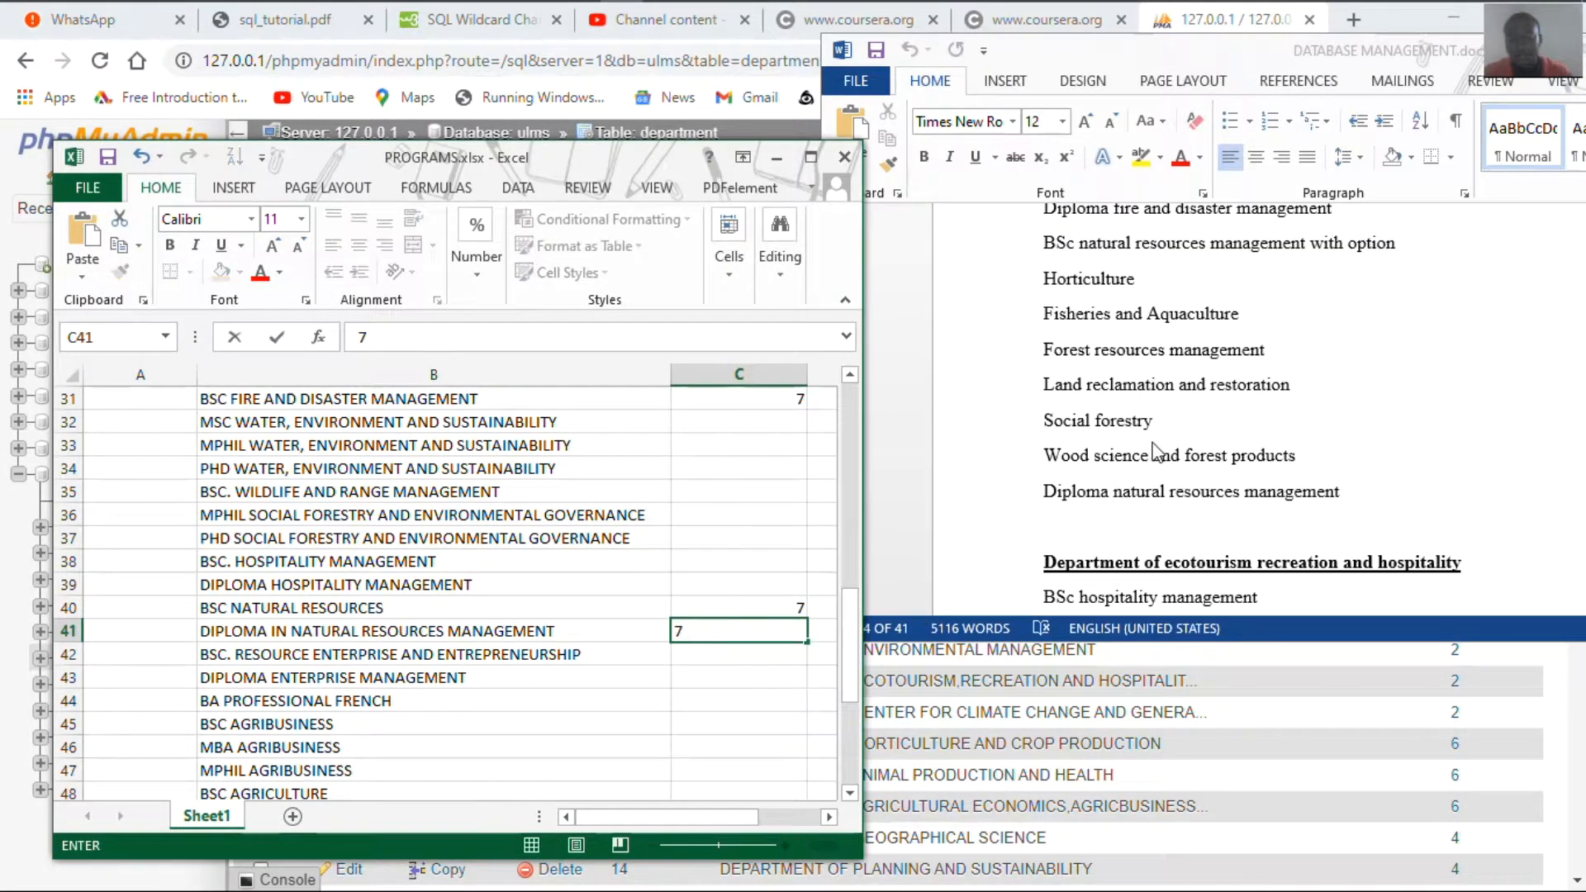
pyautogui.click(1164, 375)
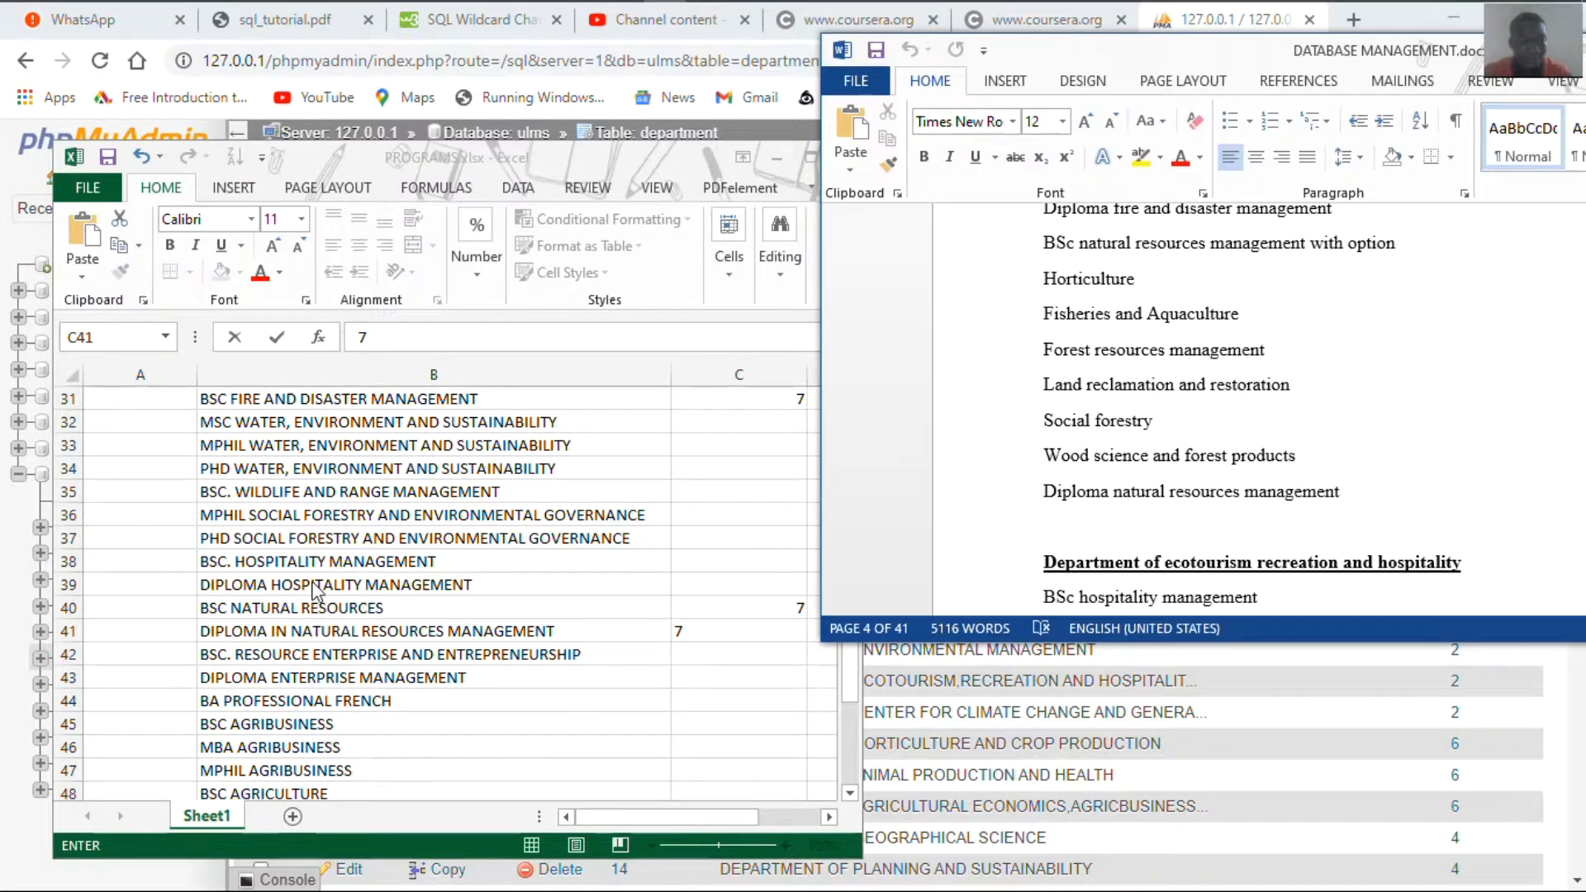
pyautogui.click(303, 615)
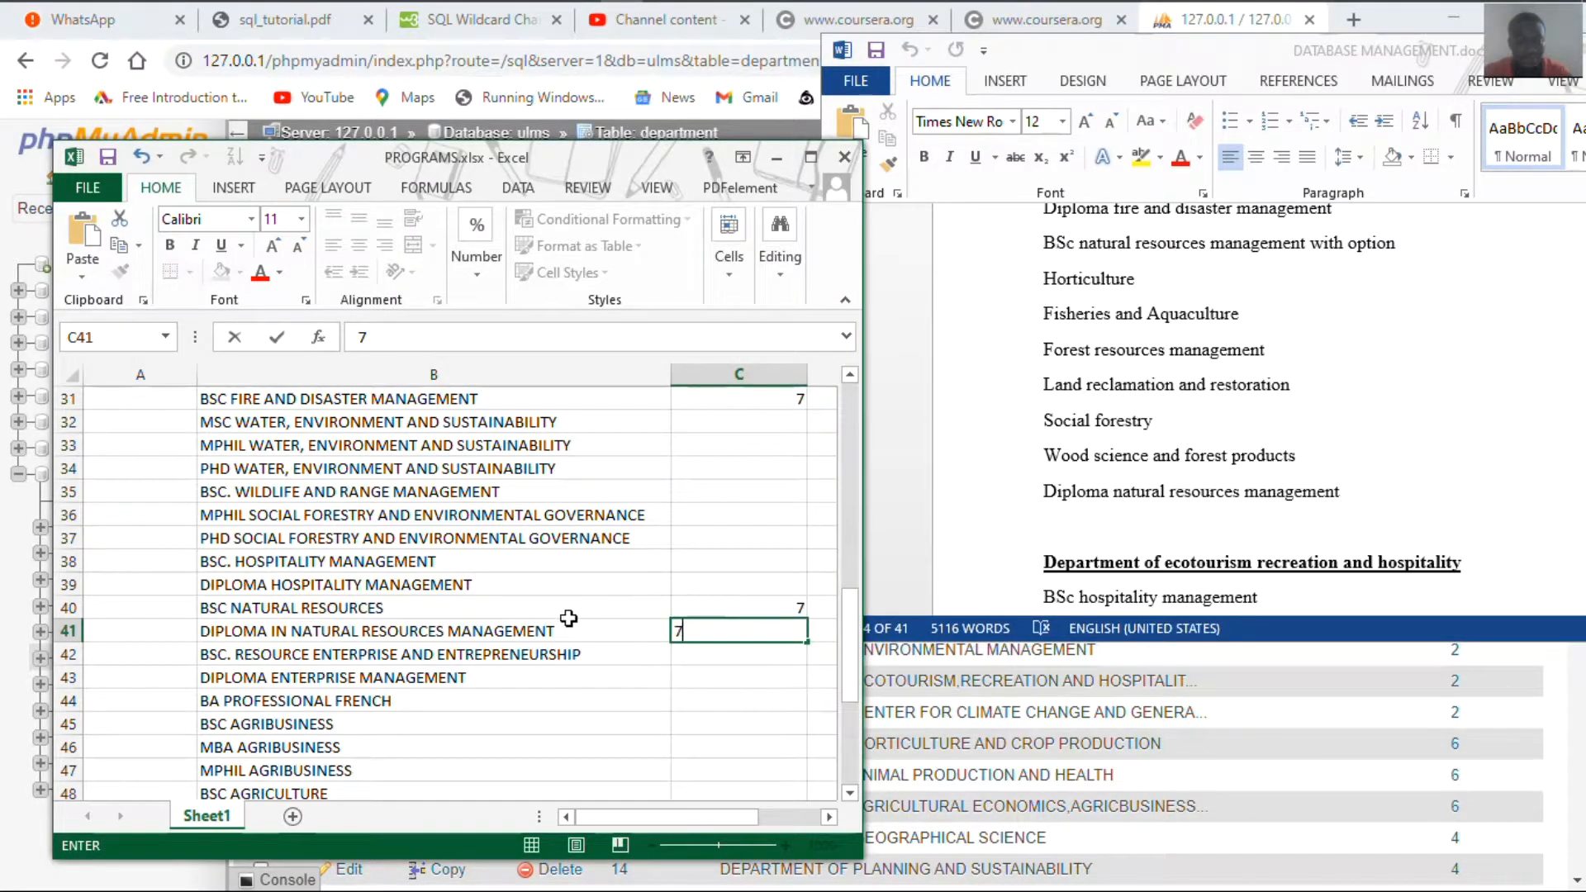
pyautogui.click(700, 607)
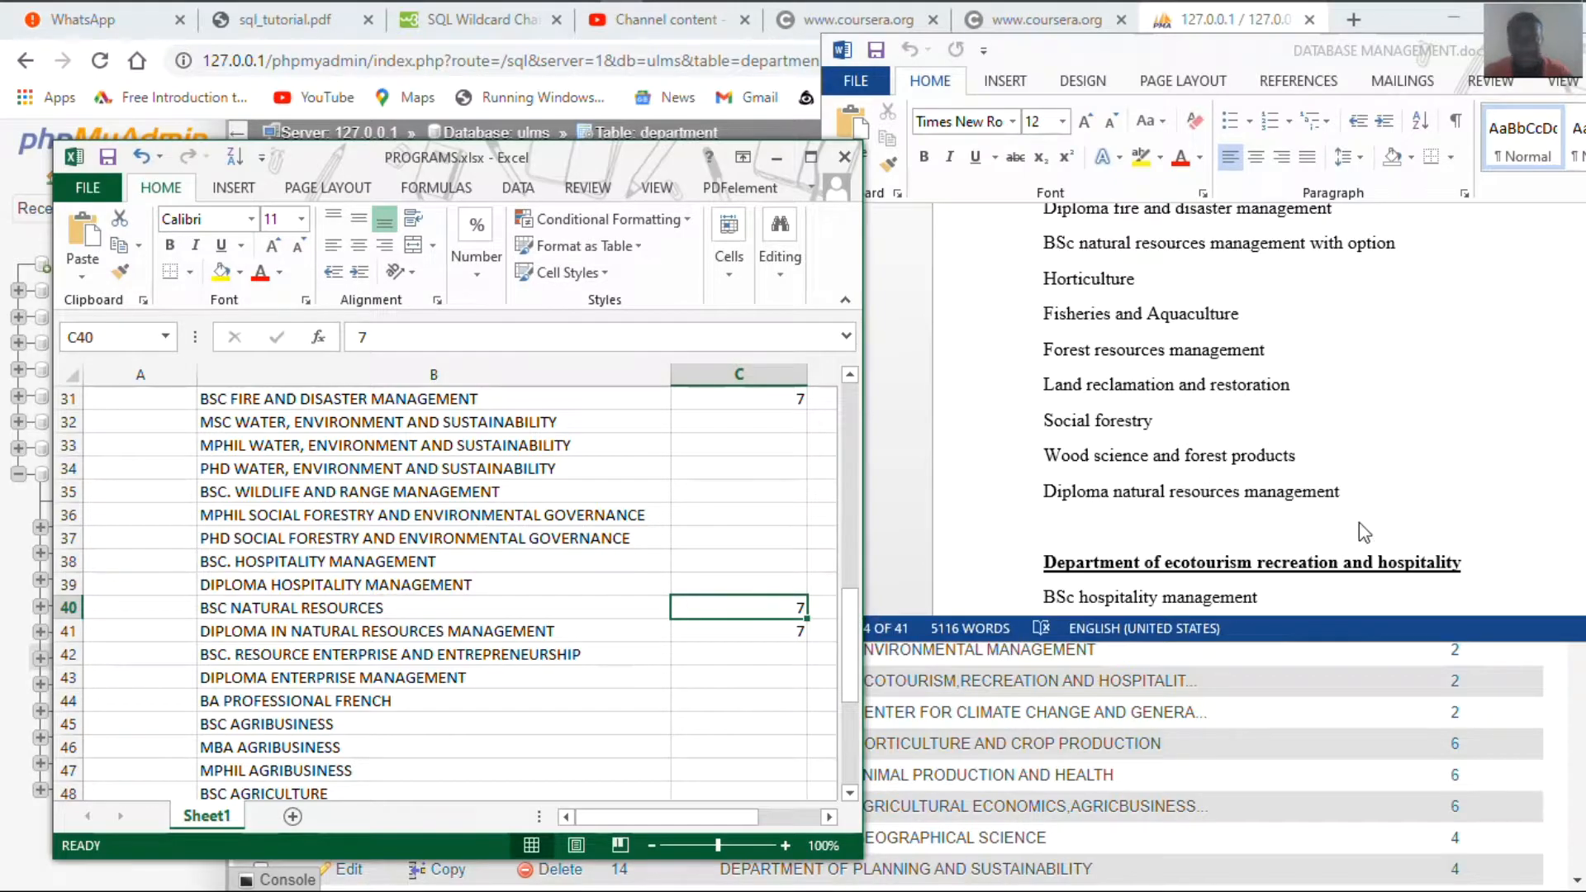
# Locate the hospitality programmes in the workbook and the Department of ecotourism recreation and hospitality section in the Word list
pyautogui.scroll(-4, 1253, 371)
pyautogui.scroll(3, 1253, 372)
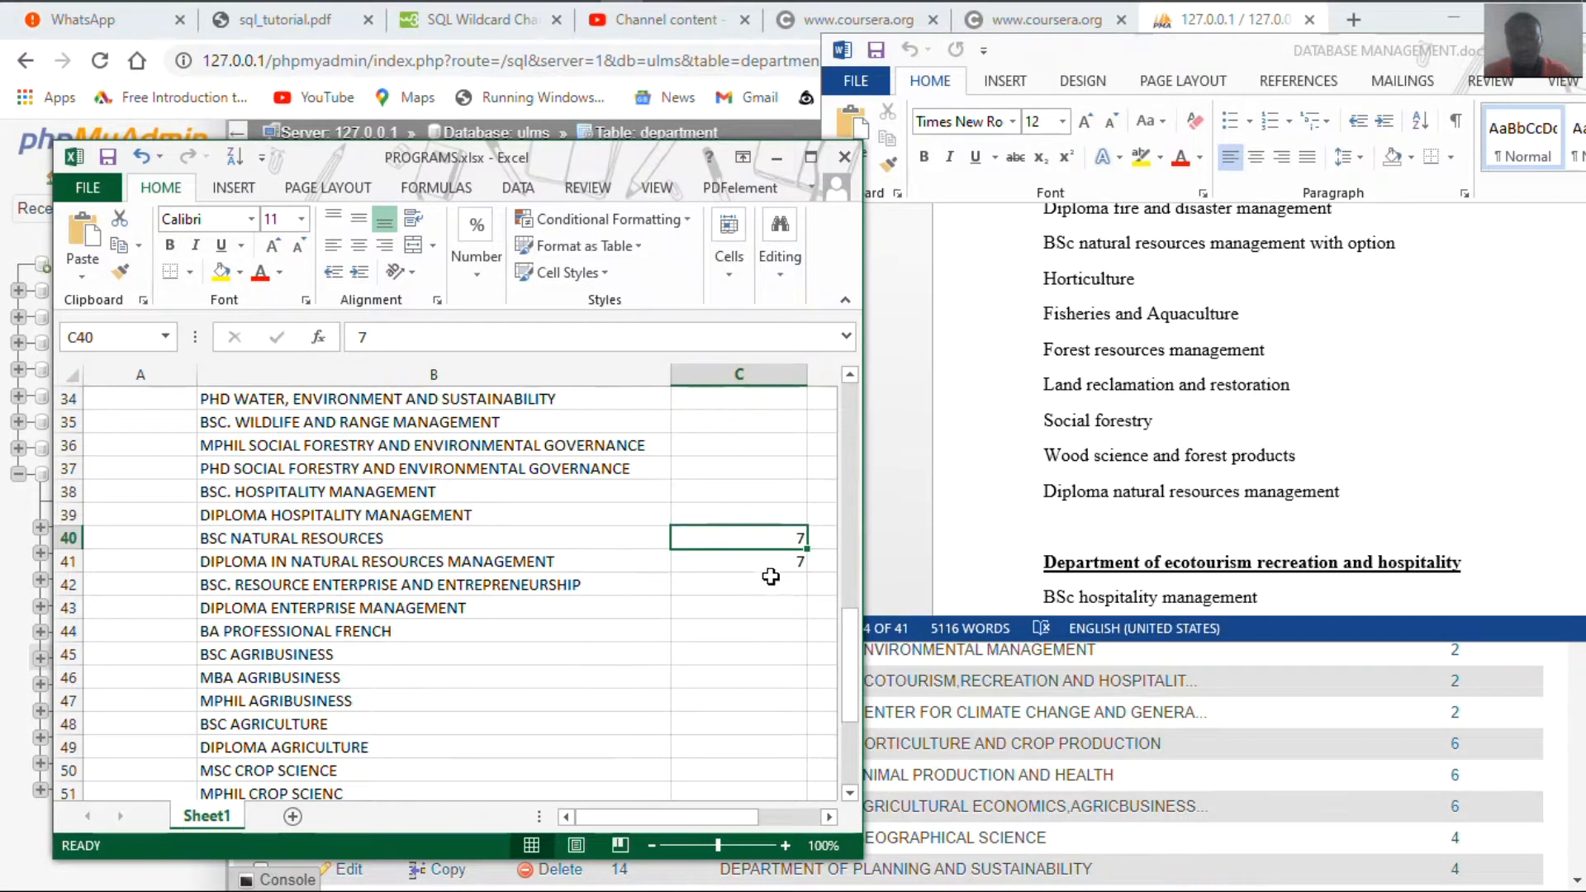
pyautogui.click(795, 491)
pyautogui.click(1138, 477)
pyautogui.scroll(-5, 1136, 471)
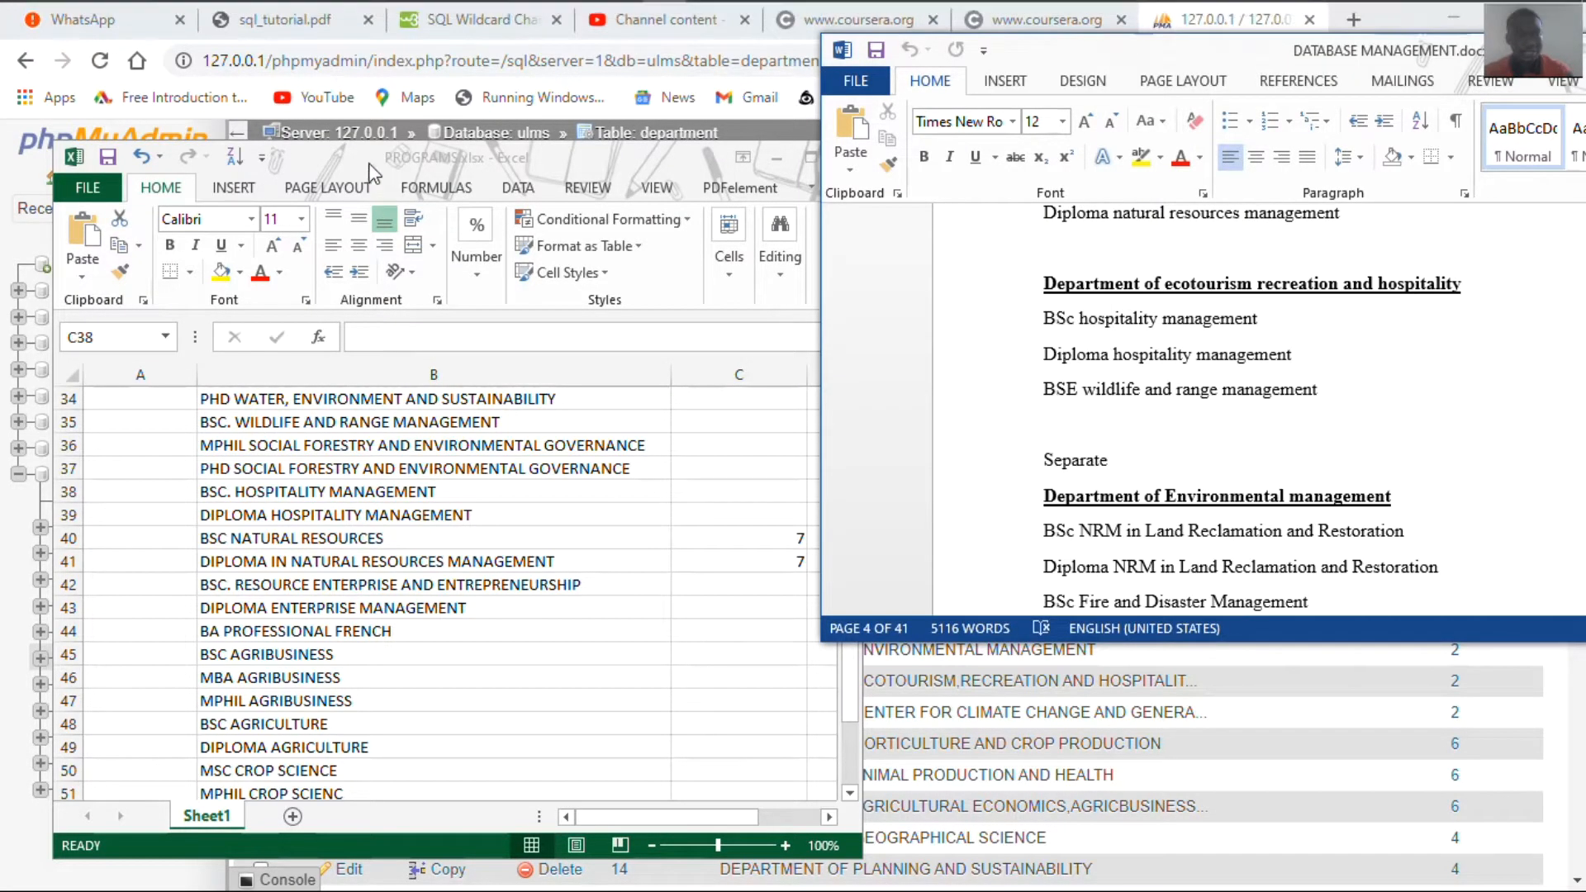
# Move the workbook window lower, look up the ecotourism department's DEPT_ID in phpMyAdmin's department table, and bring Excel and Word back
pyautogui.moveTo(369, 168); pyautogui.dragTo(366, 347)
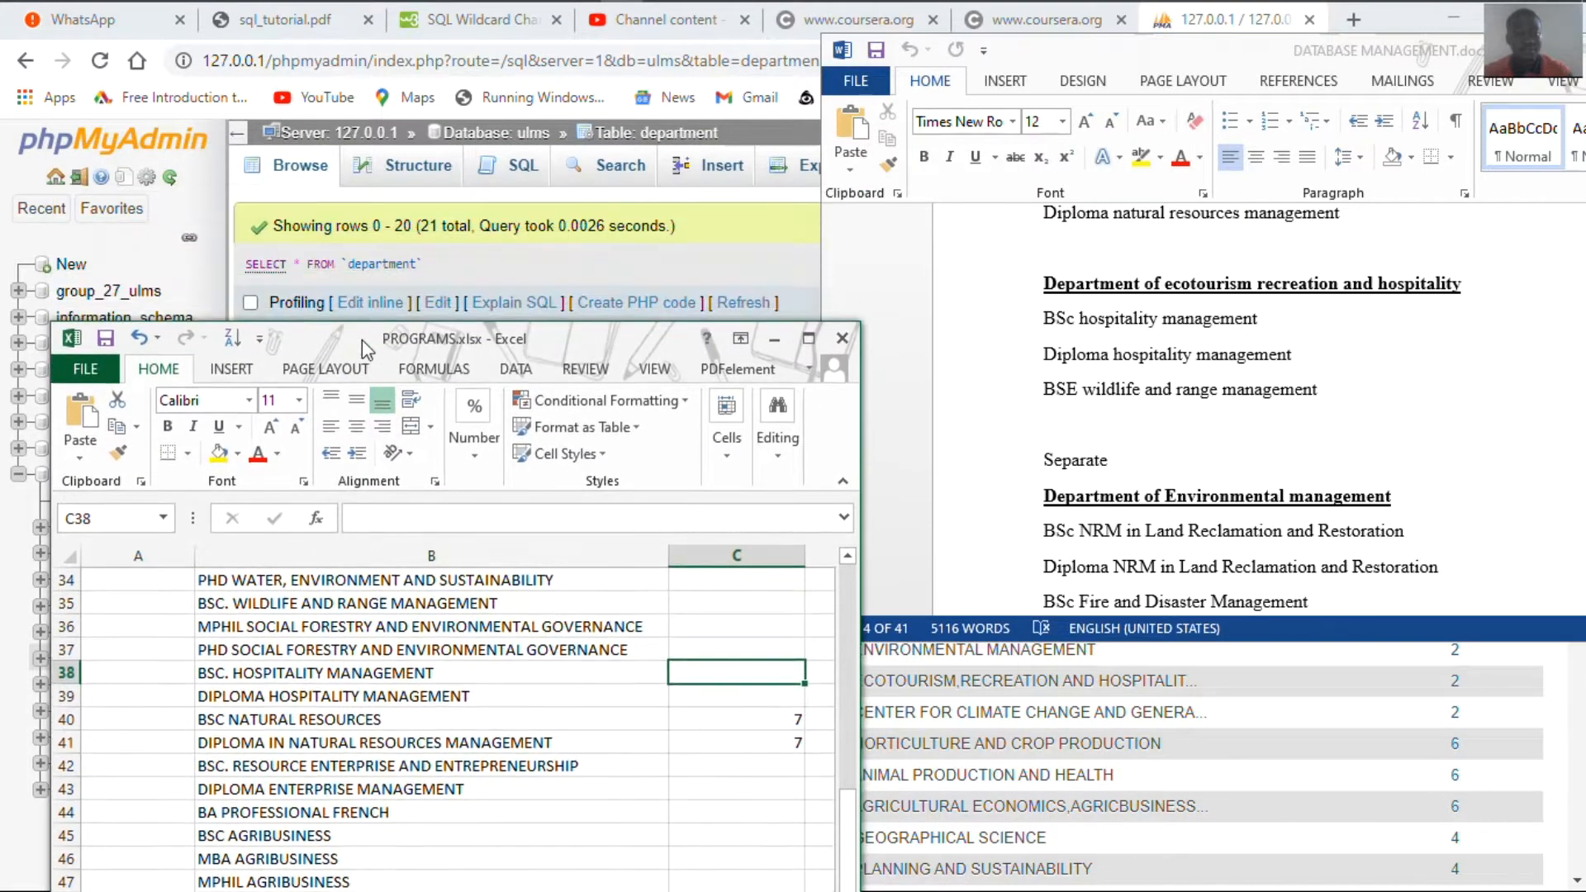
pyautogui.click(388, 196)
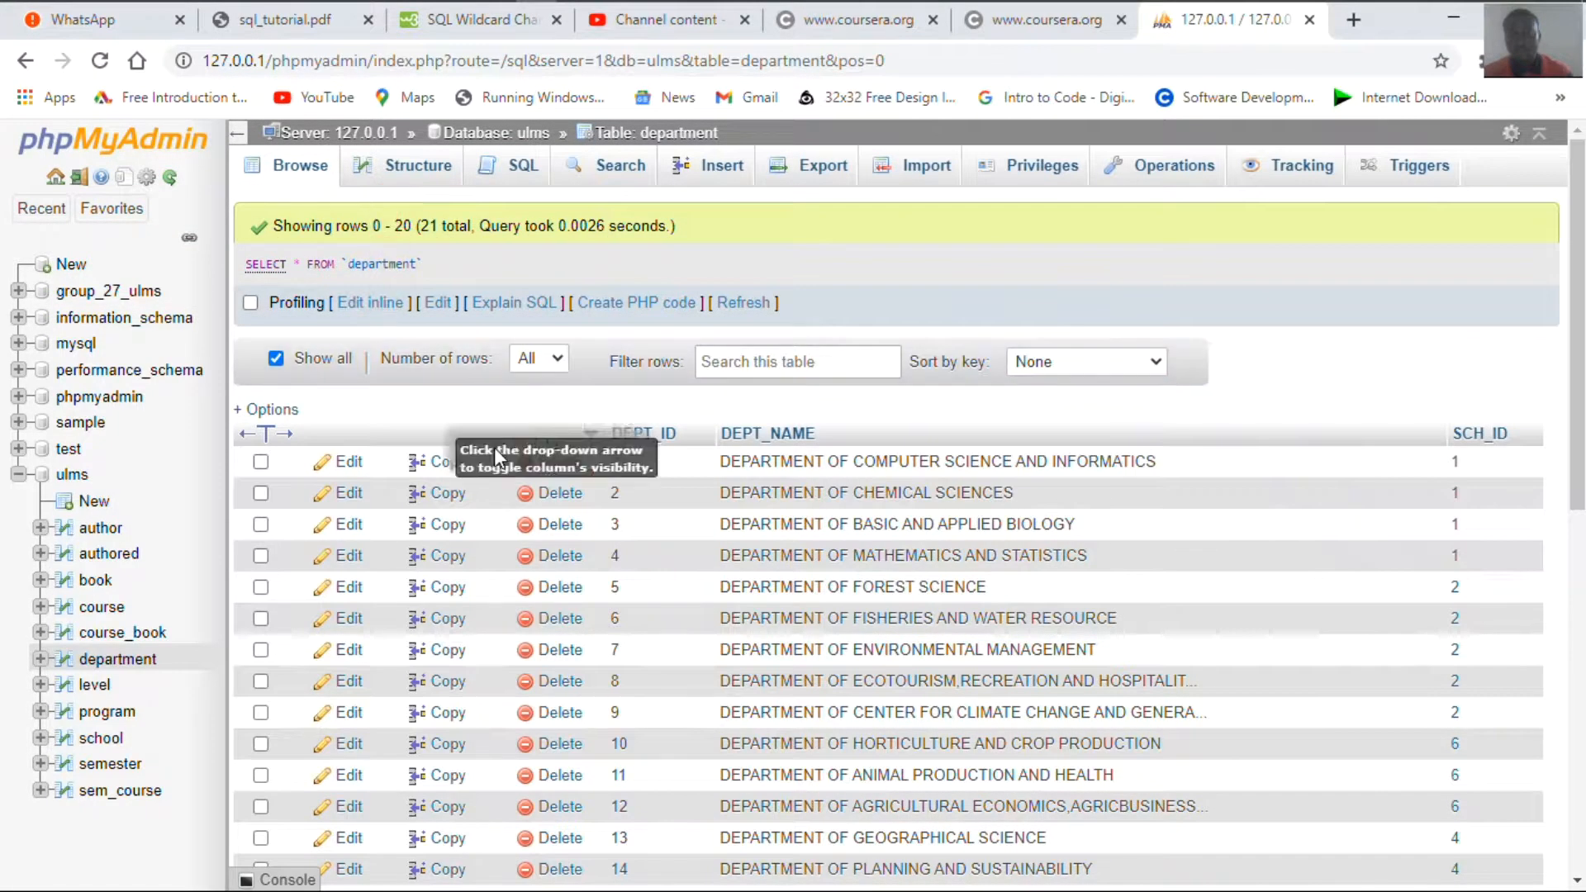
pyautogui.click(666, 17)
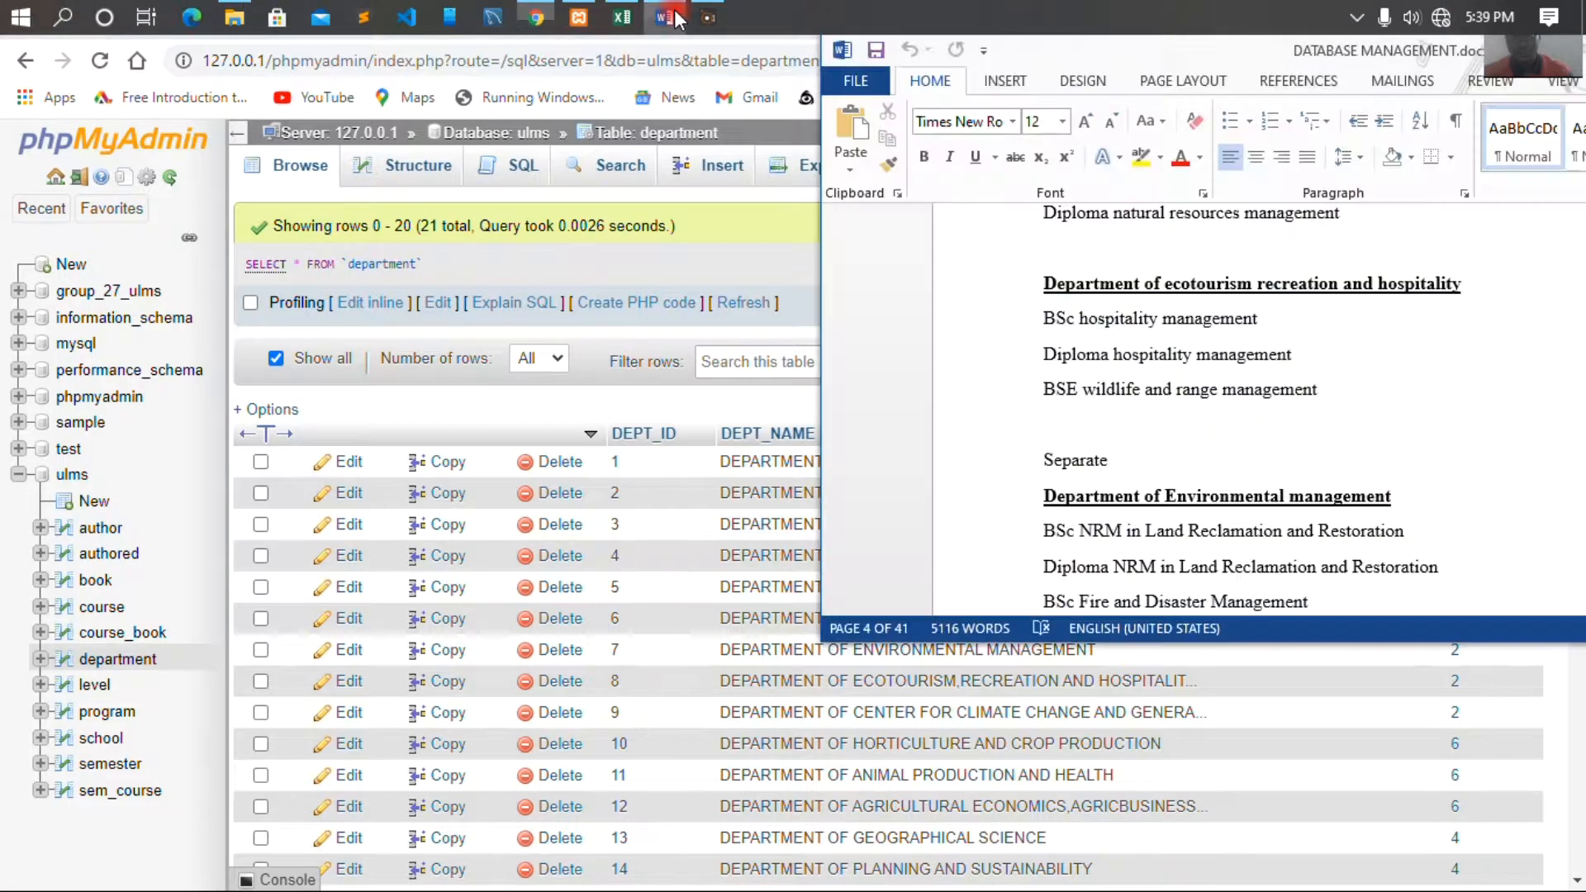
pyautogui.click(669, 17)
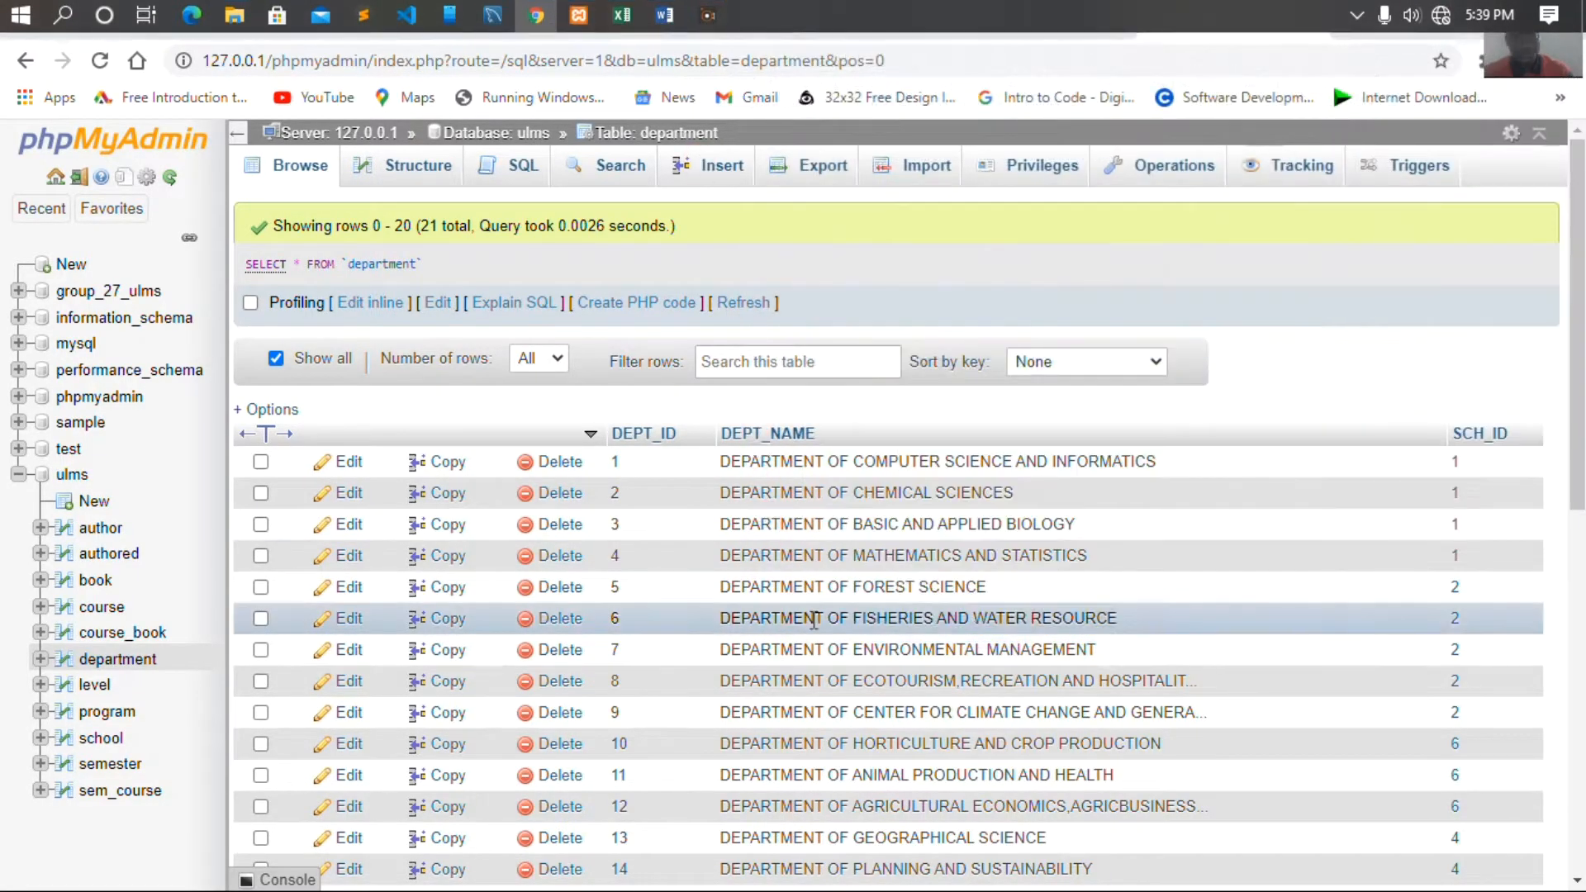
pyautogui.scroll(-1, 859, 519)
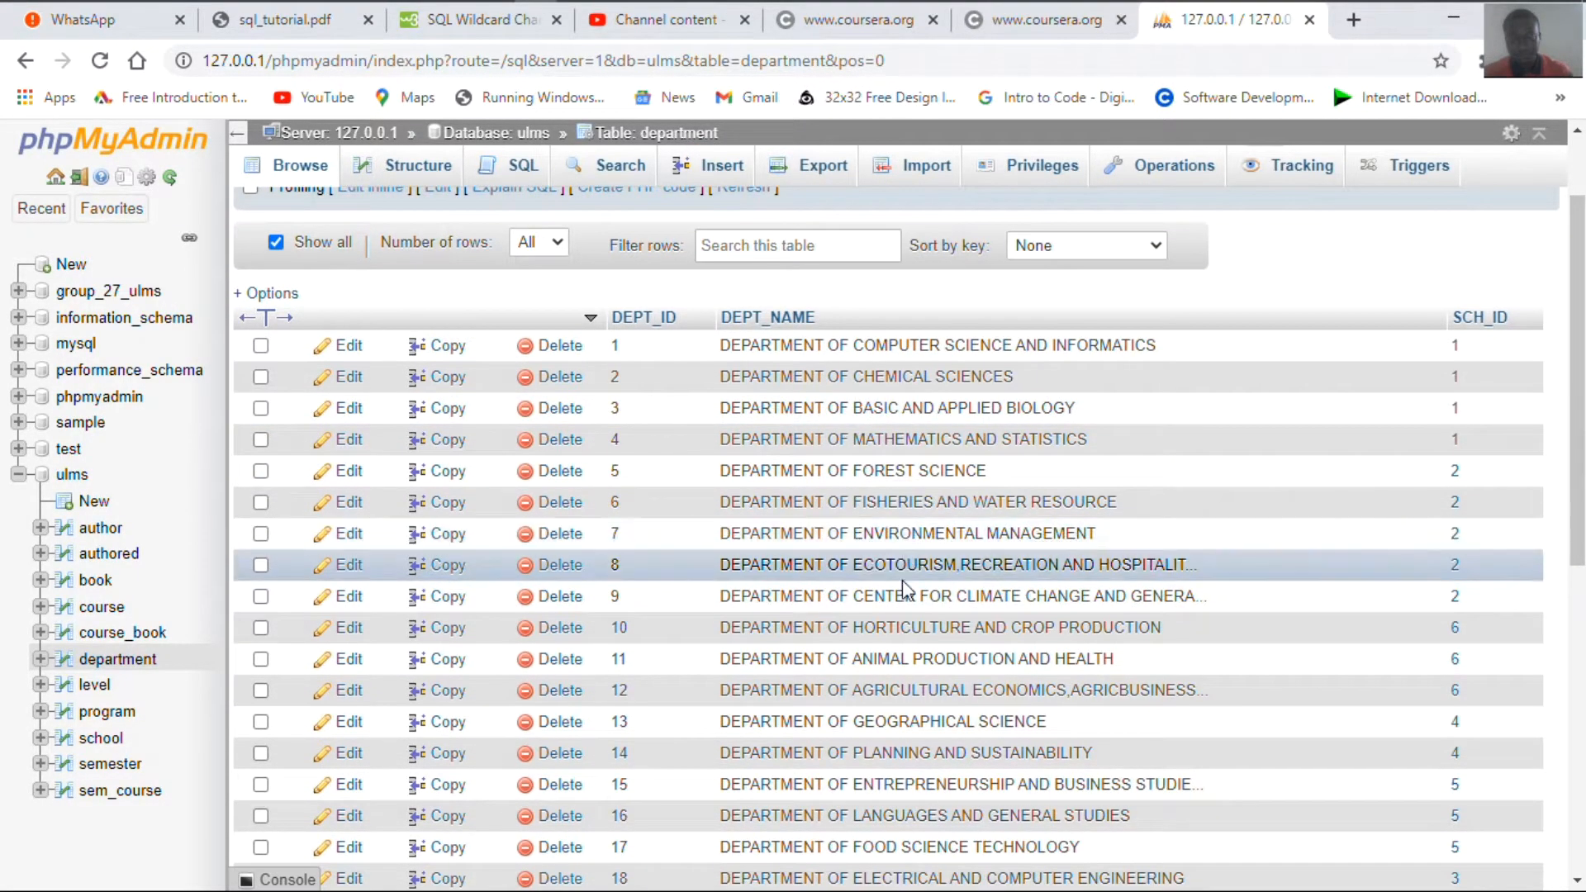
pyautogui.doubleClick(905, 568)
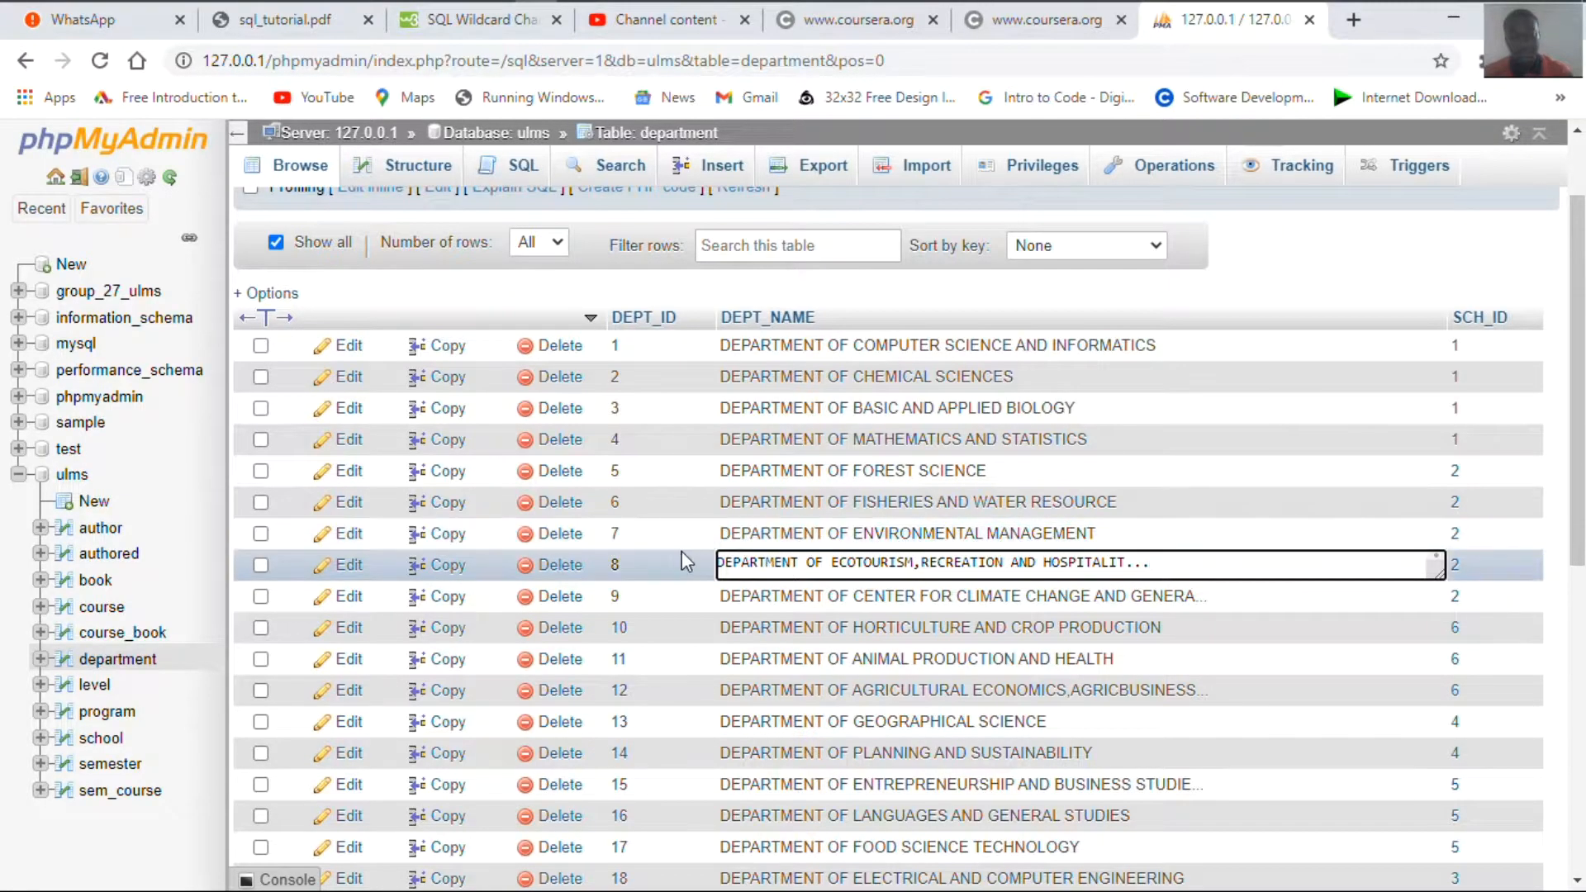
pyautogui.click(620, 16)
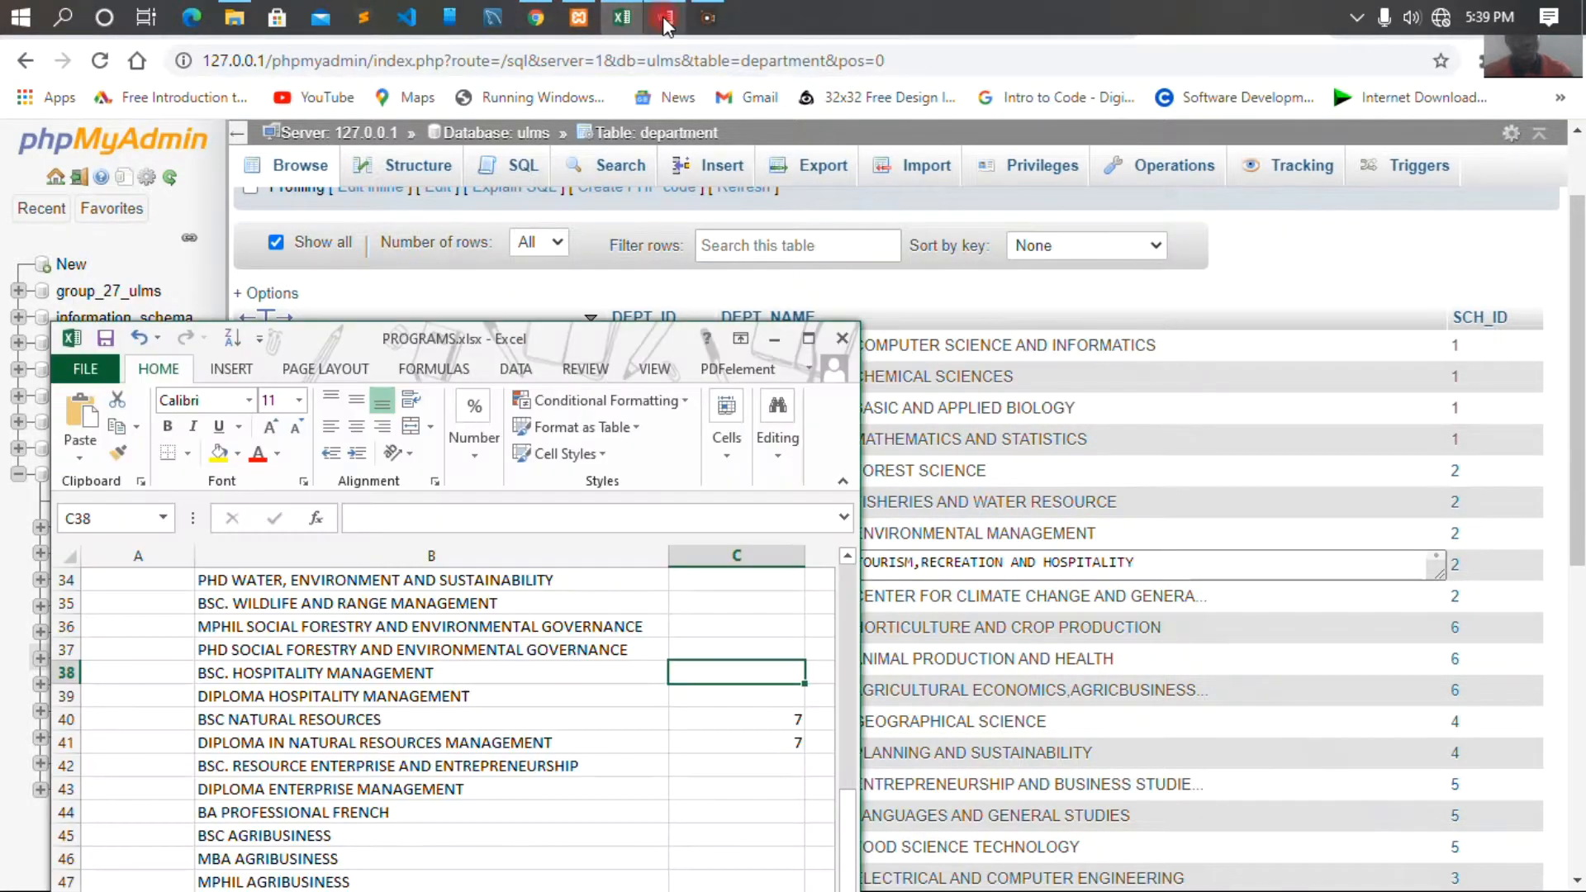
pyautogui.click(665, 17)
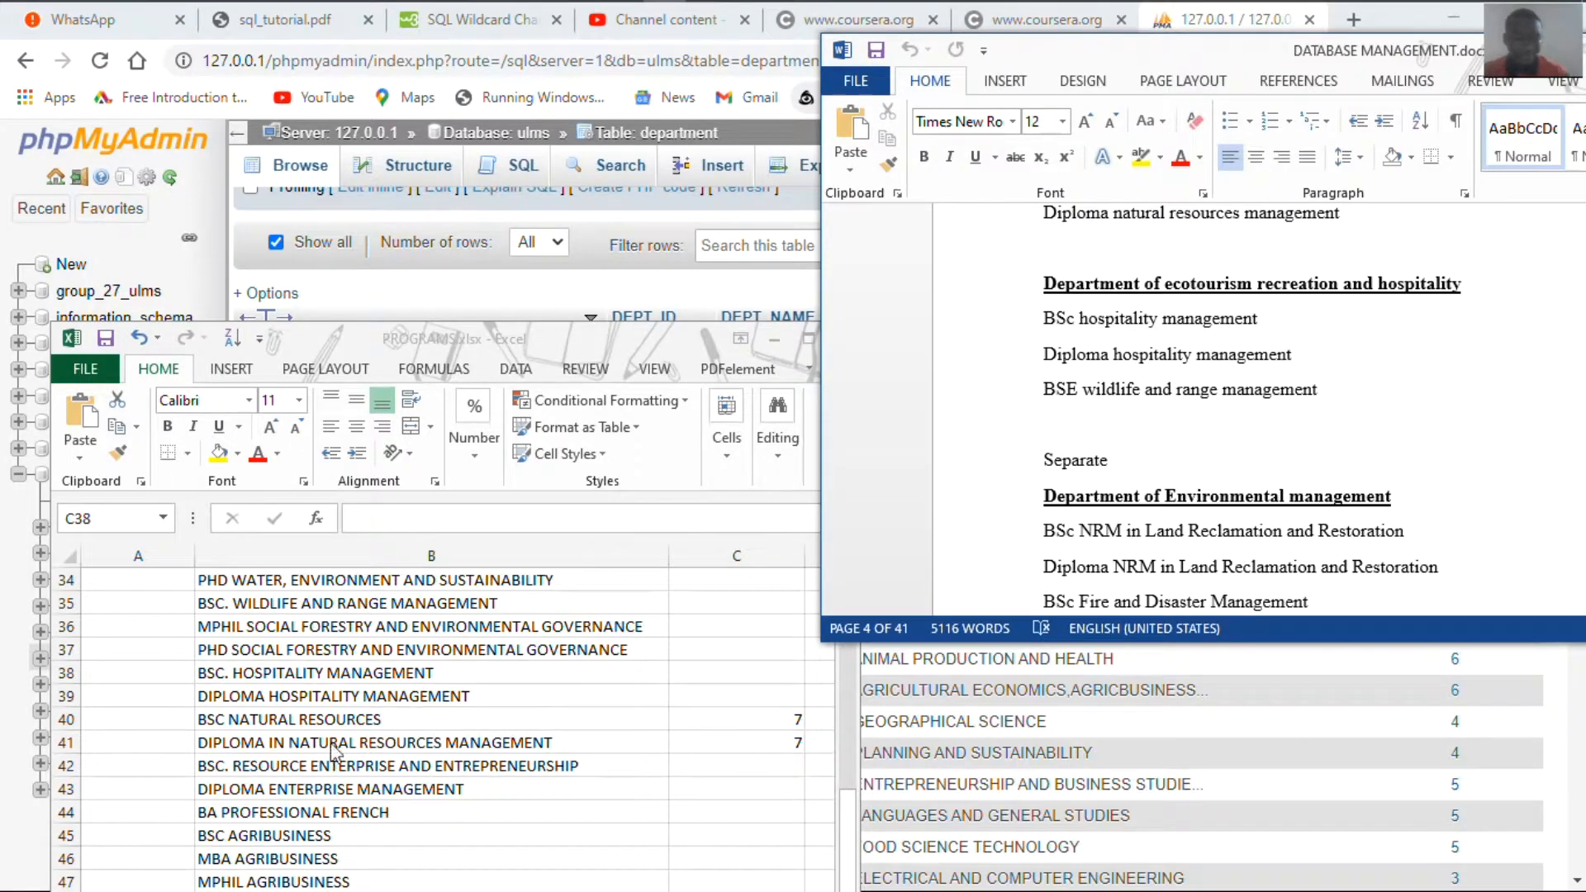
# Enter DEPT_ID 8 for BSC. HOSPITALITY MANAGEMENT and DIPLOMA HOSPITALITY MANAGEMENT
pyautogui.click(744, 673)
pyautogui.write('7')
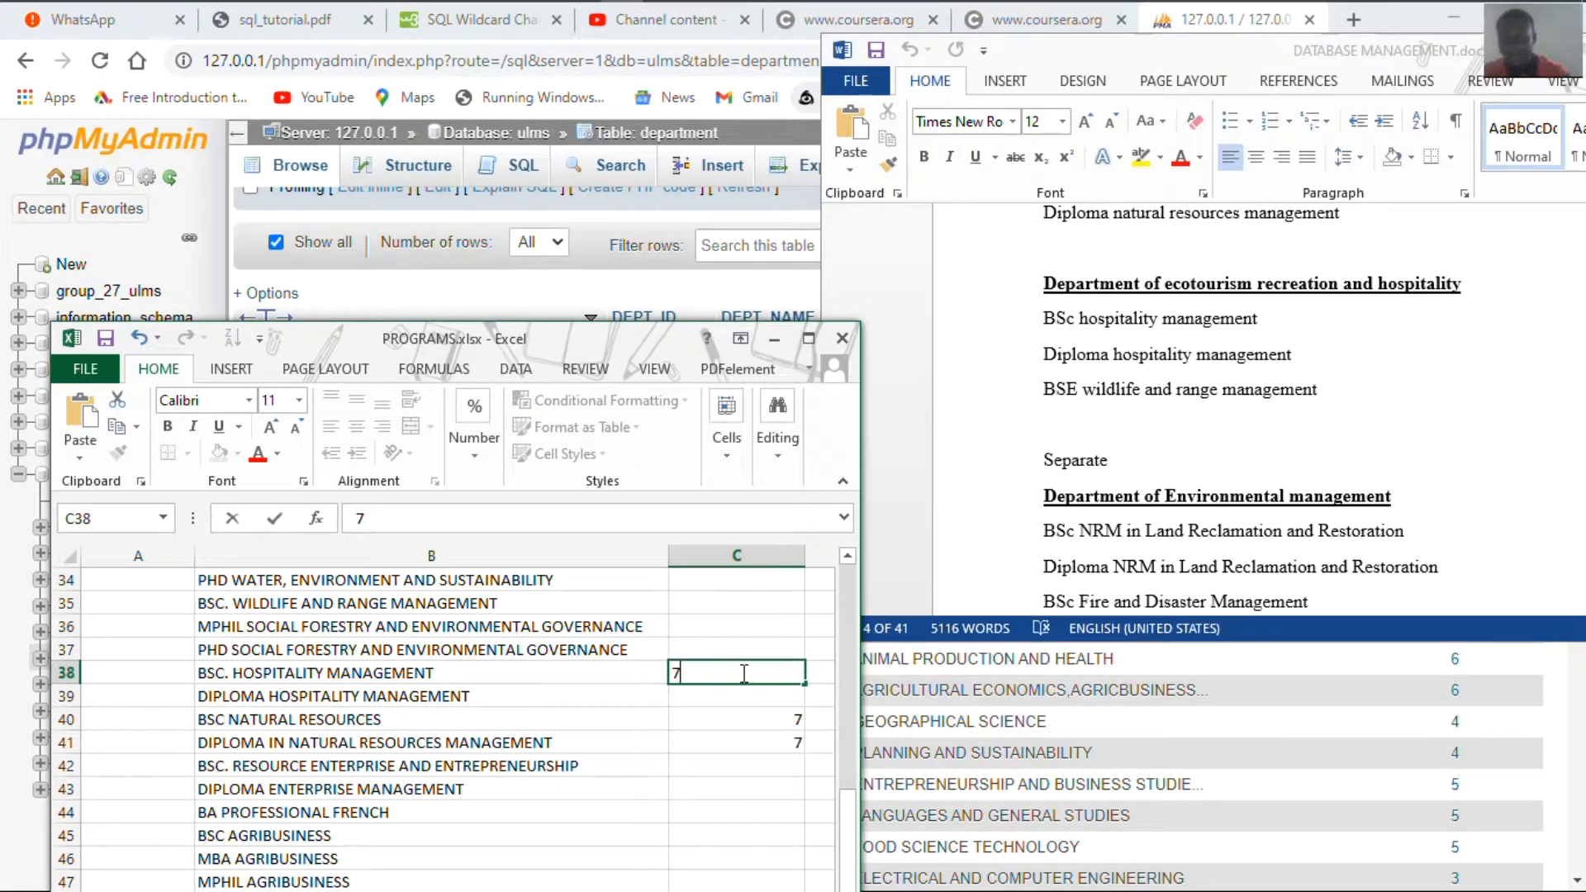
pyautogui.write('8')
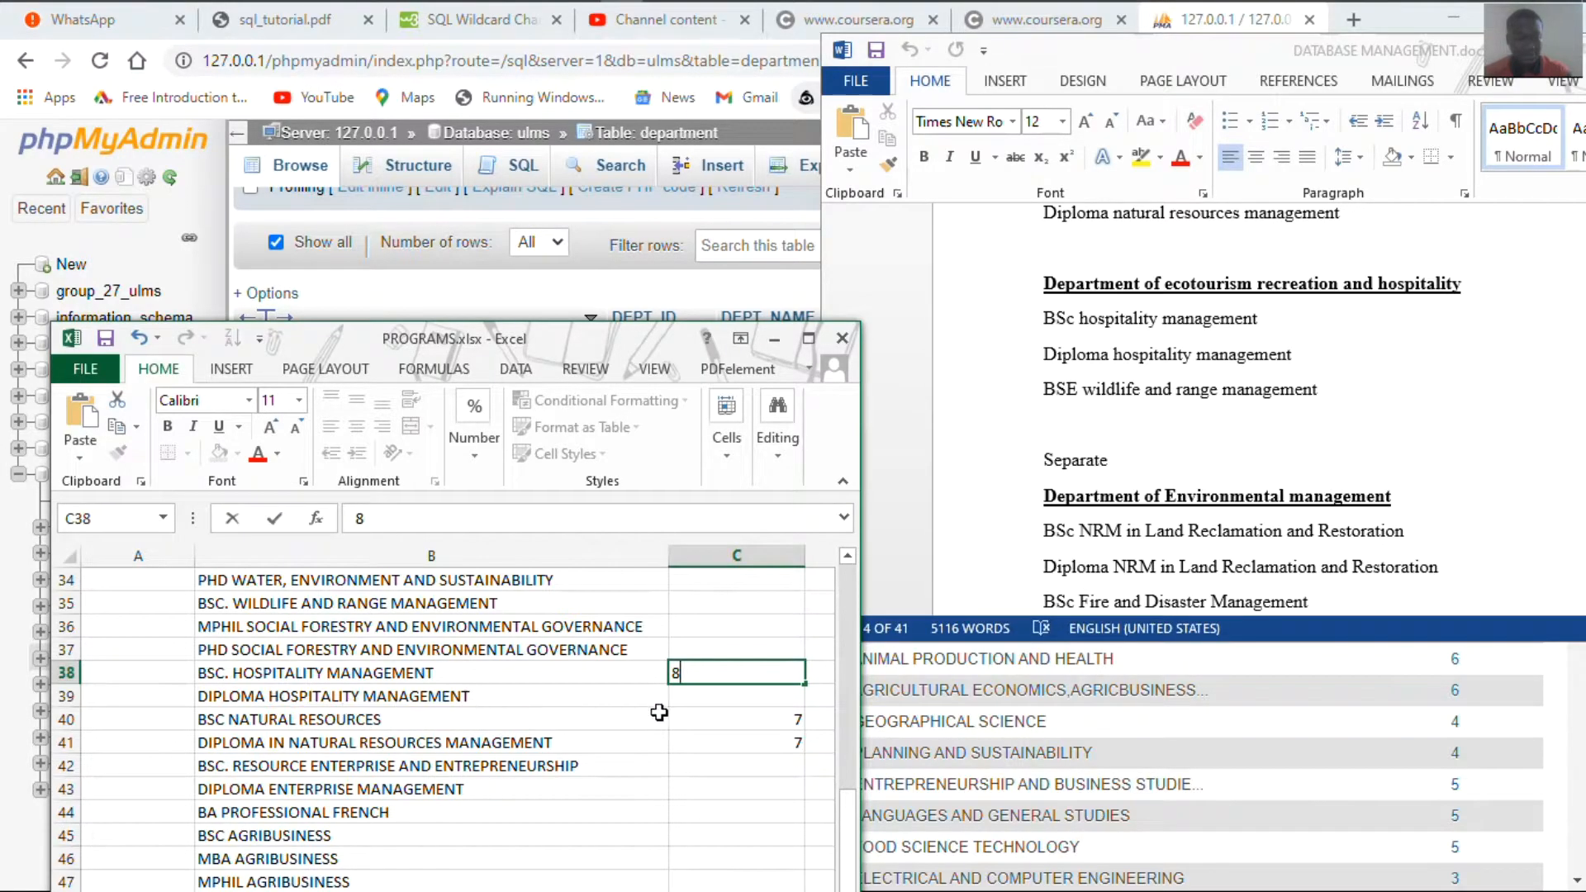
pyautogui.click(744, 698)
pyautogui.write('8')
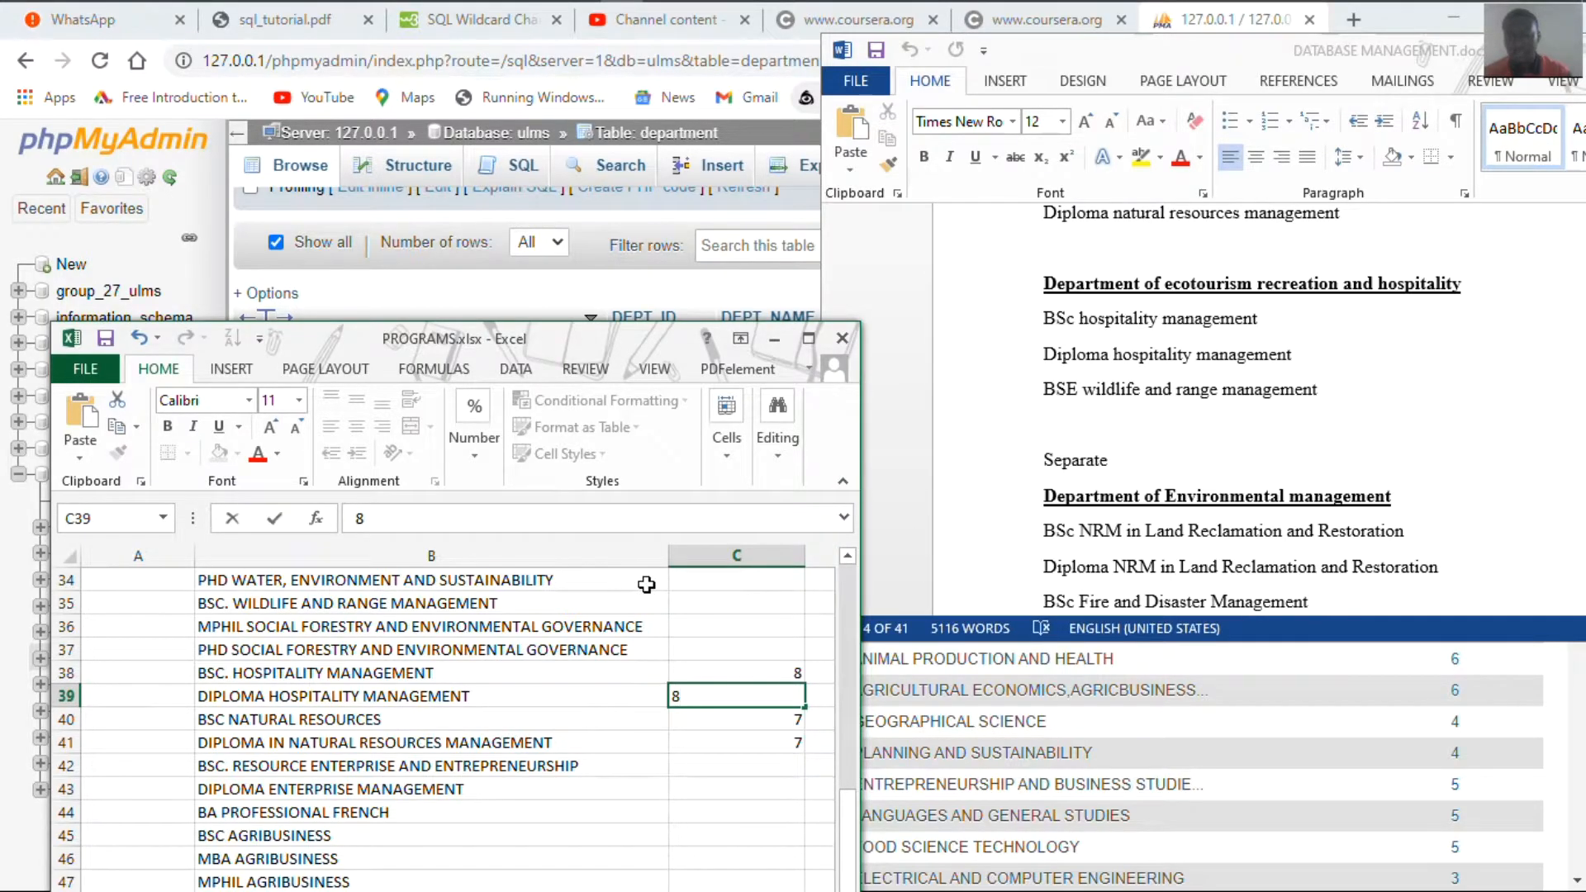
# Find BSC. WILDLIFE AND RANGE MANAGEMENT in the workbook's programme list and enter DEPT_ID 8 for it
pyautogui.scroll(-4, 646, 584)
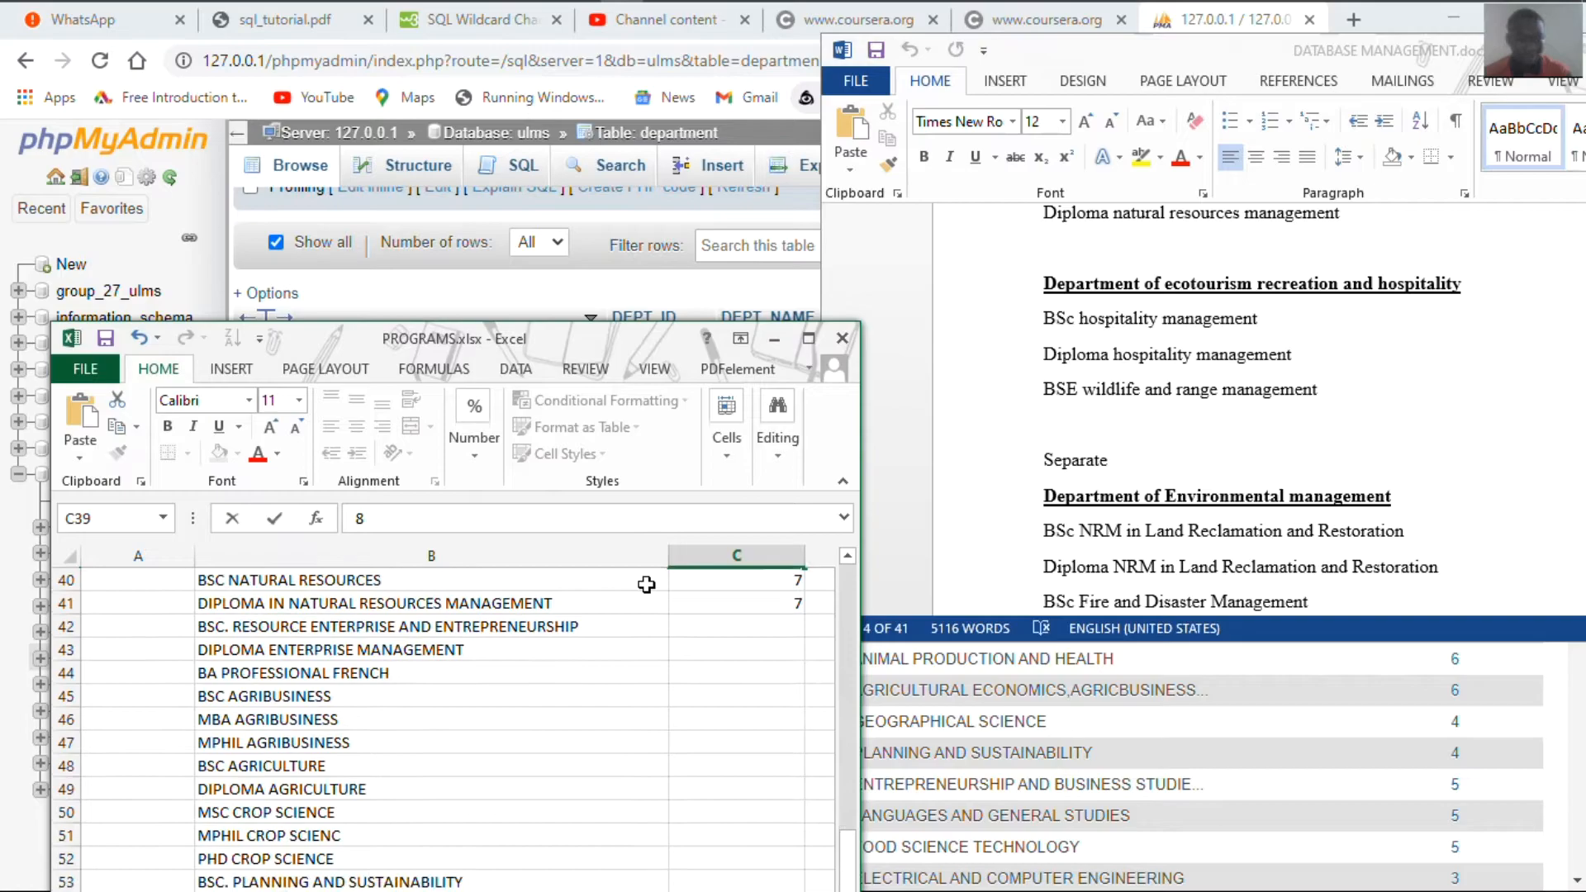
pyautogui.scroll(-1, 645, 584)
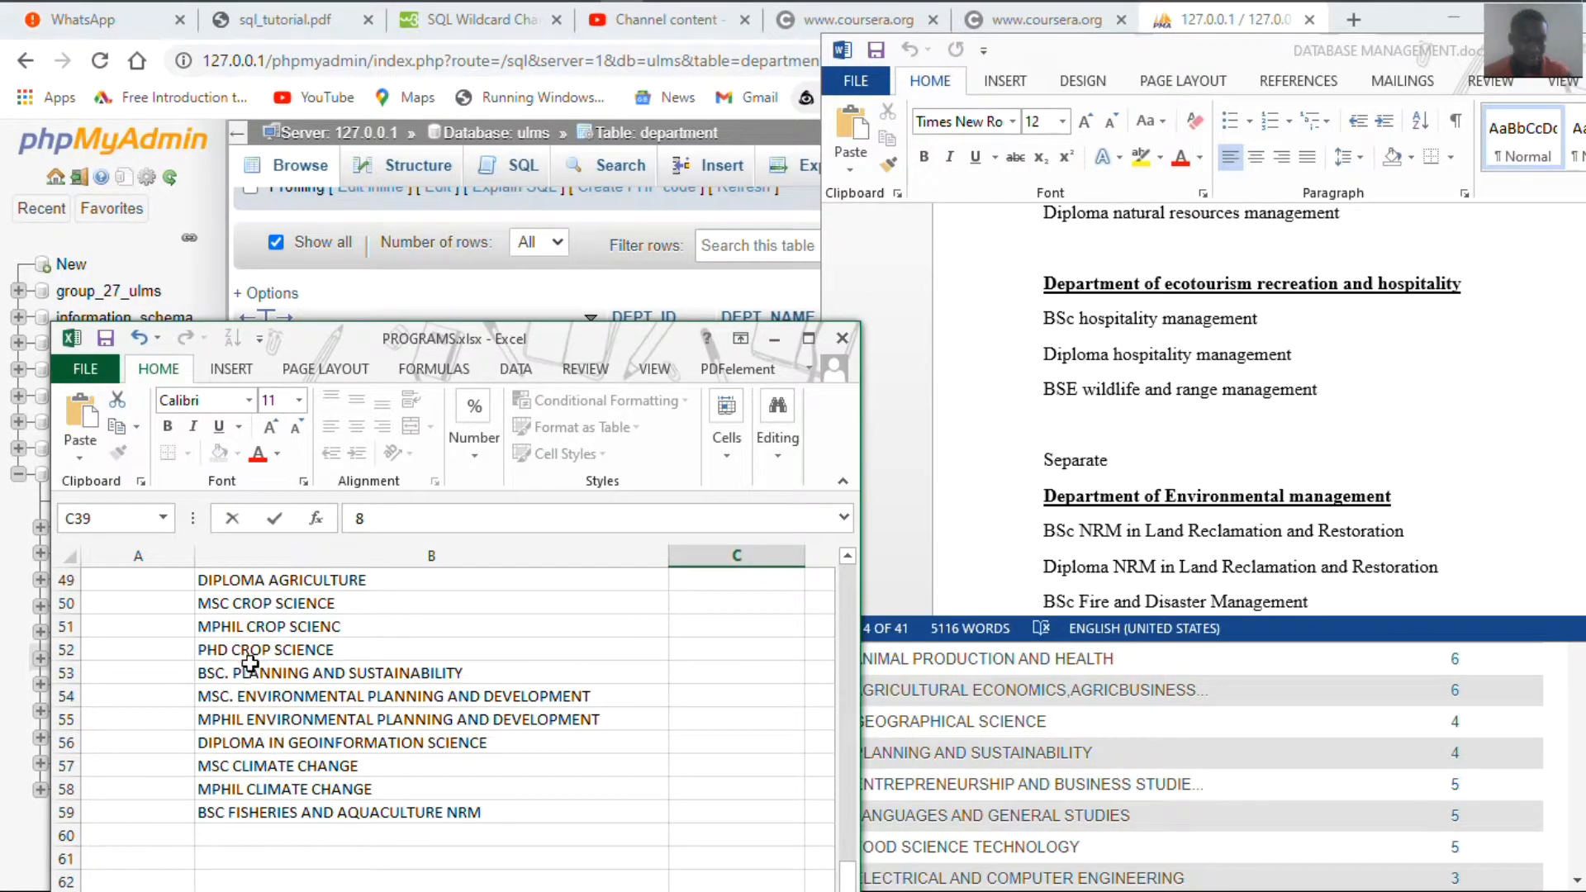
pyautogui.scroll(4, 407, 721)
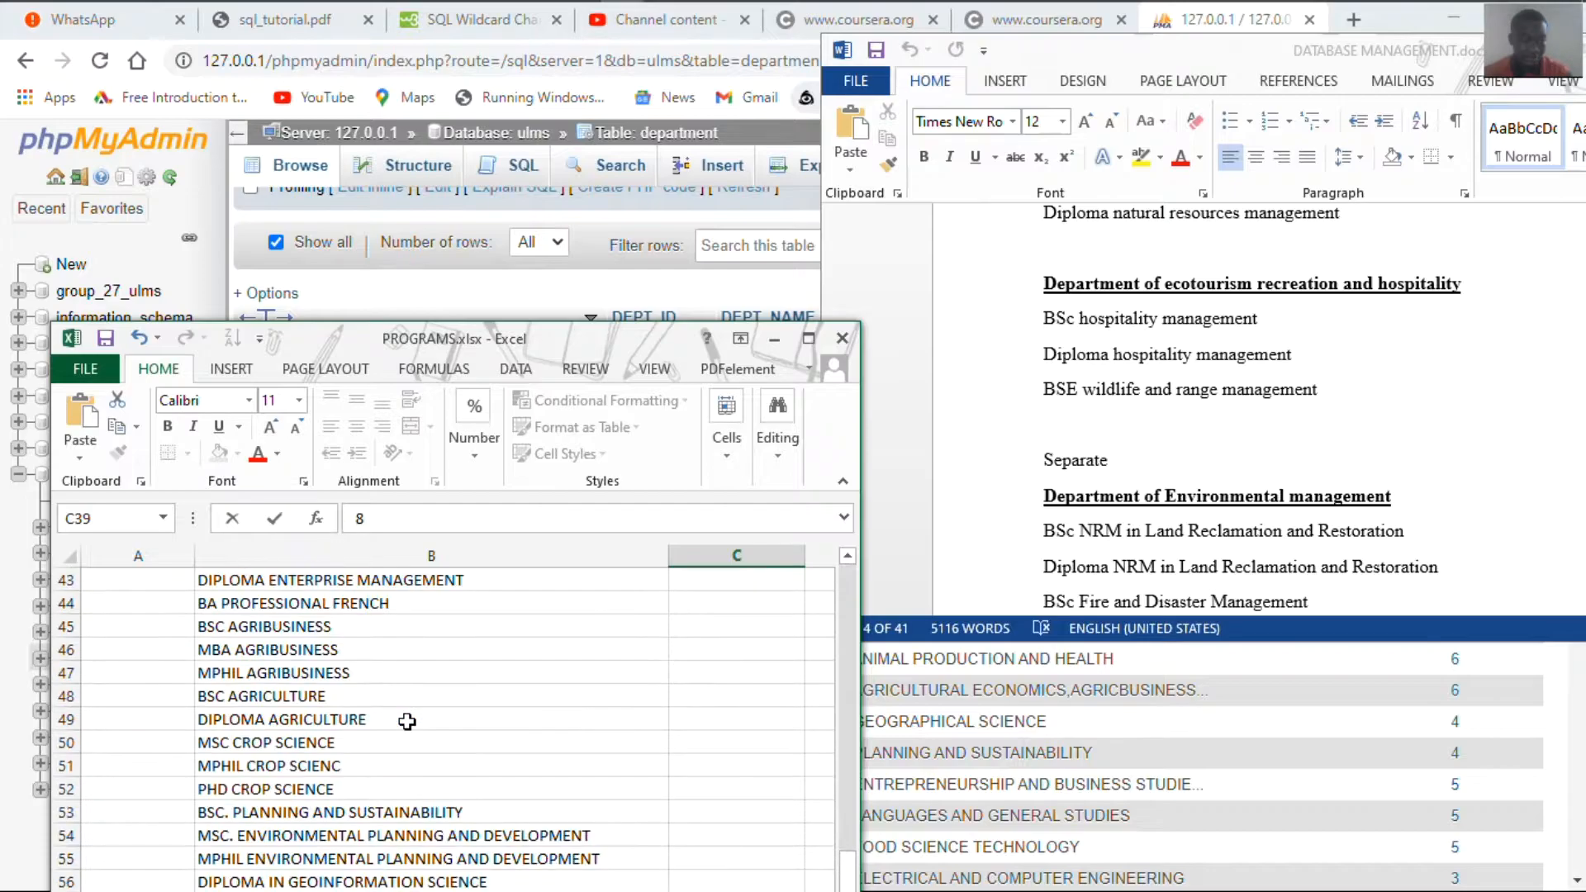
pyautogui.scroll(3, 339, 717)
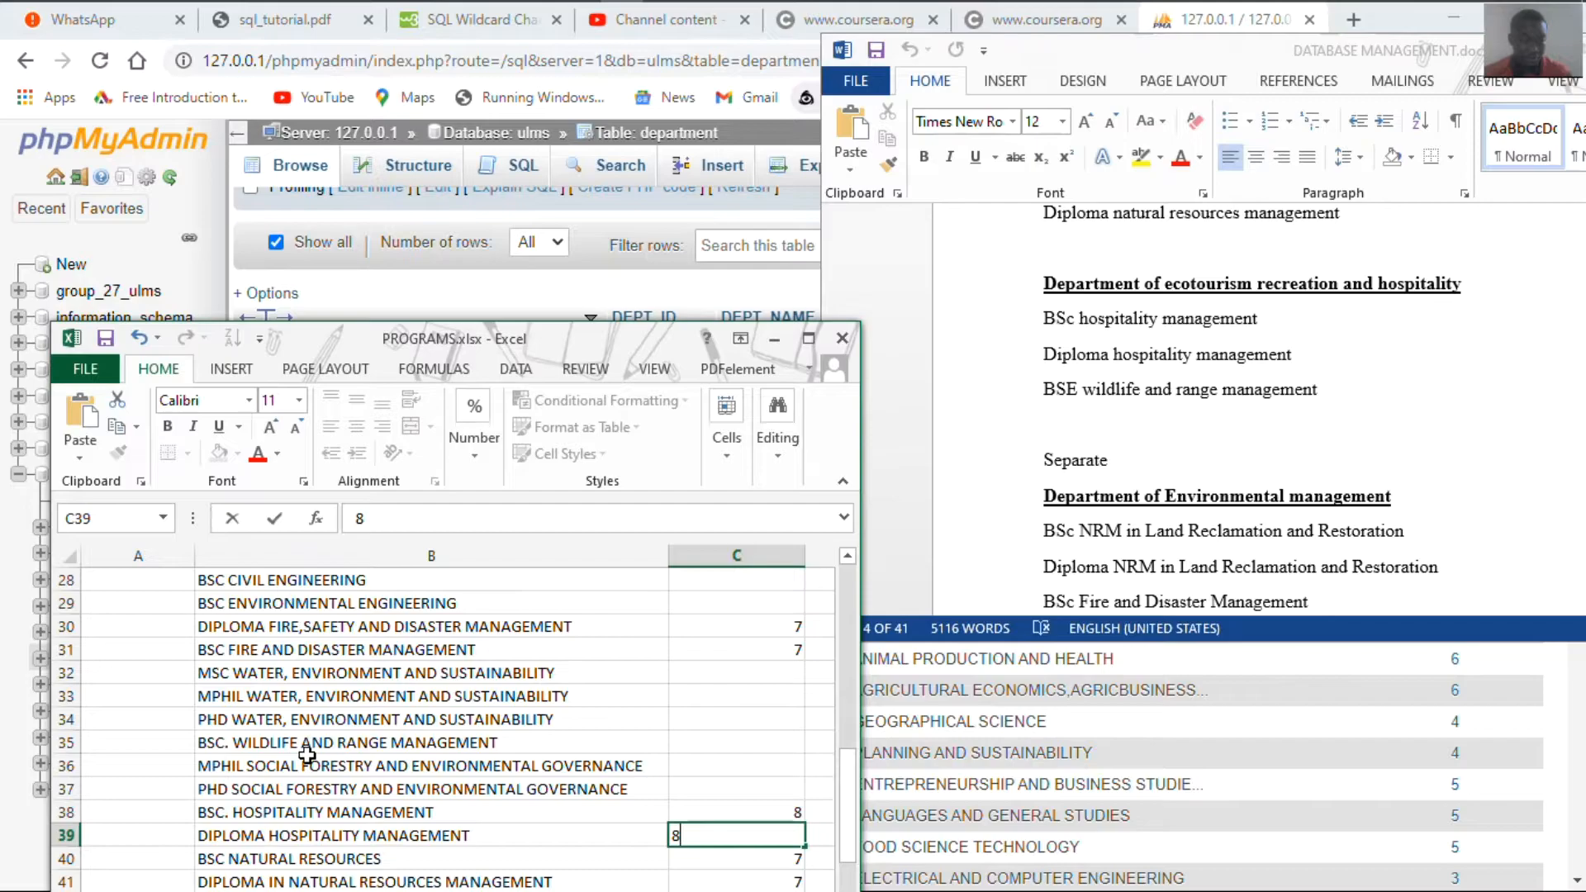
pyautogui.click(307, 747)
pyautogui.click(765, 745)
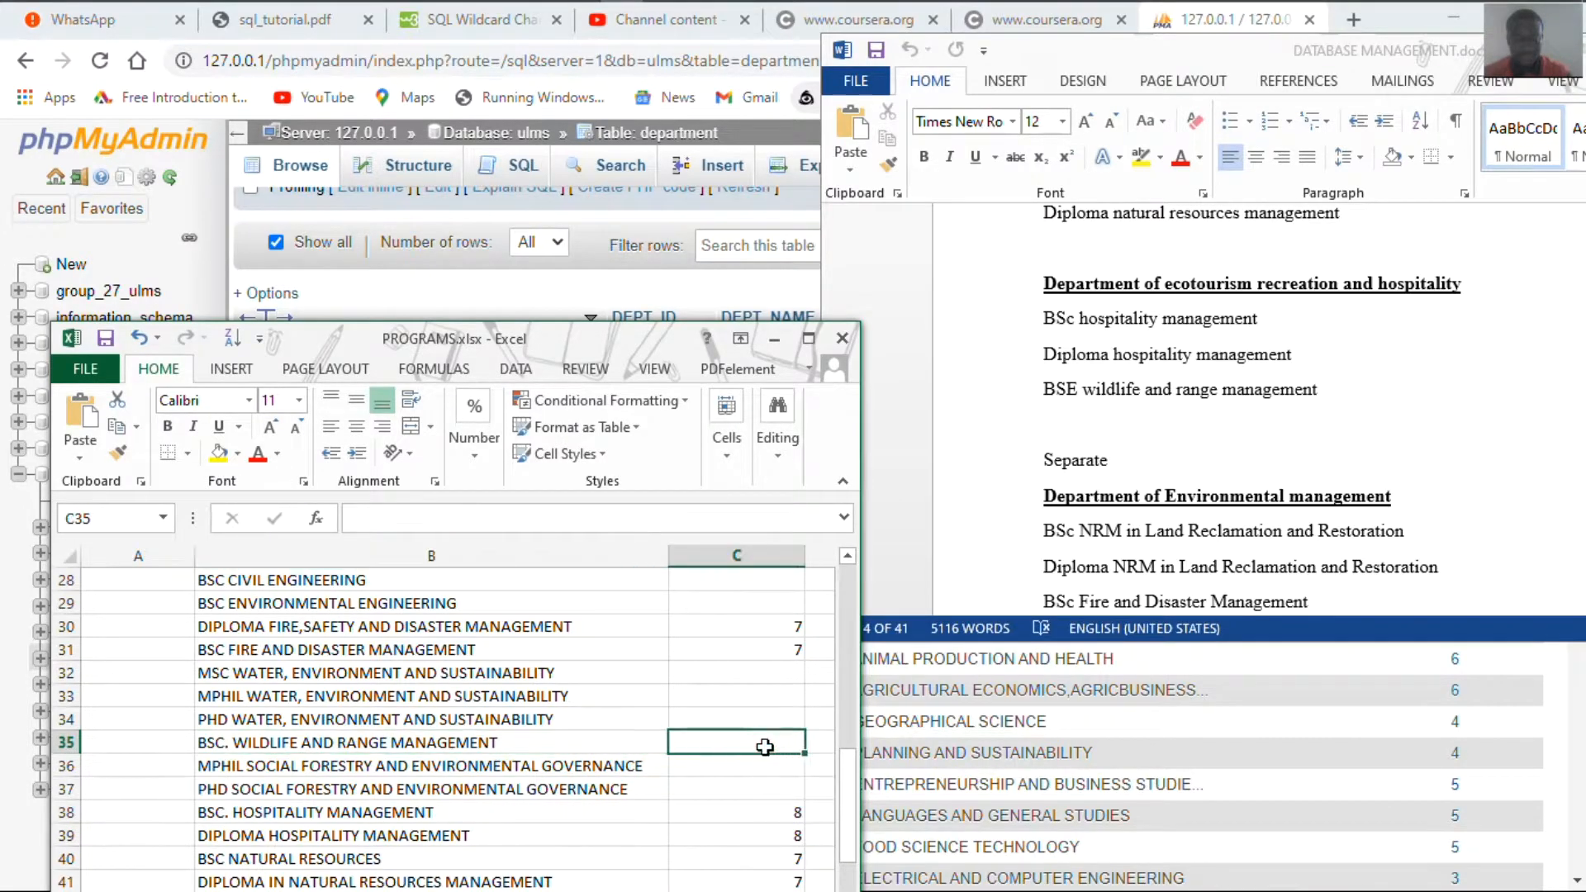
pyautogui.write('8')
pyautogui.click(803, 784)
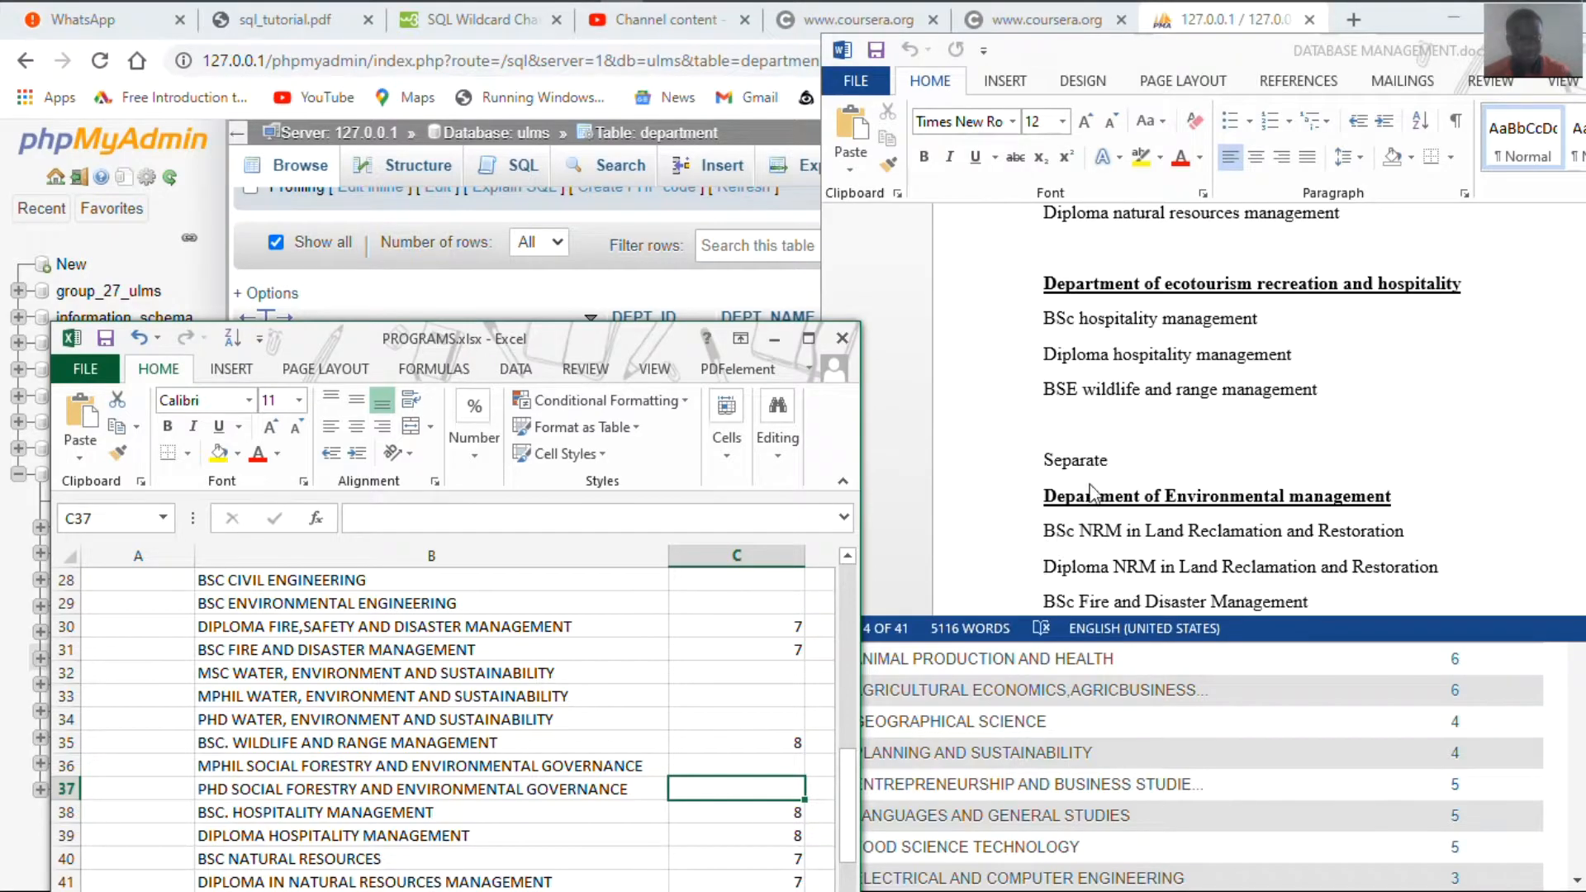
# Examine the Word list's programmes under the environmental management, fisheries and water resources, and forest science departments
pyautogui.scroll(2, 1091, 495)
pyautogui.scroll(-1, 1097, 488)
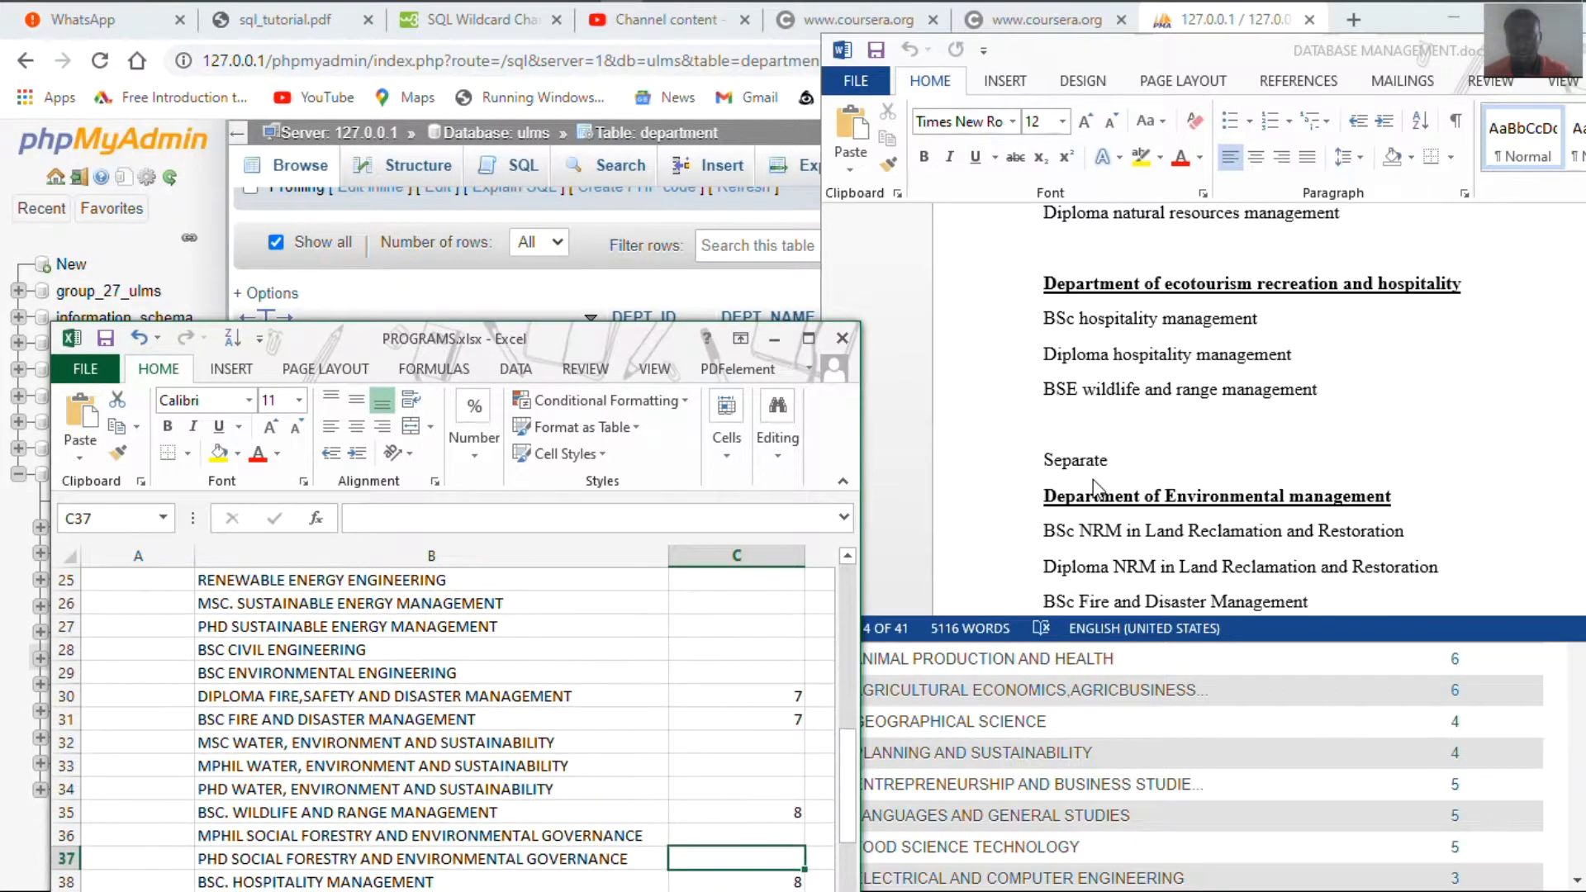
pyautogui.click(1135, 429)
pyautogui.scroll(2, 1136, 424)
pyautogui.scroll(2, 1137, 423)
pyautogui.scroll(-5, 1137, 423)
pyautogui.scroll(1, 1137, 424)
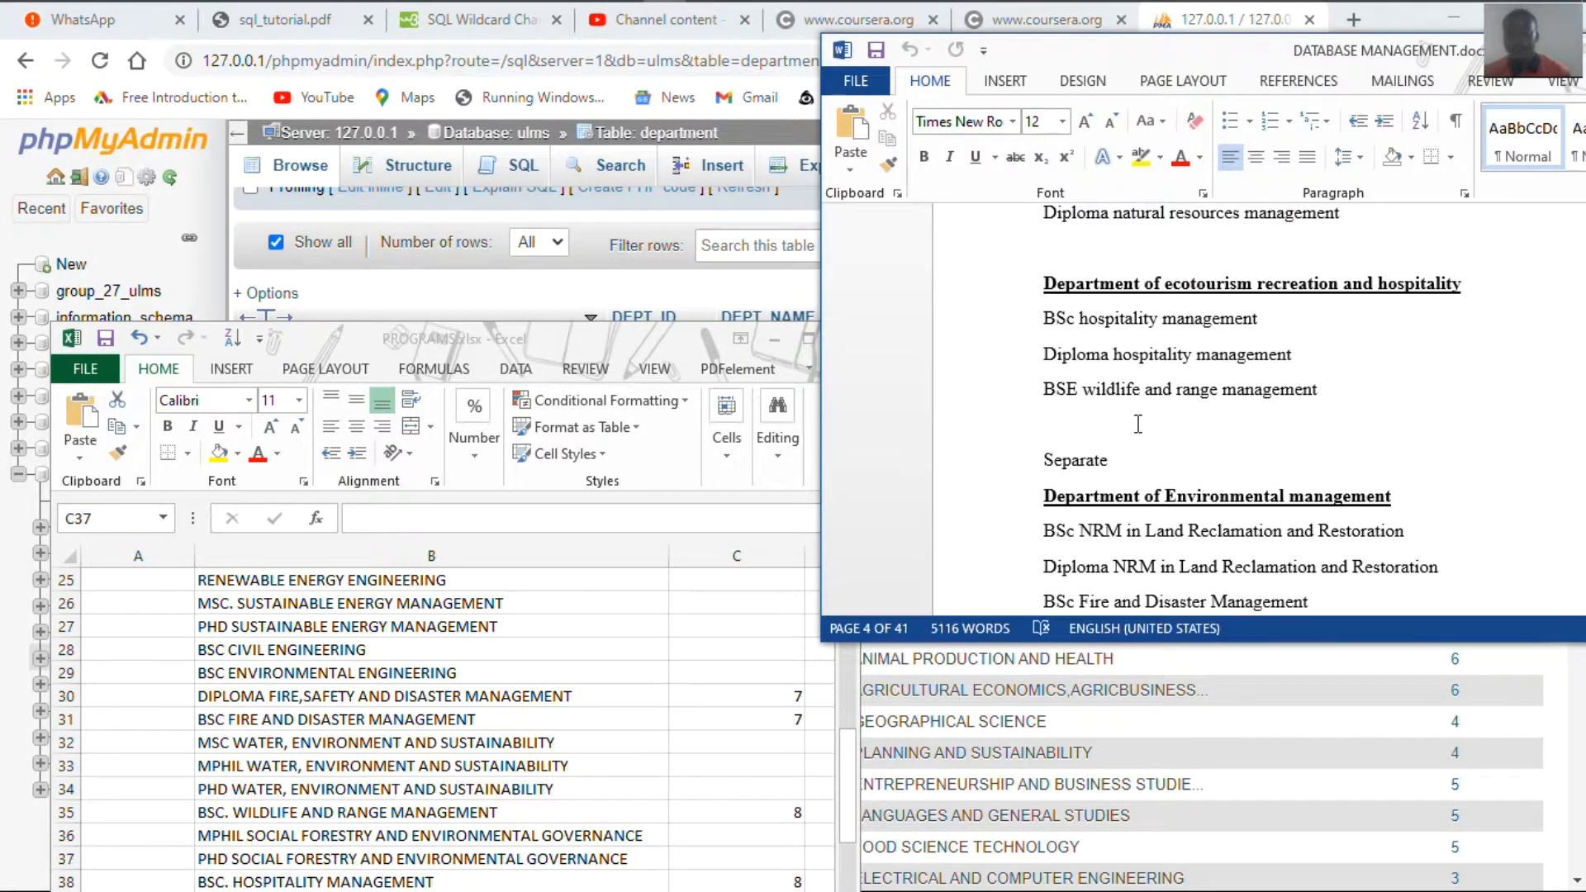
pyautogui.scroll(-1, 1138, 424)
pyautogui.scroll(-3, 1137, 423)
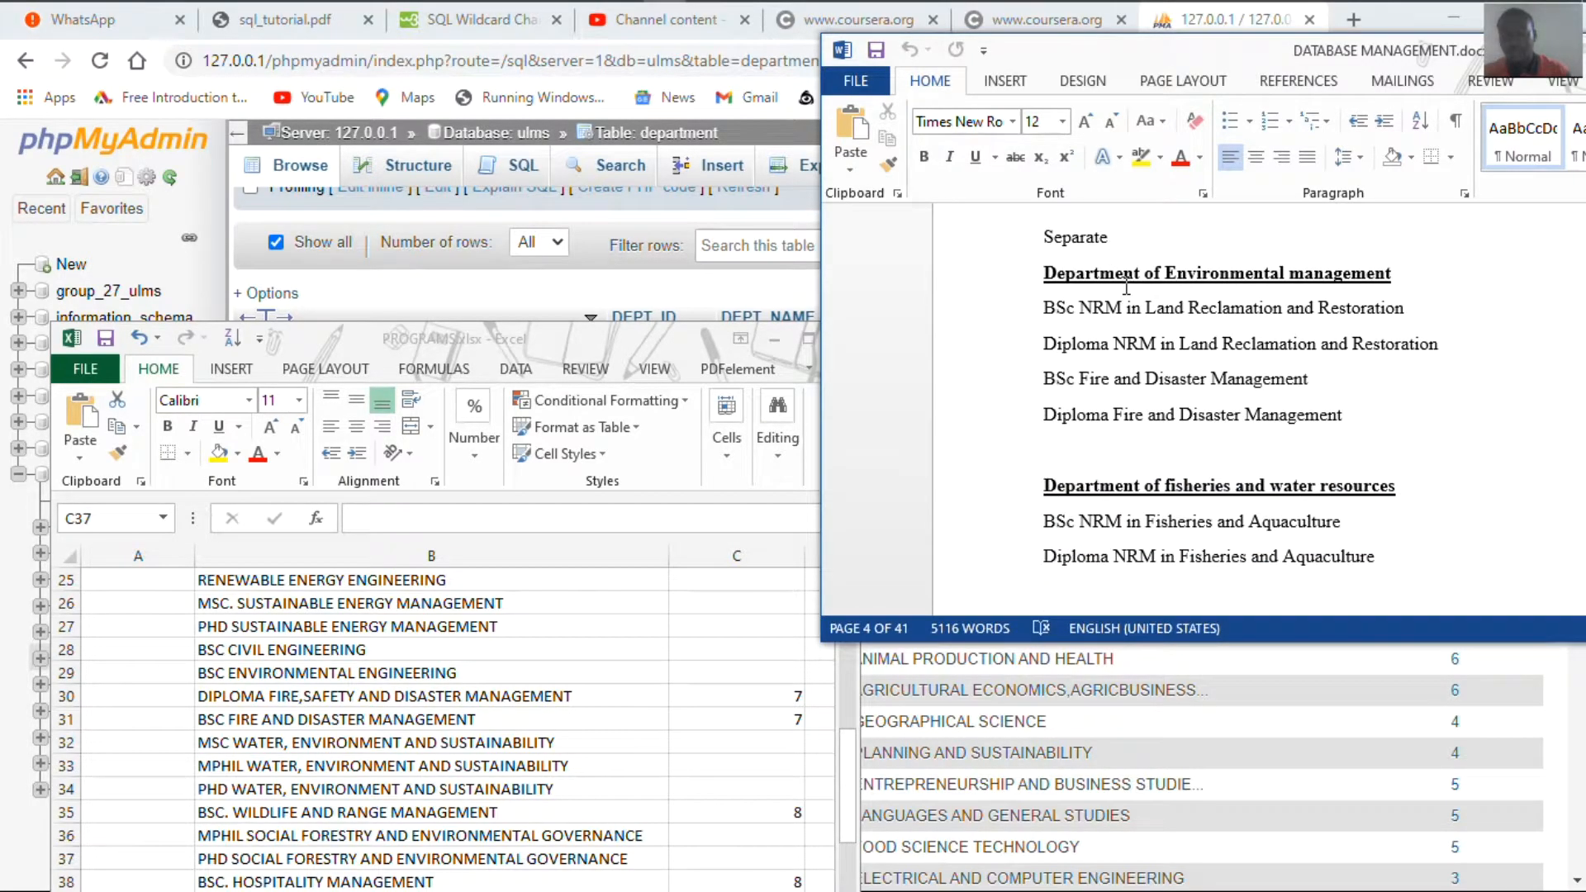
pyautogui.click(1125, 283)
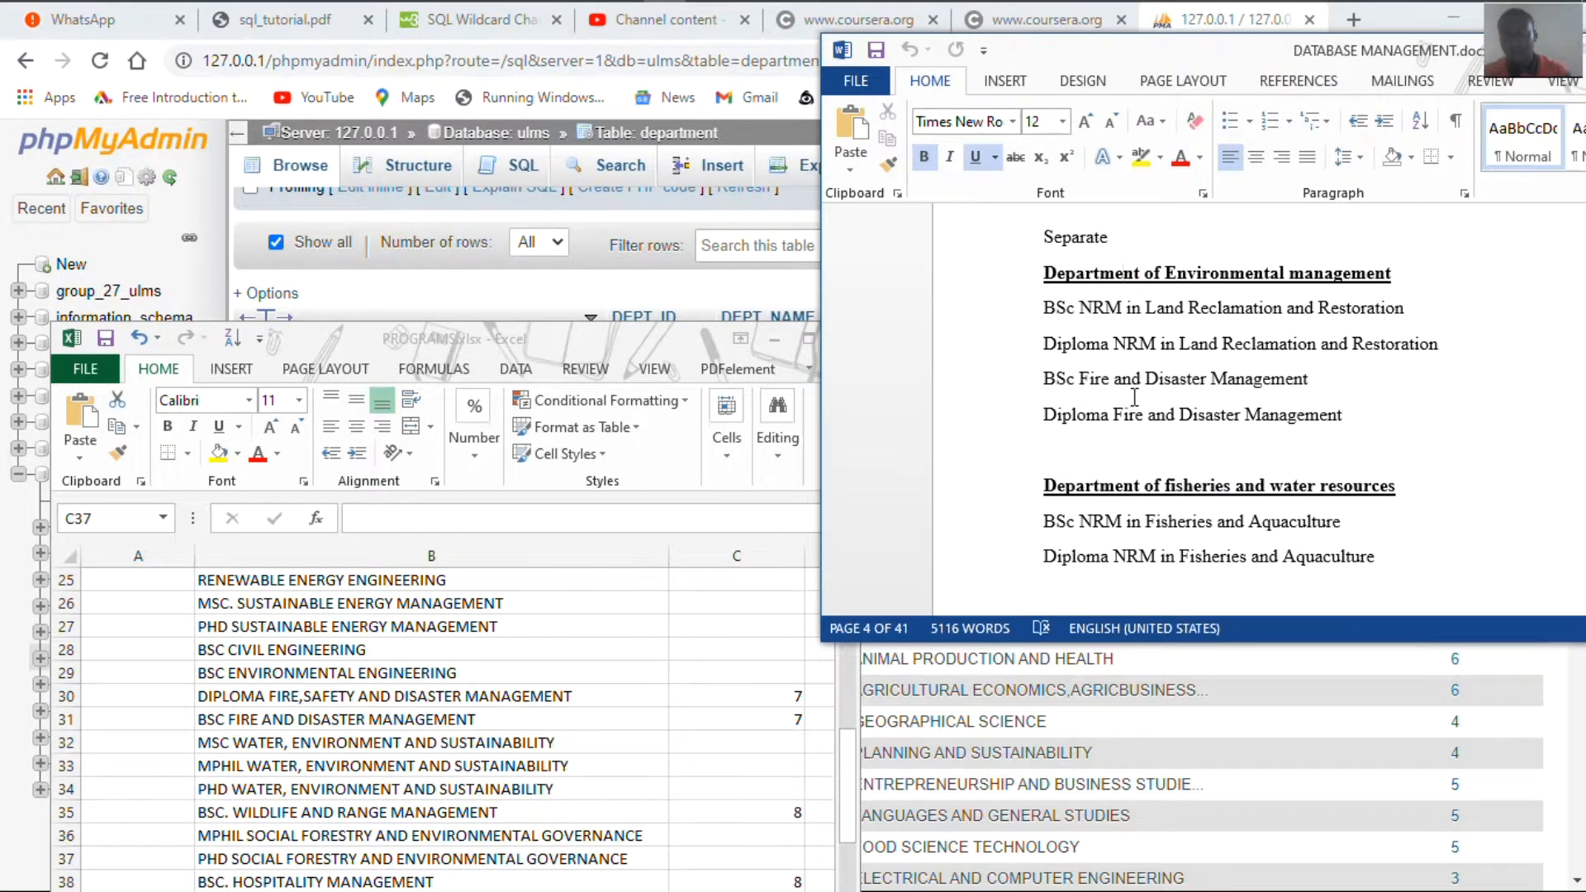
pyautogui.scroll(7, 1135, 397)
pyautogui.scroll(-4, 1135, 398)
pyautogui.scroll(-5, 1135, 397)
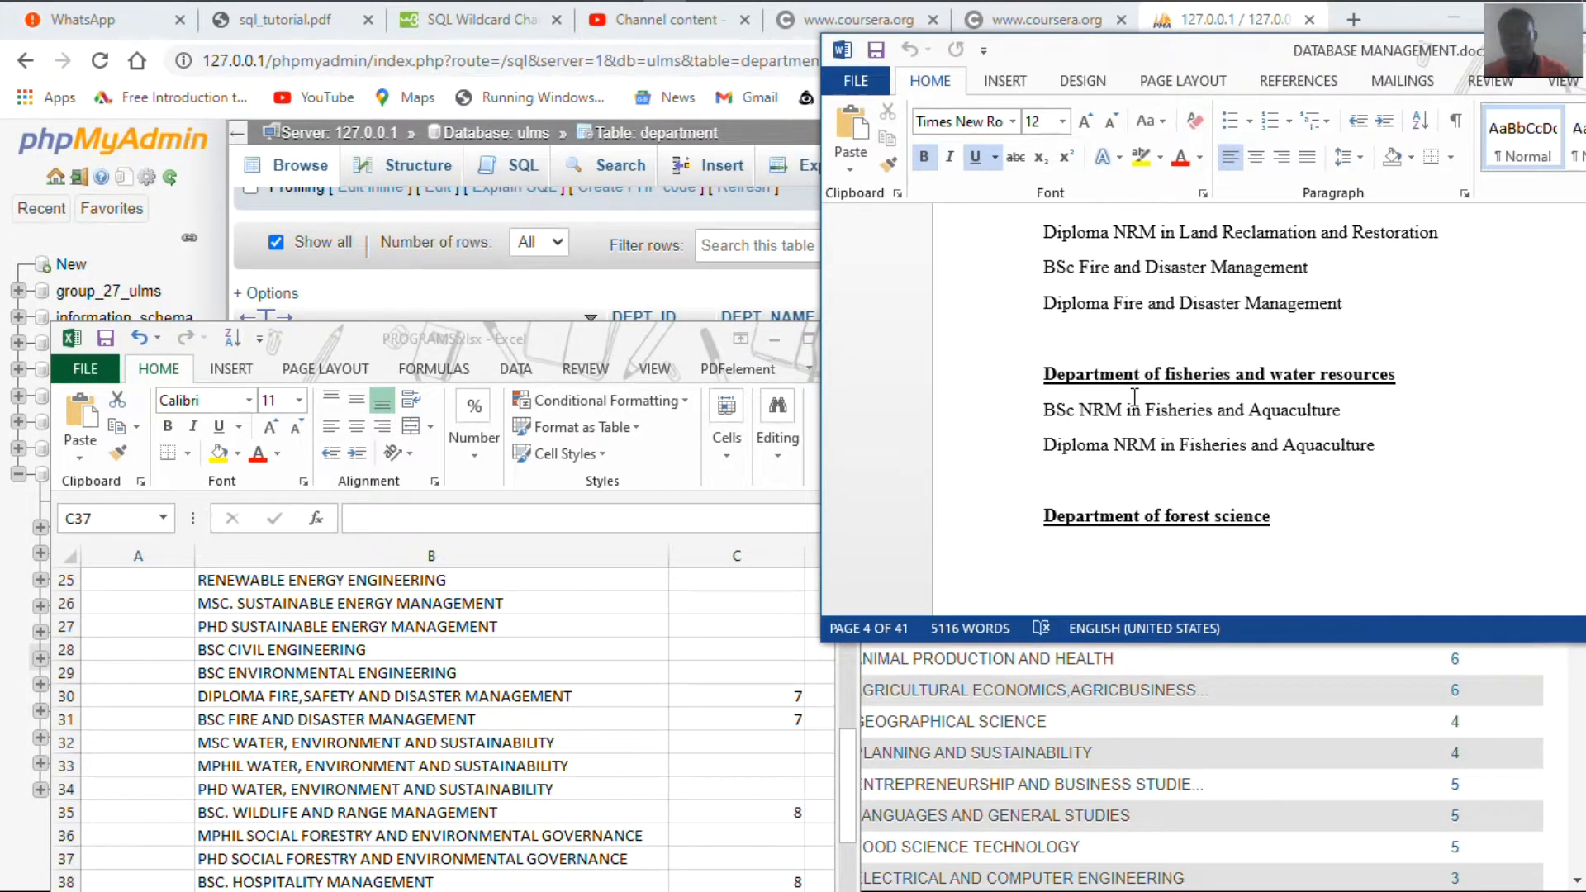
pyautogui.scroll(1, 1135, 398)
pyautogui.scroll(-3, 1135, 397)
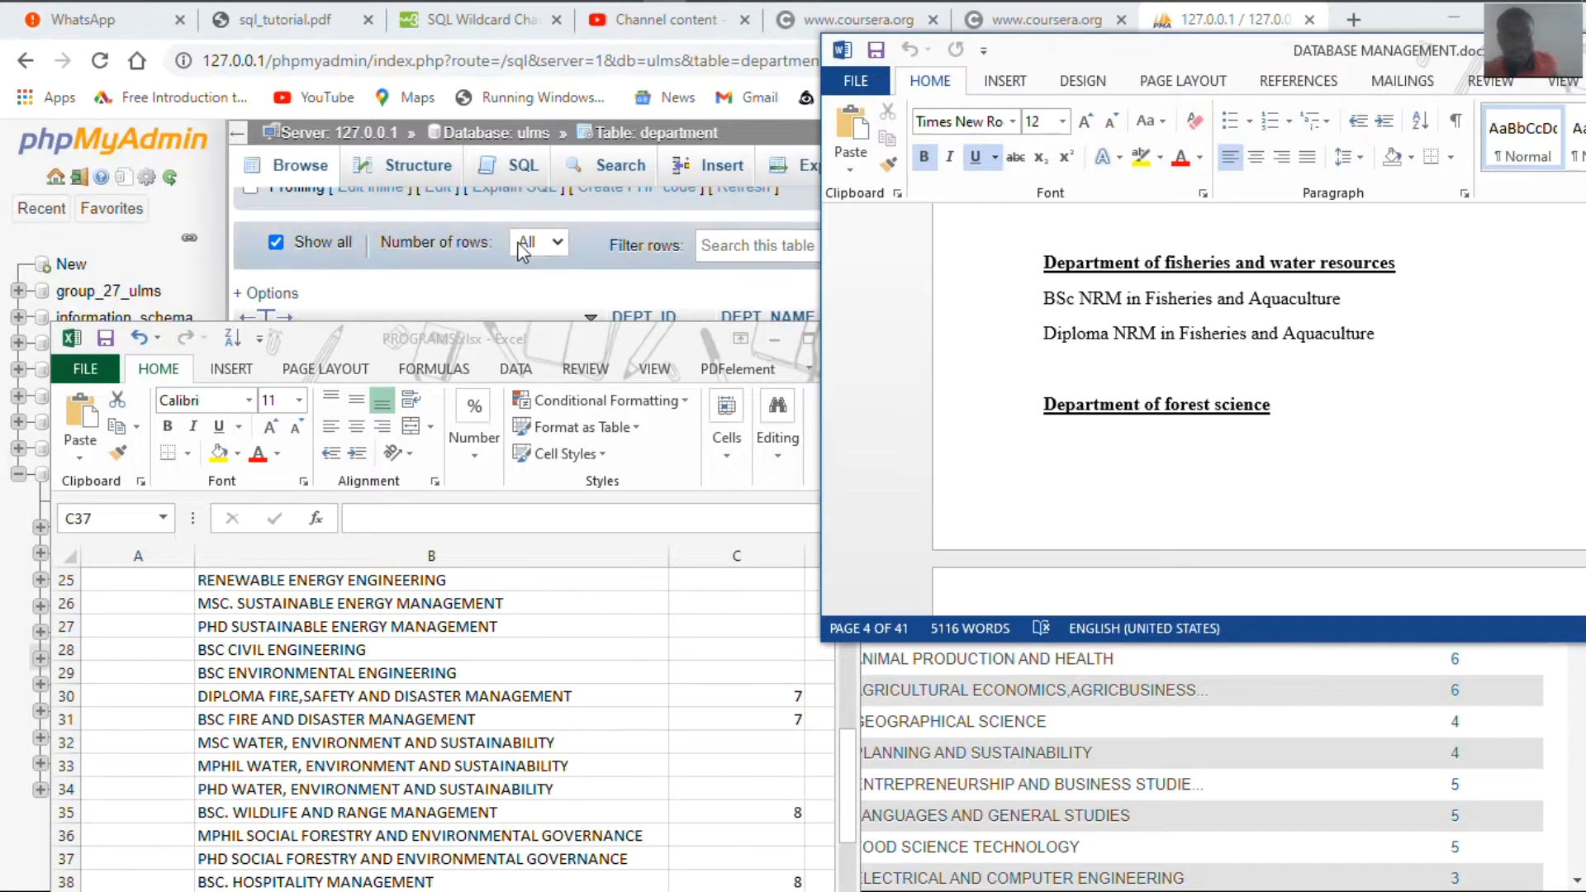
# Check the department names and DEPT_ID values in phpMyAdmin's department table against the departments listed in Word
pyautogui.click(522, 296)
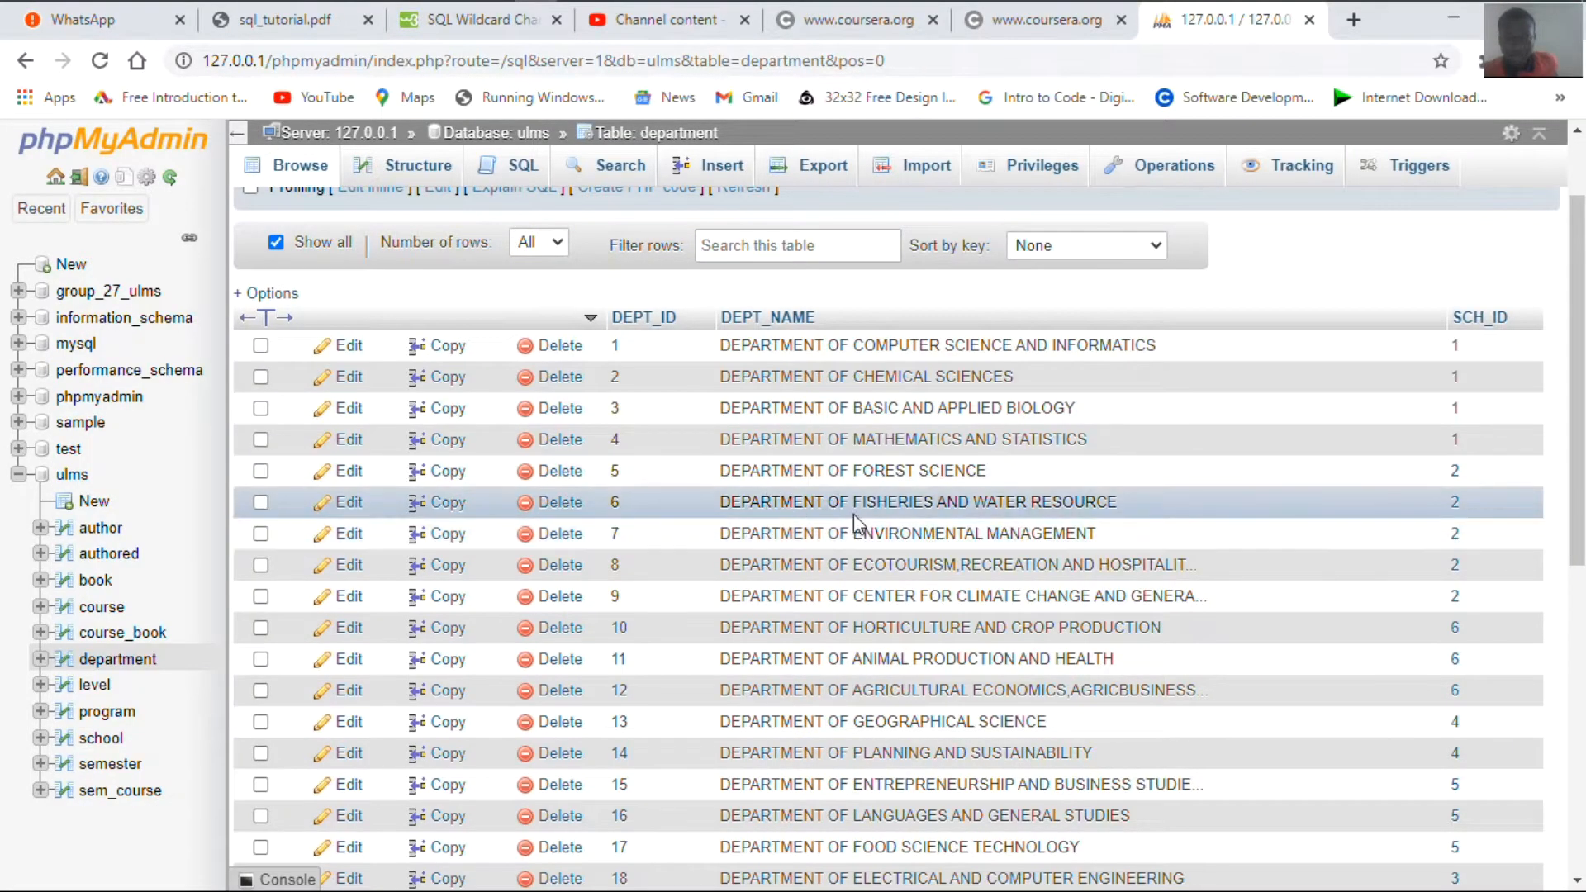
pyautogui.scroll(-4, 880, 683)
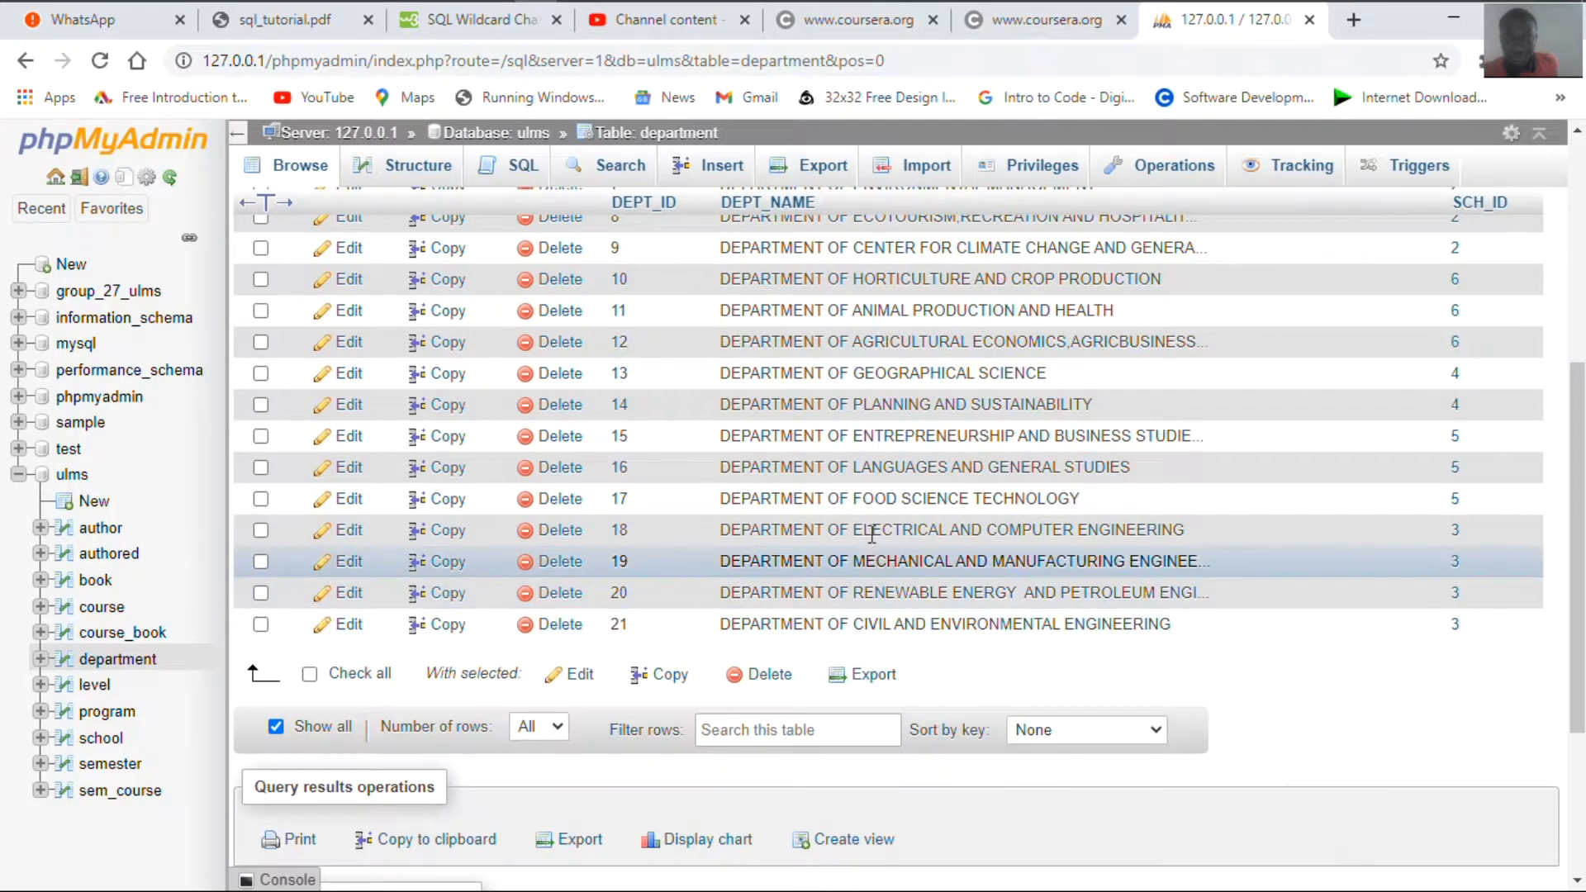
pyautogui.scroll(3, 867, 400)
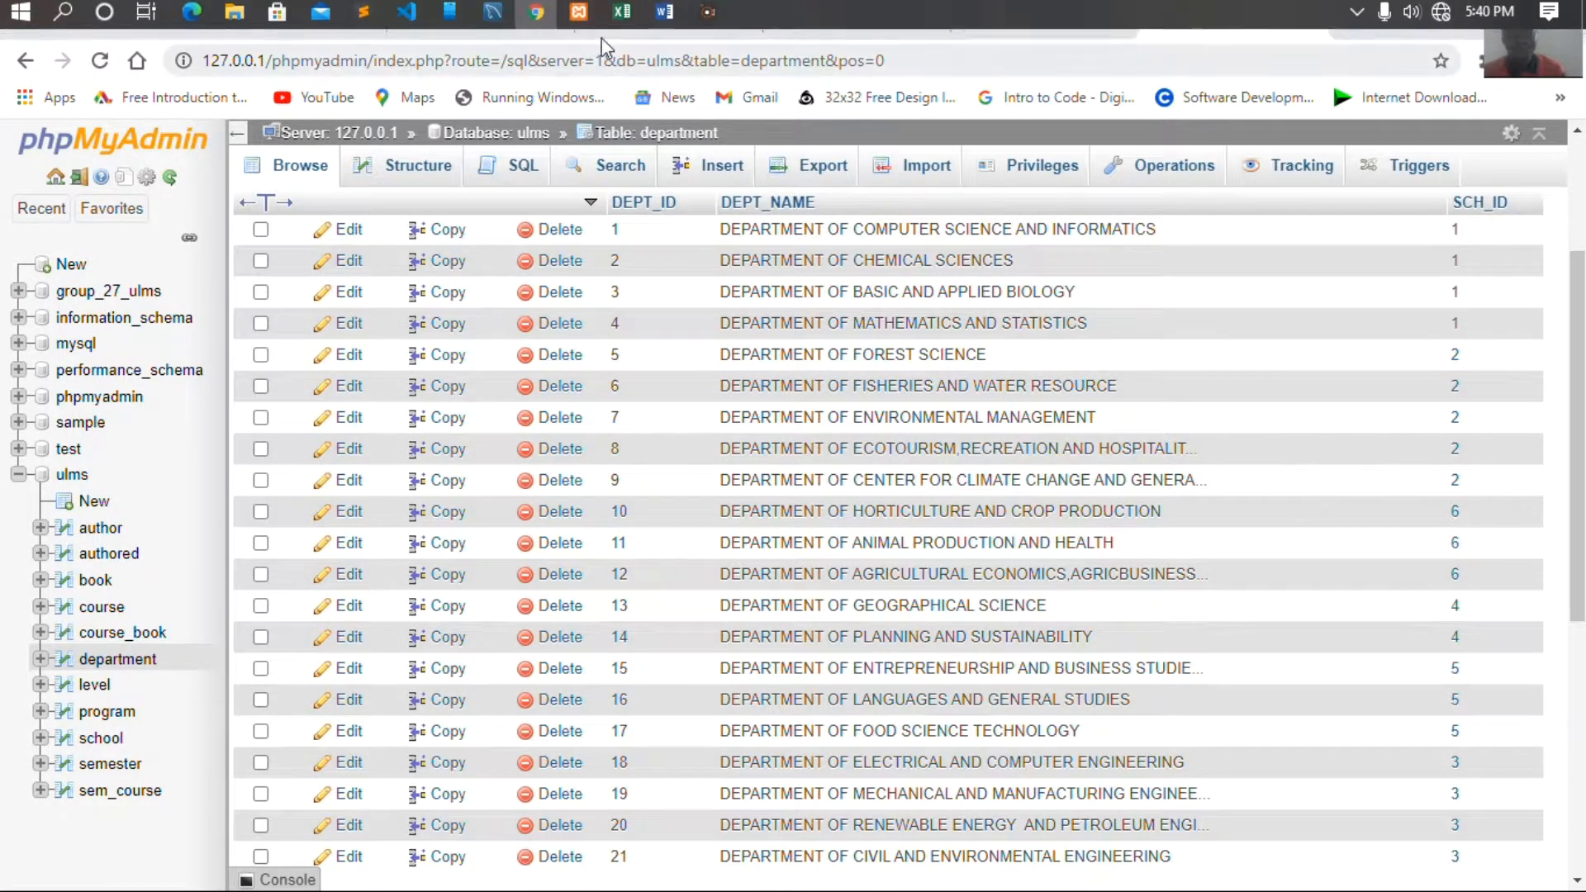
# Switch to the PROGRAMS workbook and Word list, and search the workbook's programmes for fisheries and forest science entries
pyautogui.click(611, 13)
pyautogui.click(664, 14)
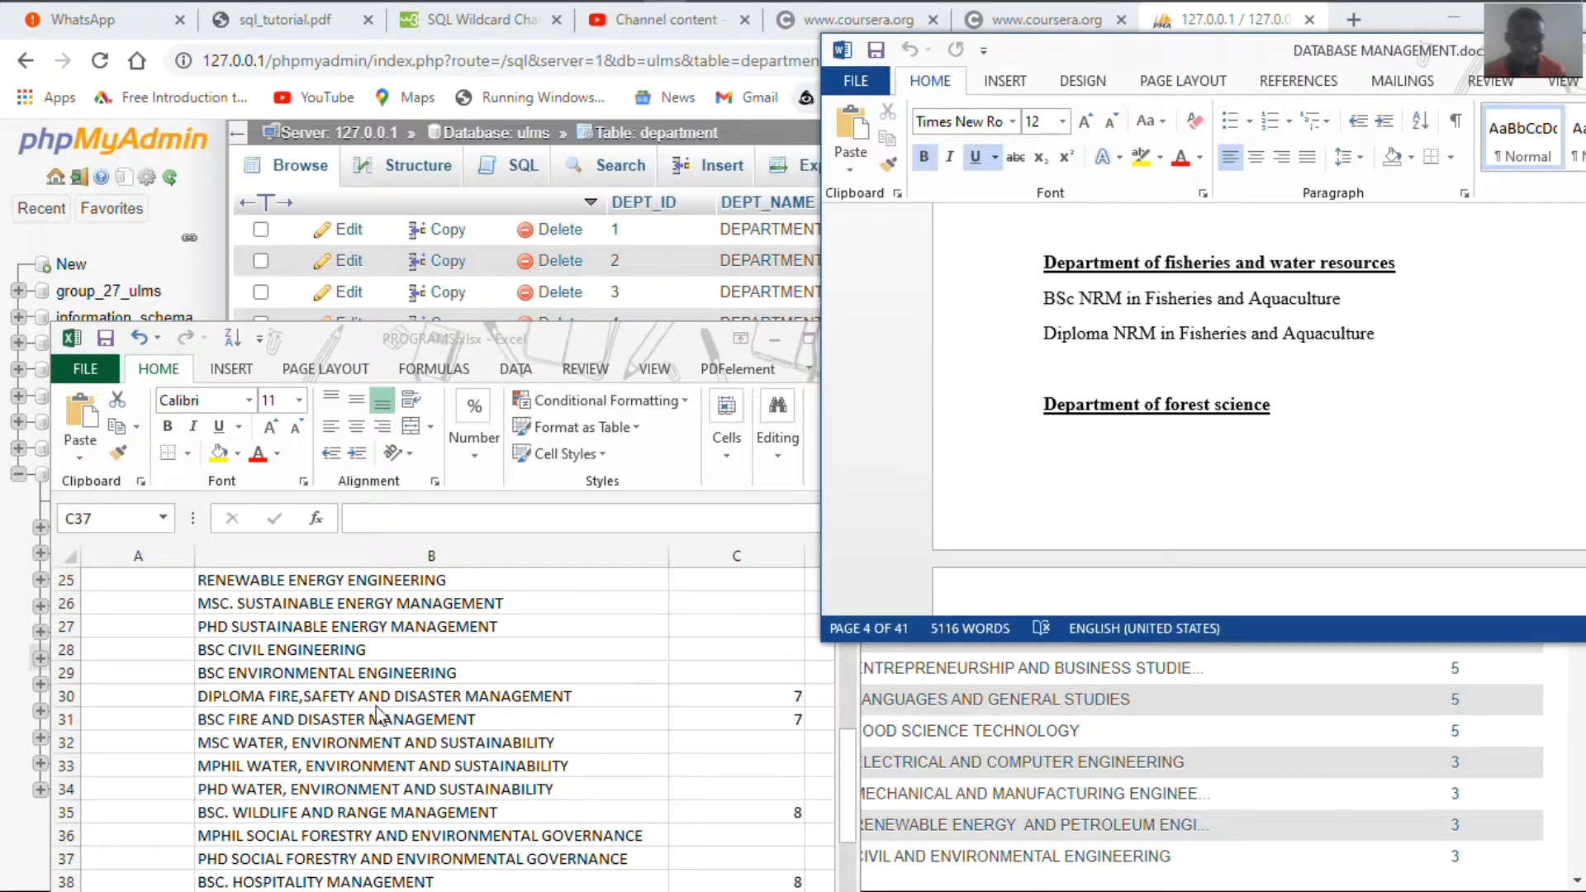
pyautogui.click(411, 665)
pyautogui.scroll(-4, 410, 665)
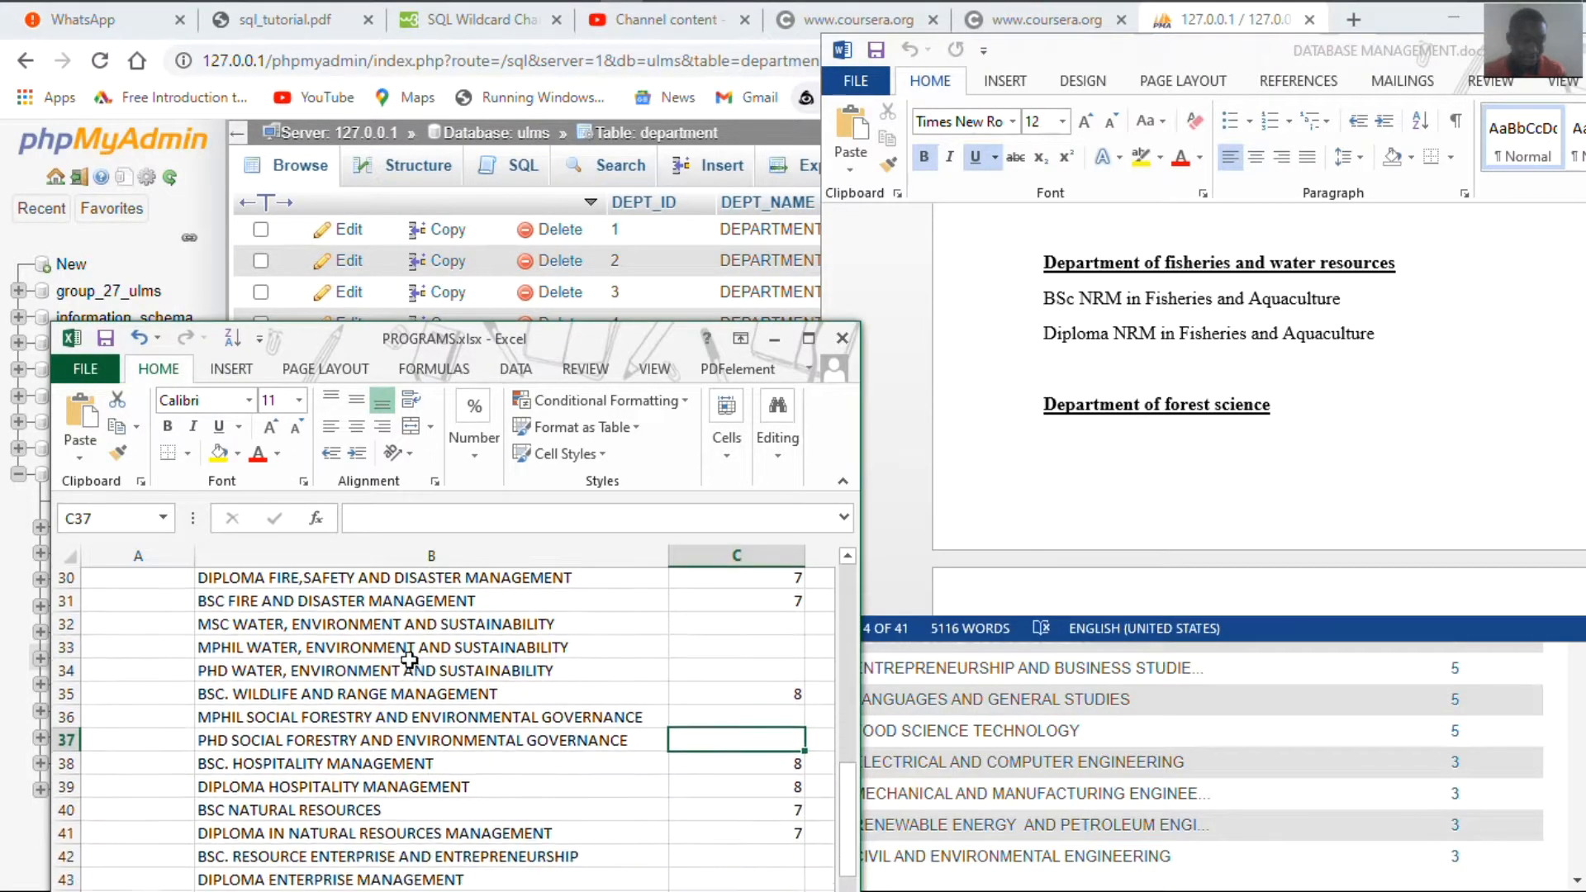
pyautogui.scroll(-3, 410, 660)
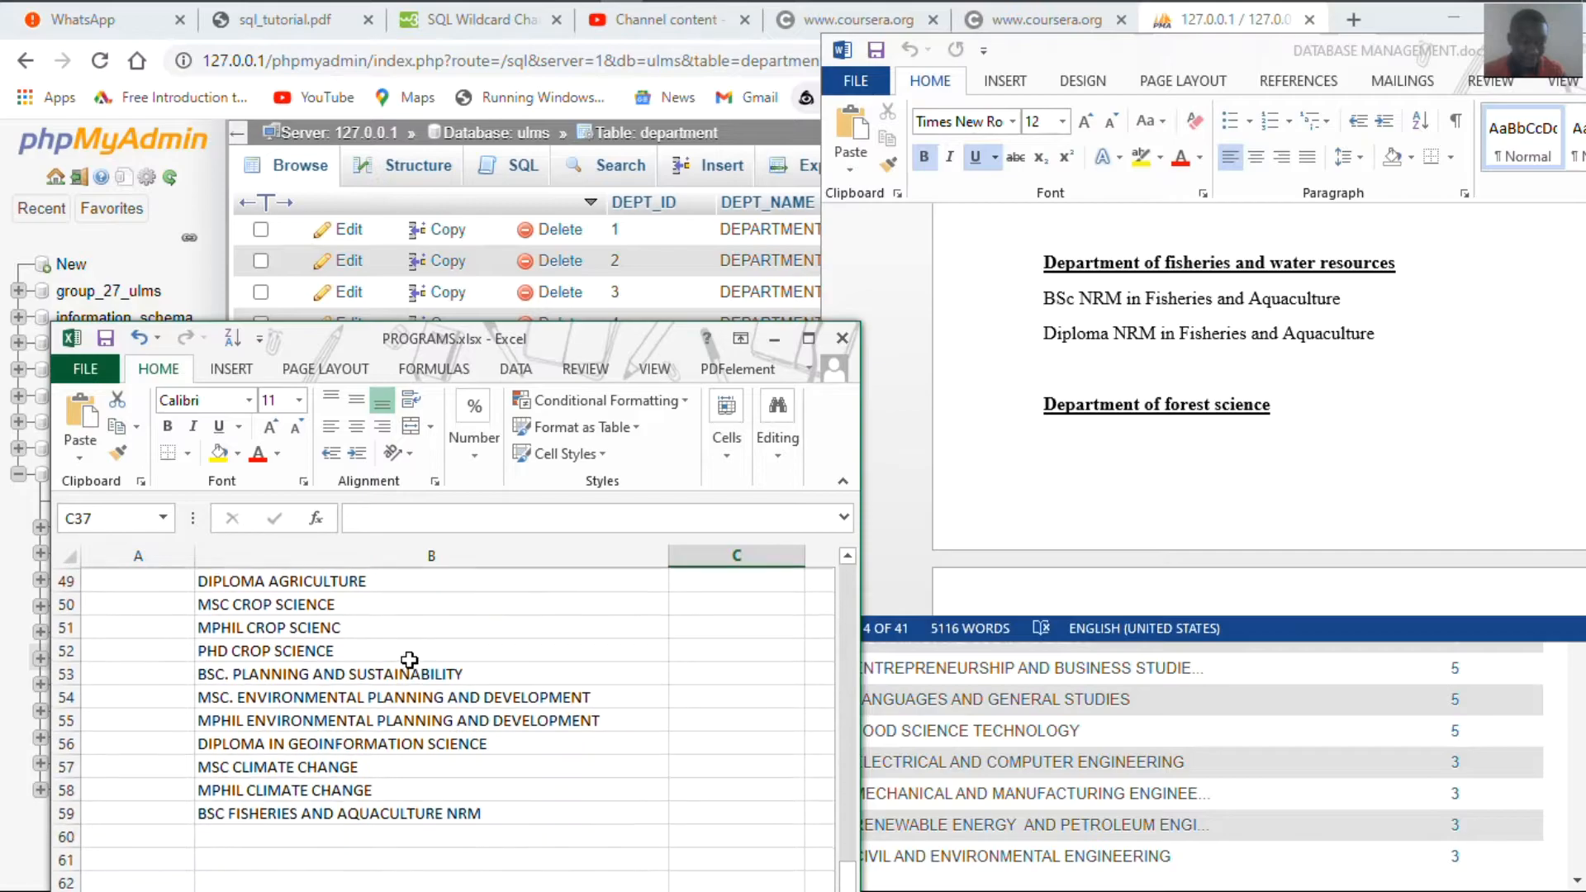
pyautogui.scroll(1, 409, 660)
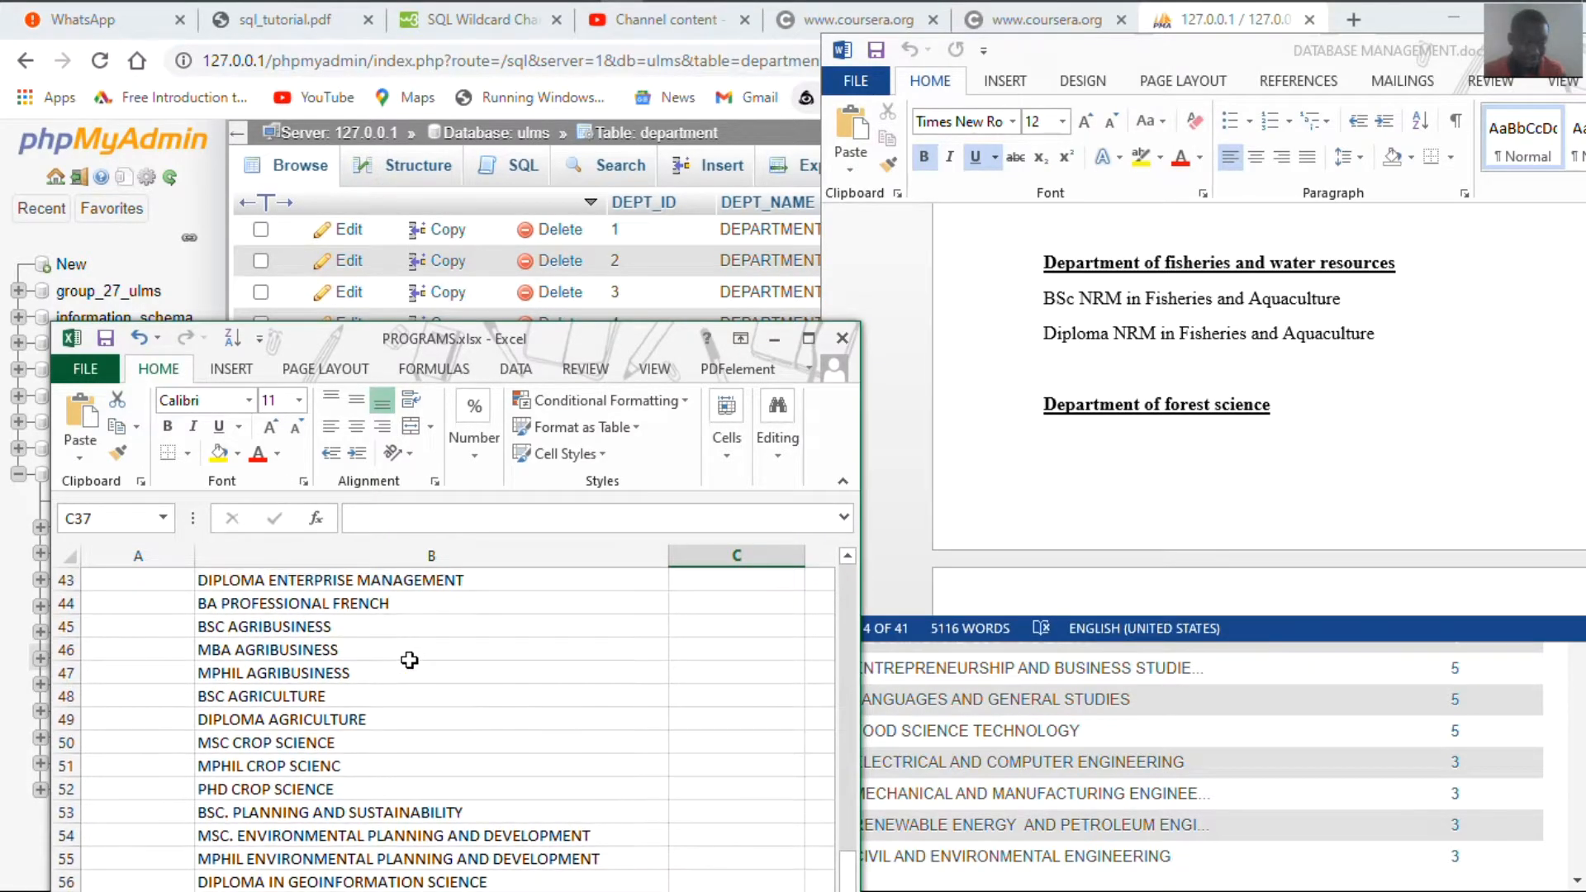
pyautogui.scroll(1, 409, 660)
pyautogui.scroll(1, 410, 659)
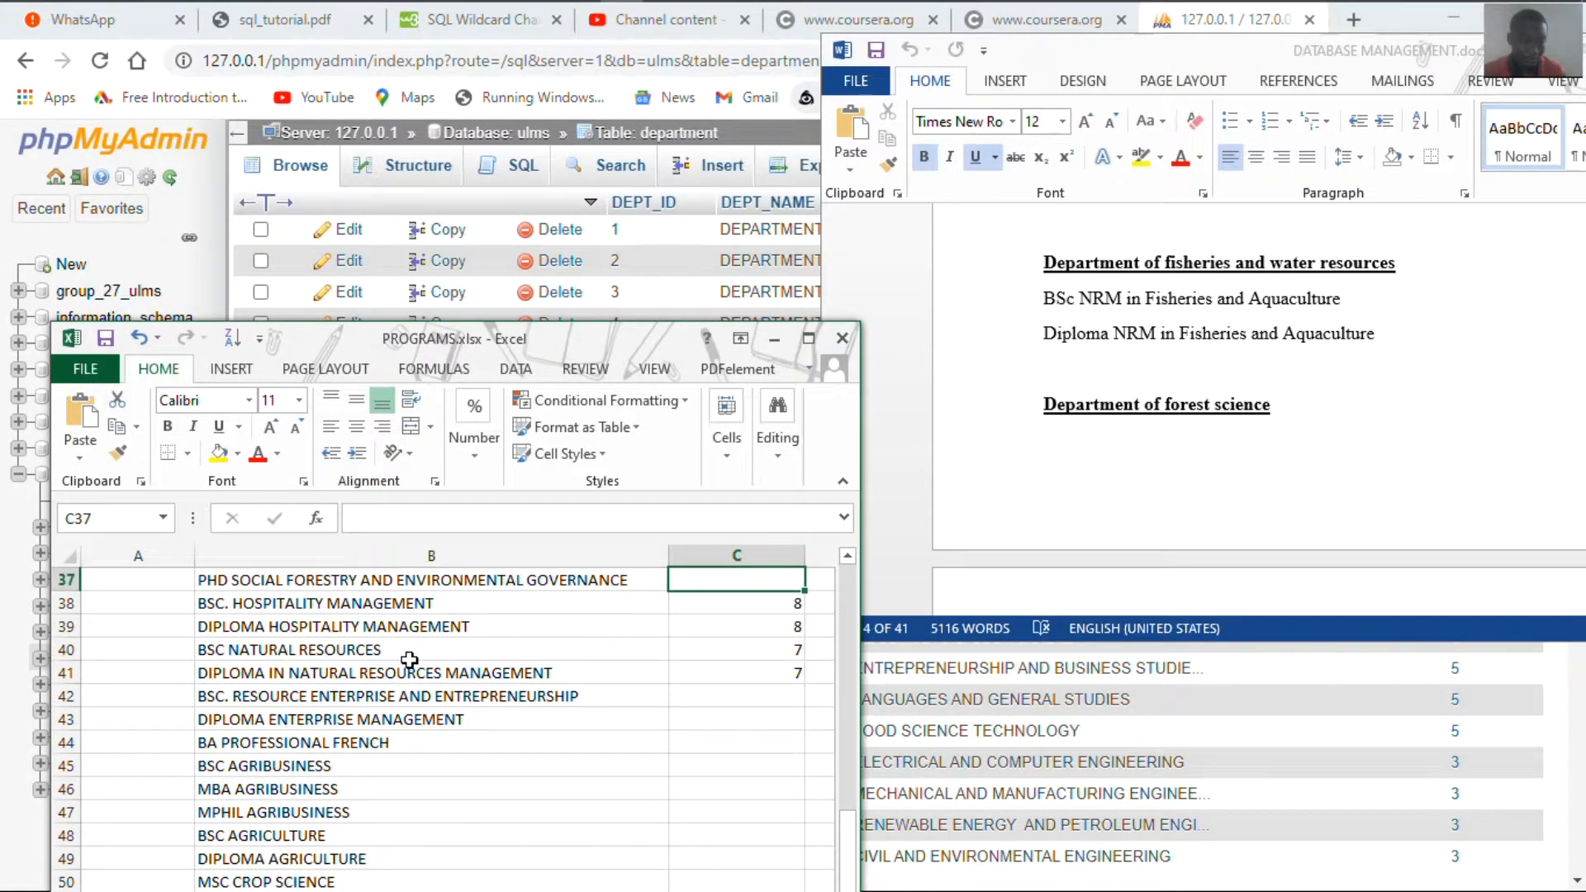
pyautogui.scroll(1, 409, 660)
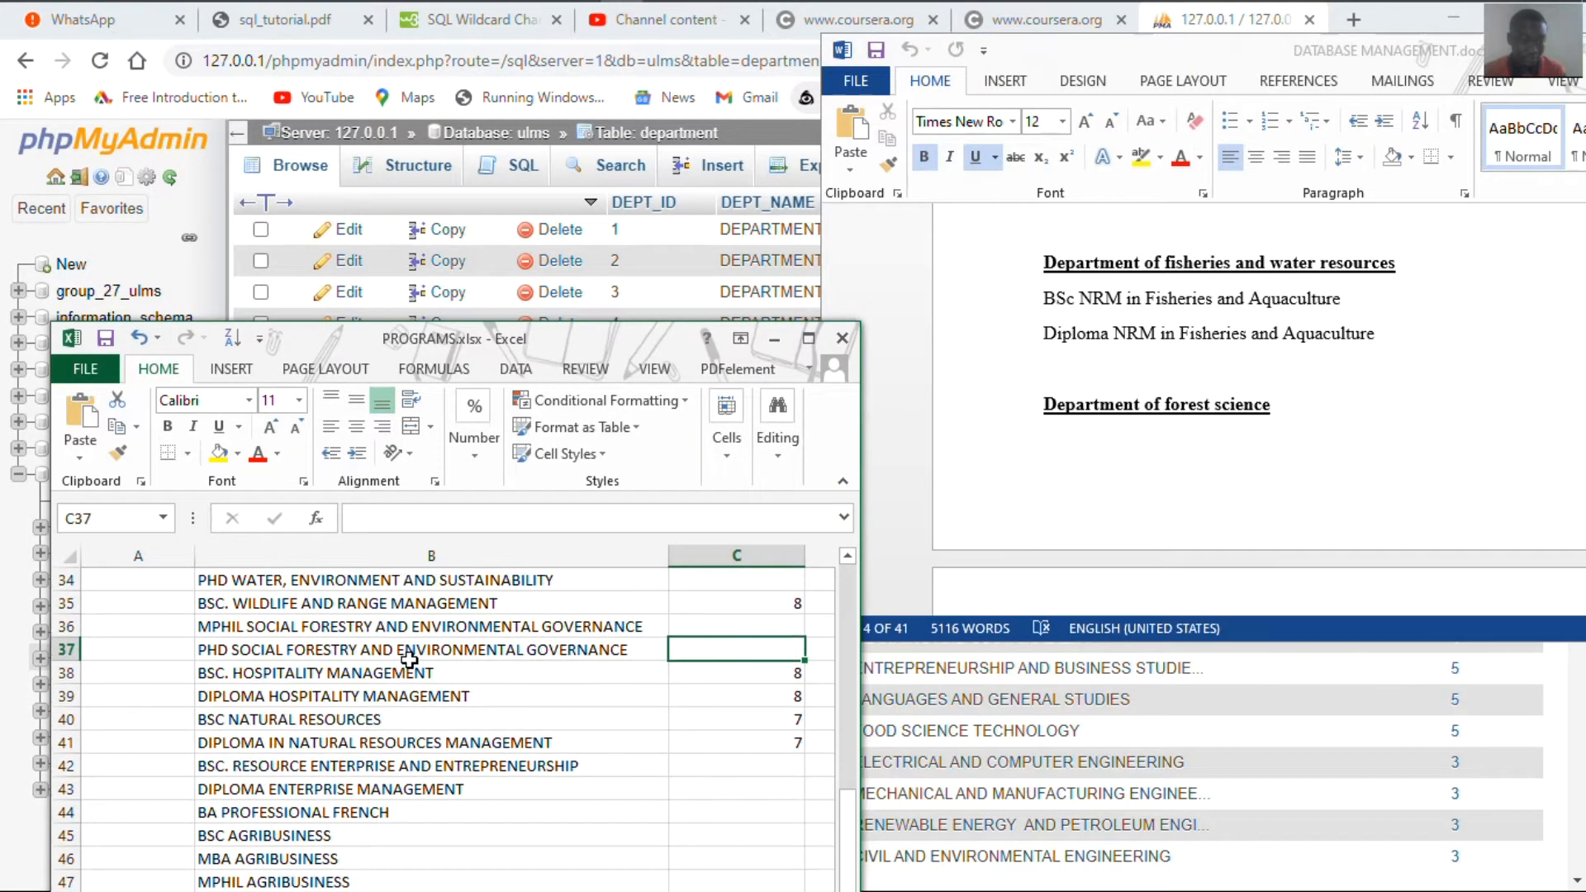
pyautogui.scroll(1, 410, 660)
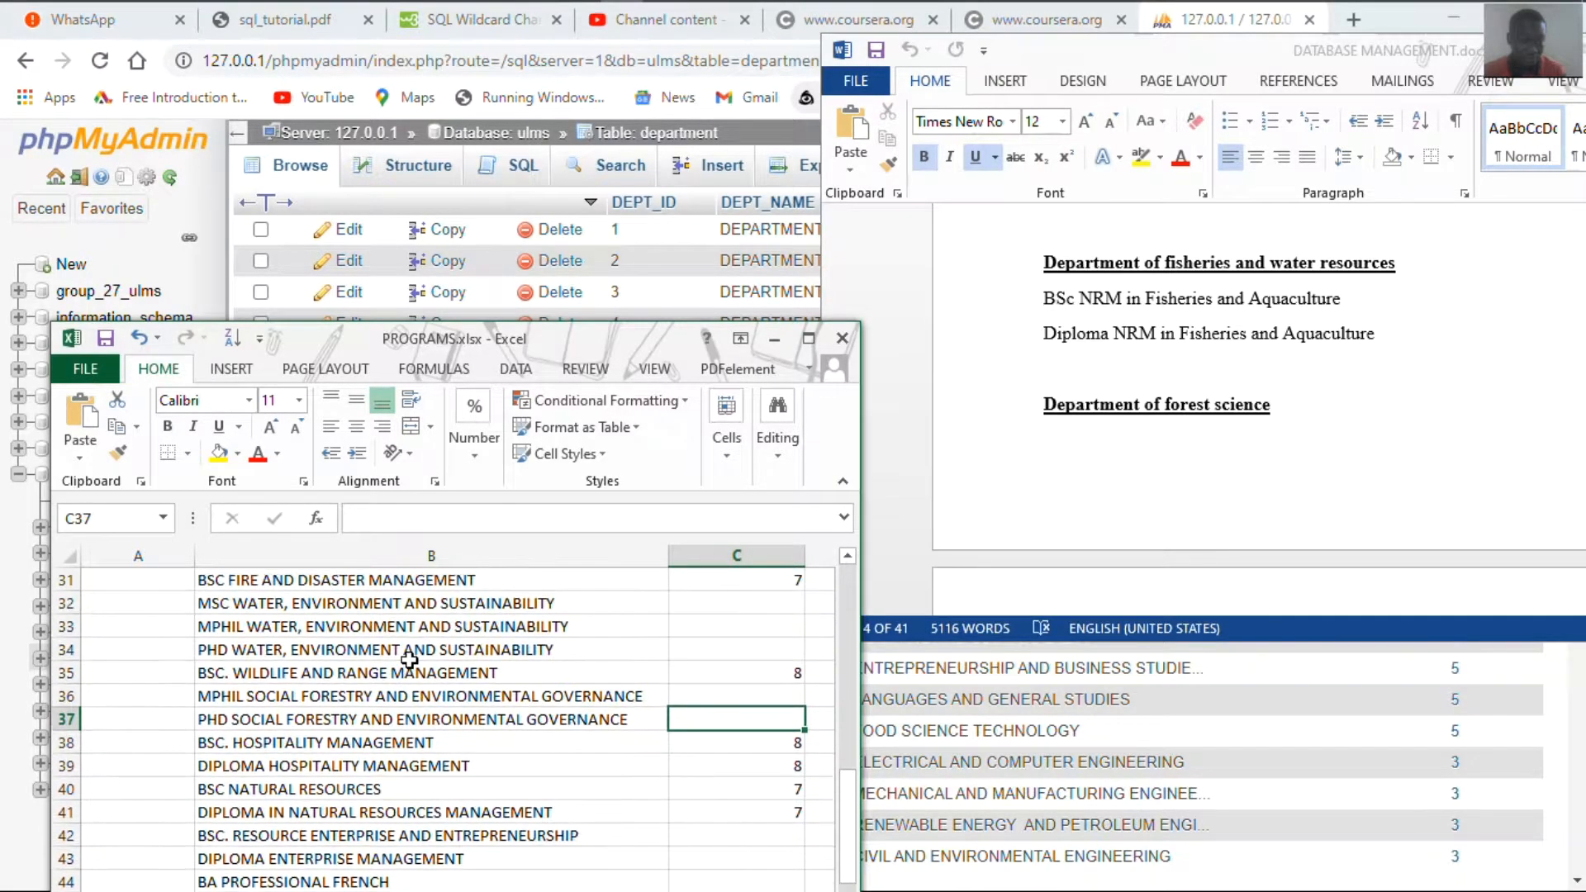
pyautogui.scroll(1, 409, 660)
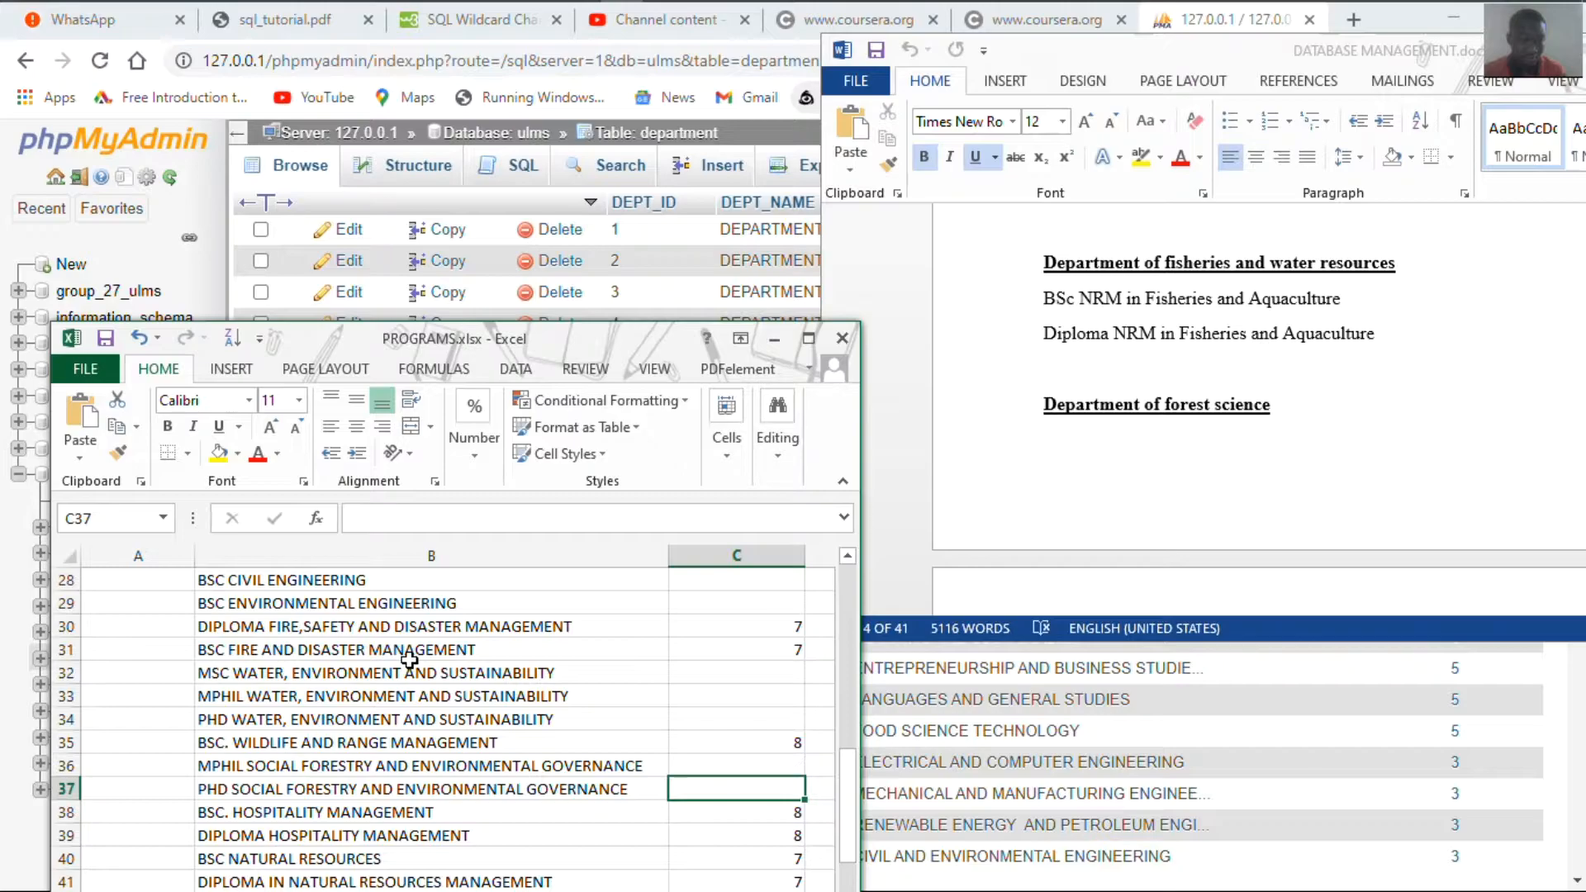
pyautogui.scroll(1, 409, 660)
pyautogui.scroll(3, 410, 660)
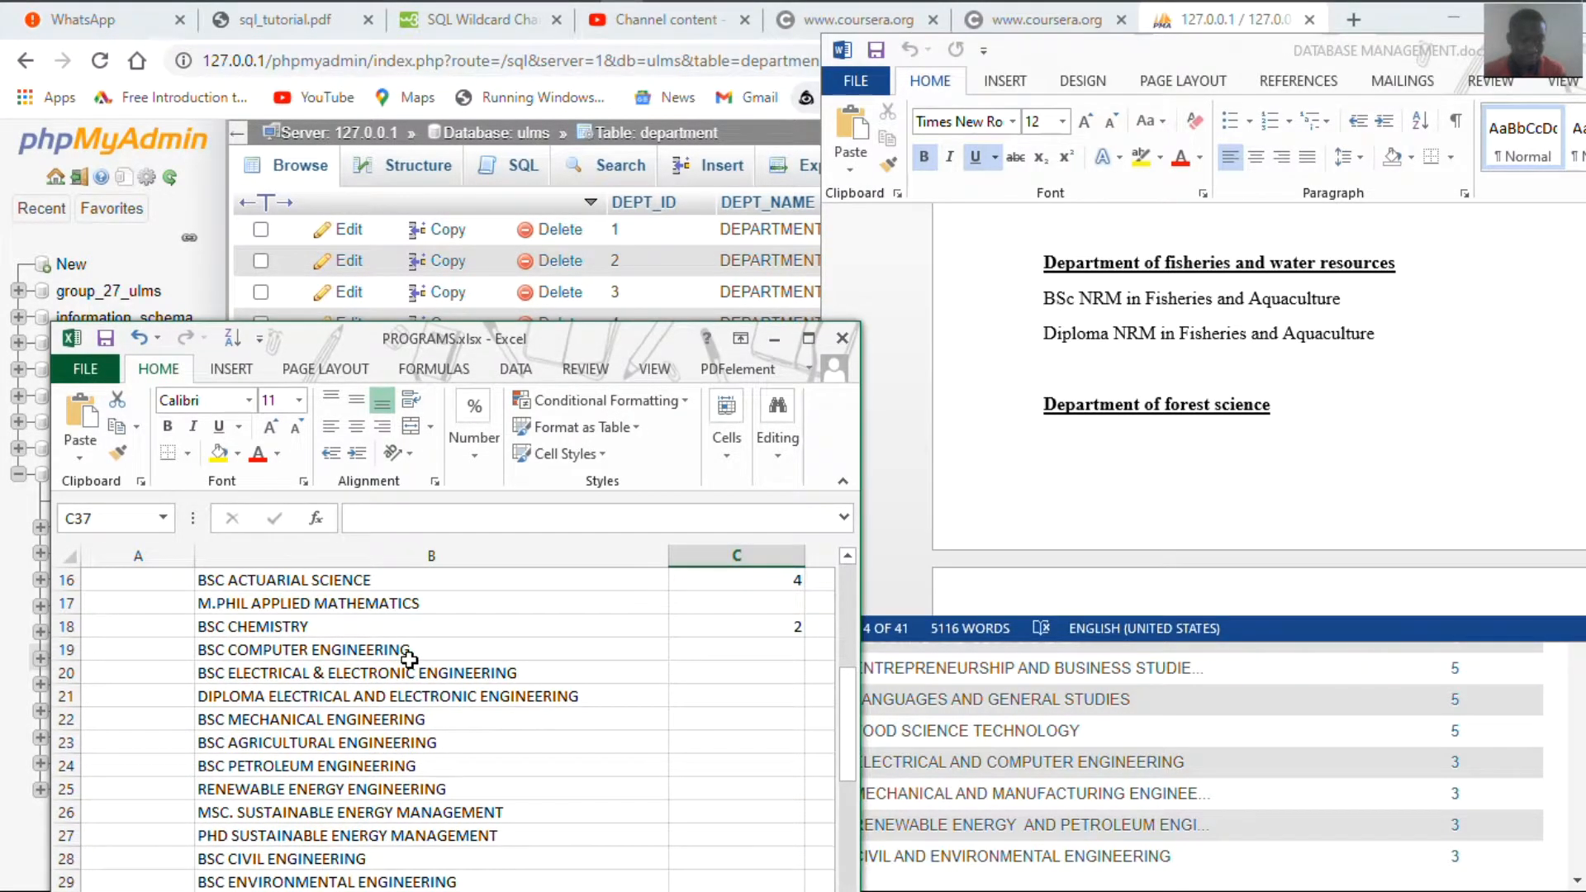
pyautogui.scroll(4, 409, 660)
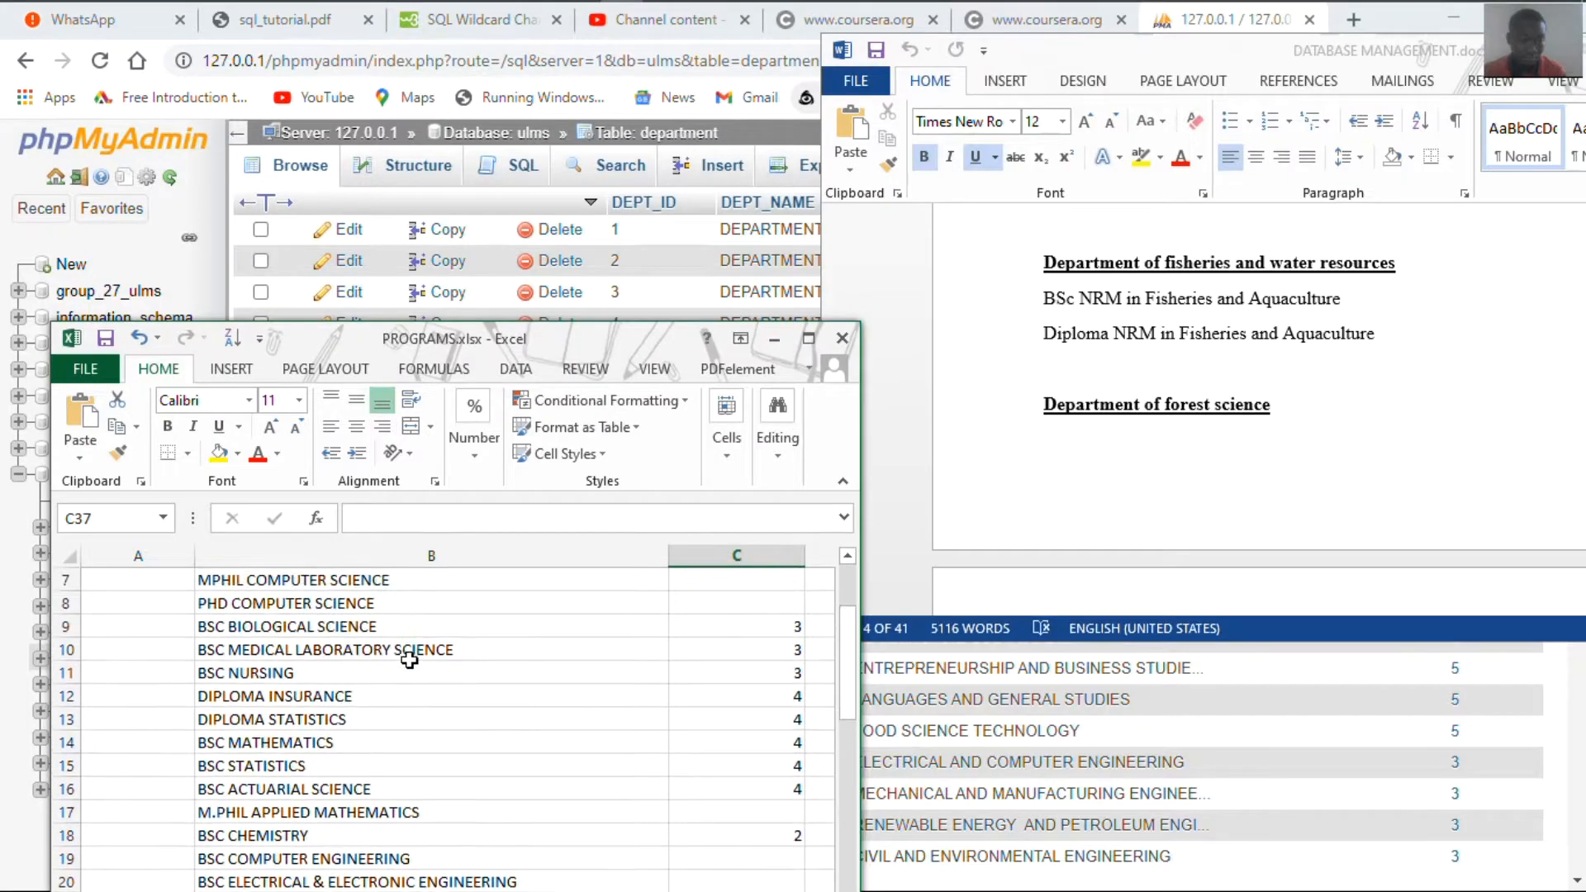
pyautogui.scroll(1, 410, 660)
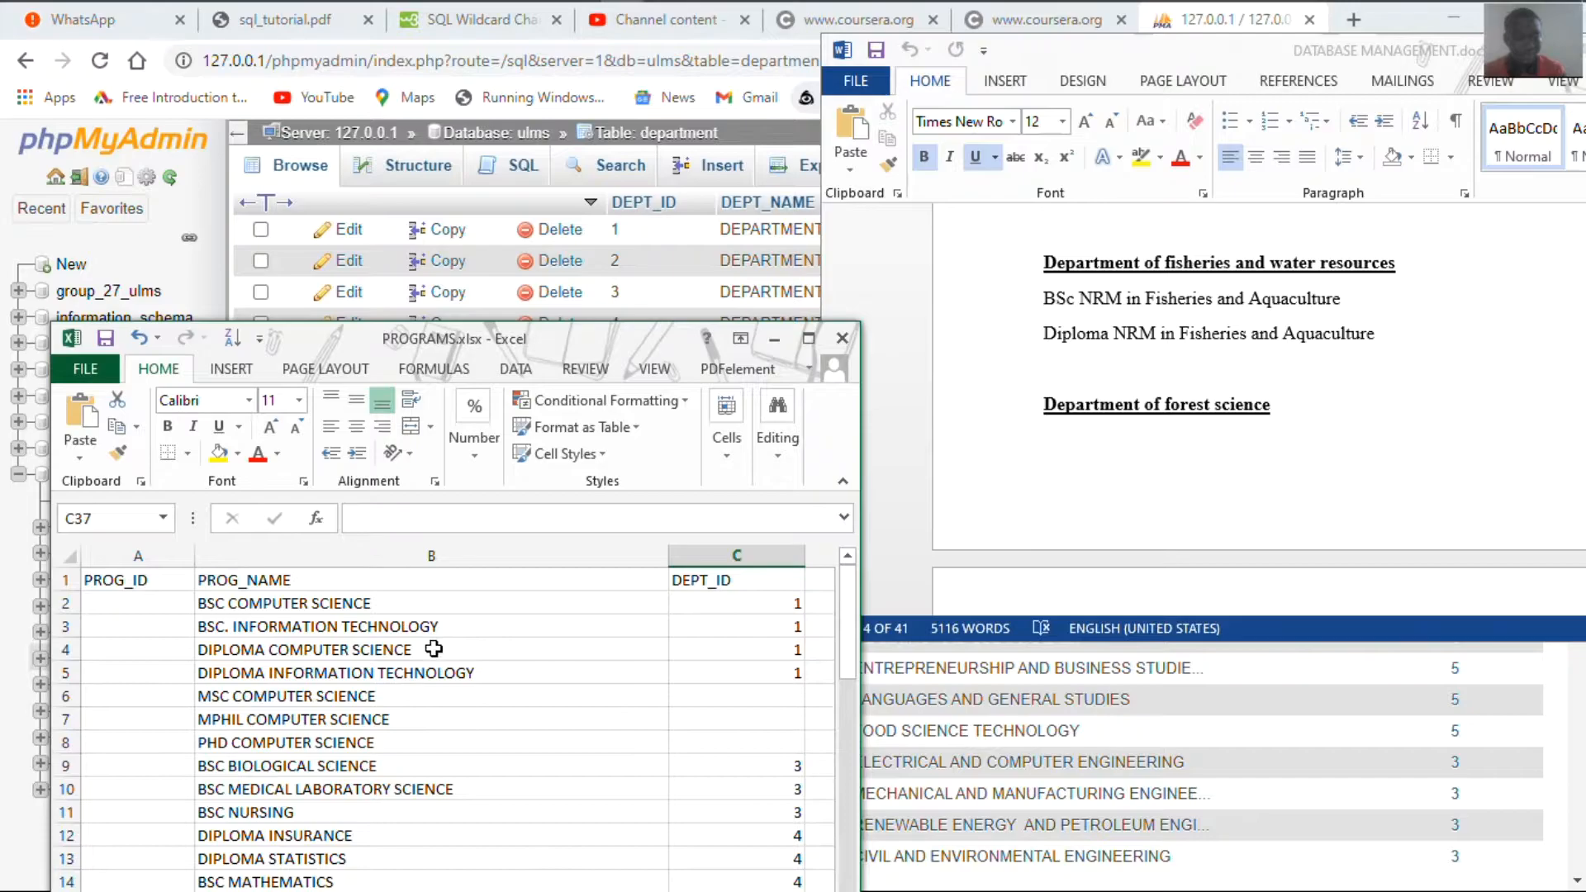
# Examine the Word list's programmes from the forest science department through the entrepreneurship and business studies department
pyautogui.click(1216, 413)
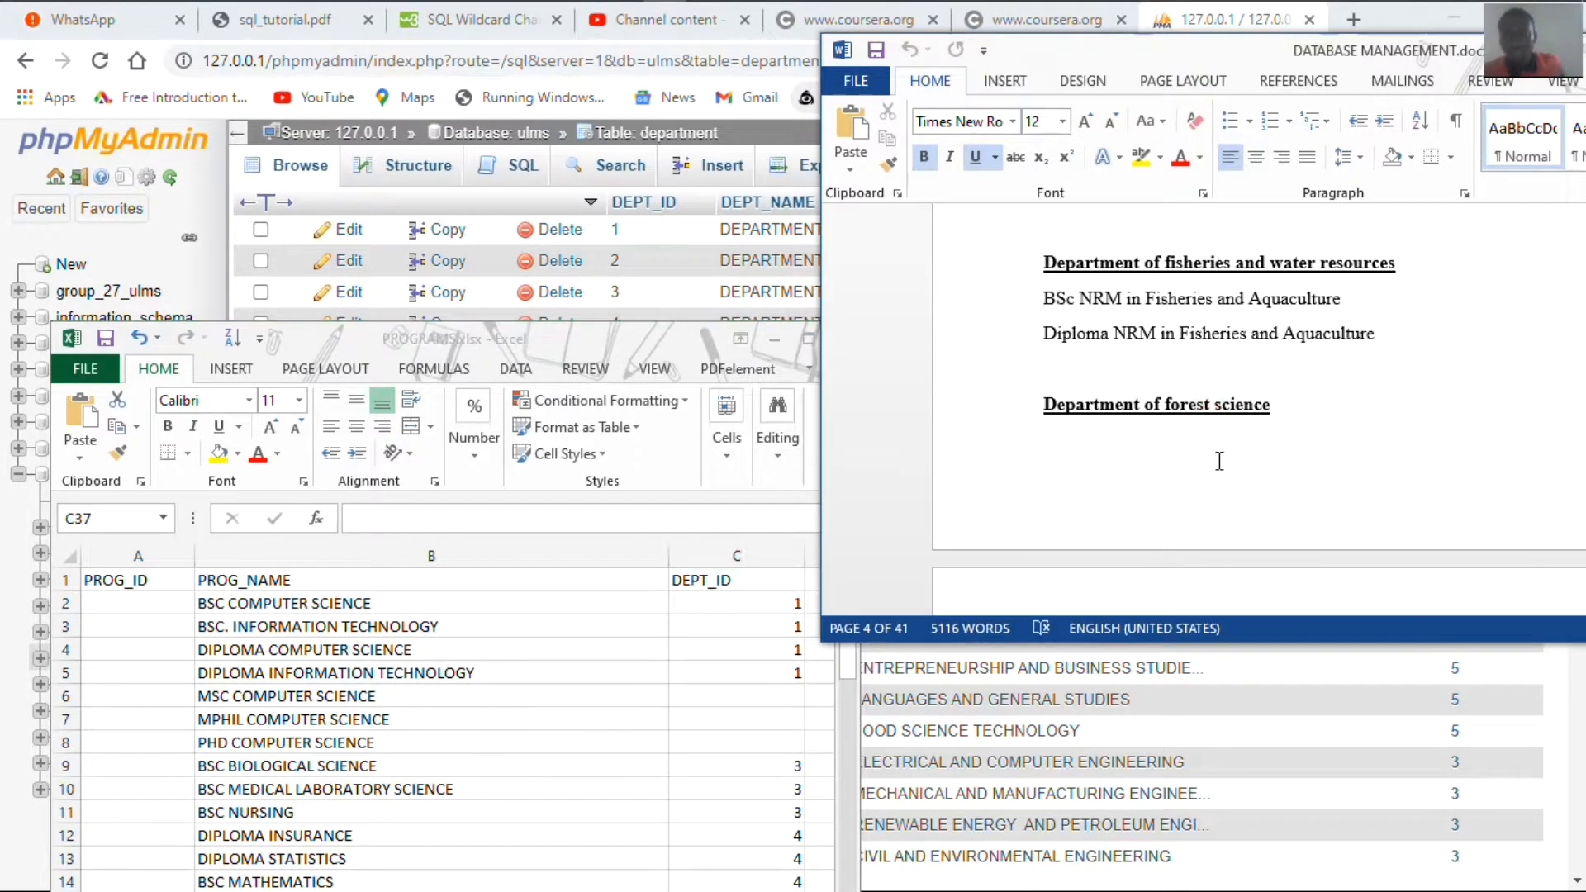
pyautogui.scroll(-4, 1219, 460)
pyautogui.scroll(-3, 1219, 461)
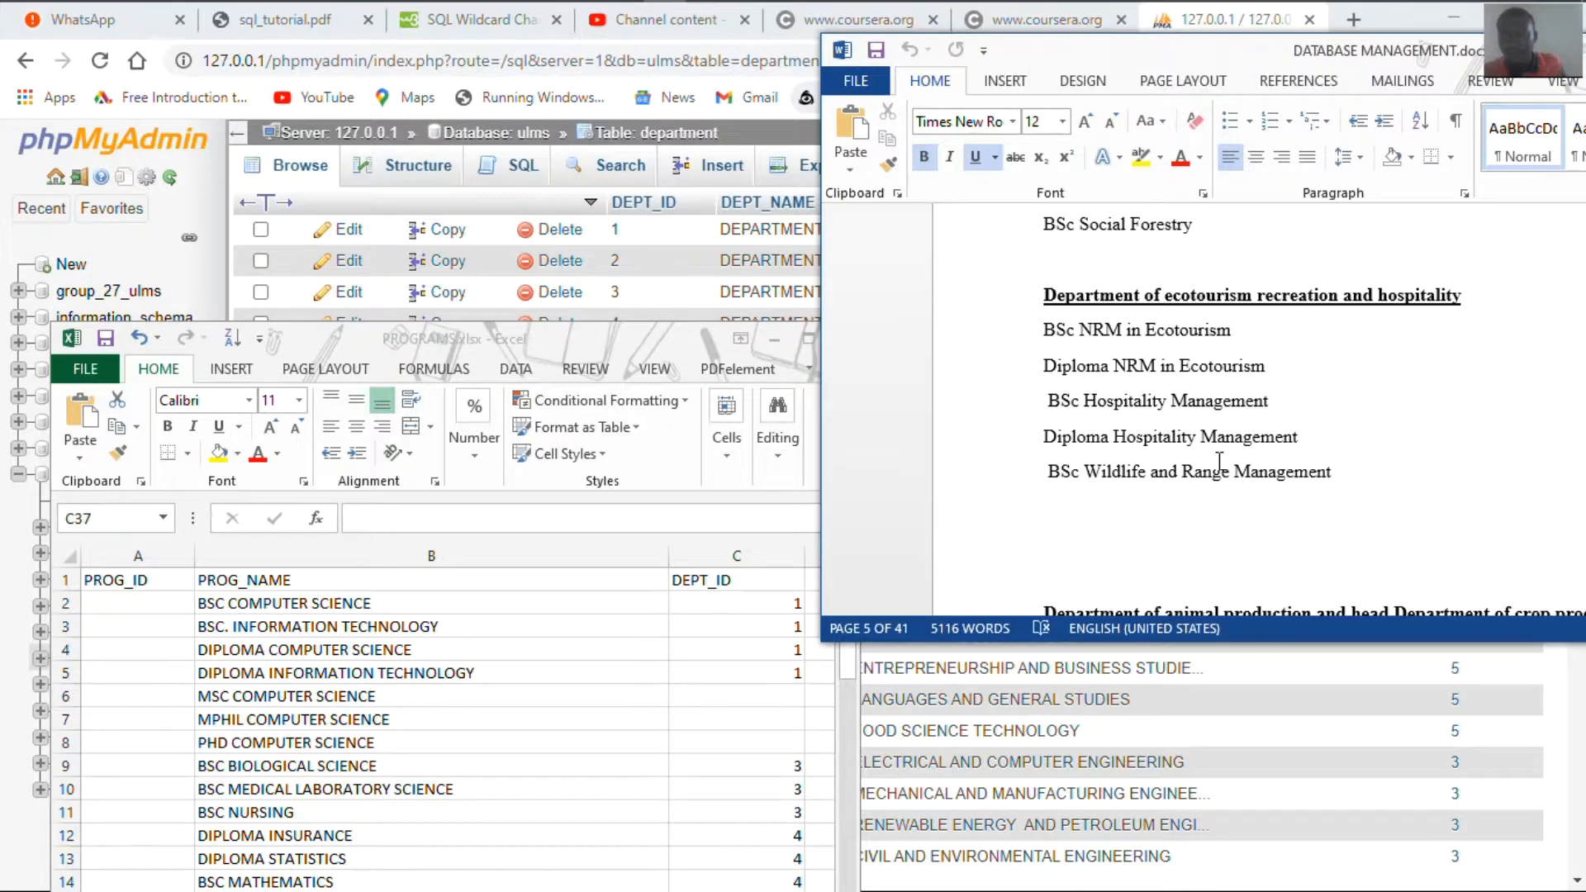
pyautogui.scroll(-7, 1219, 461)
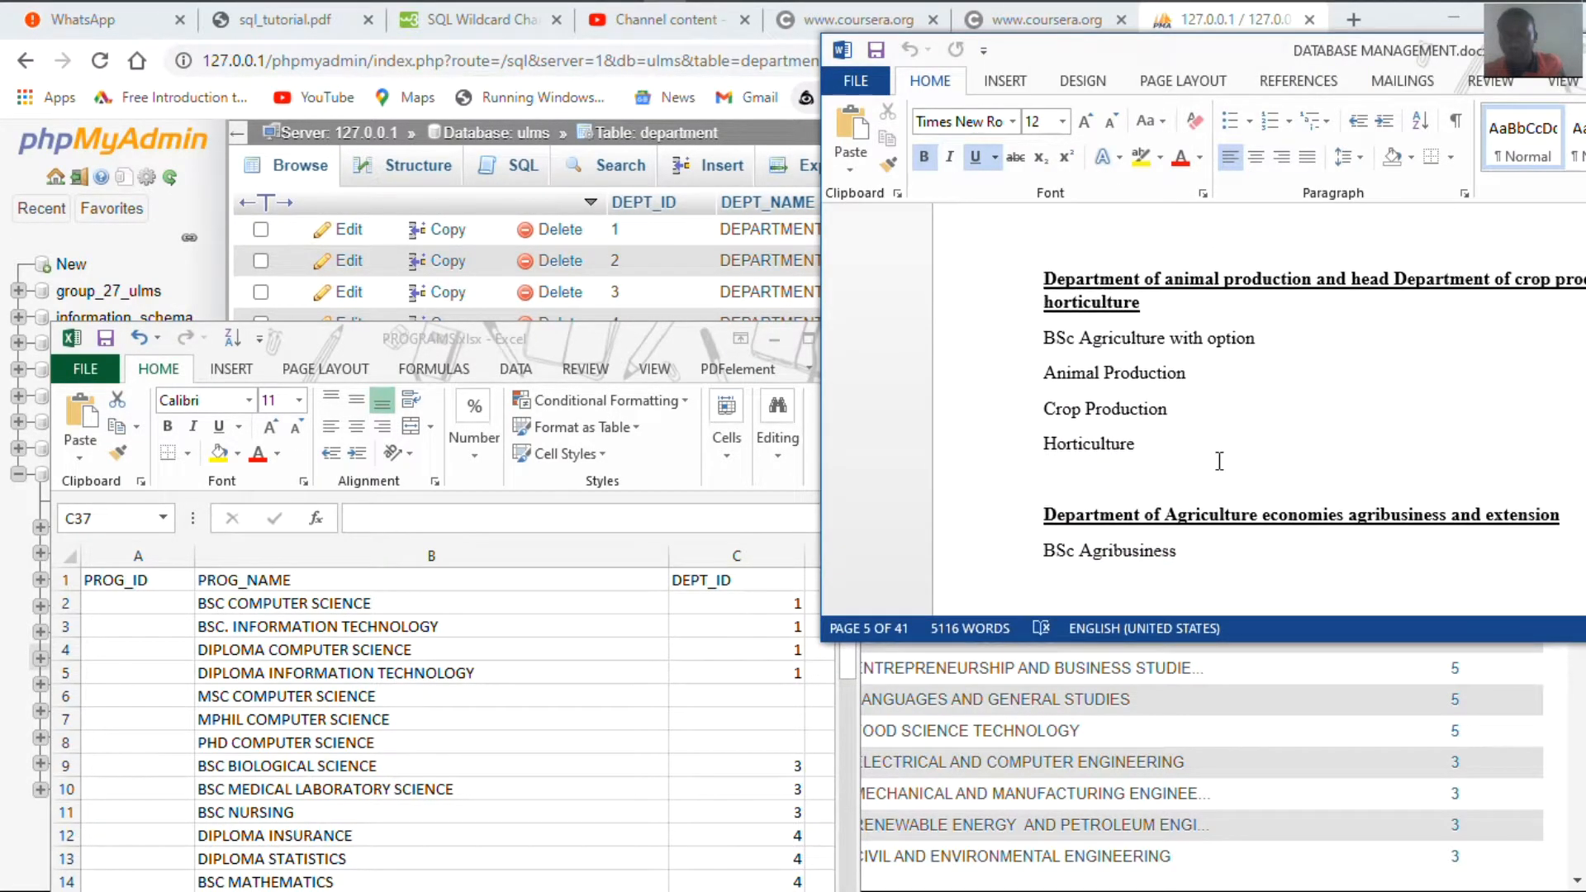
pyautogui.scroll(-4, 1219, 461)
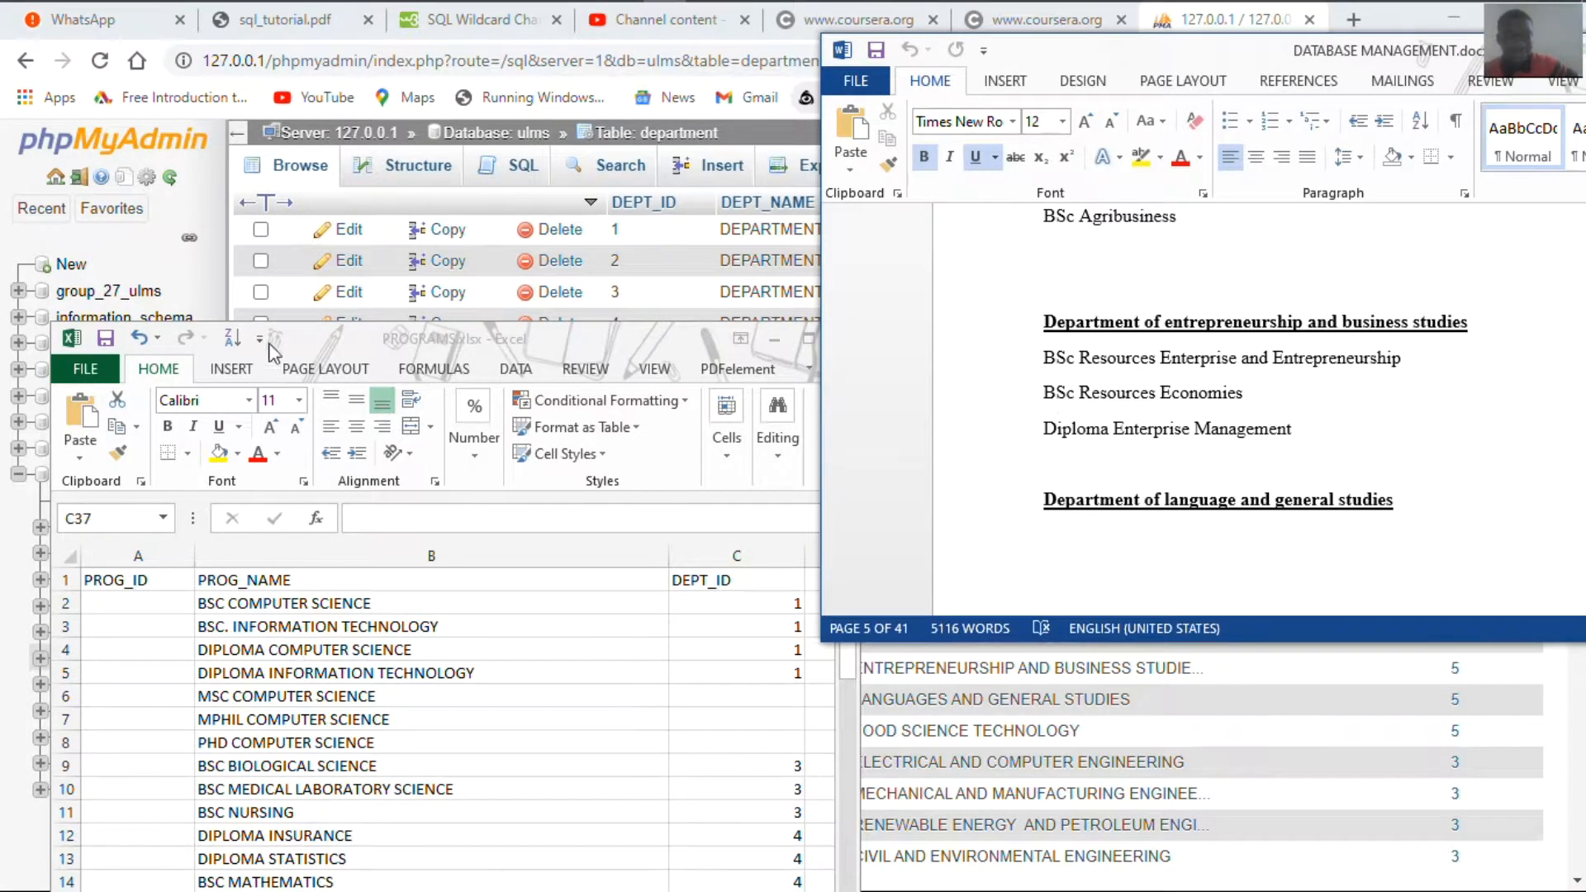
# Check the DEPT_ID and full name of the entrepreneurship and business studies department in phpMyAdmin's department table
pyautogui.moveTo(338, 336); pyautogui.dragTo(364, 411)
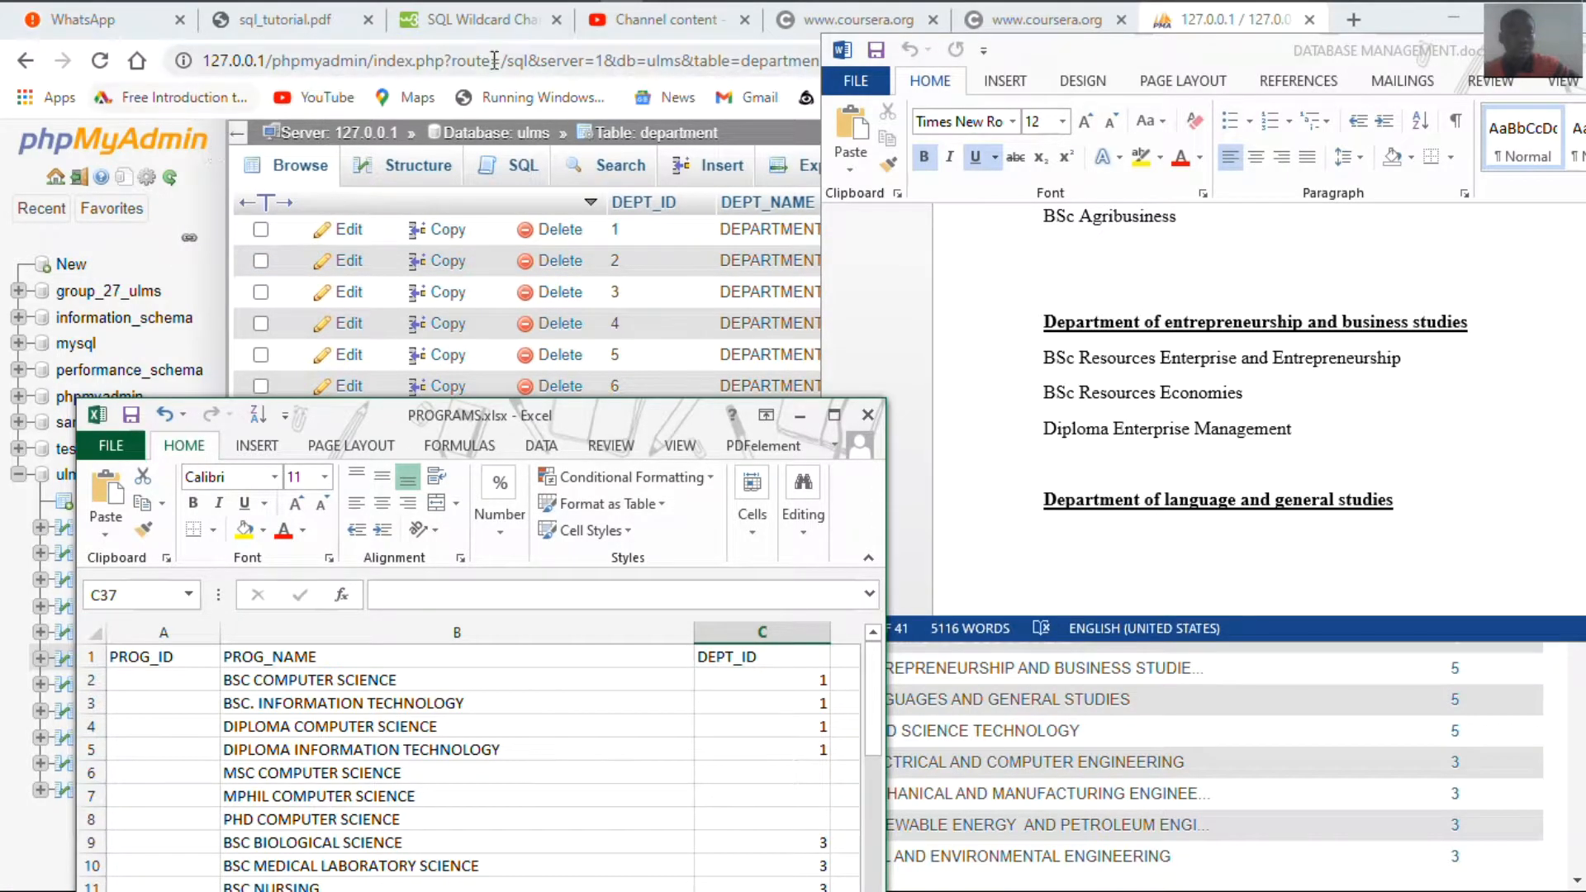
pyautogui.click(1386, 32)
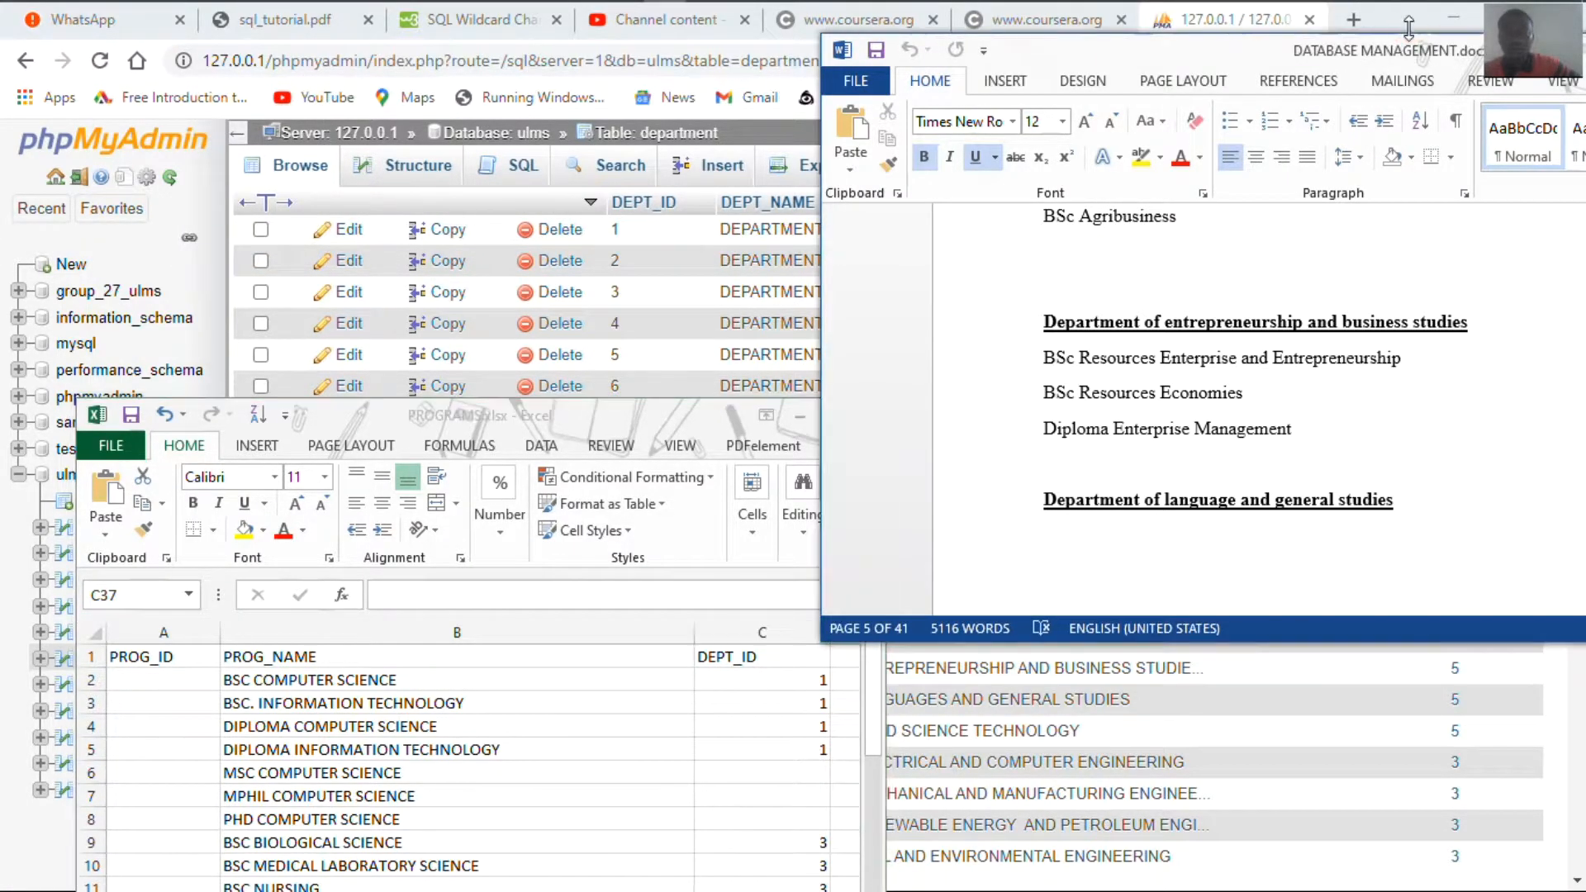
pyautogui.click(1384, 20)
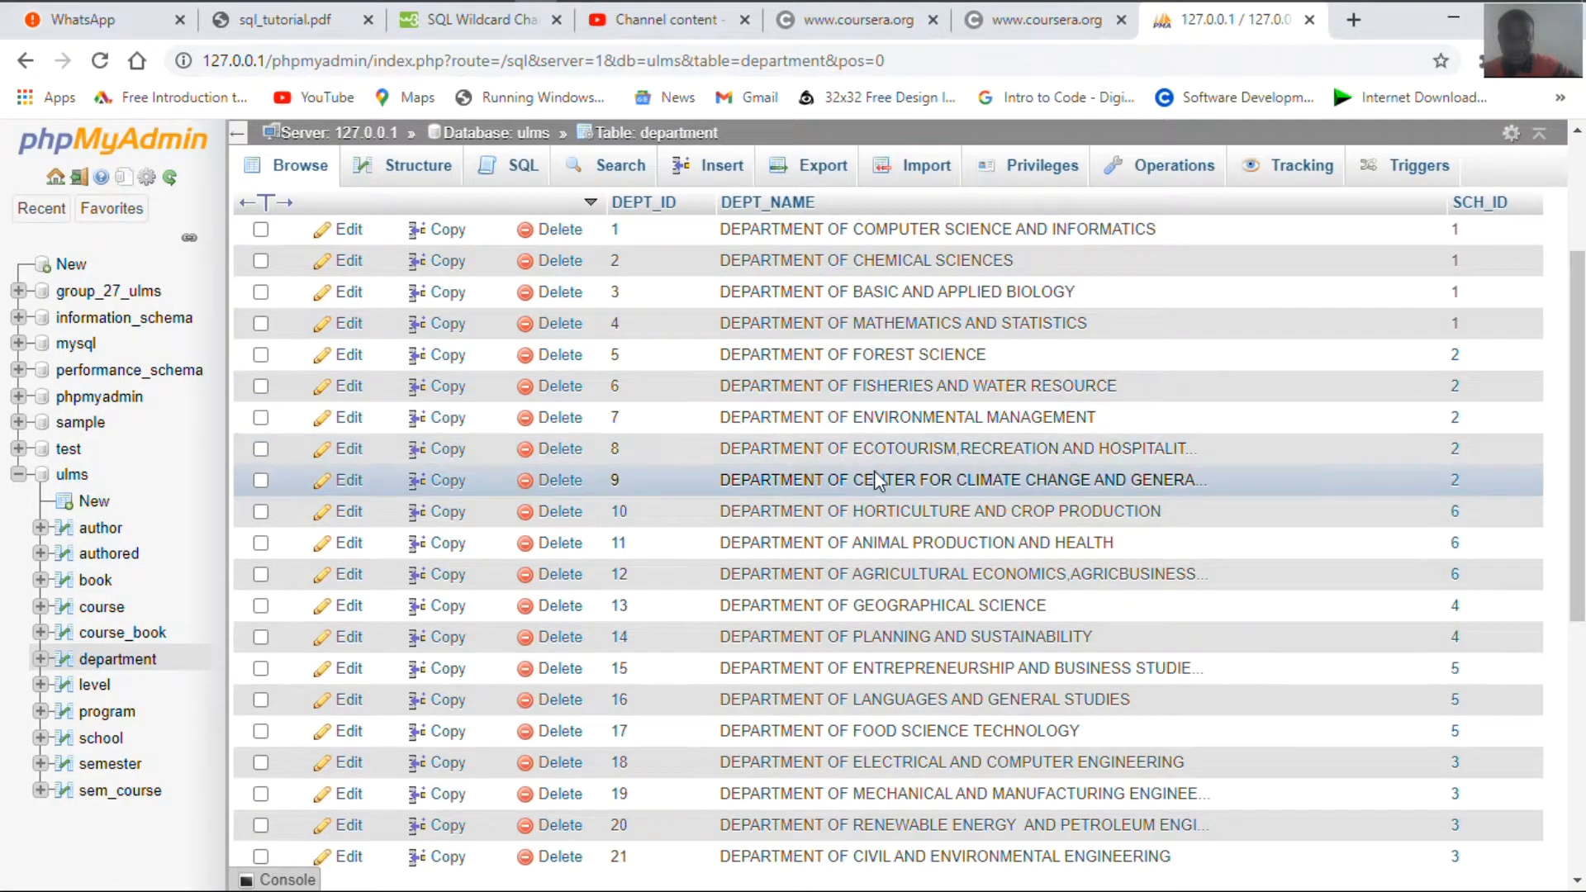
pyautogui.doubleClick(937, 670)
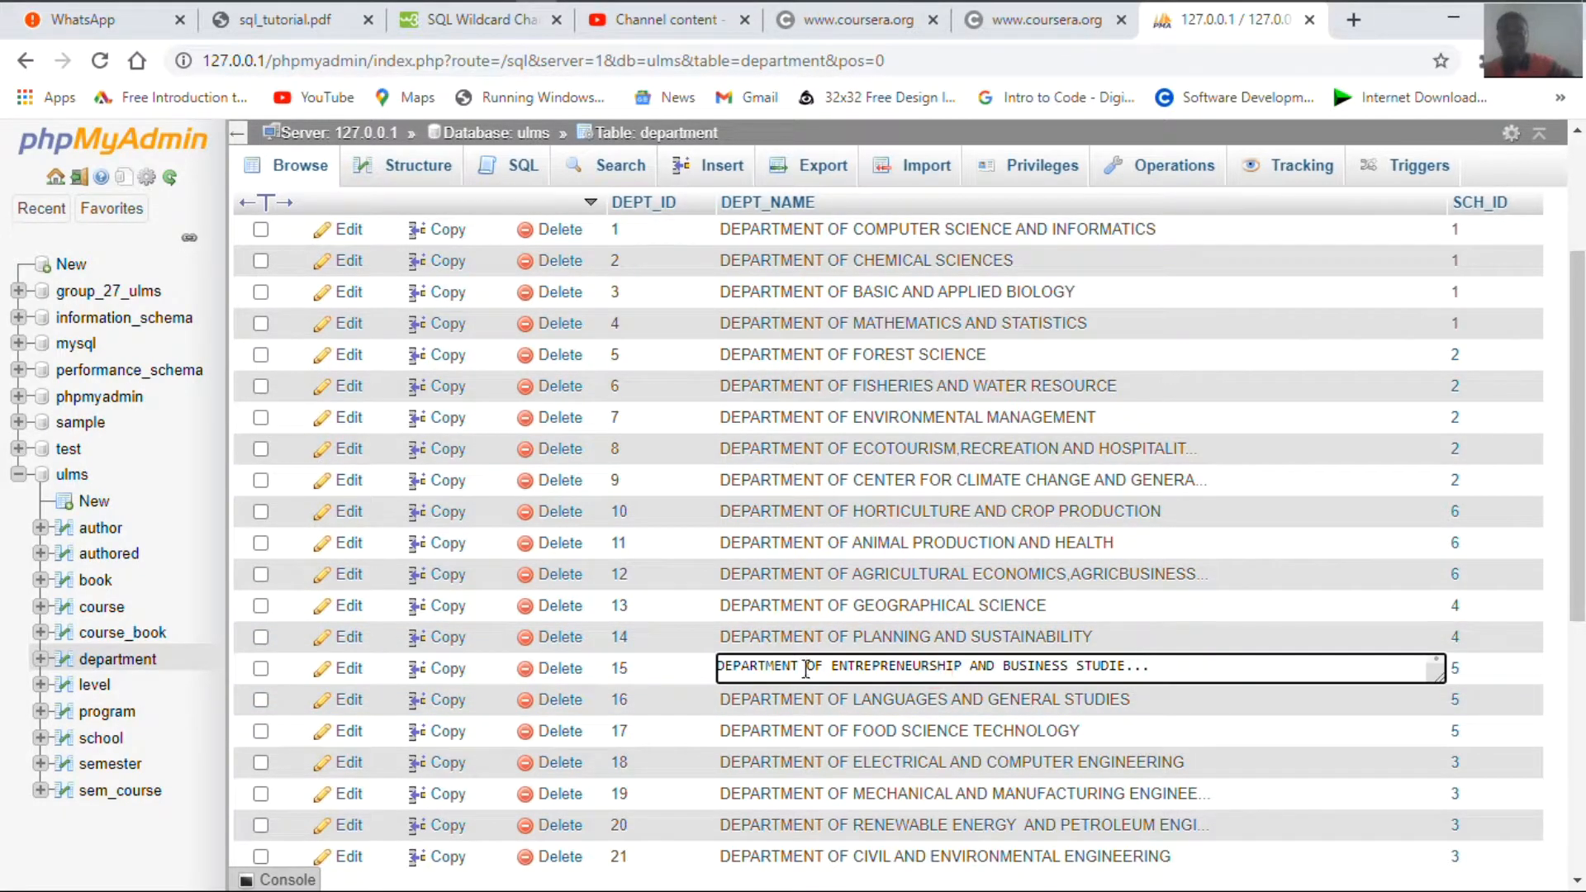
# Bring back the PROGRAMS workbook and the Word list and arrange their windows side by side
pyautogui.moveTo(781, 15)
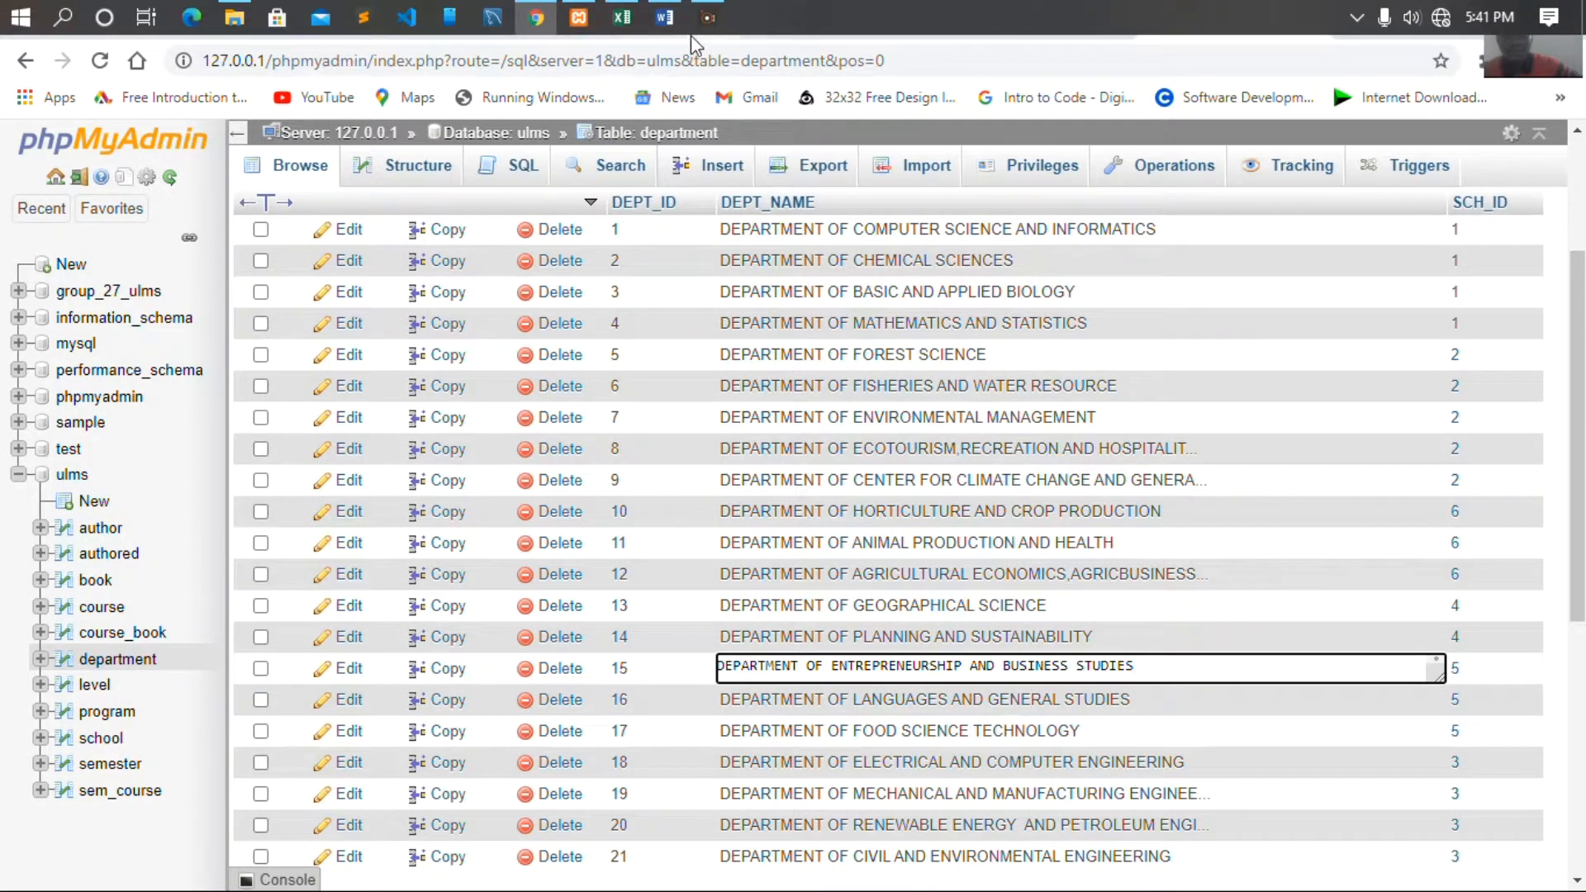
pyautogui.click(615, 25)
pyautogui.click(657, 25)
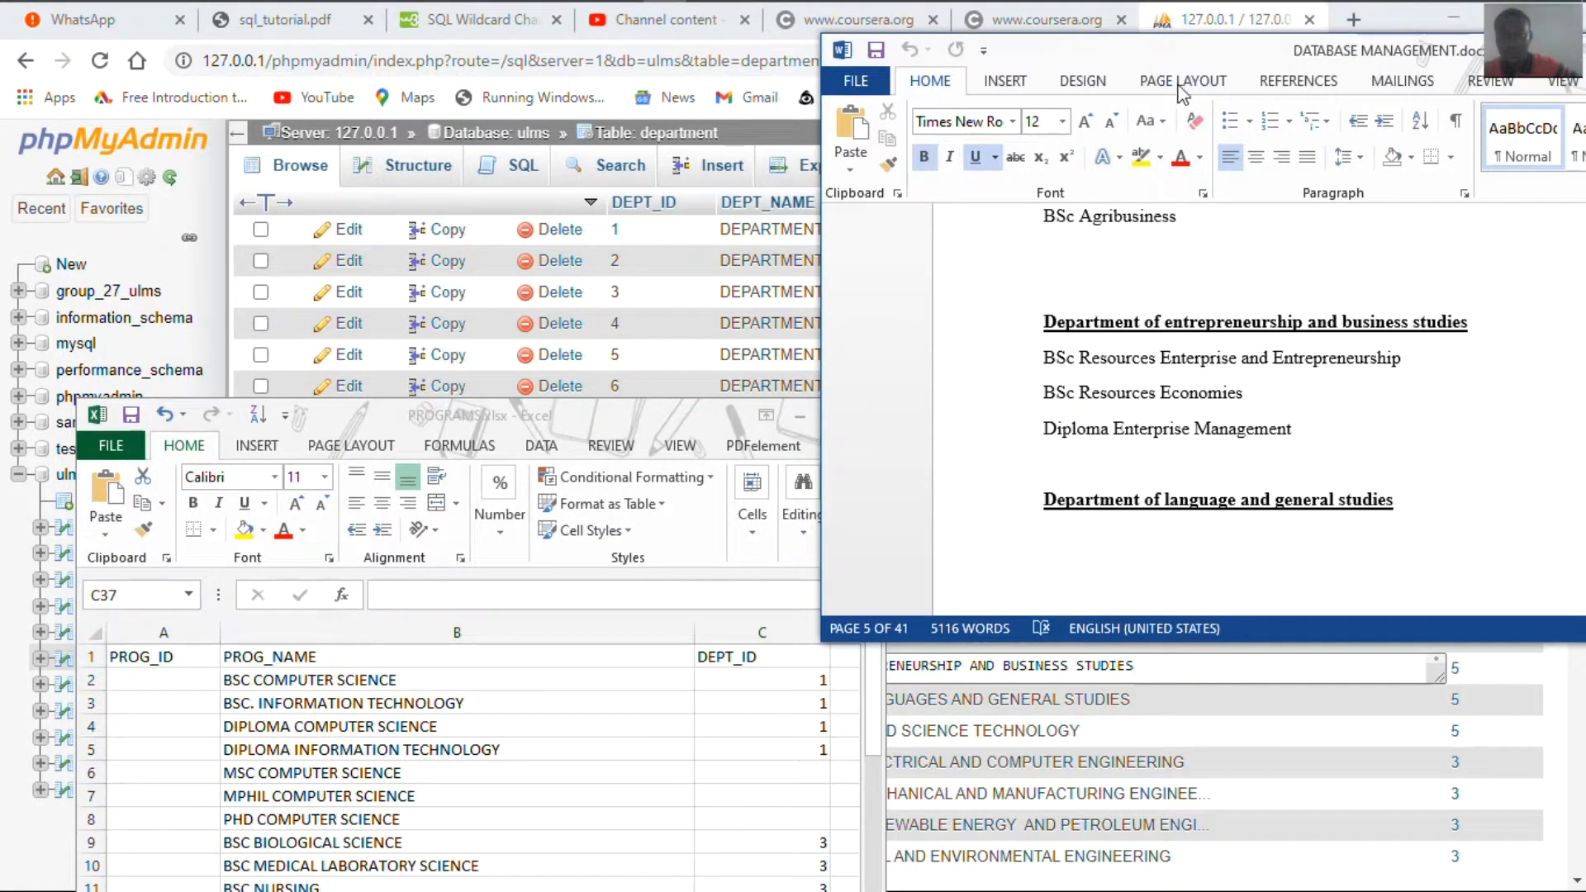
pyautogui.moveTo(1179, 56); pyautogui.dragTo(1184, 19)
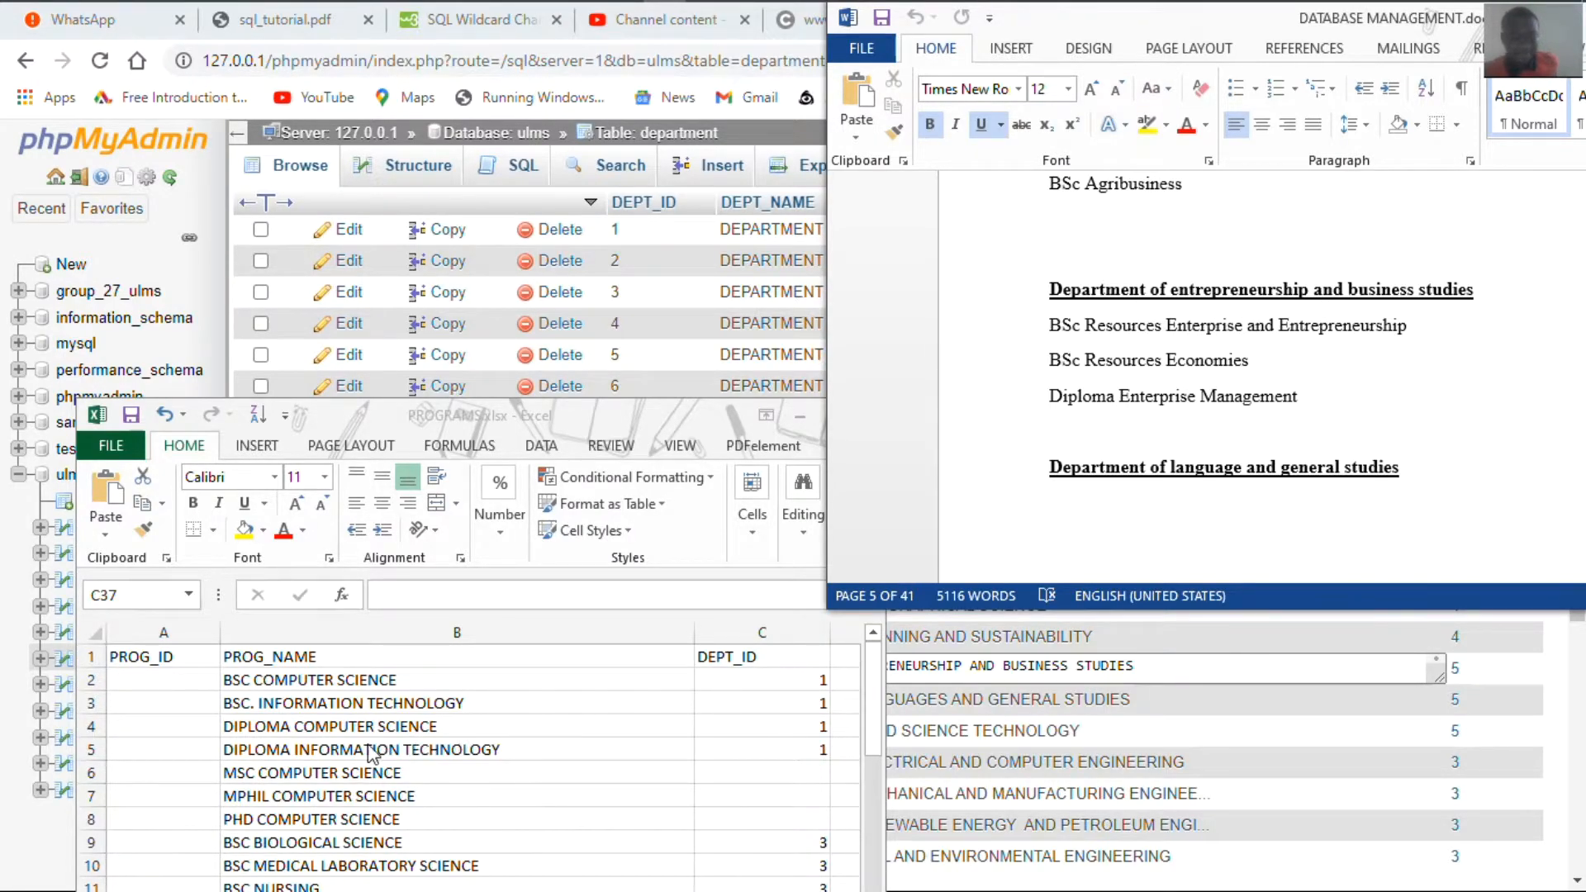
pyautogui.moveTo(351, 417); pyautogui.dragTo(337, 140)
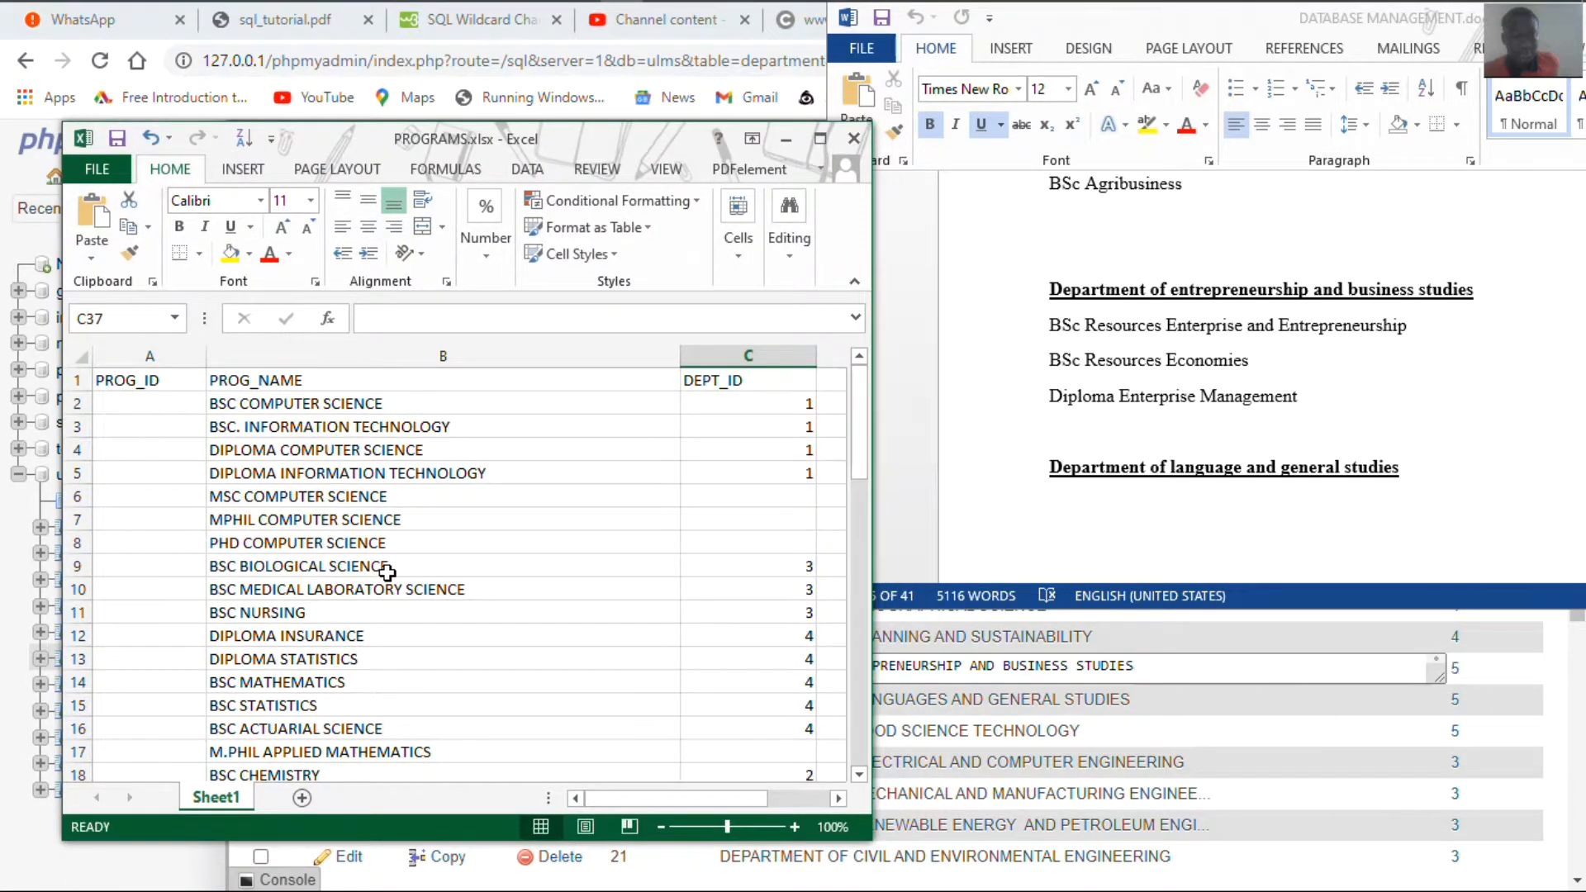
# Find BSC. RESOURCE ENTERPRISE AND ENTREPRENEURSHIP in the workbook's programme list
pyautogui.click(389, 496)
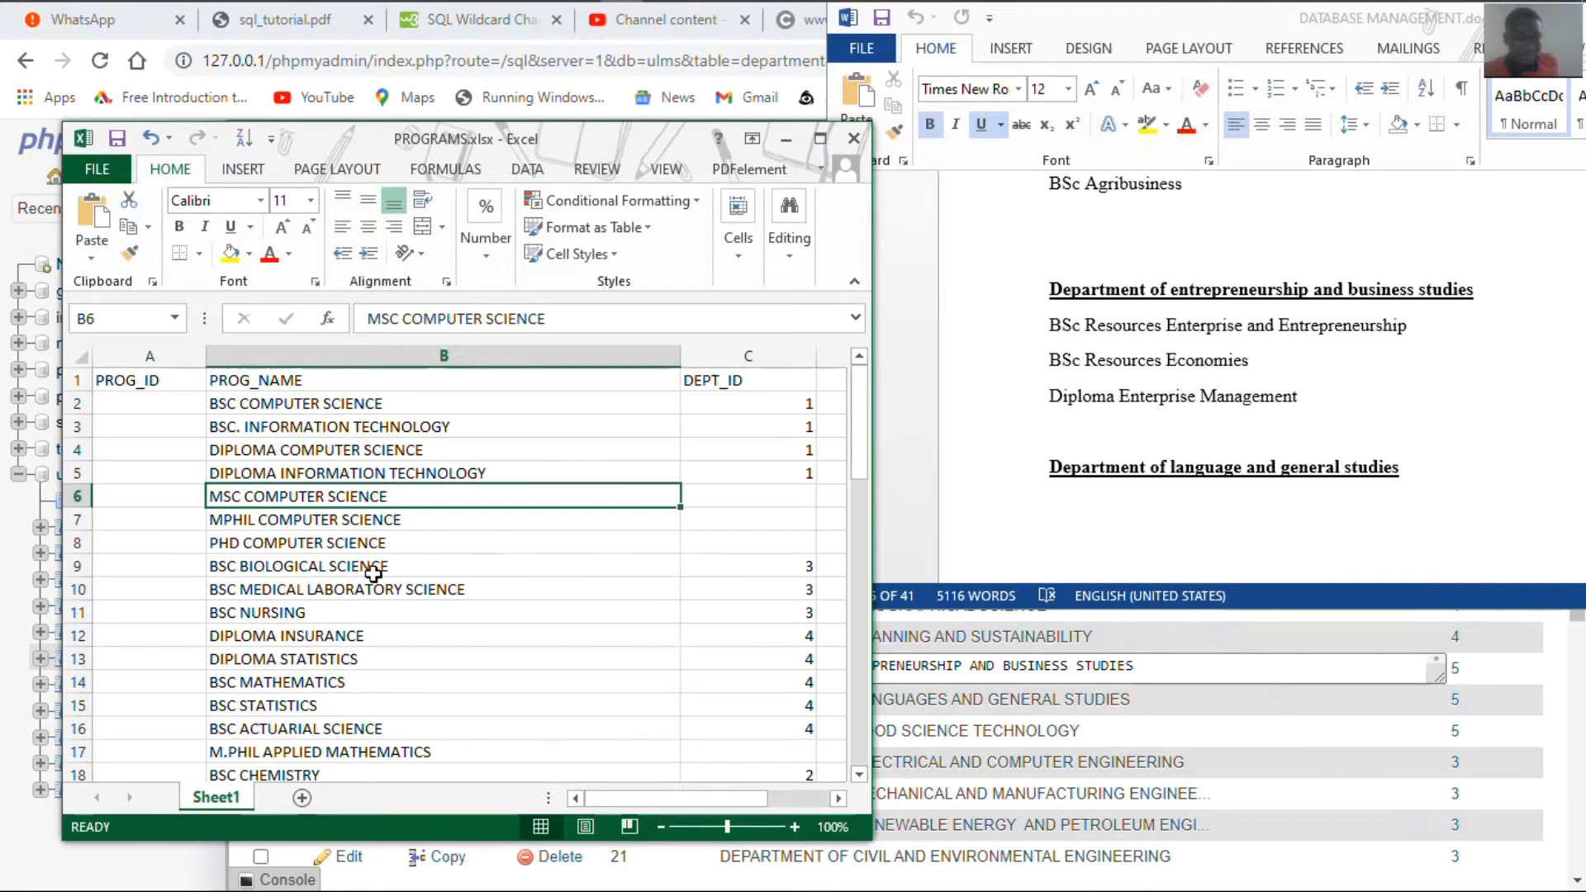
pyautogui.click(376, 474)
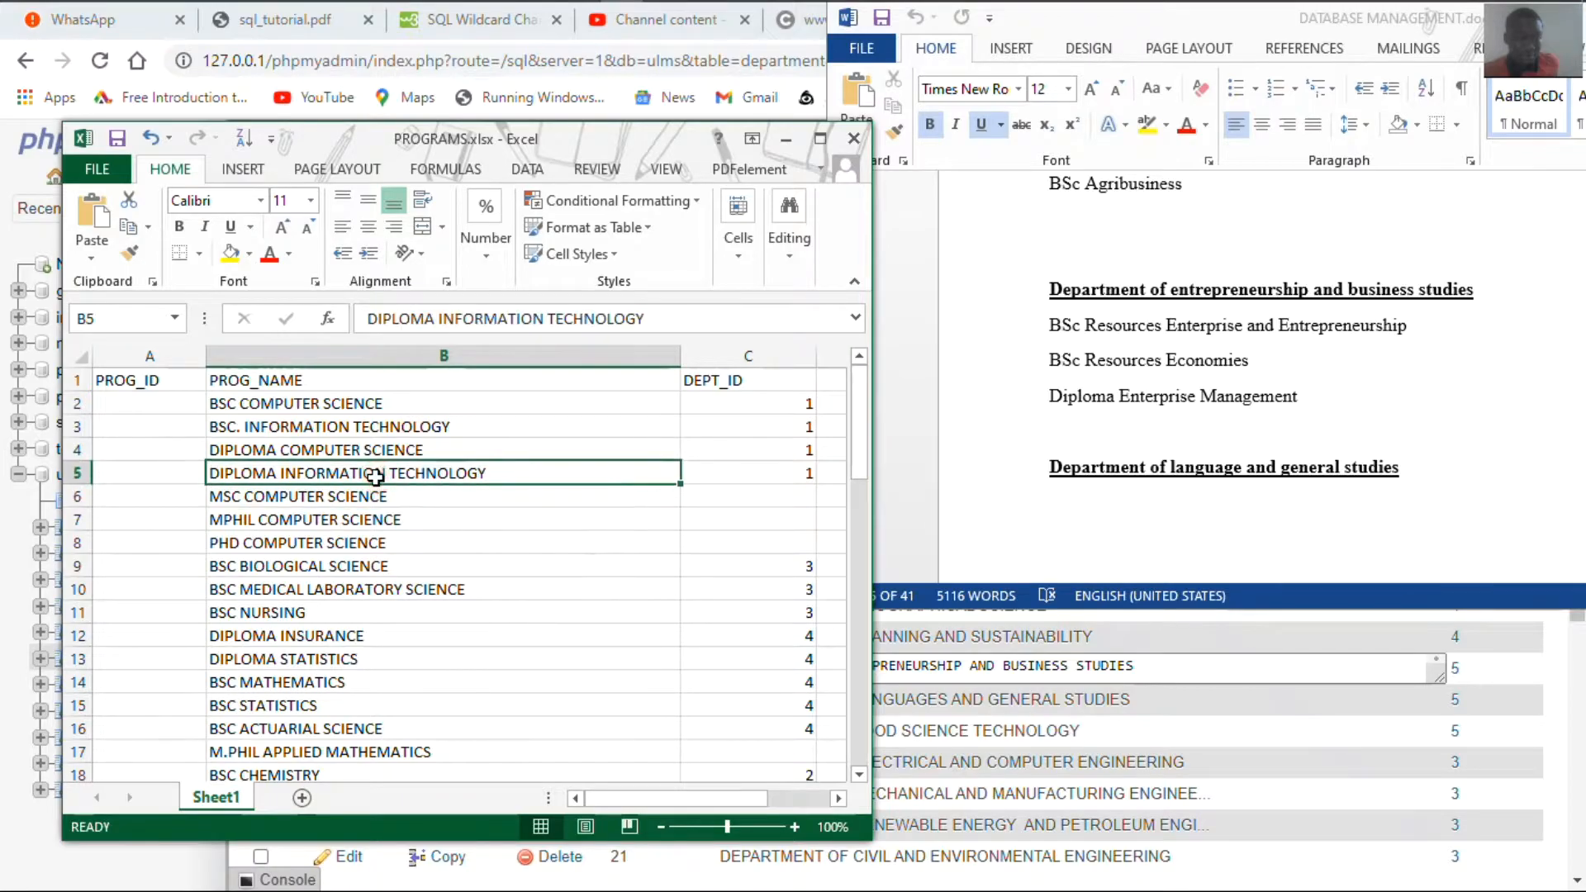
pyautogui.scroll(-5, 376, 476)
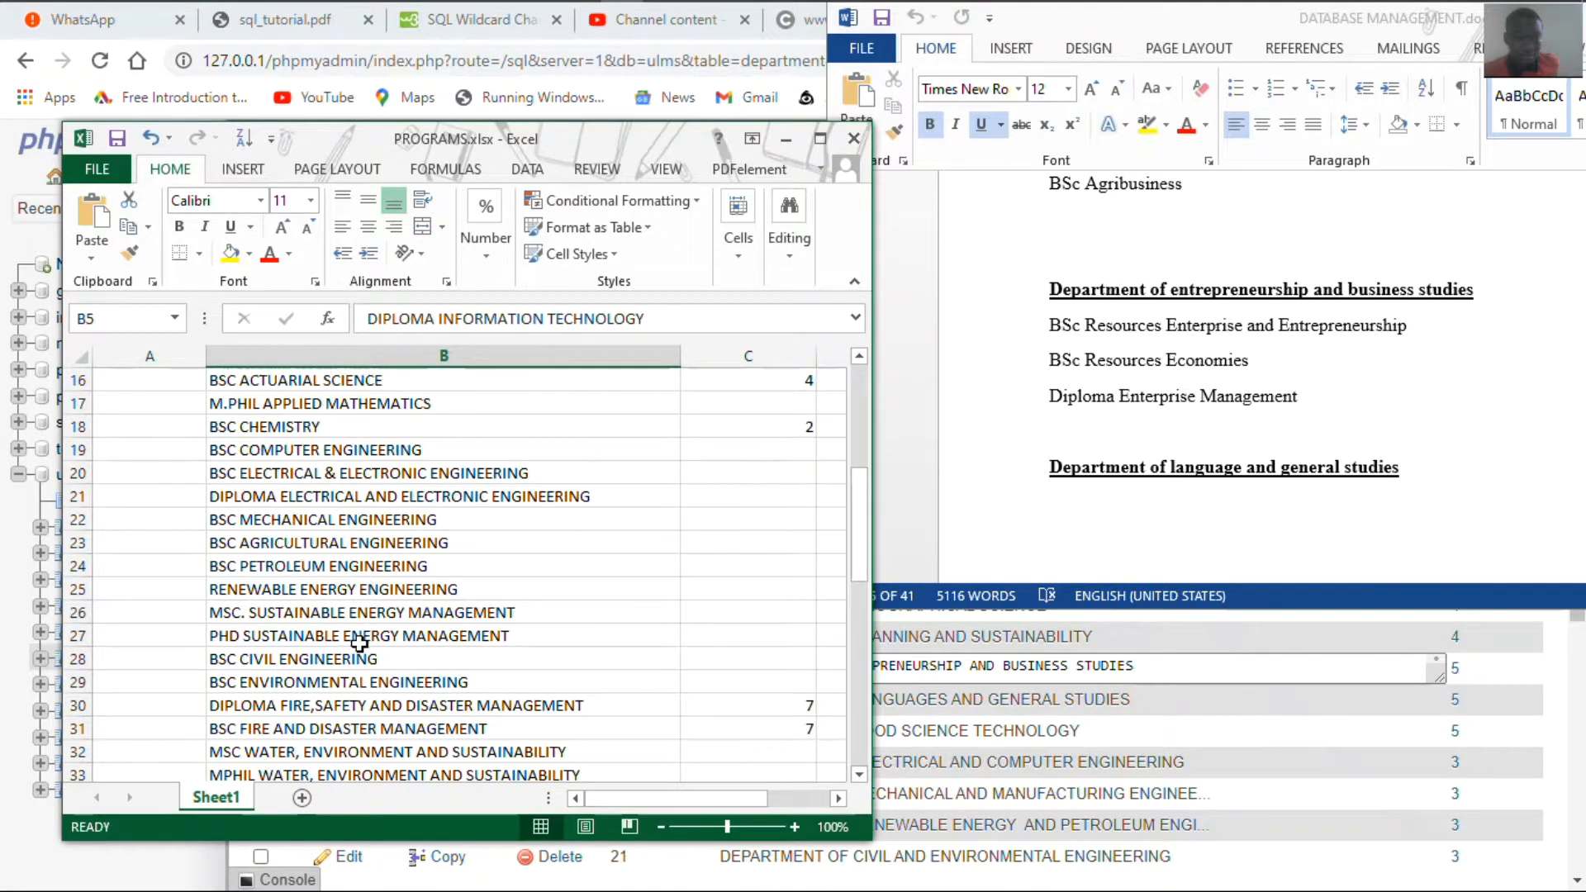
pyautogui.scroll(-2, 360, 643)
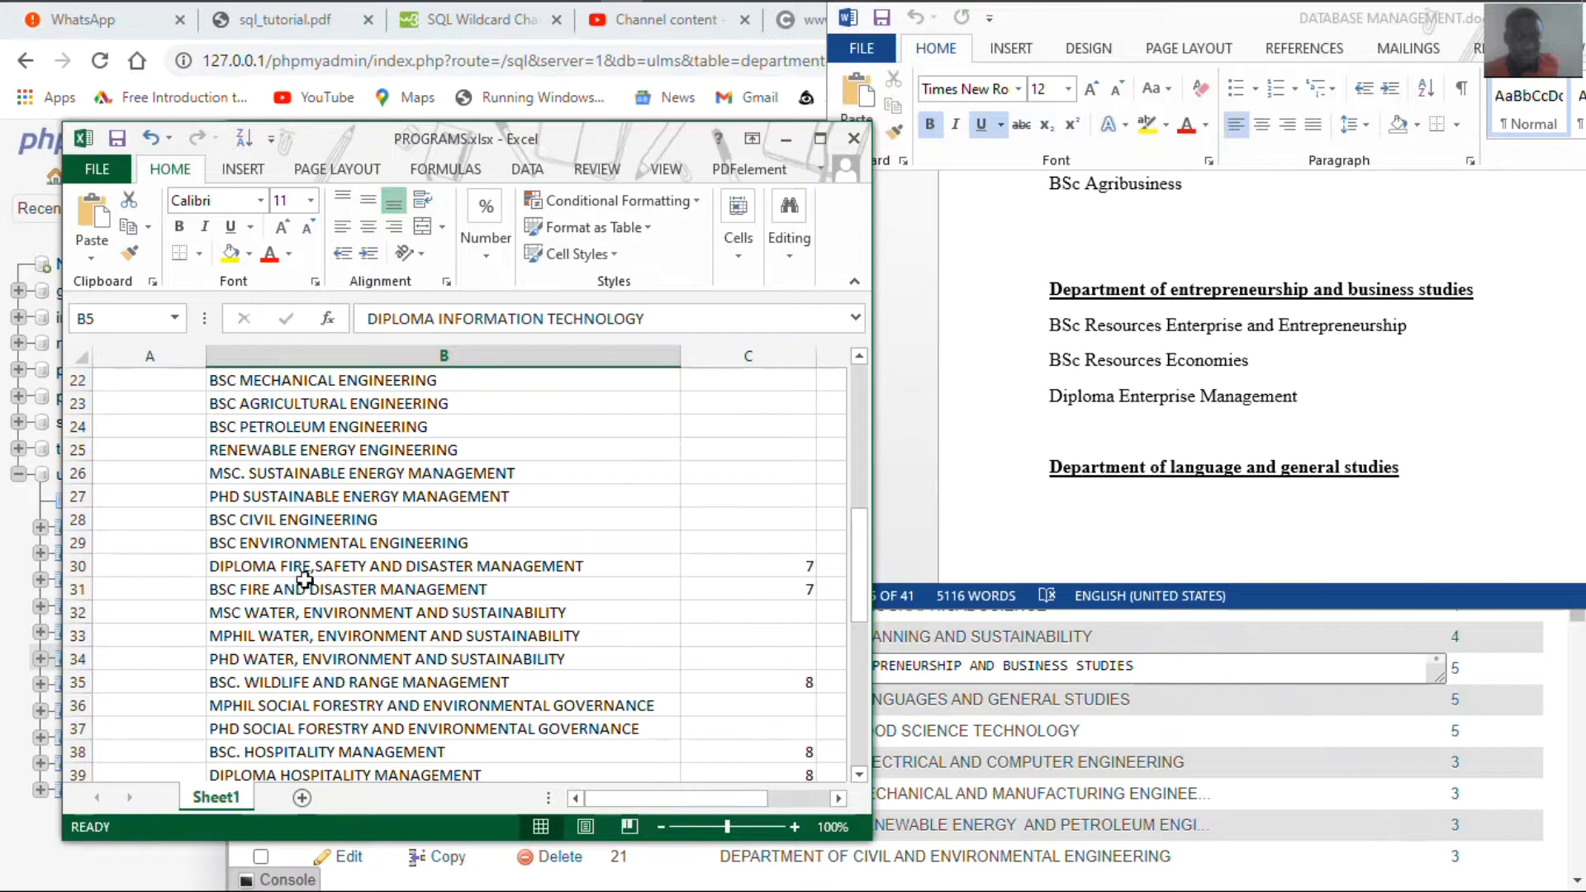
pyautogui.scroll(1, 309, 541)
pyautogui.scroll(3, 310, 567)
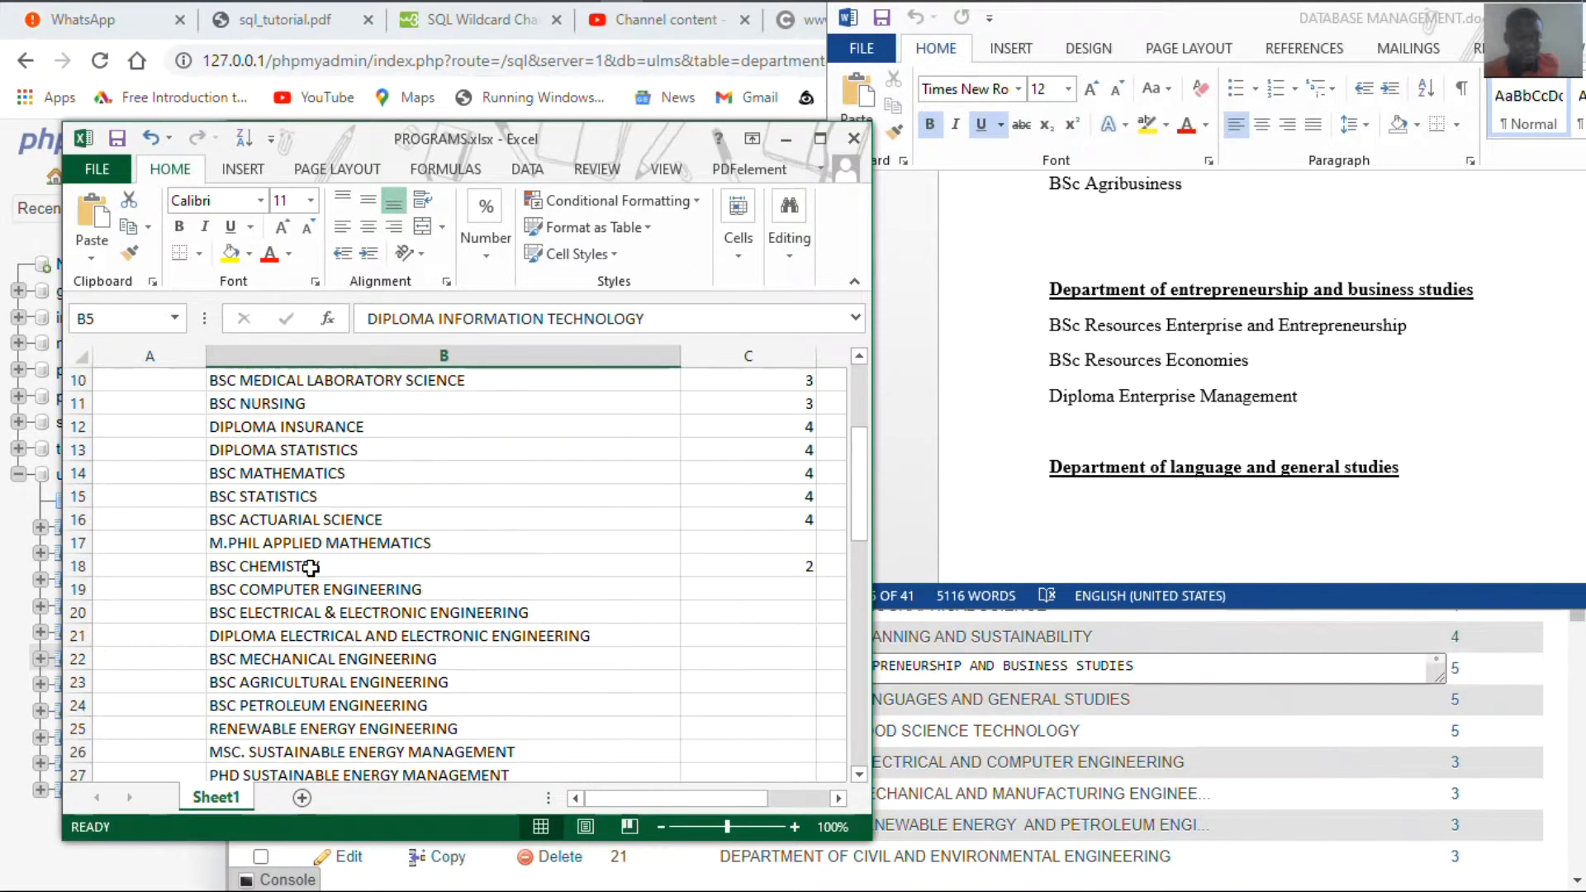
pyautogui.scroll(3, 310, 567)
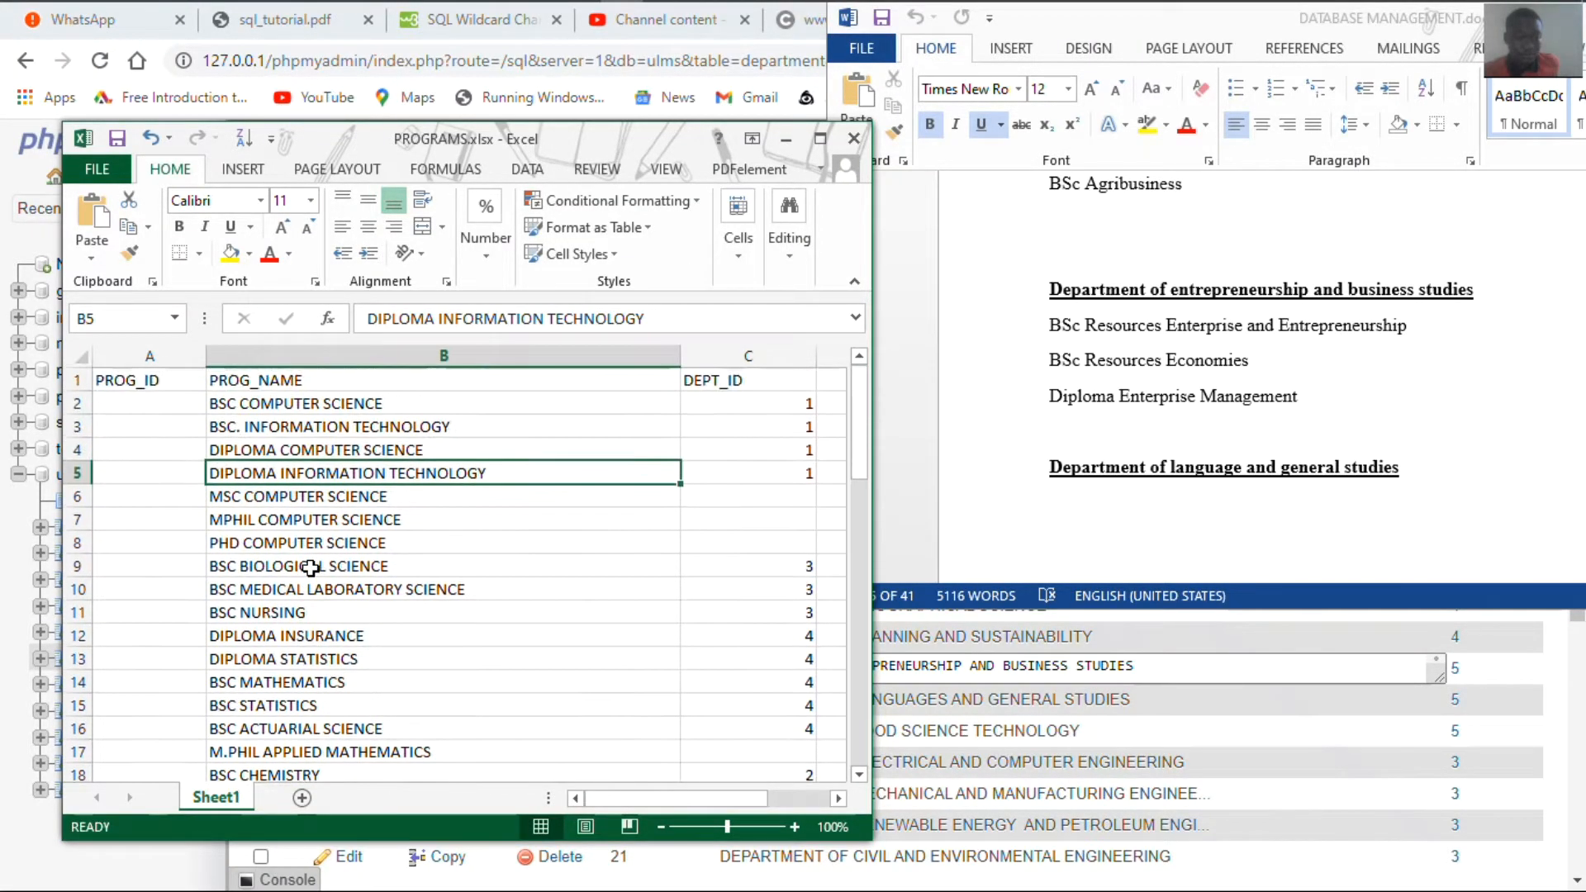
pyautogui.scroll(-3, 310, 568)
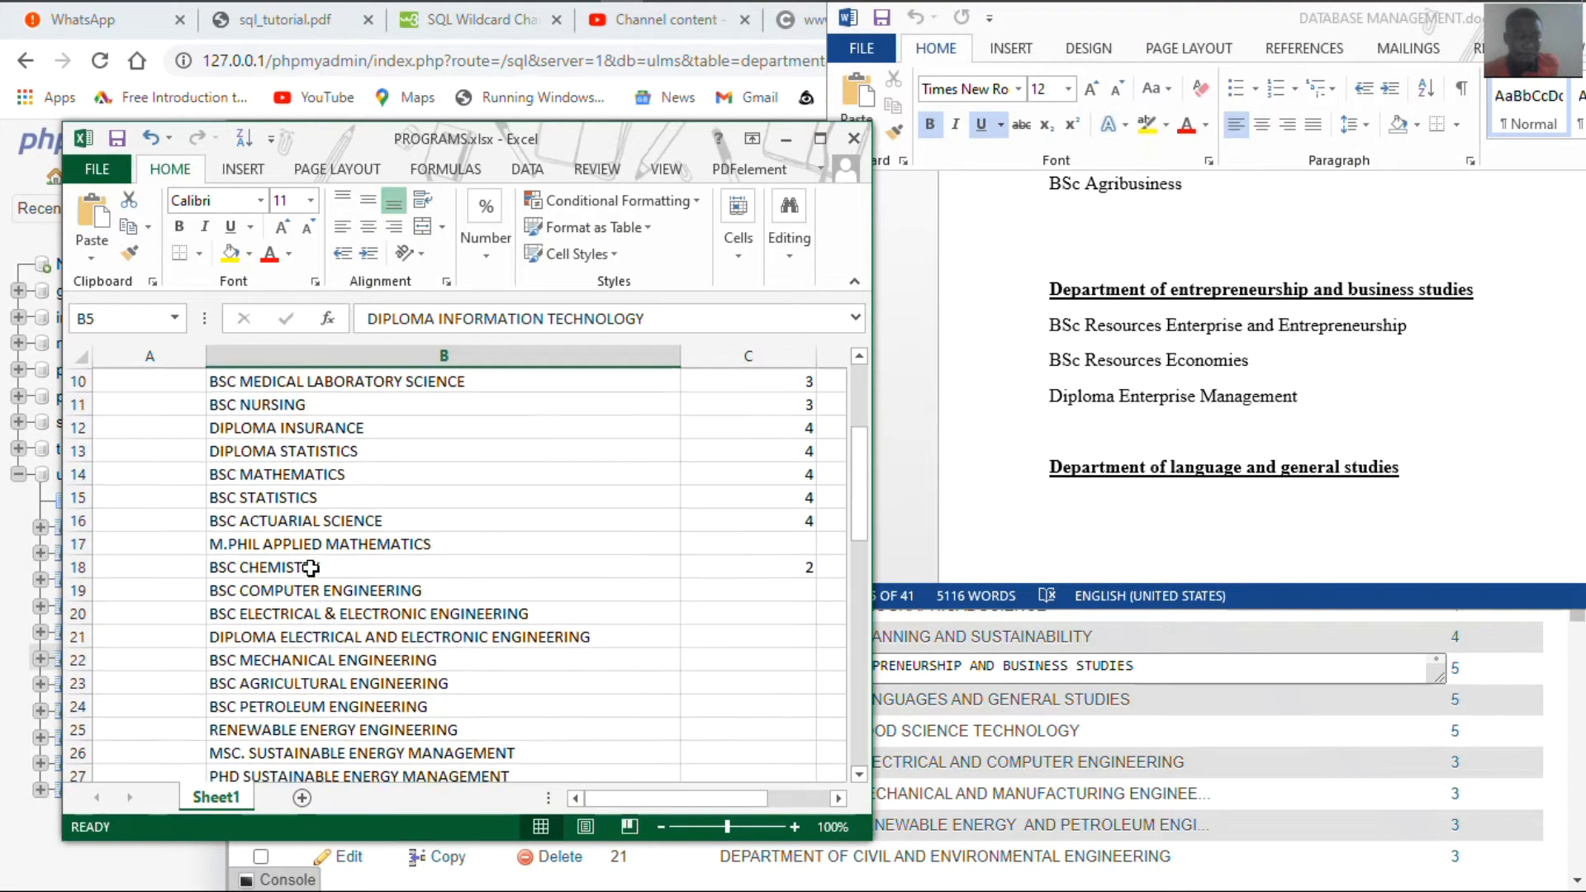
pyautogui.scroll(-3, 310, 547)
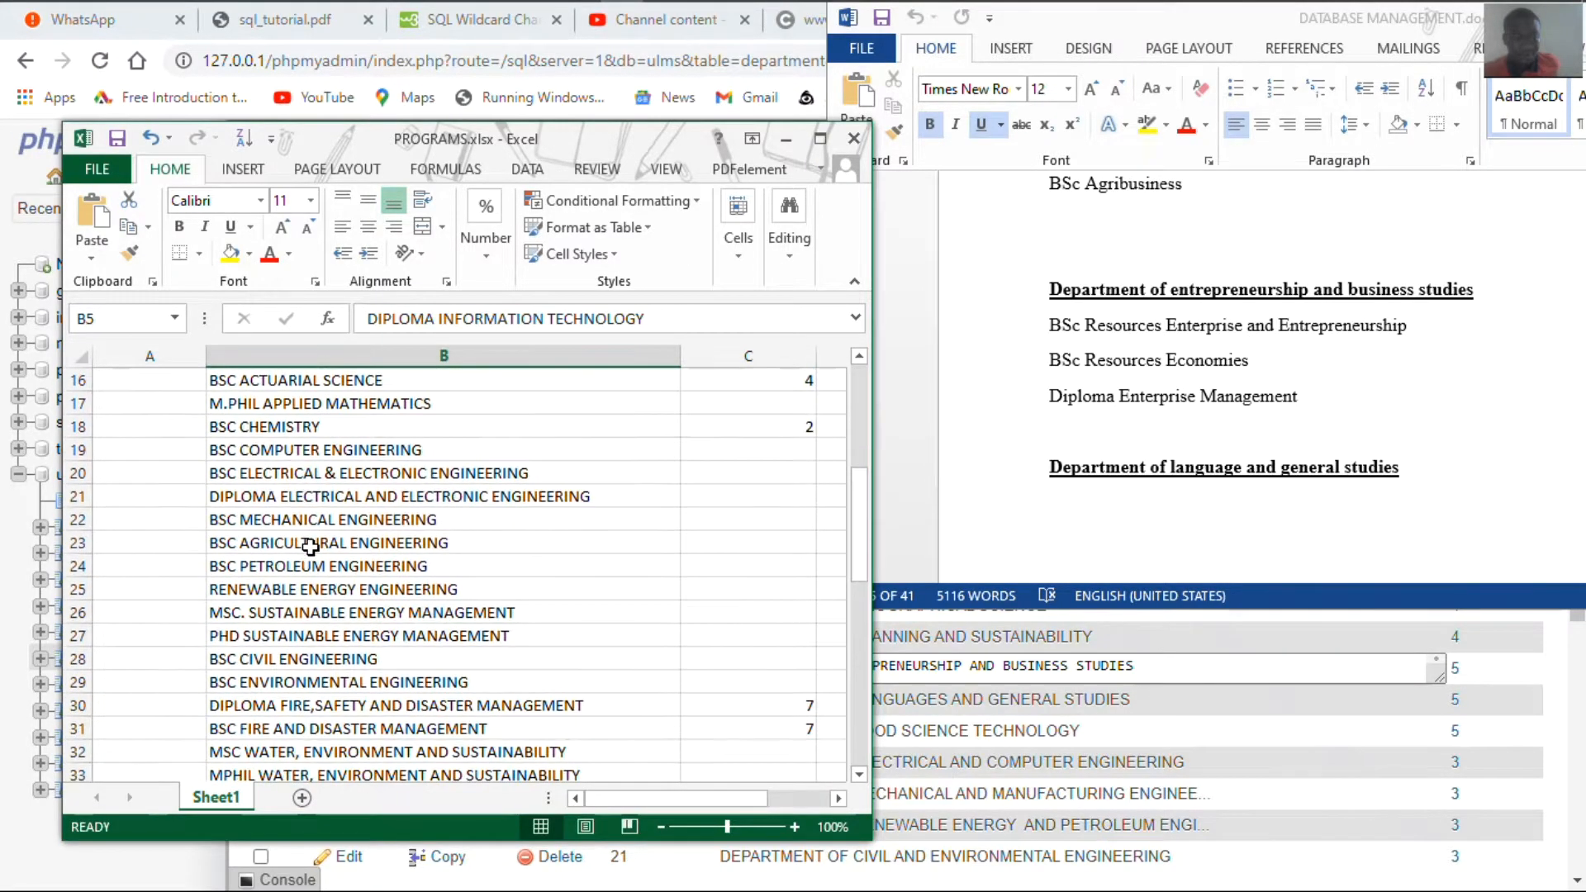
pyautogui.click(308, 521)
pyautogui.click(319, 566)
pyautogui.click(331, 618)
pyautogui.click(351, 660)
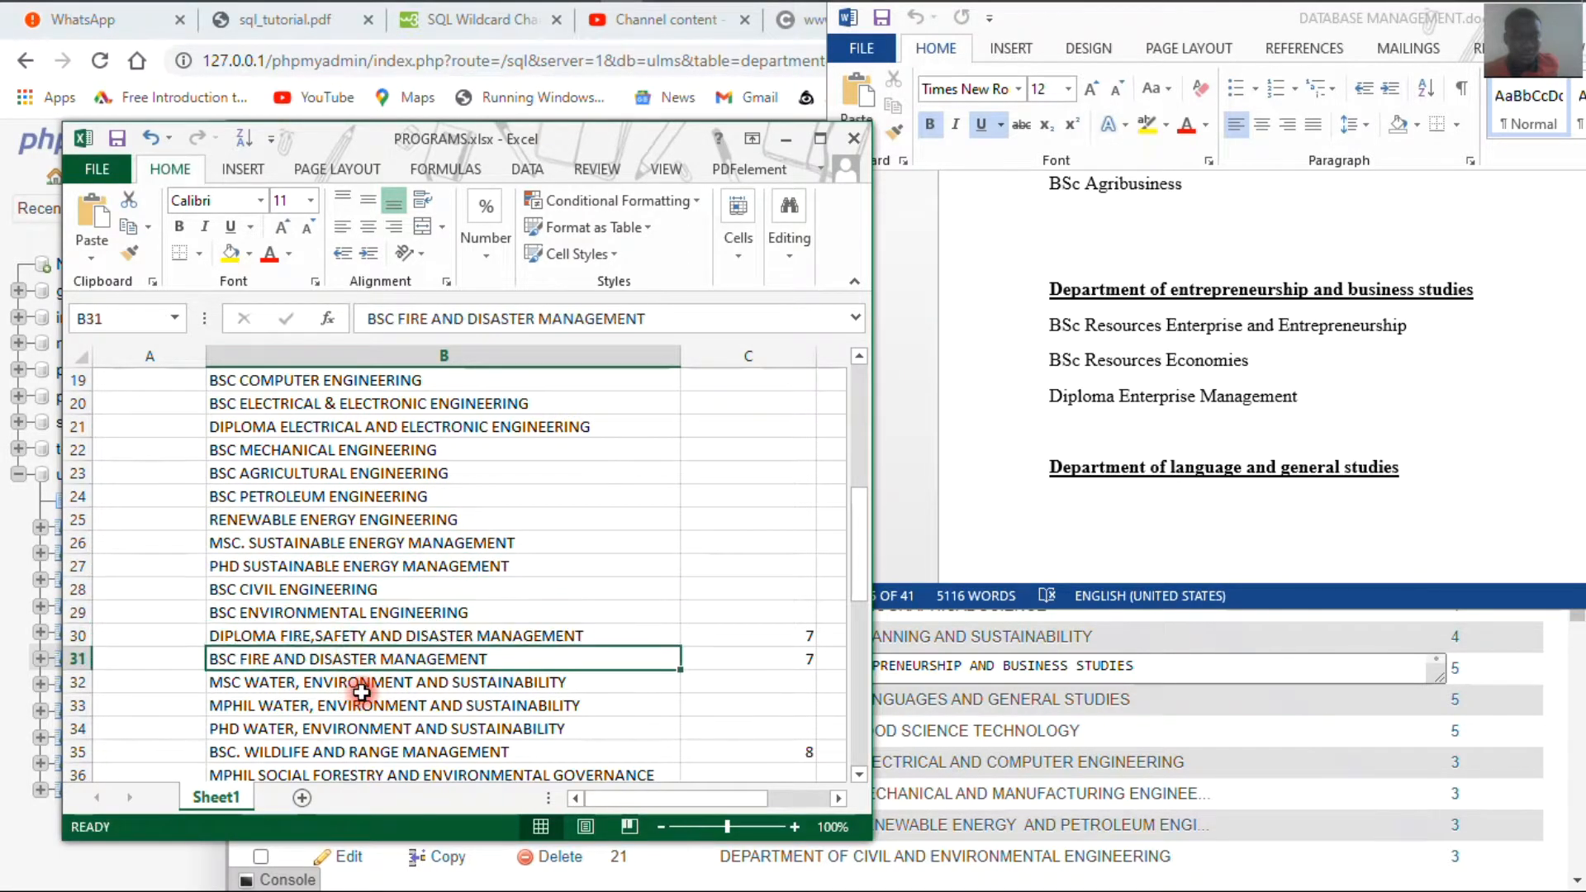
pyautogui.click(355, 705)
pyautogui.scroll(-2, 361, 666)
pyautogui.click(357, 588)
pyautogui.click(362, 632)
pyautogui.click(368, 658)
pyautogui.click(374, 683)
pyautogui.scroll(-3, 376, 692)
pyautogui.click(359, 519)
pyautogui.click(366, 584)
pyautogui.click(384, 566)
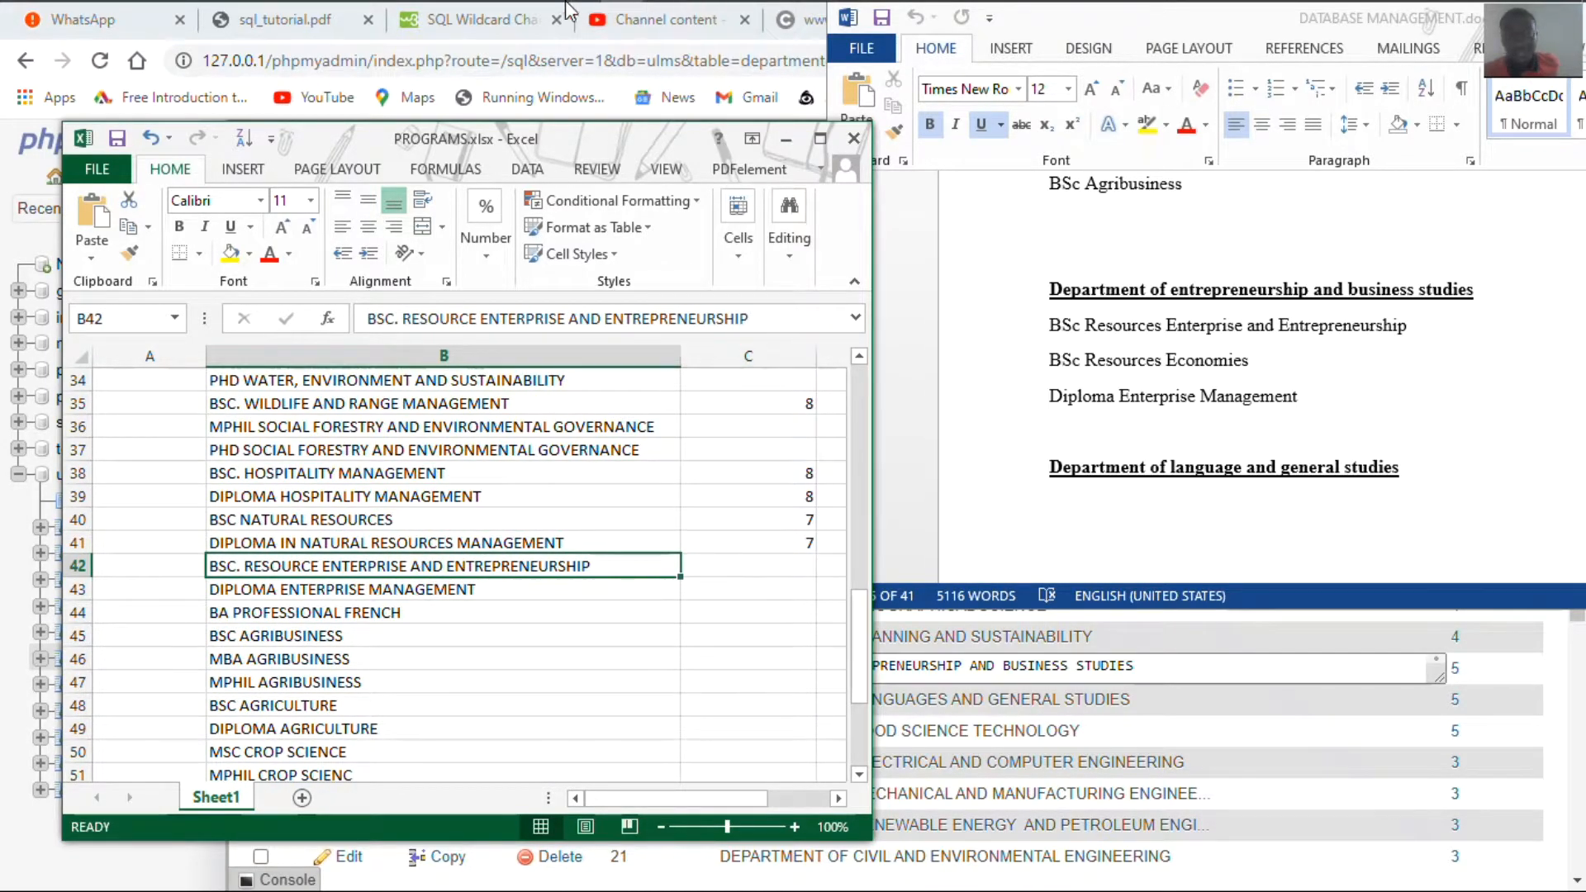
# Rearrange the workbook and Word windows and enter DEPT_ID 15 for BSC. RESOURCE ENTERPRISE AND ENTREPRENEURSHIP
pyautogui.moveTo(327, 142); pyautogui.dragTo(416, 607)
pyautogui.moveTo(1084, 24); pyautogui.dragTo(1301, 308)
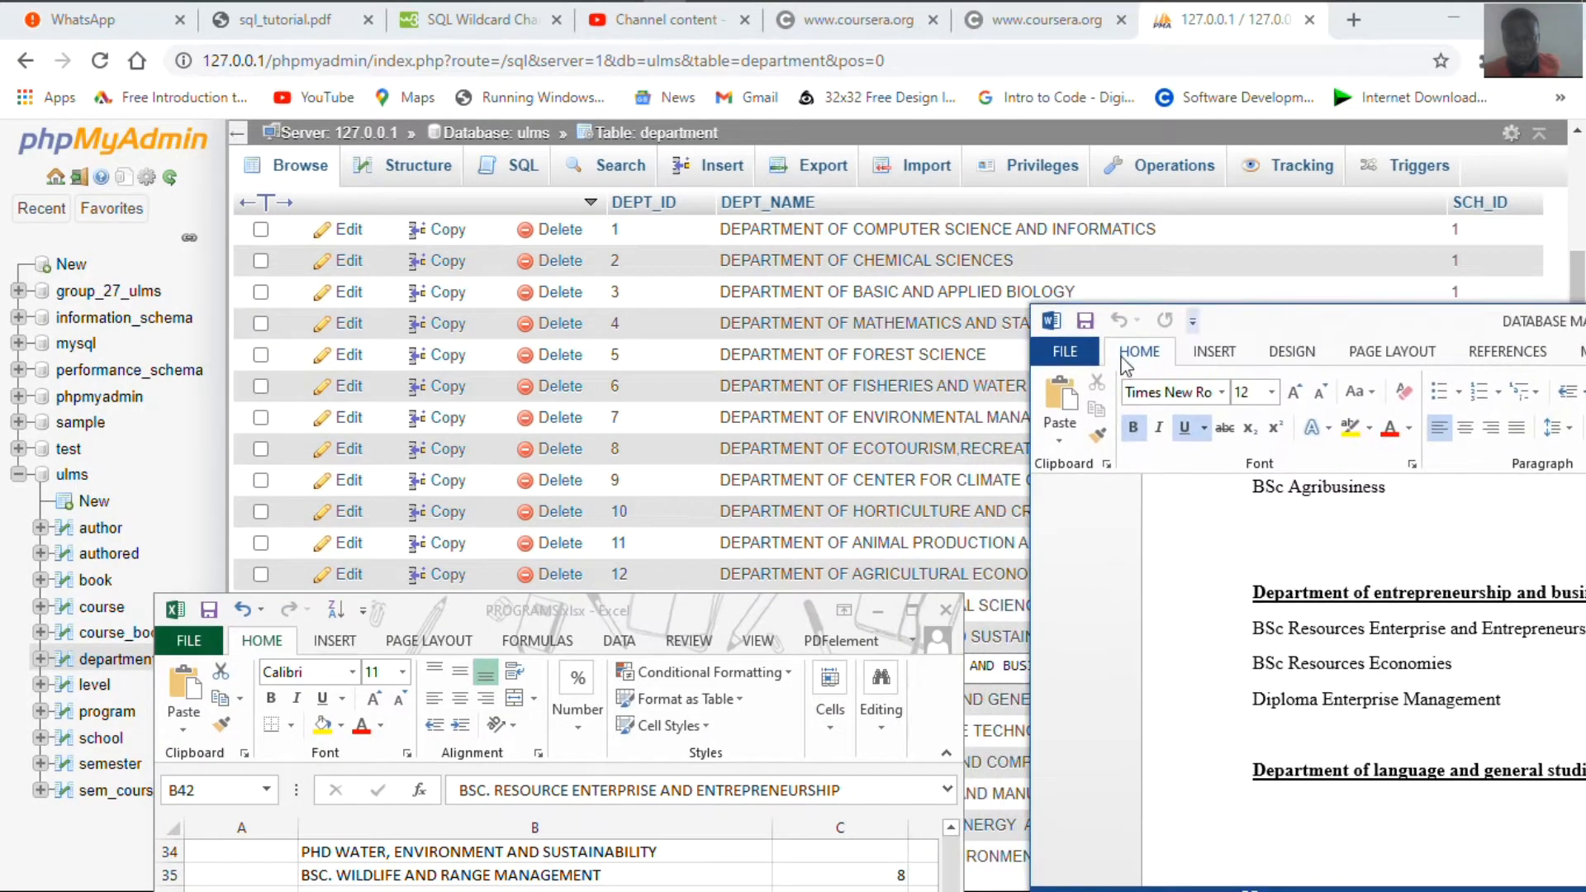
pyautogui.moveTo(592, 617); pyautogui.dragTo(621, 199)
pyautogui.click(929, 616)
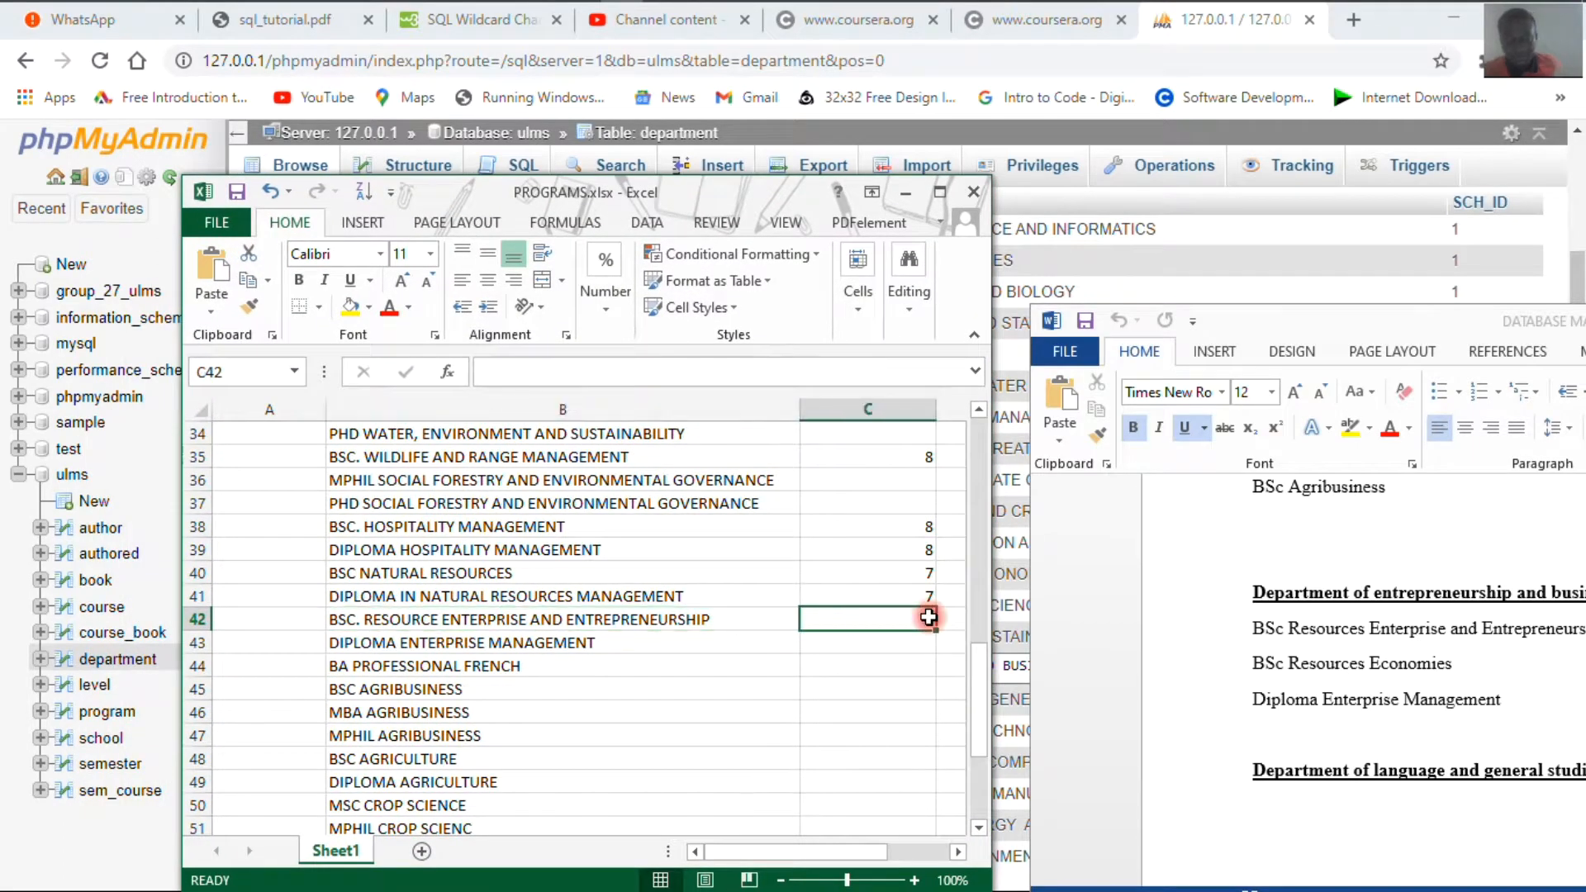
pyautogui.write('15')
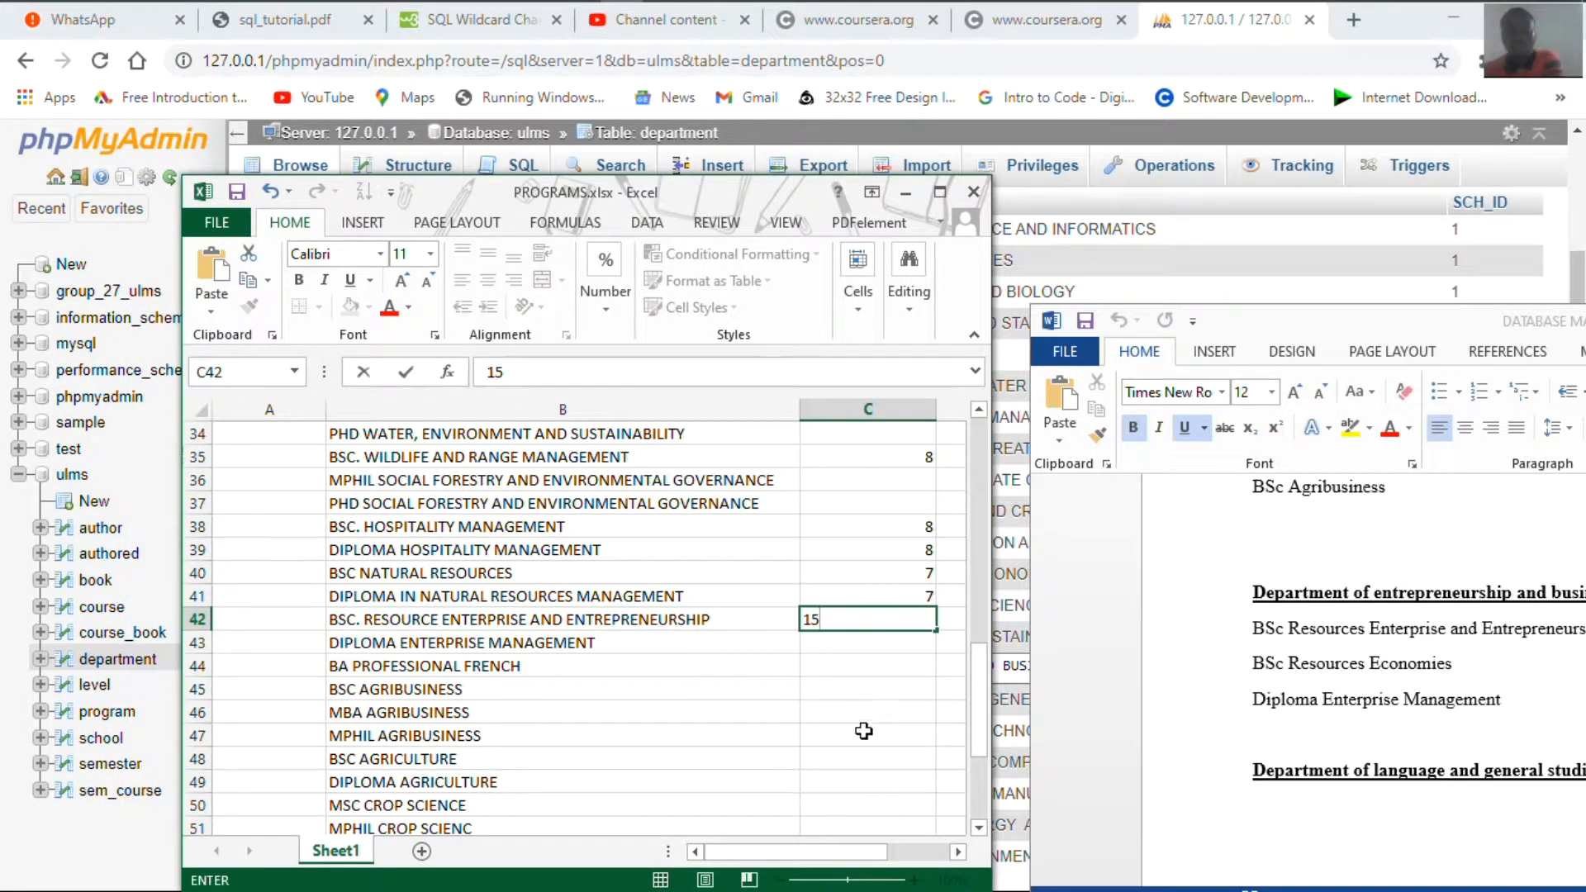
pyautogui.click(910, 637)
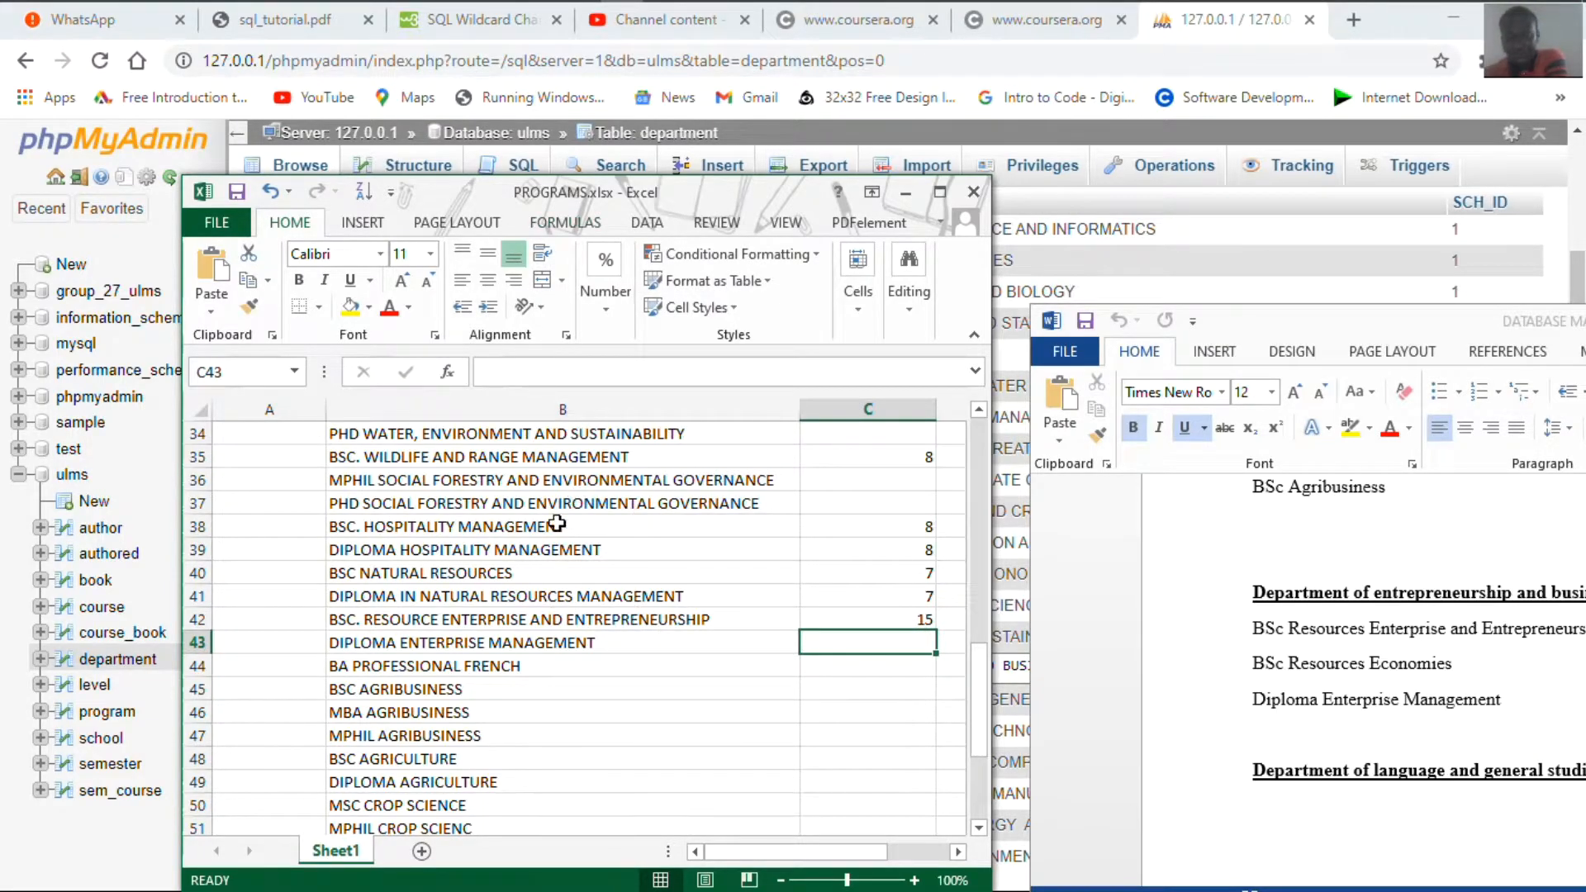
# Look through the workbook's programme list for rows that still lack a DEPT_ID
pyautogui.scroll(3, 472, 556)
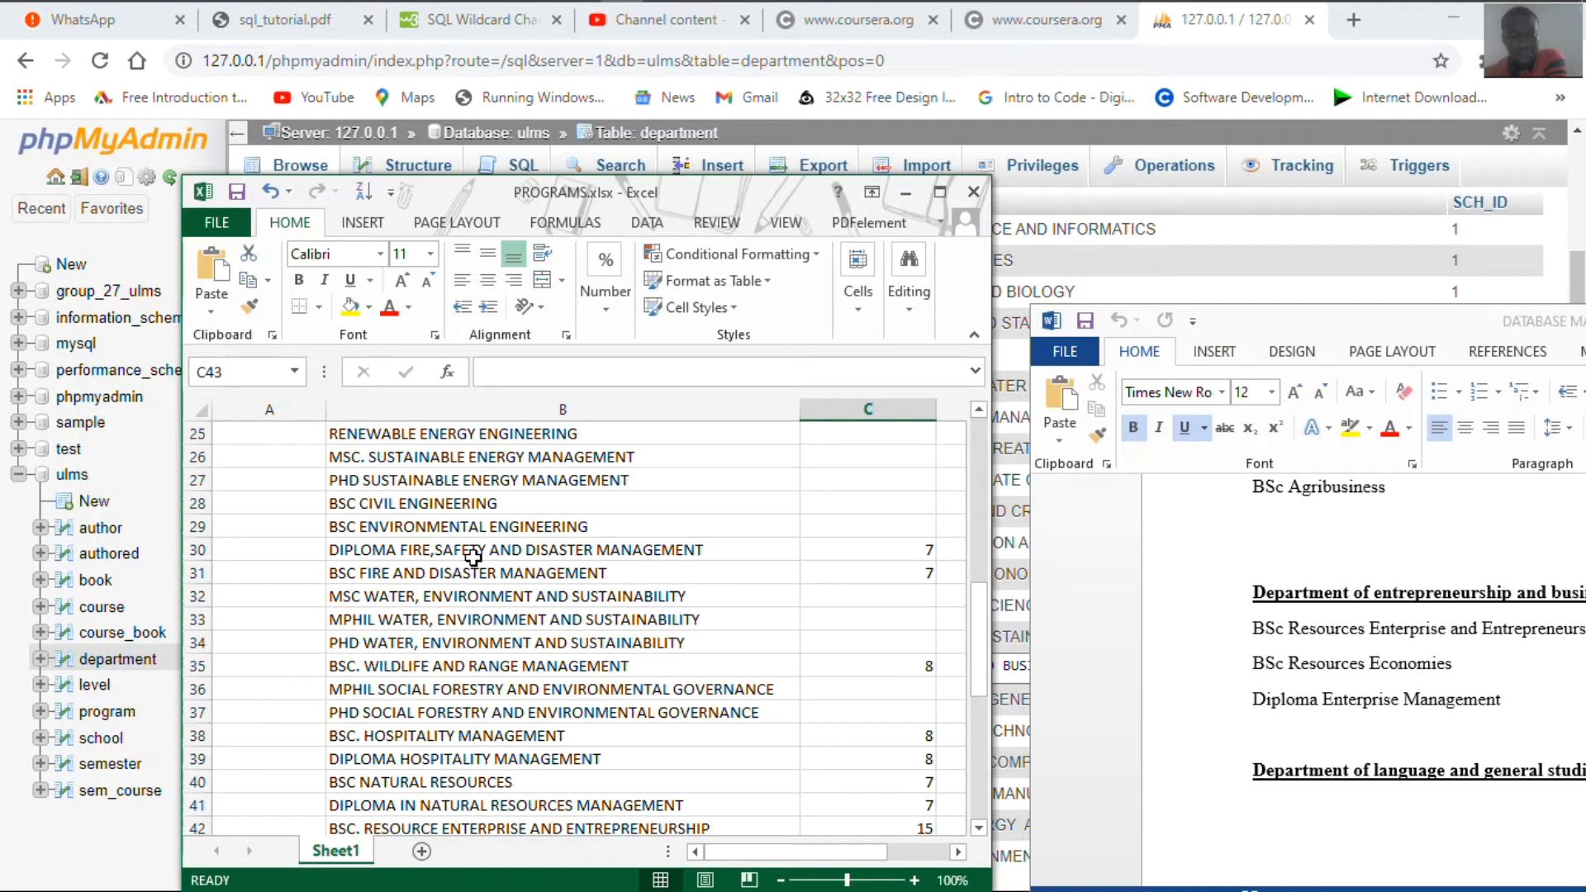
pyautogui.scroll(8, 472, 556)
pyautogui.scroll(-7, 473, 556)
pyautogui.scroll(2, 472, 556)
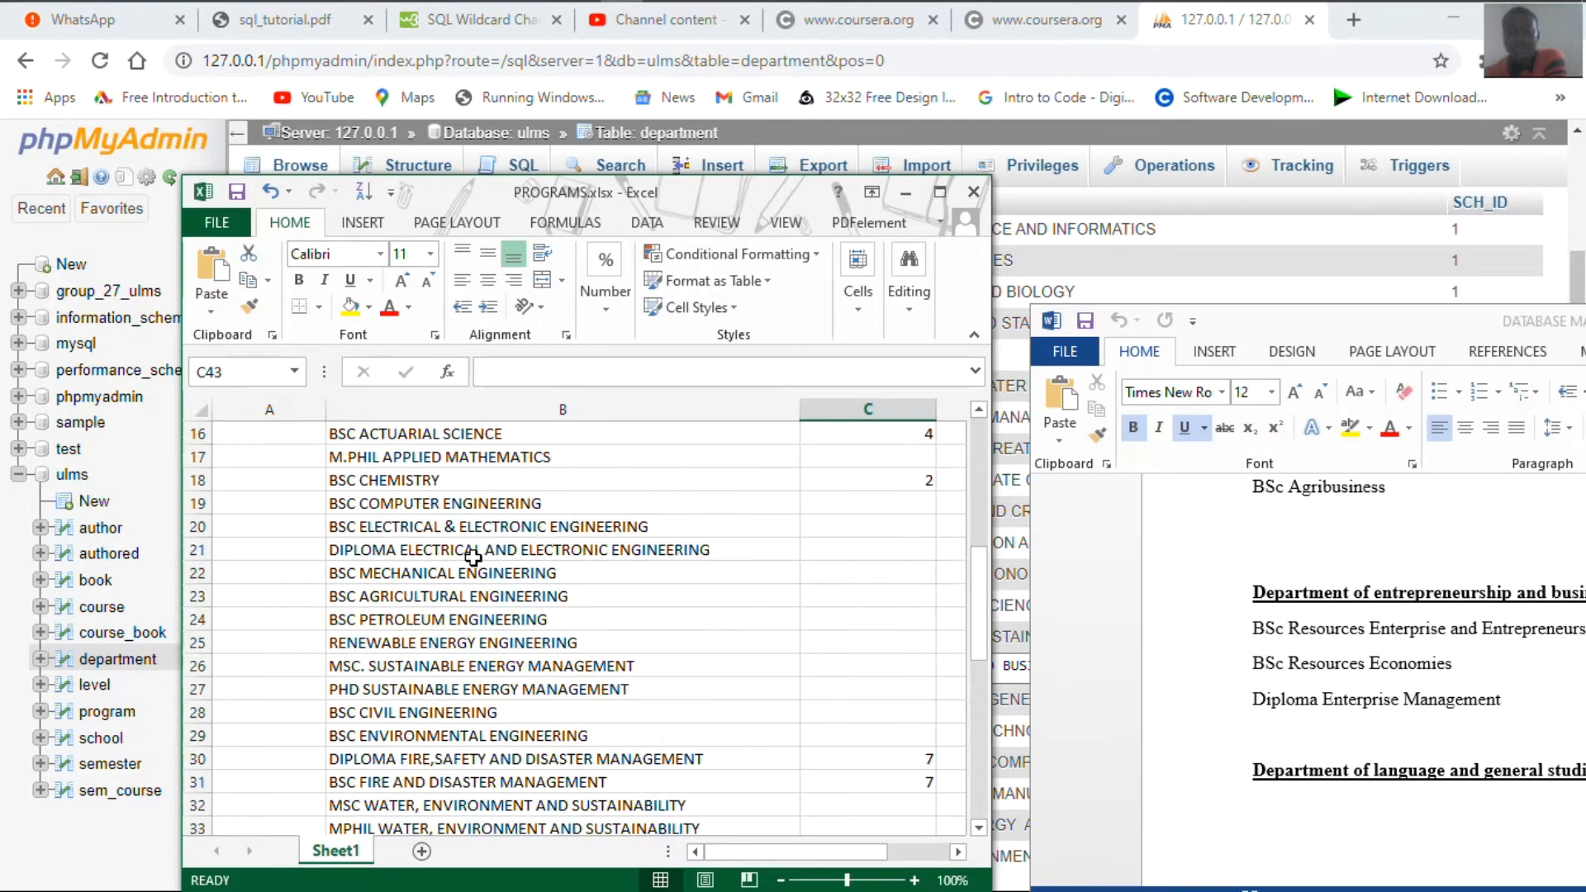
pyautogui.scroll(5, 473, 556)
pyautogui.scroll(-1, 549, 644)
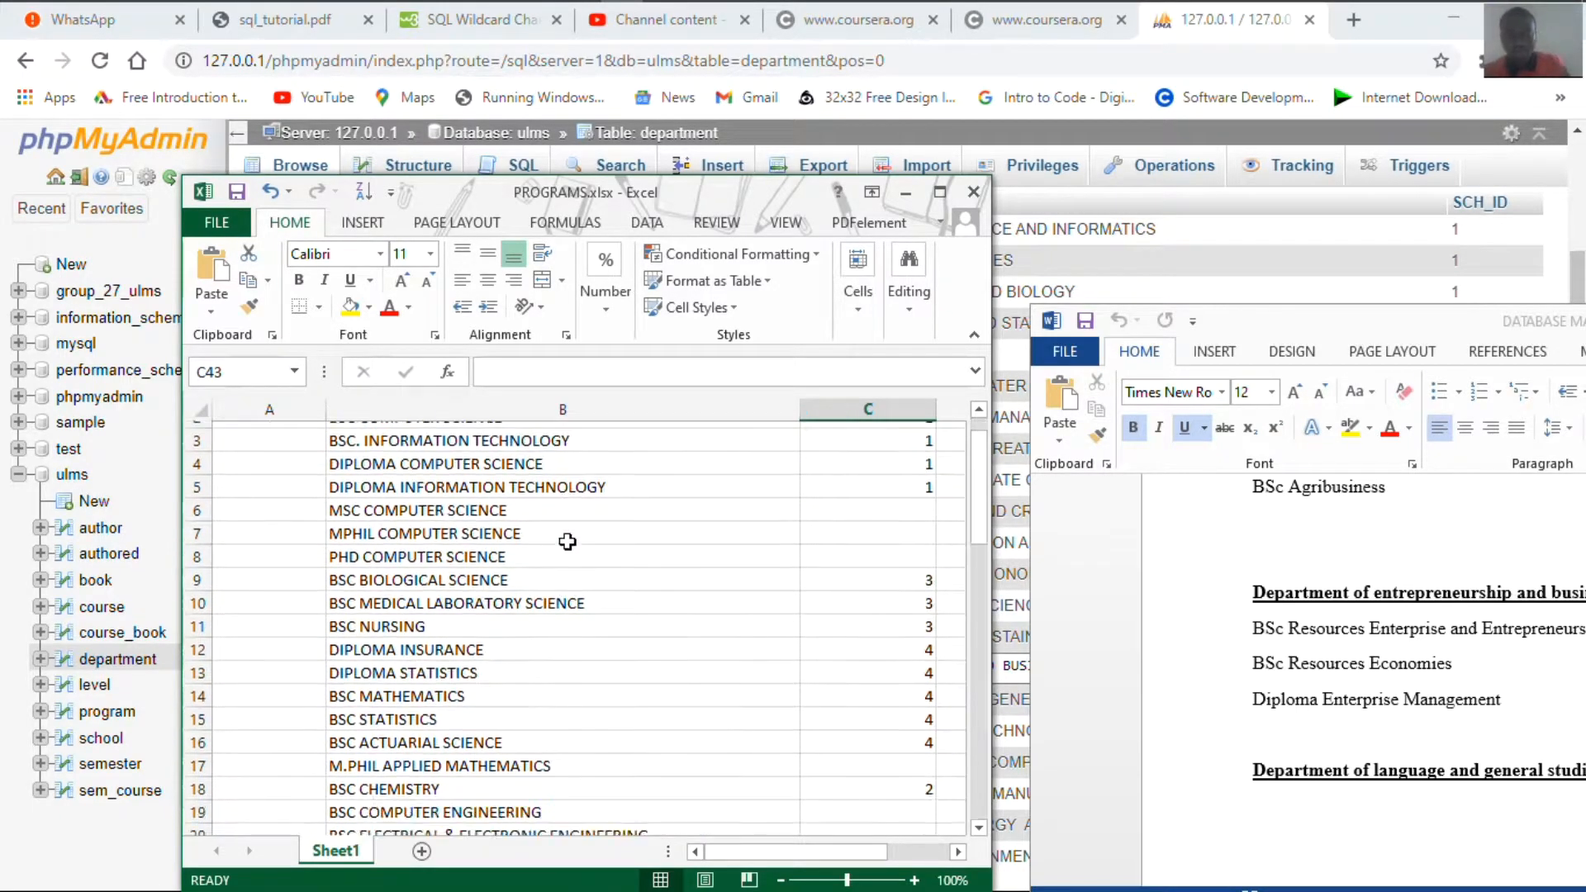
pyautogui.scroll(-3, 568, 541)
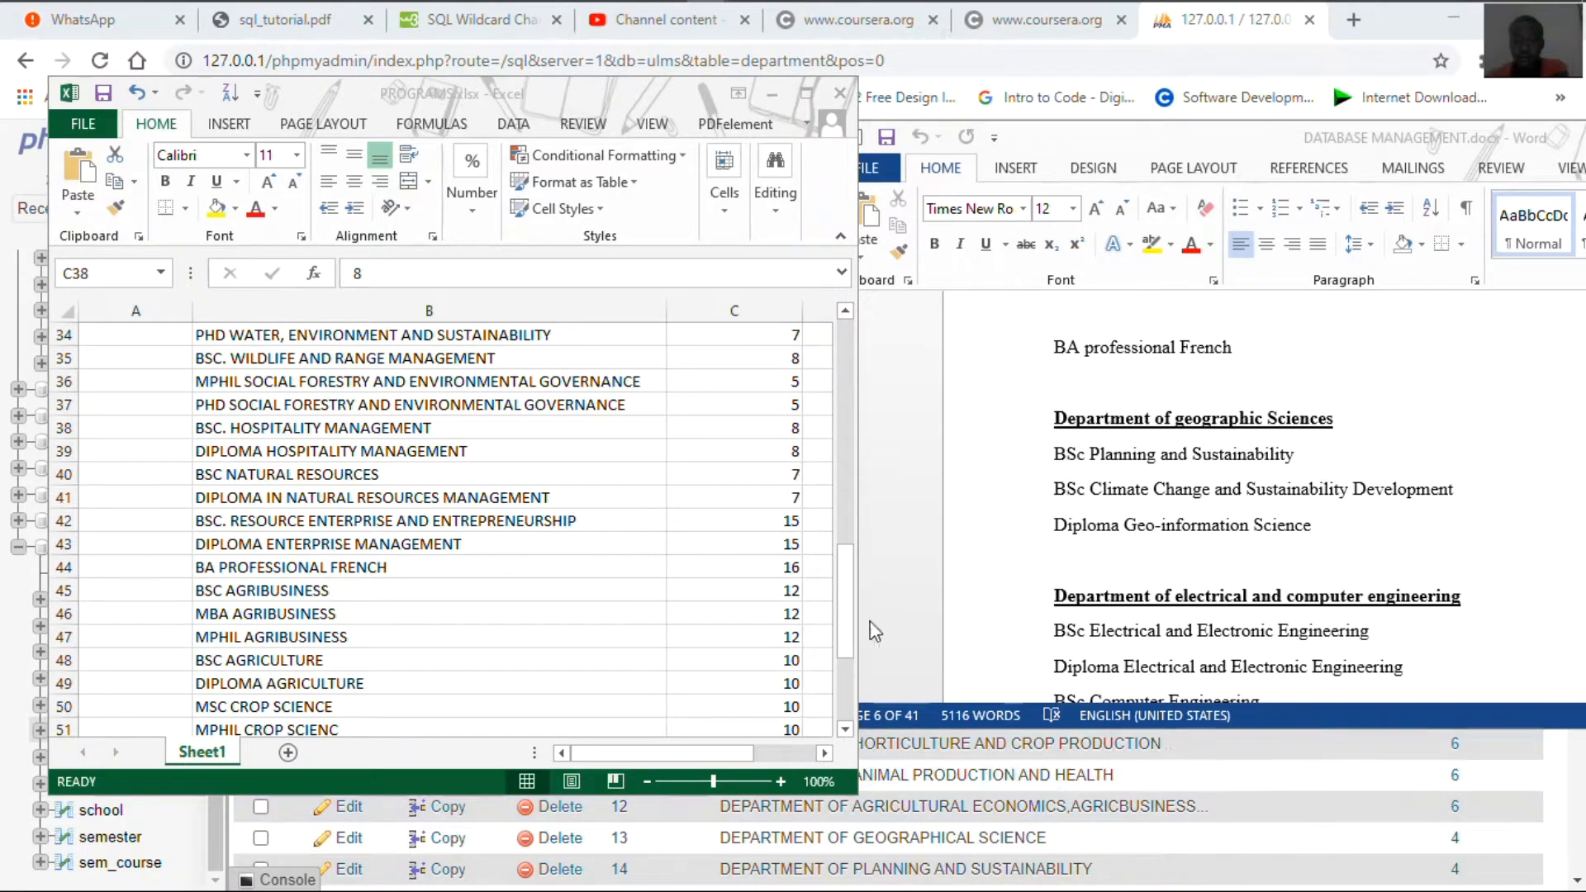
# Review the filled DEPT_ID column of the PROGRAMS workbook from the first programme downward
pyautogui.click(696, 83)
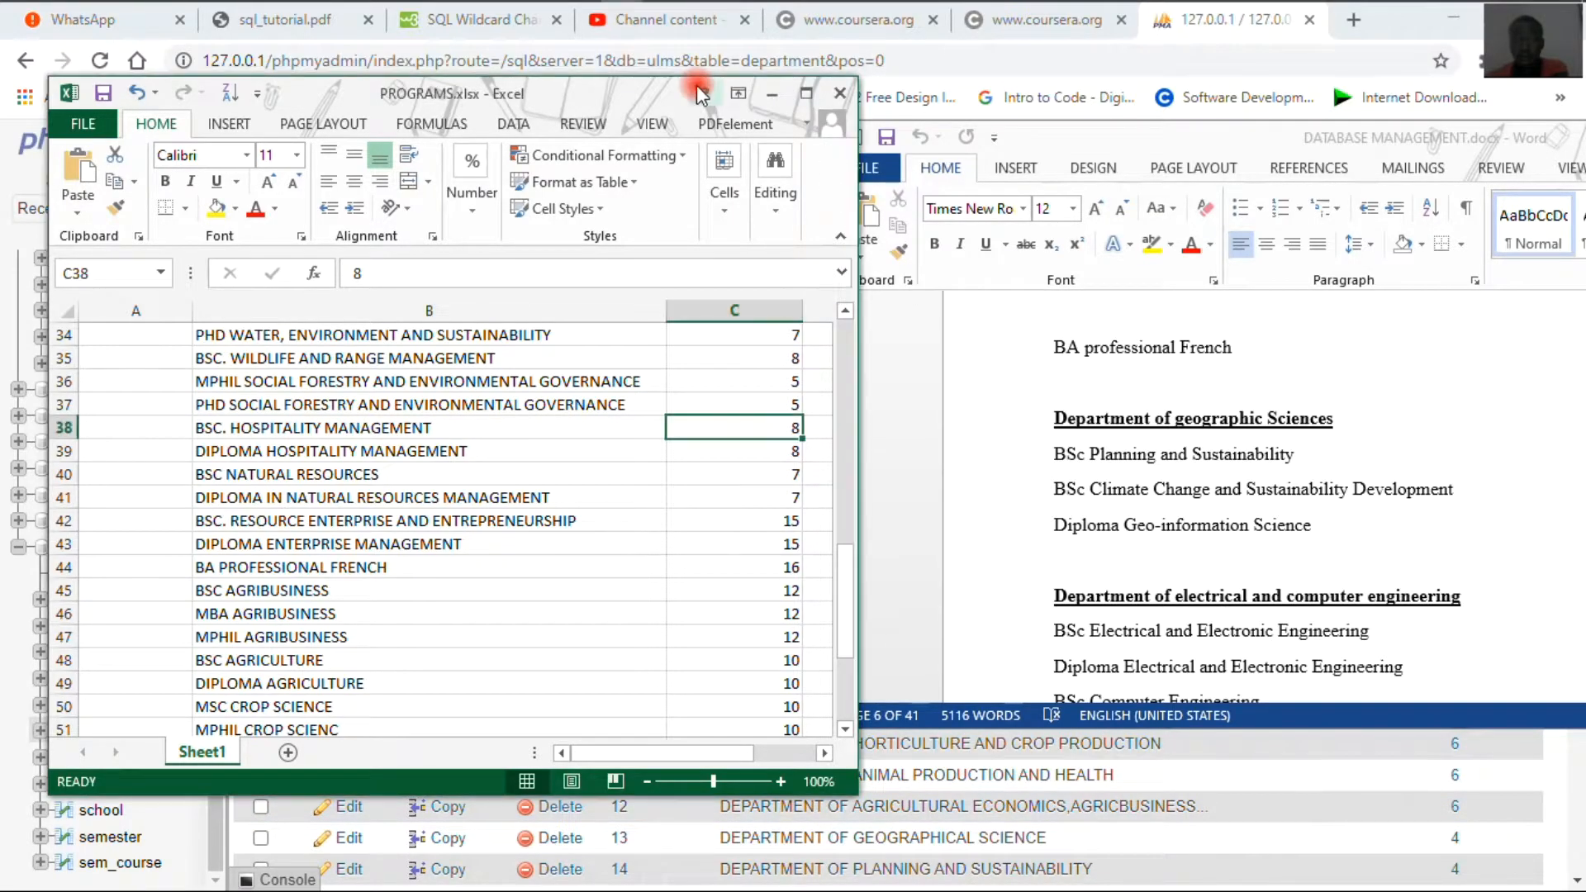
pyautogui.moveTo(1223, 8)
pyautogui.scroll(1, 780, 463)
pyautogui.scroll(11, 780, 463)
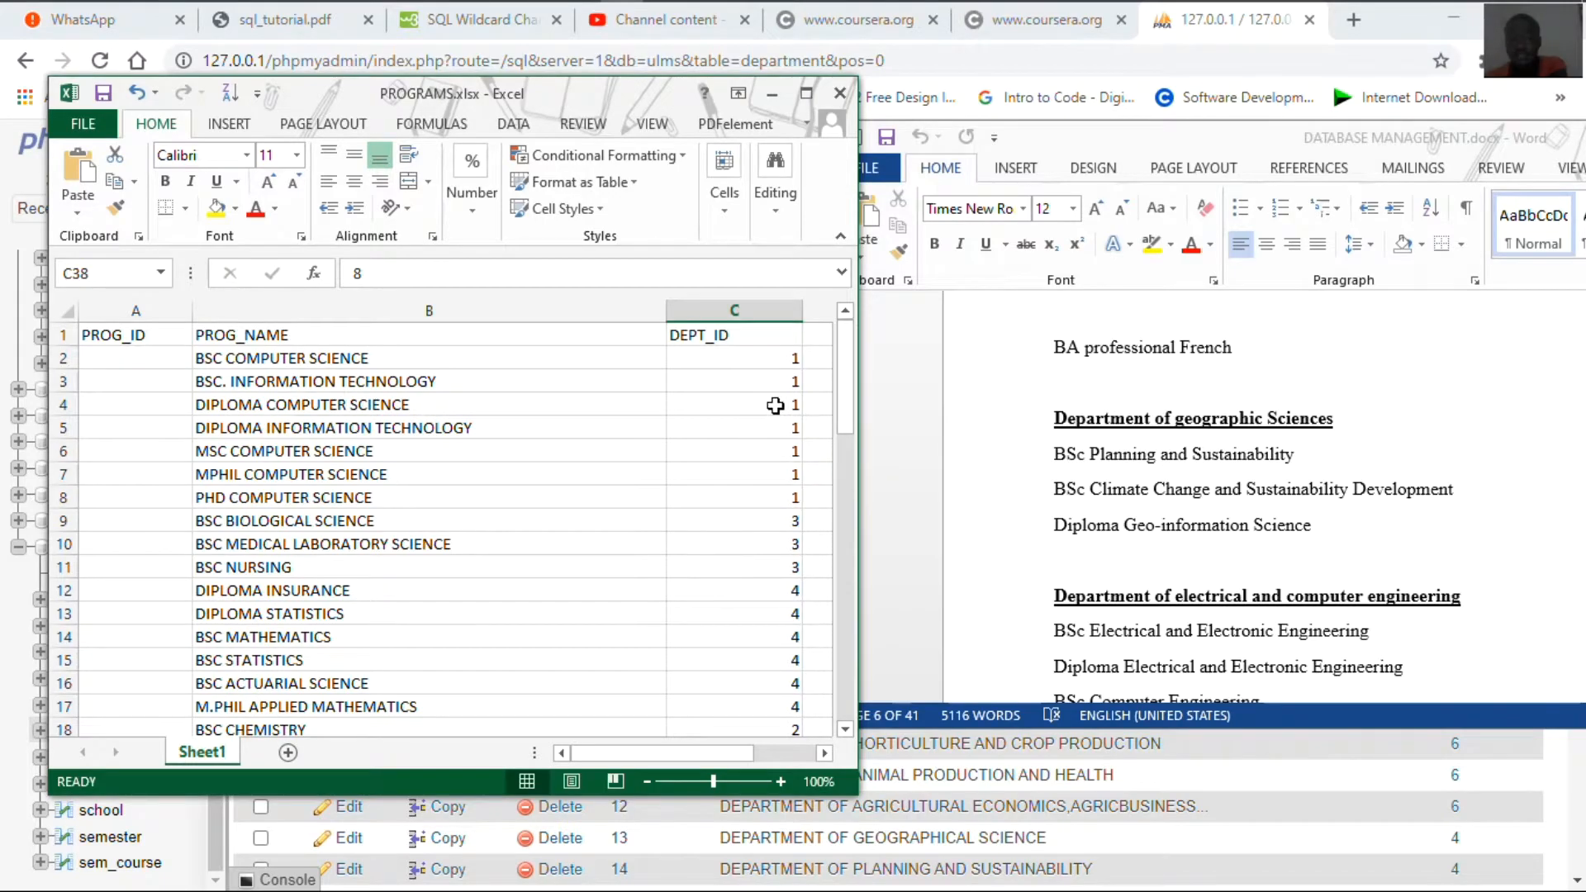
pyautogui.scroll(-9, 664, 466)
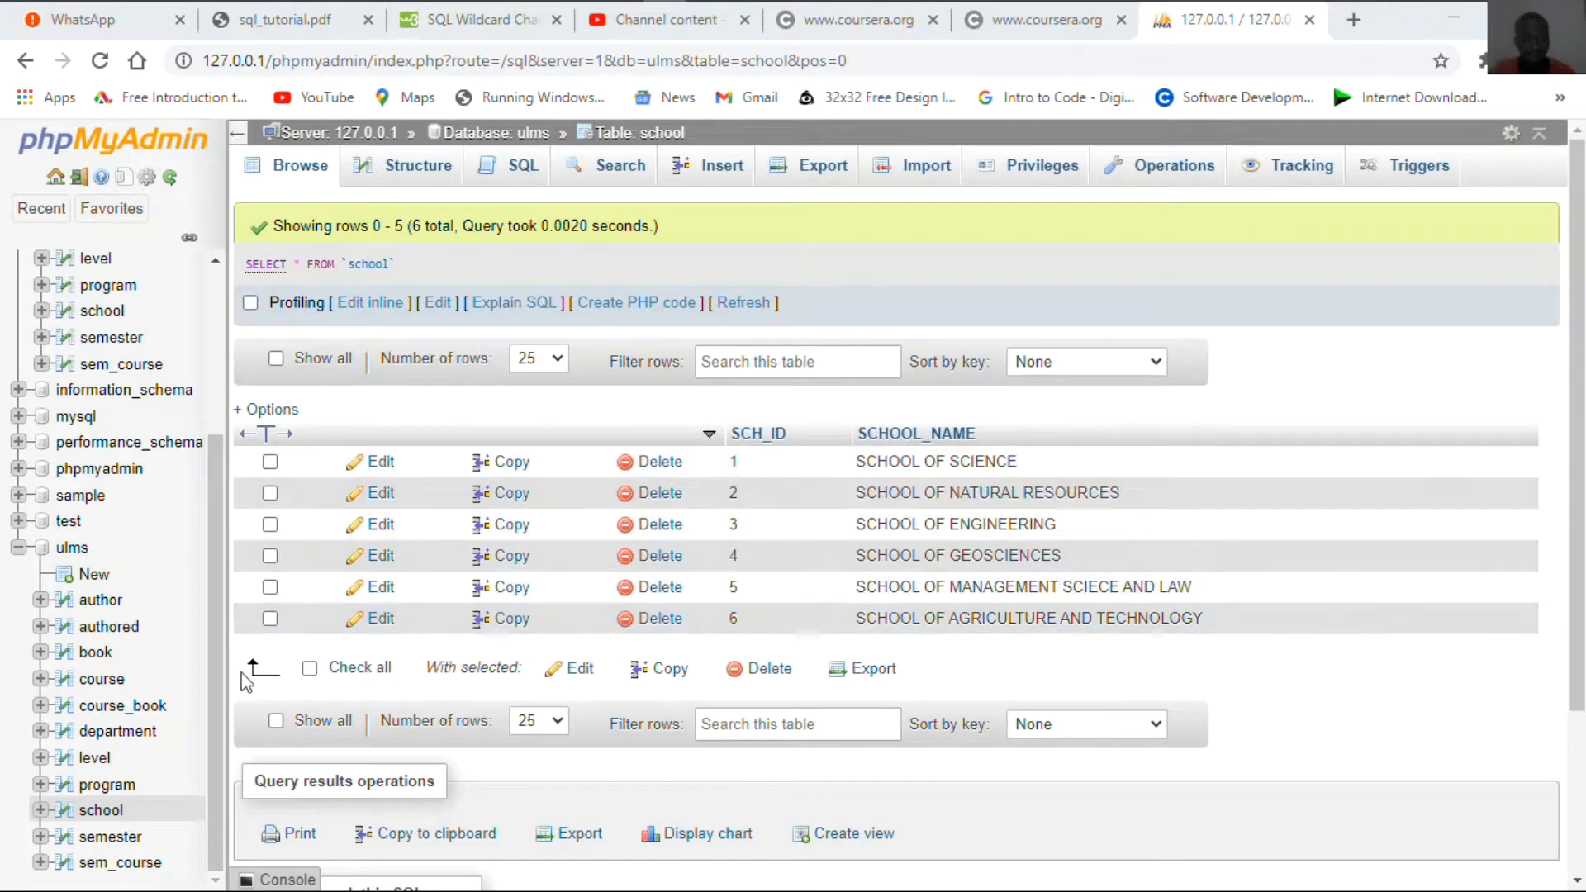
# Switch between the ulms database's program and school tables in phpMyAdmin to check their records, ending on the program table
pyautogui.click(82, 788)
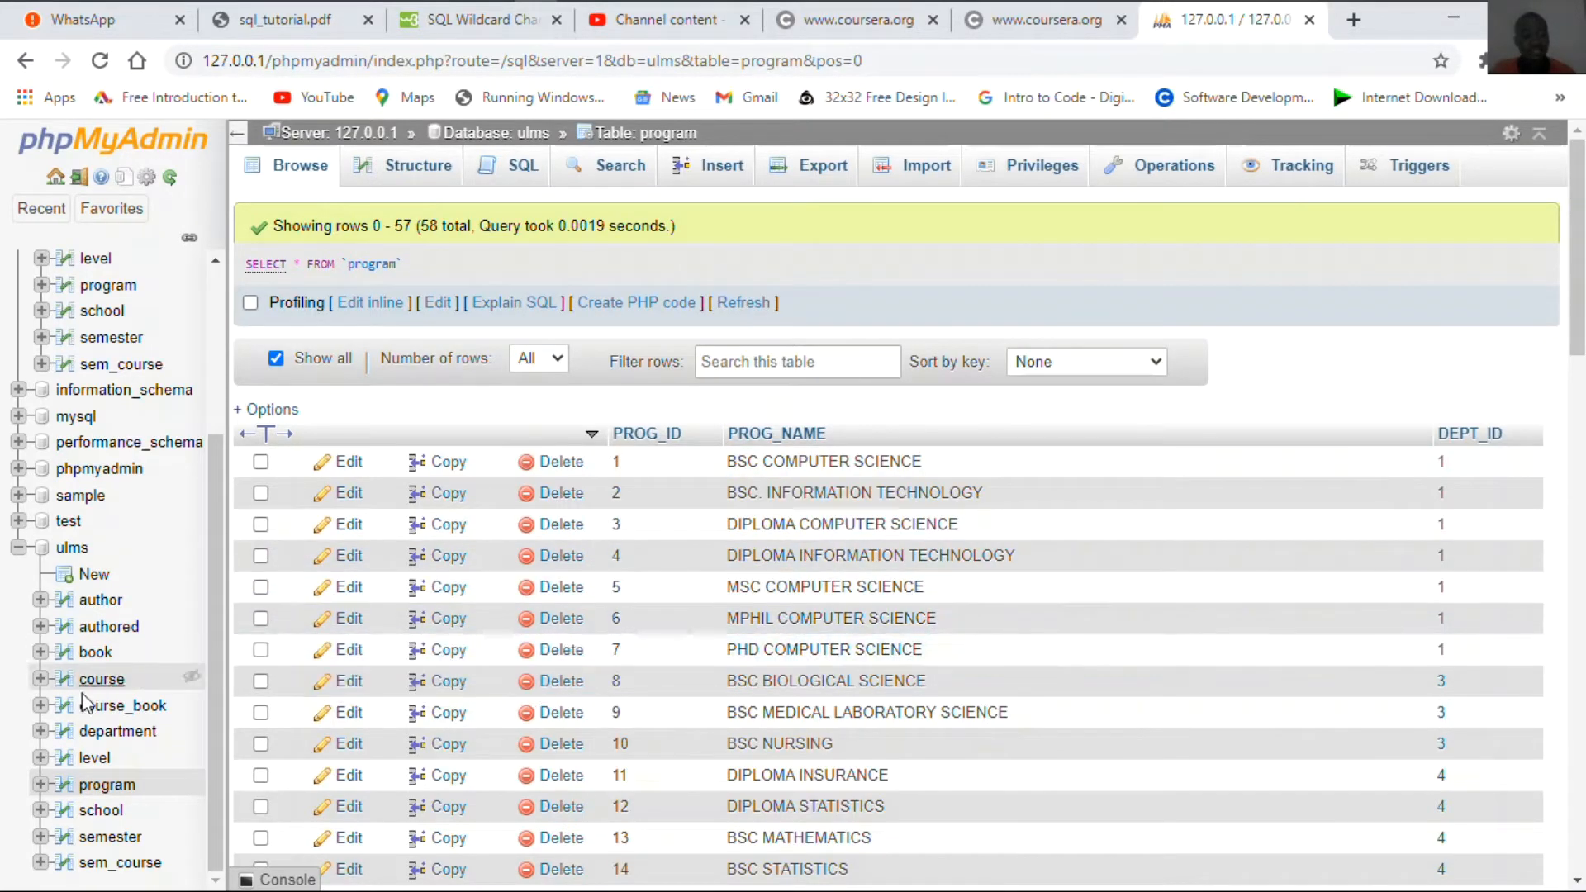
pyautogui.click(103, 811)
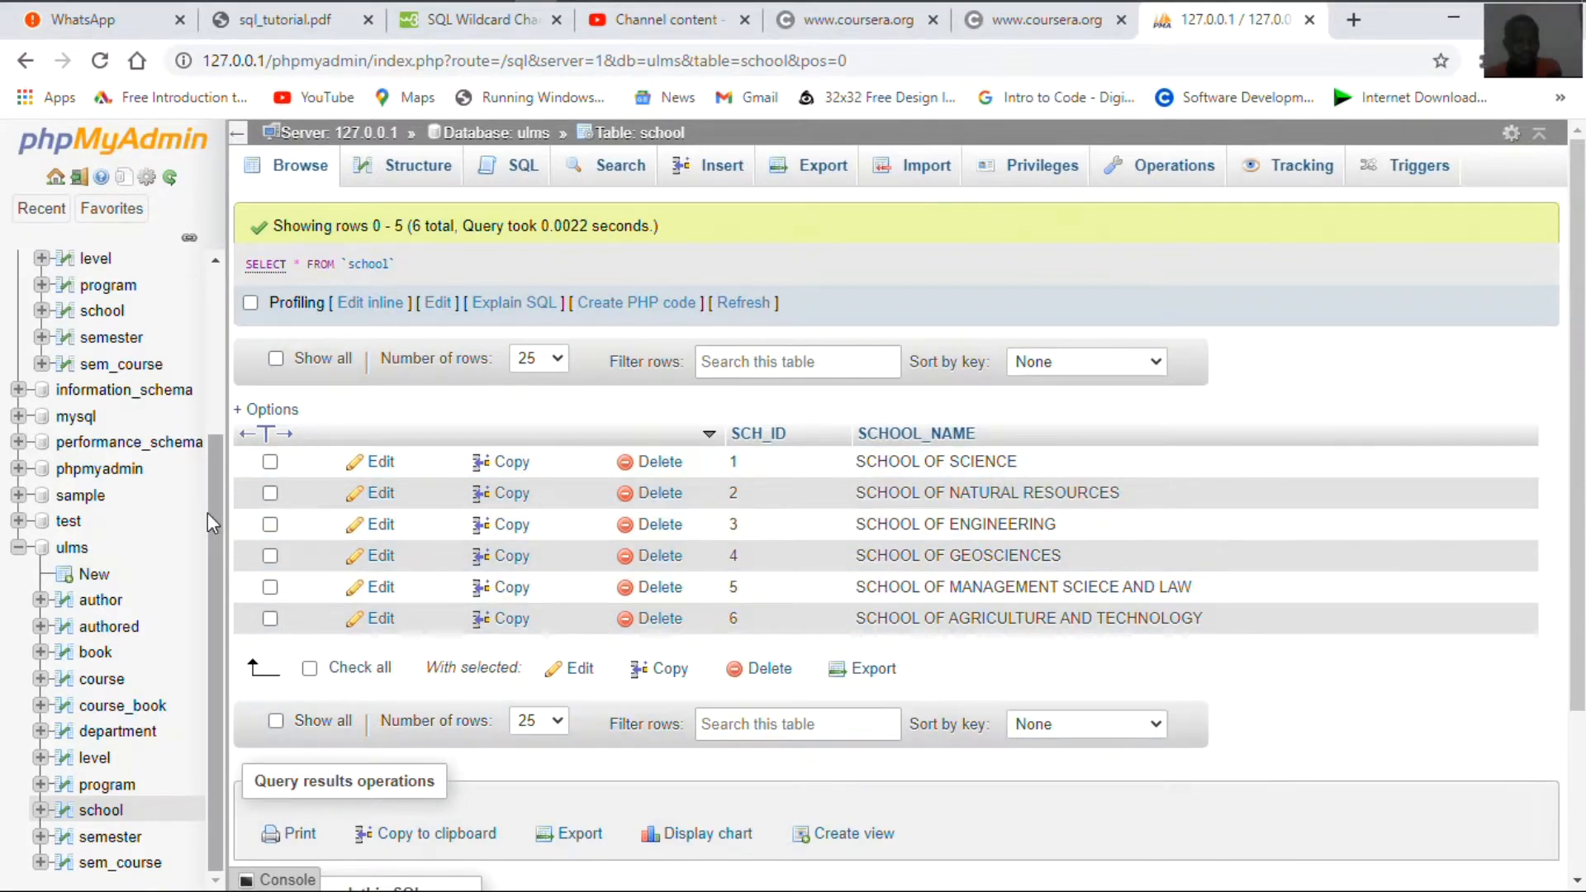
pyautogui.moveTo(208, 521); pyautogui.dragTo(206, 523)
pyautogui.scroll(-3, 149, 785)
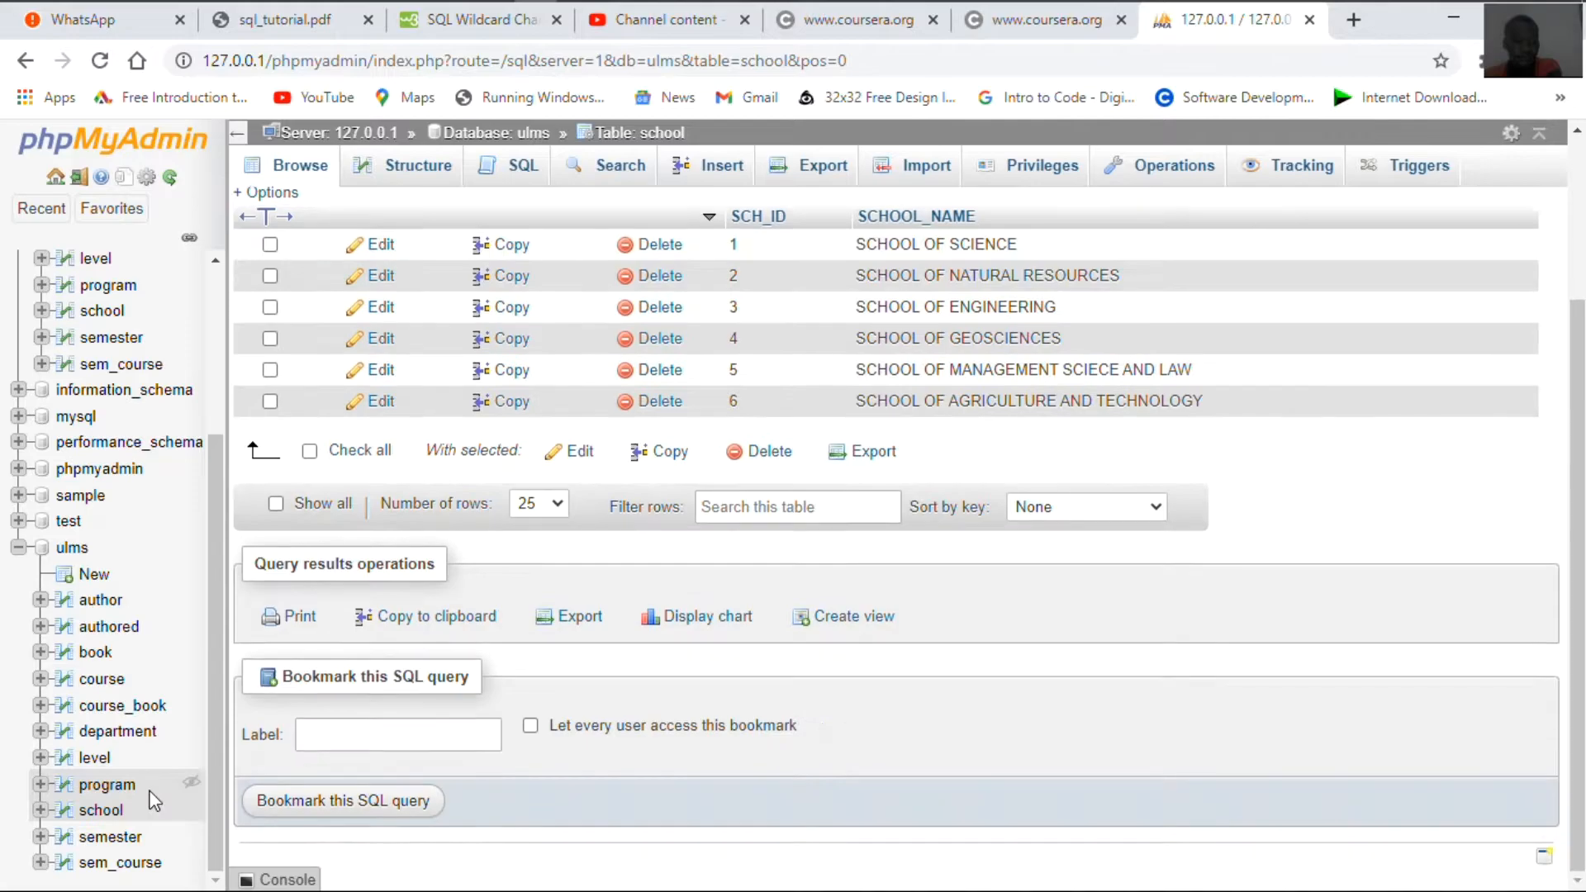
pyautogui.scroll(3, 149, 735)
pyautogui.scroll(-3, 150, 727)
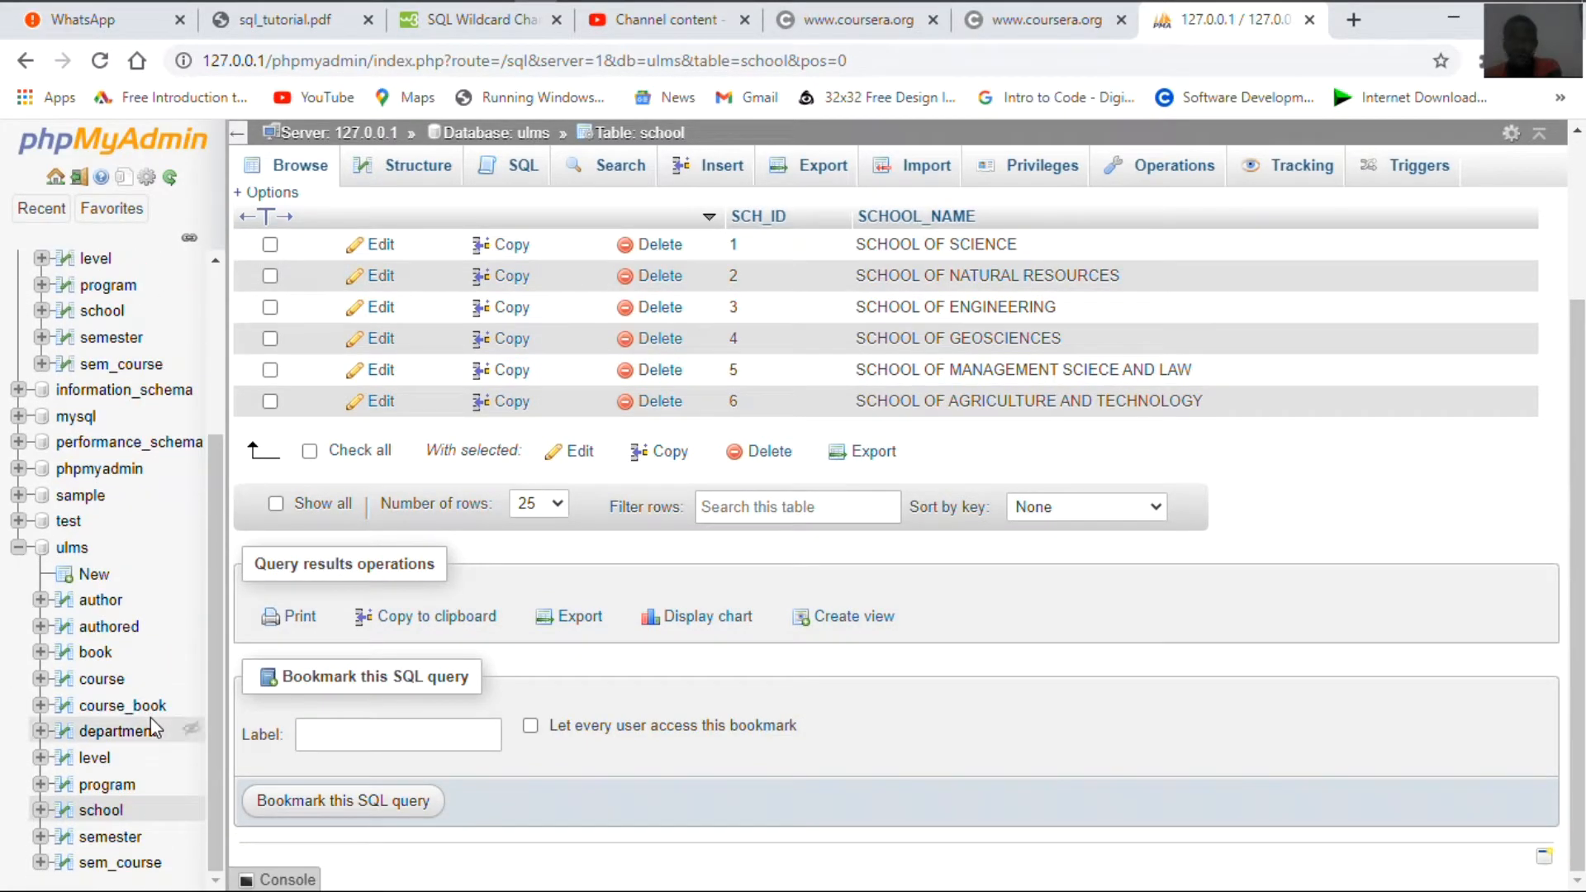
pyautogui.click(118, 793)
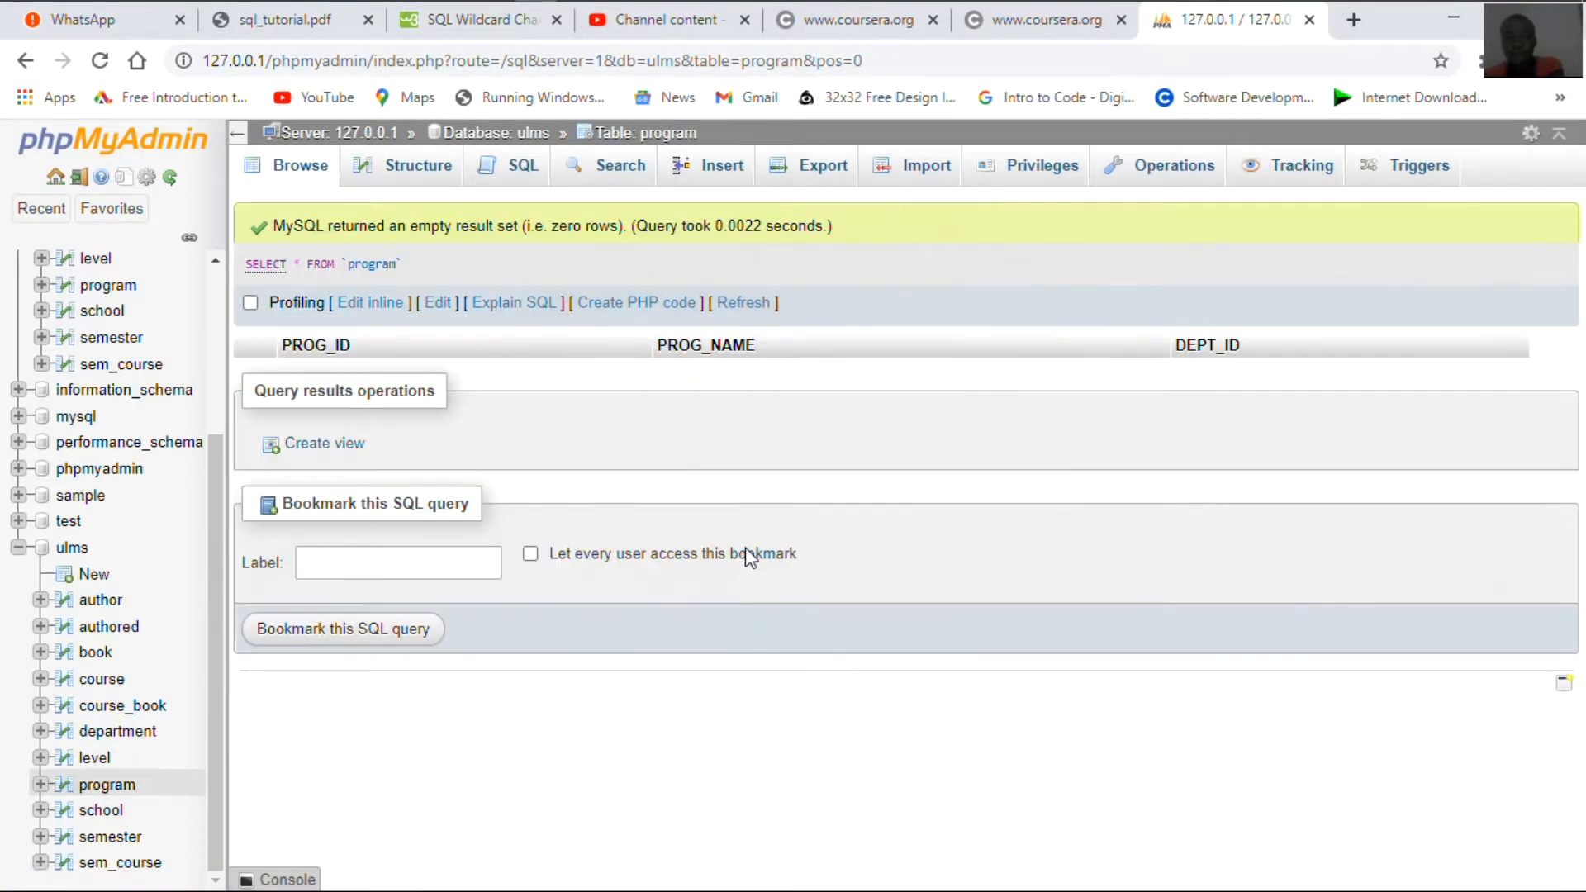
# Switch to the PROGRAMS workbook in Excel, maximize it and start saving a copy in the desktop's Links folder
pyautogui.moveTo(730, 2)
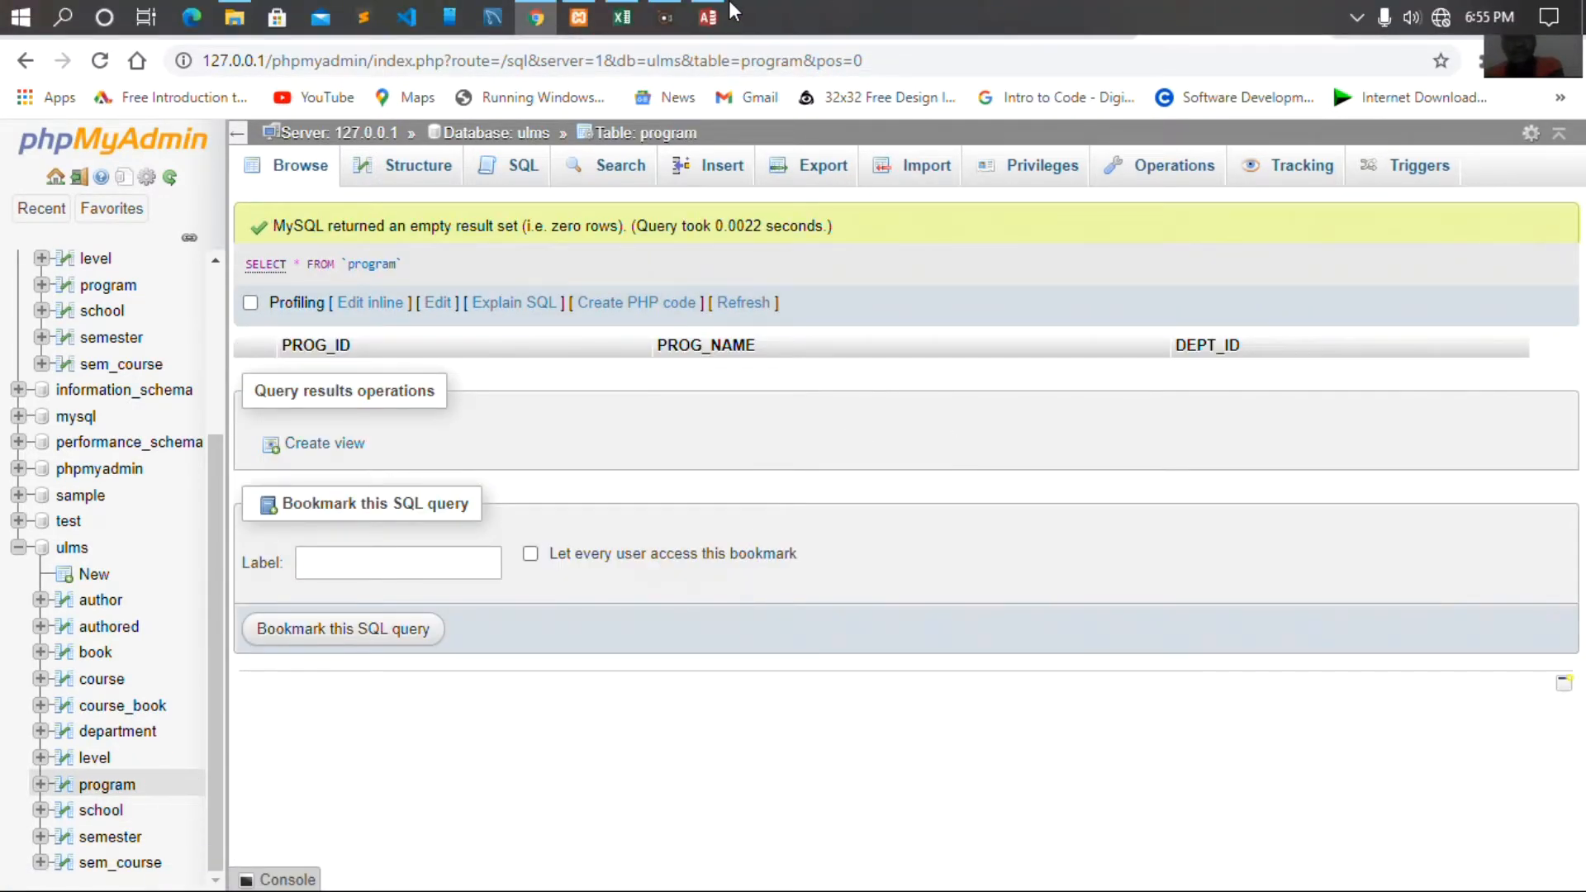
pyautogui.click(626, 18)
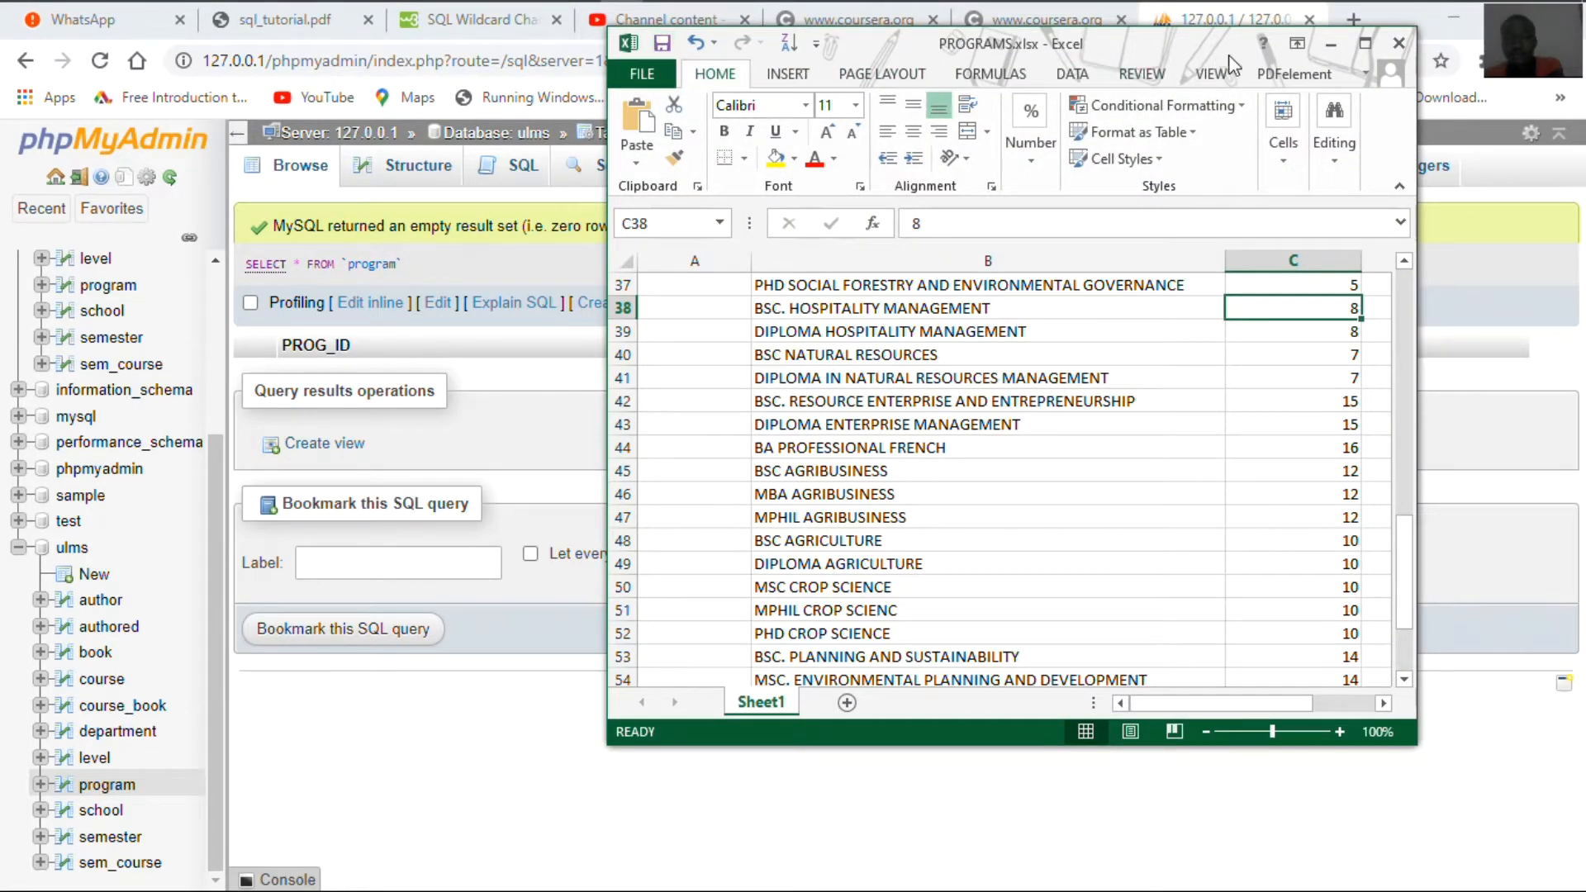
pyautogui.click(1364, 48)
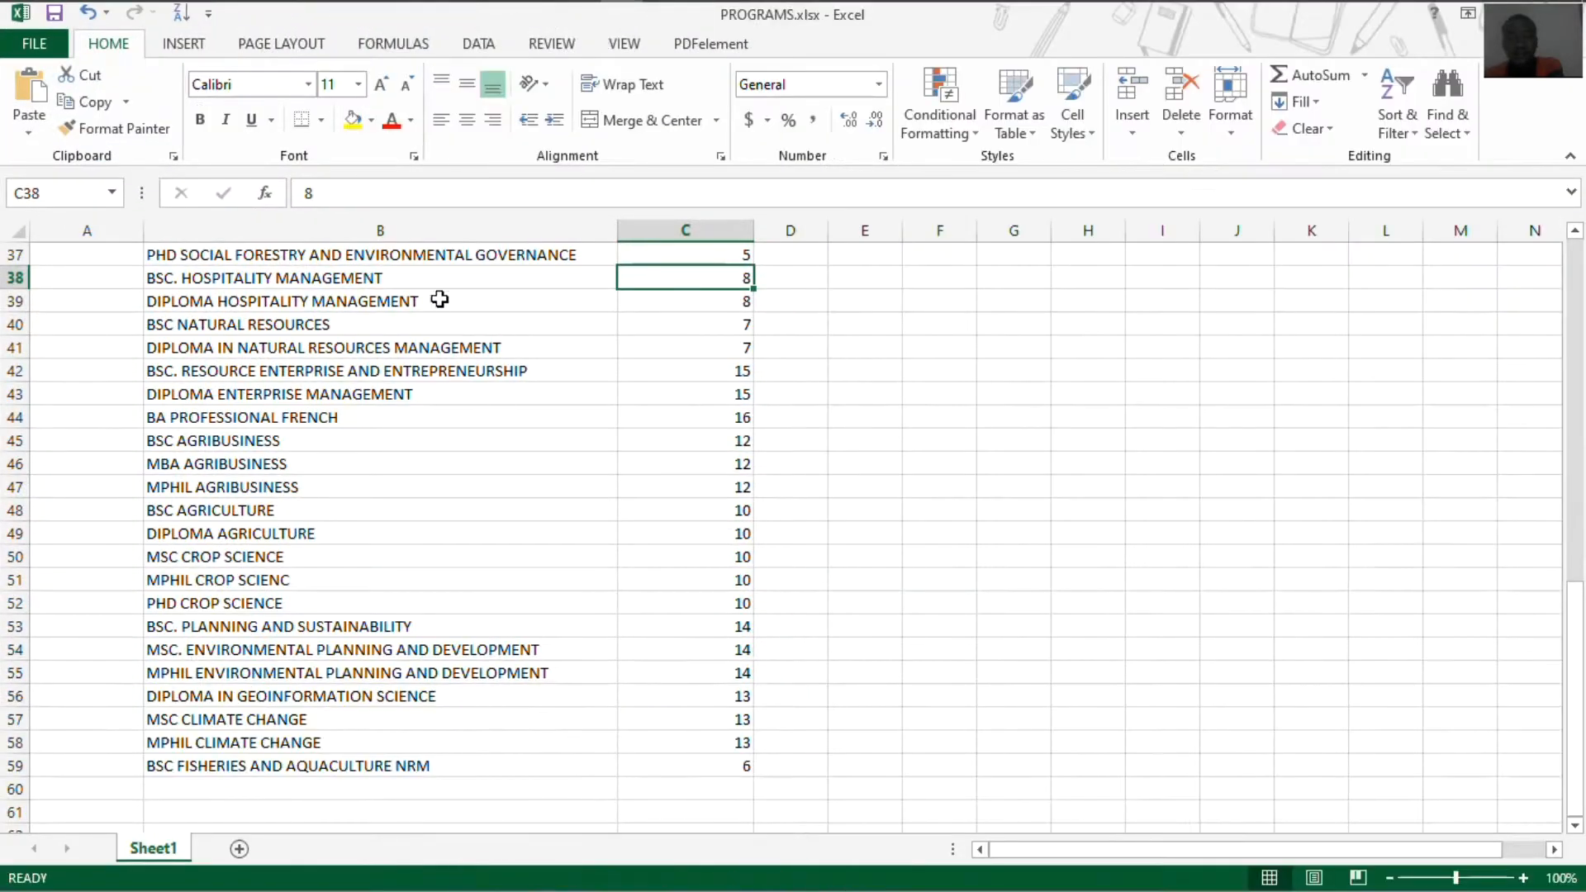
pyautogui.click(35, 50)
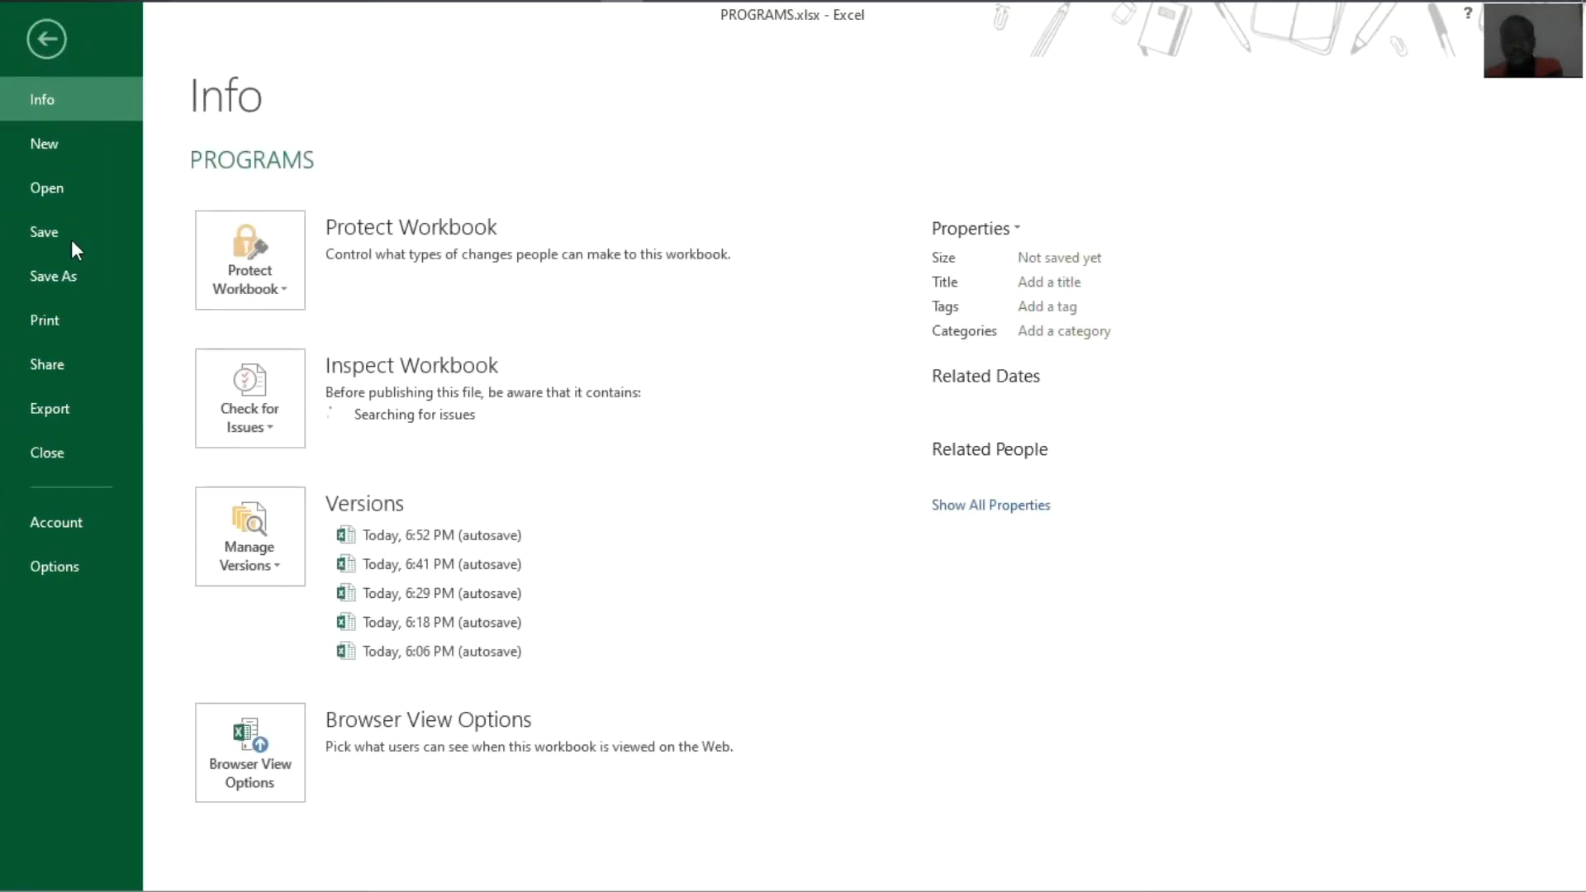
pyautogui.click(48, 273)
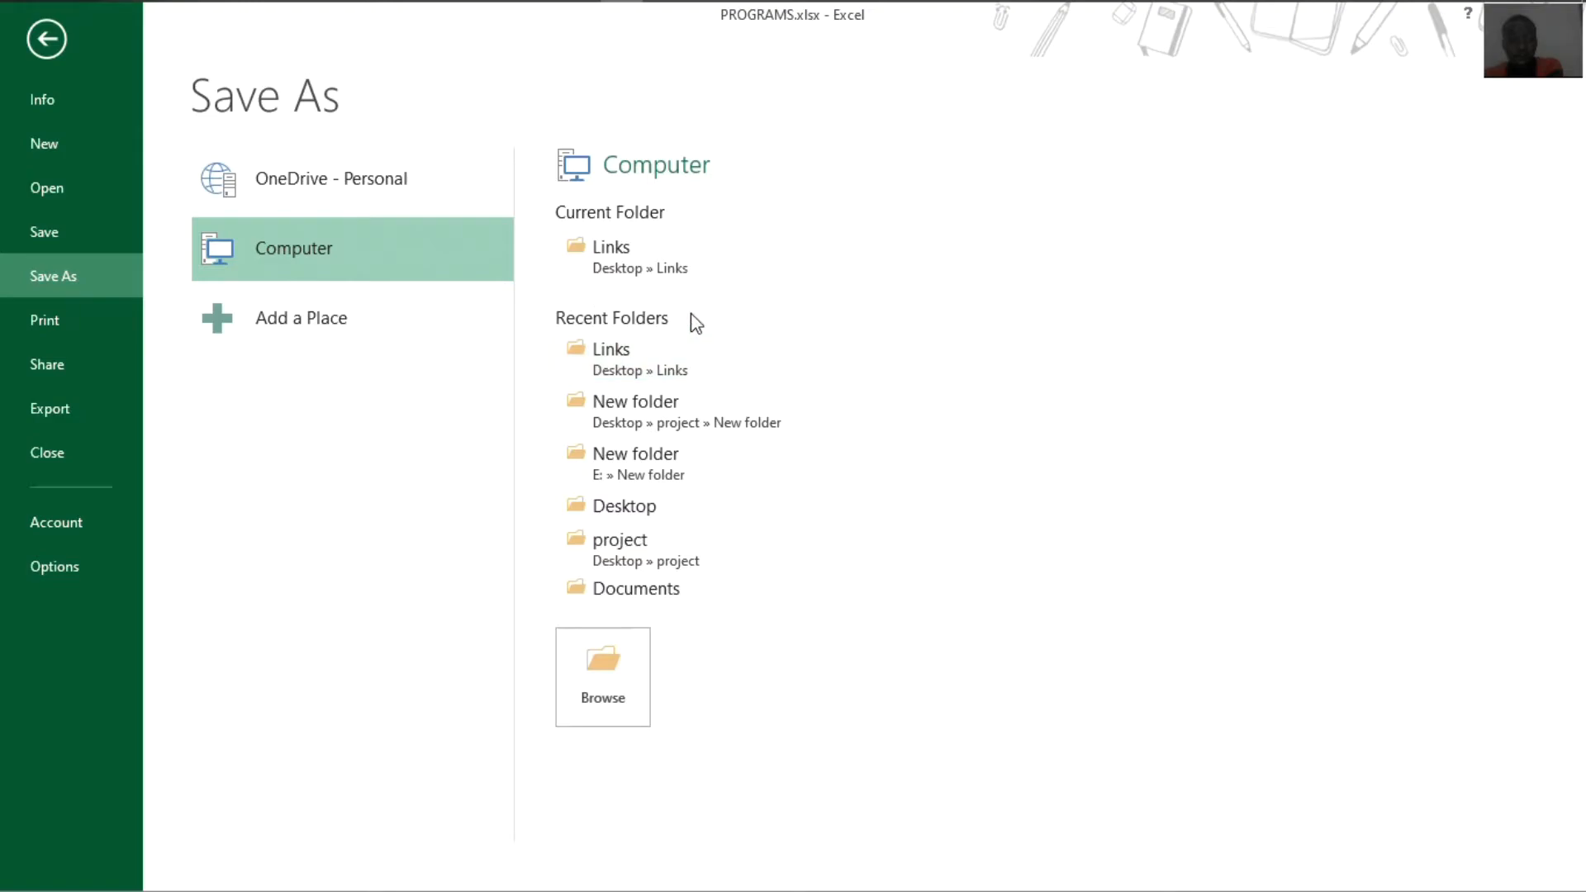
pyautogui.click(632, 251)
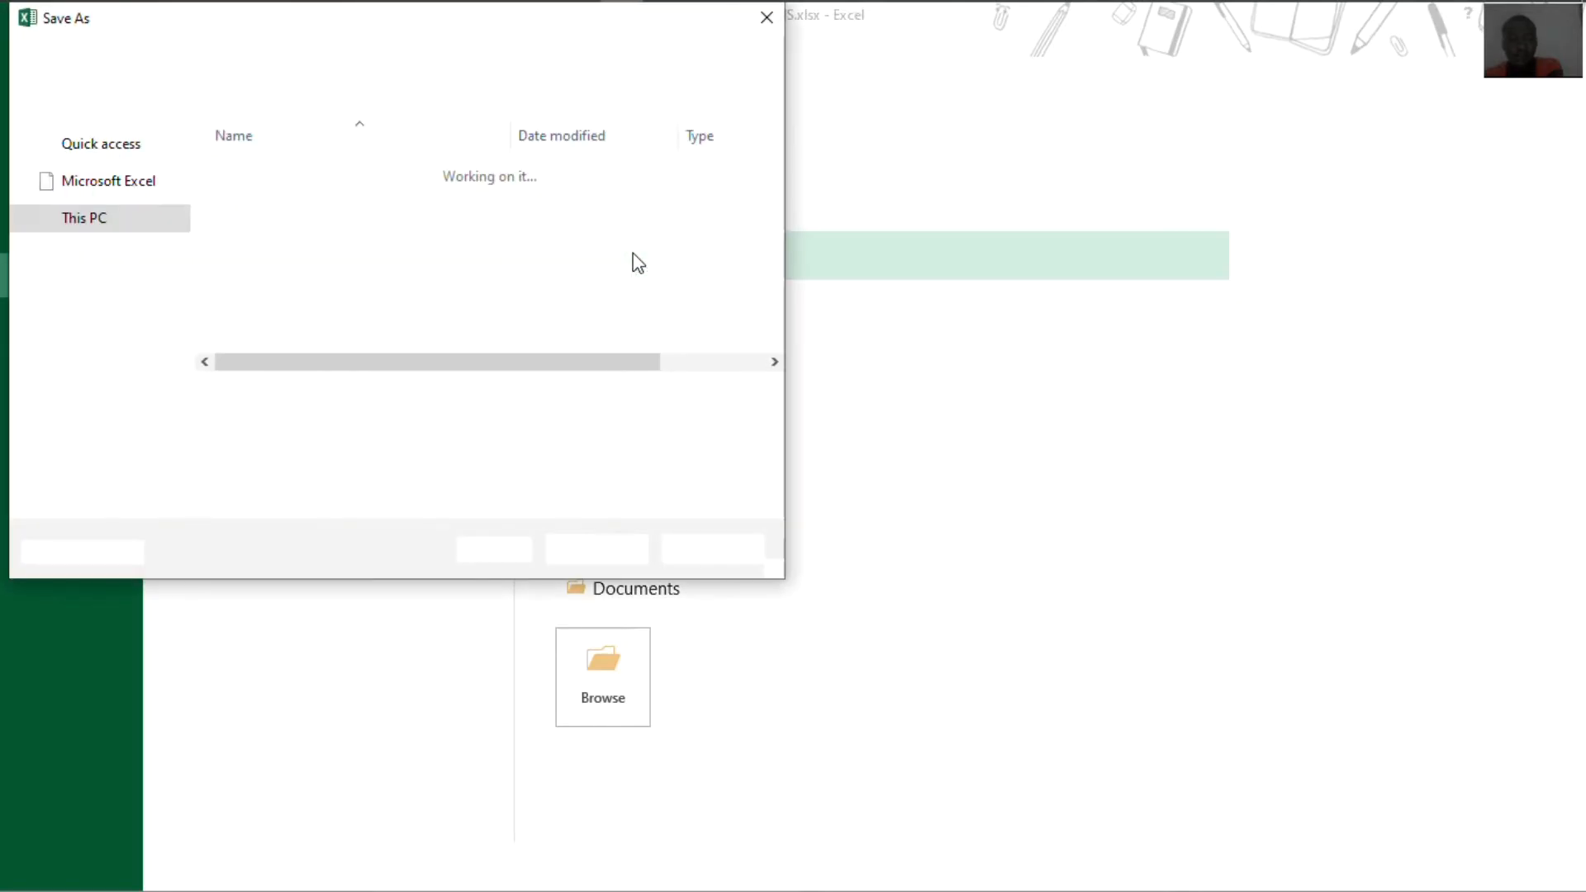
pyautogui.click(414, 239)
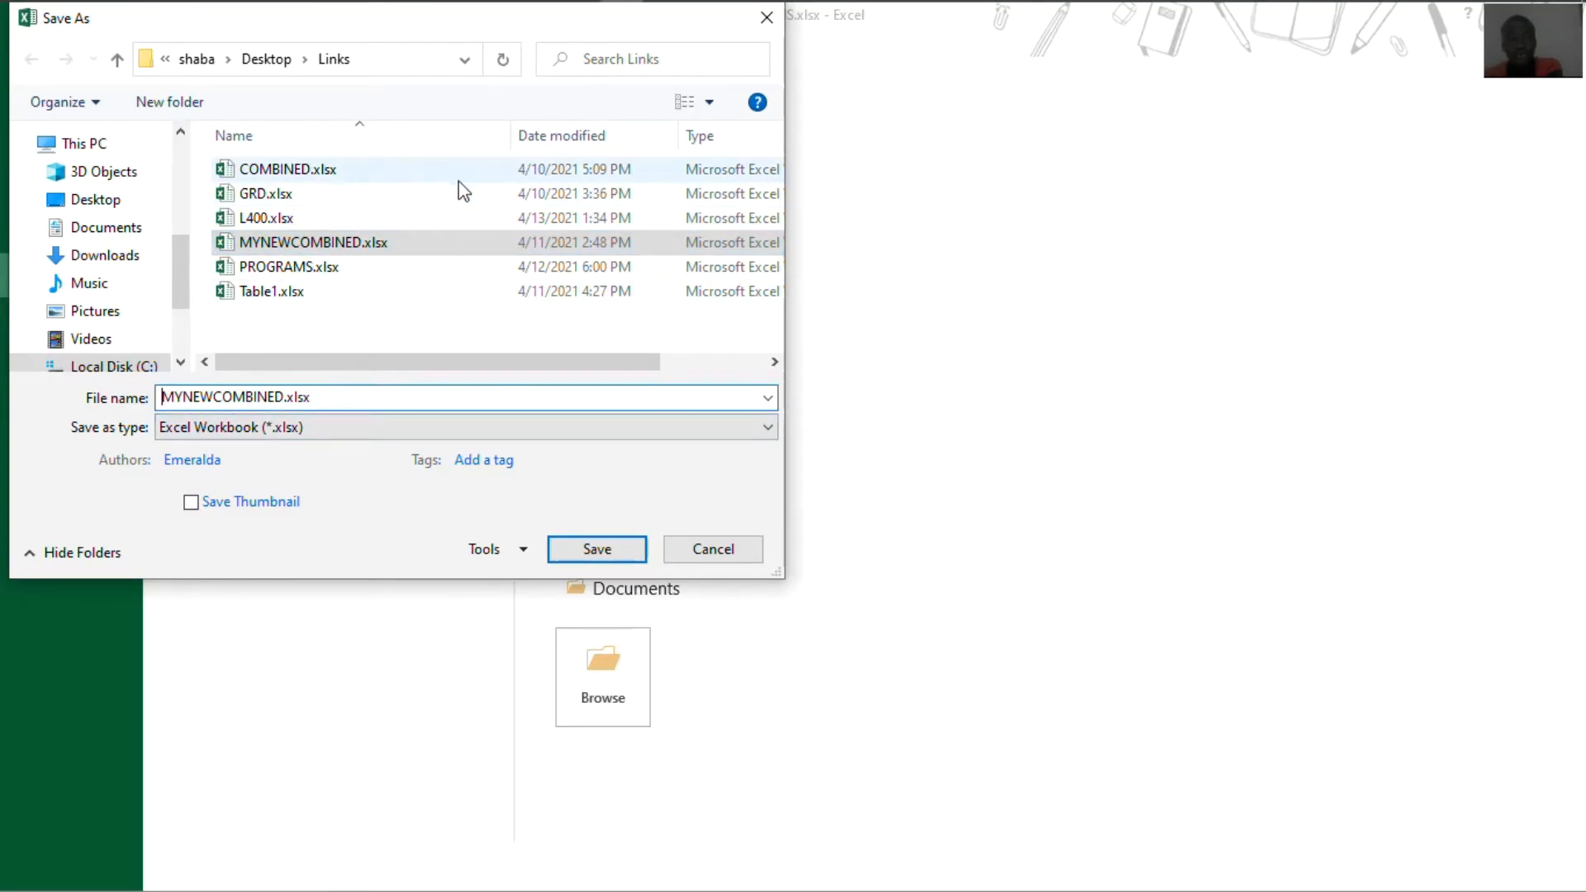
# Save the copy in CSV (Comma delimited) format as ULMSPROGRAMS.csv, keeping that format
pyautogui.click(487, 430)
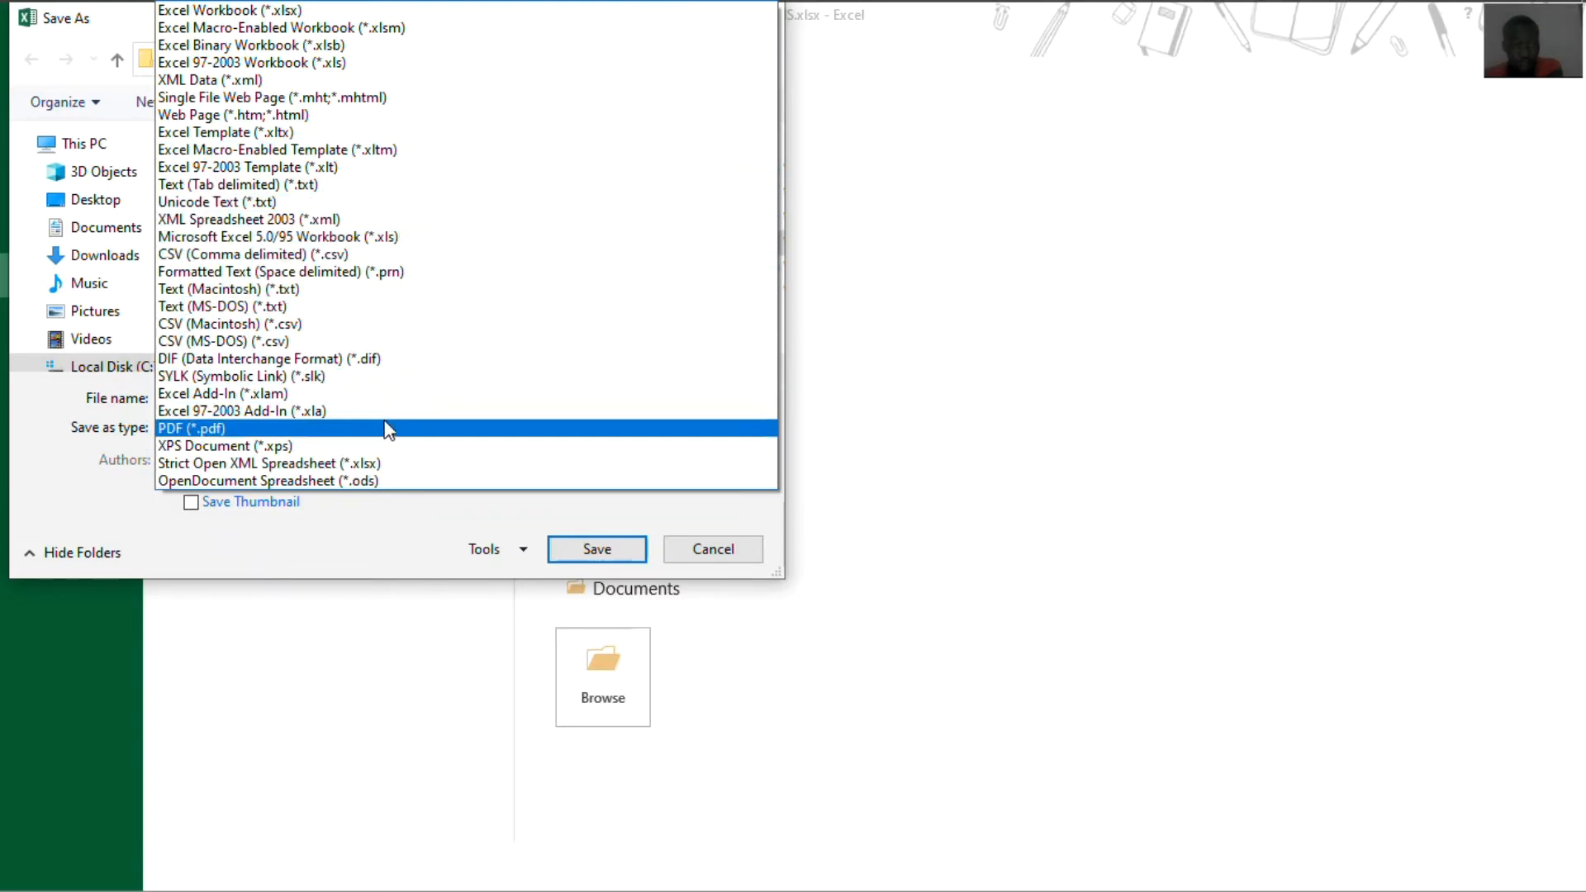
pyautogui.click(354, 255)
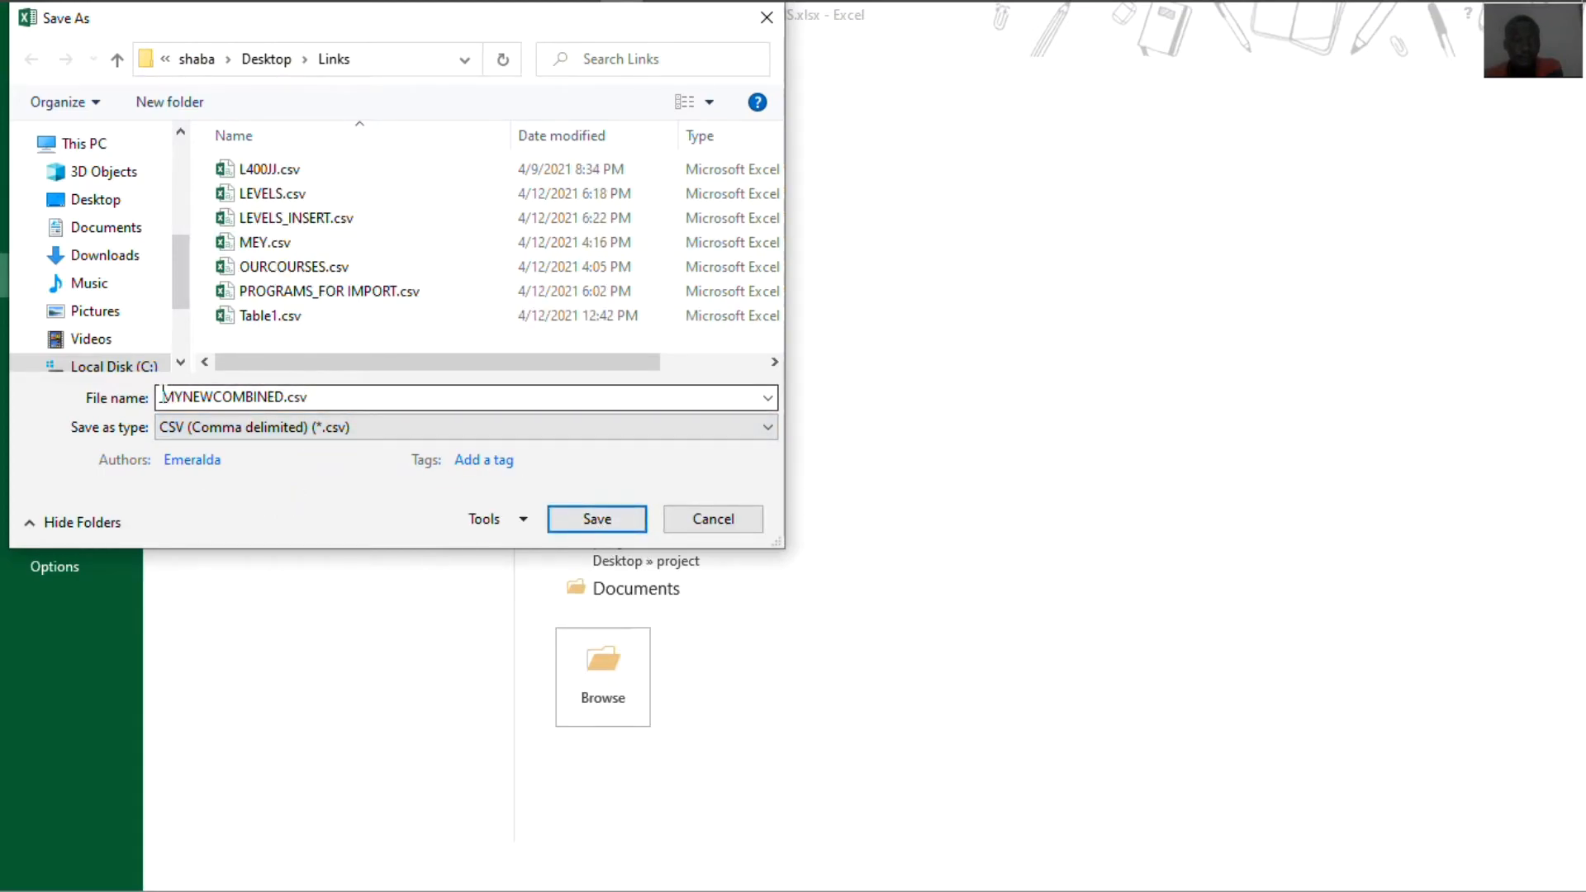
pyautogui.doubleClick(164, 396)
pyautogui.click(284, 399)
pyautogui.moveTo(284, 398); pyautogui.dragTo(134, 412)
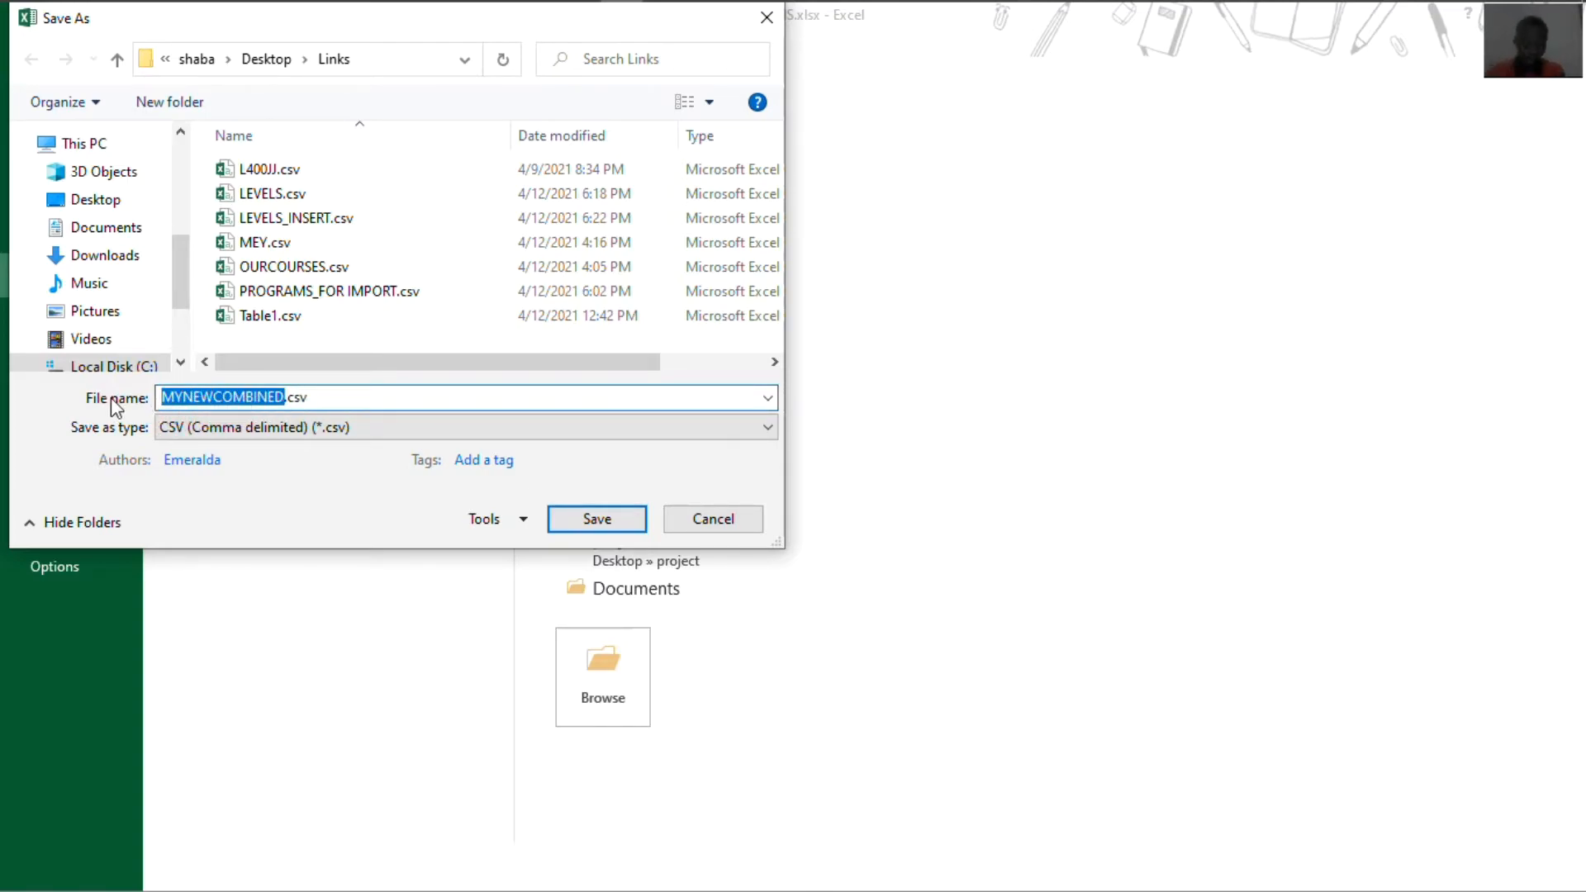
pyautogui.write('ULMSPROGRAMS')
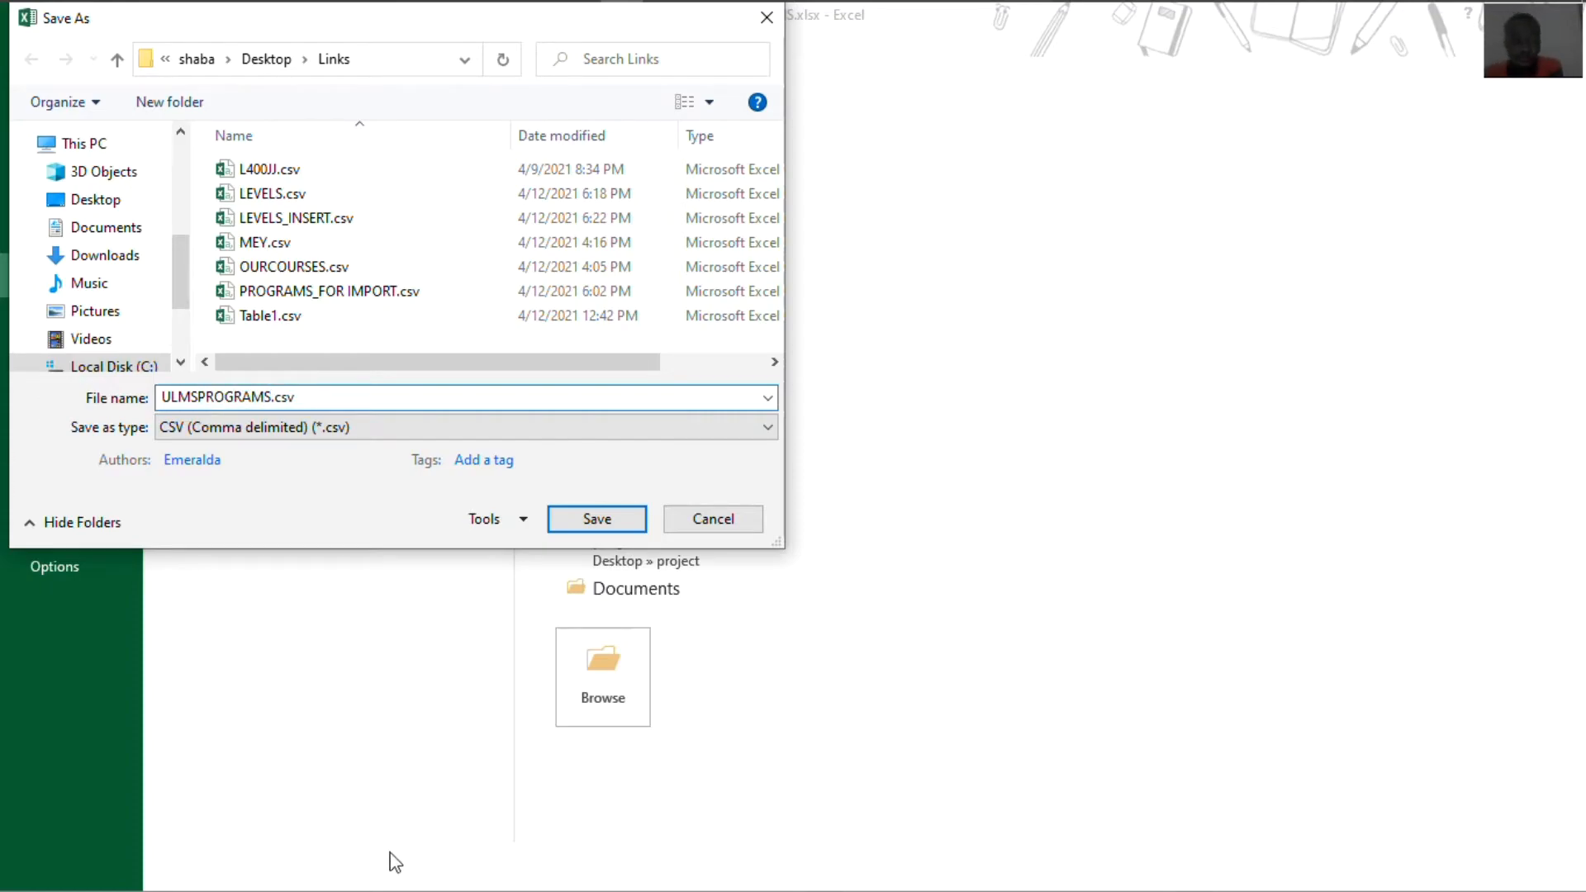
pyautogui.click(602, 518)
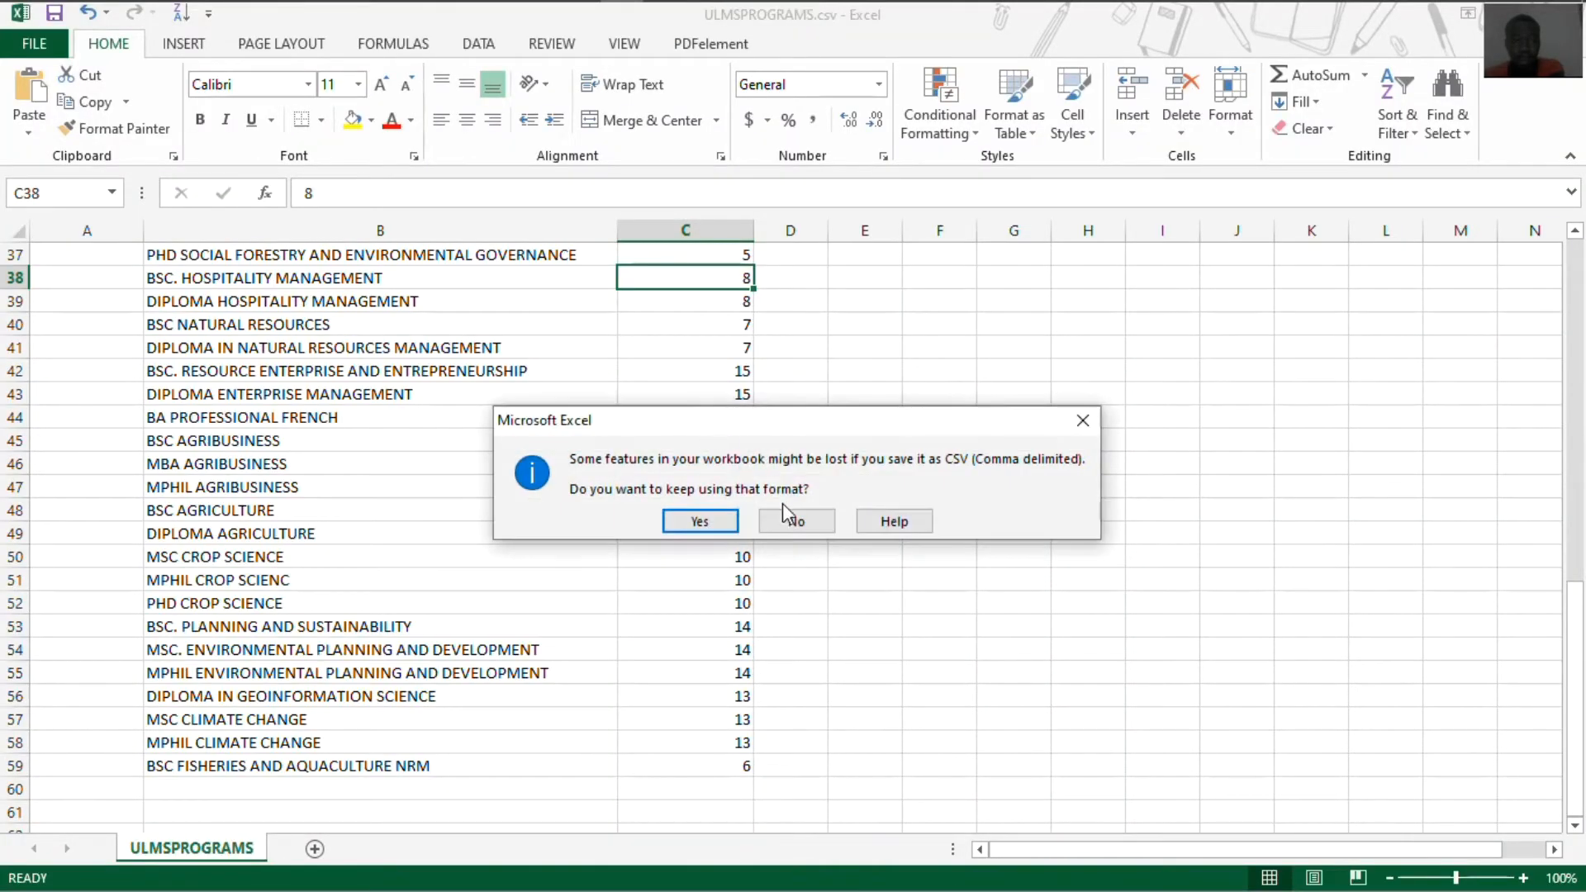
pyautogui.click(701, 519)
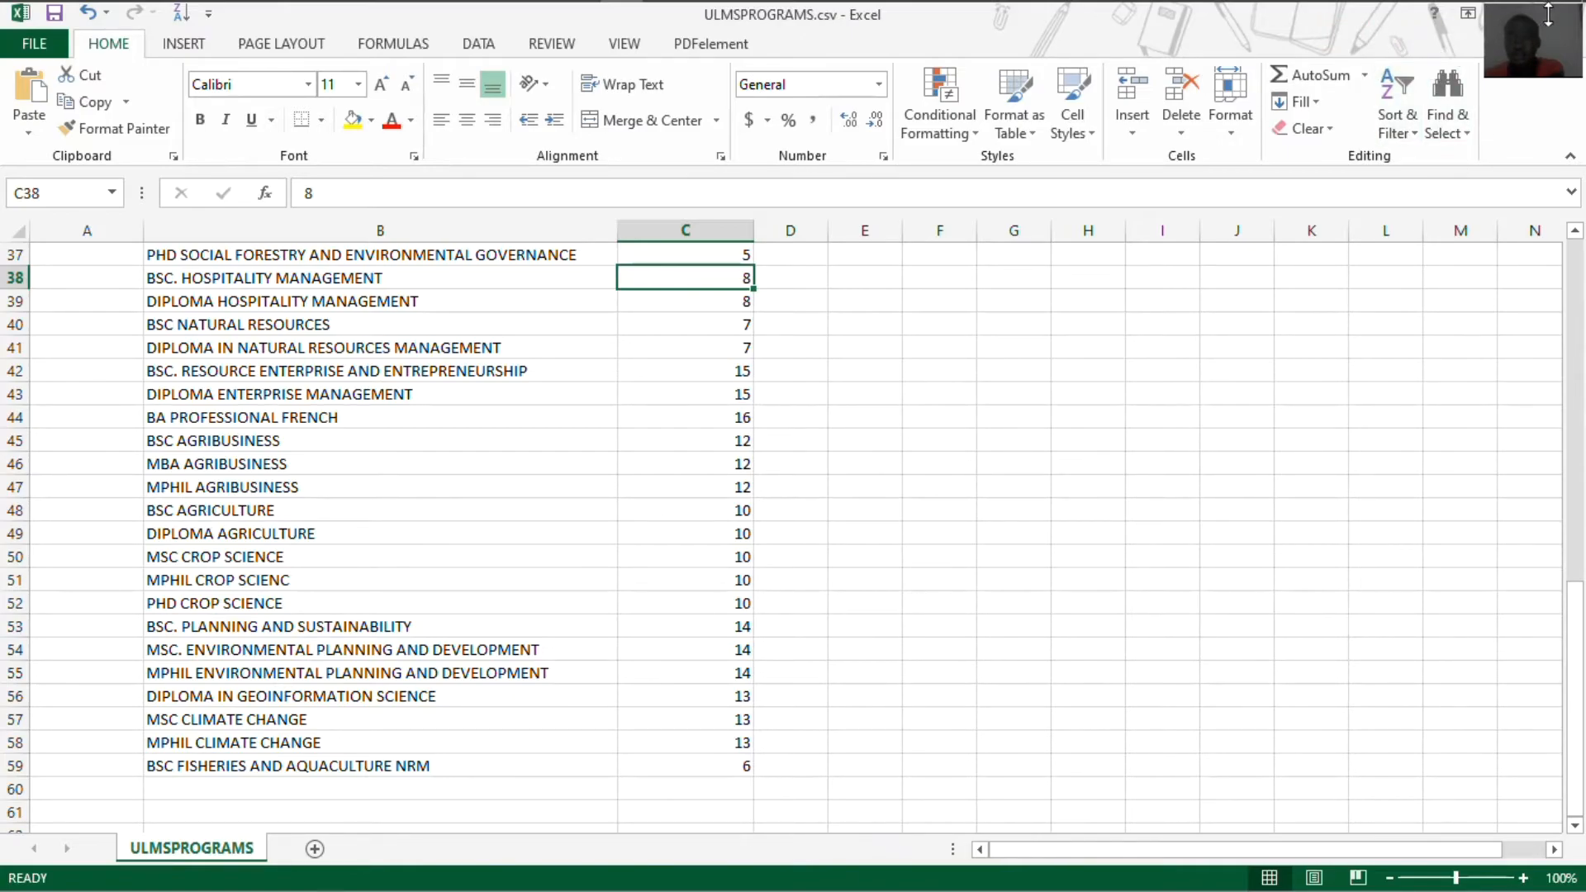
# Close the ULMSPROGRAMS workbook, saving its changes over the existing ULMSPROGRAMS.csv and keeping the CSV (Comma delimited) format
pyautogui.doubleClick(910, 27)
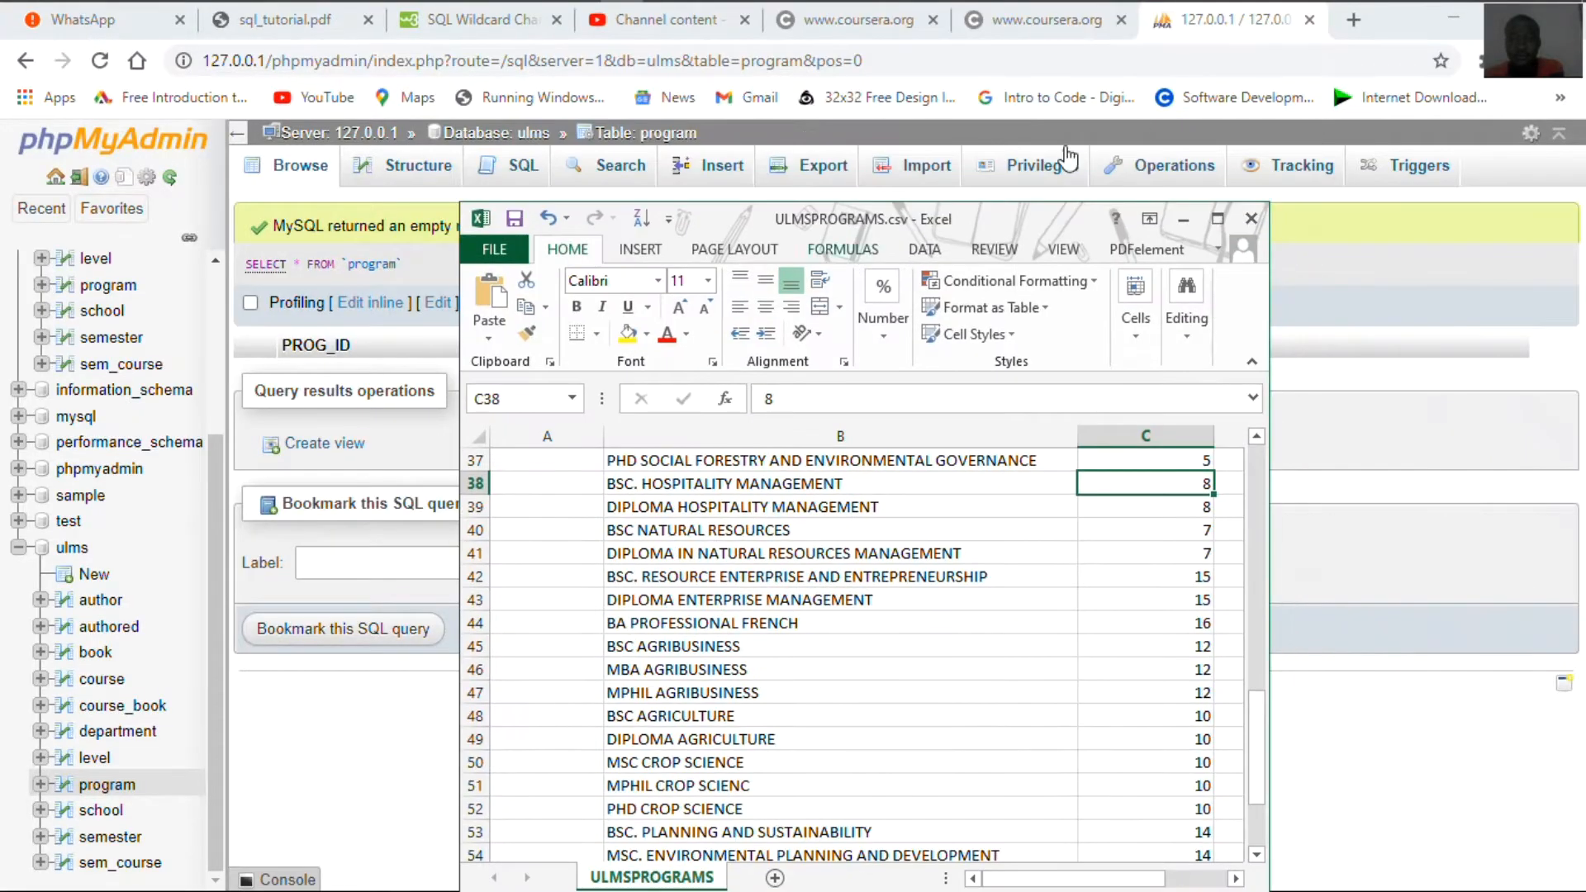
pyautogui.click(1250, 220)
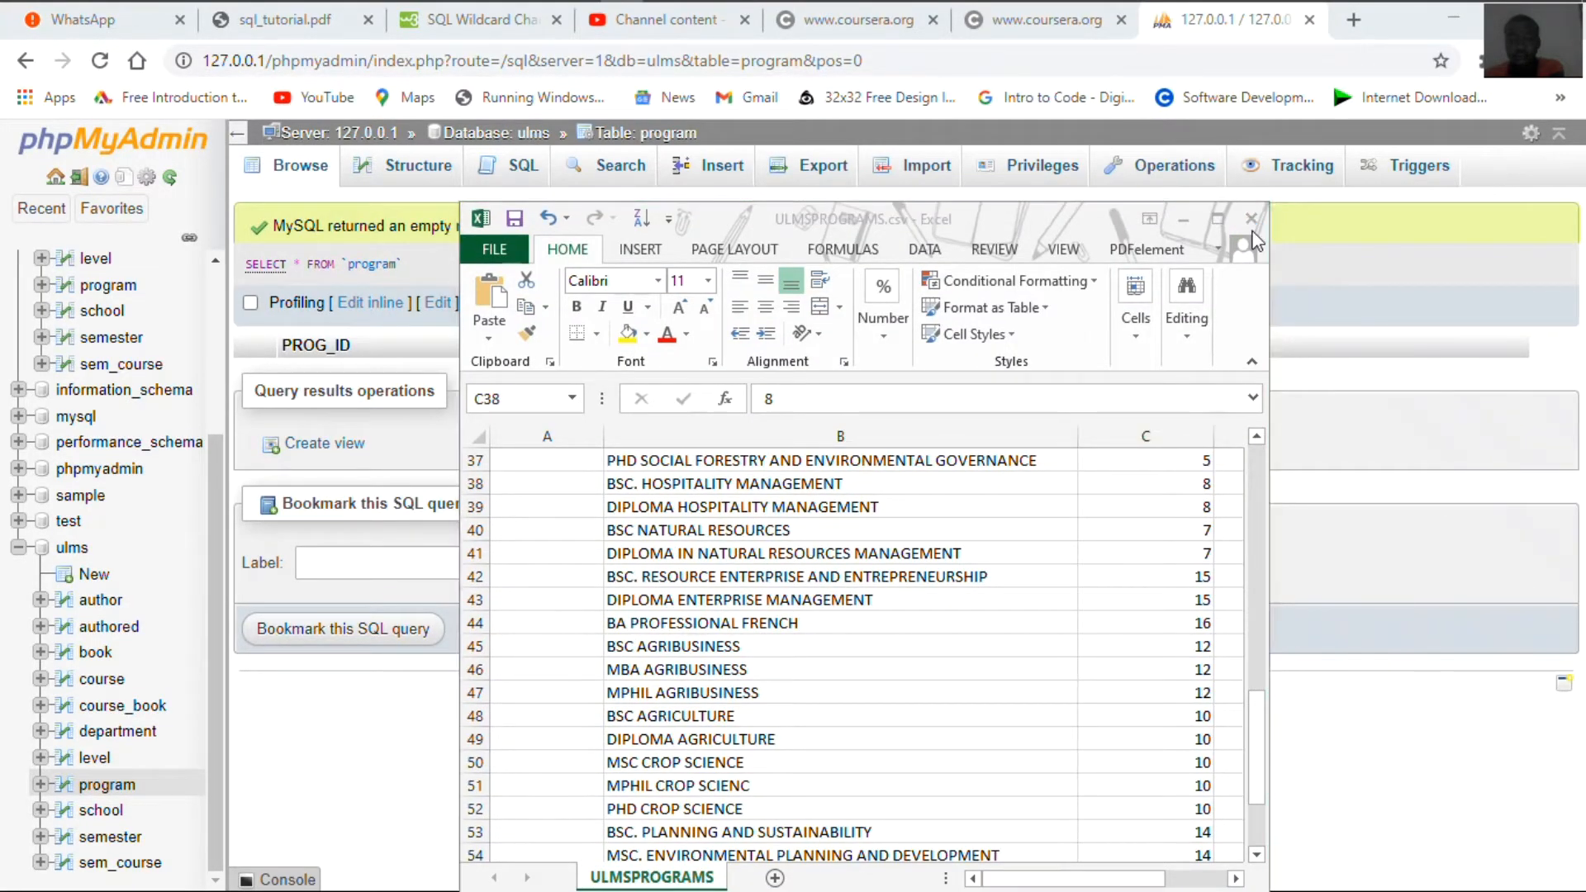
pyautogui.click(690, 486)
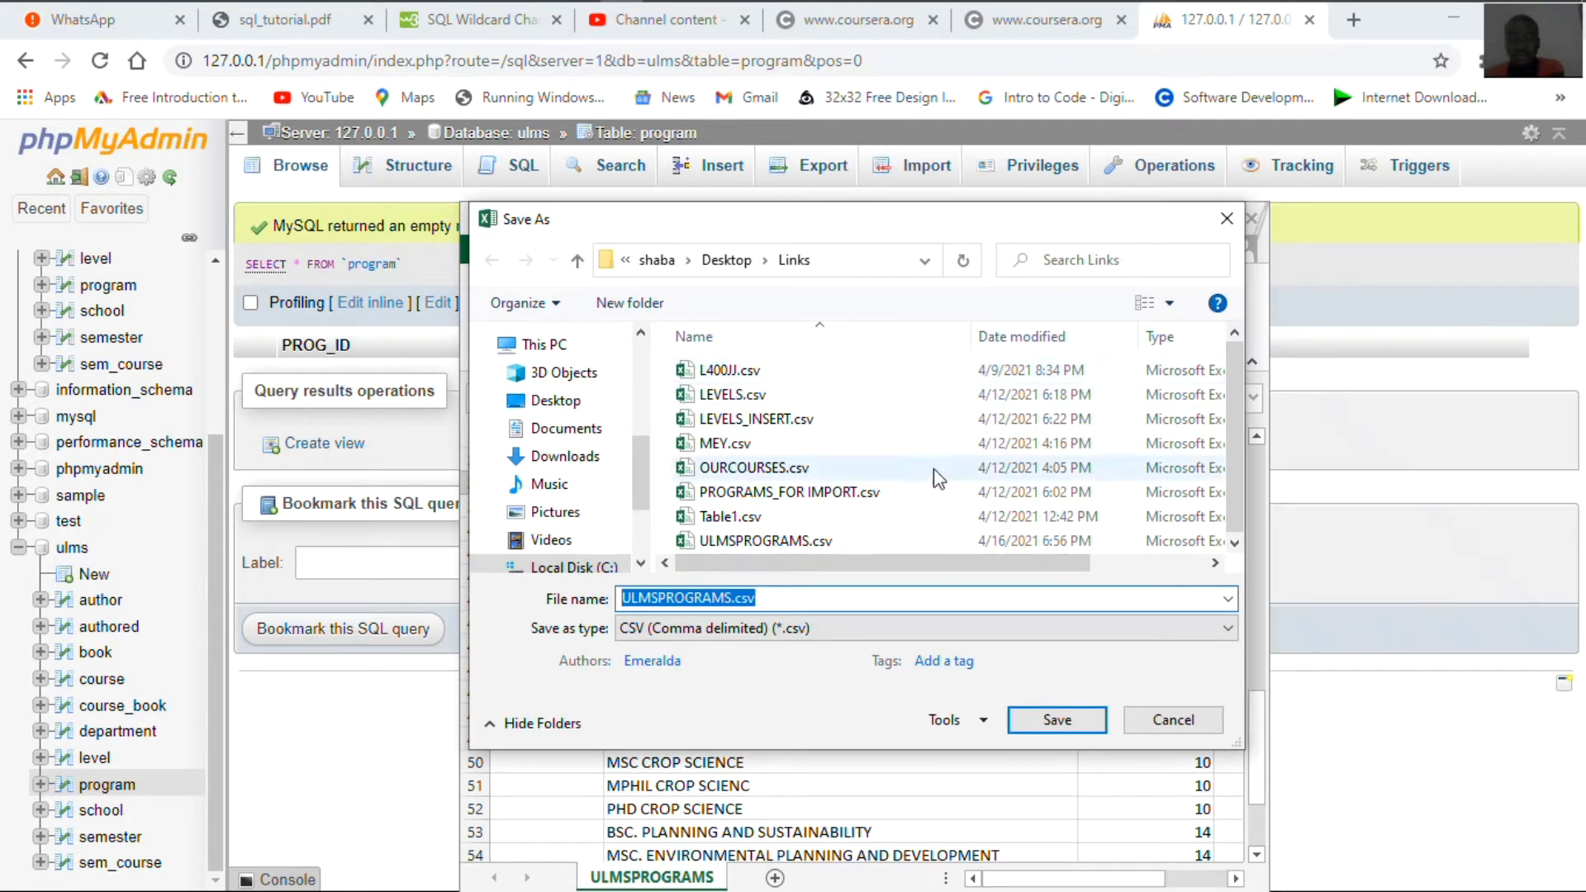
pyautogui.moveTo(743, 215)
pyautogui.mouseDown()
pyautogui.moveTo(766, 236)
pyautogui.moveTo(749, 204)
pyautogui.moveTo(769, 200)
pyautogui.mouseUp()
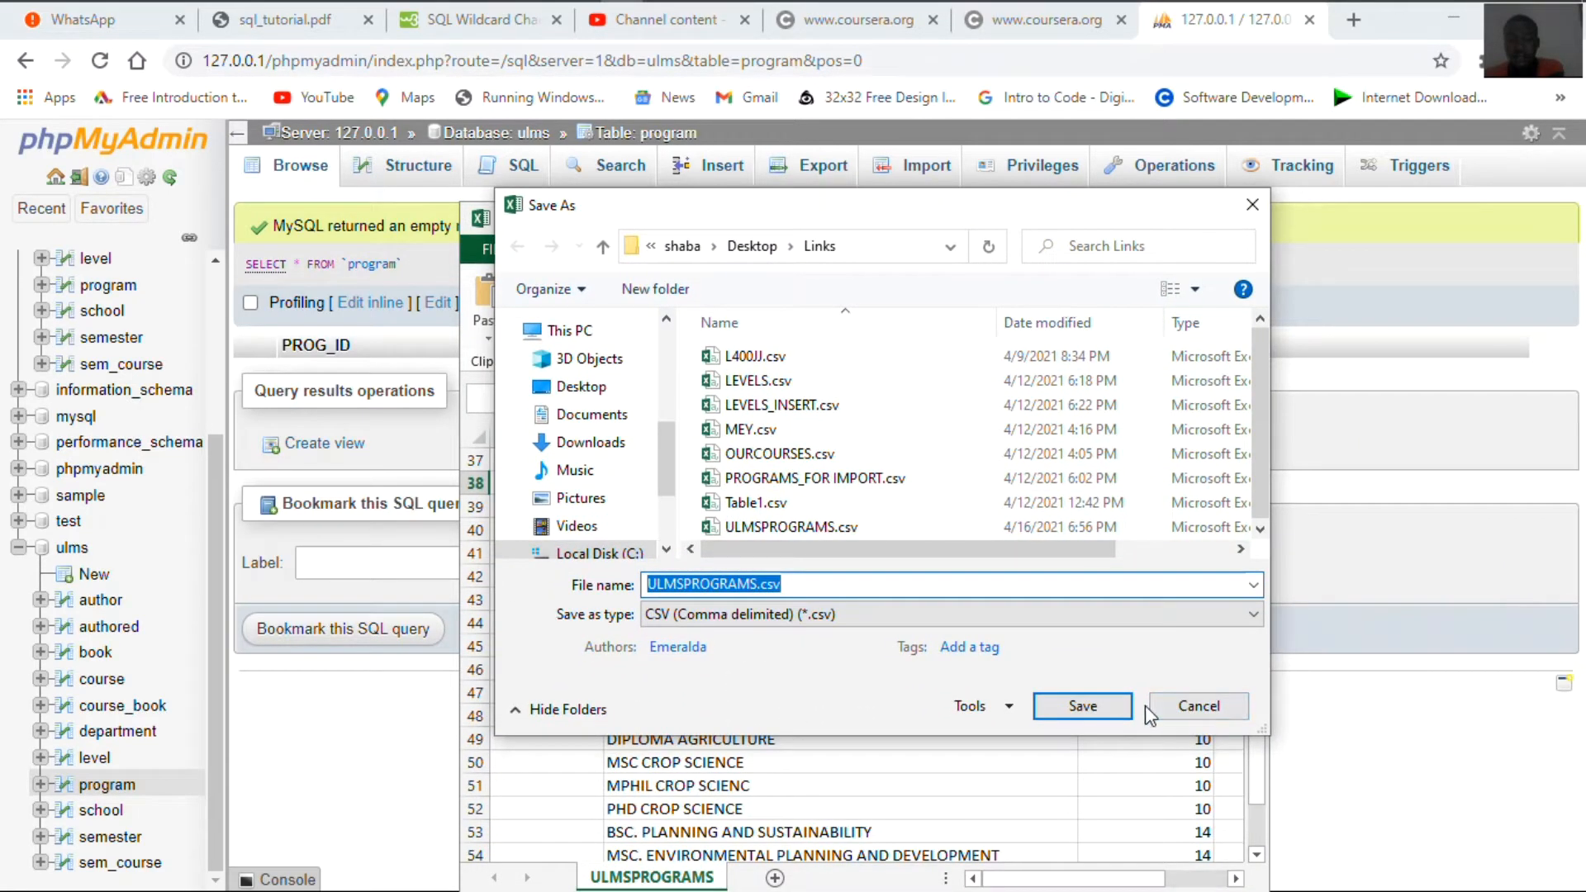
pyautogui.click(1105, 719)
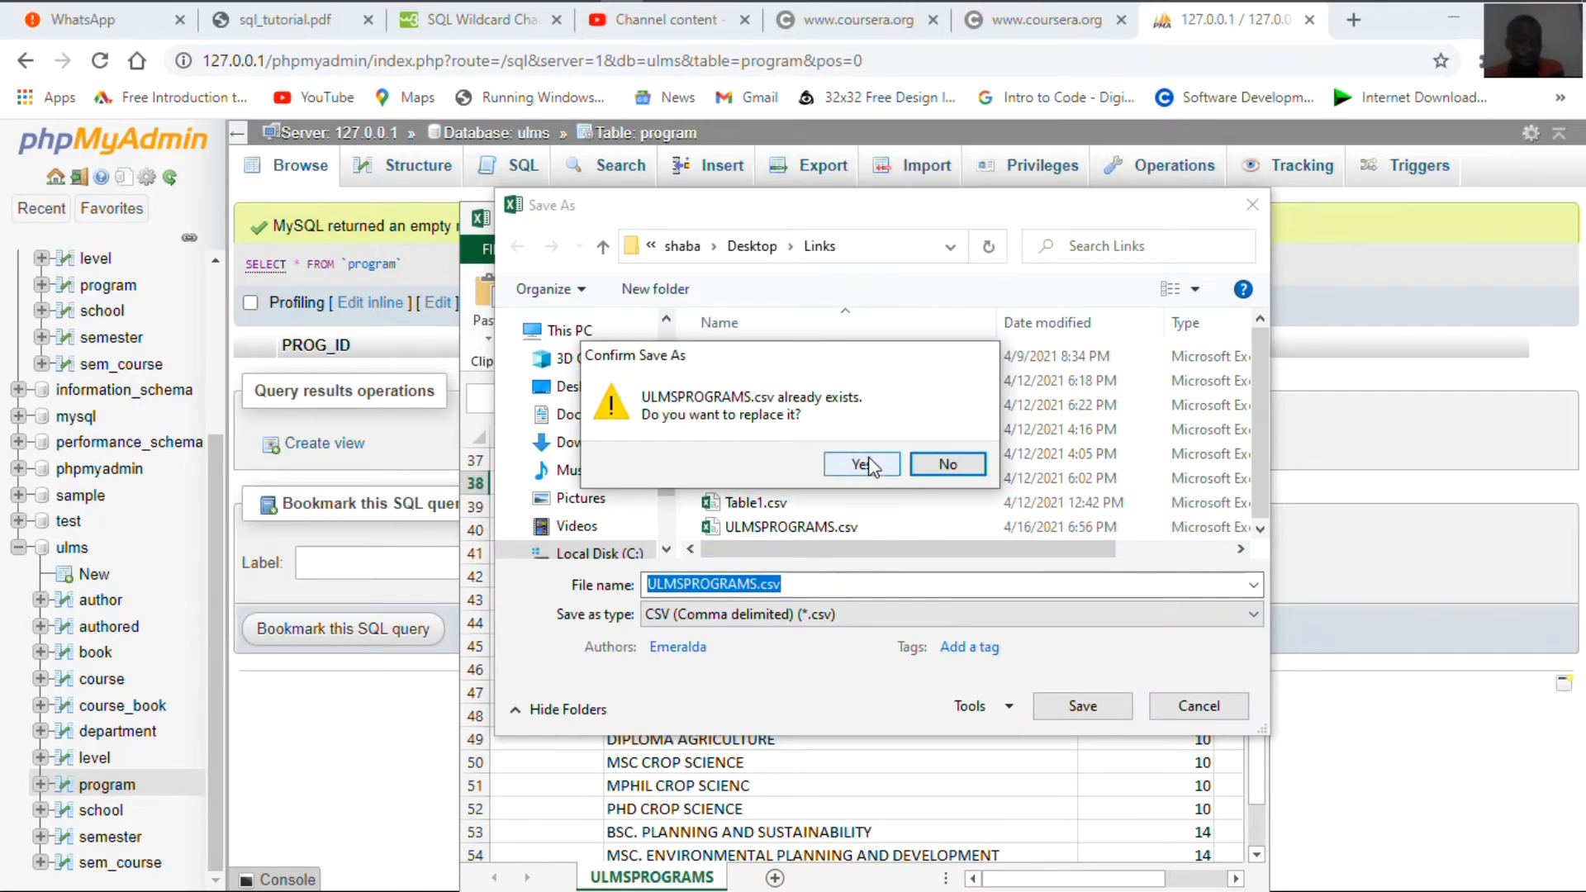
pyautogui.click(863, 463)
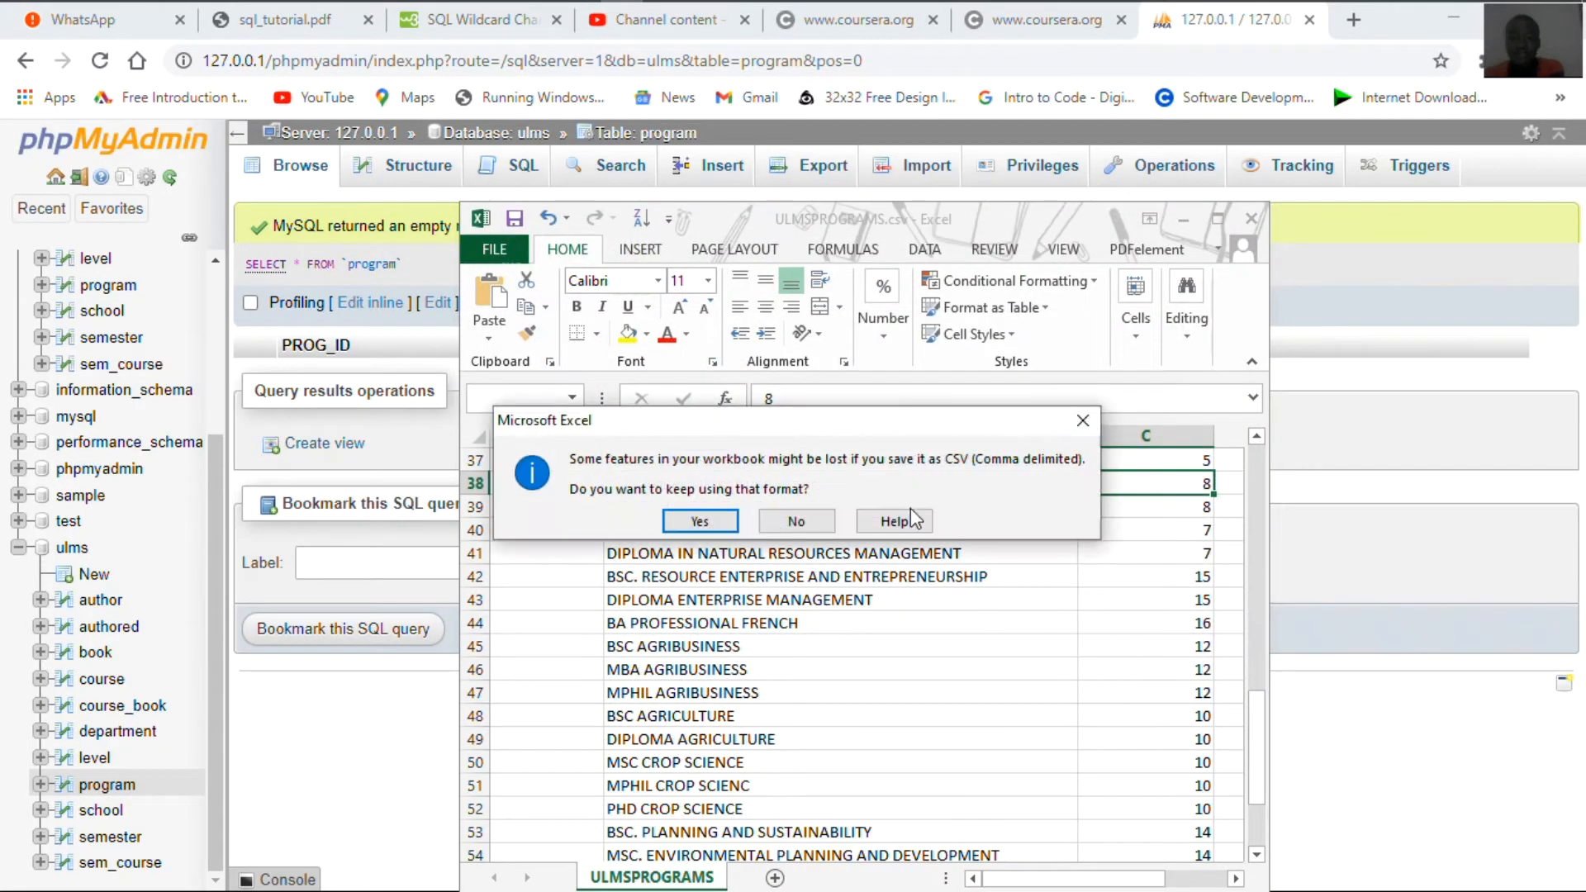
pyautogui.click(700, 522)
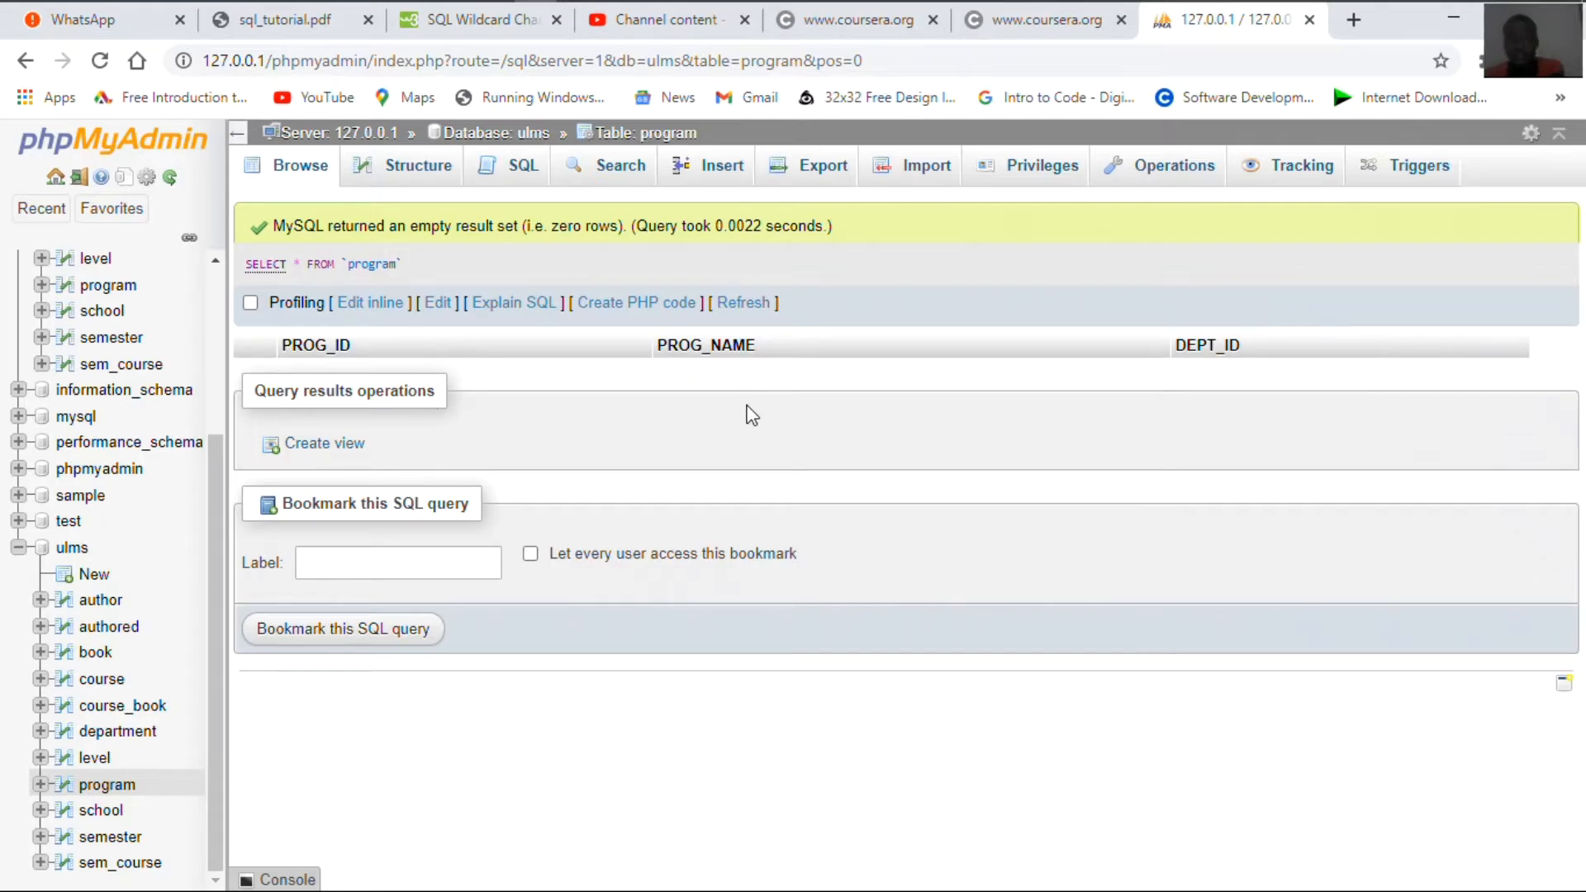
# Start an import into the program table and choose ULMSPROGRAMS.csv from the desktop's Links folder as the source file
pyautogui.click(909, 172)
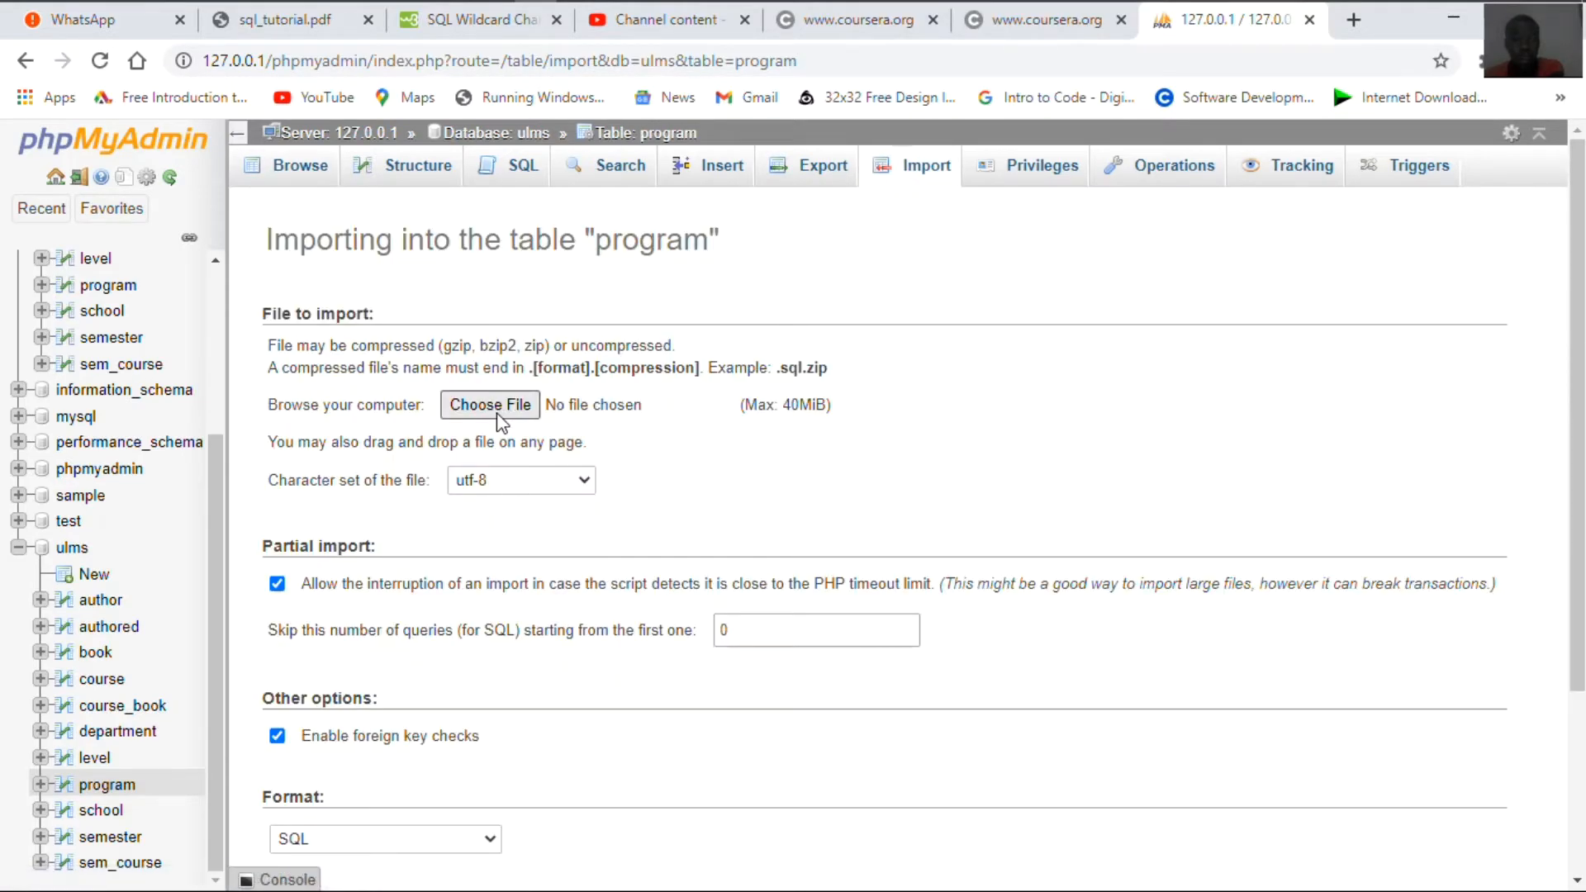
pyautogui.click(498, 411)
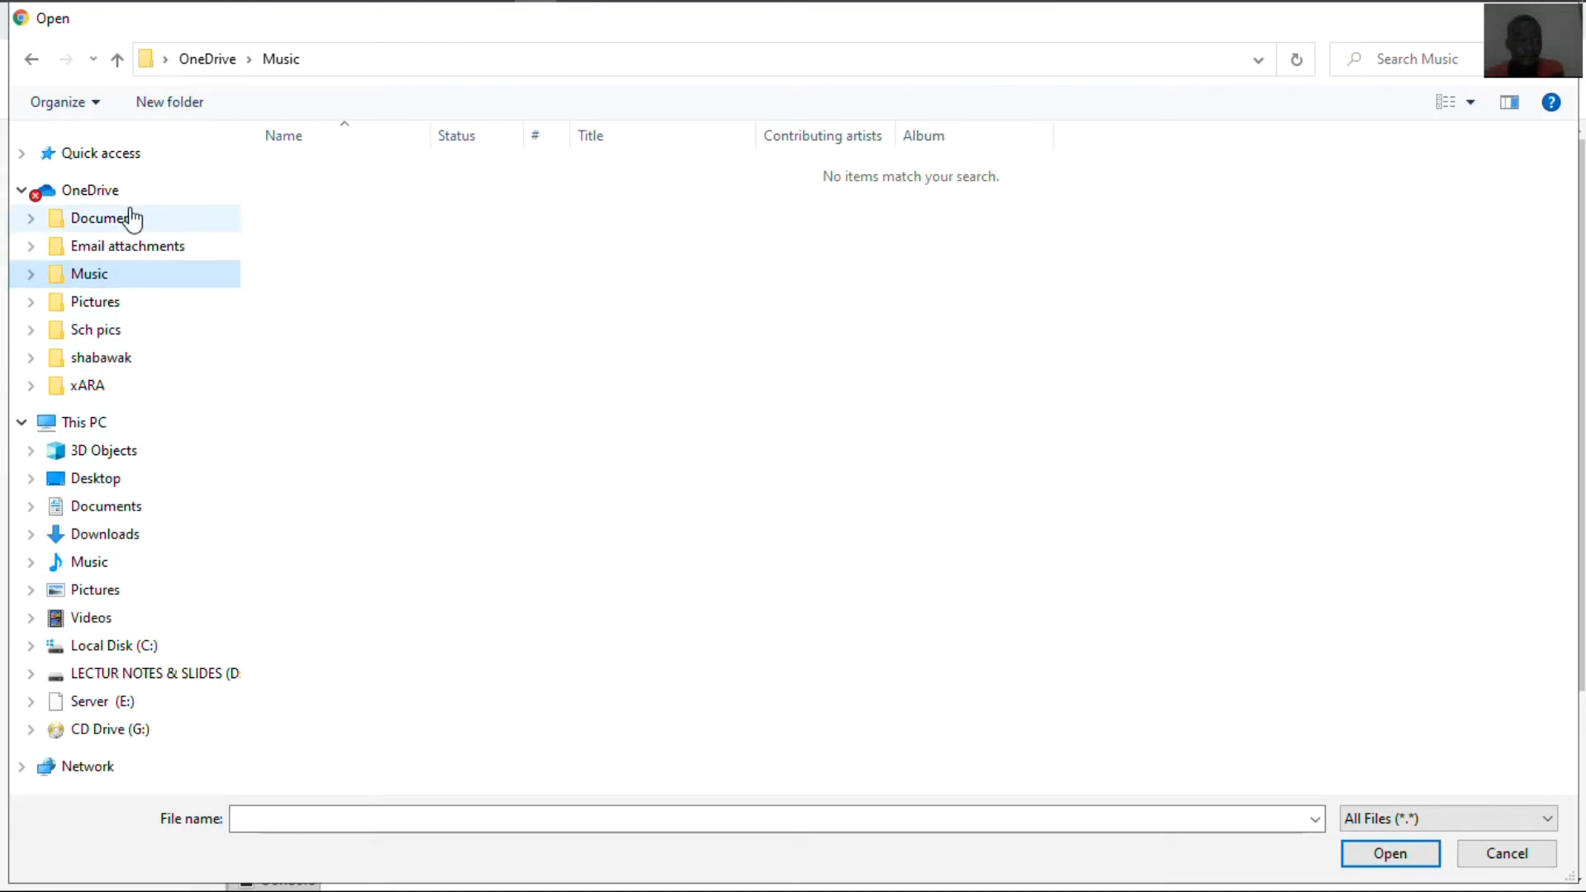
pyautogui.click(93, 302)
pyautogui.click(96, 477)
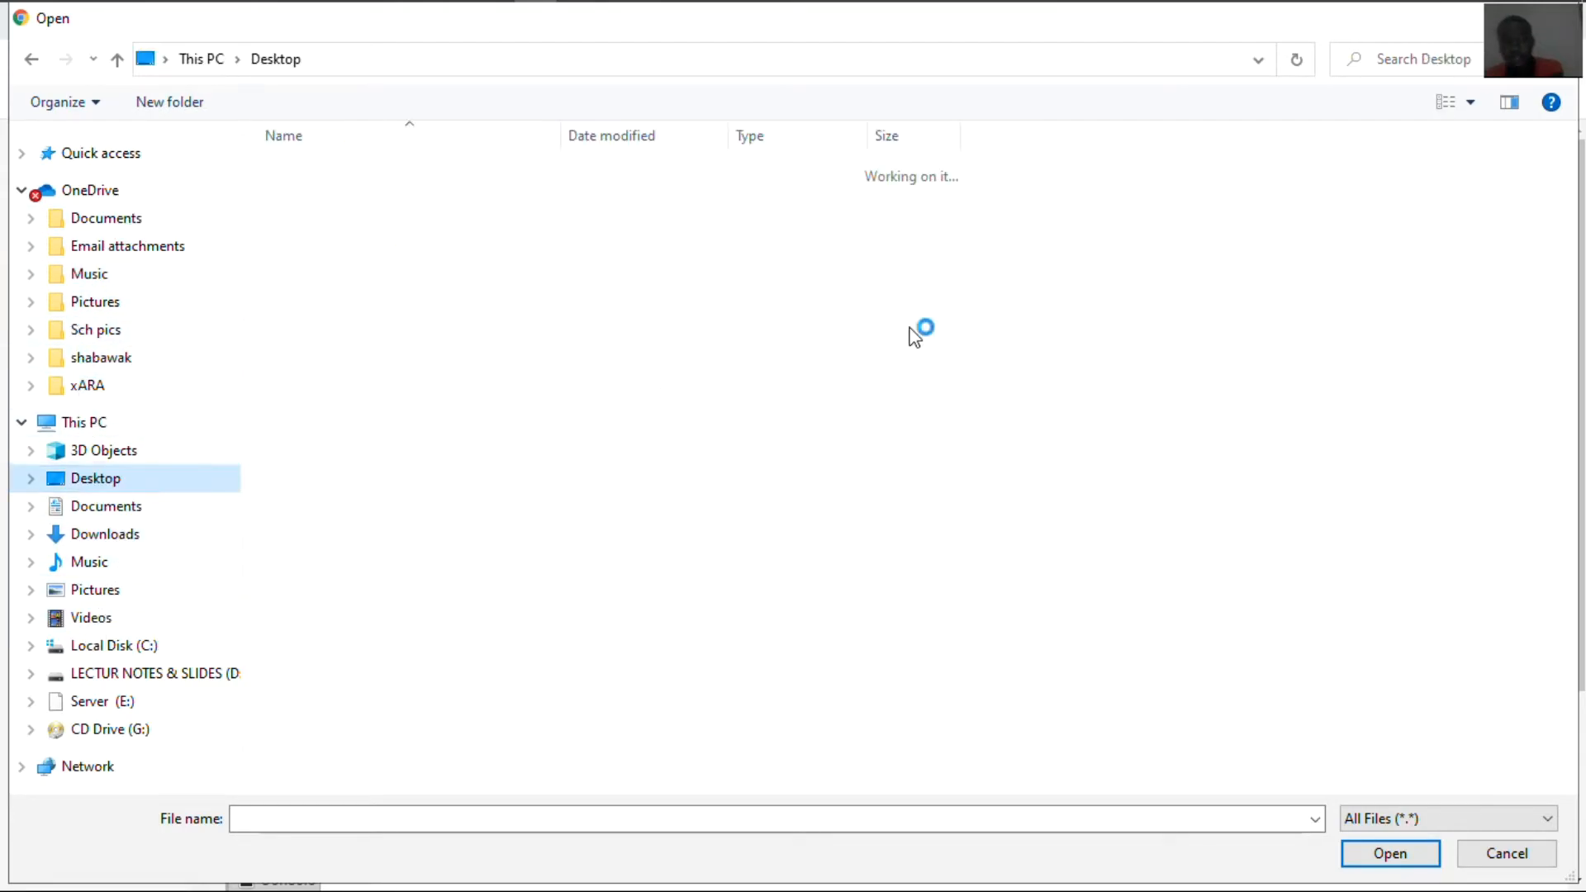
pyautogui.doubleClick(426, 221)
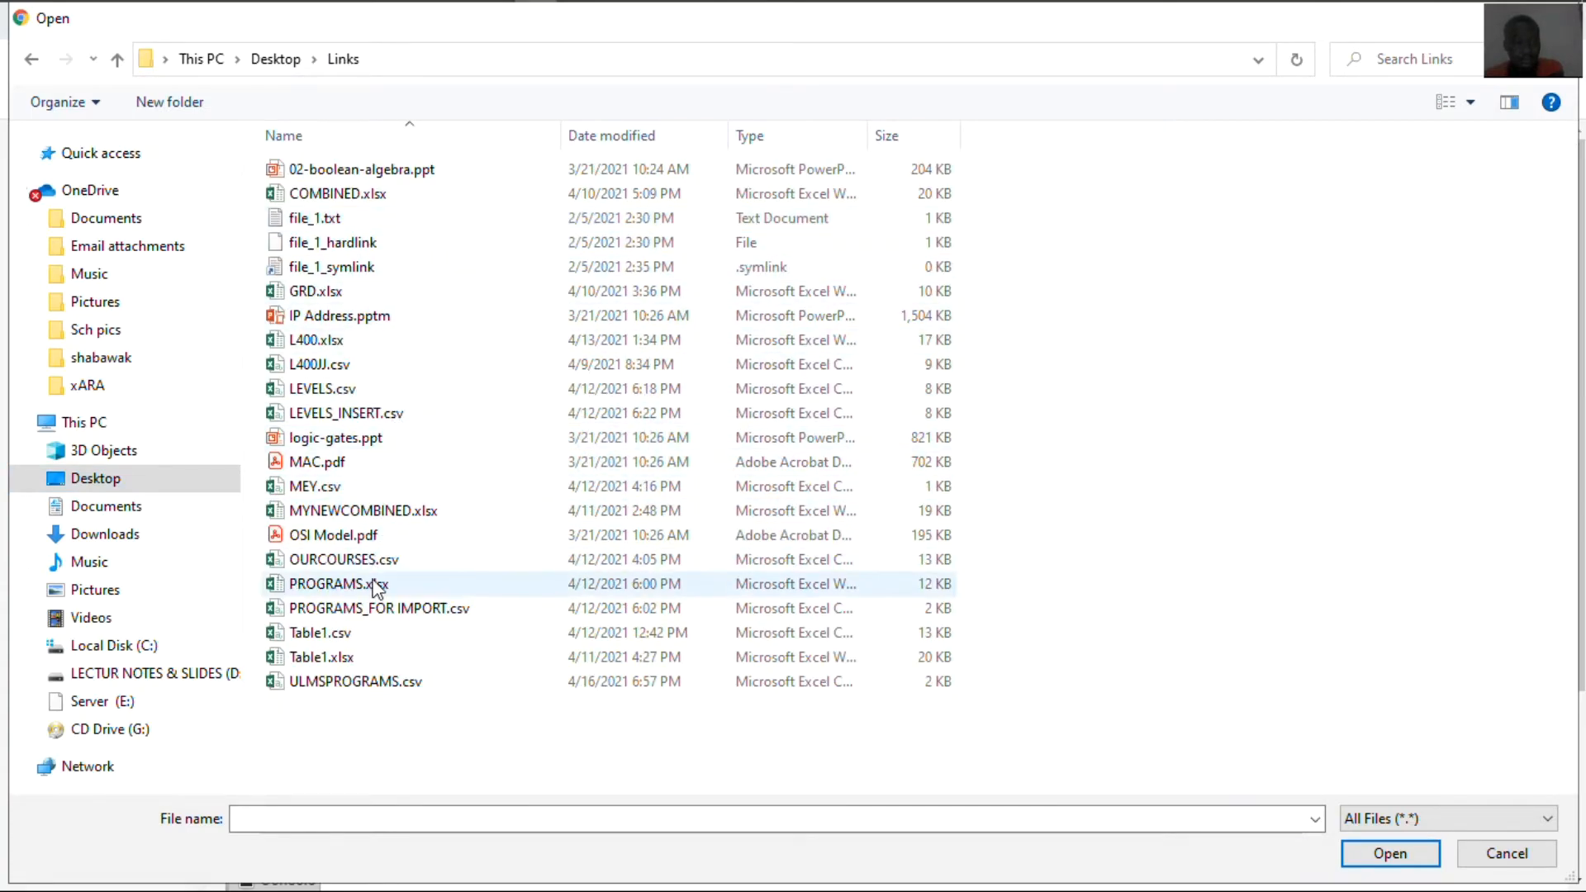
pyautogui.click(371, 682)
pyautogui.click(1363, 857)
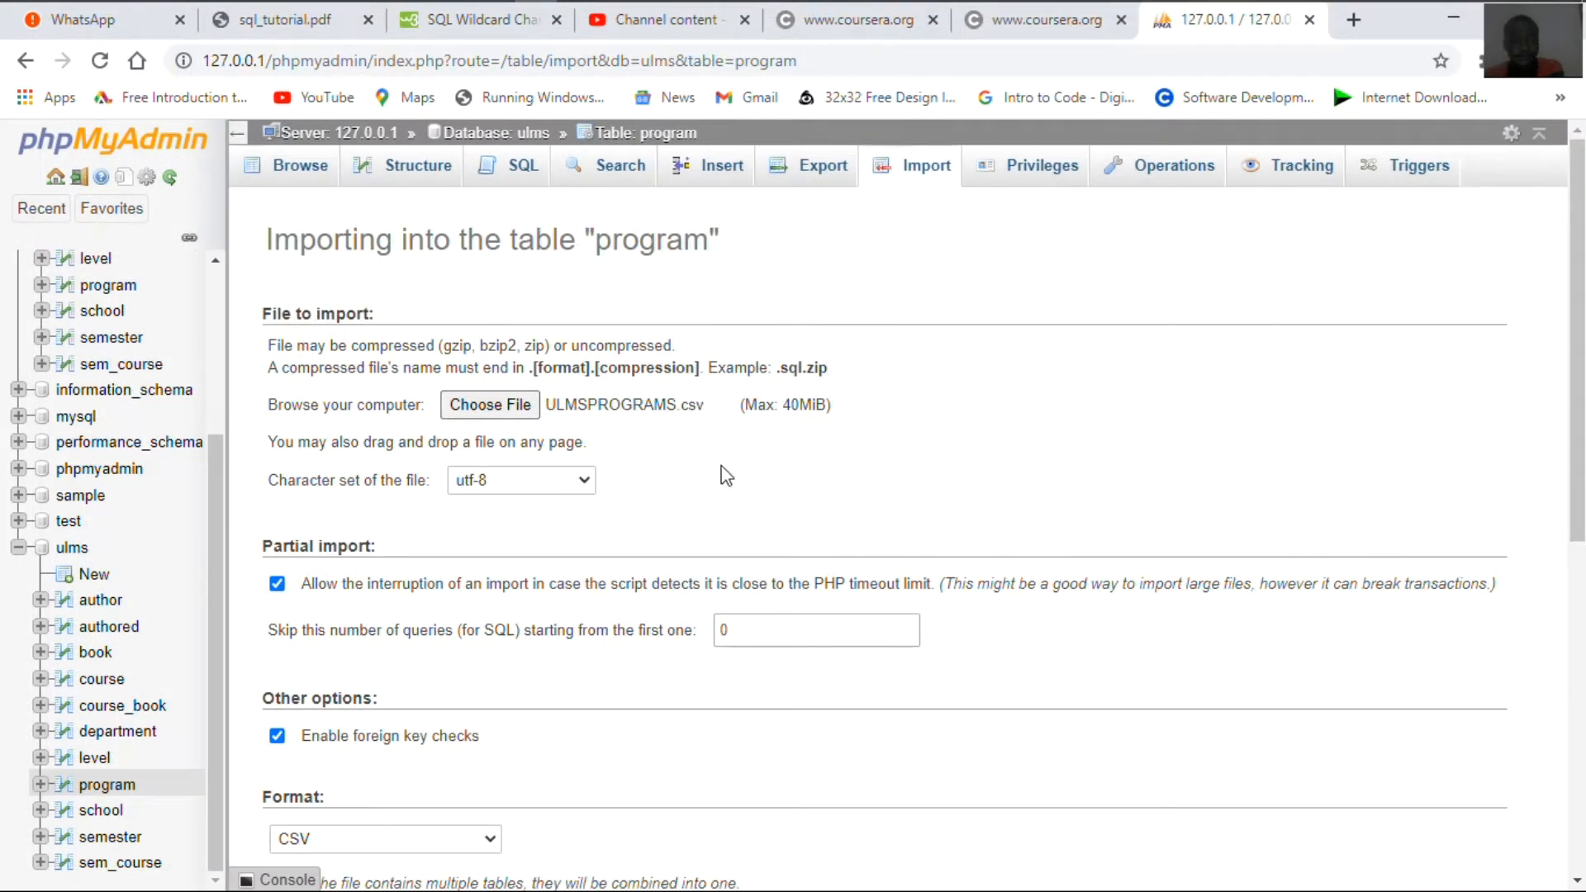
# Set the import to skip 1 query from the start and disable foreign key checks
pyautogui.scroll(-3, 726, 477)
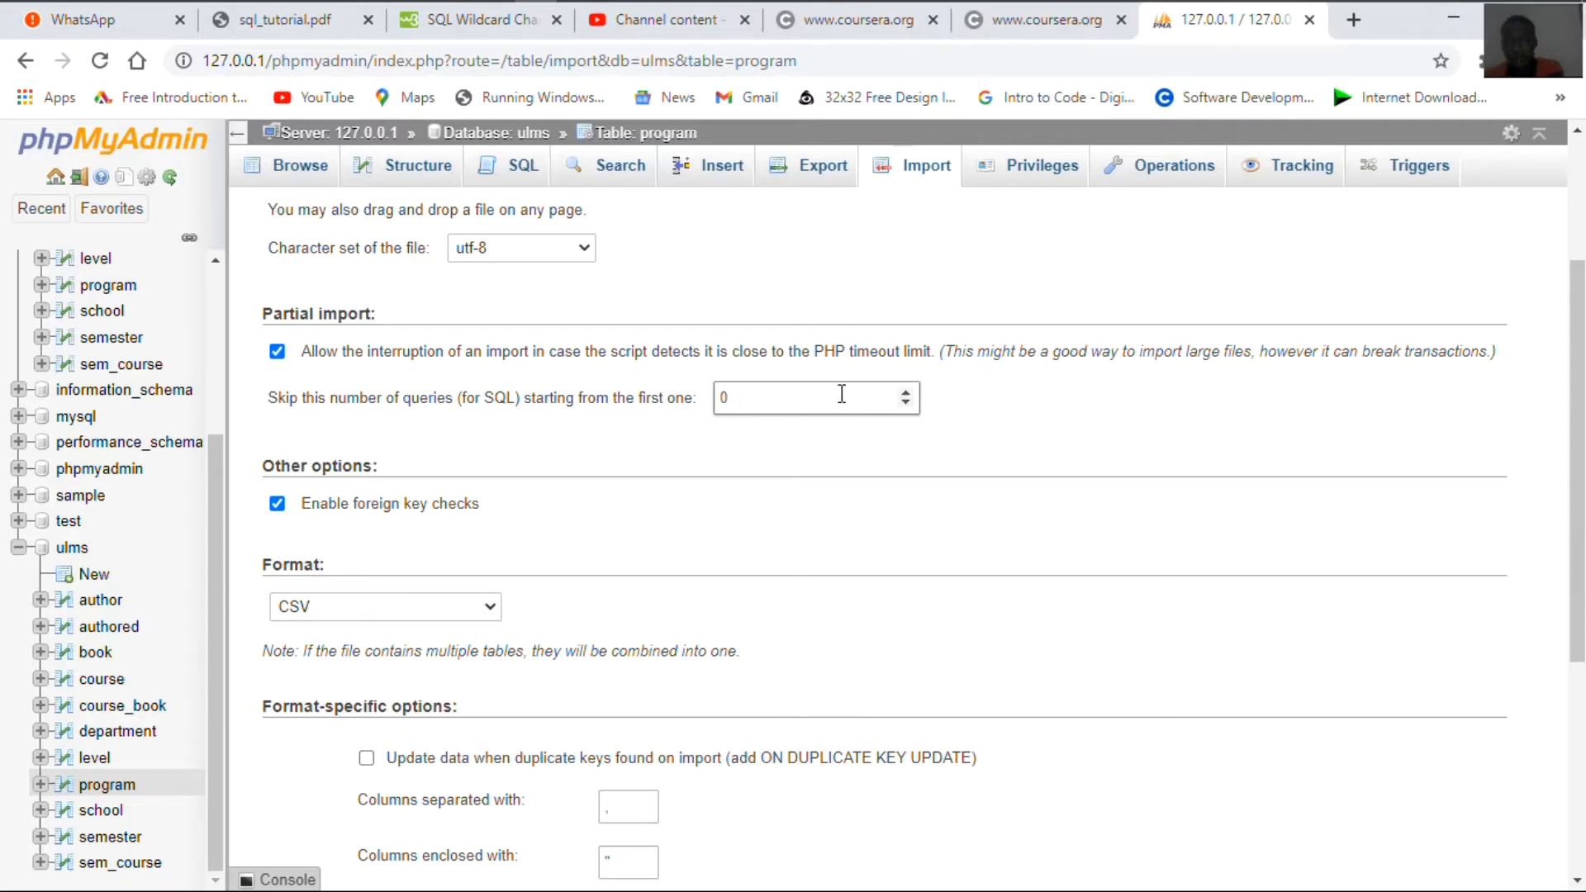
pyautogui.click(906, 395)
pyautogui.scroll(-4, 879, 426)
pyautogui.scroll(3, 882, 430)
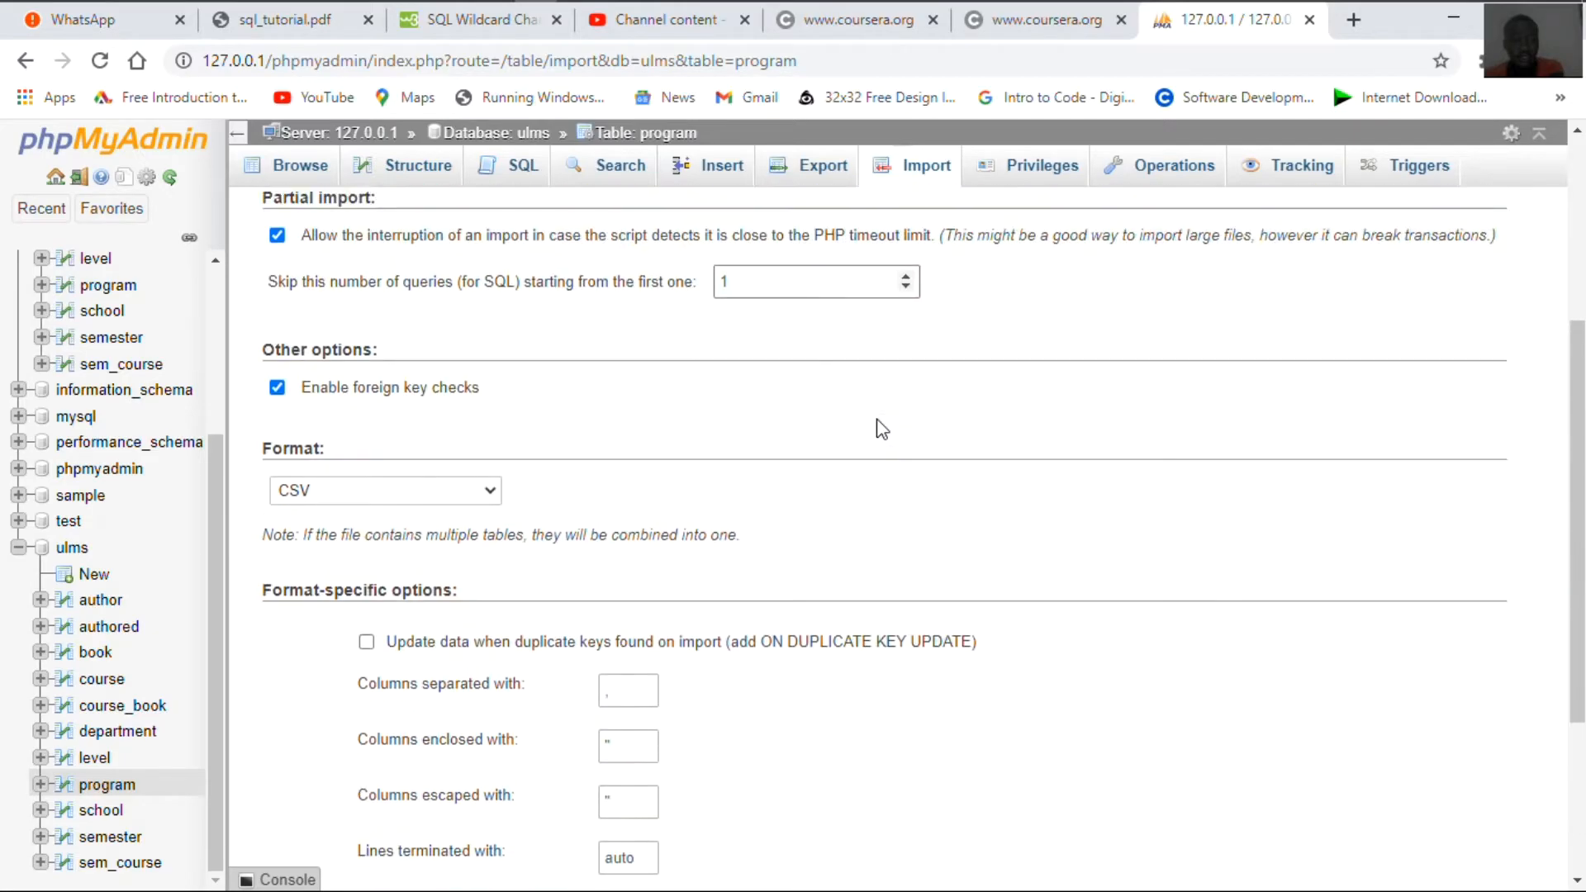
pyautogui.click(278, 388)
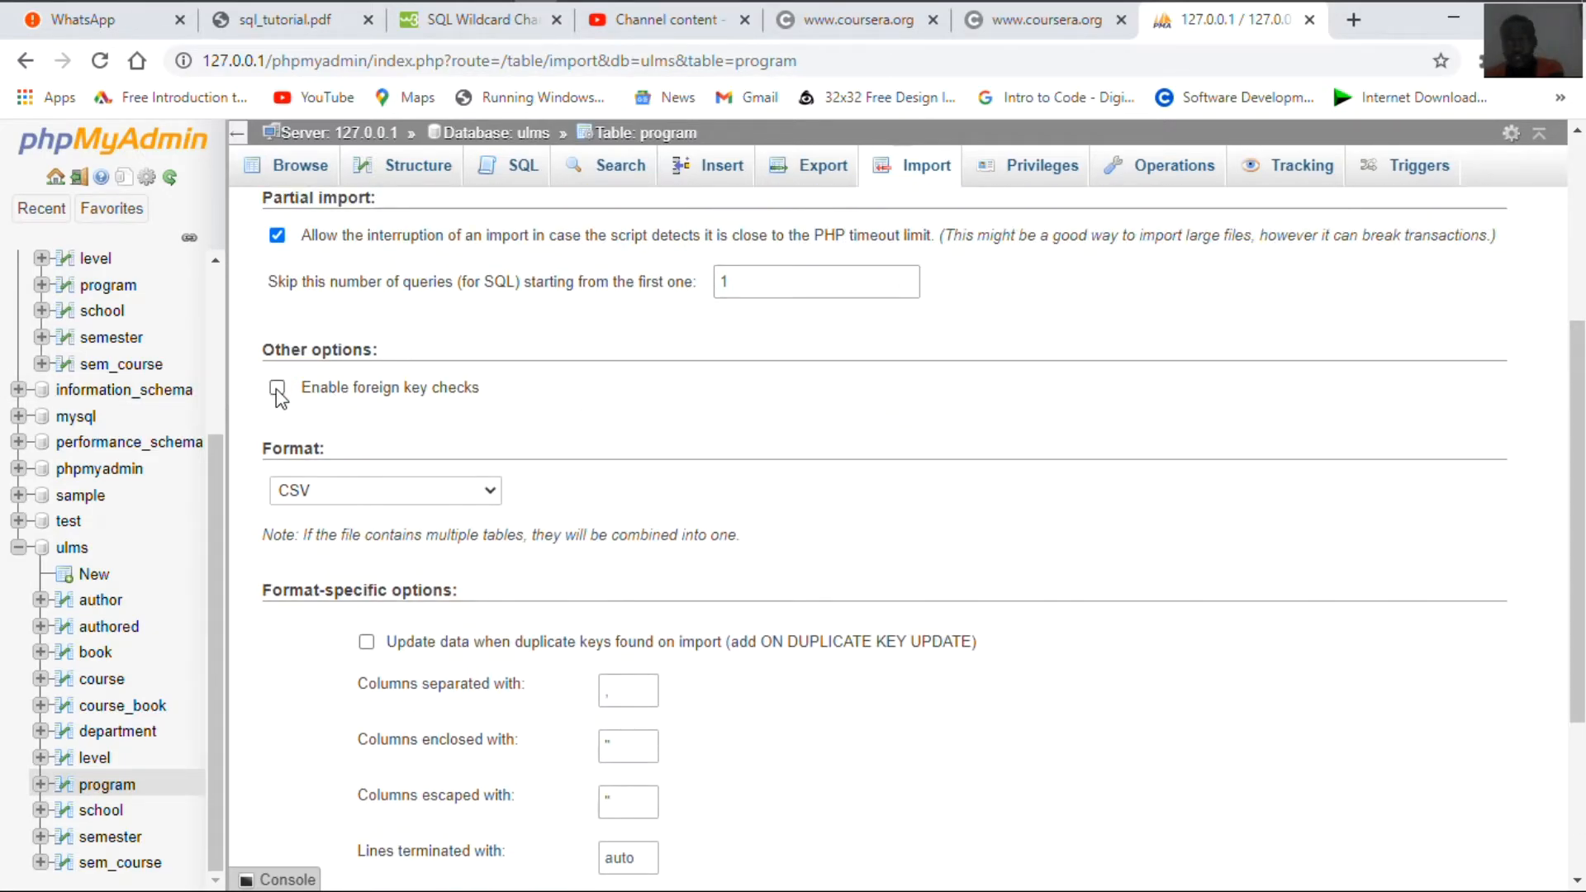
# Check the CSV format-specific options and run the import into the program table with them left as they are
pyautogui.scroll(-3, 611, 461)
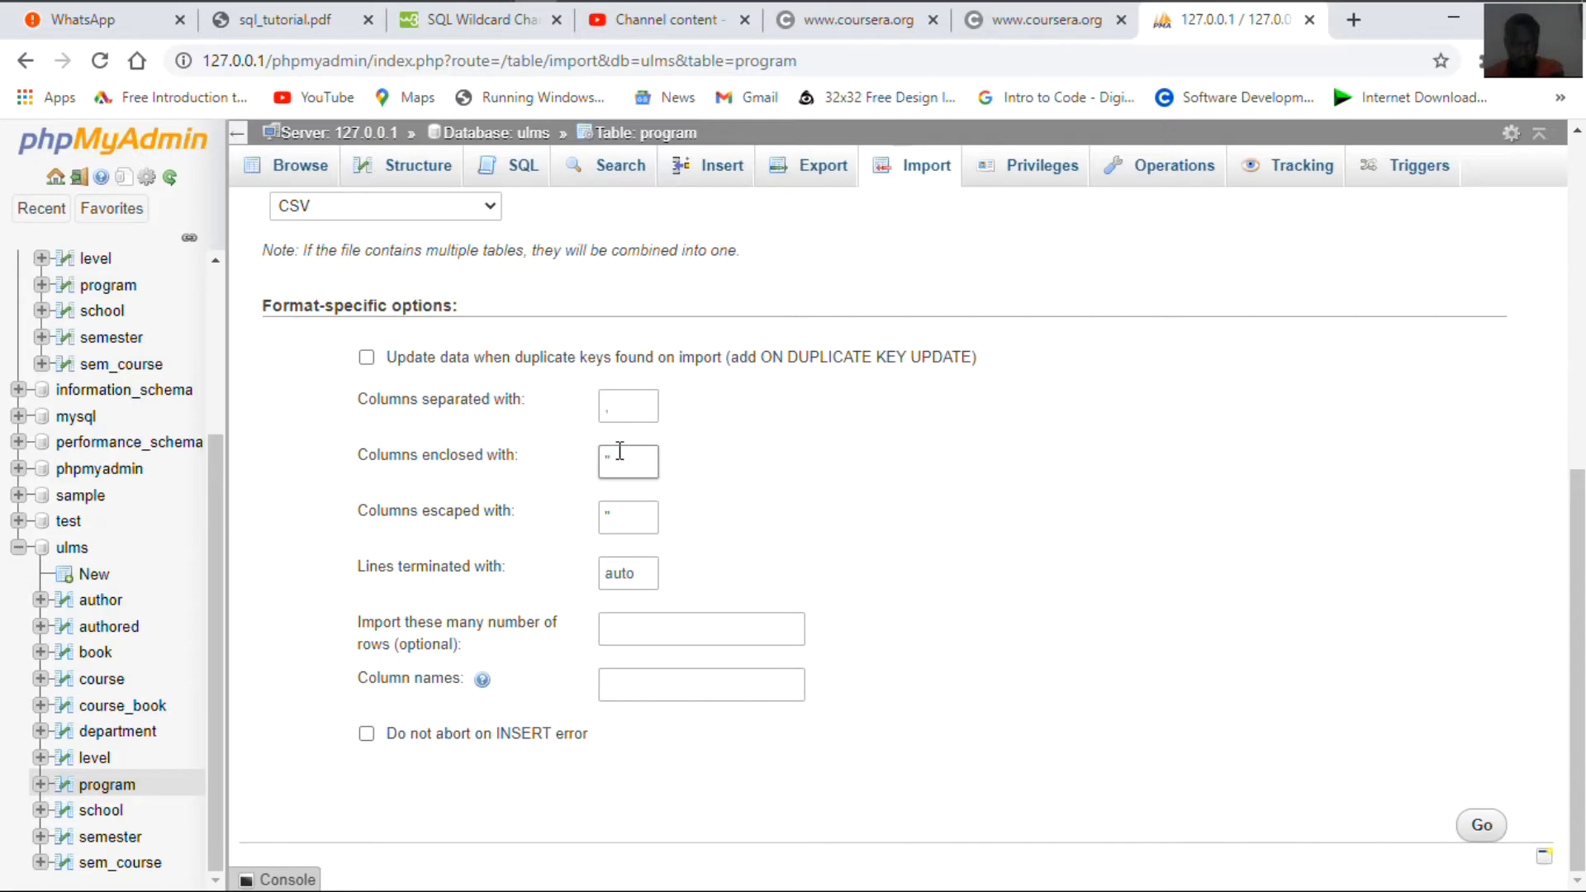
pyautogui.scroll(4, 621, 454)
pyautogui.scroll(-1, 622, 449)
pyautogui.scroll(-2, 622, 449)
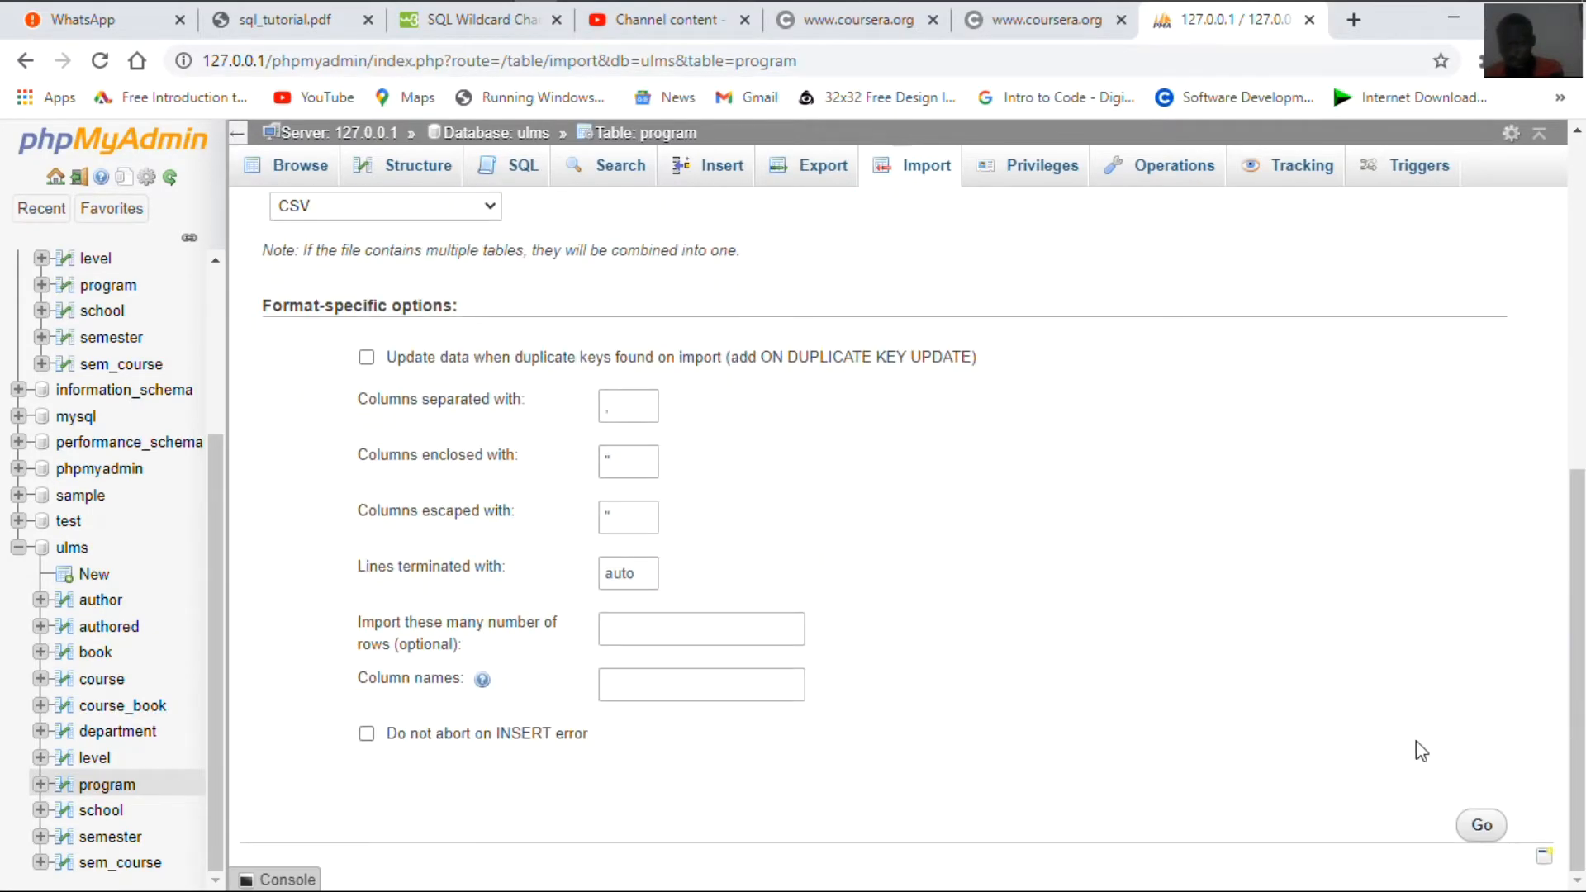
pyautogui.click(1487, 825)
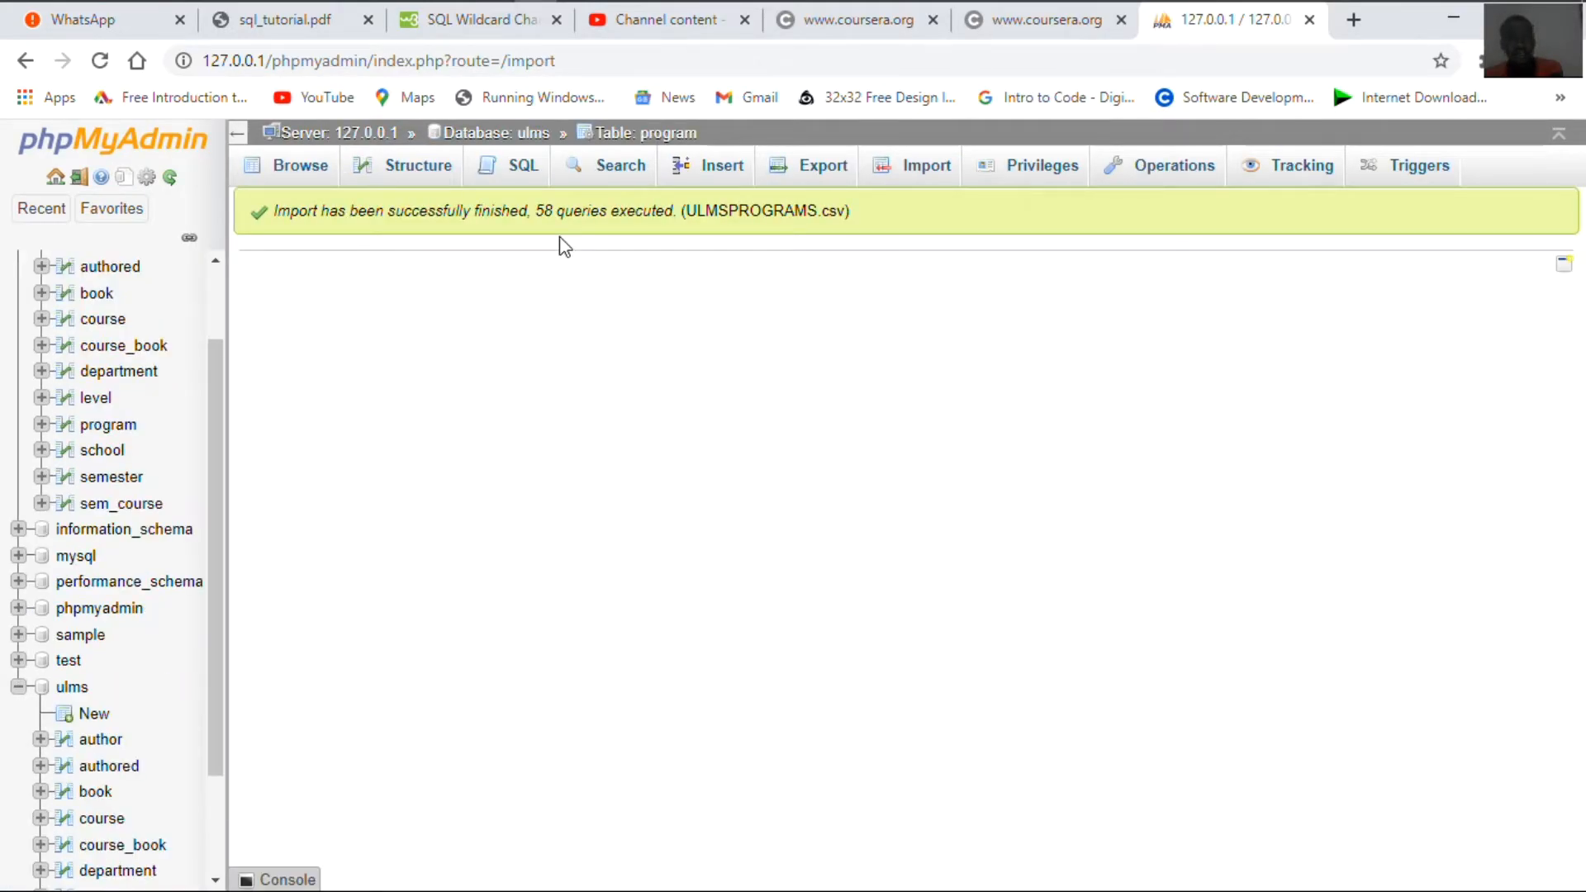
# Browse the program table and look through its imported PROG_ID, PROG_NAME and DEPT_ID records
pyautogui.click(296, 172)
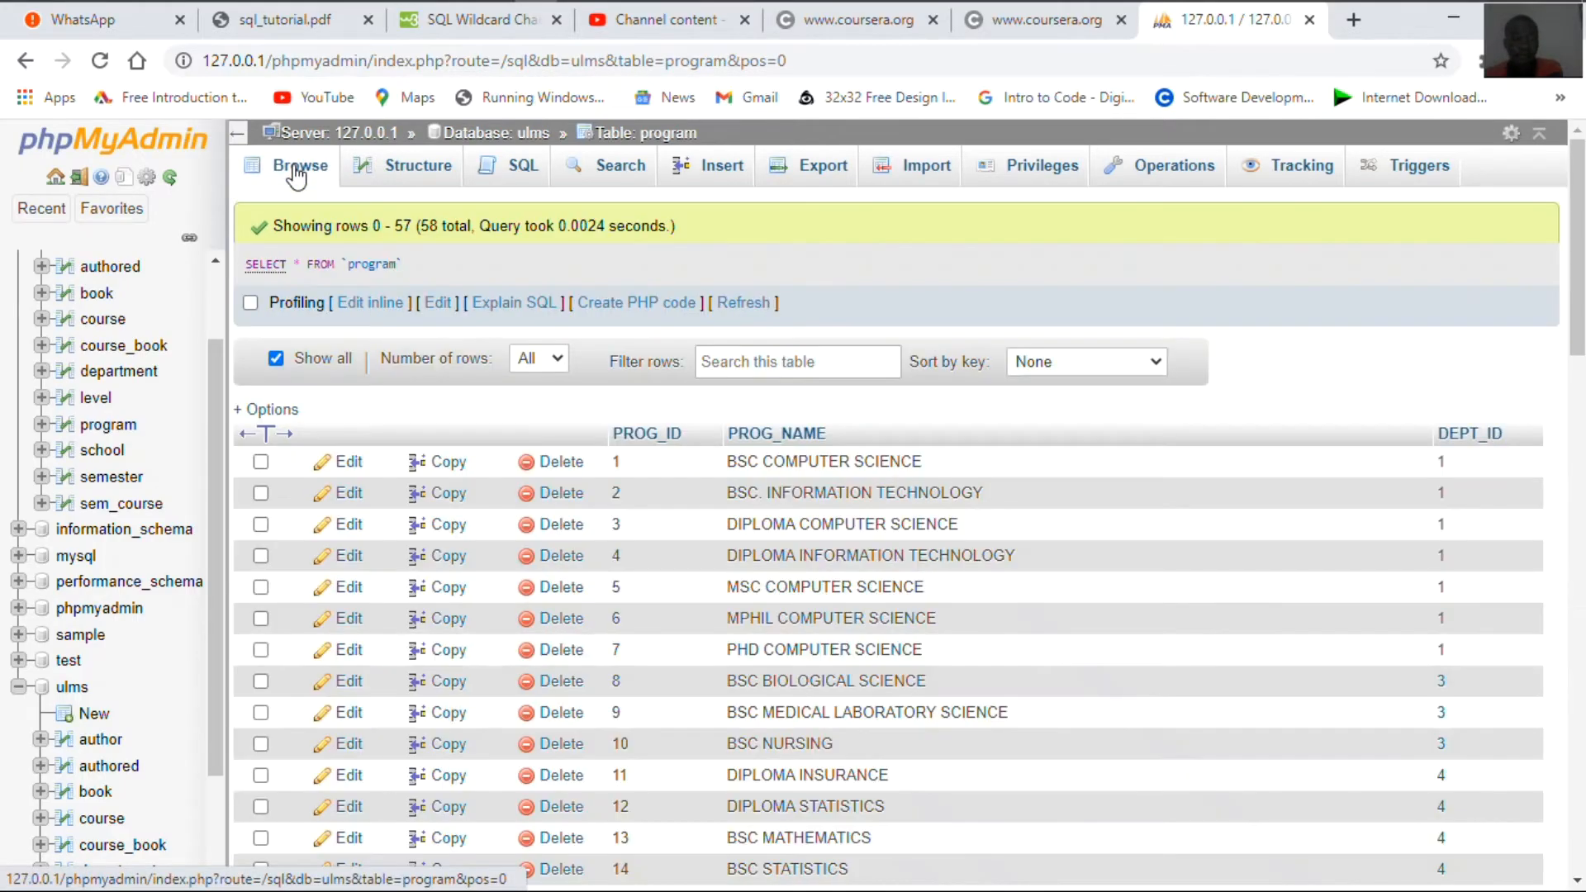
pyautogui.scroll(-5, 1021, 611)
pyautogui.scroll(5, 1024, 615)
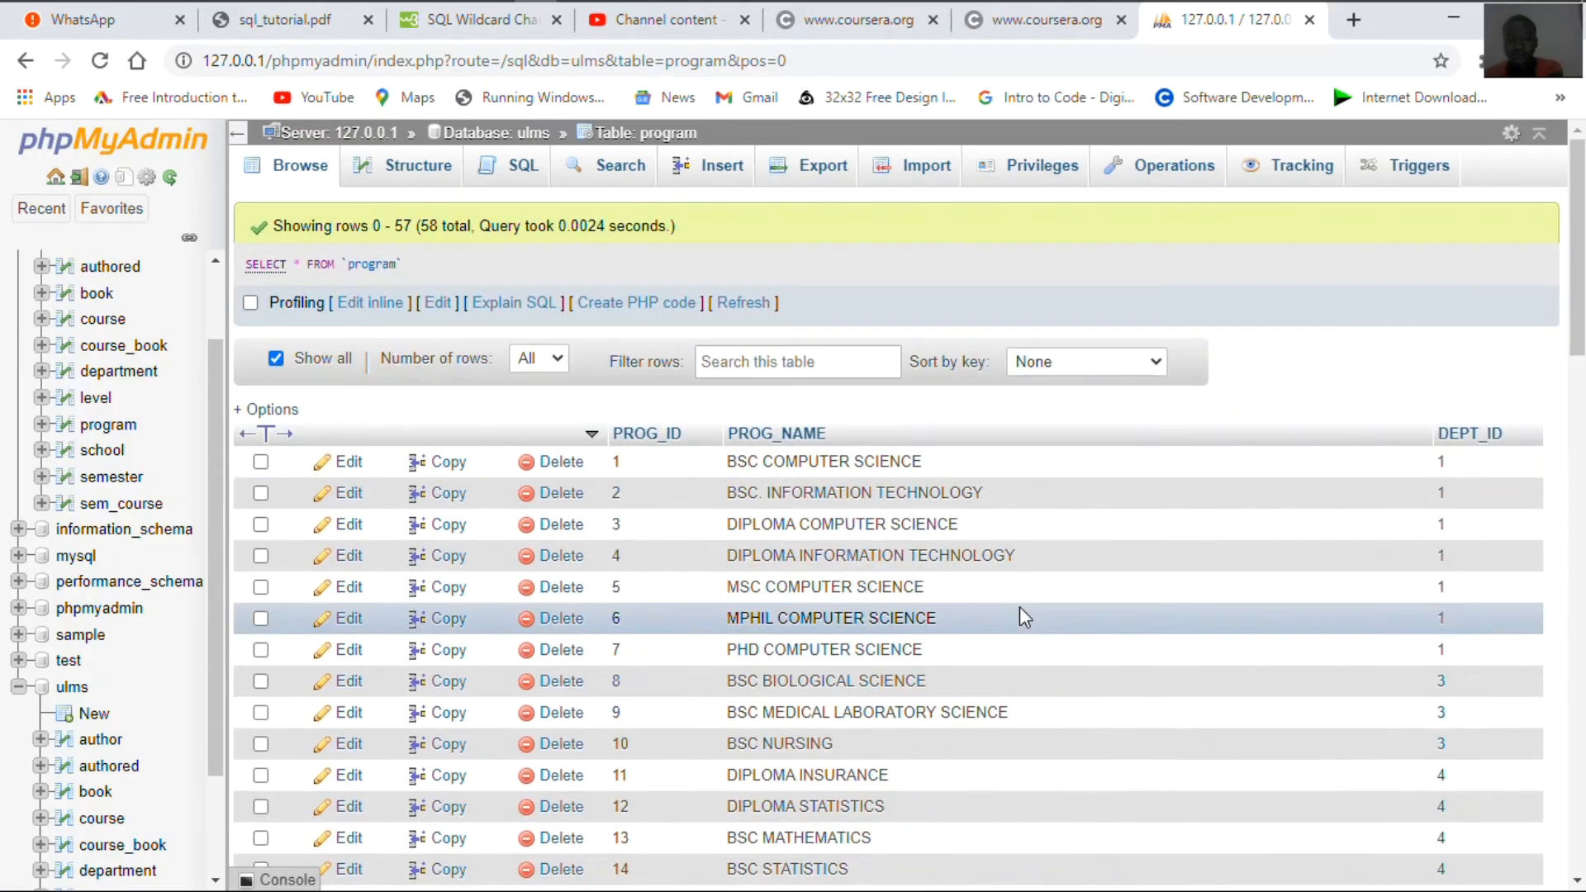
pyautogui.scroll(-2, 987, 474)
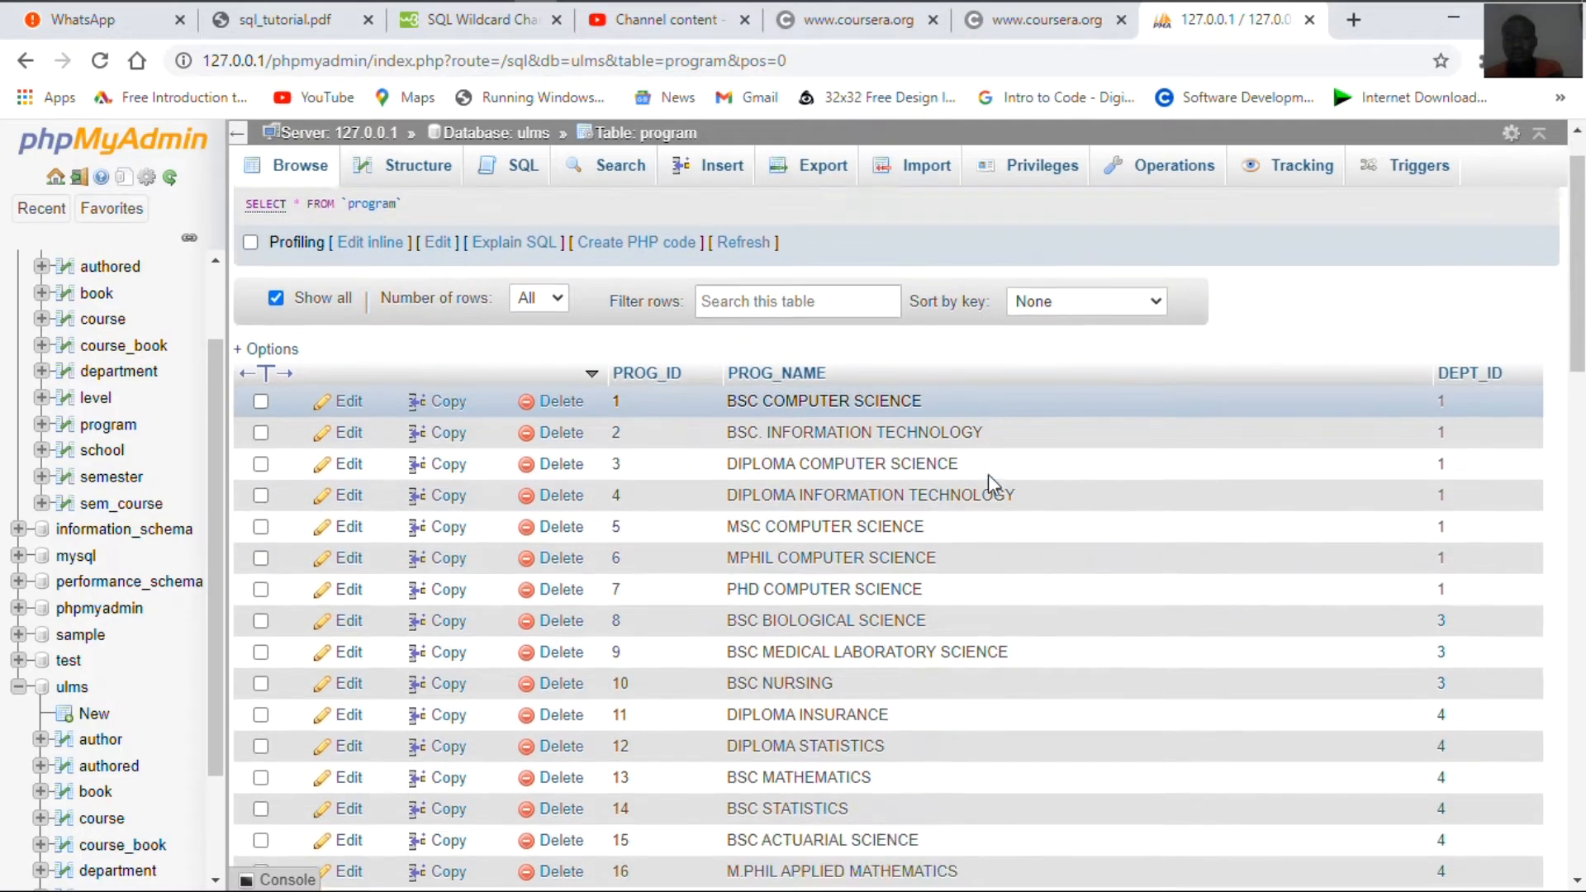
pyautogui.scroll(2, 987, 474)
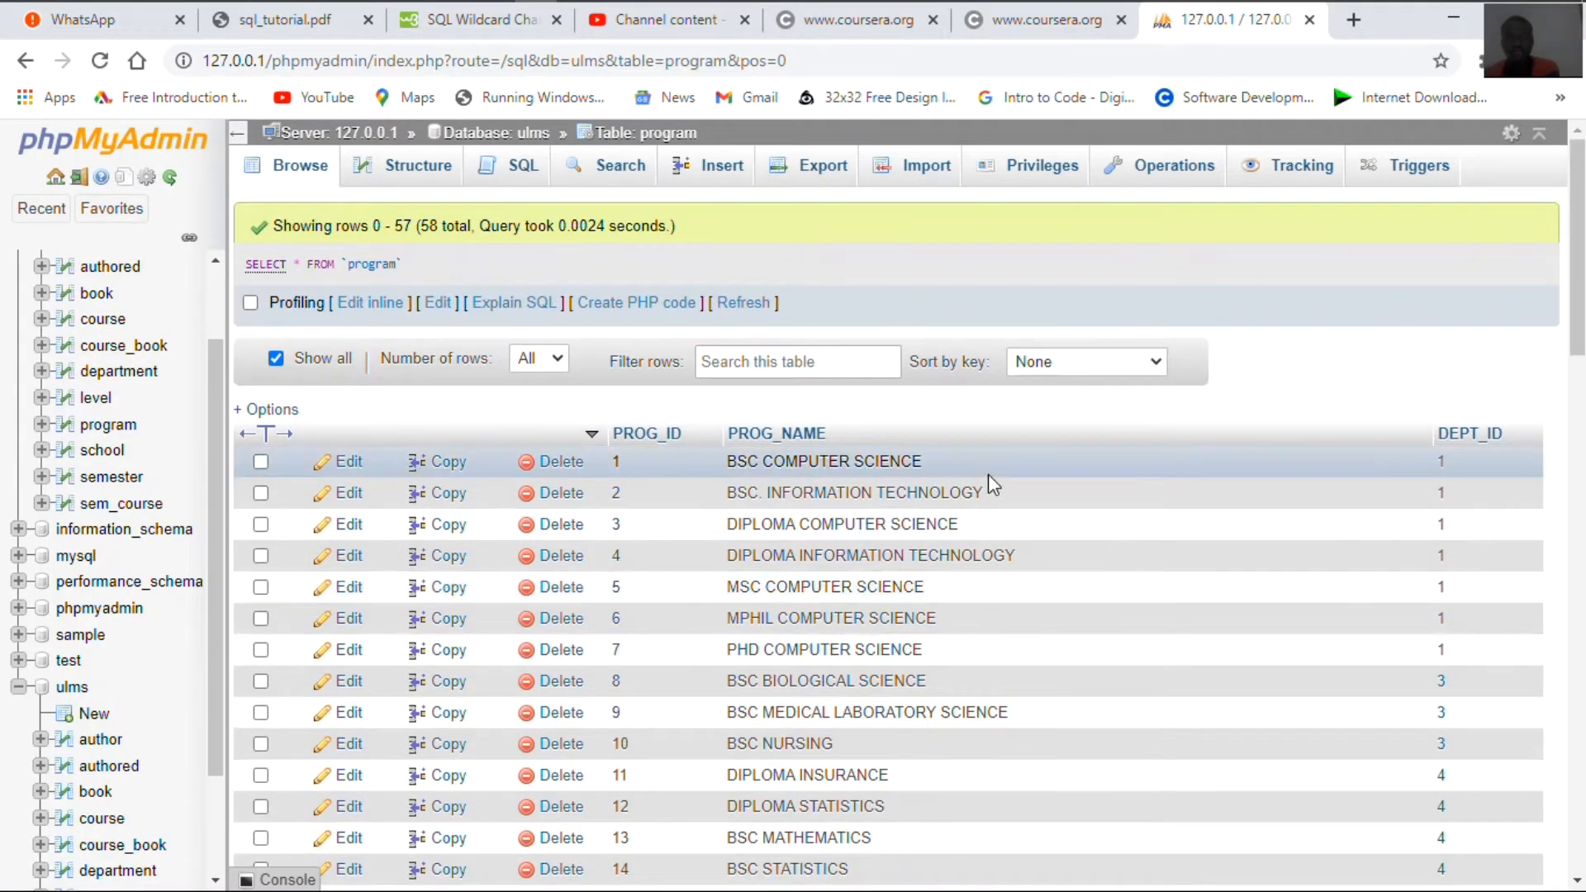
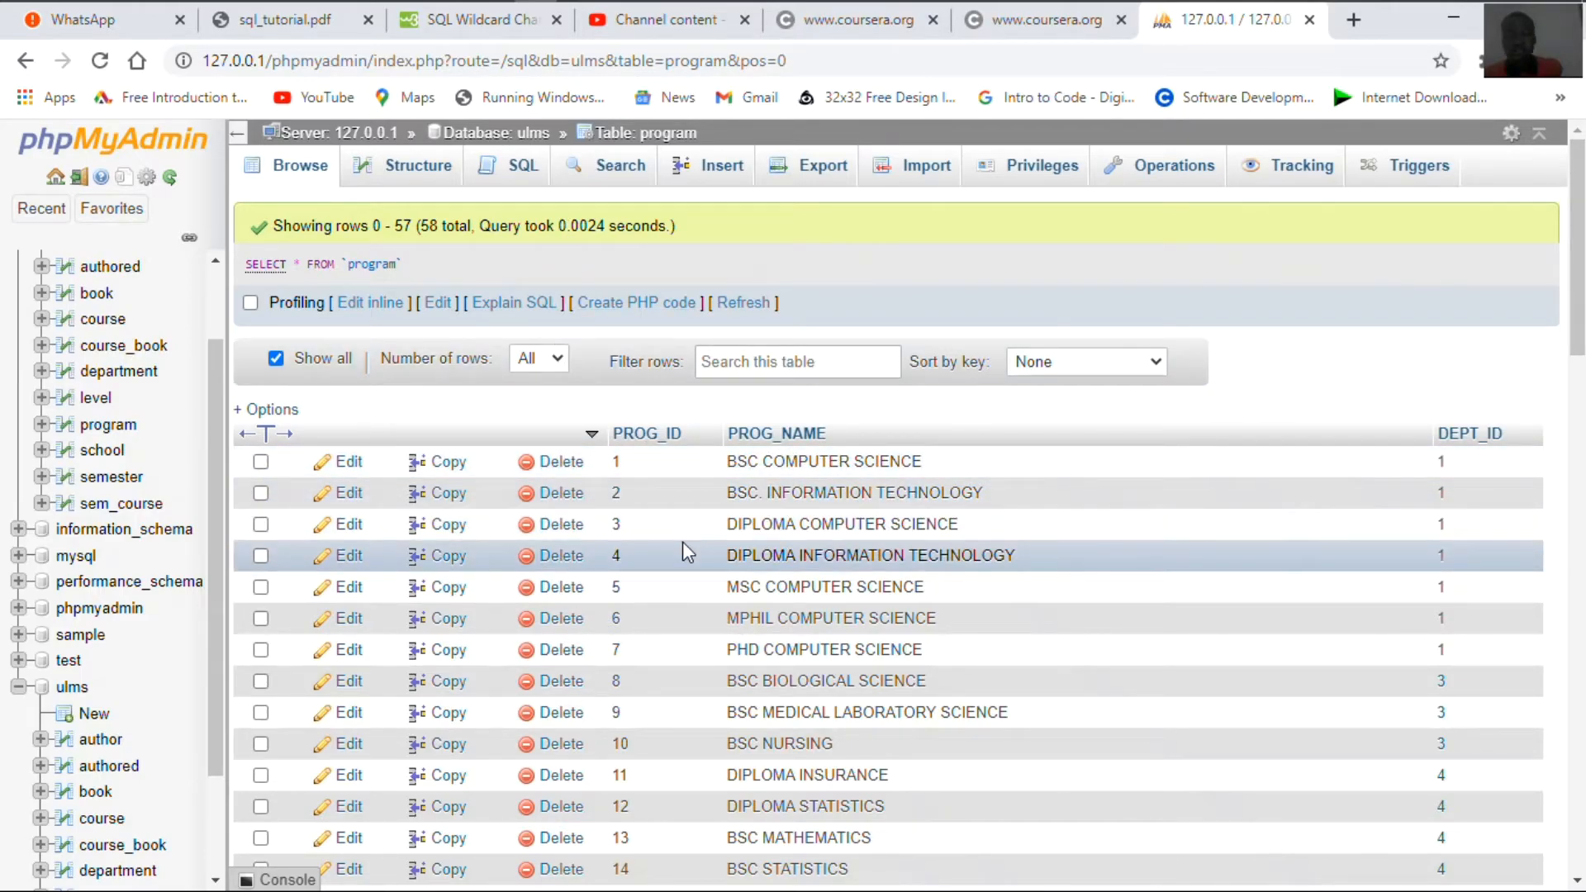
# Run the query SET FOREIGN_KEY_CHECKS=1; from the program table, replacing the default query, and return to the table's records
pyautogui.click(516, 165)
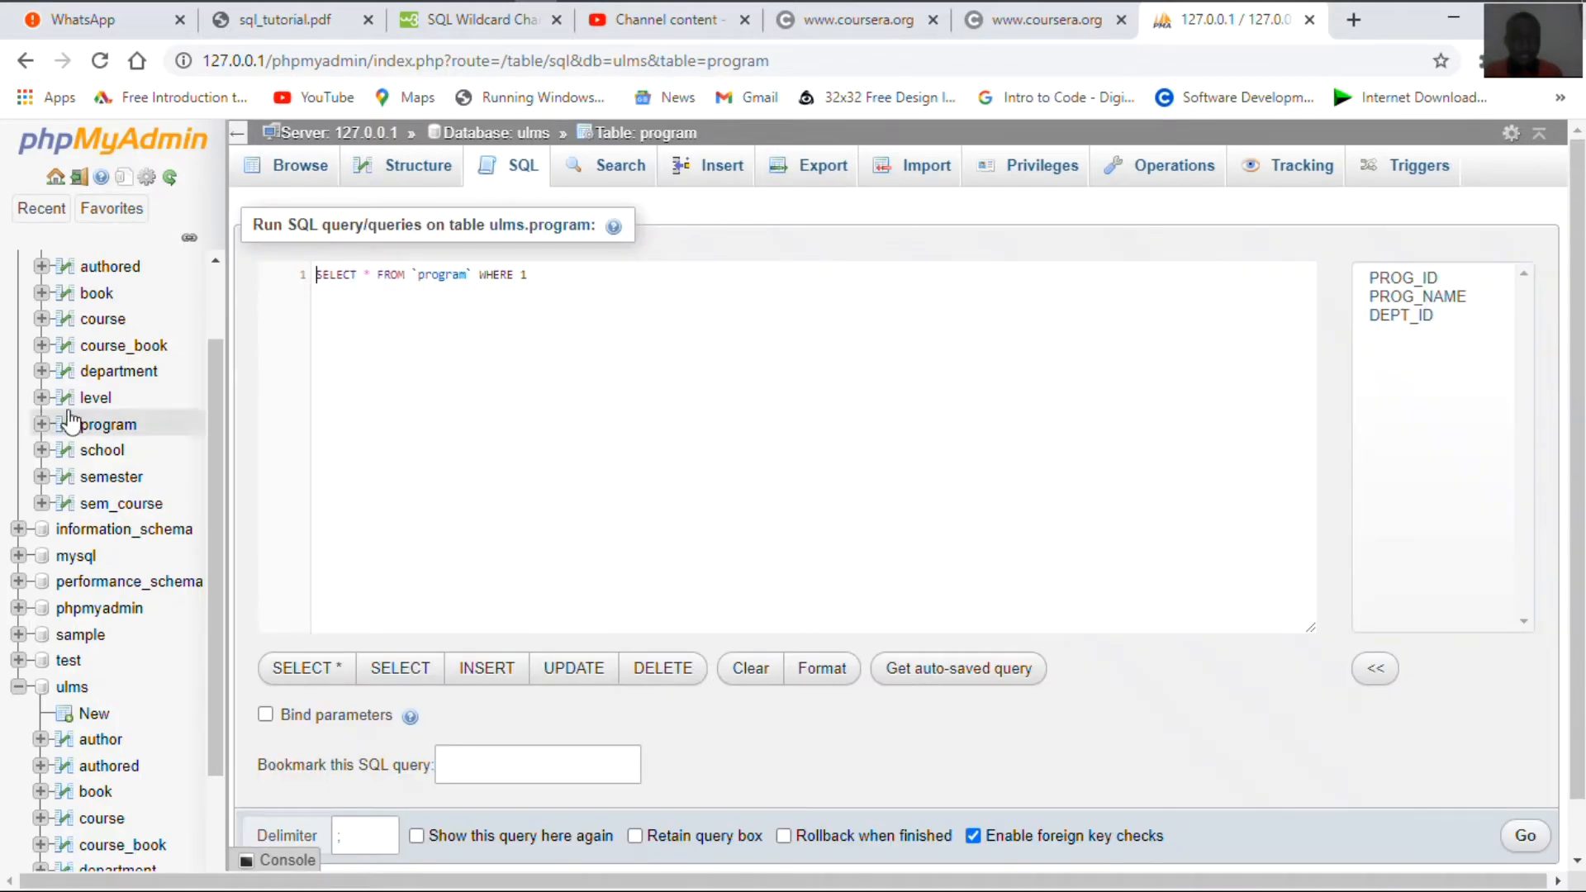
pyautogui.moveTo(438, 274); pyautogui.dragTo(312, 273)
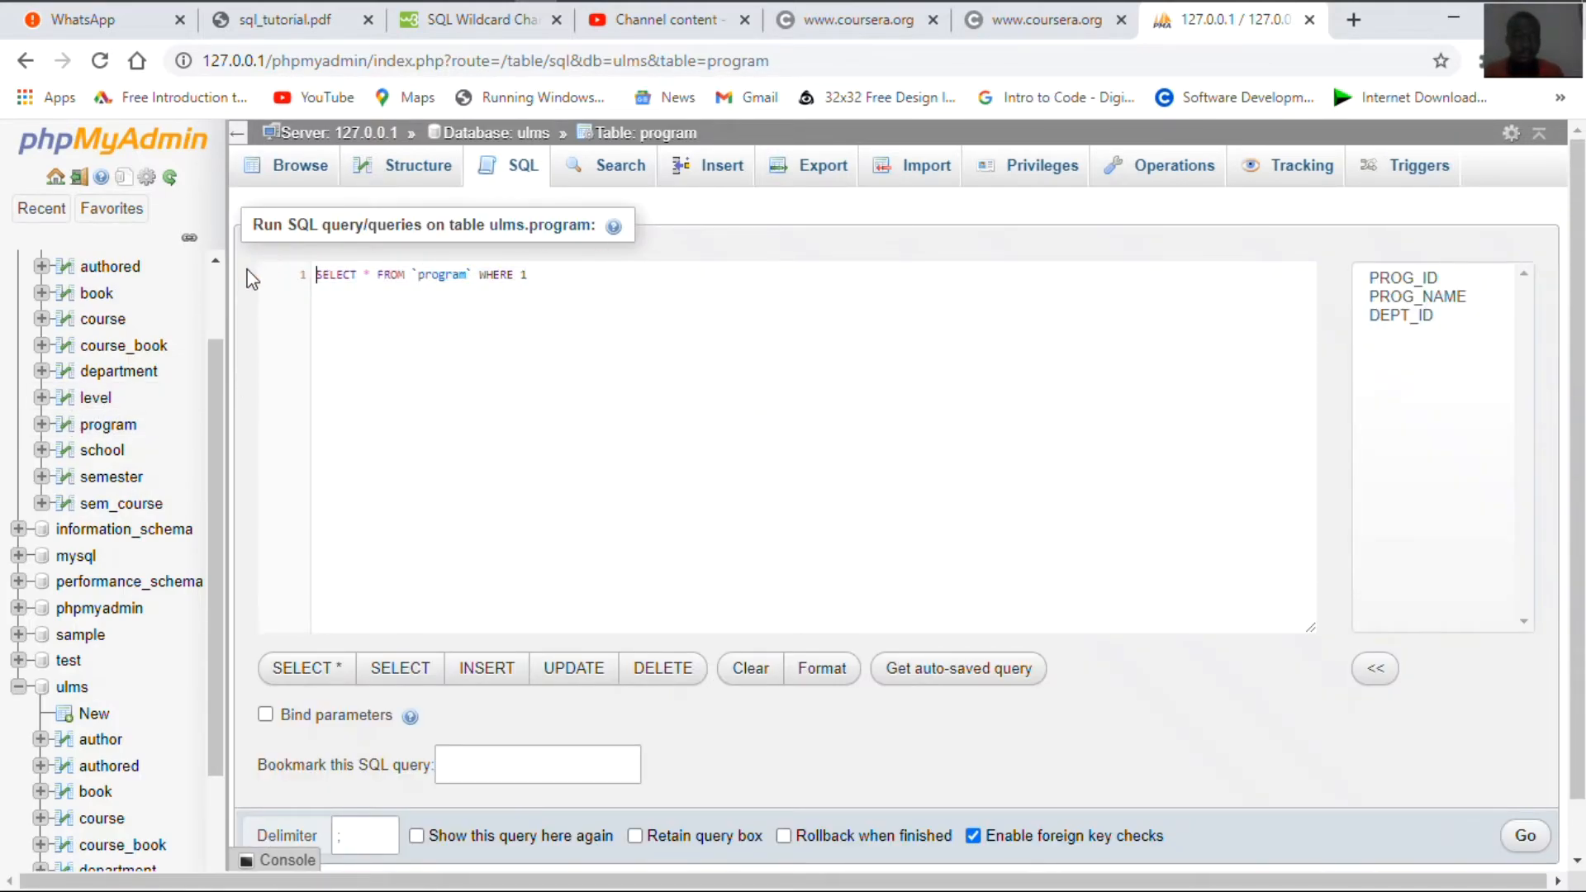
pyautogui.moveTo(542, 265); pyautogui.dragTo(583, 275)
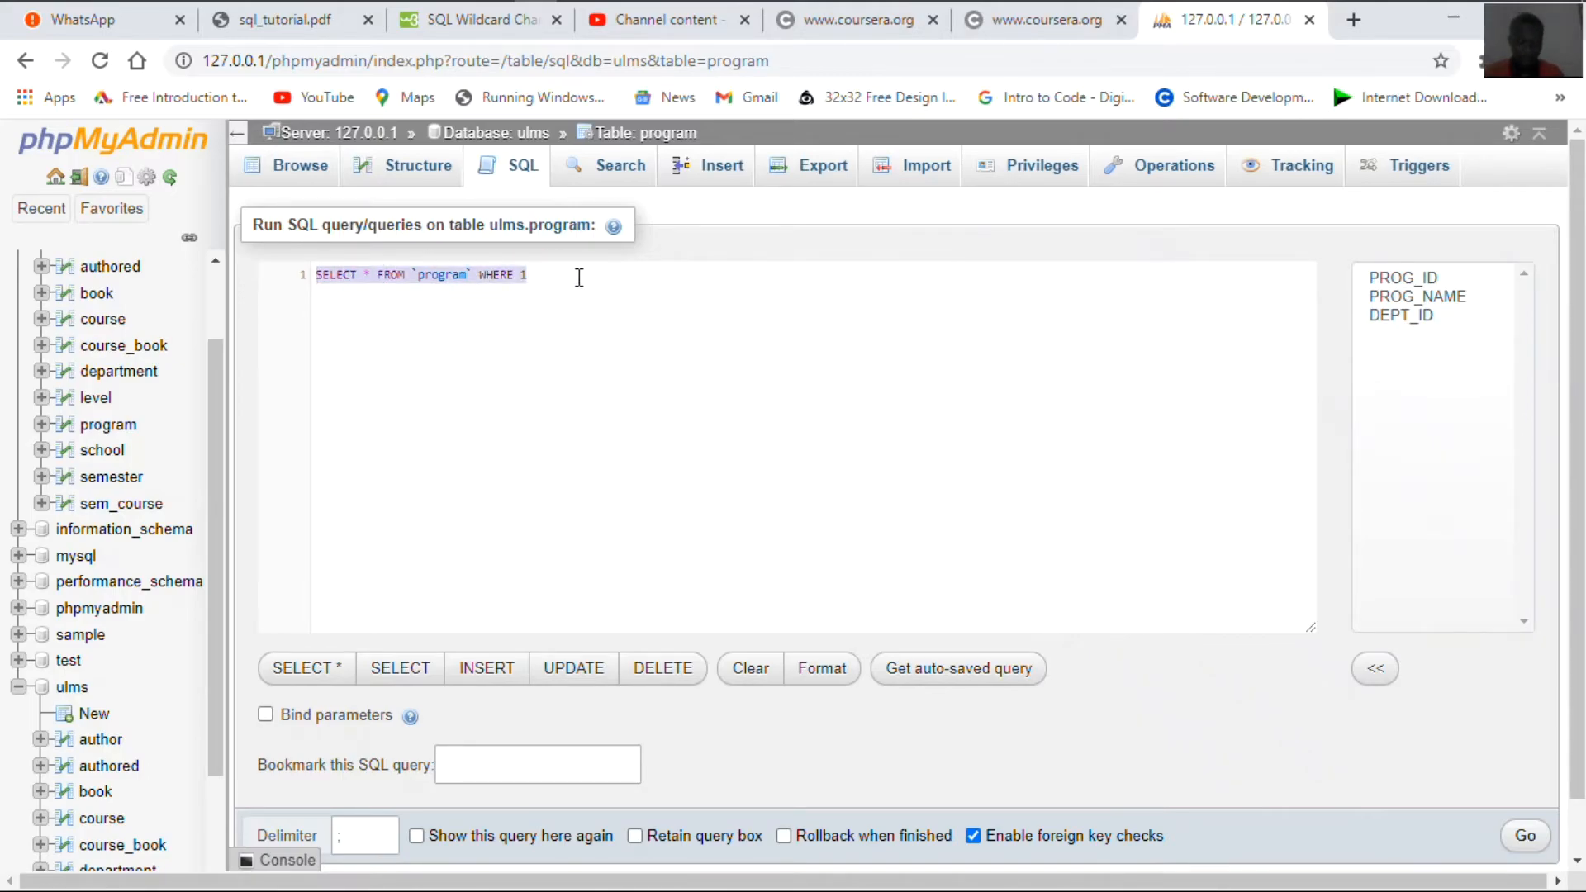
pyautogui.write('SET FORE')
pyautogui.press('Return')
pyautogui.write('_')
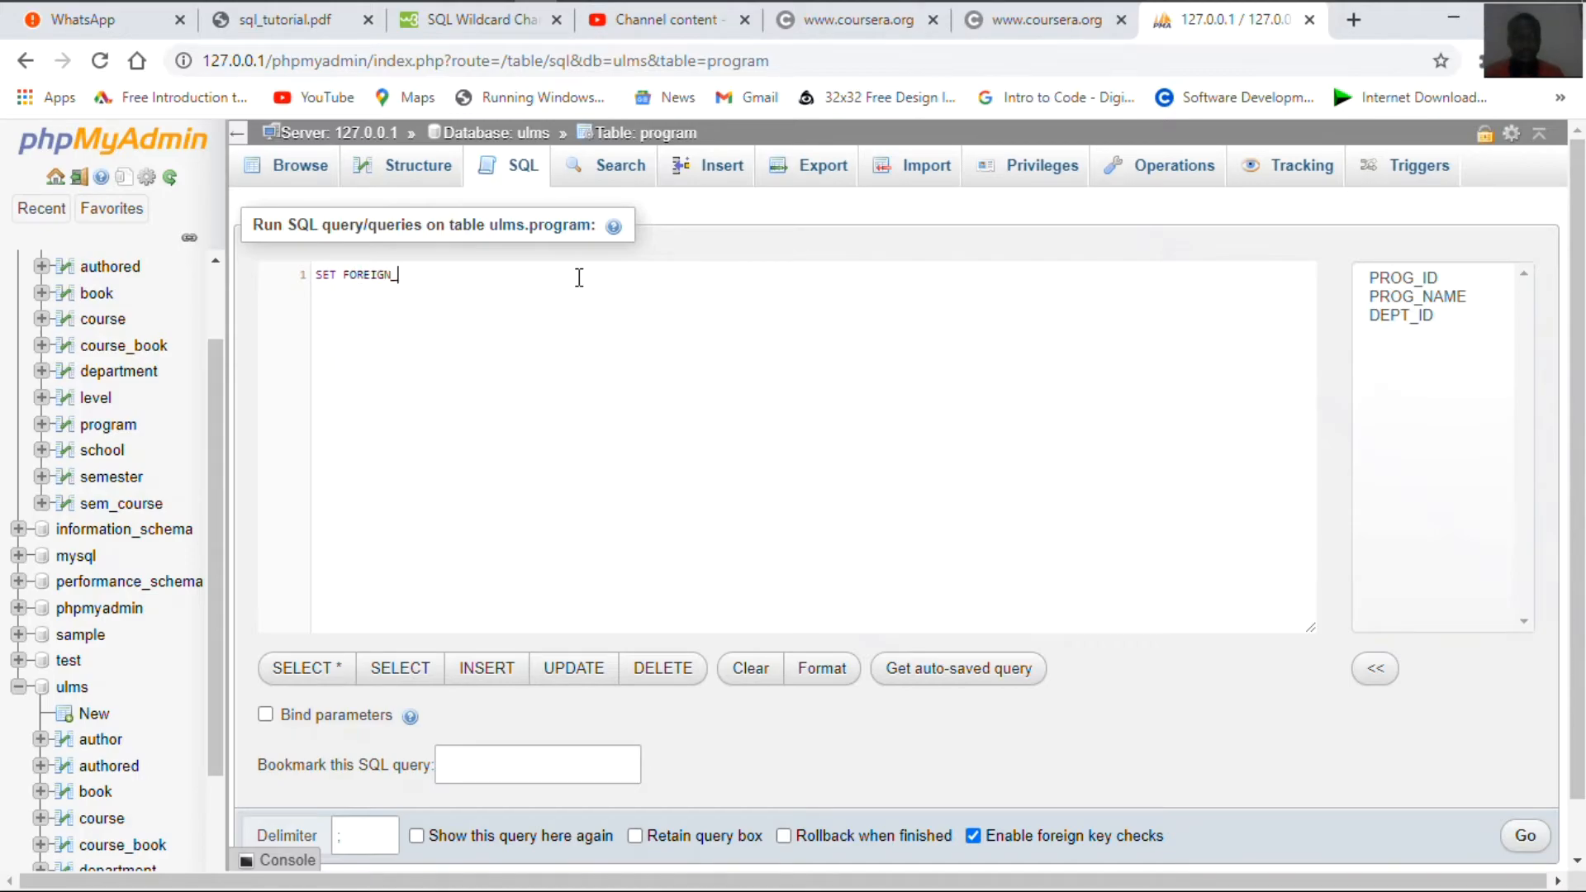
pyautogui.write('KEY_CHECKS=1;')
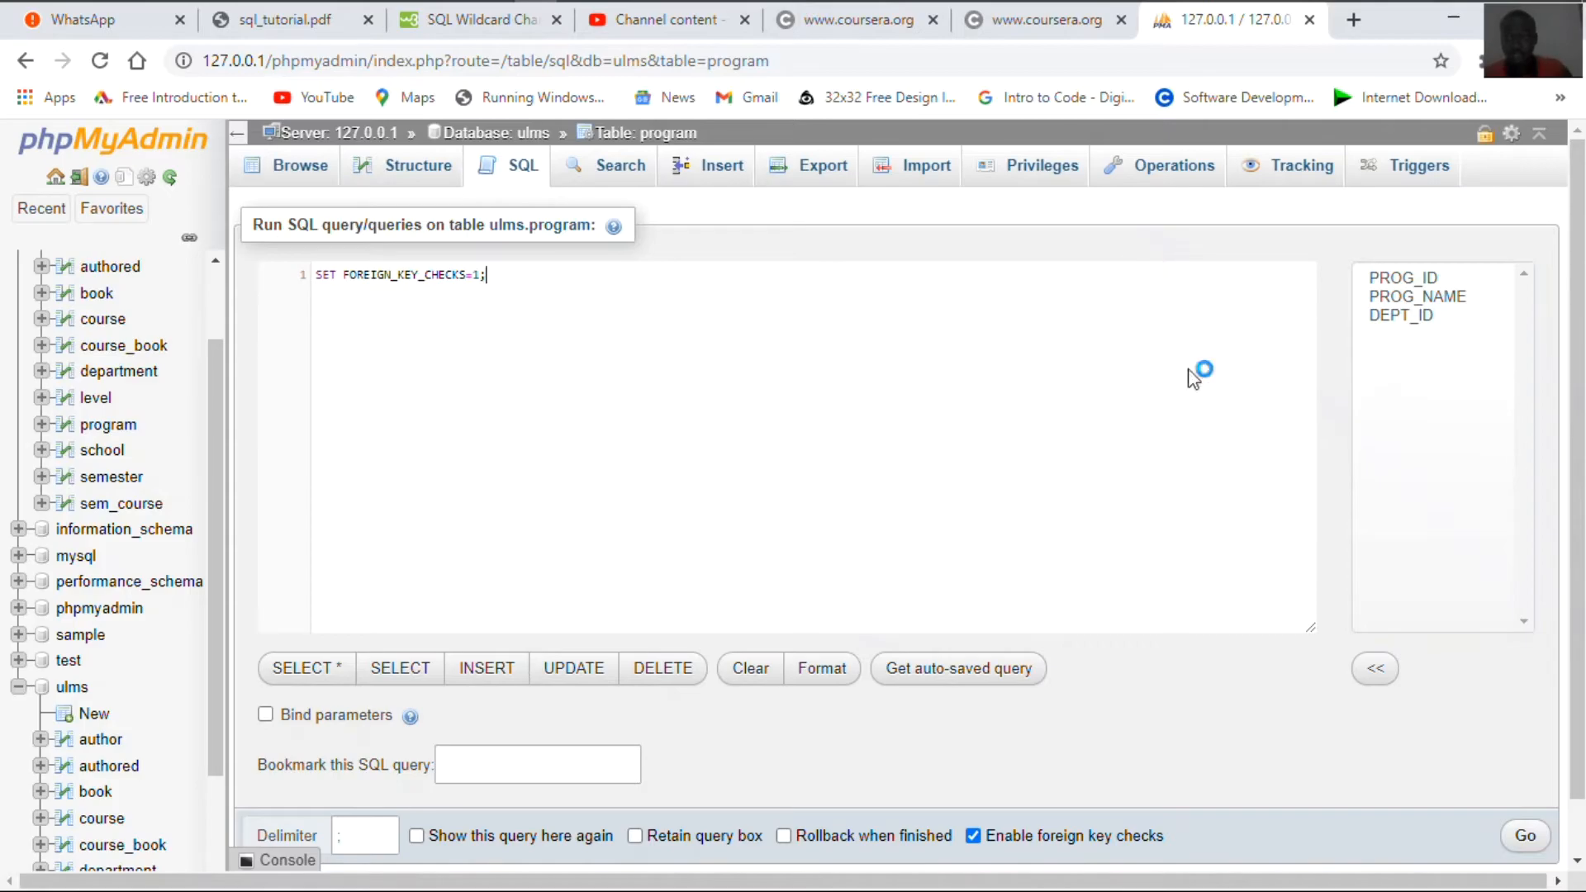
pyautogui.click(1516, 848)
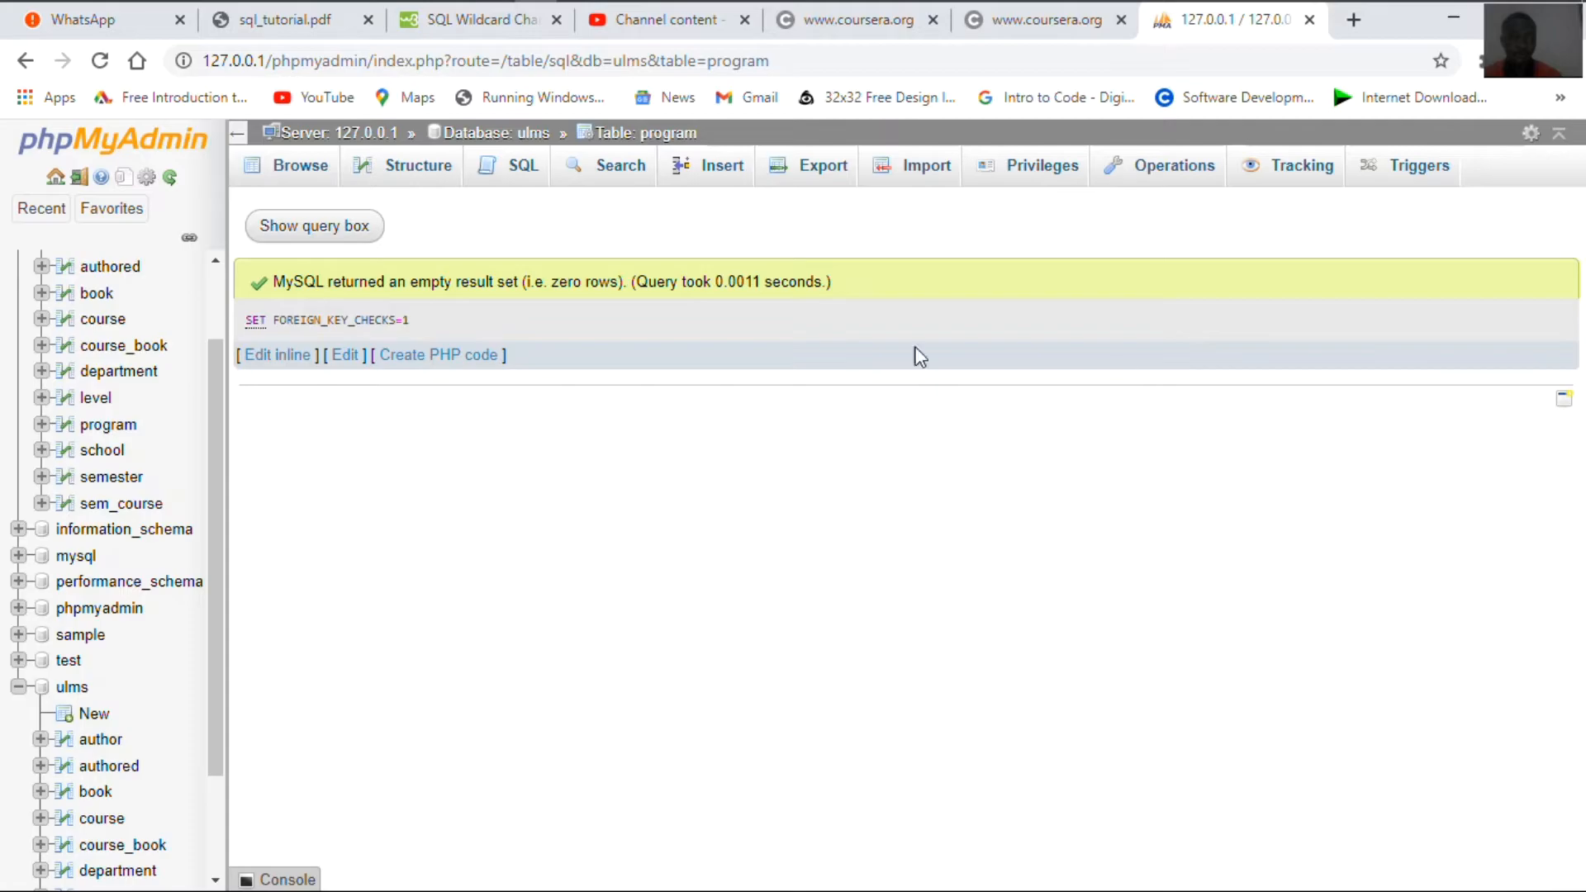
pyautogui.click(301, 169)
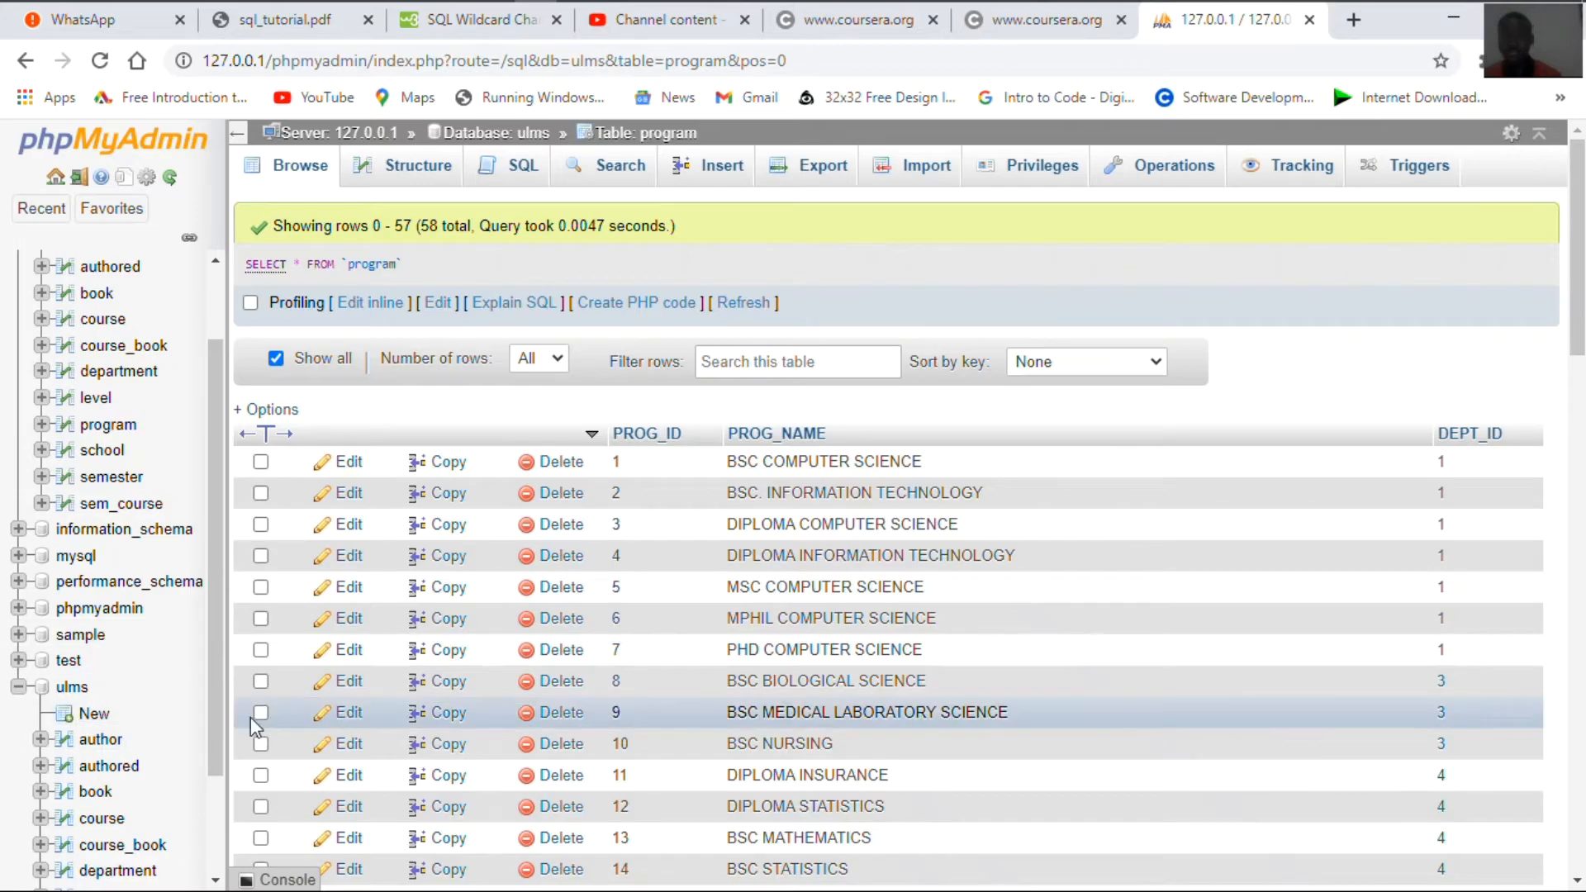
# Start a SQL query on the ulms database that selects school.SCHOOL_NAME
pyautogui.click(71, 688)
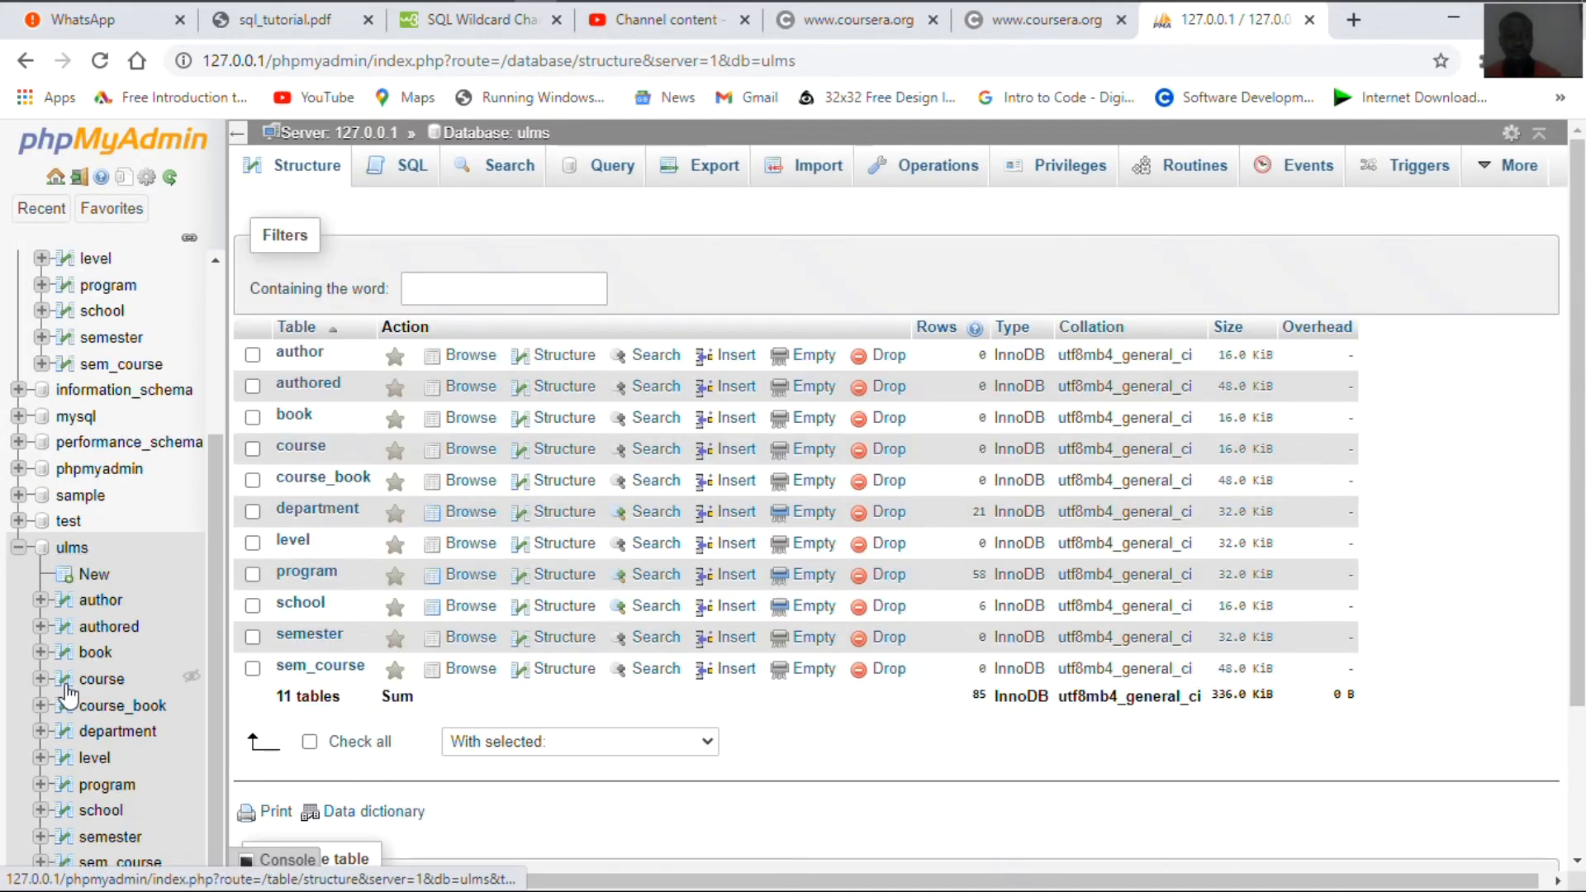
pyautogui.click(409, 177)
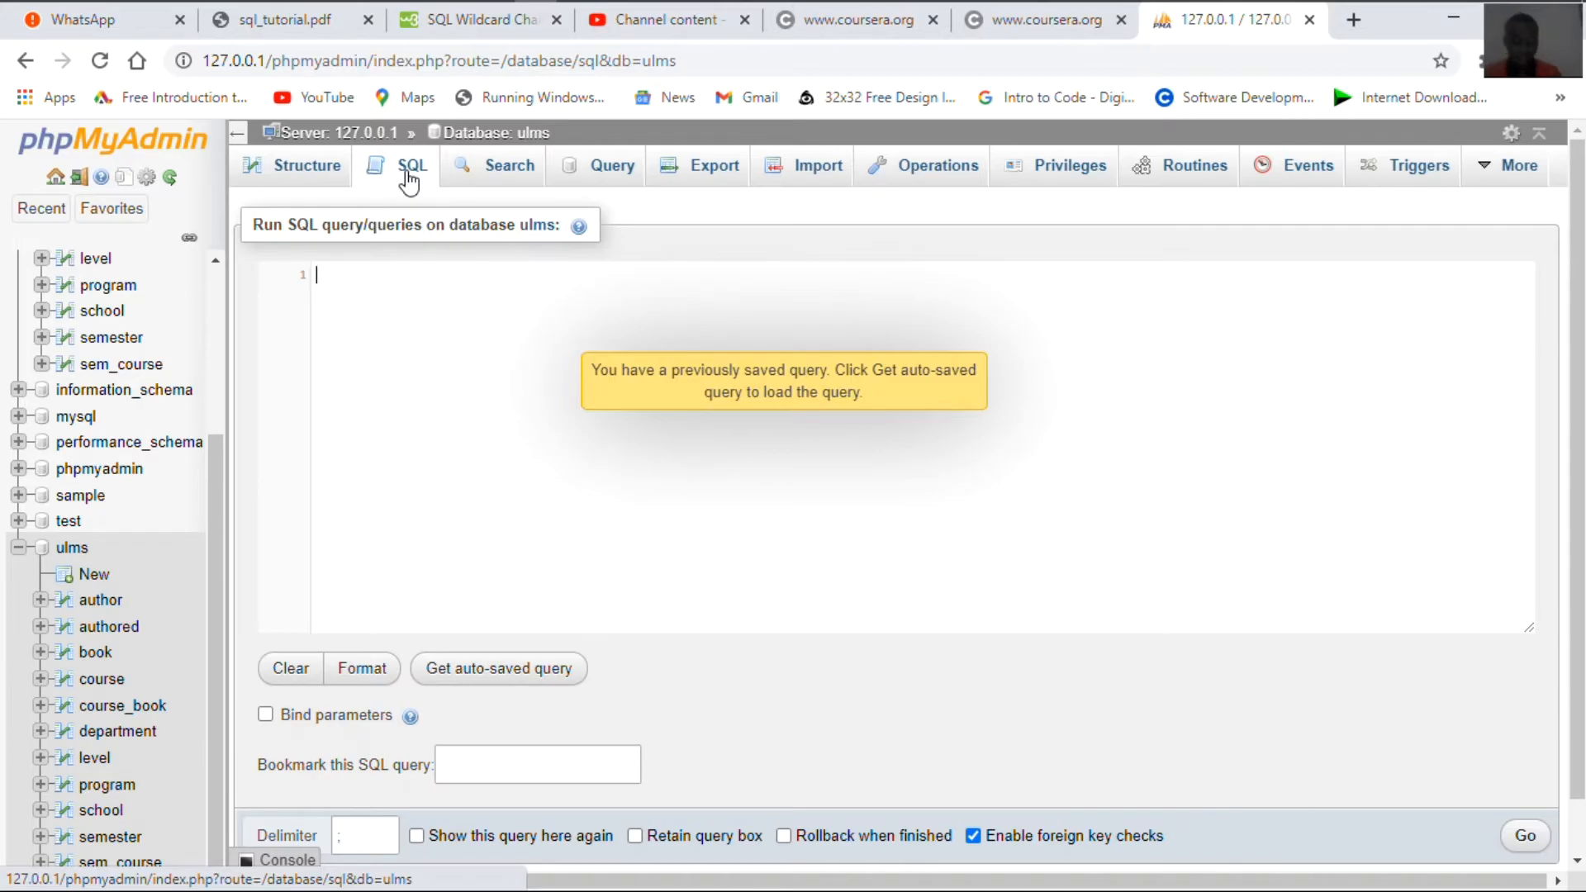
pyautogui.write('SELECT ')
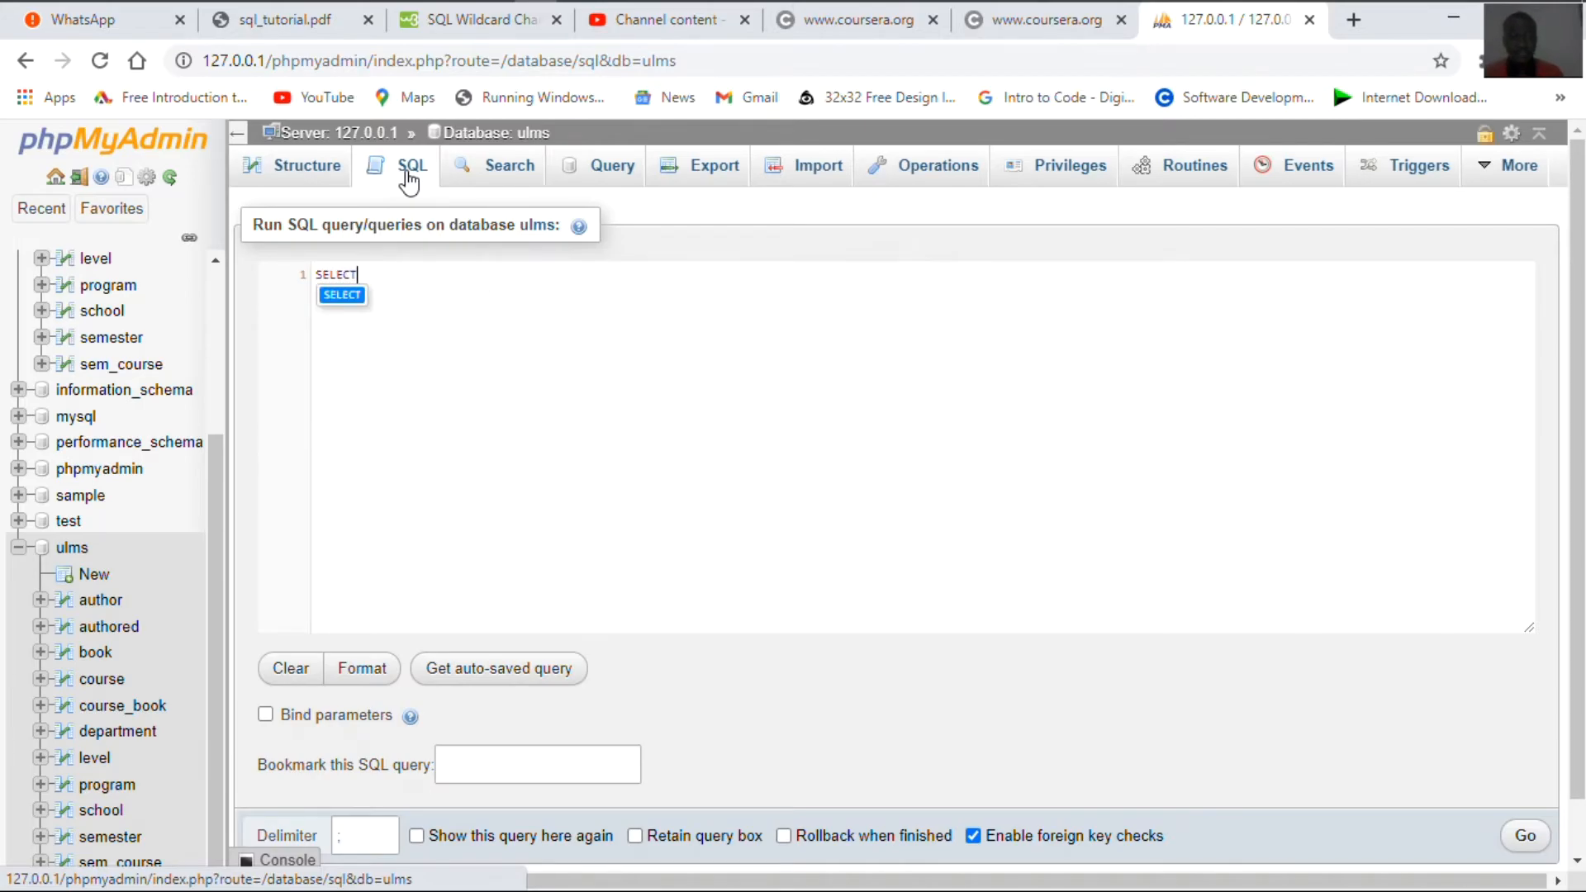
pyautogui.write('SCH')
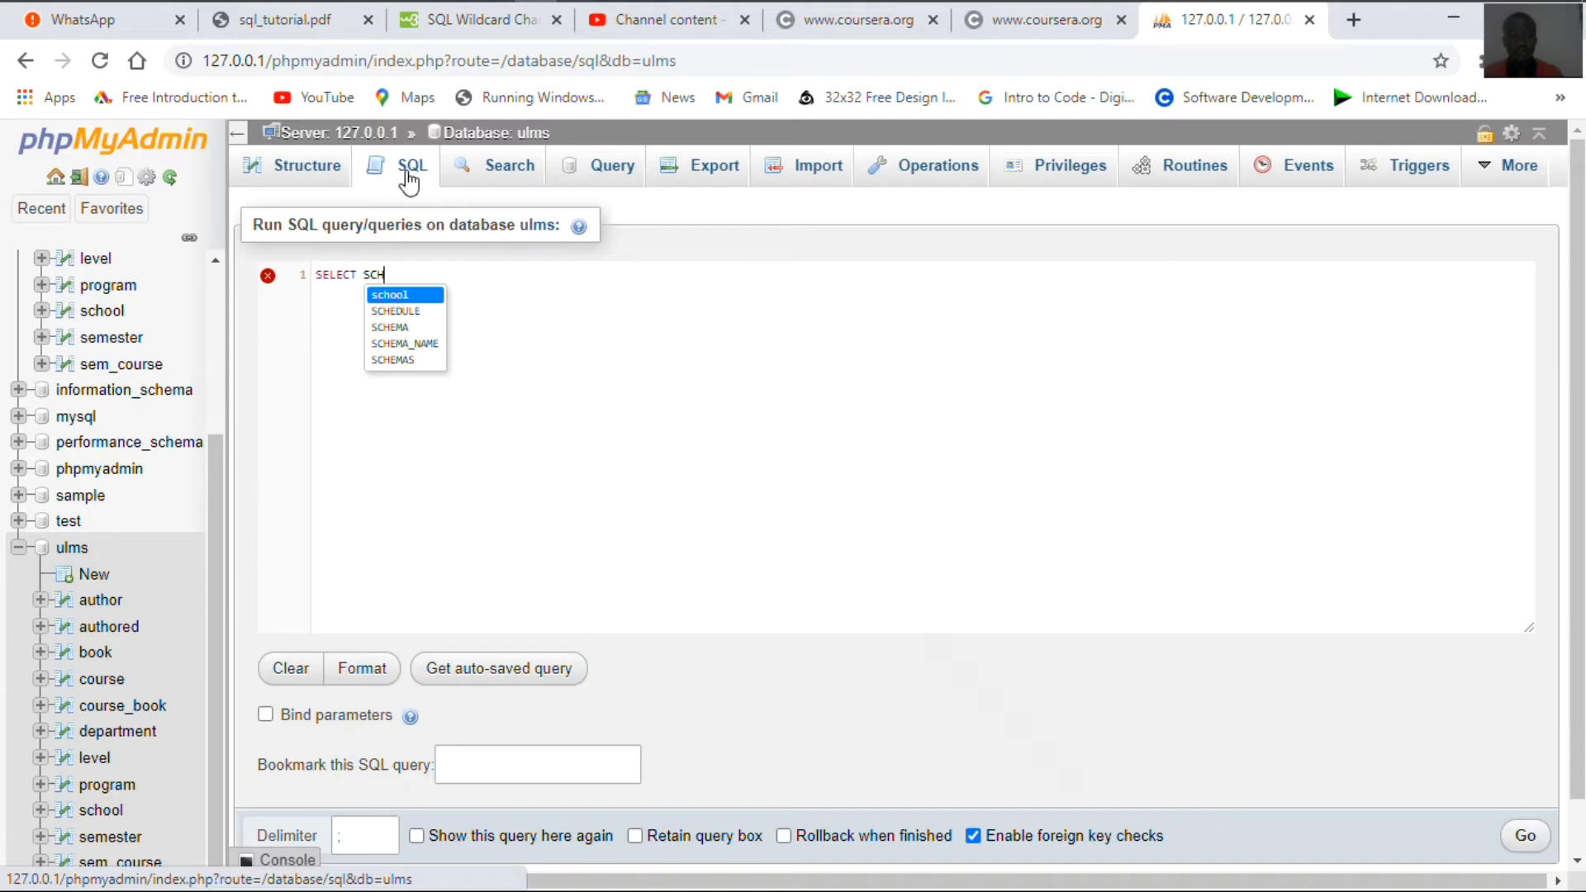
pyautogui.press('Return')
pyautogui.write('.')
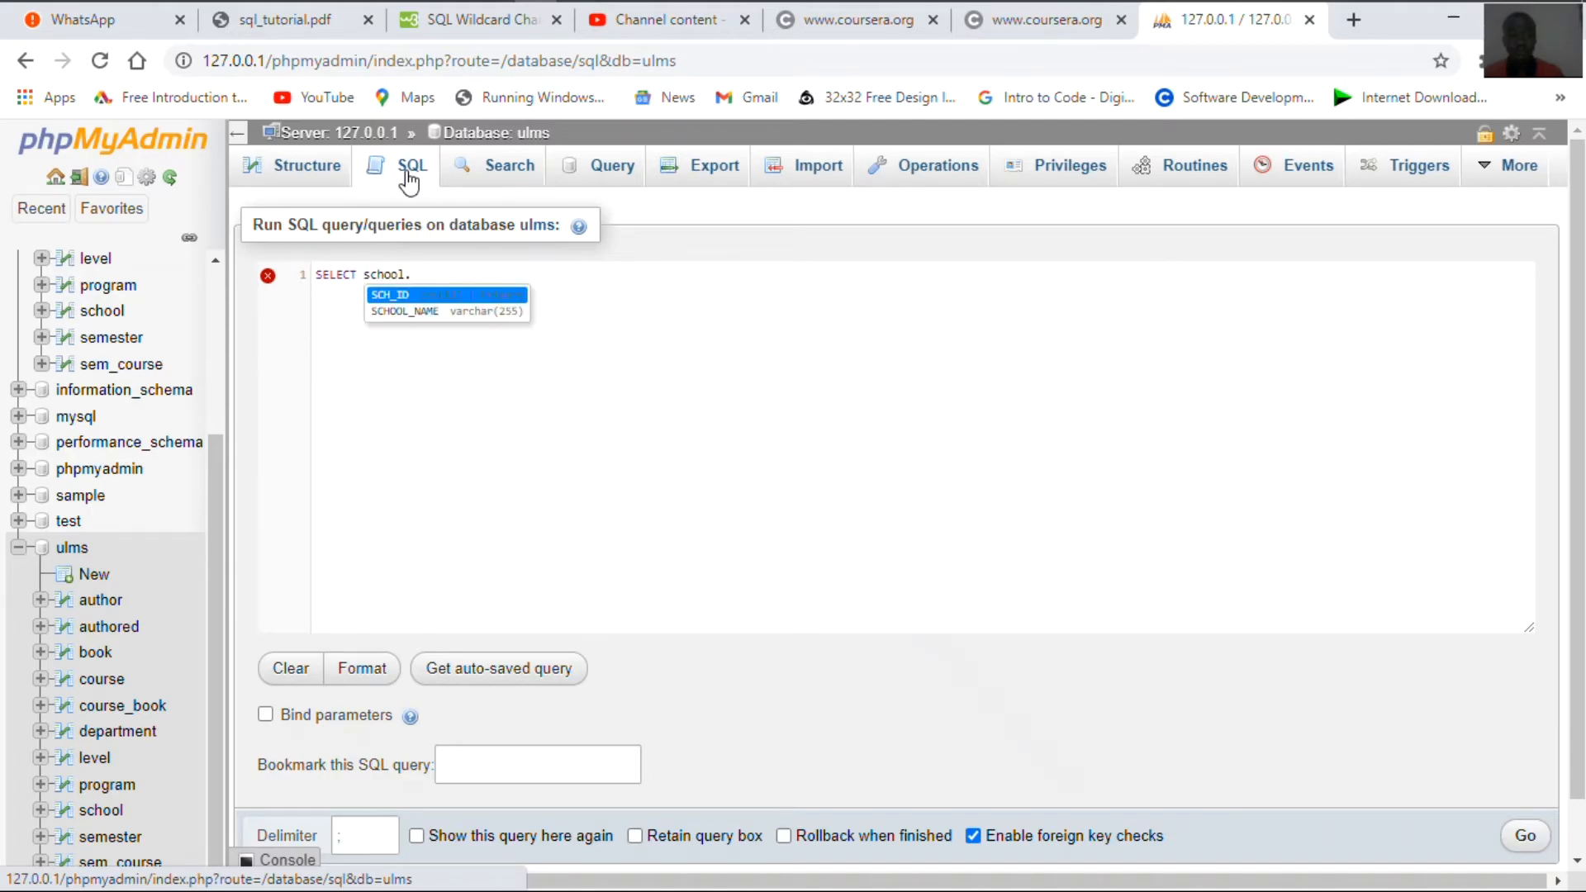
pyautogui.press('Down')
pyautogui.press('Return')
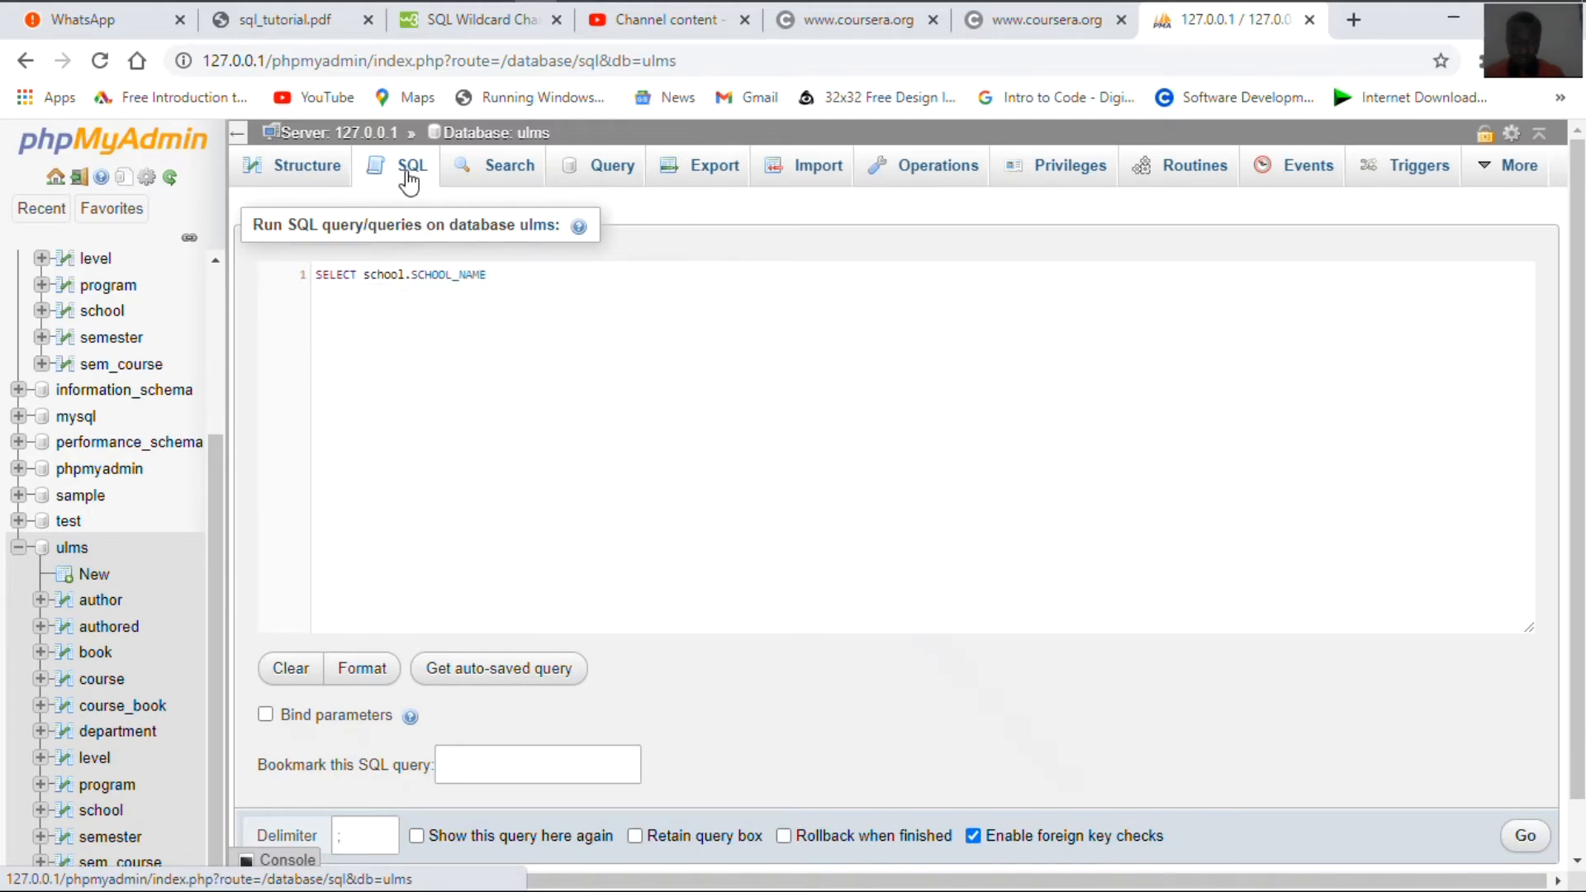
# Add department.DEPT_NAME and program.PROG_NAME to the query's SELECT list
pyautogui.write(',department')
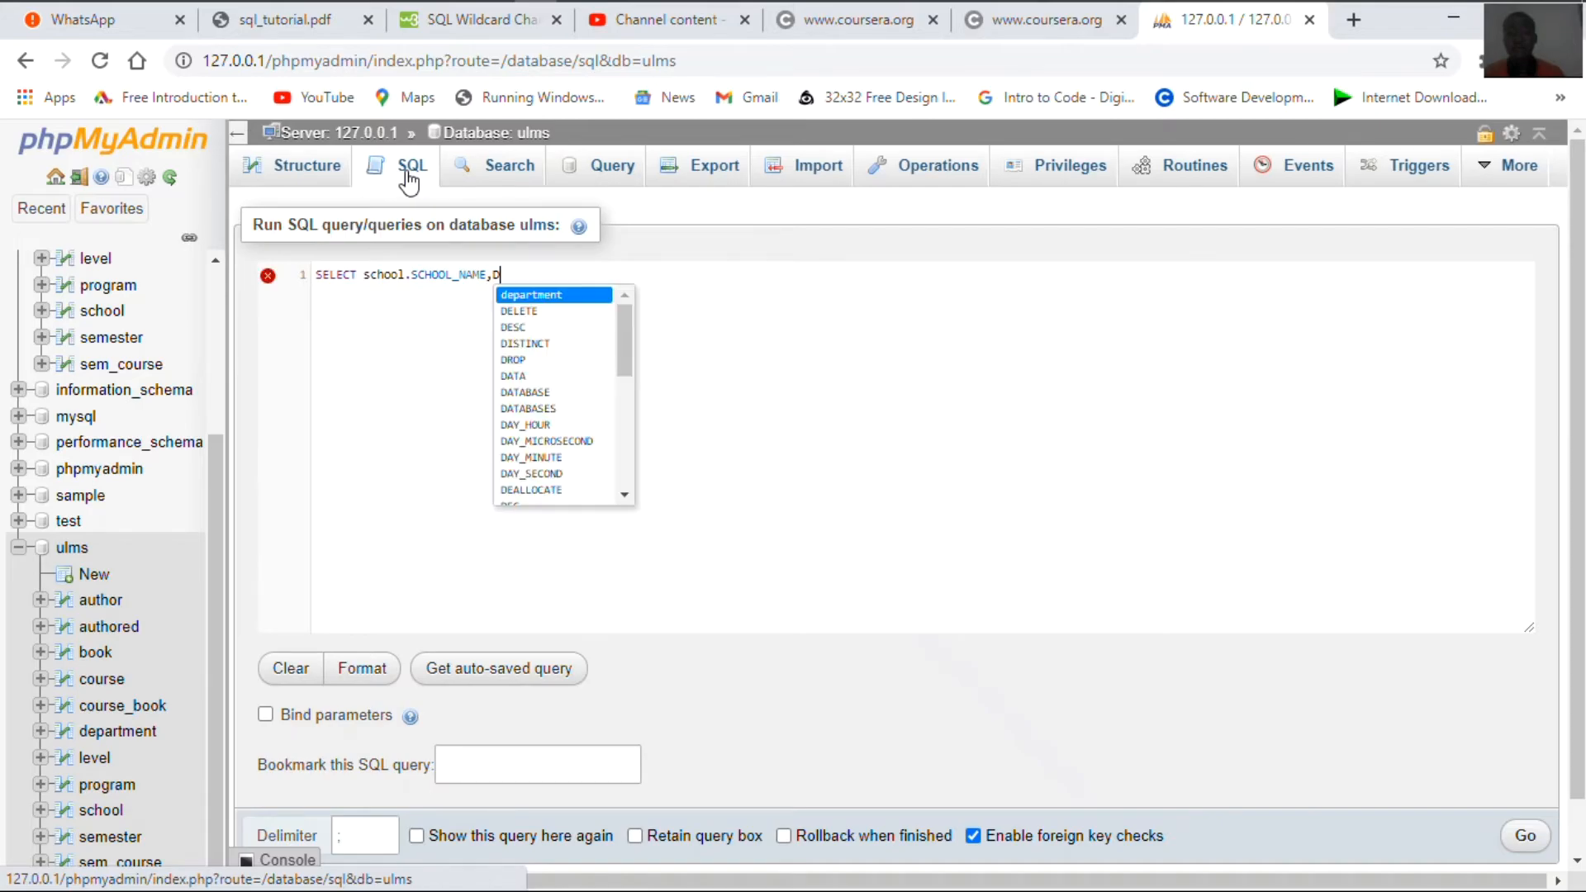
pyautogui.write('.D')
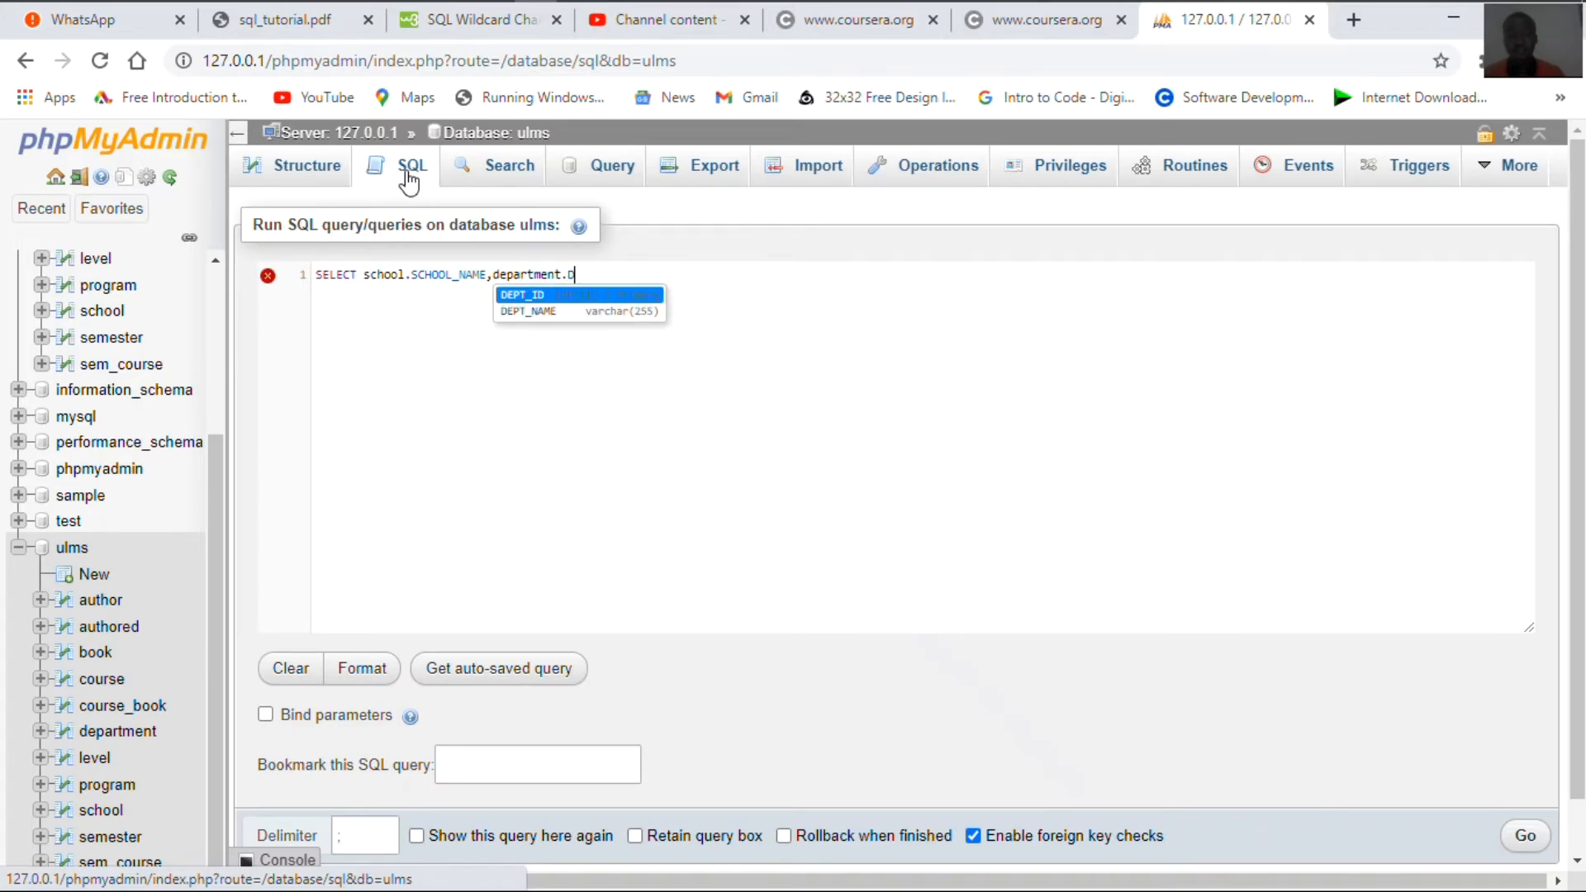
pyautogui.press('Down')
pyautogui.press('Return')
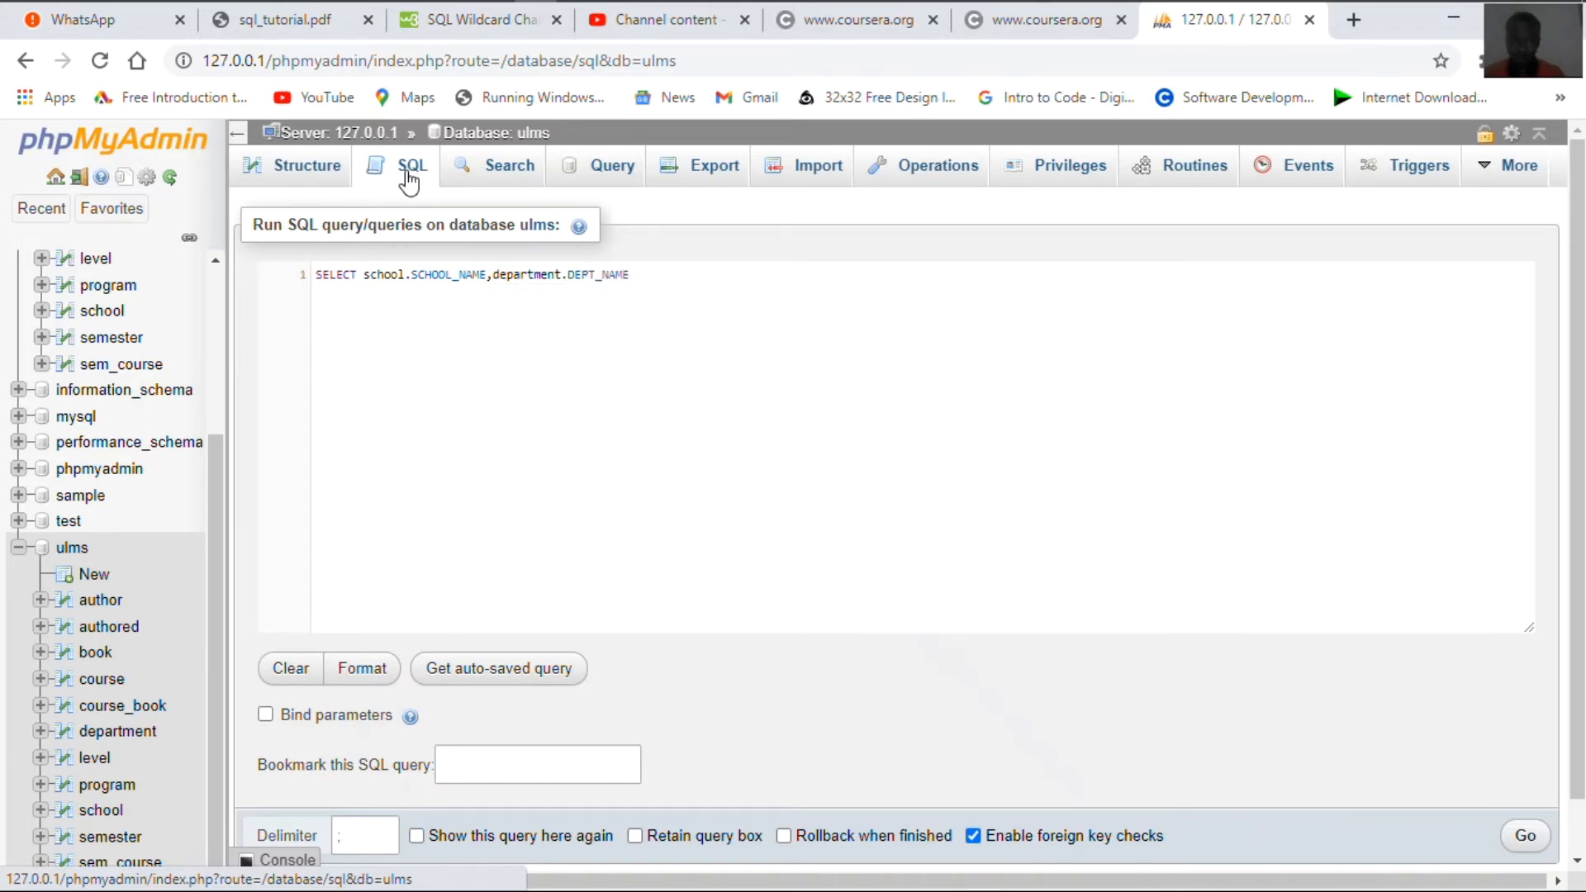
pyautogui.write(',')
pyautogui.write('program.')
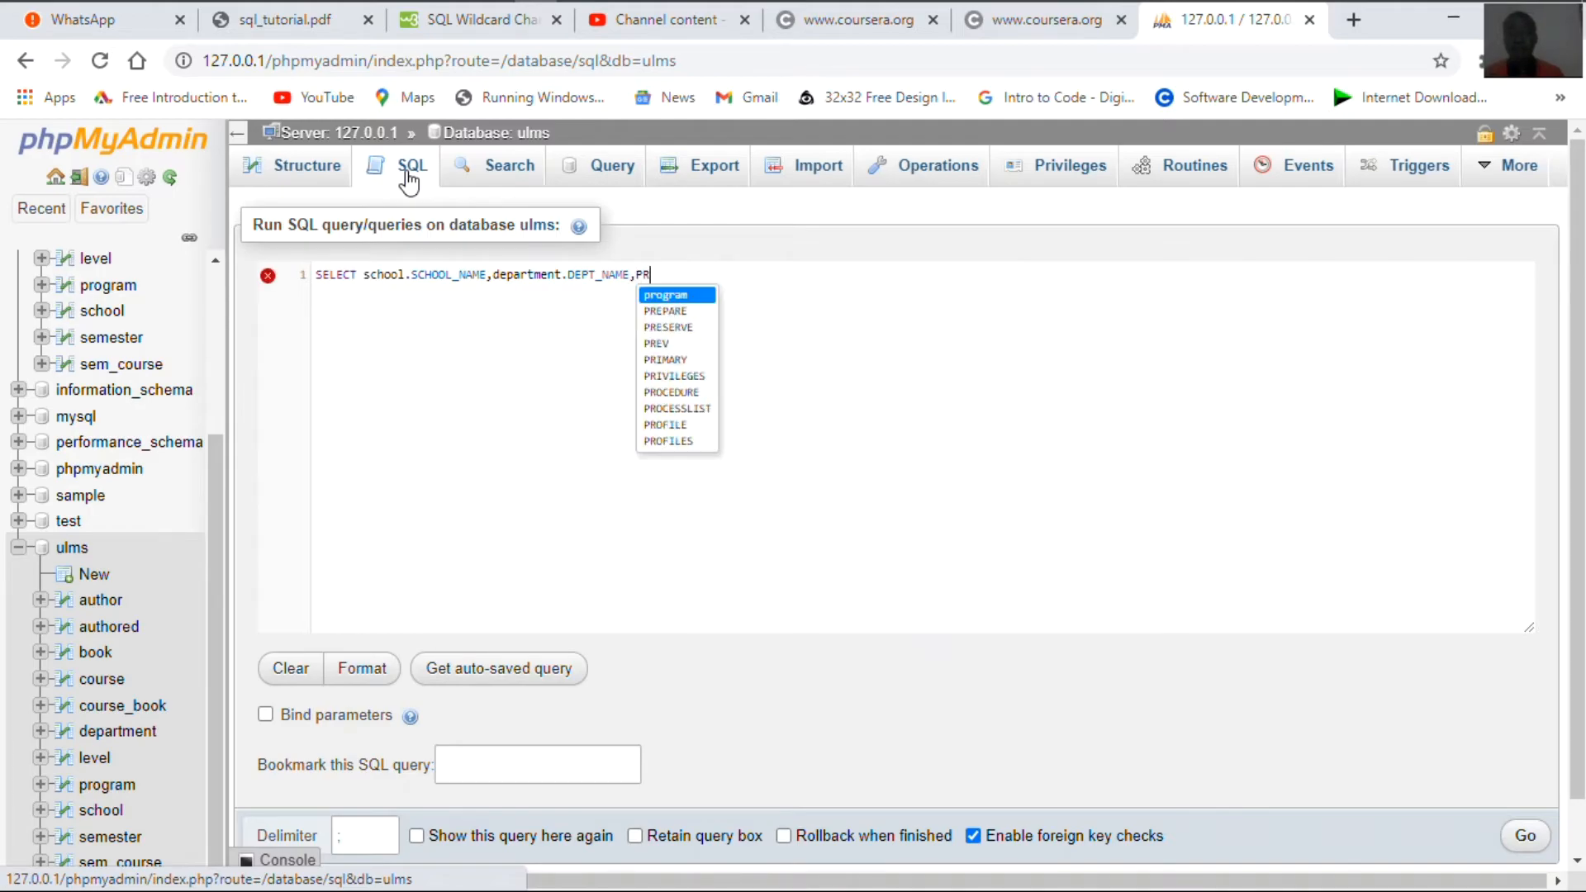
pyautogui.write('PR')
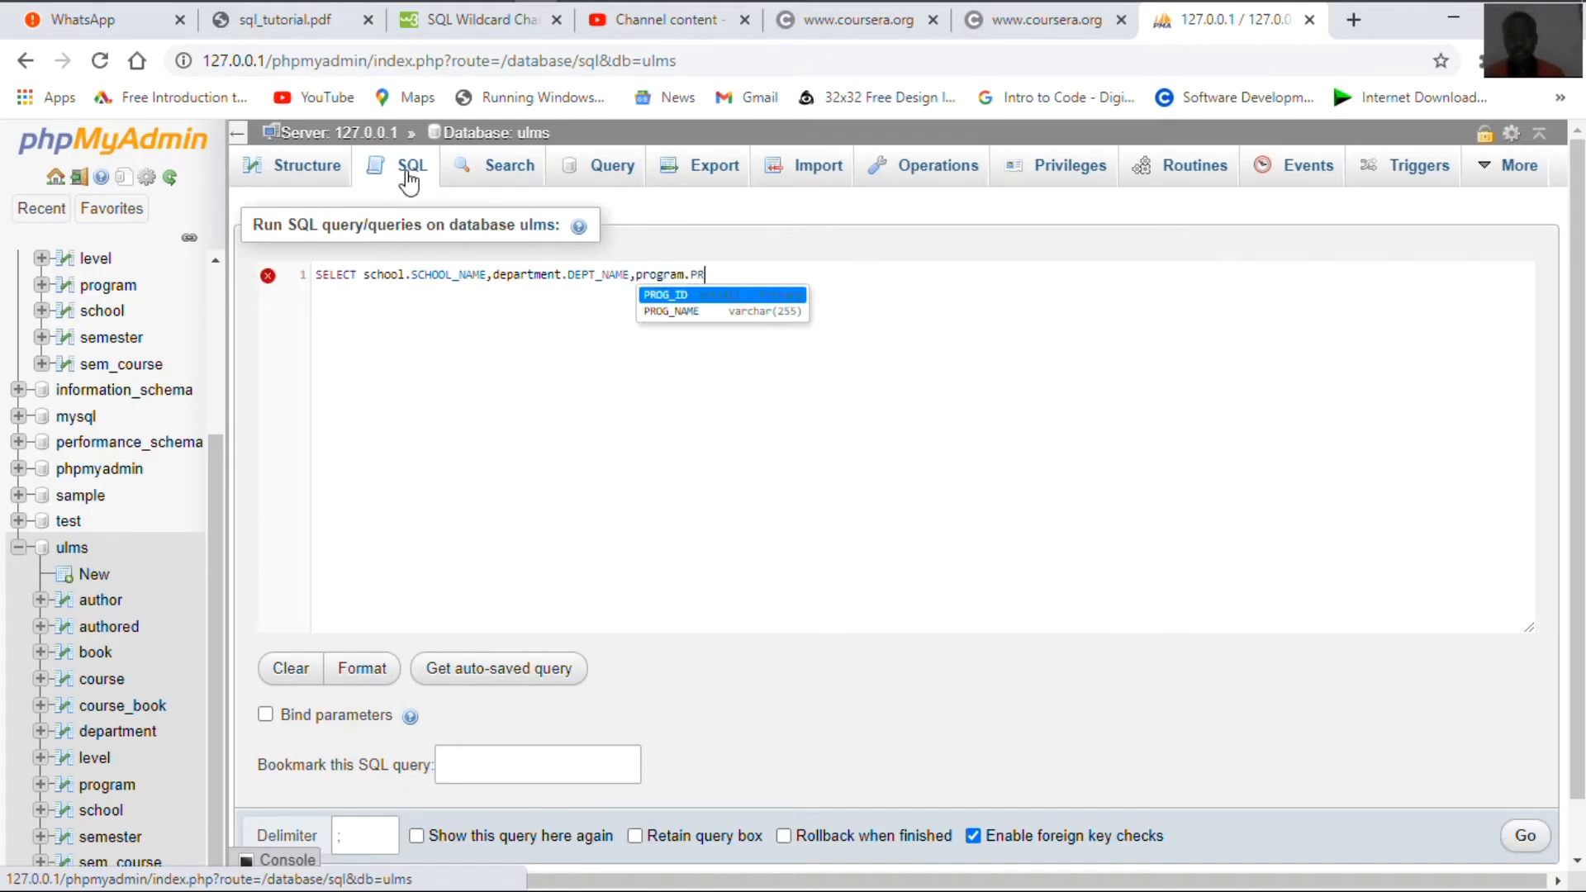
pyautogui.press('Down')
pyautogui.press('Return')
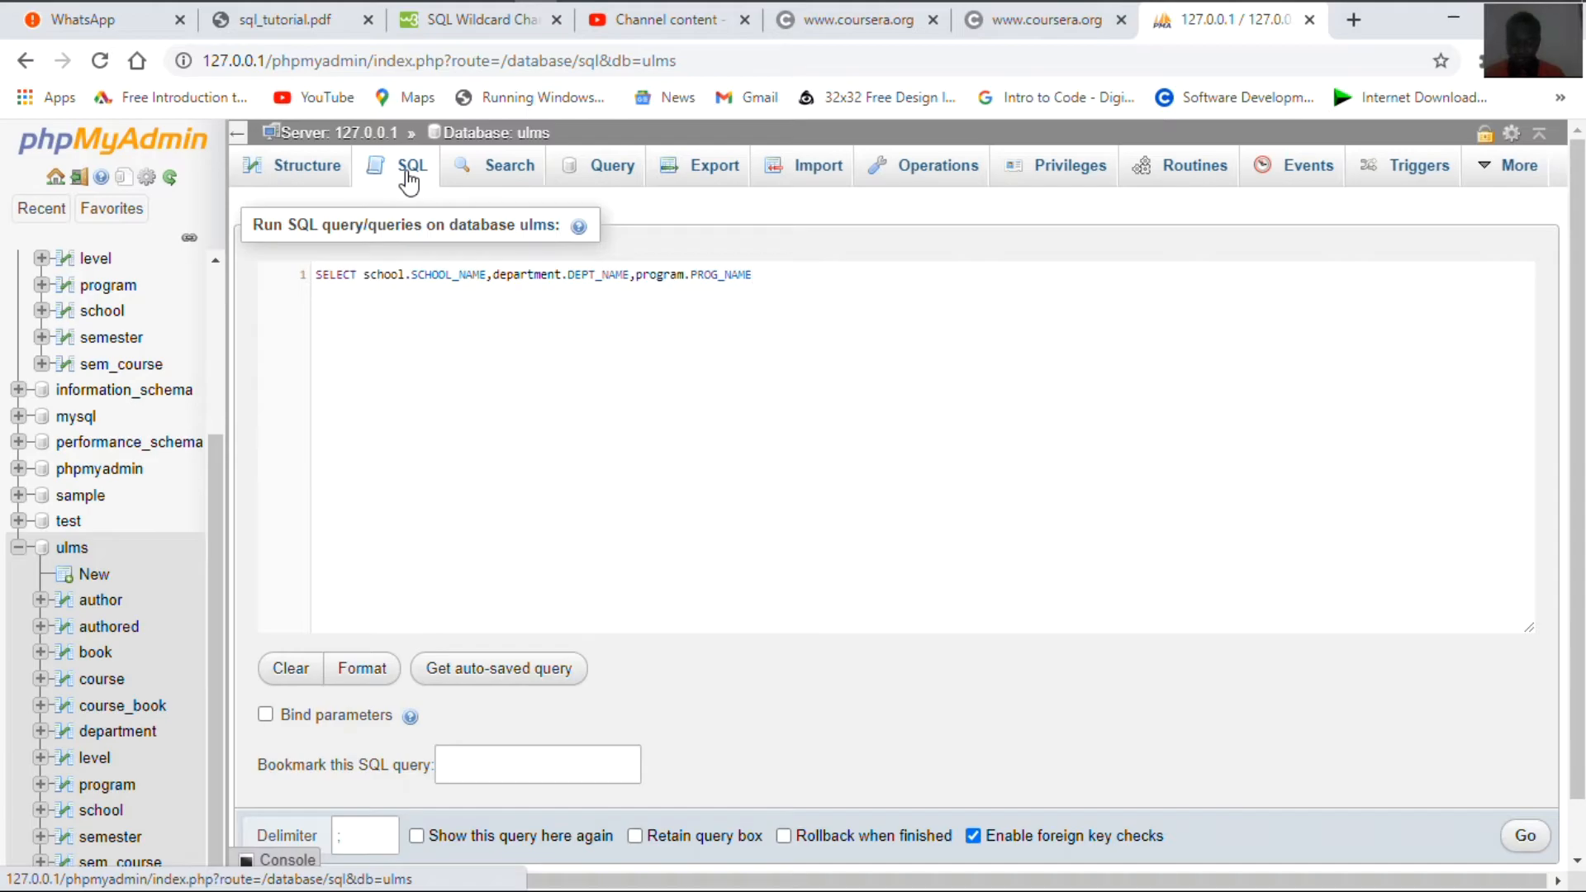
# Add FROM school and INNER JOIN department on separate lines below the SELECT list
pyautogui.write('R')
pyautogui.press('BackSpace')
pyautogui.write('F')
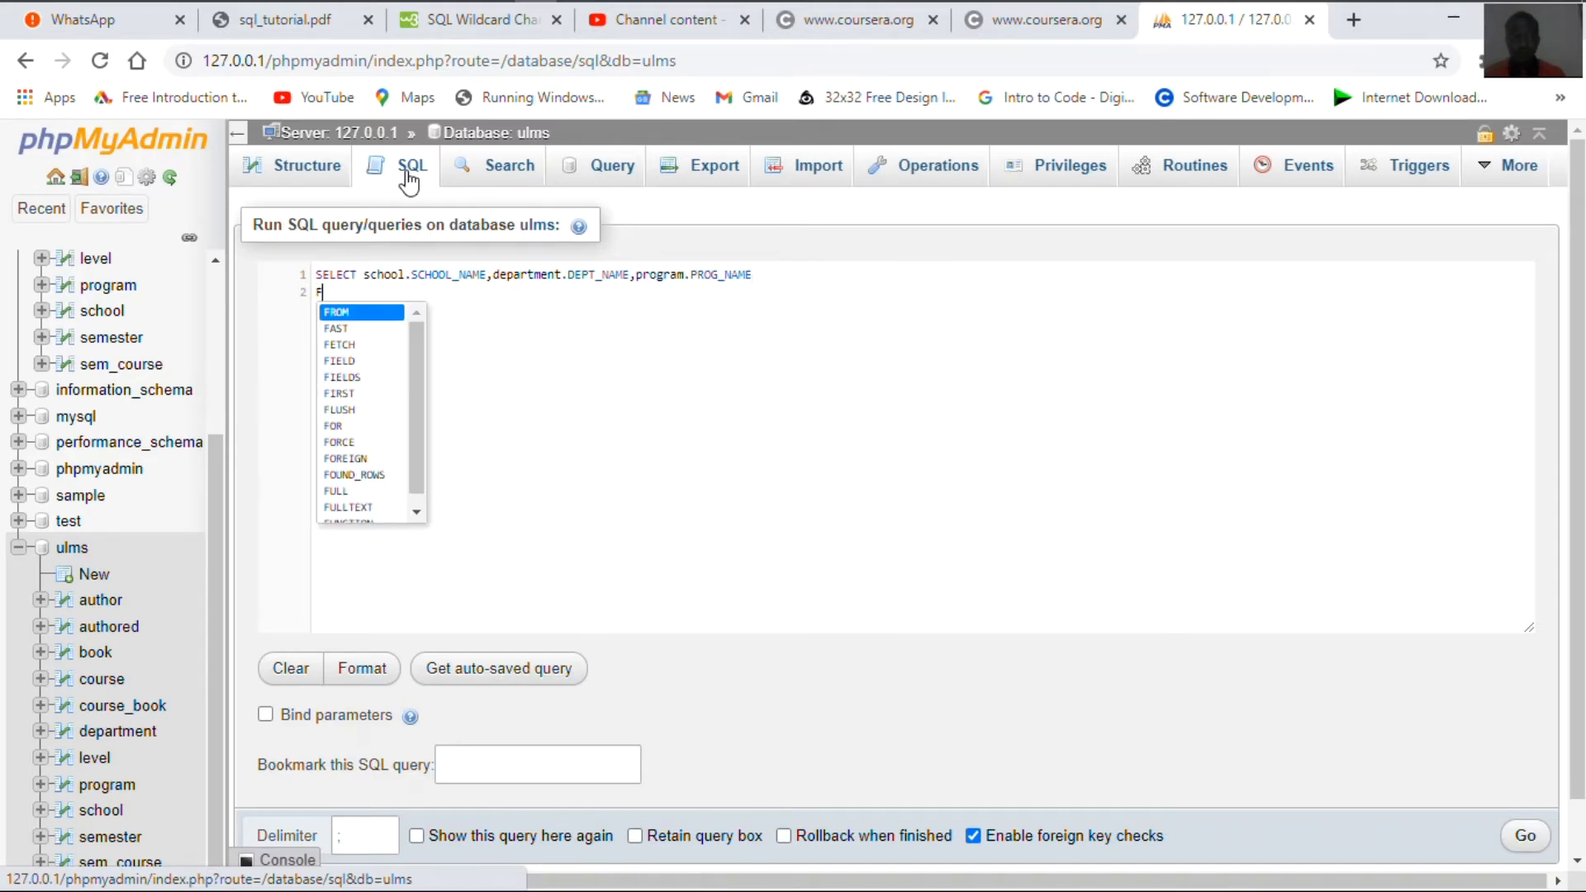
pyautogui.write('ROM school')
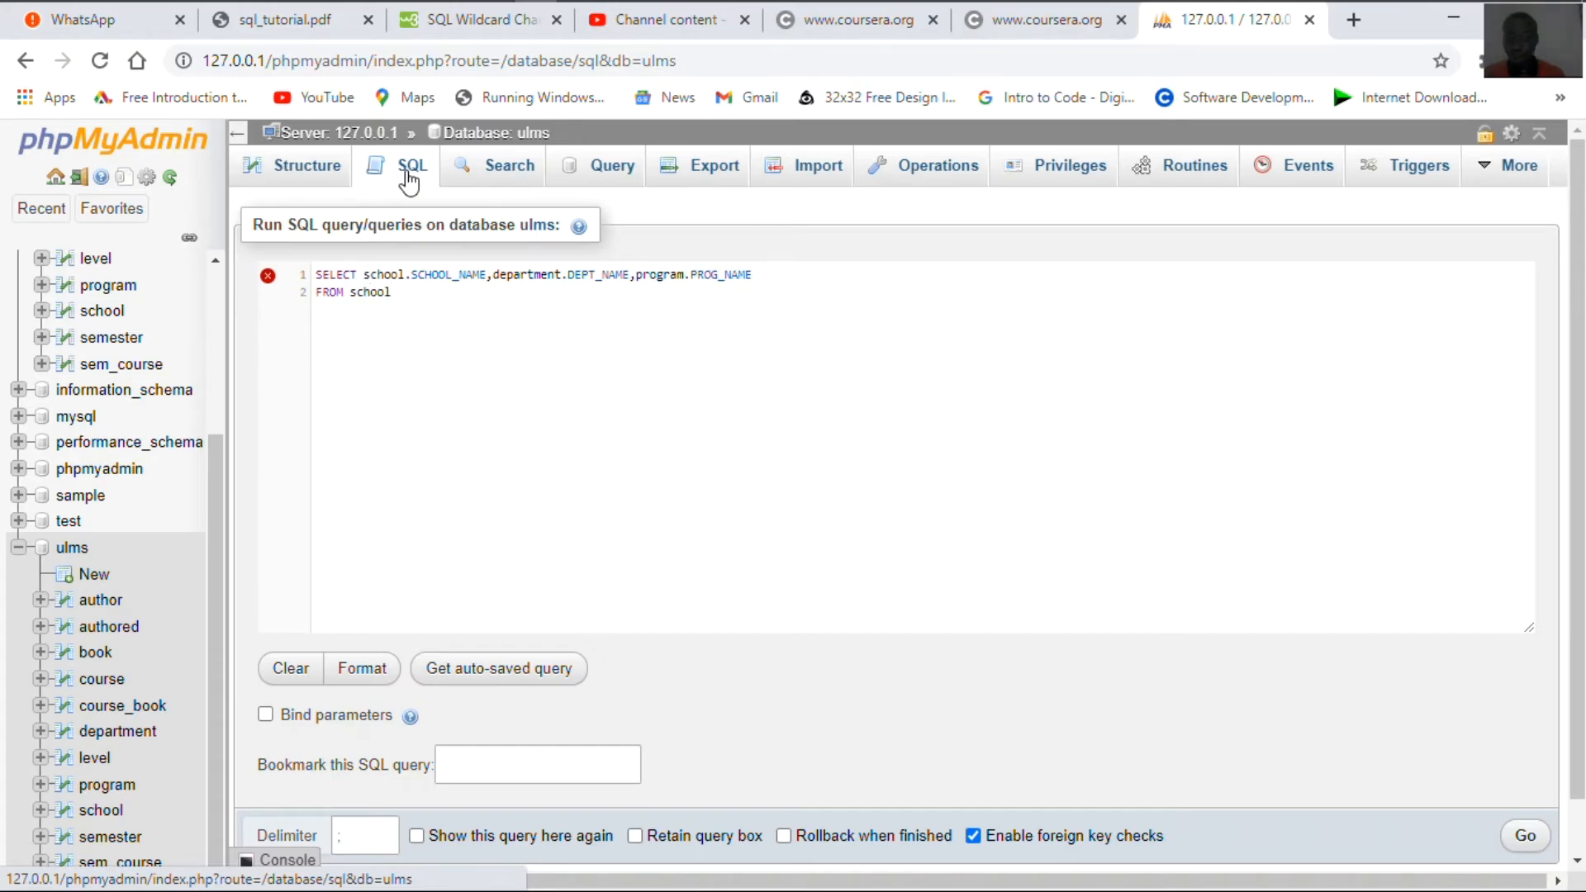
pyautogui.press('Return')
pyautogui.write('INNER JOIN DE')
pyautogui.press('Return')
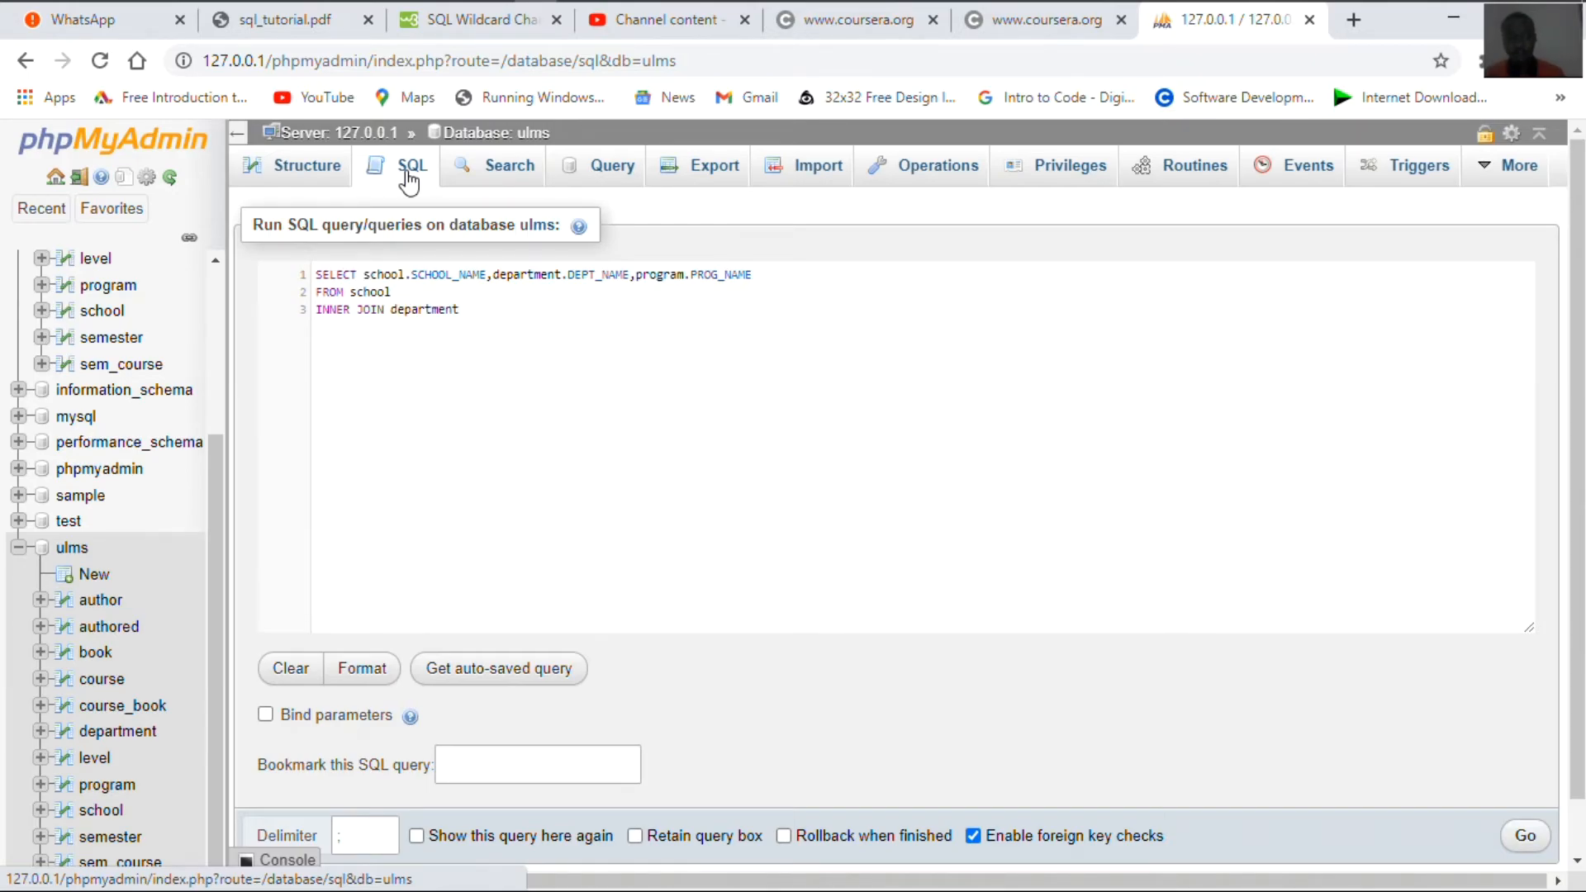
# Add the join condition ON school.SCH_ID = department.SCH_ID on a new line of the query
pyautogui.press('Return')
pyautogui.write('ON SCH')
pyautogui.press('Return')
pyautogui.write('.S')
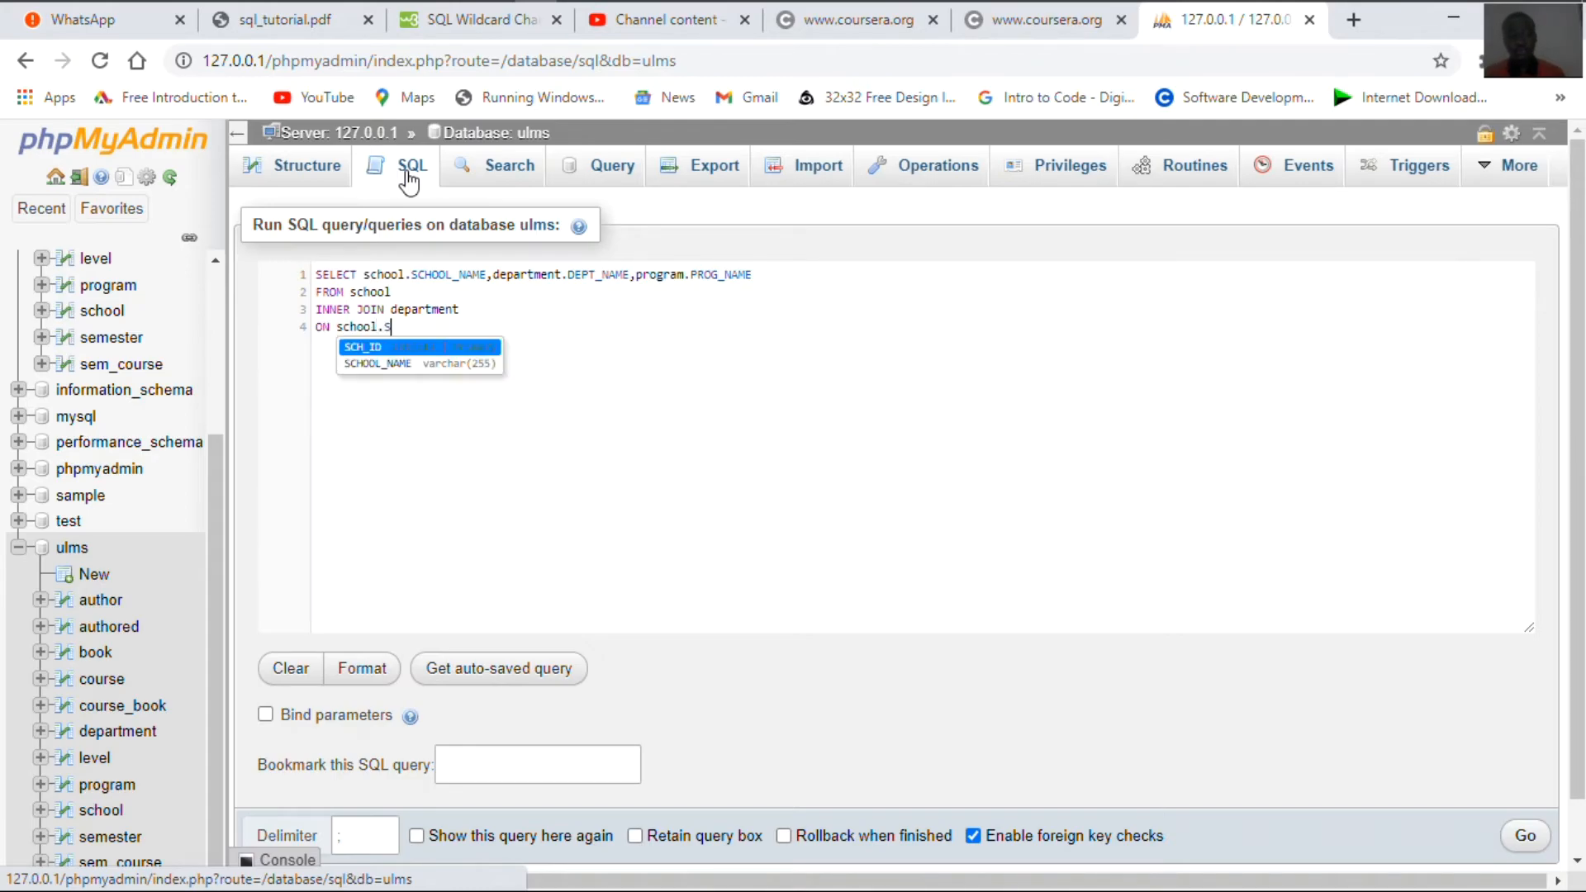
pyautogui.press('Return')
pyautogui.write('= ')
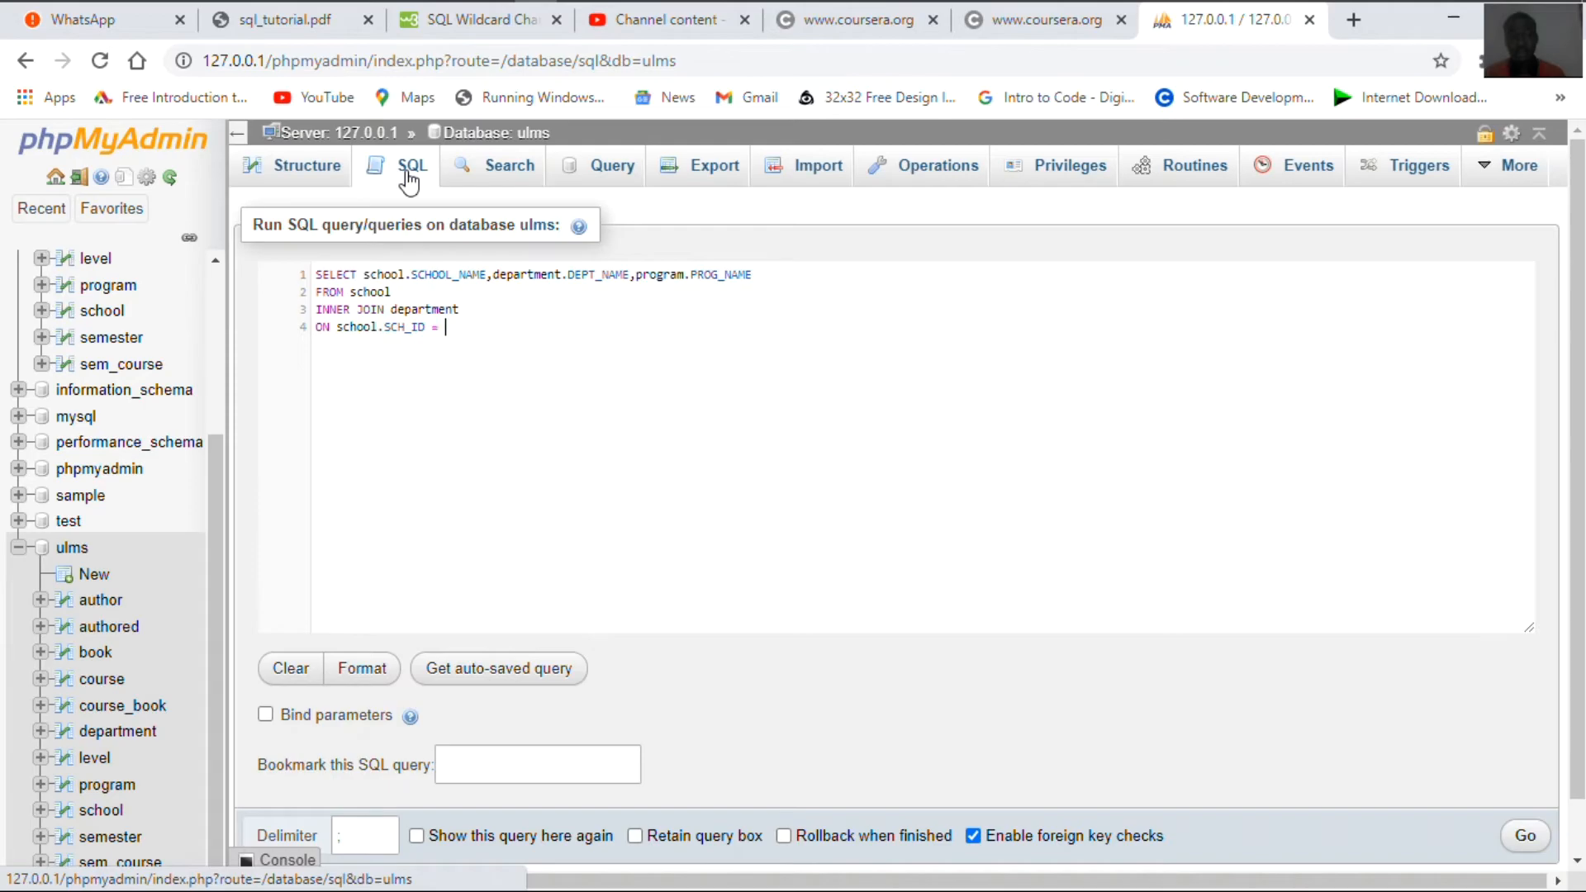
pyautogui.write('DEP')
pyautogui.press('Return')
pyautogui.write('.SC')
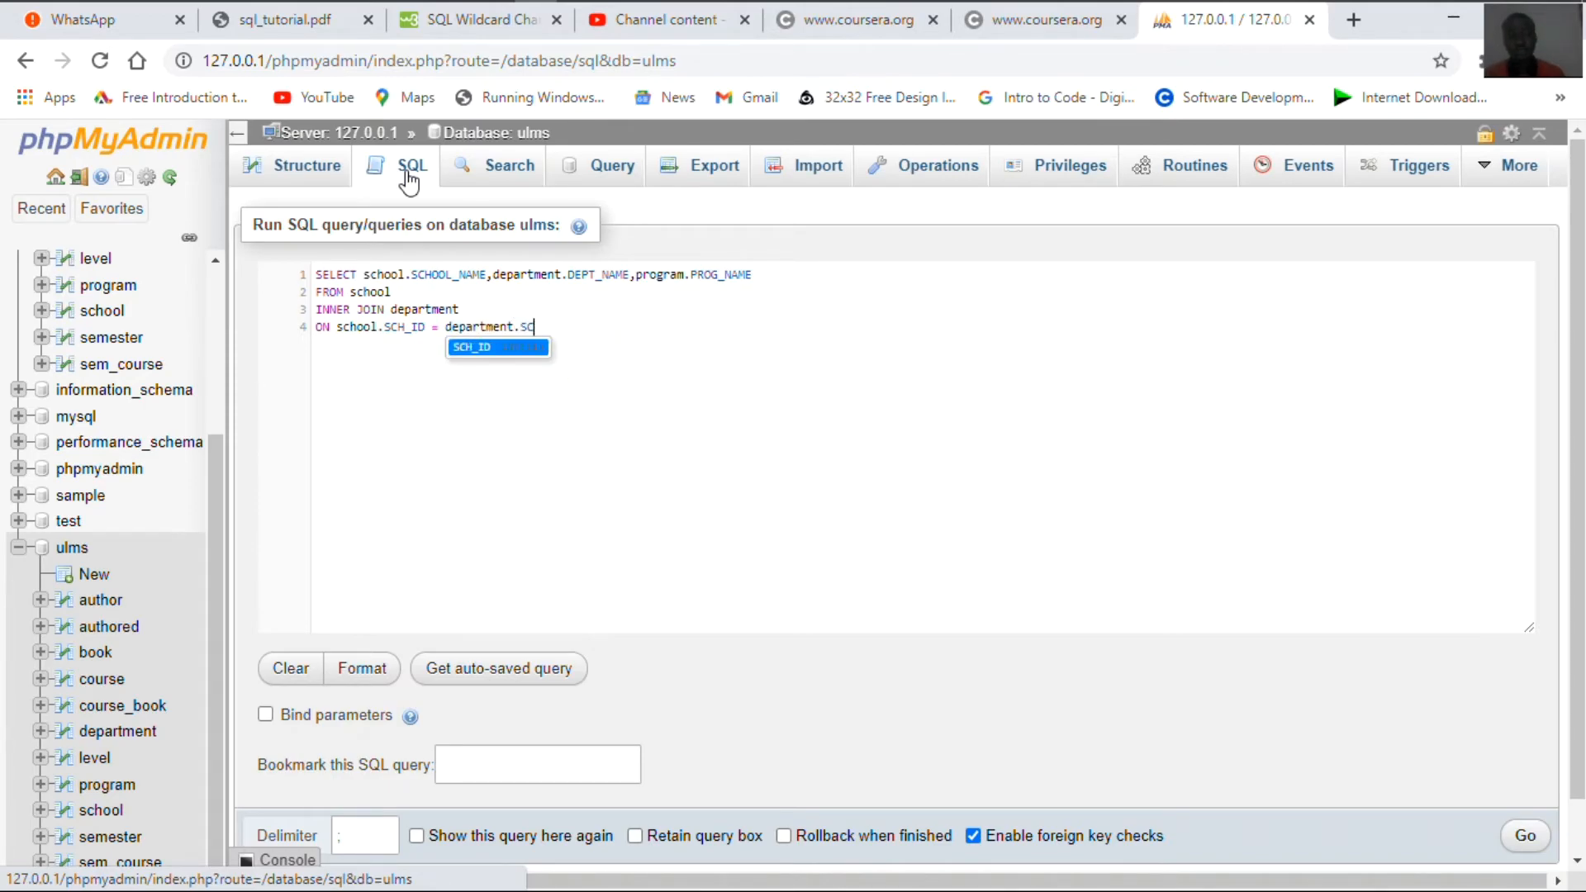
pyautogui.press('Return')
# Add a second join, INNER JOIN program, on a new line below the first join condition
pyautogui.press('Return')
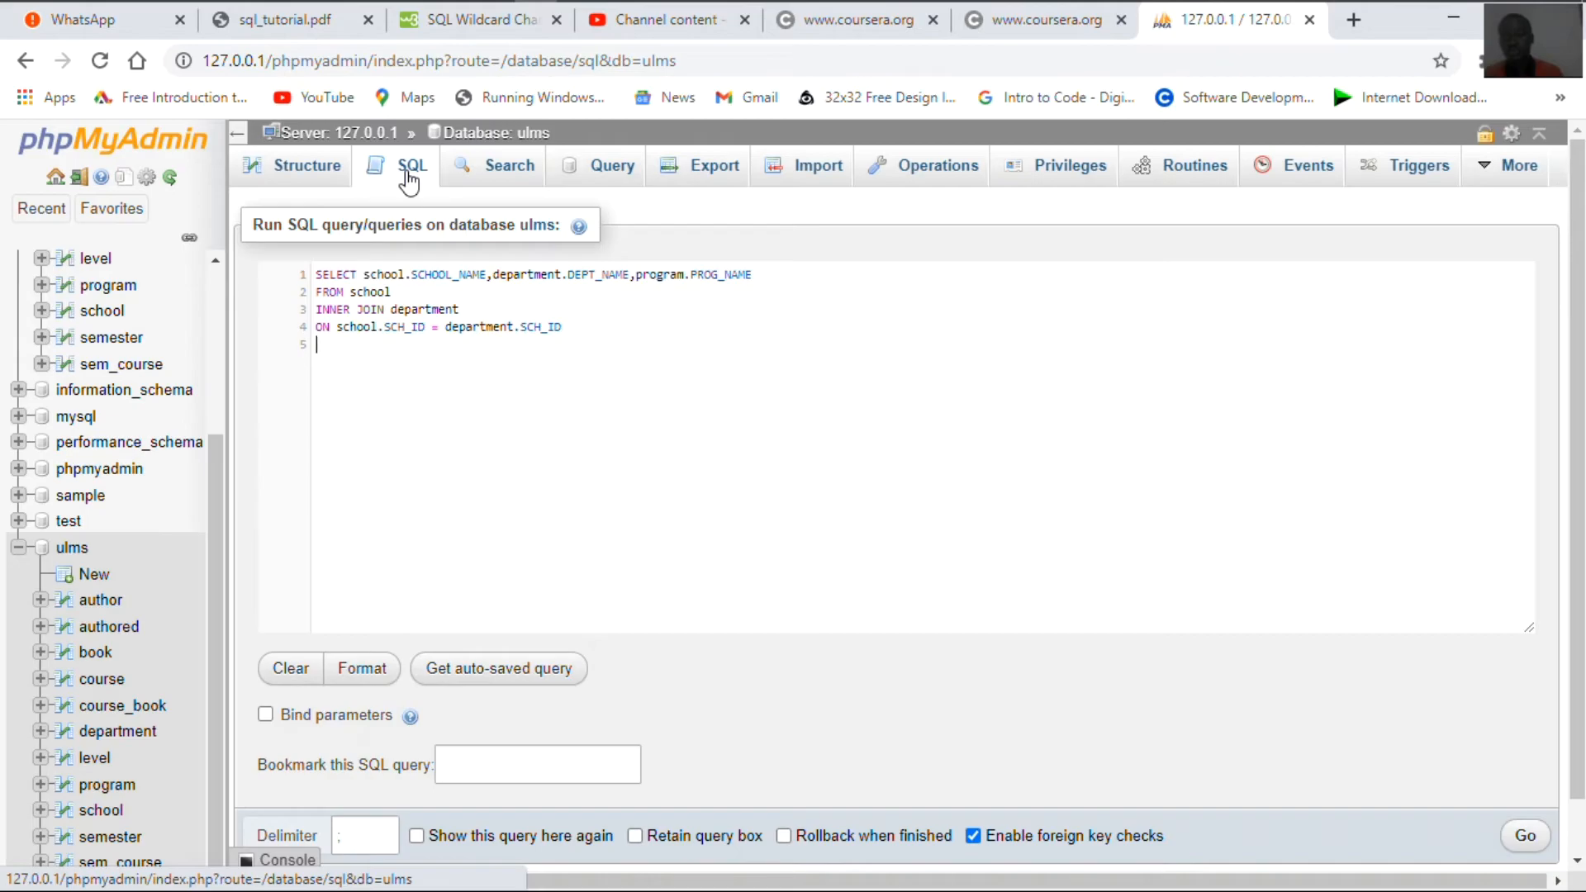
pyautogui.write('IN')
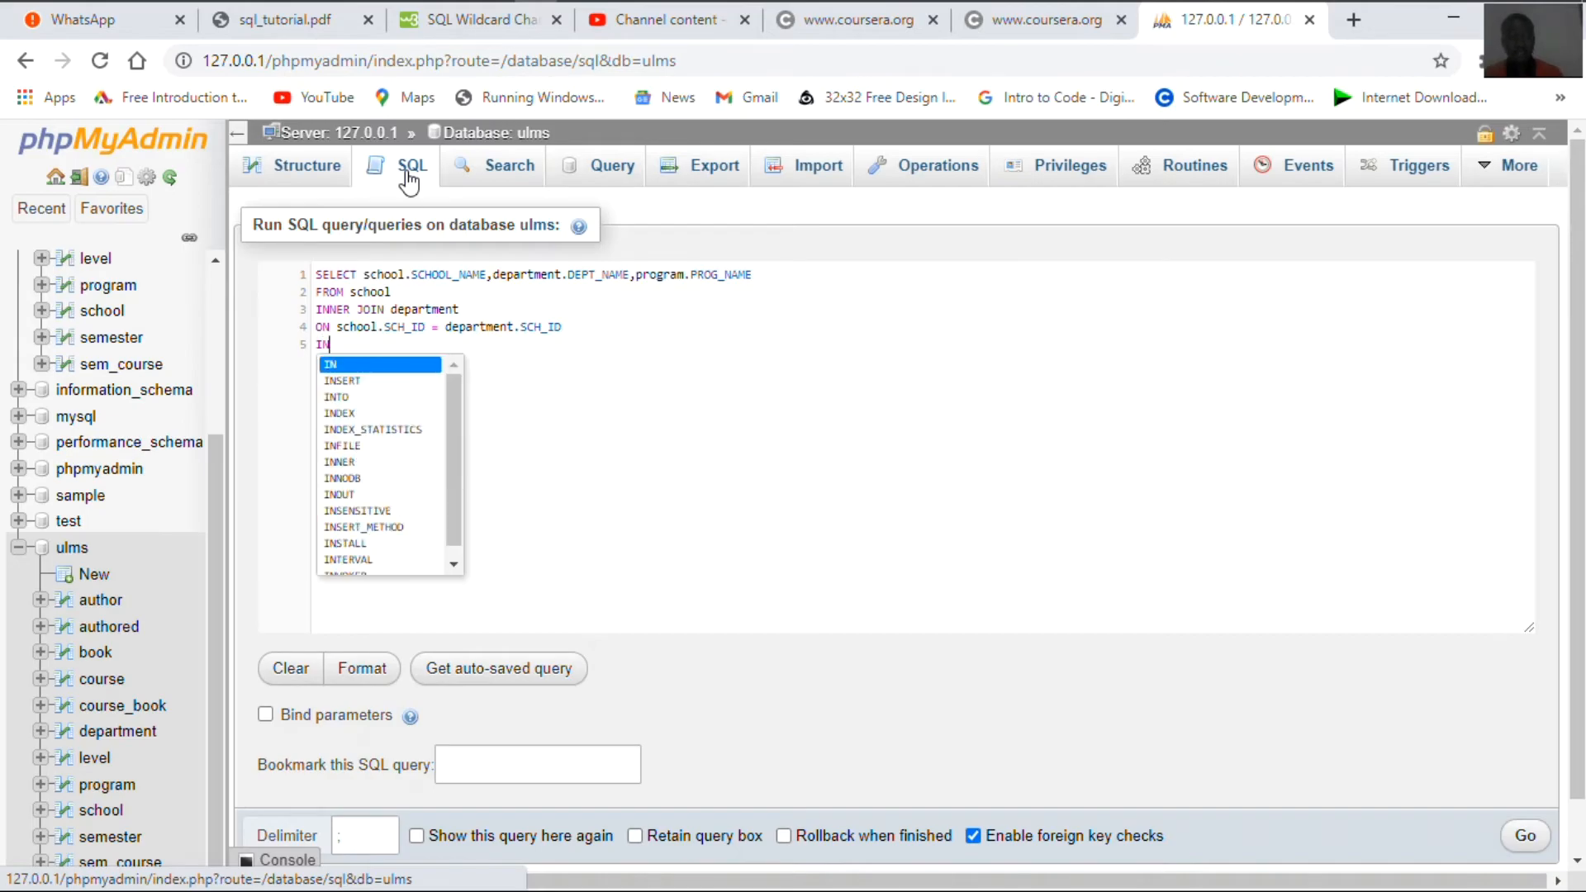
pyautogui.write('NER JOIN ')
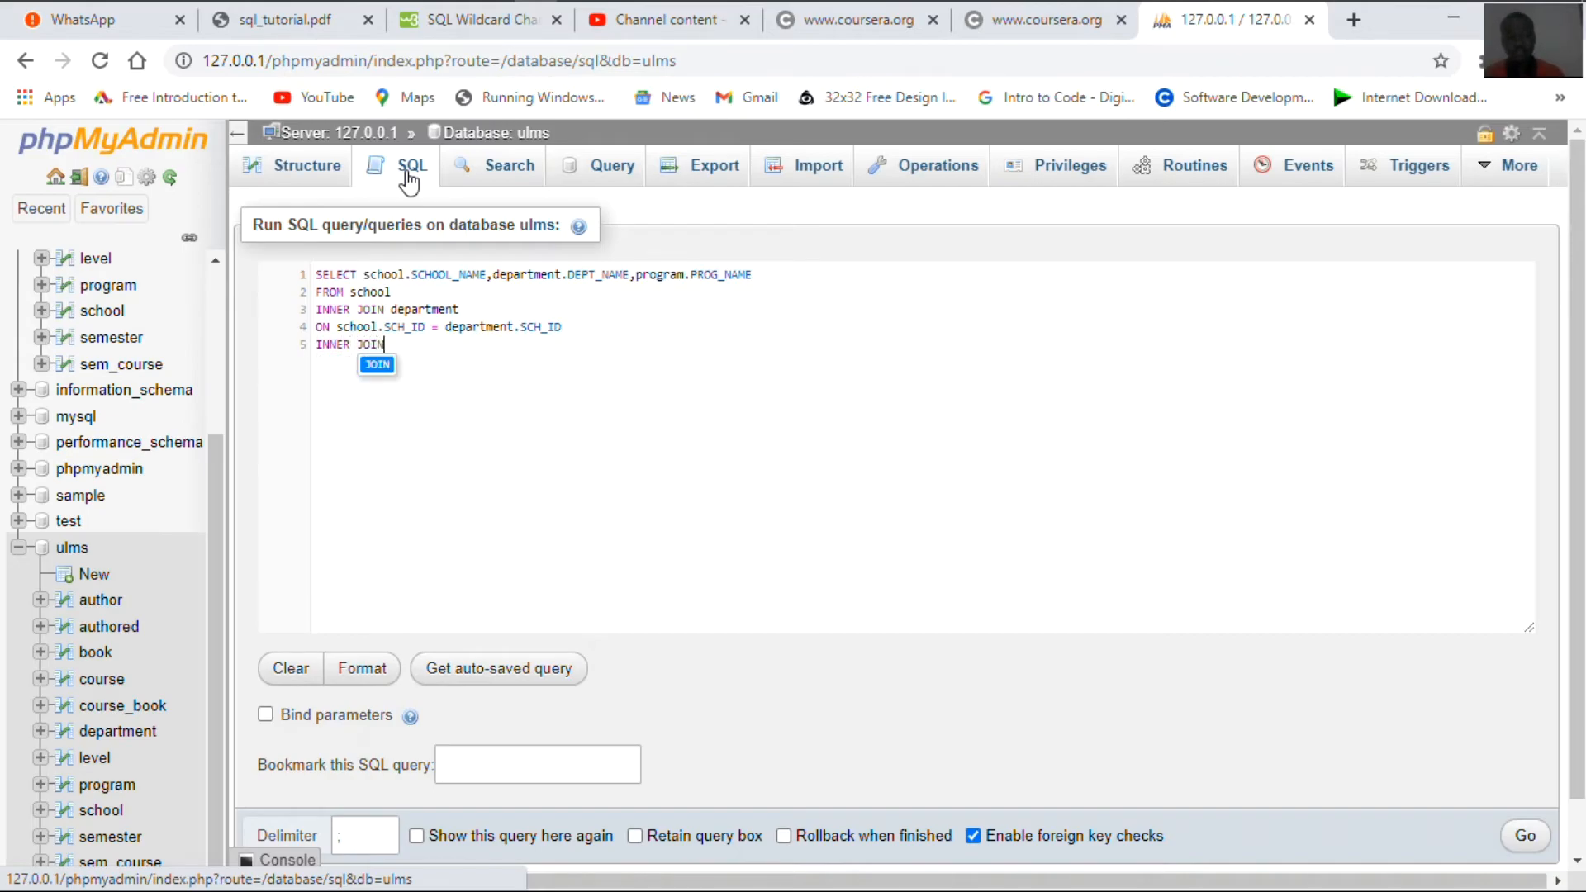
pyautogui.write('PR')
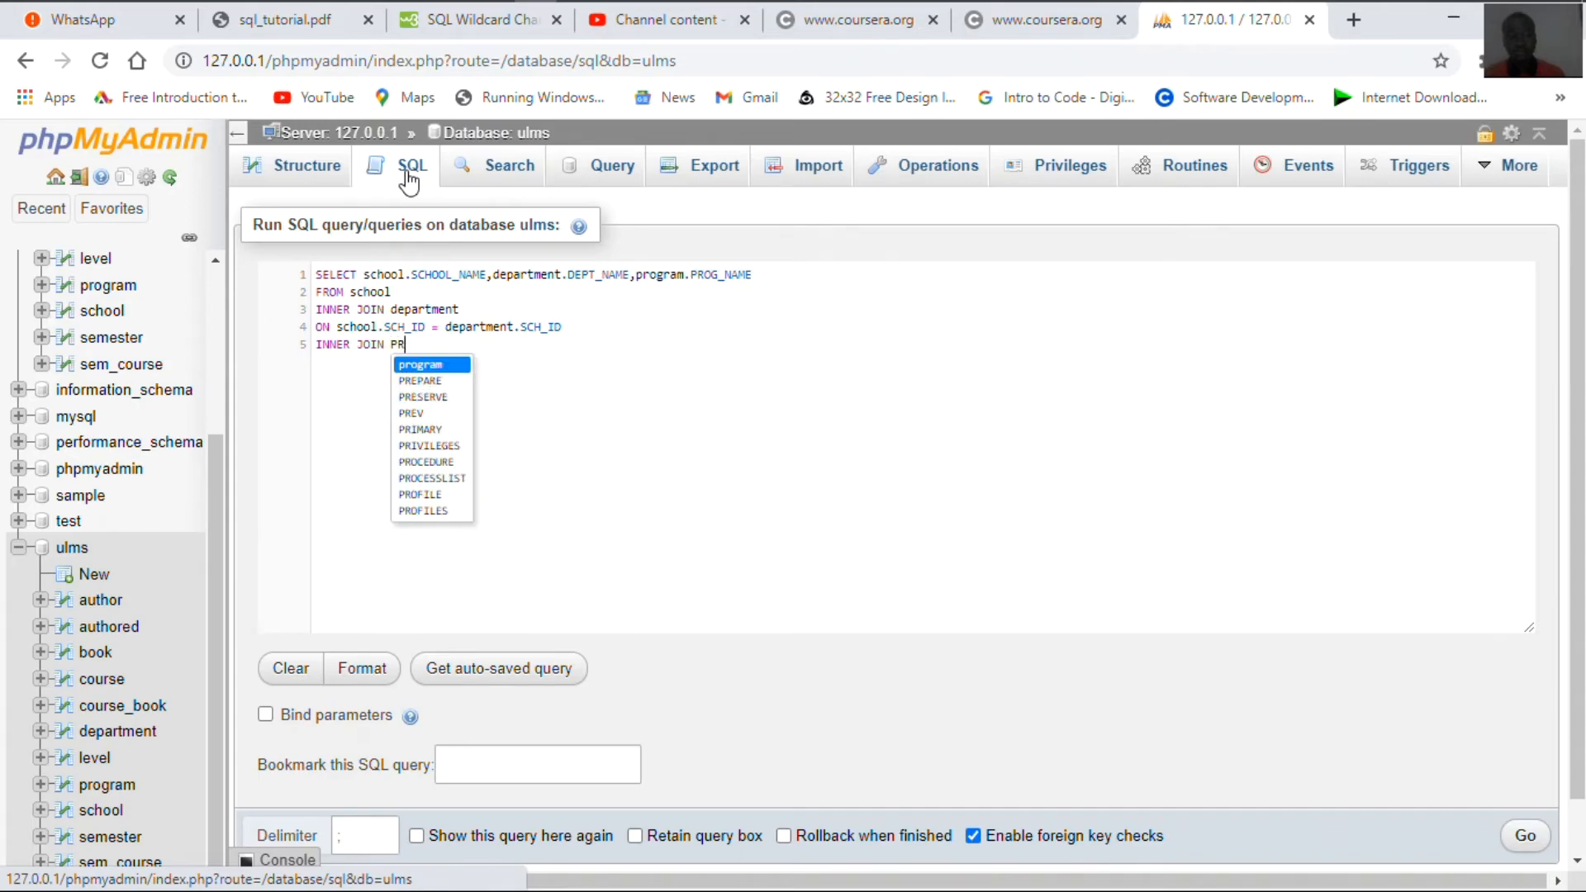
pyautogui.press('Return')
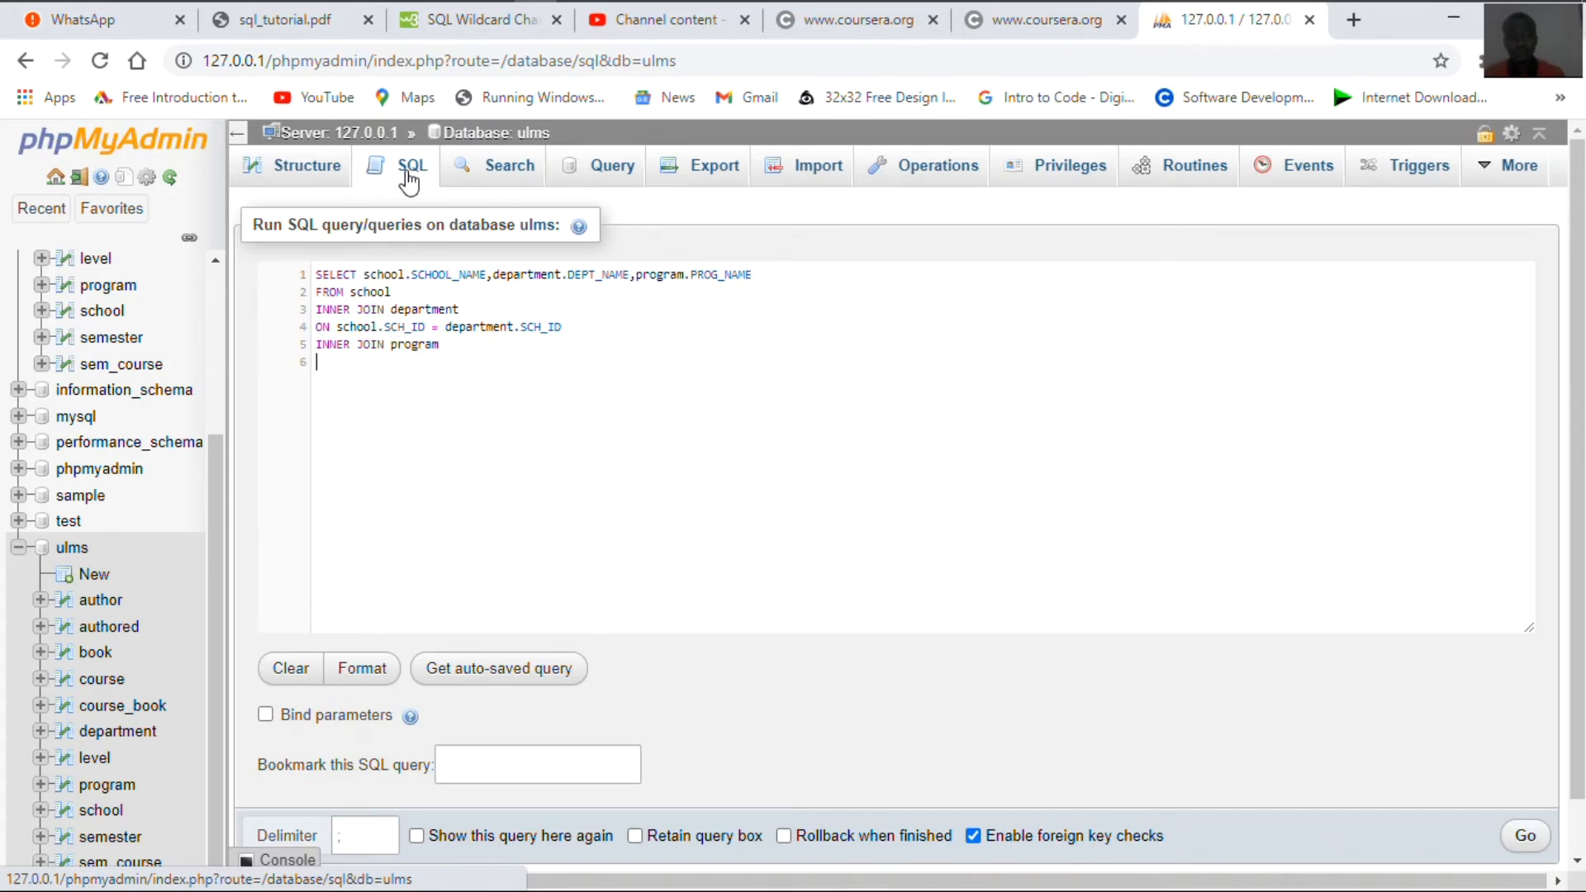
# Complete the second join with ON department.DEPT_ID = program.DEPT_ID; and run the query
pyautogui.write('ON DEP')
pyautogui.press('Return')
pyautogui.write('.')
pyautogui.press('Return')
pyautogui.write('= pr')
pyautogui.press('Return')
pyautogui.write('.')
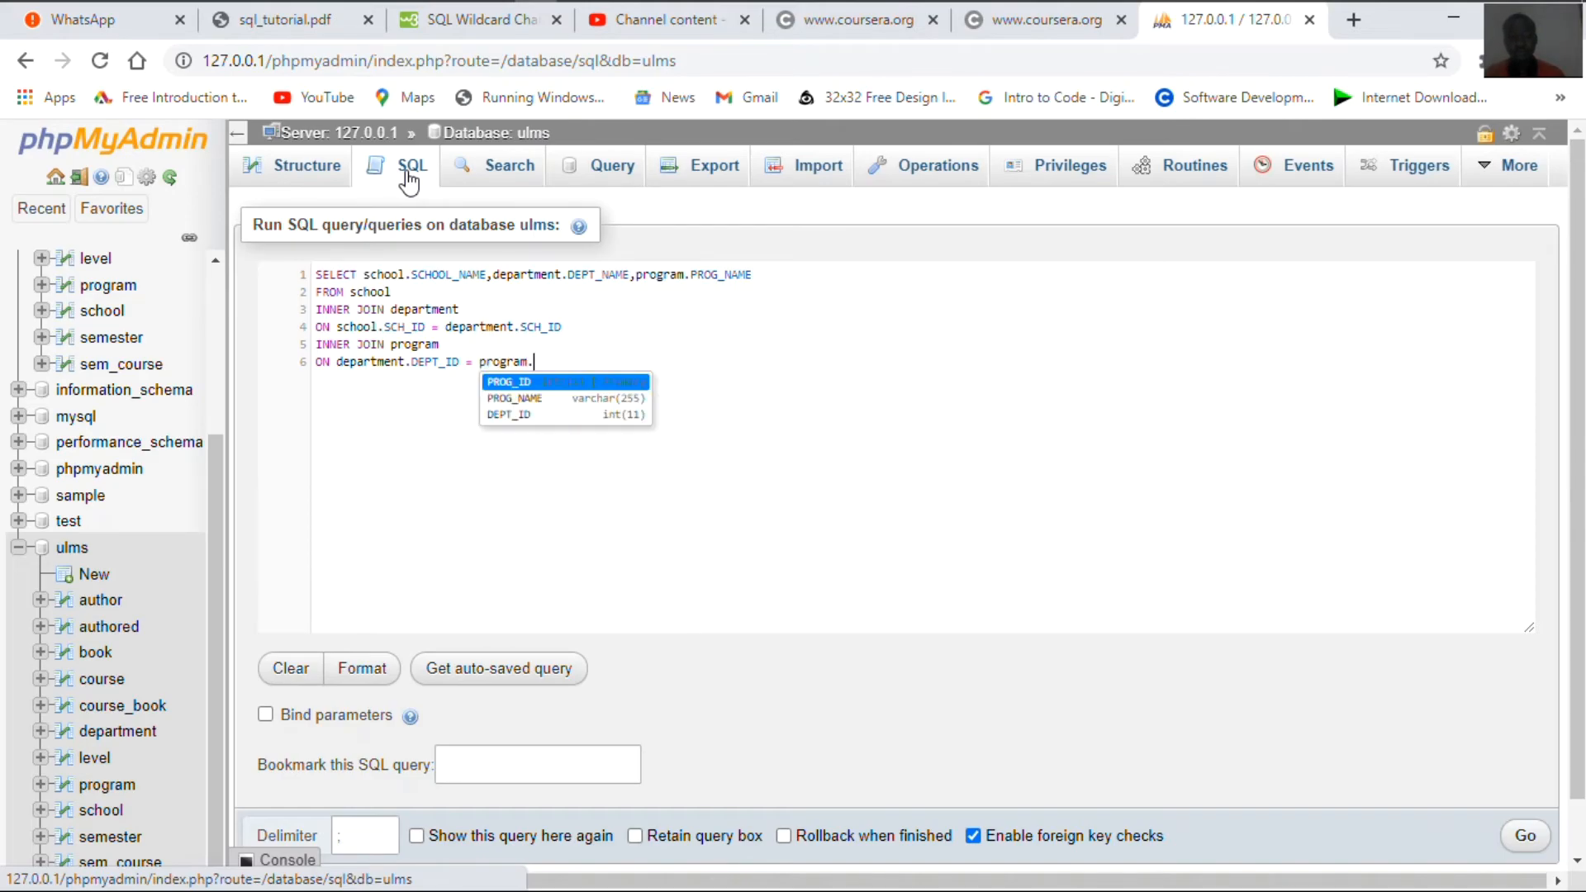
pyautogui.write('P')
pyautogui.press('BackSpace')
pyautogui.write('DE')
pyautogui.press('Return')
pyautogui.write(';')
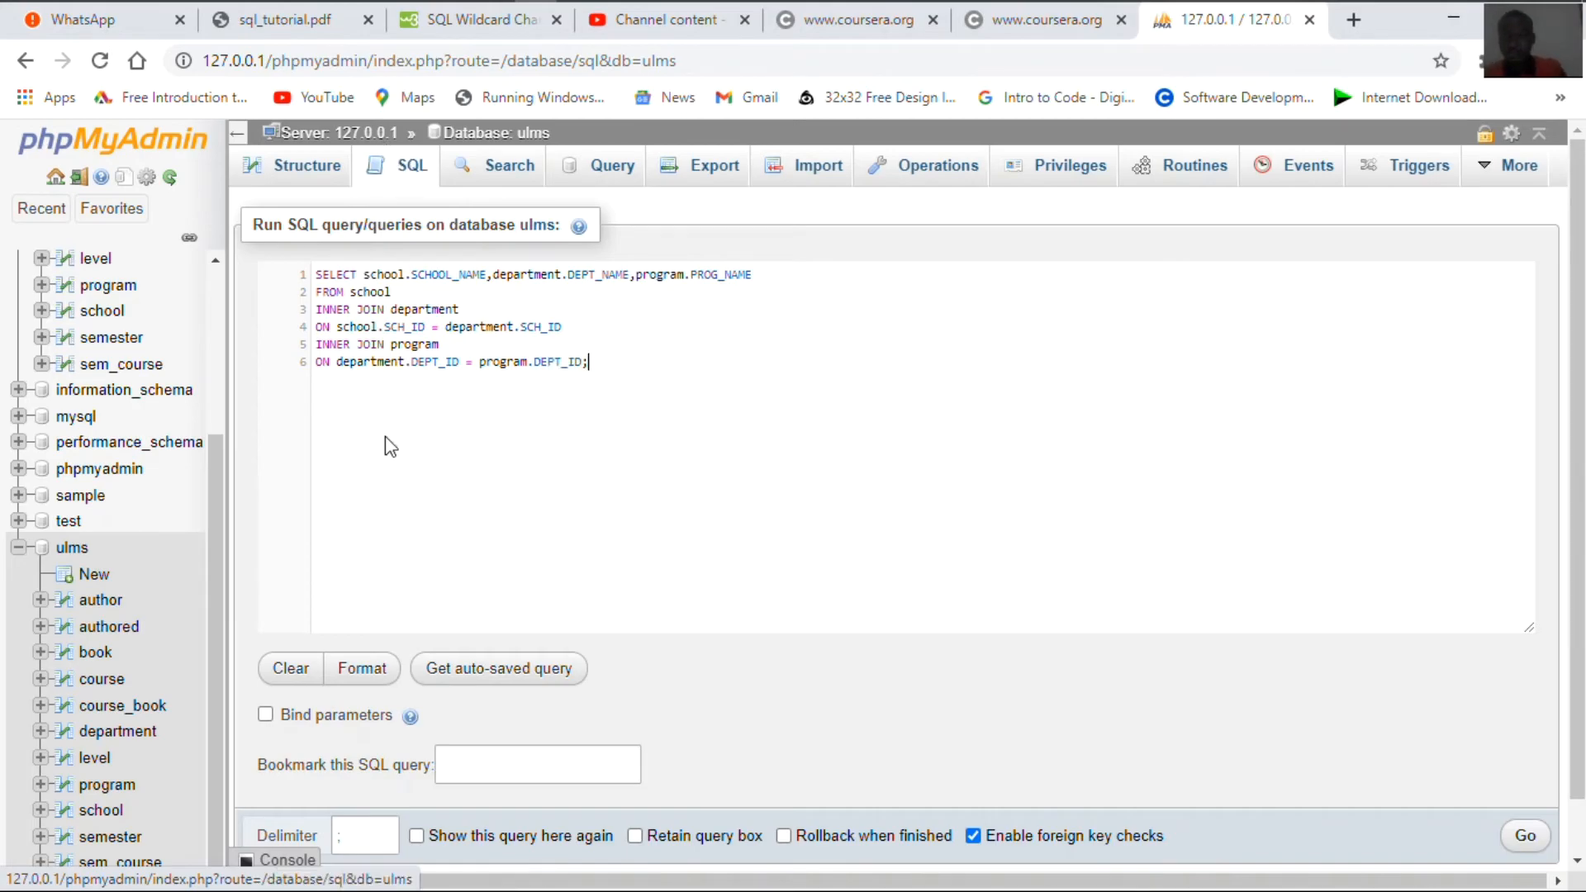
pyautogui.click(1524, 836)
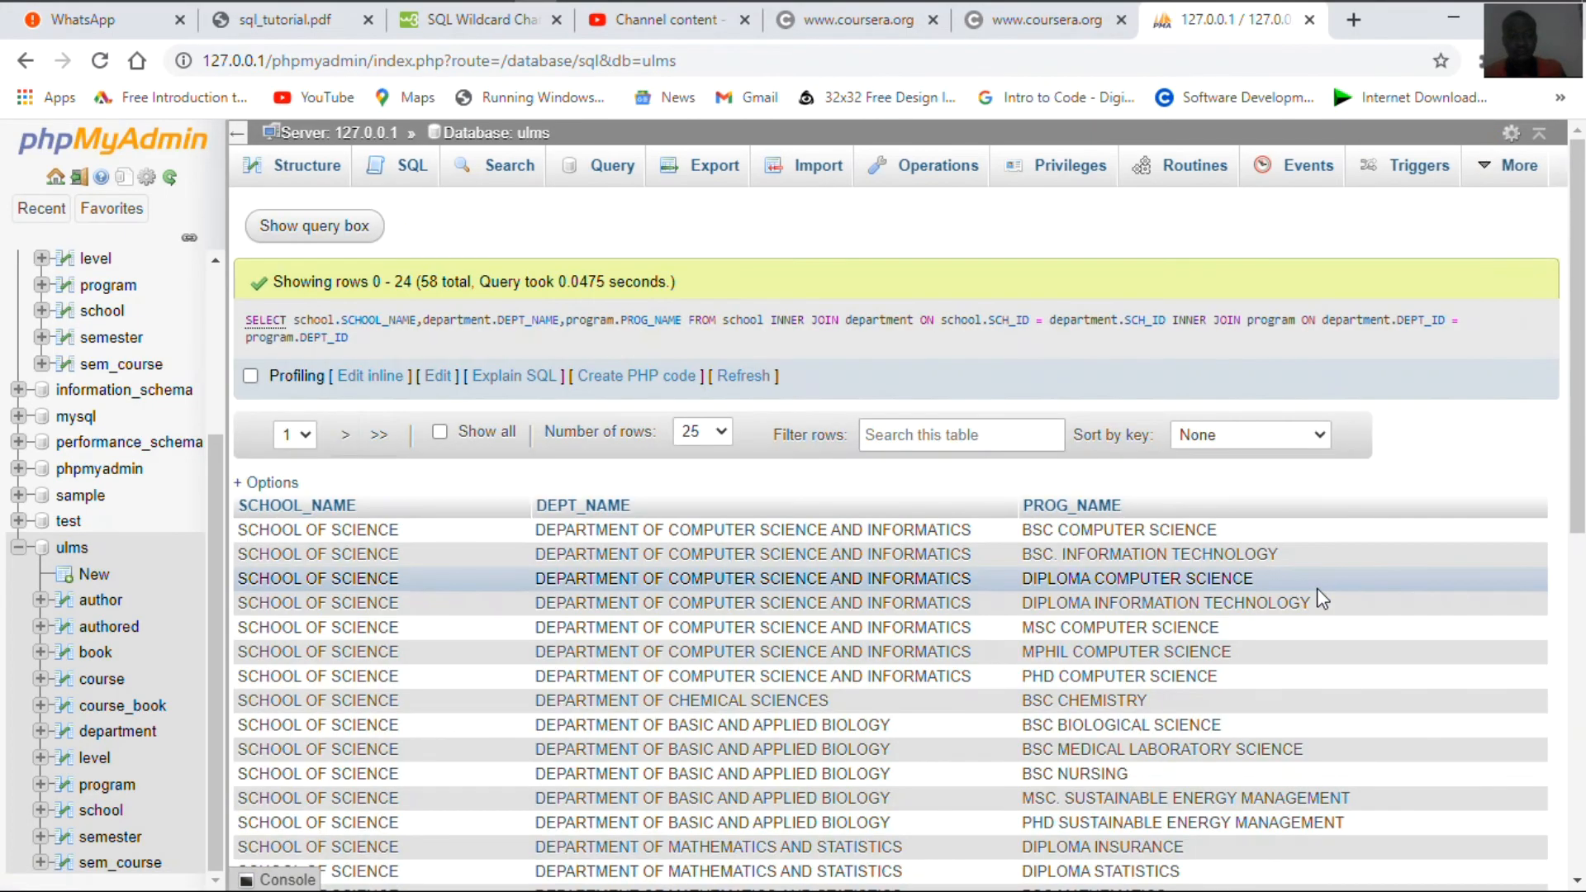
# Look through the joined results, checking which SCHOOL_NAME and DEPT_NAME each PROG_NAME is matched with
pyautogui.scroll(-3, 1141, 448)
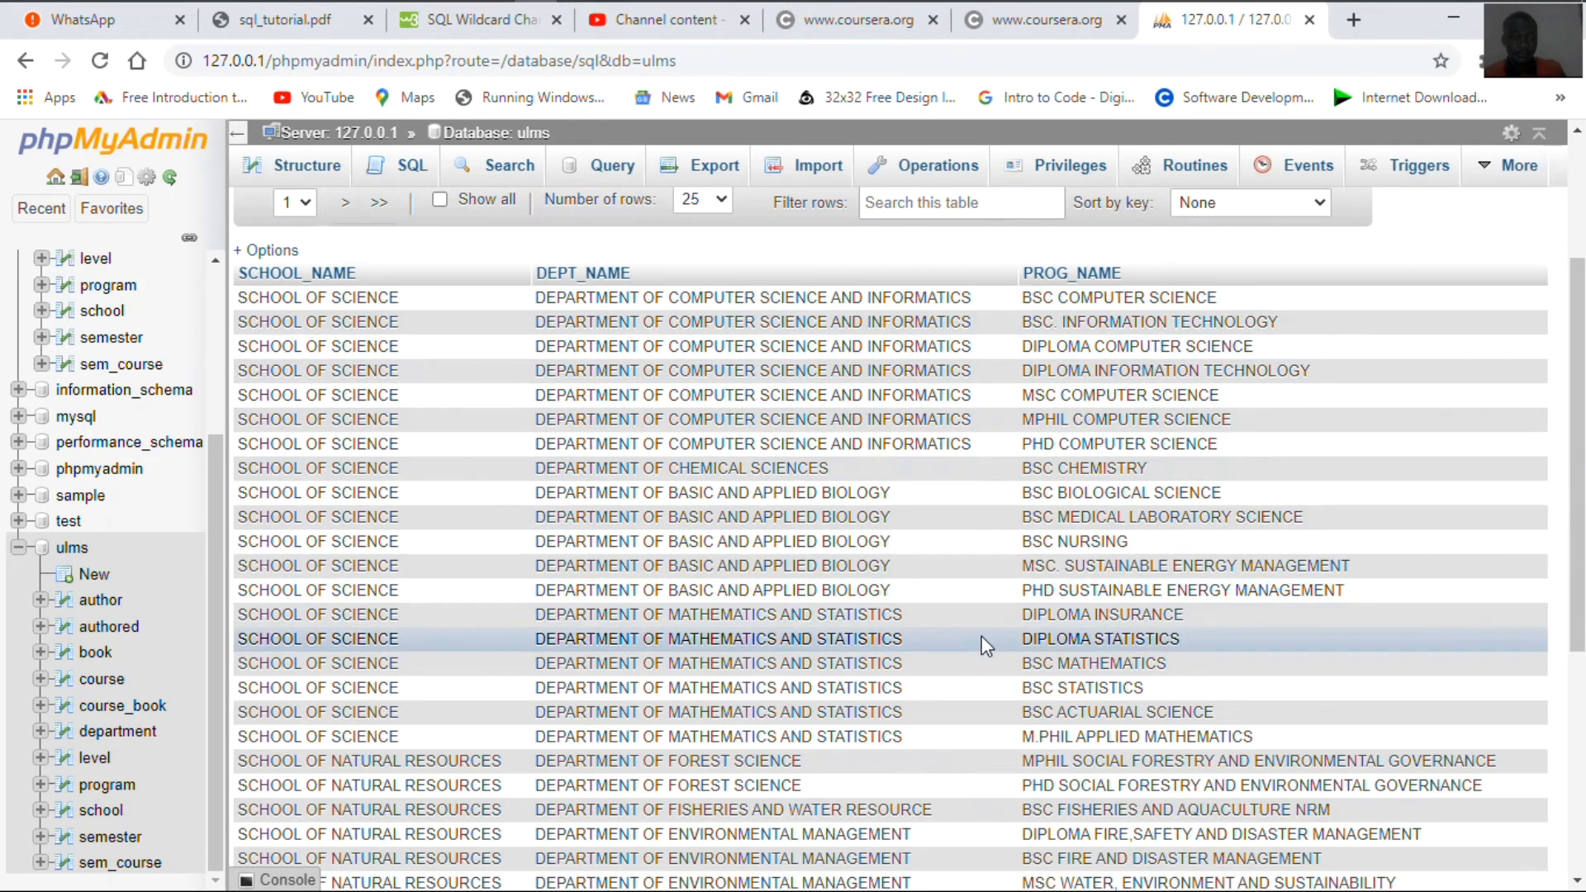
pyautogui.scroll(-5, 969, 499)
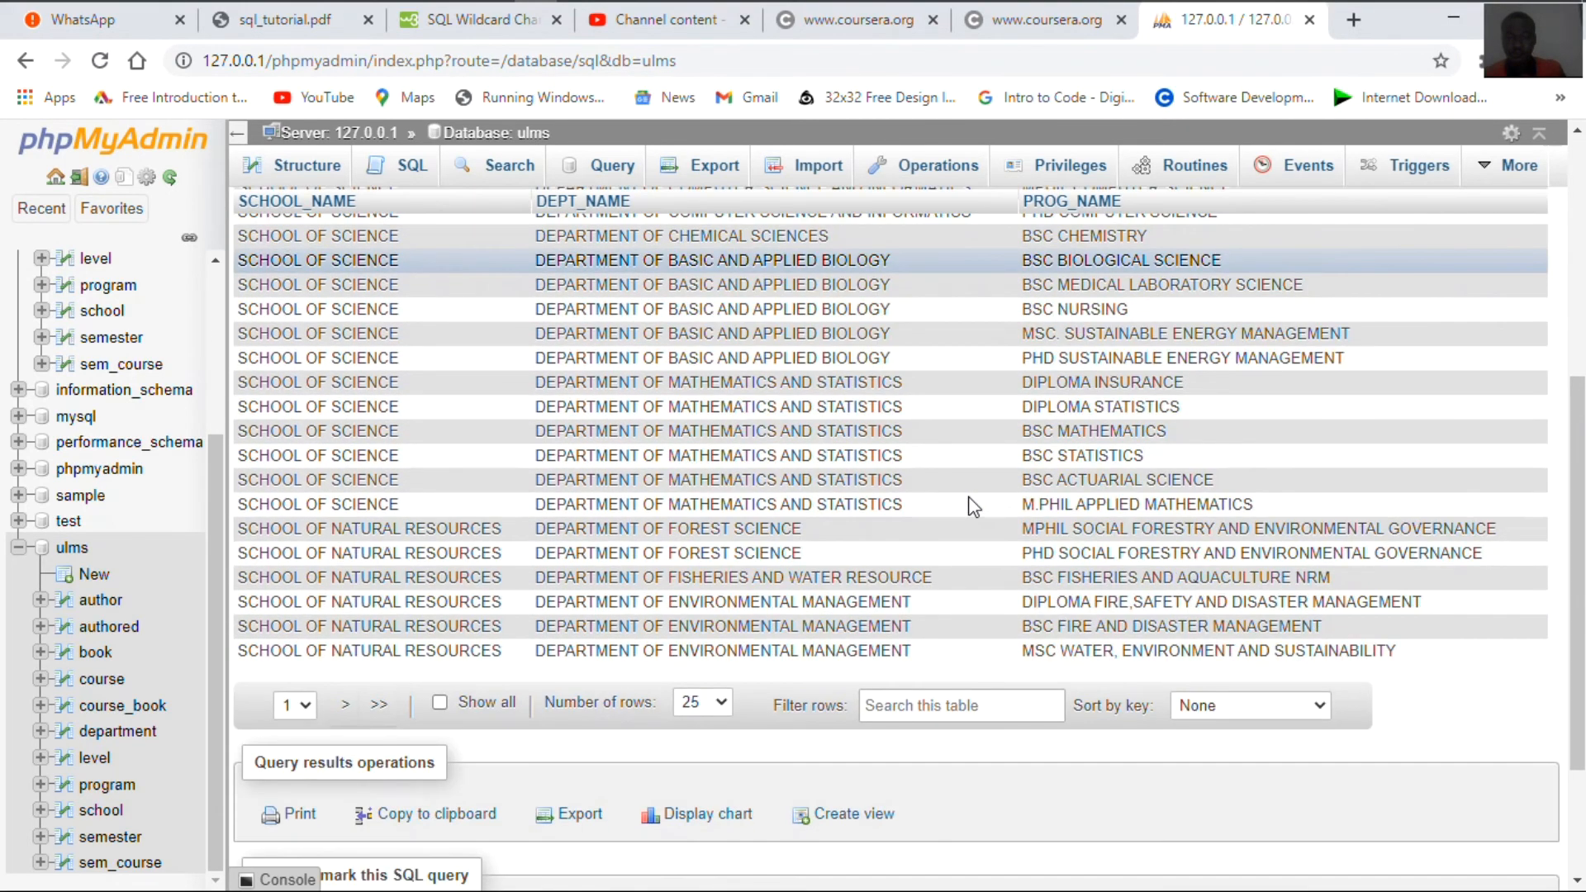
pyautogui.scroll(5, 969, 500)
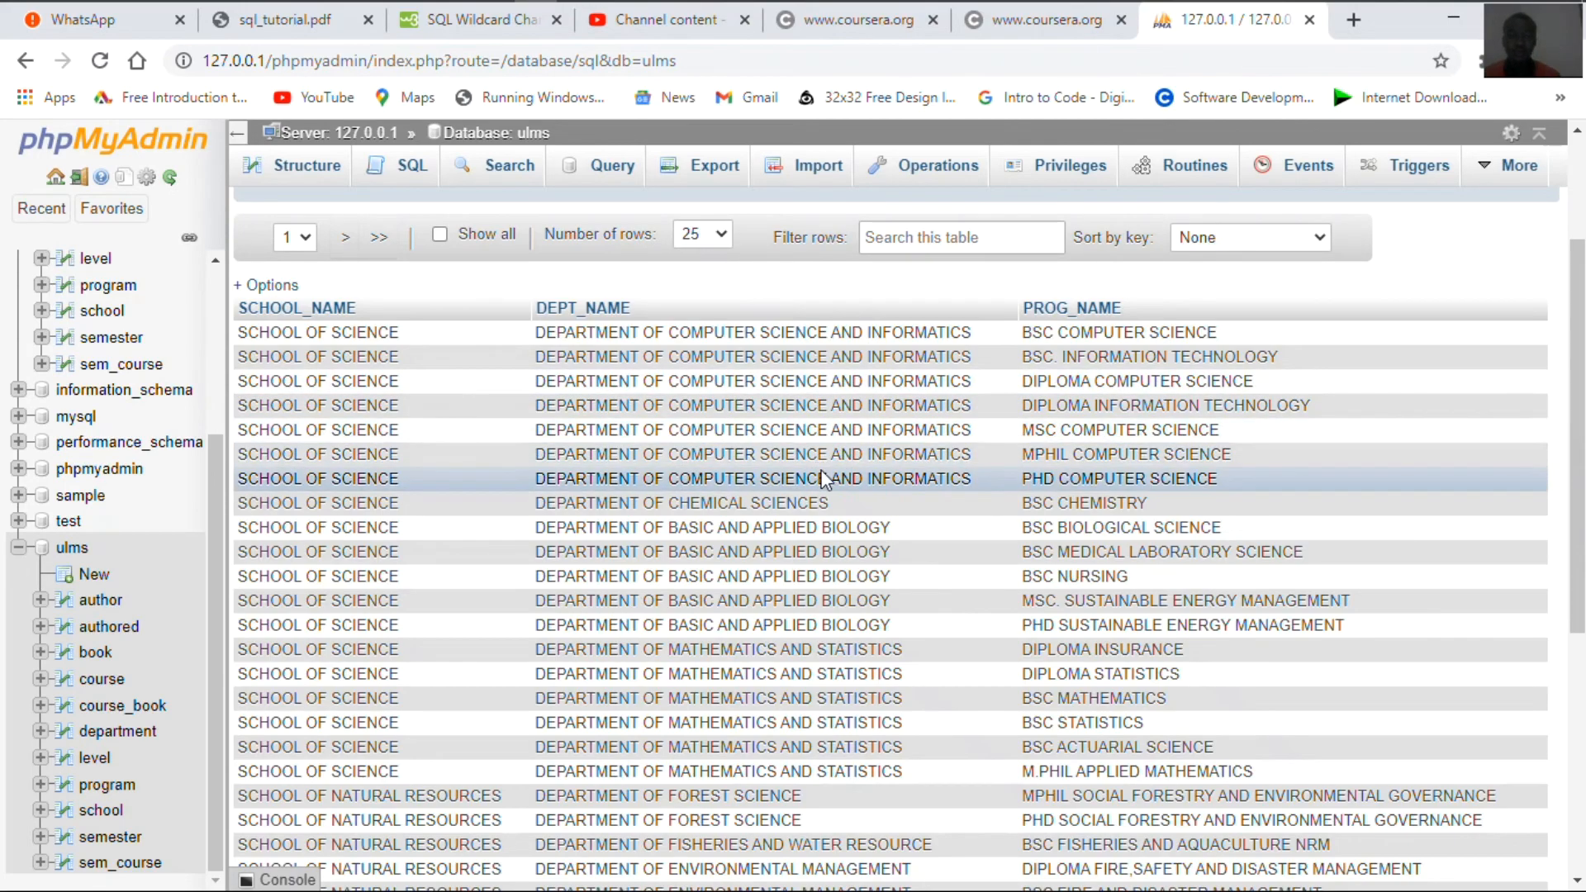
pyautogui.scroll(2, 823, 467)
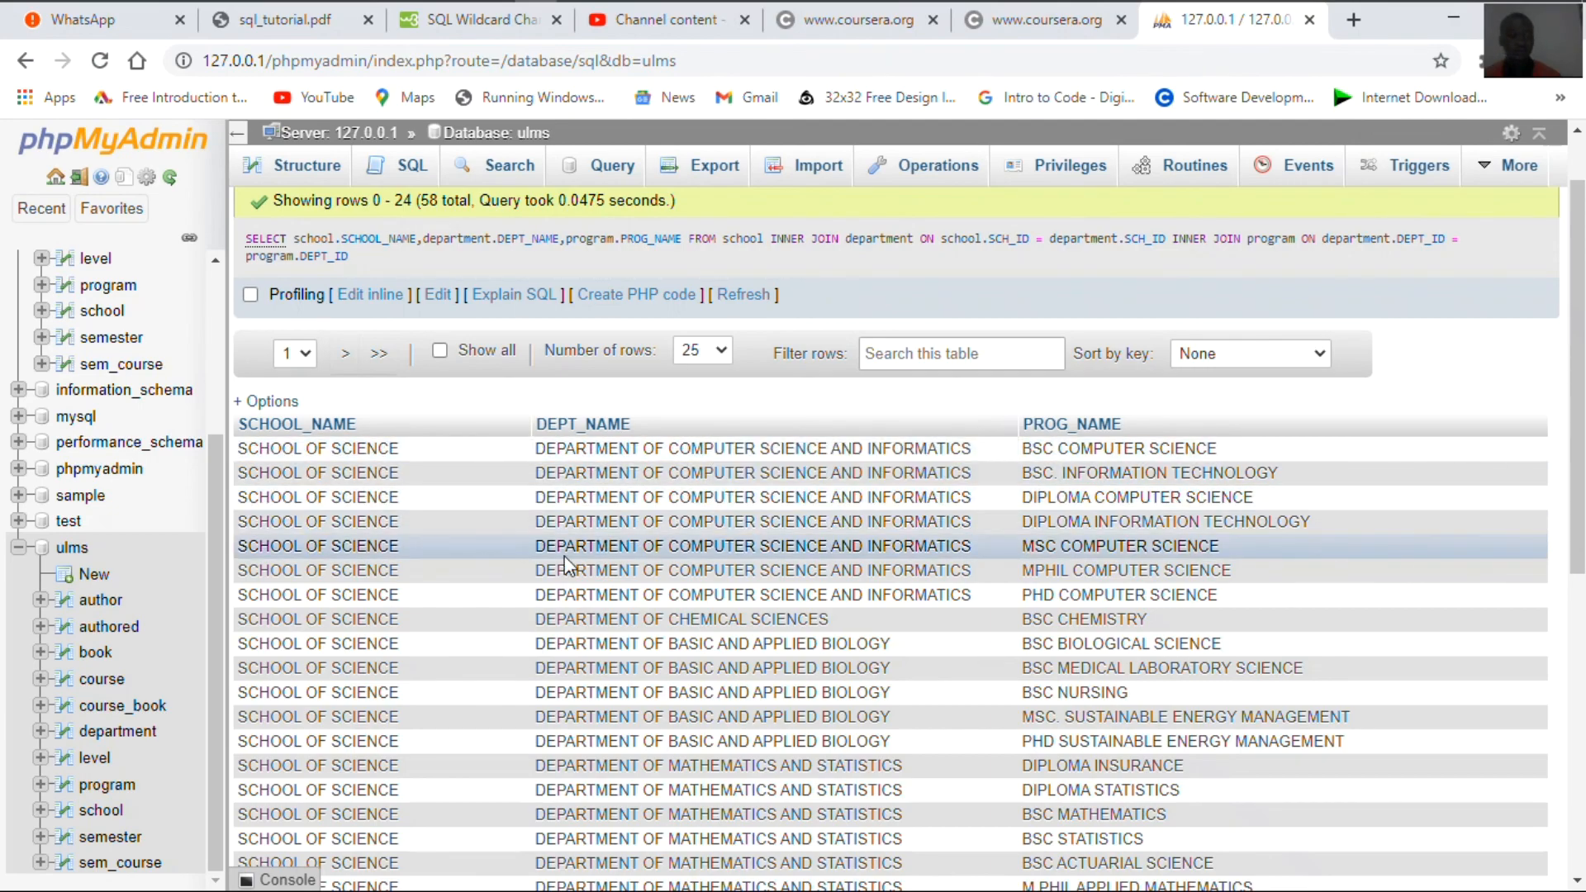
pyautogui.scroll(-2, 562, 555)
pyautogui.scroll(2, 563, 565)
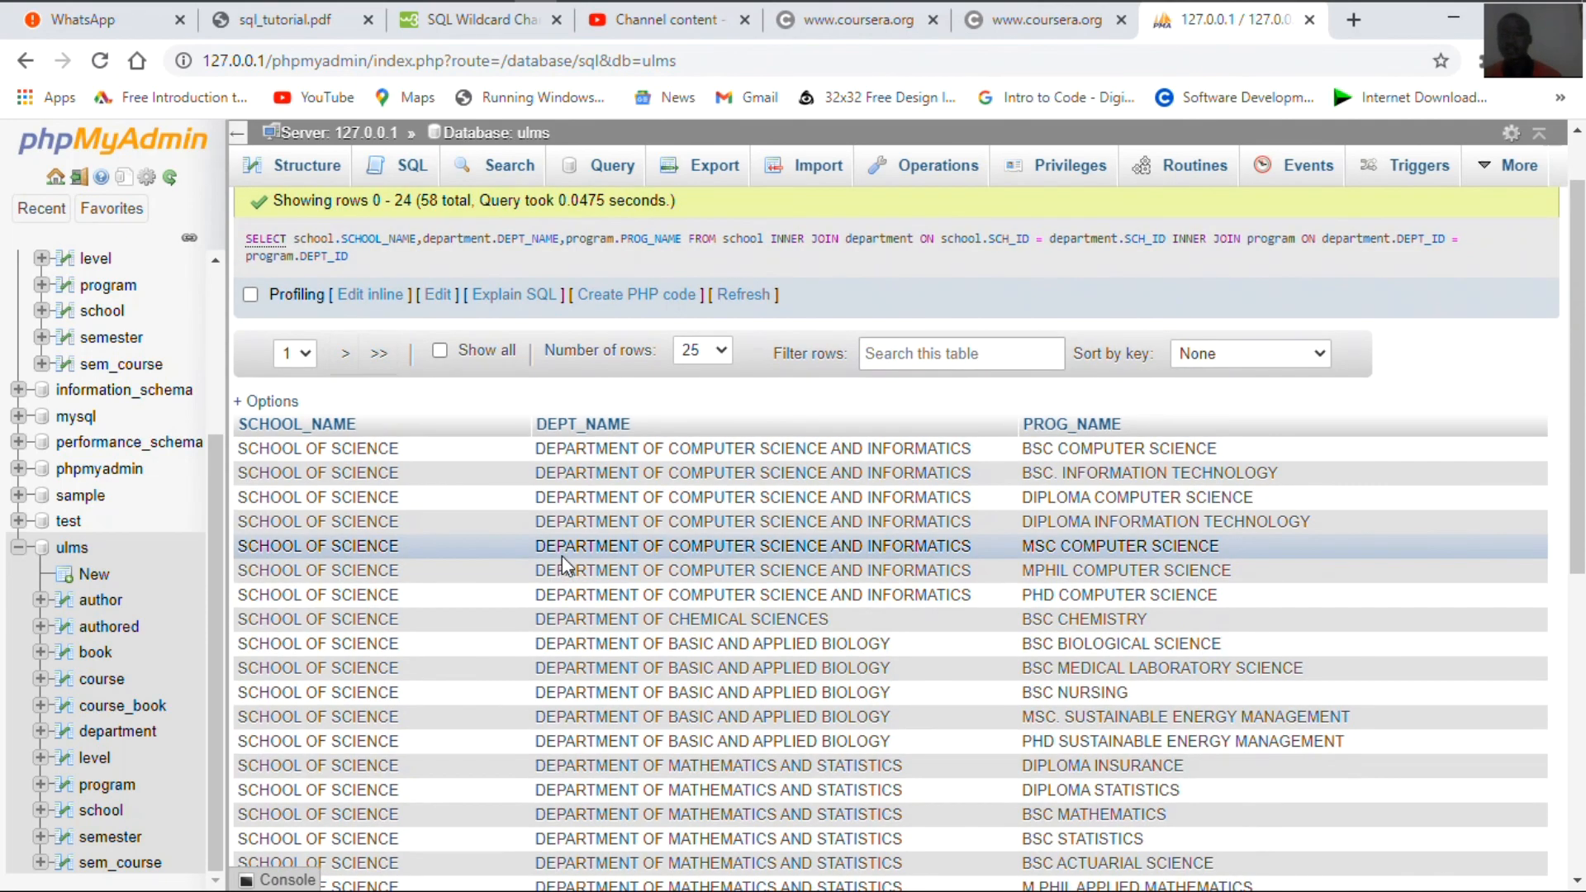